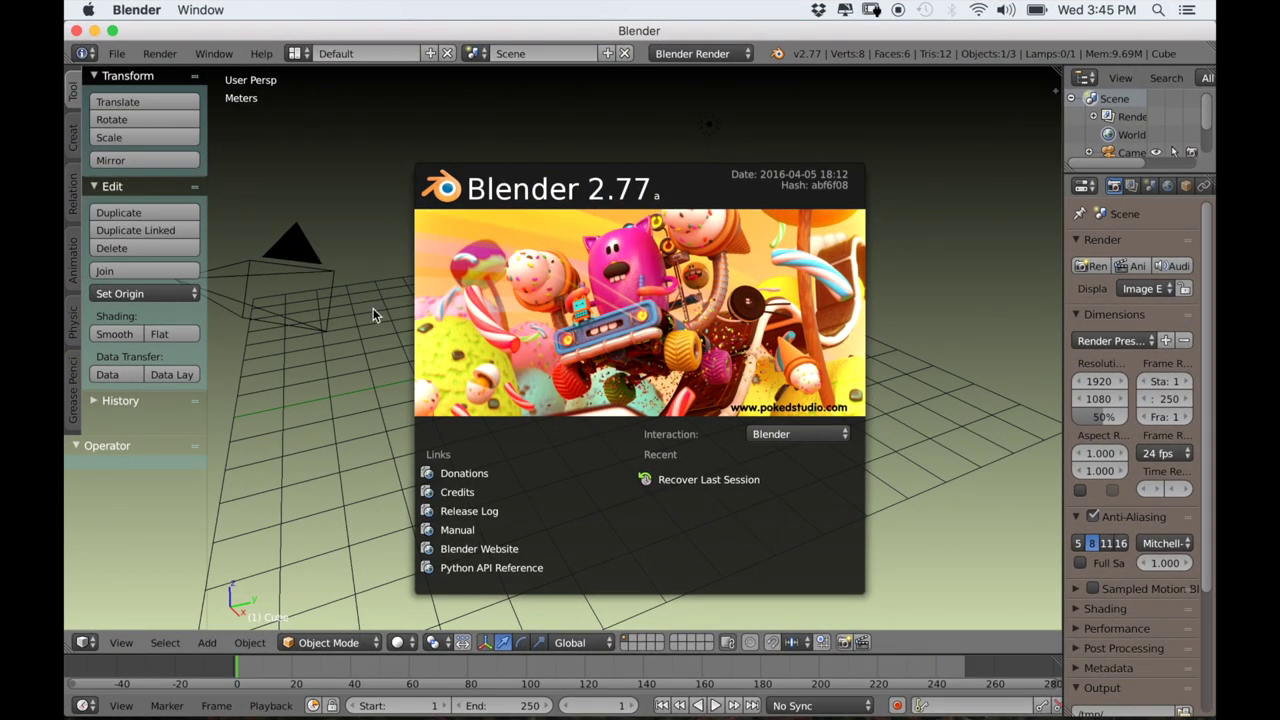
# Dismiss the splash screen, then set the viewport to front orthographic view with the tool shelf hidden.
pyautogui.click(920, 292)
pyautogui.press('KP_1')
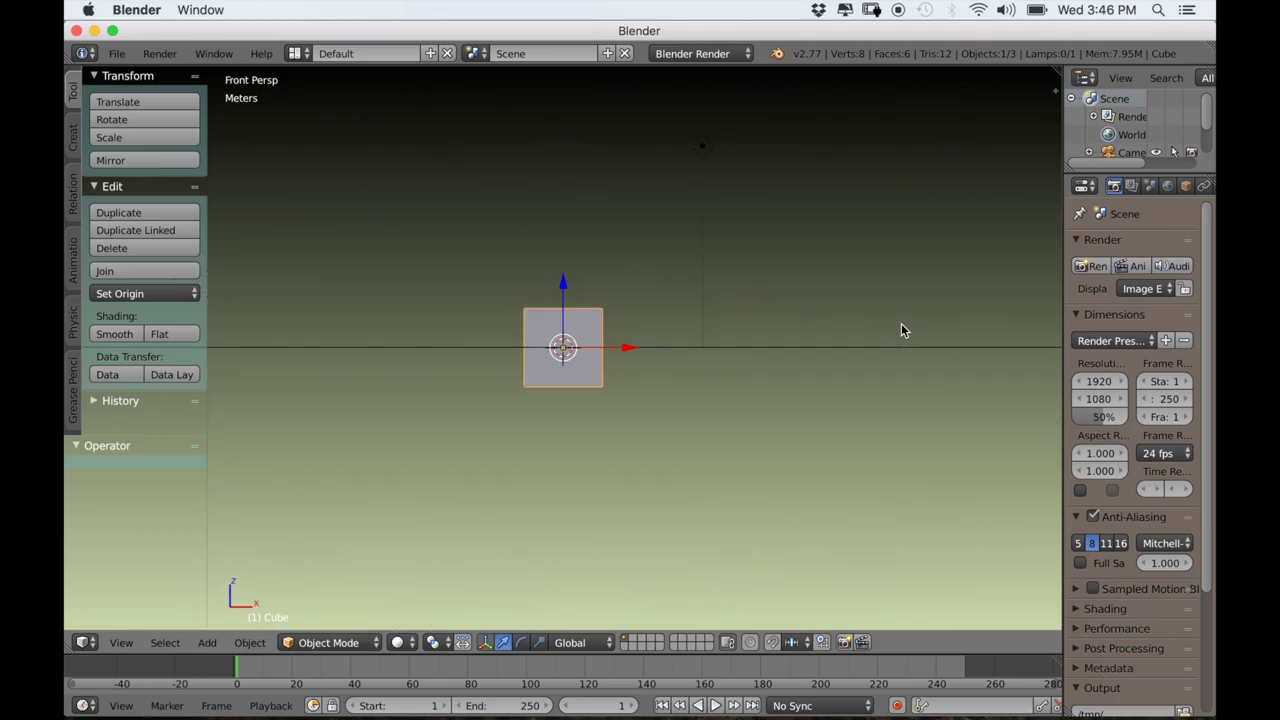
pyautogui.press('KP_5')
pyautogui.scroll(4, 800, 348)
pyautogui.scroll(4, 757, 370)
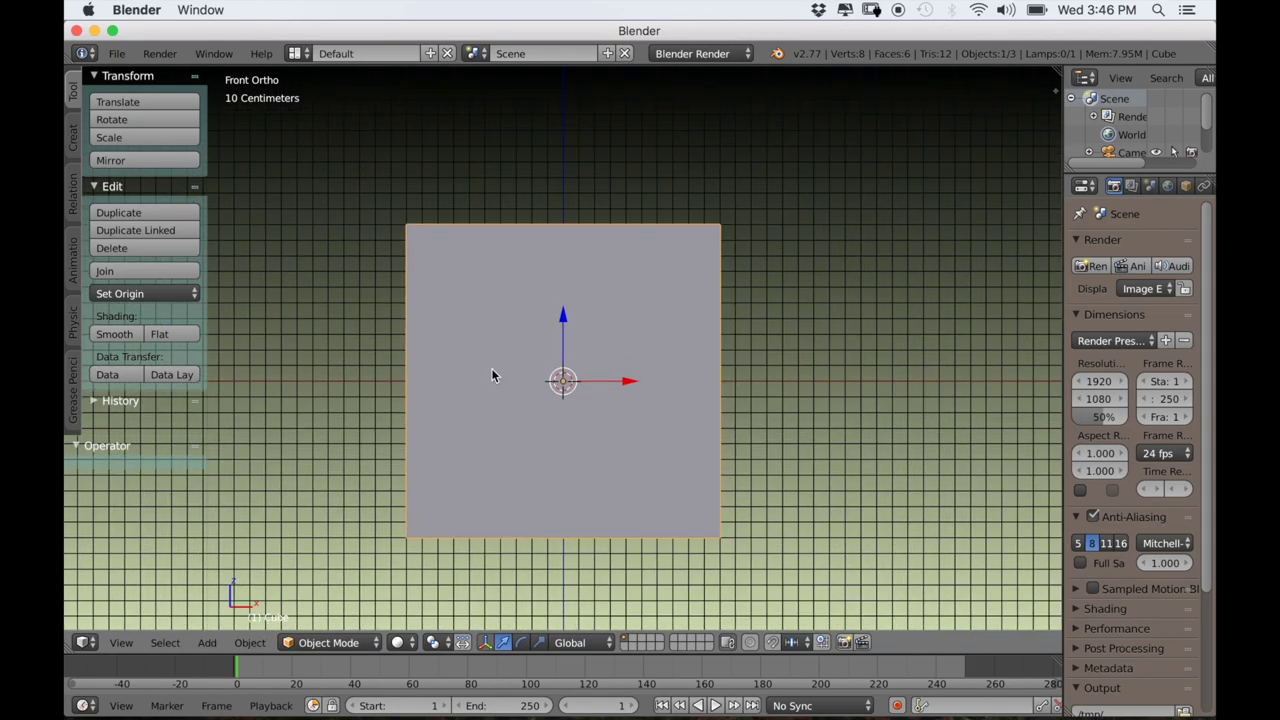
pyautogui.press('t')
pyautogui.scroll(-5, 396, 397)
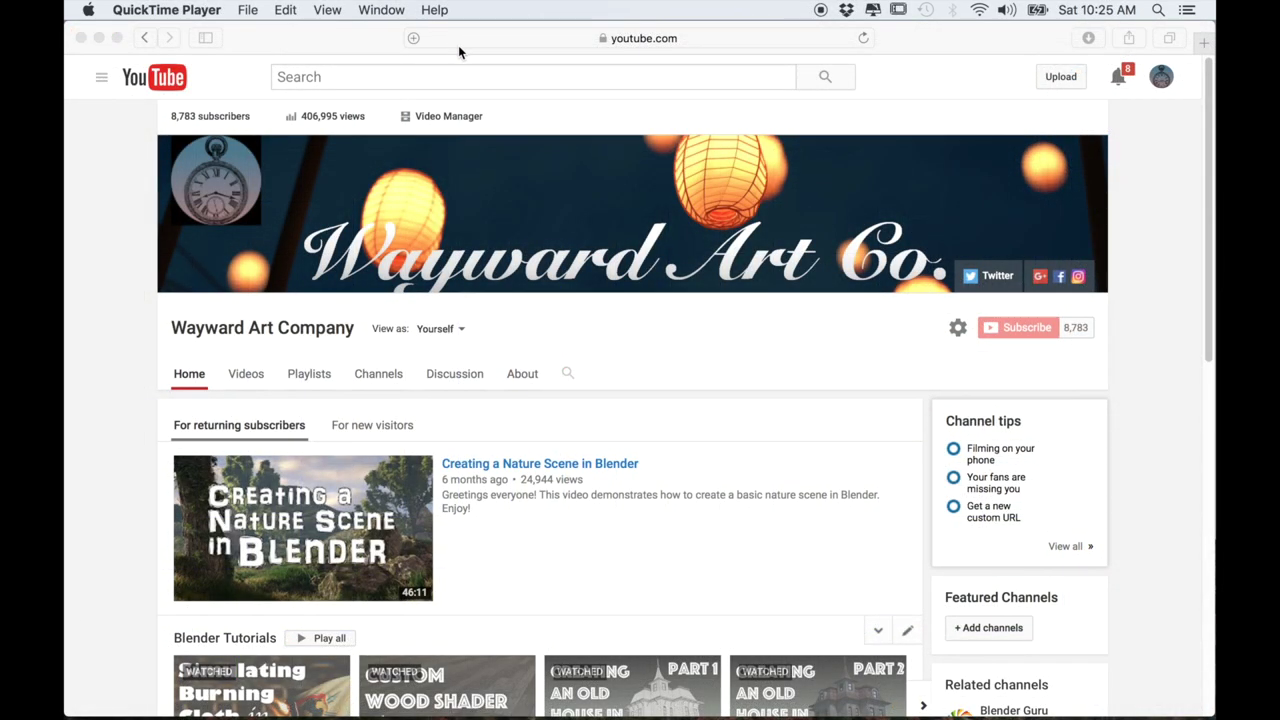
# Switch to Safari and open the Wayward Art Co. Facebook page from the YouTube channel to view the Character Reference.png post.
pyautogui.click(1063, 280)
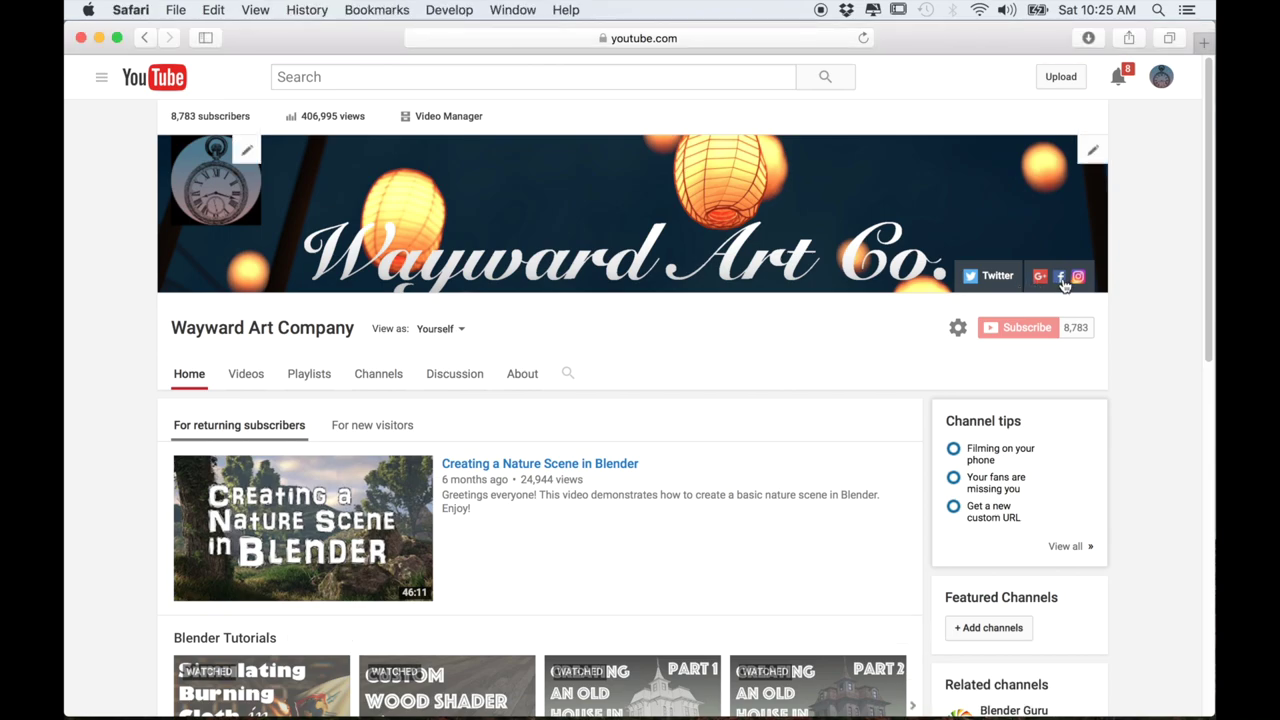
pyautogui.click(1064, 276)
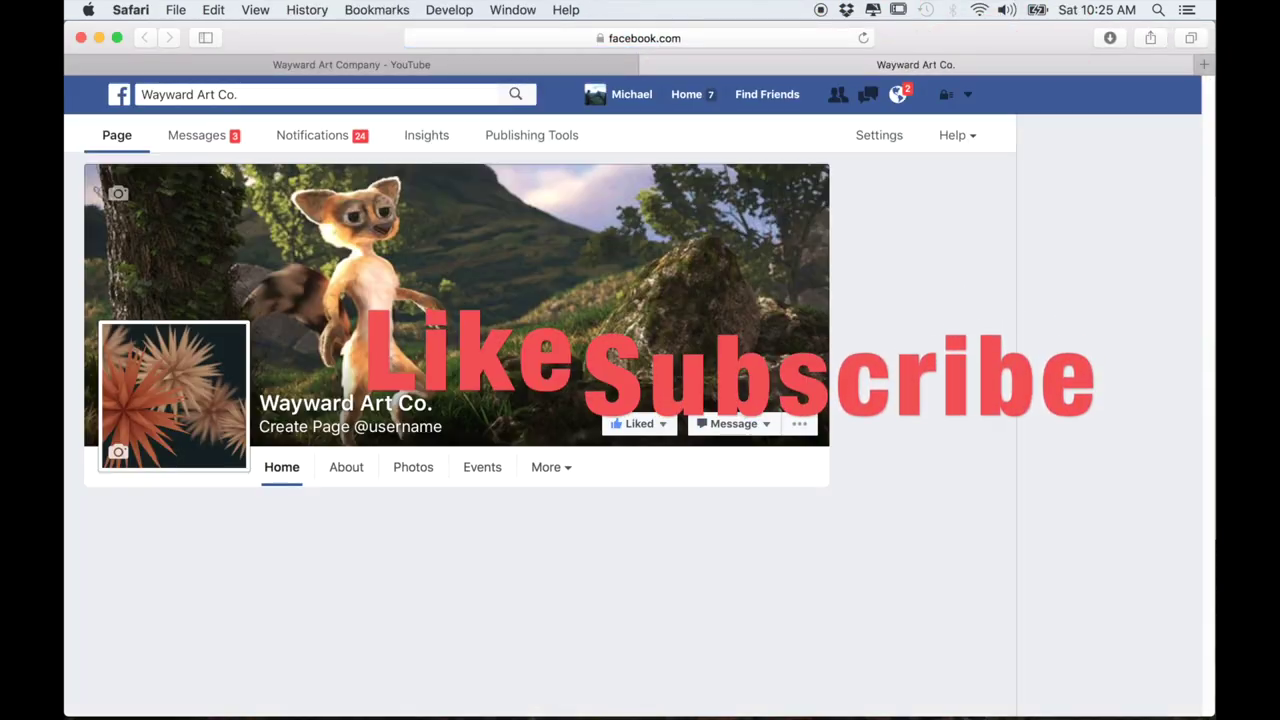
pyautogui.scroll(-10, 743, 410)
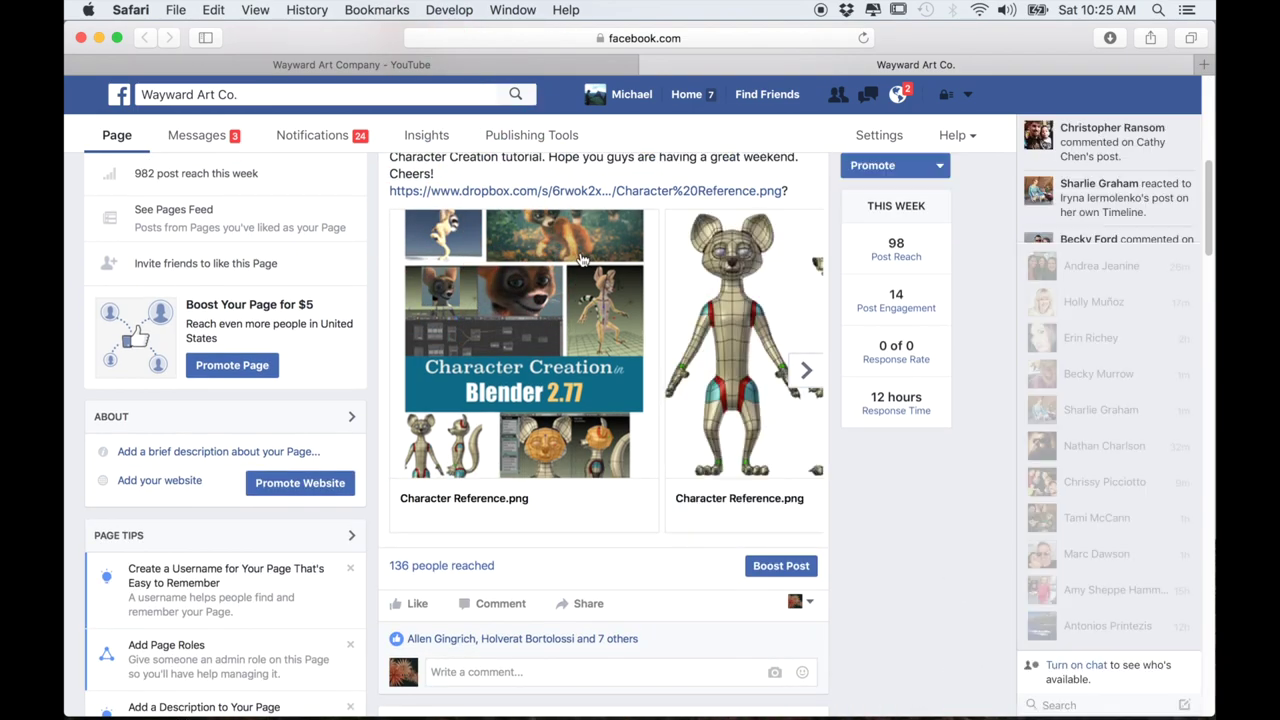
pyautogui.click(580, 258)
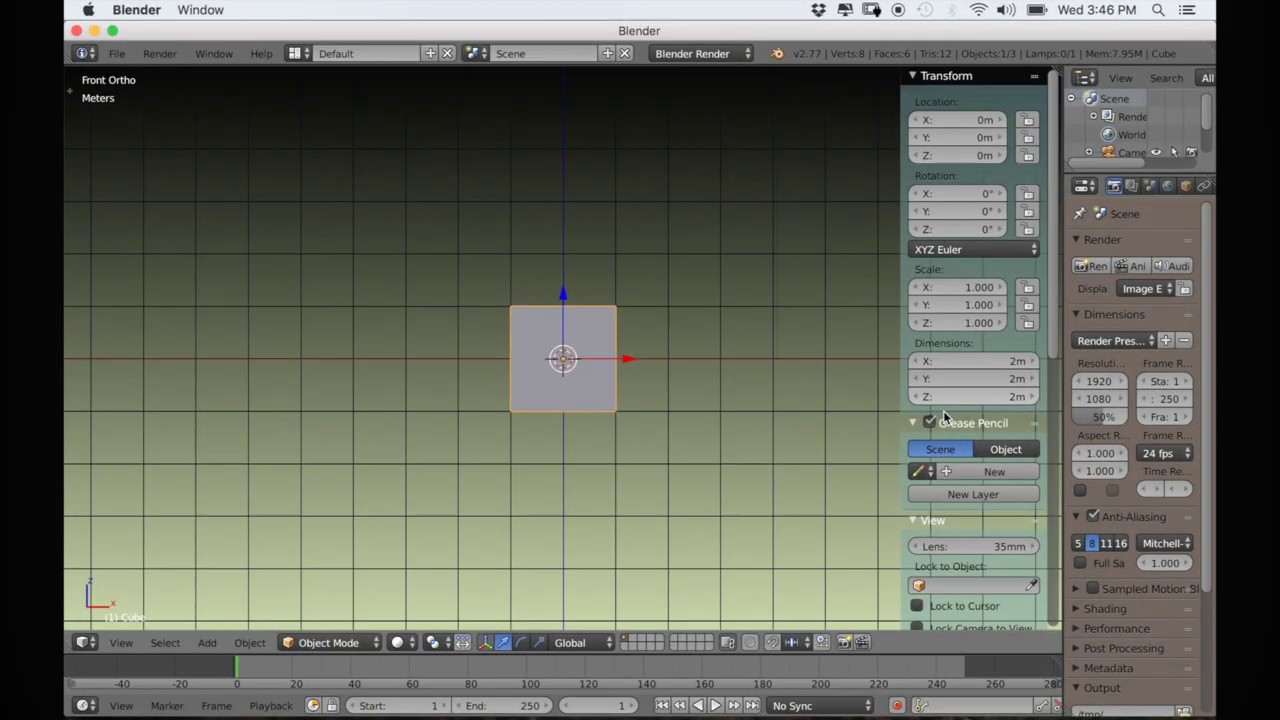
# Back in Blender, enable Background Images for the viewport and add a new image entry.
pyautogui.scroll(-10, 941, 439)
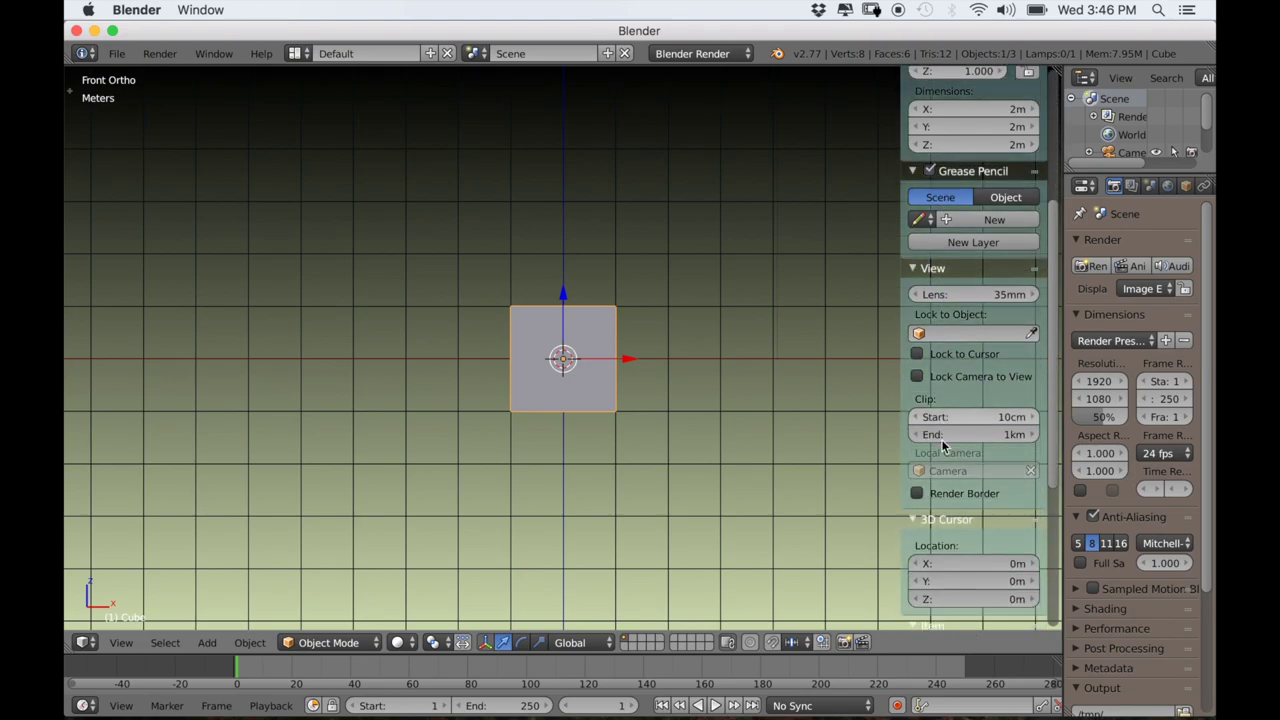
pyautogui.scroll(-2, 943, 445)
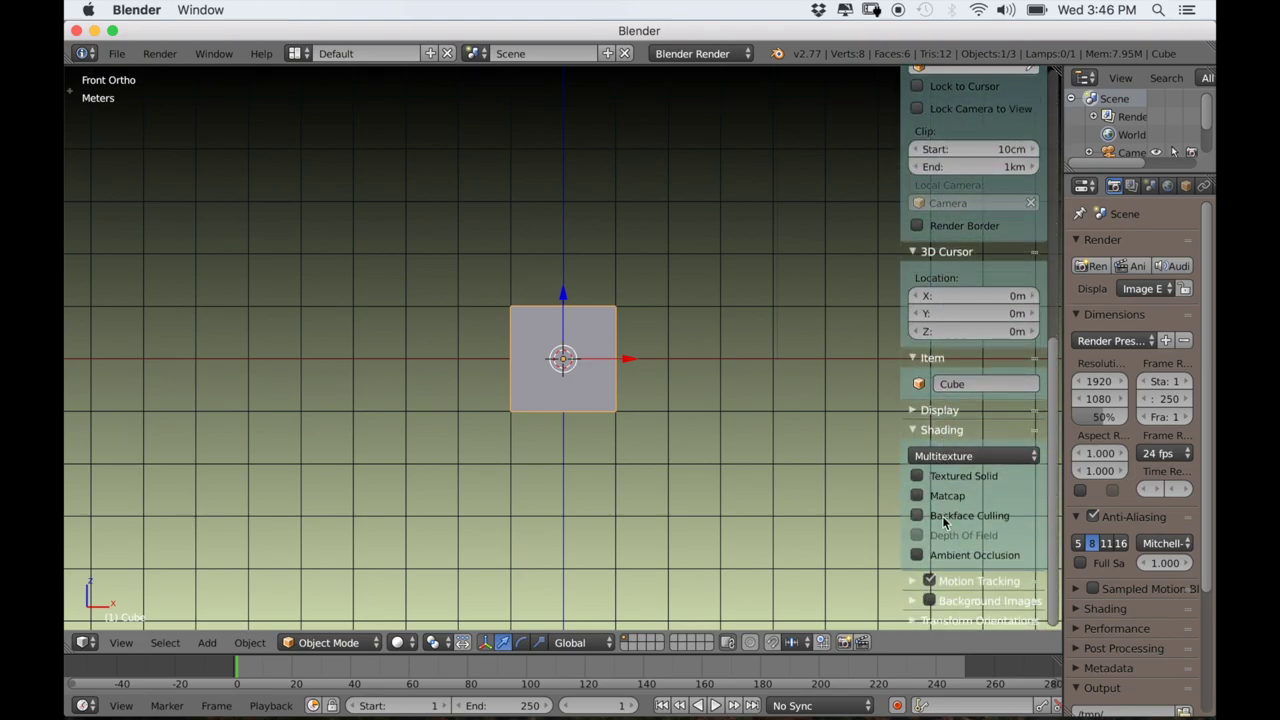
pyautogui.click(912, 600)
pyautogui.scroll(-1, 935, 590)
pyautogui.click(961, 595)
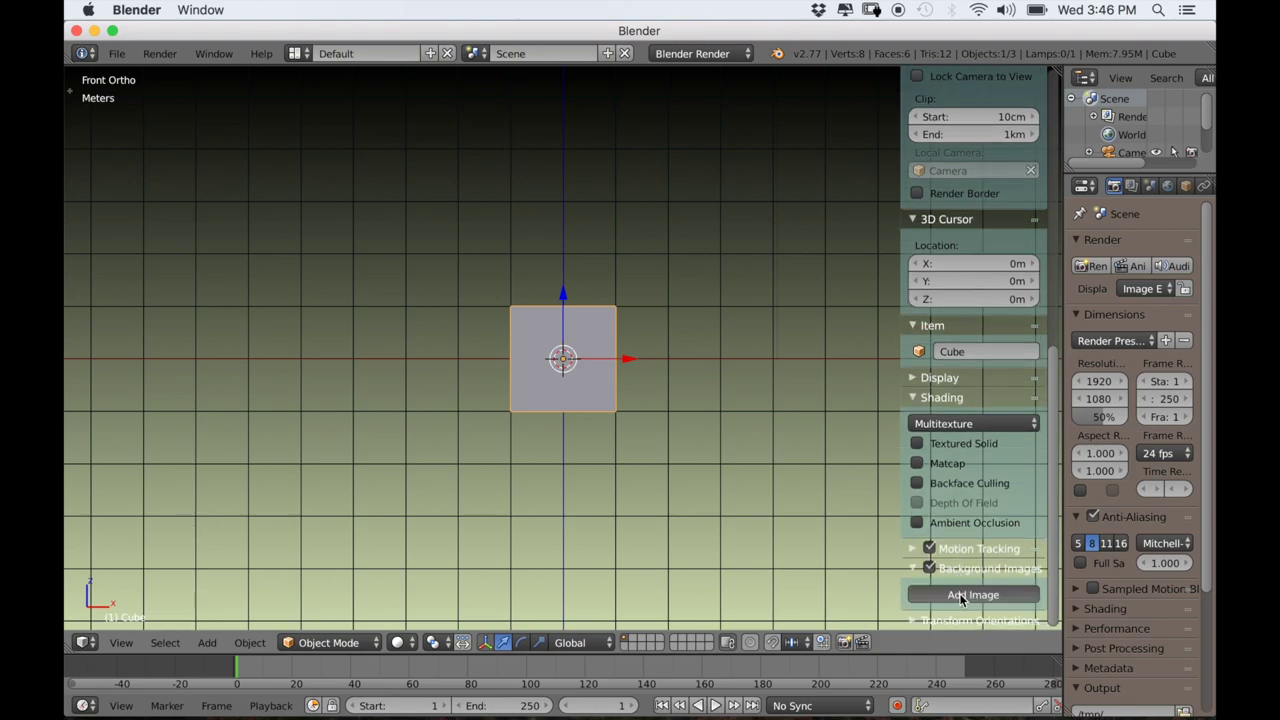
# Load Character Reference.png from the Desktop folder as the background image, showing the files as thumbnails.
pyautogui.scroll(-5, 957, 585)
pyautogui.click(962, 591)
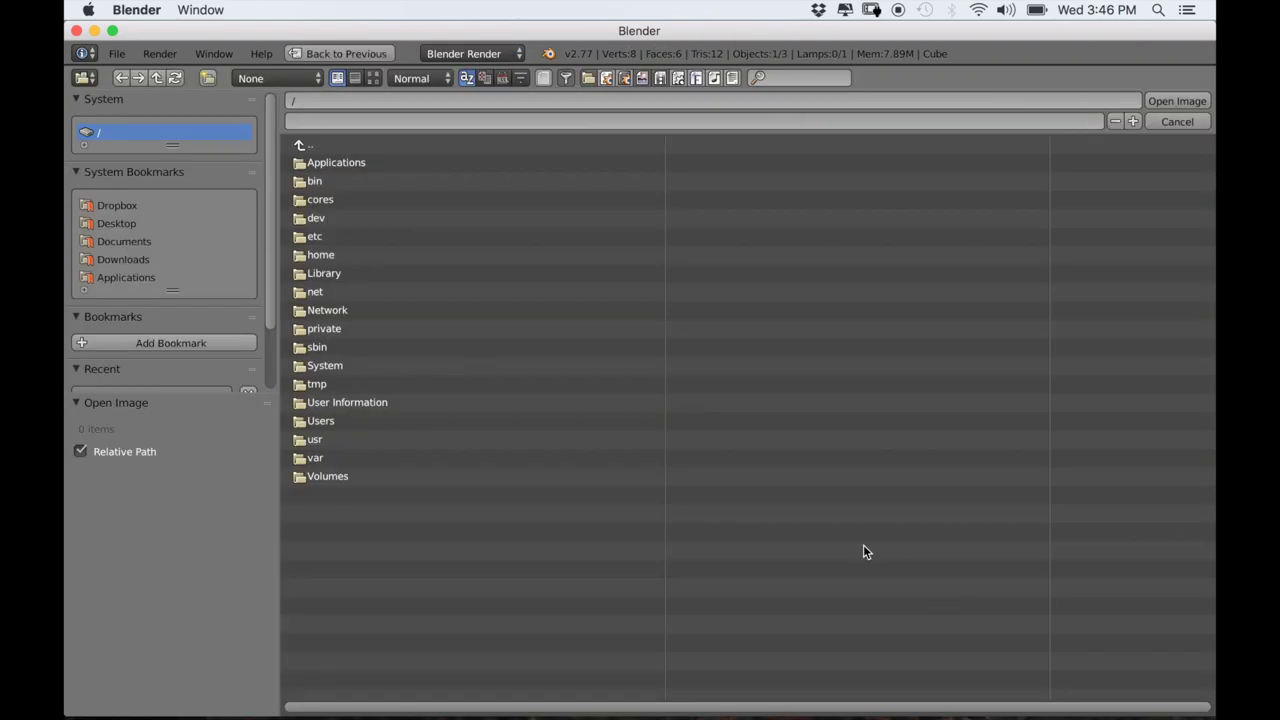
pyautogui.click(141, 225)
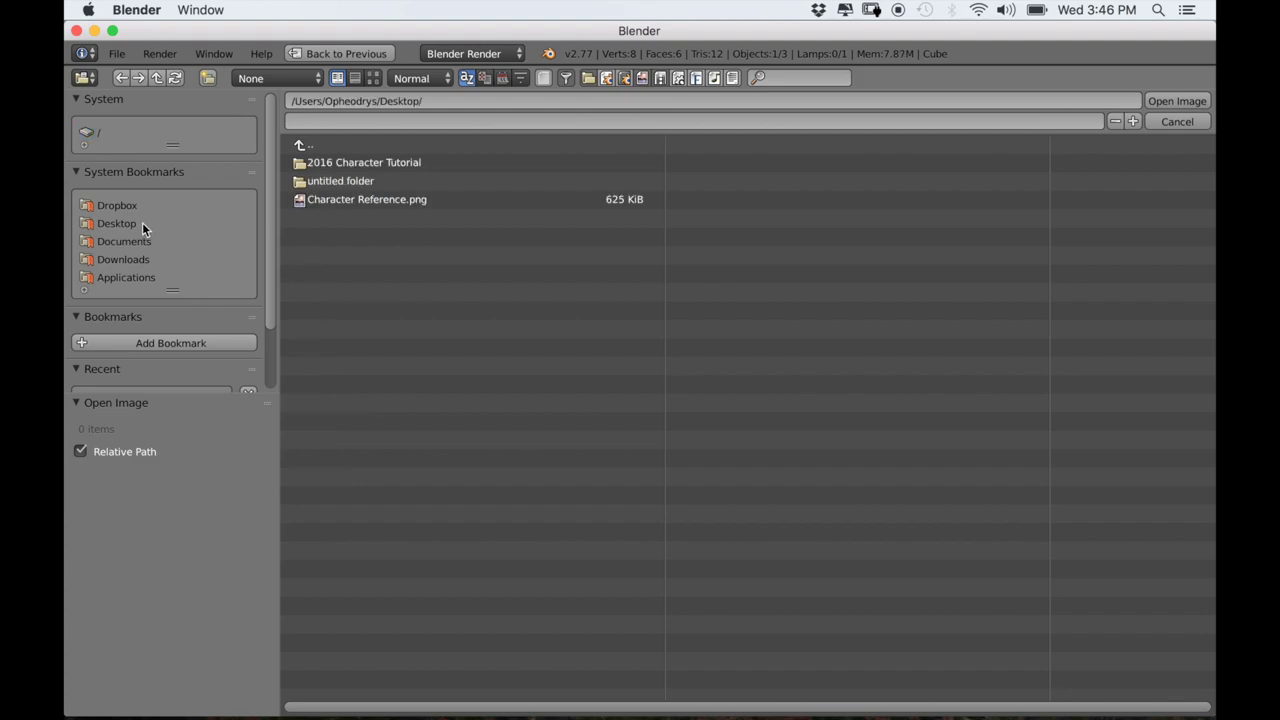
pyautogui.click(390, 200)
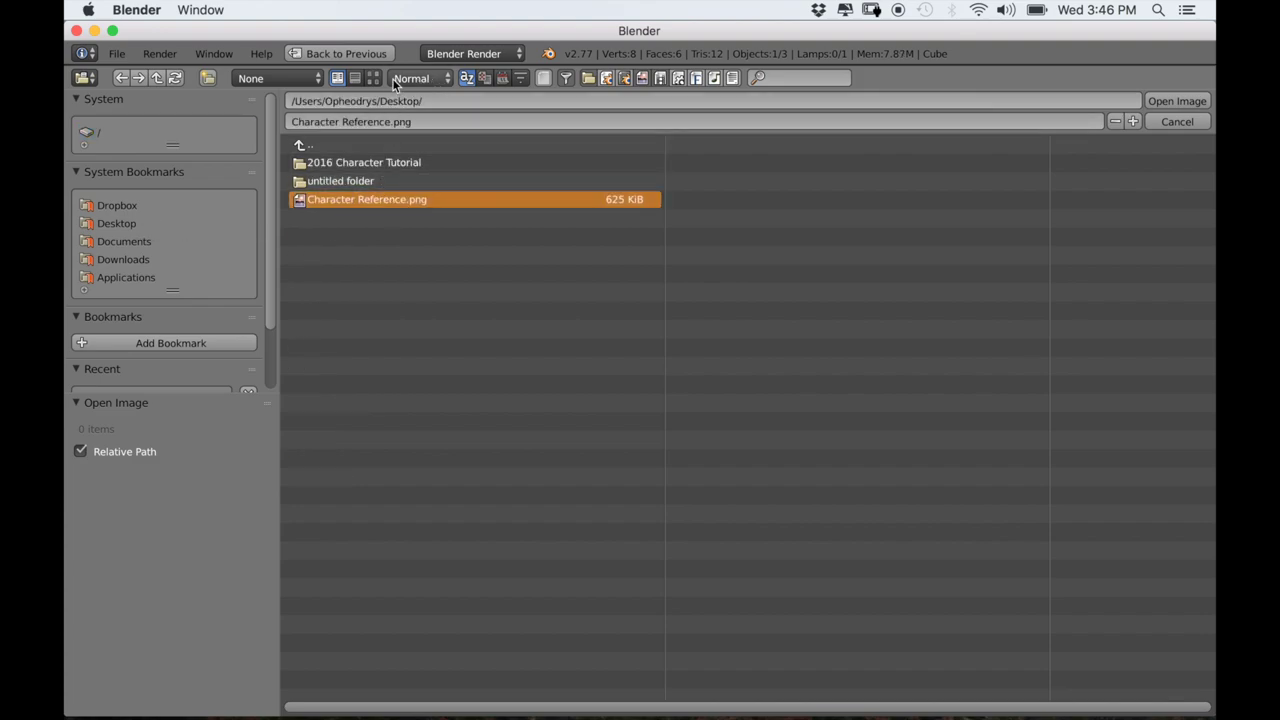
pyautogui.click(375, 80)
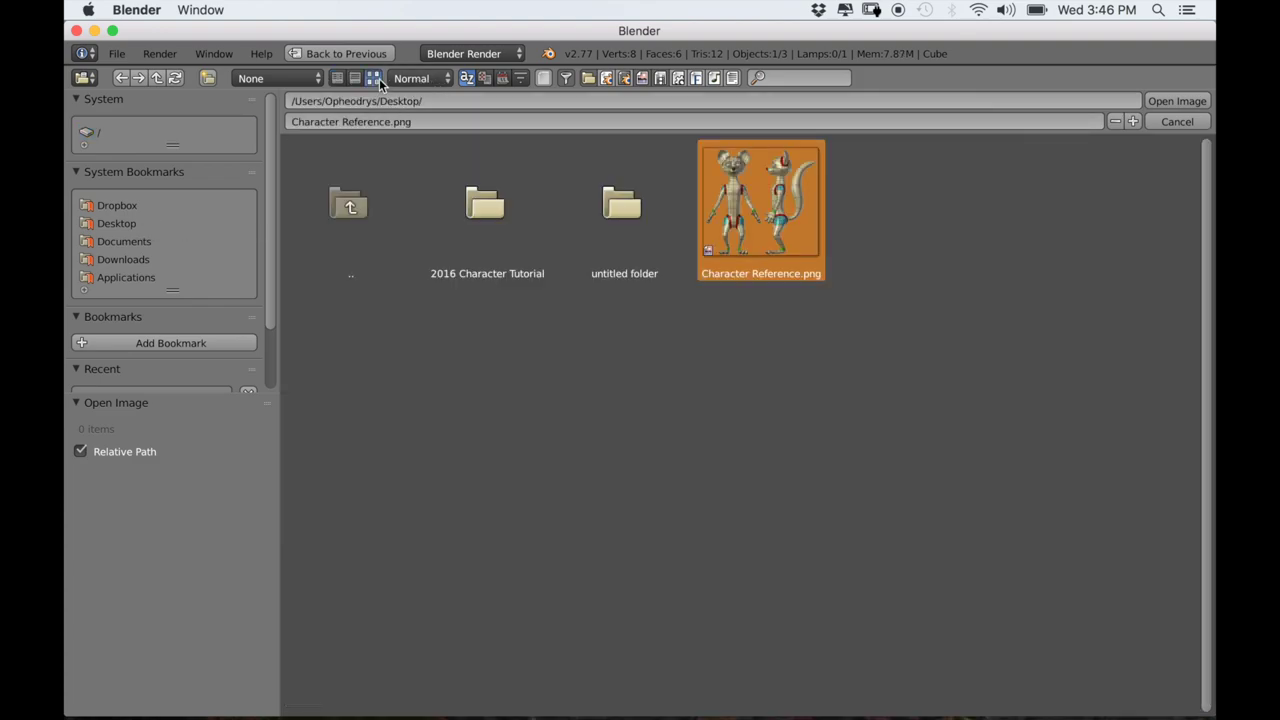
pyautogui.click(1177, 101)
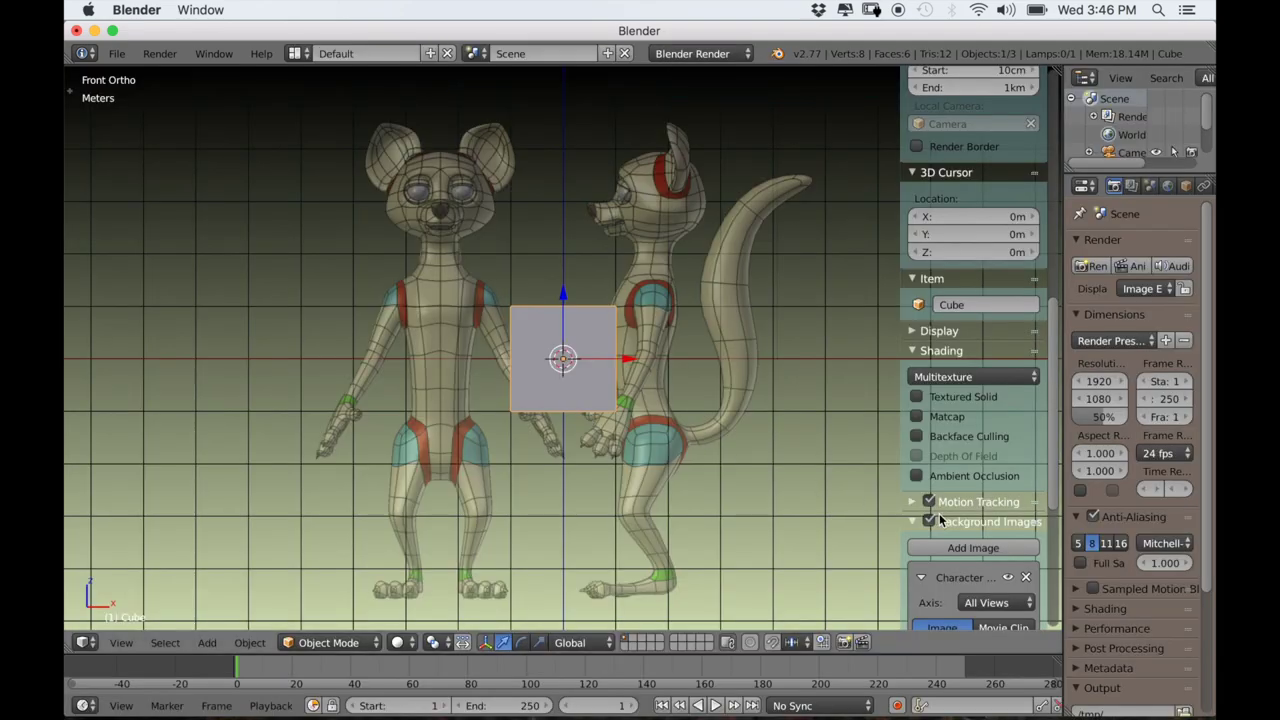
# Set the background image's opacity to 1.000.
pyautogui.scroll(-4, 1146, 593)
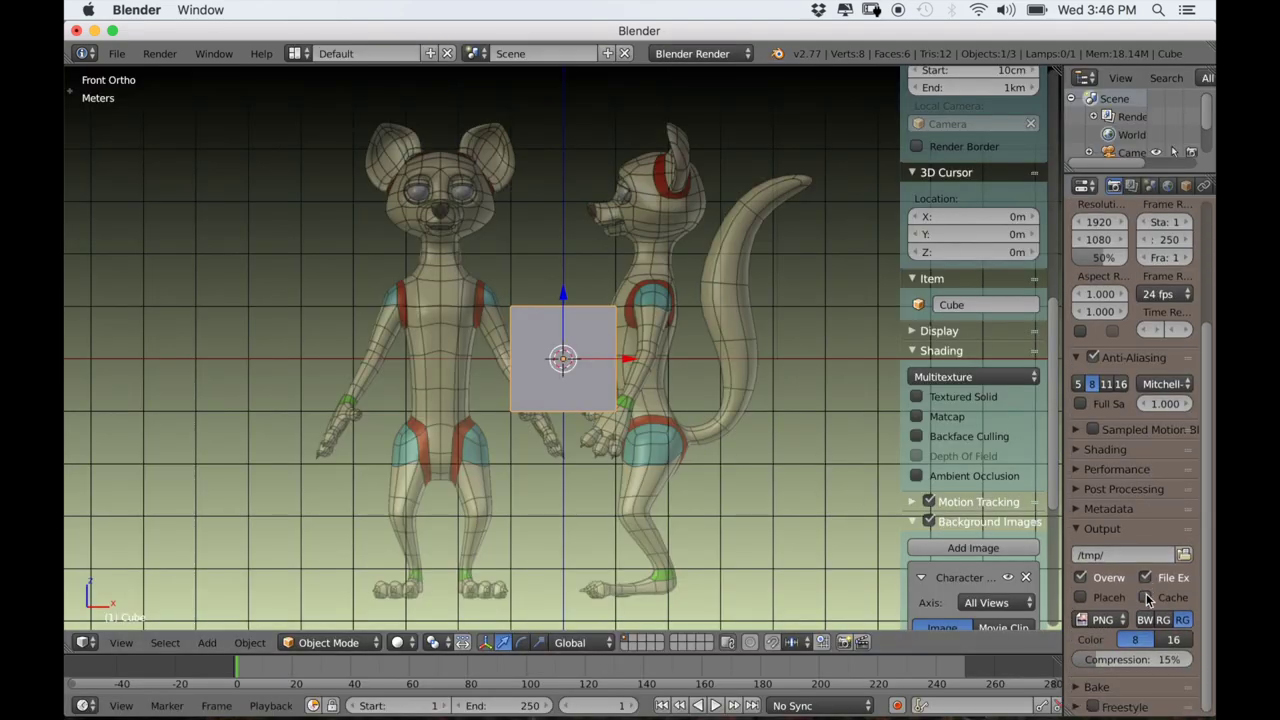
pyautogui.scroll(-4, 970, 569)
pyautogui.scroll(-2, 970, 569)
pyautogui.moveTo(960, 558); pyautogui.dragTo(1015, 563)
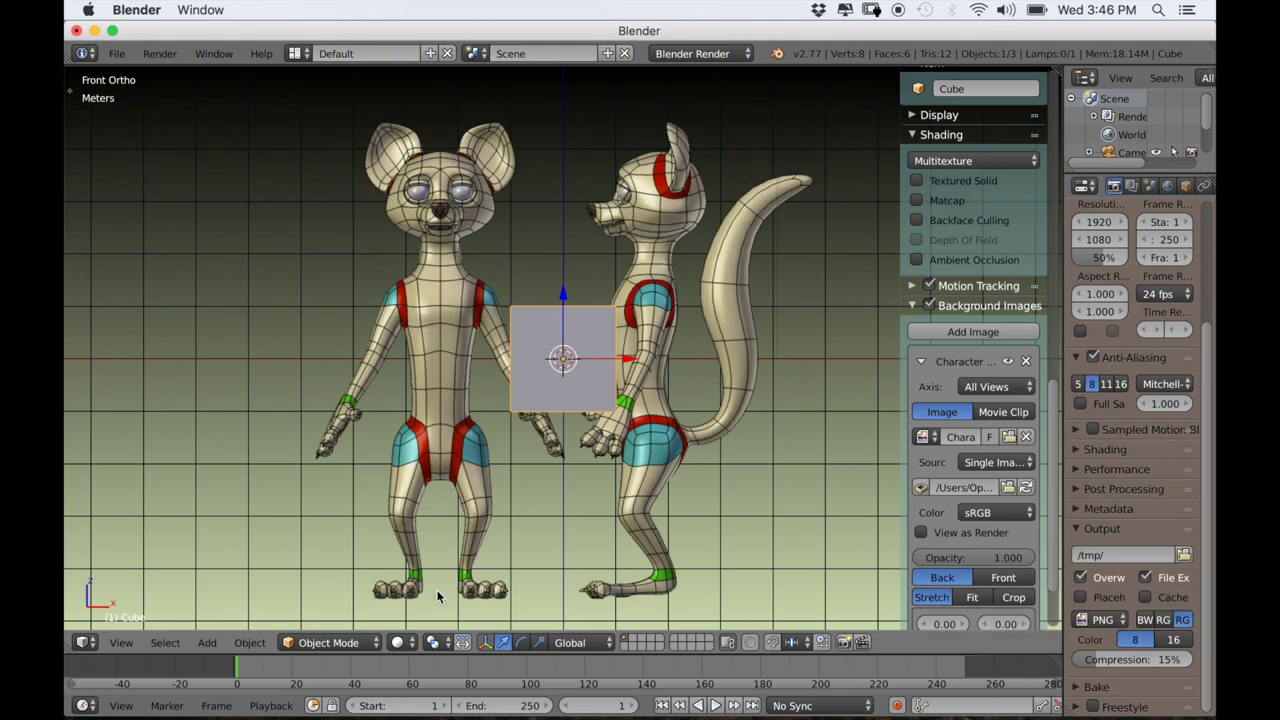
# Set the background image's vertical offset to 4.80 so the character's feet rest on the horizontal axis.
pyautogui.scroll(-3, 975, 612)
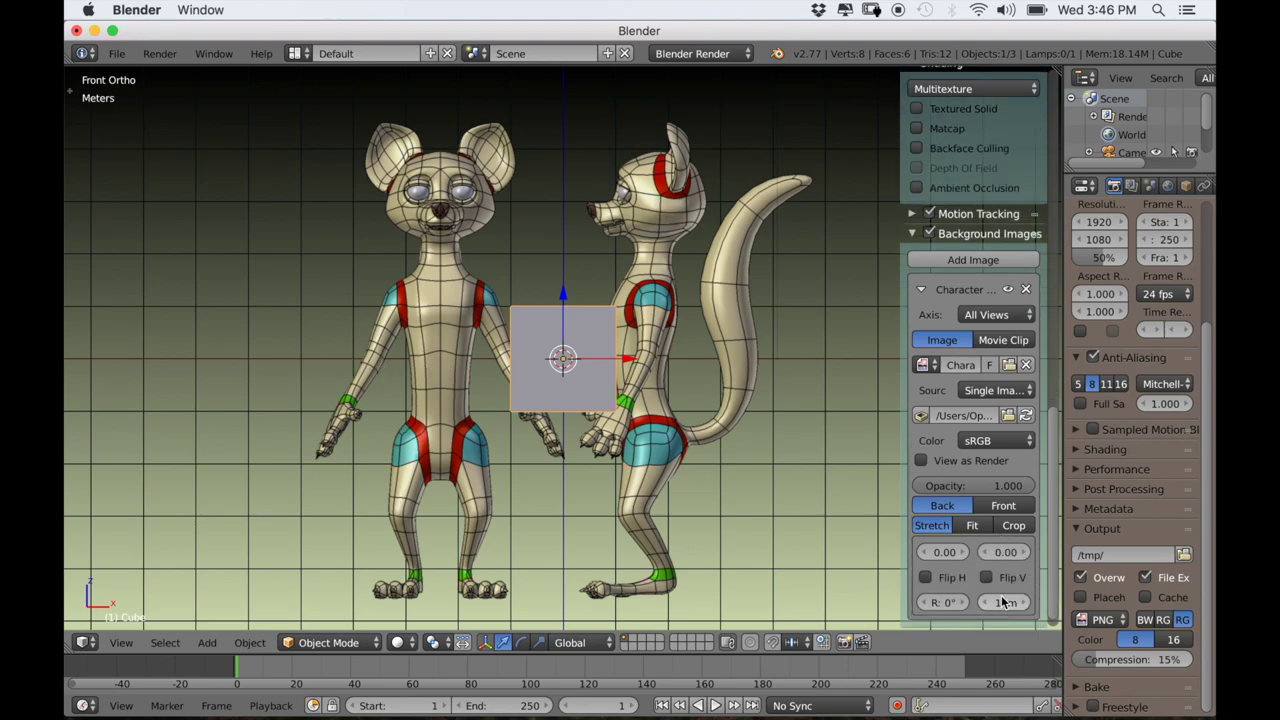
pyautogui.moveTo(1005, 552)
pyautogui.mouseDown()
pyautogui.moveTo(1065, 552)
pyautogui.moveTo(1010, 551)
pyautogui.mouseUp()
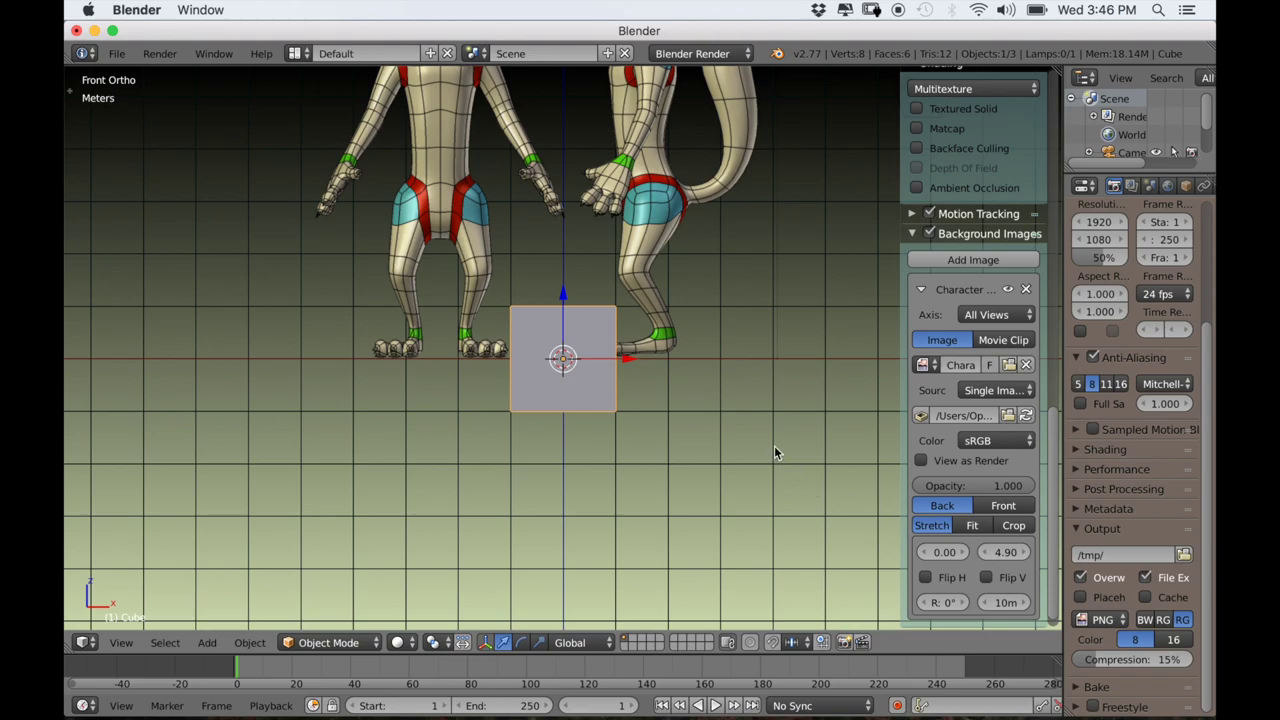
pyautogui.click(984, 554)
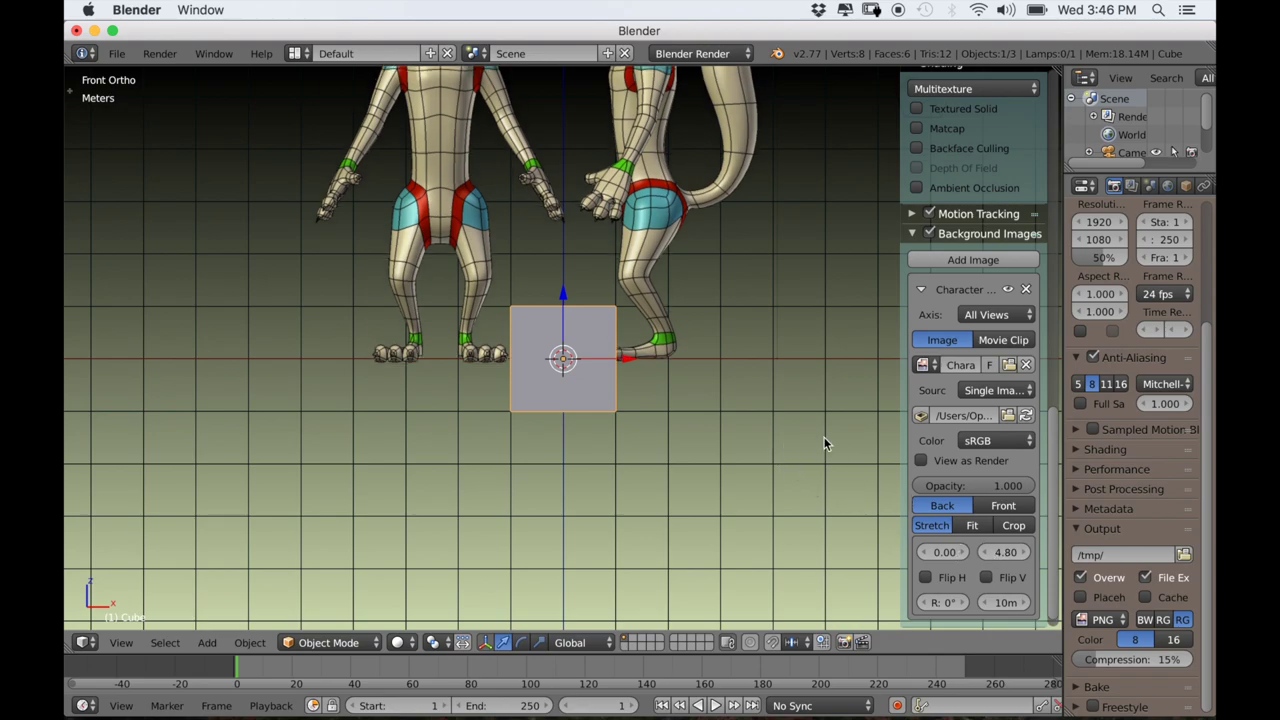
pyautogui.keyDown('shift'); pyautogui.moveTo(794, 318); pyautogui.dragTo(785, 514, button='middle'); pyautogui.keyUp('shift')
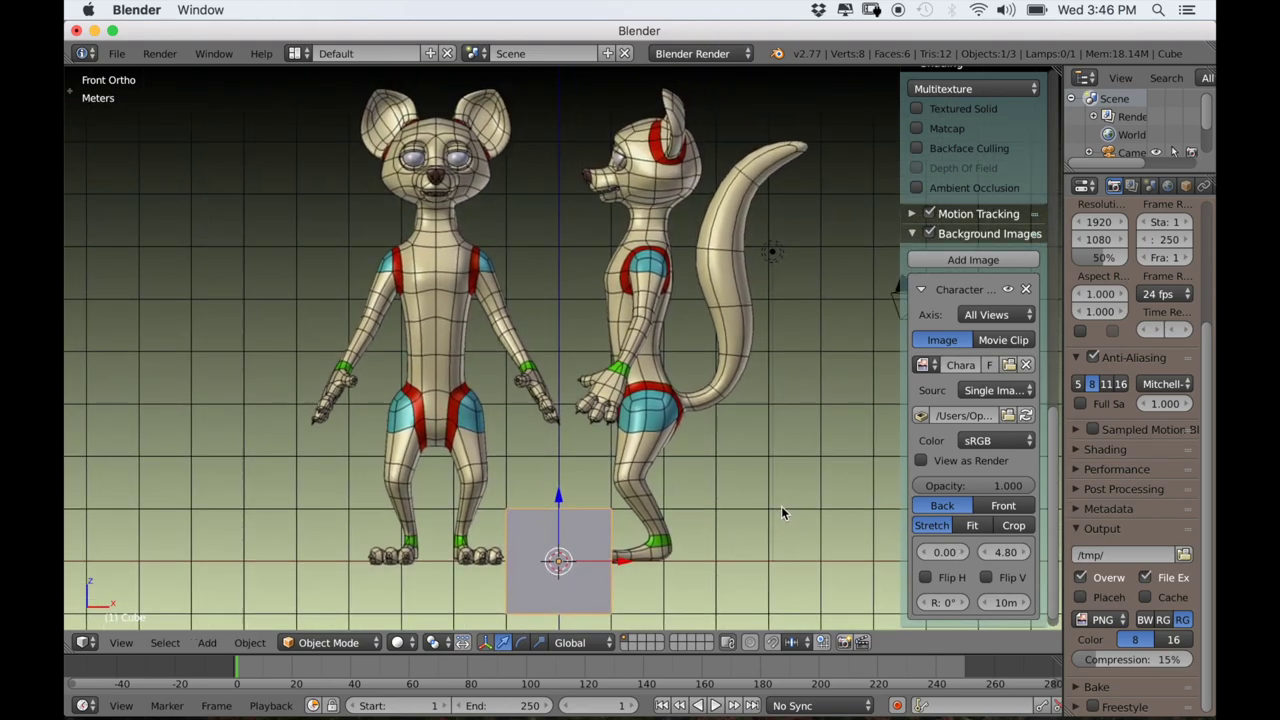
# Split the 3D viewport into two side-by-side views and set the second one to right orthographic view.
pyautogui.moveTo(1059, 68); pyautogui.dragTo(554, 201)
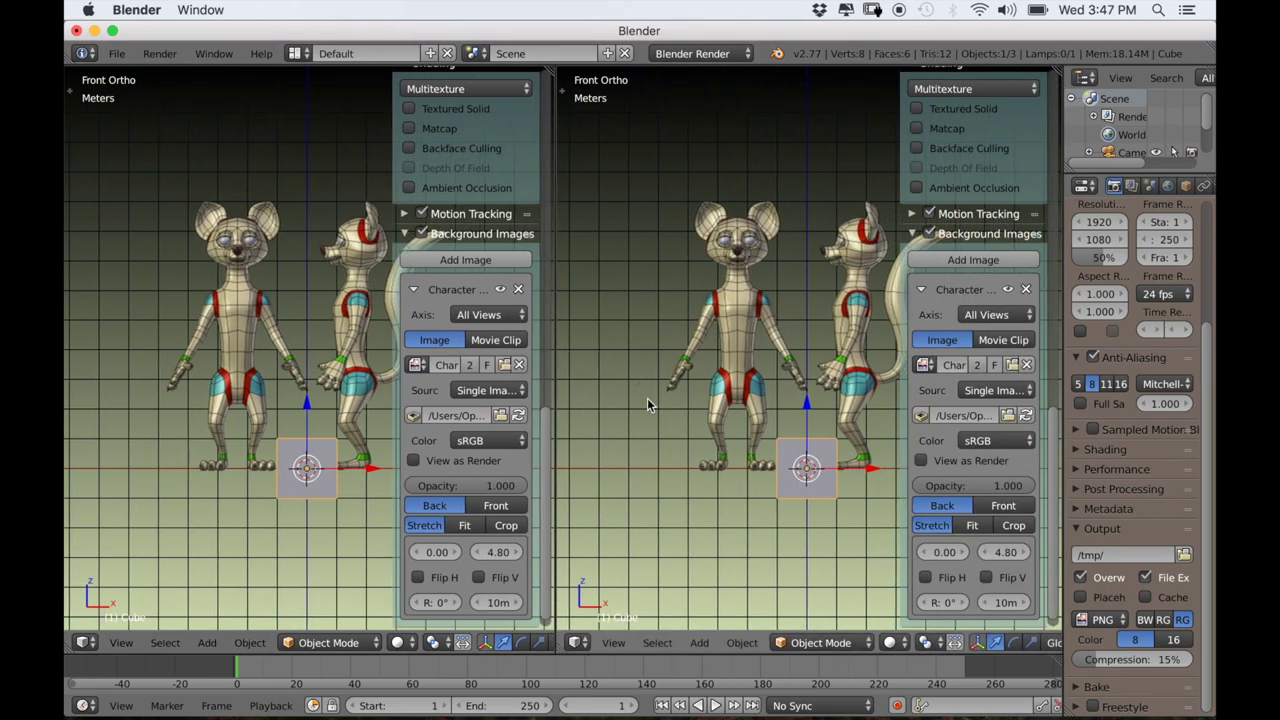
pyautogui.scroll(4, 316, 440)
pyautogui.keyDown('shift'); pyautogui.moveTo(280, 432); pyautogui.dragTo(316, 452, button='middle'); pyautogui.keyUp('shift')
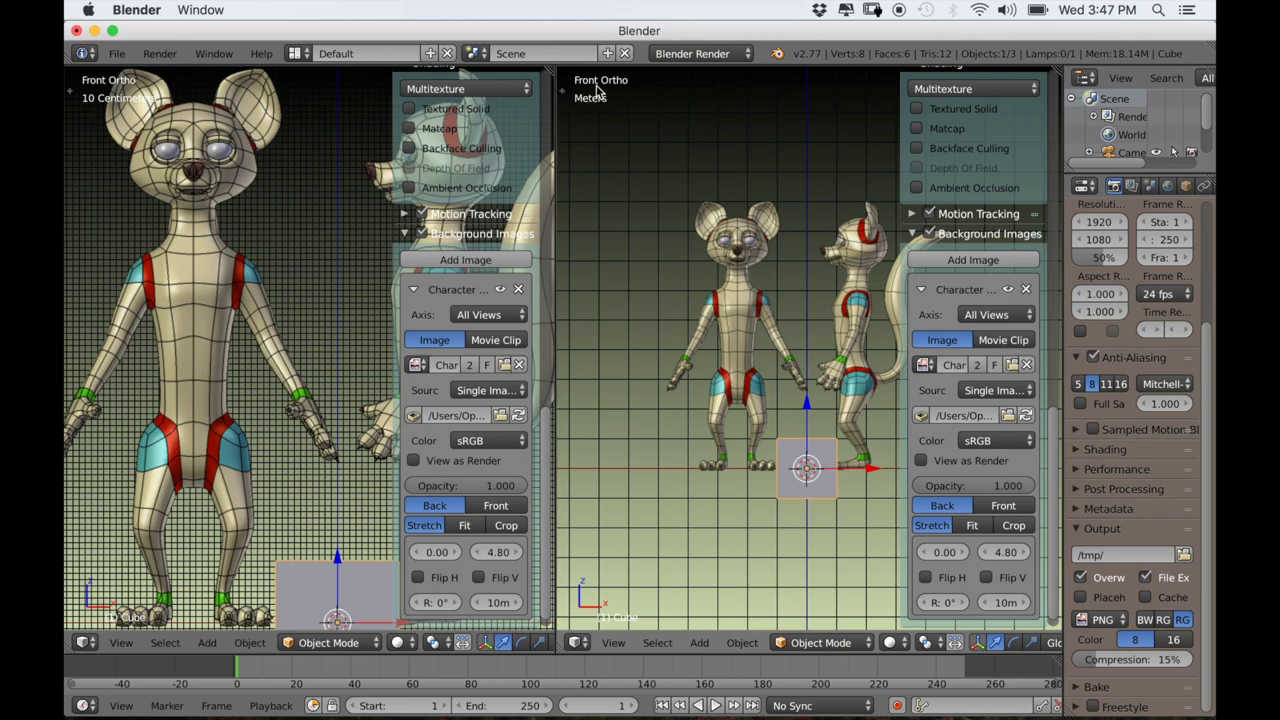
pyautogui.press('KP_3')
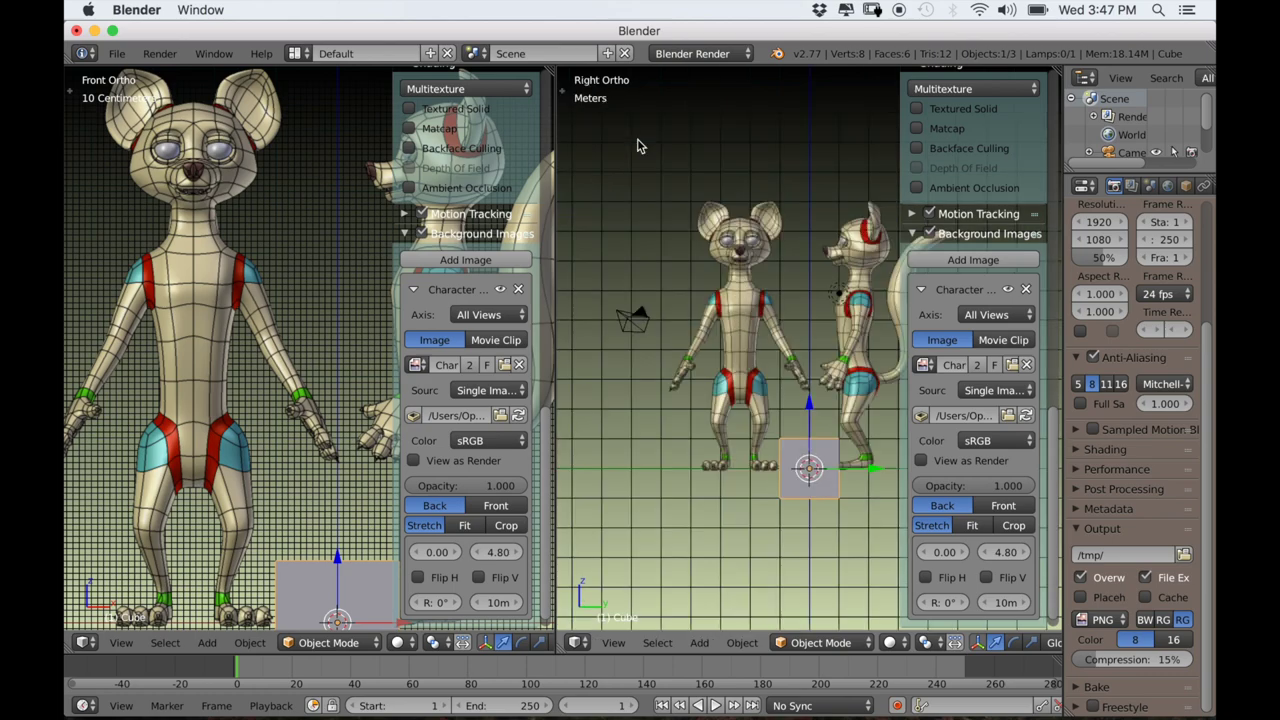
pyautogui.keyDown('shift'); pyautogui.moveTo(730, 288); pyautogui.dragTo(672, 293, button='middle'); pyautogui.keyUp('shift')
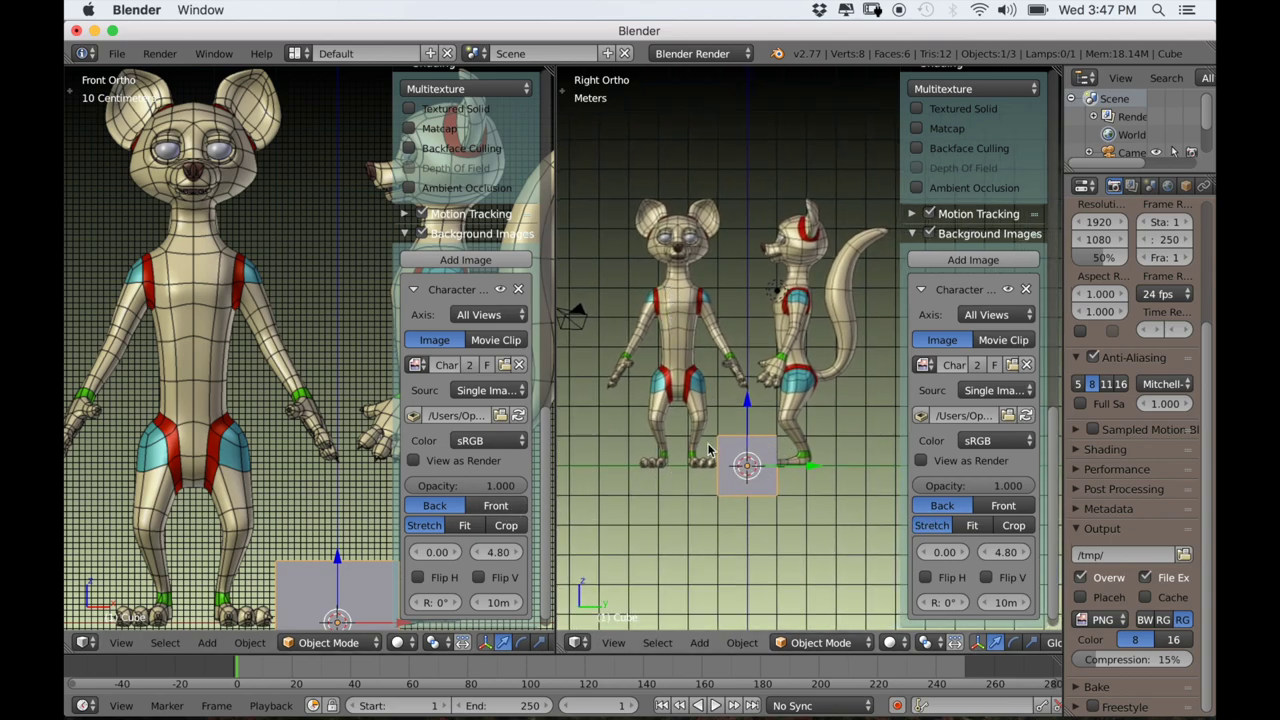
# Set the front view's background image horizontal offset to 2.34, centring the front-facing character on the vertical axis.
pyautogui.scroll(-2, 341, 500)
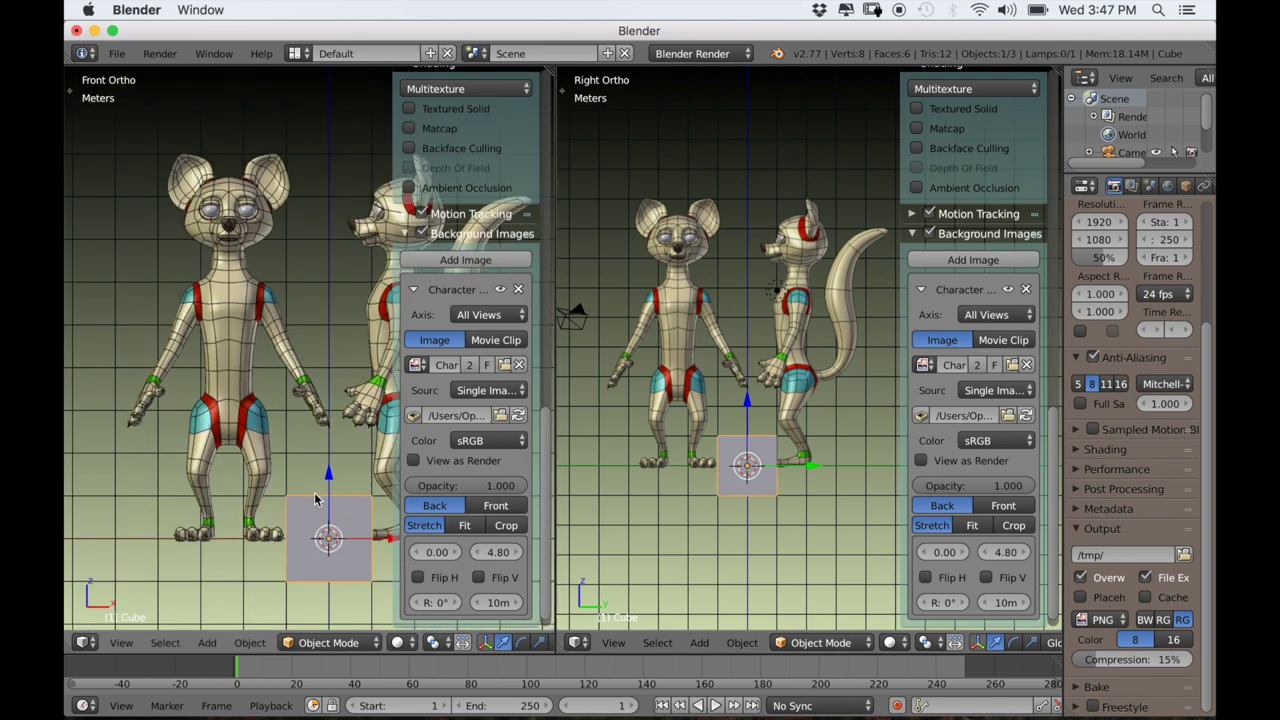
pyautogui.keyDown('shift'); pyautogui.moveTo(316, 500); pyautogui.dragTo(298, 500, button='middle'); pyautogui.keyUp('shift')
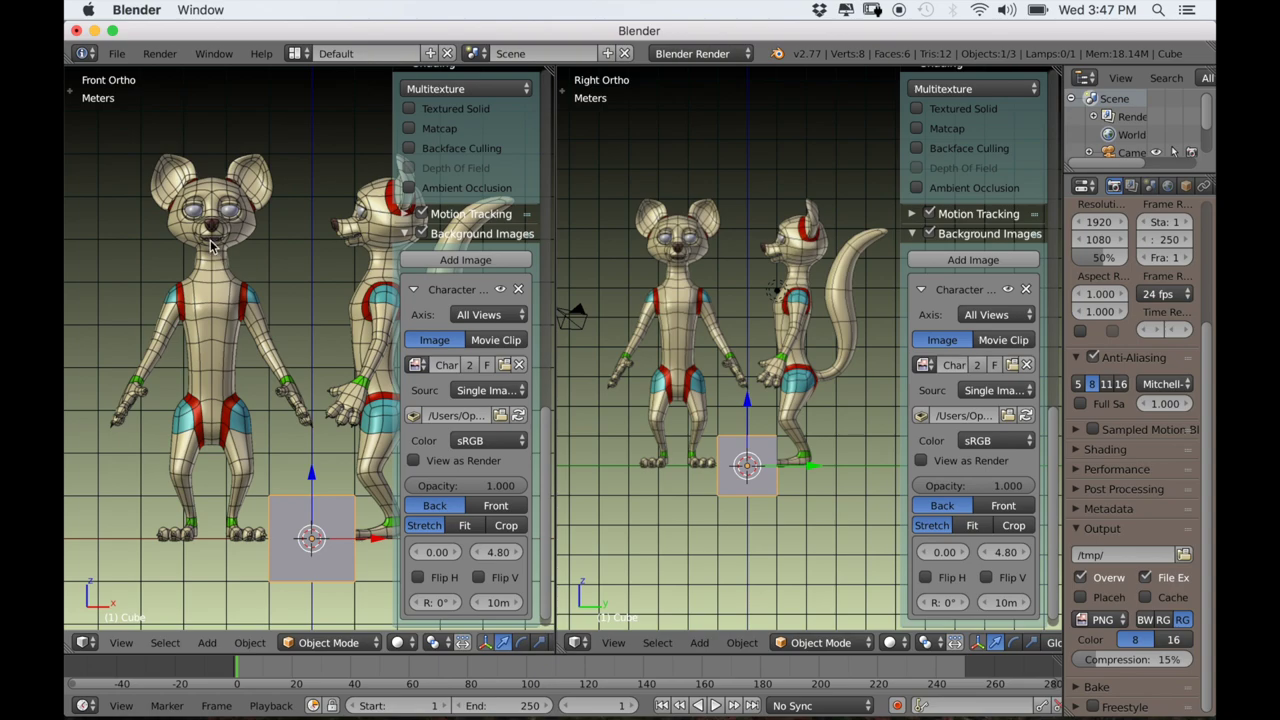
pyautogui.moveTo(442, 552)
pyautogui.mouseDown()
pyautogui.moveTo(487, 558)
pyautogui.moveTo(457, 558)
pyautogui.mouseUp()
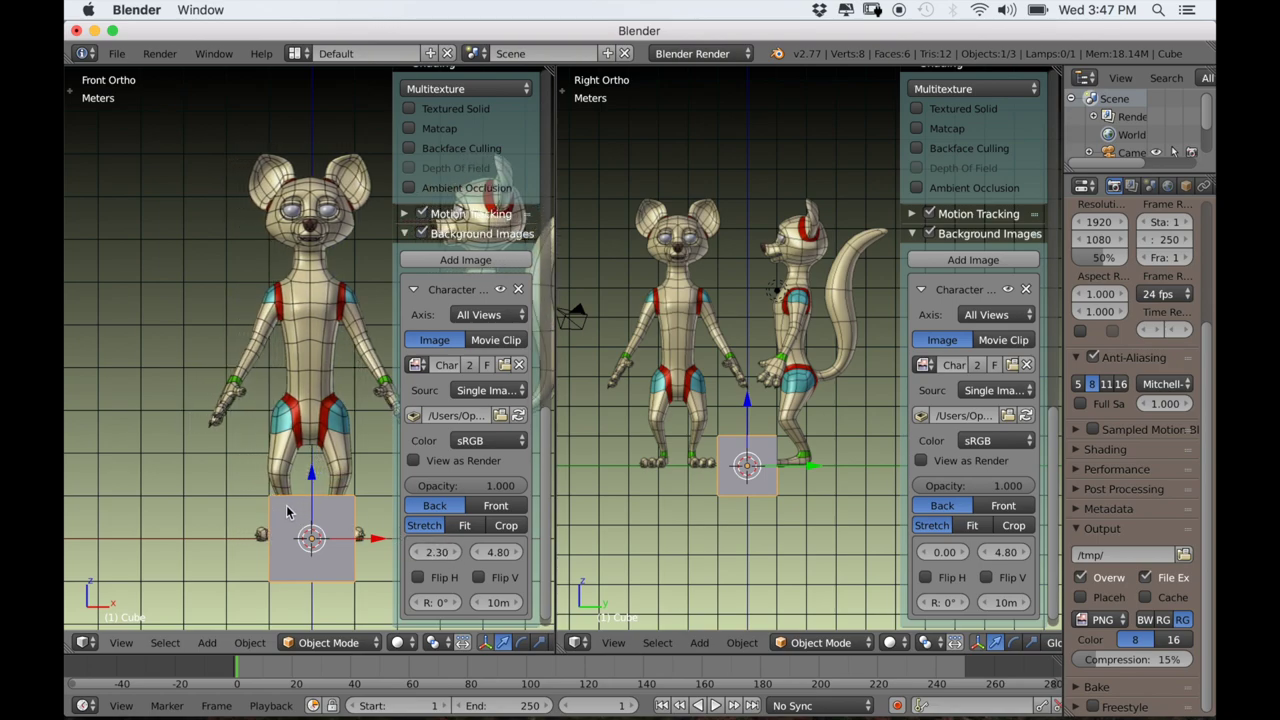
pyautogui.scroll(5, 286, 512)
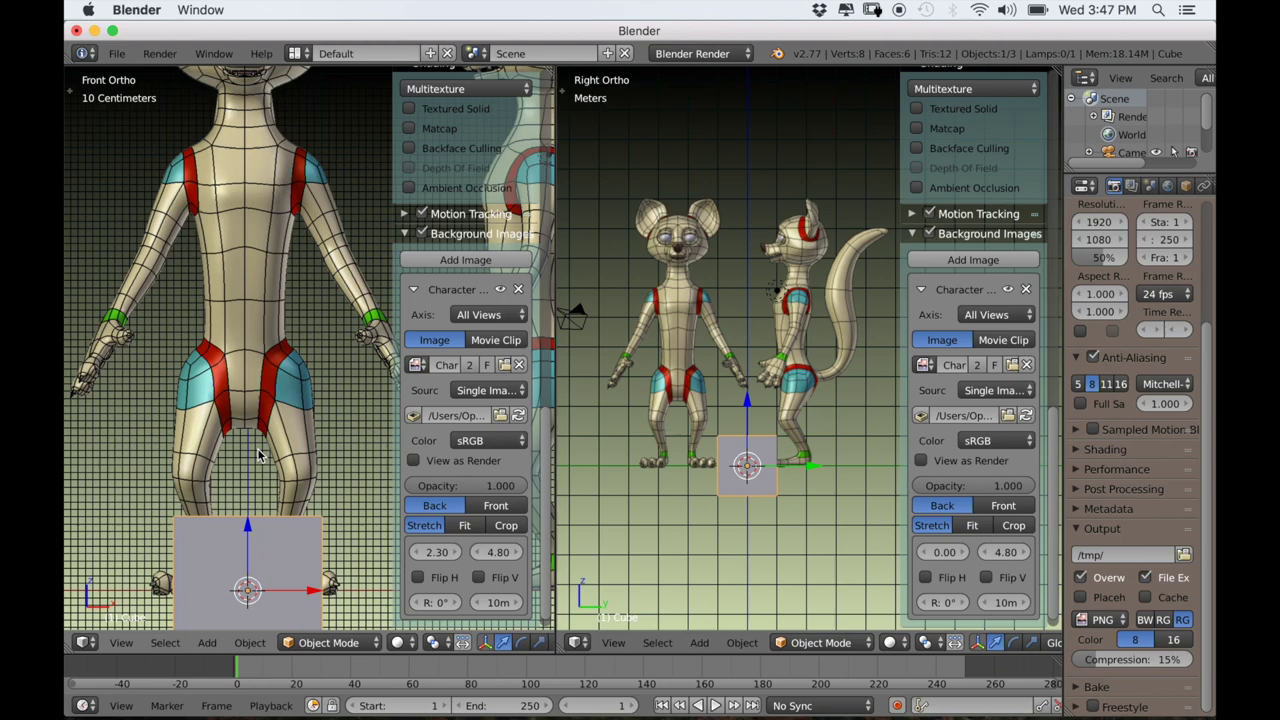
pyautogui.scroll(7, 258, 455)
pyautogui.keyDown('shift'); pyautogui.moveTo(251, 390); pyautogui.dragTo(261, 395, button='middle'); pyautogui.keyUp('shift')
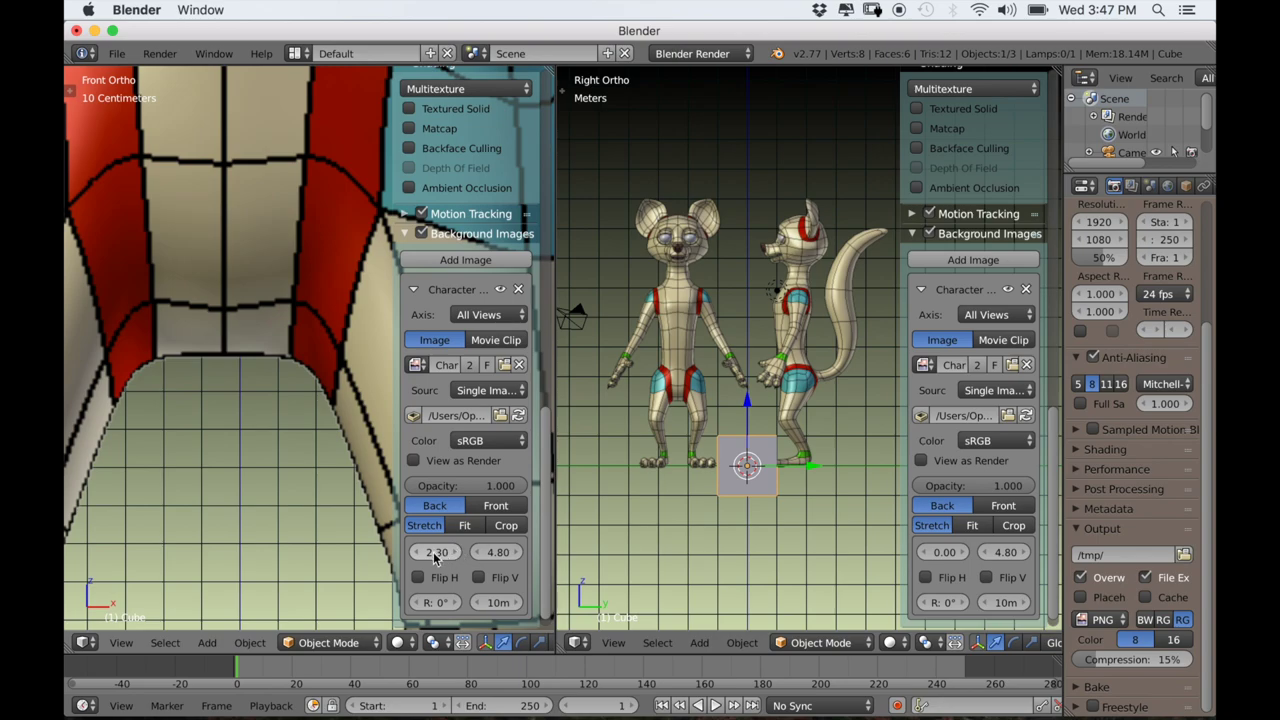
pyautogui.moveTo(433, 560); pyautogui.dragTo(439, 560)
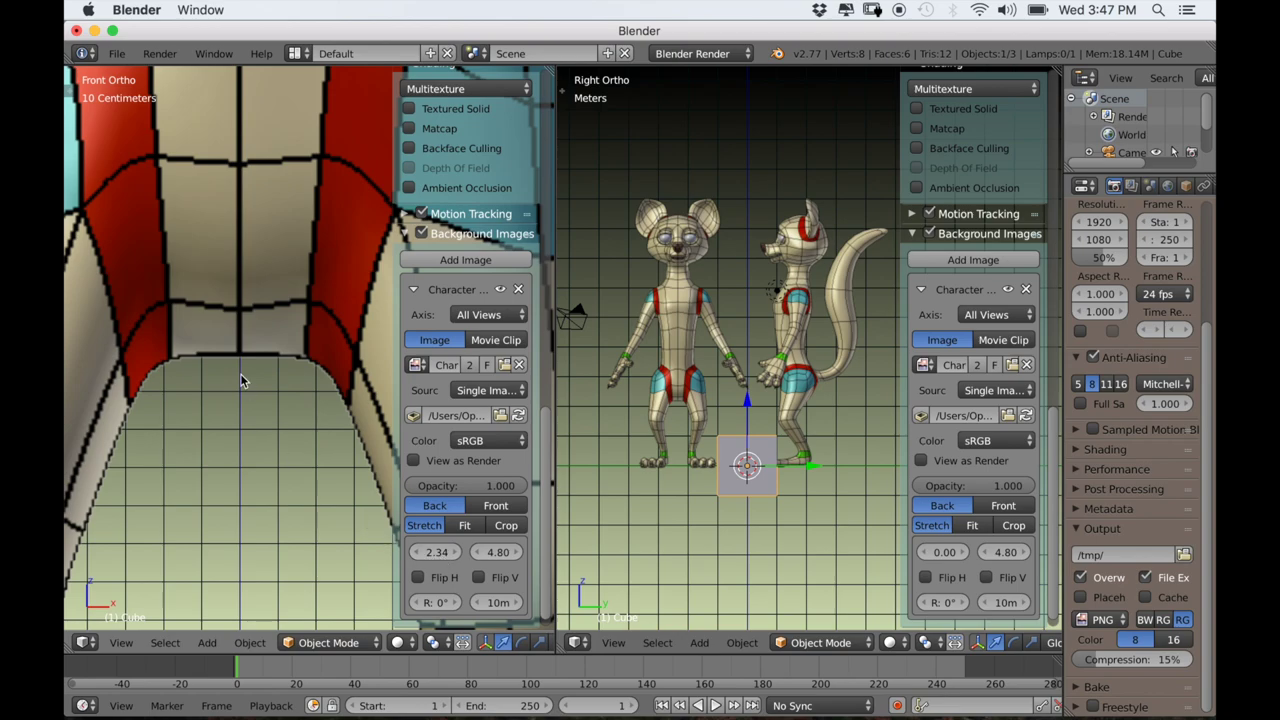
pyautogui.scroll(-6, 277, 390)
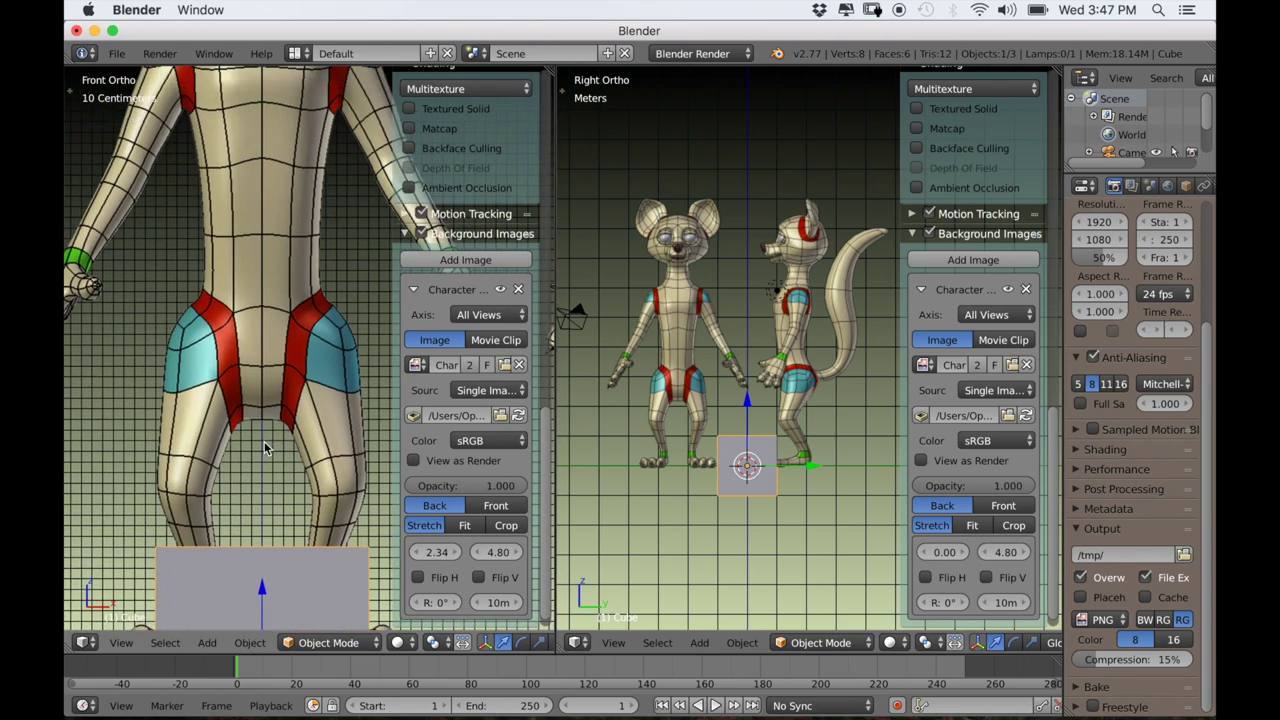
pyautogui.scroll(-6, 277, 438)
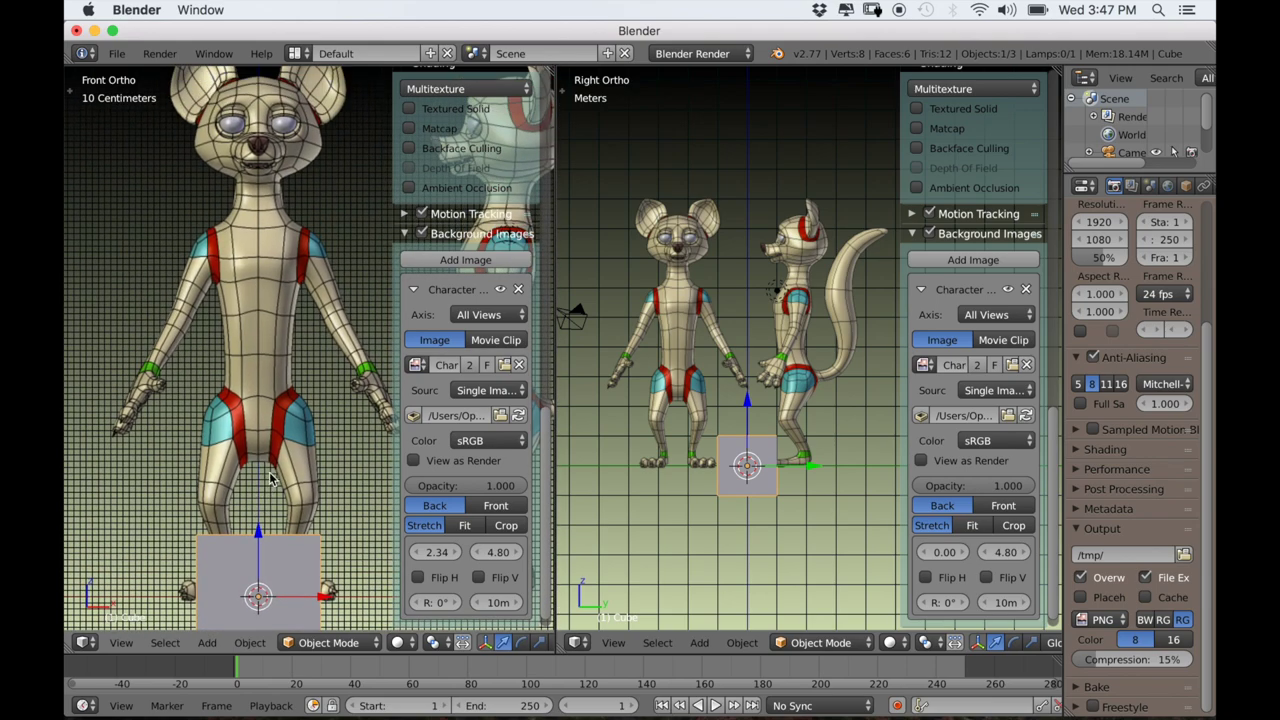
pyautogui.keyDown('shift'); pyautogui.moveTo(274, 478); pyautogui.dragTo(256, 467, button='middle'); pyautogui.keyUp('shift')
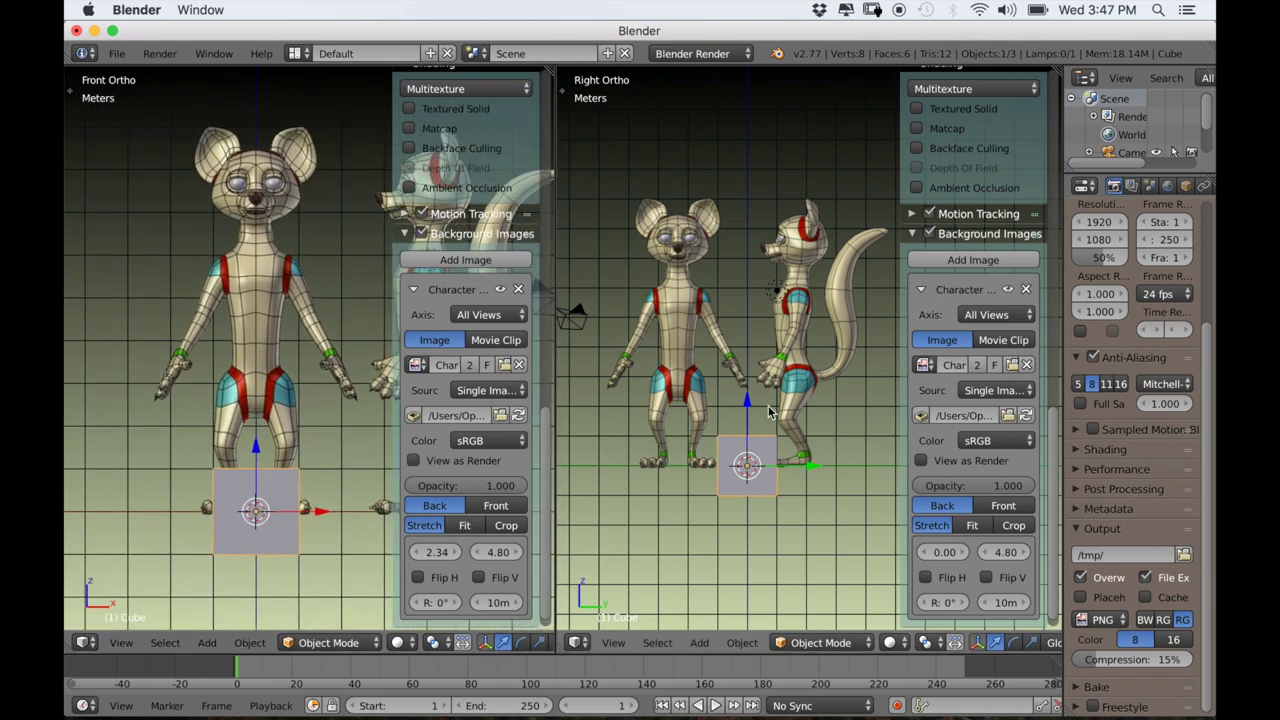
pyautogui.scroll(1, 768, 422)
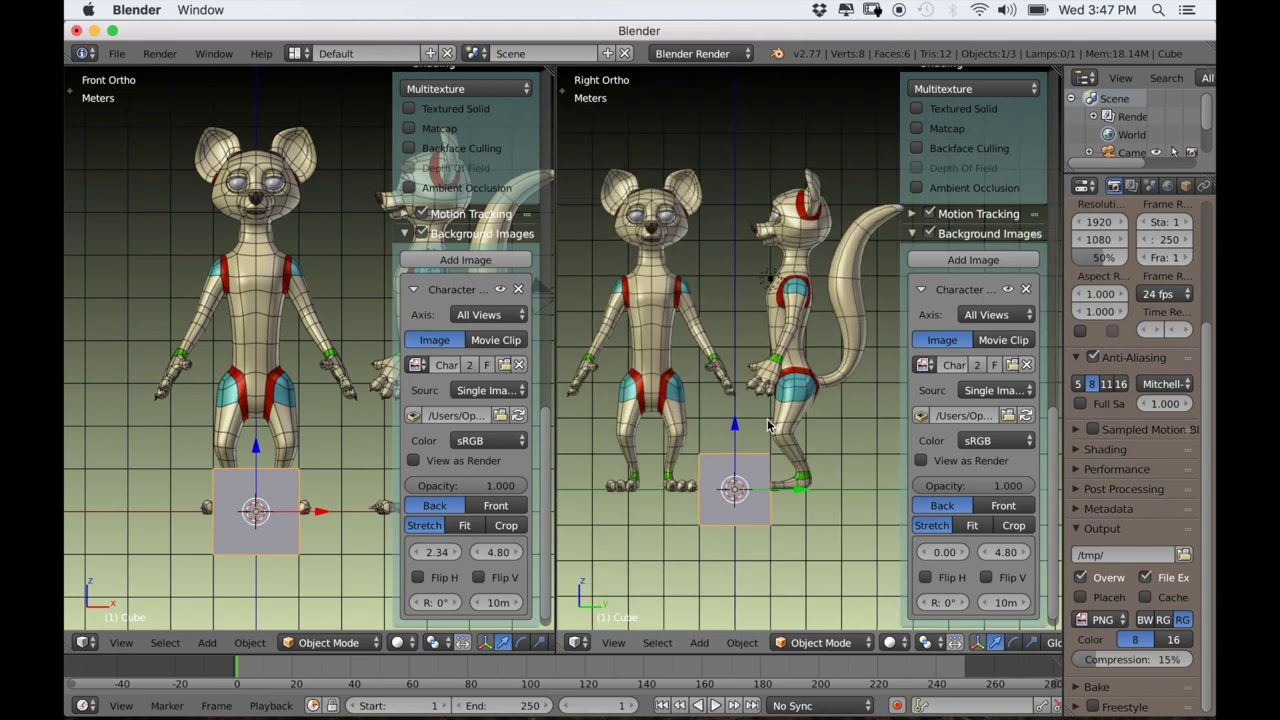
# Set the right view's background image horizontal offset to -1.40 so the side-facing character lines up with the vertical axis.
pyautogui.keyDown('shift'); pyautogui.moveTo(744, 401); pyautogui.dragTo(733, 413, button='middle'); pyautogui.keyUp('shift')
pyautogui.keyDown('shift'); pyautogui.moveTo(760, 483); pyautogui.dragTo(745, 478, button='middle'); pyautogui.keyUp('shift')
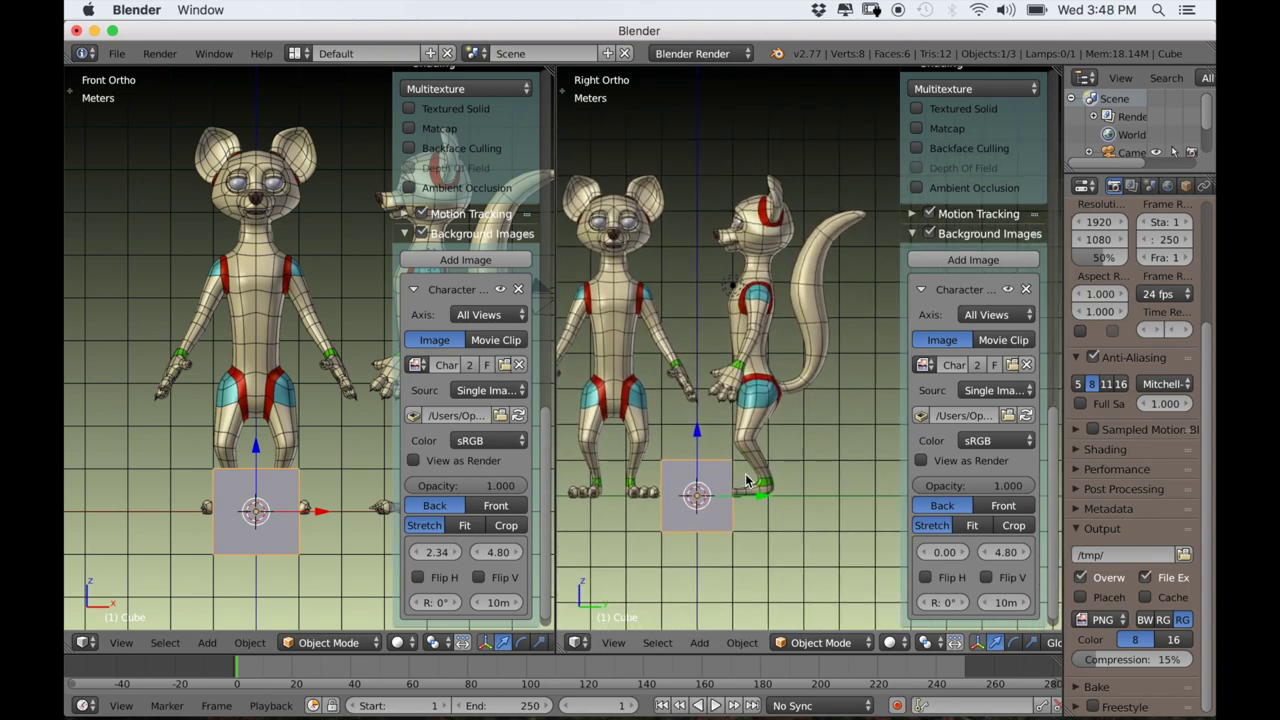
pyautogui.moveTo(944, 552); pyautogui.dragTo(880, 552)
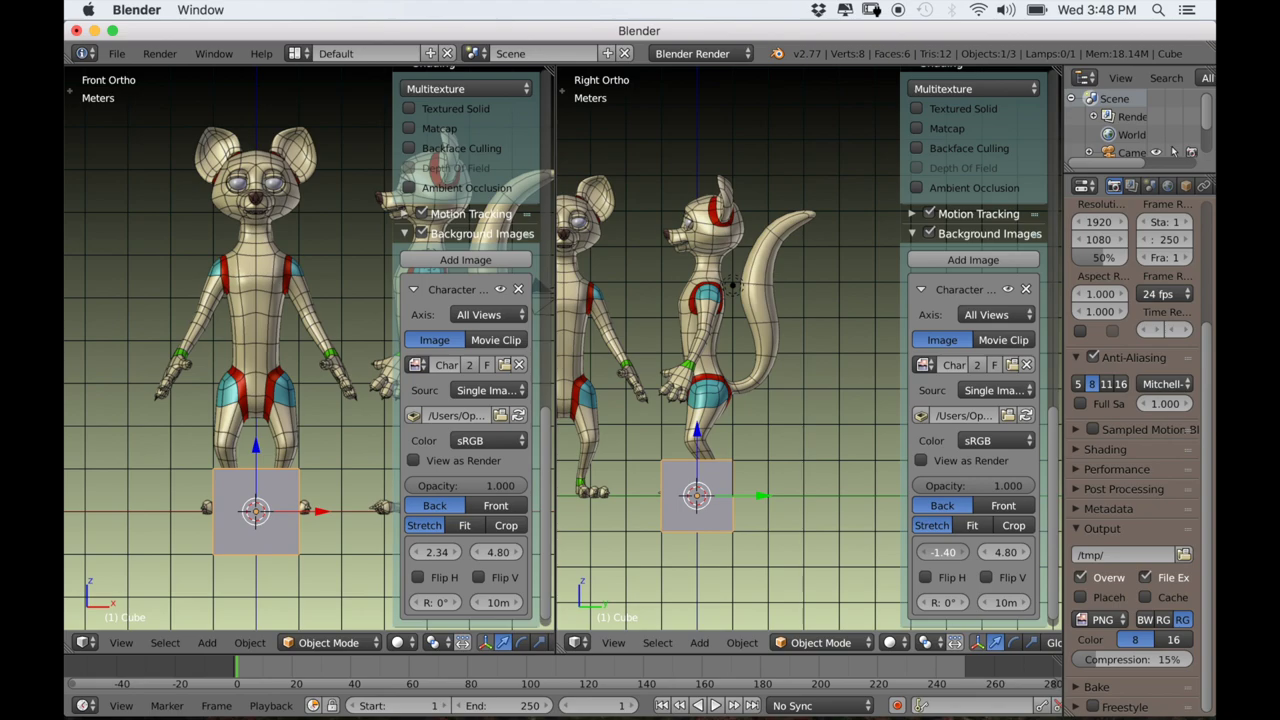
# In Edit Mode, move the cube's whole mesh straight up to the character's chest.
pyautogui.press('Tab')
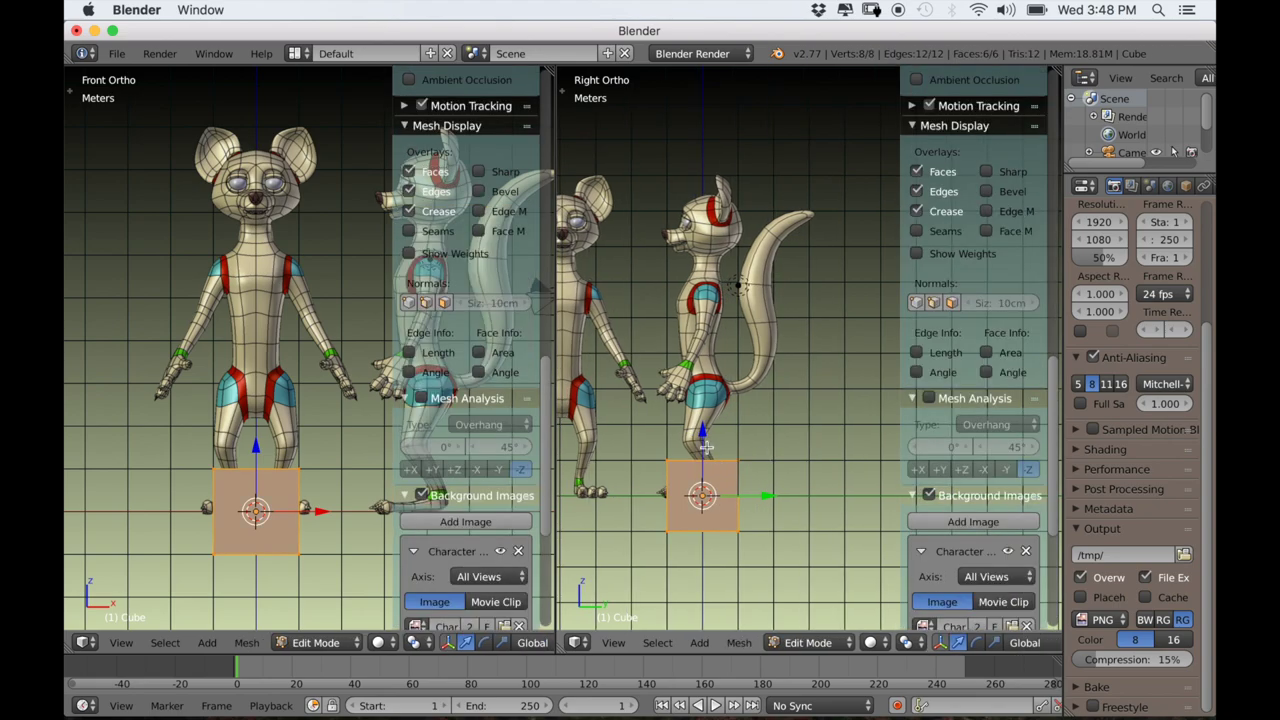
pyautogui.press('g')
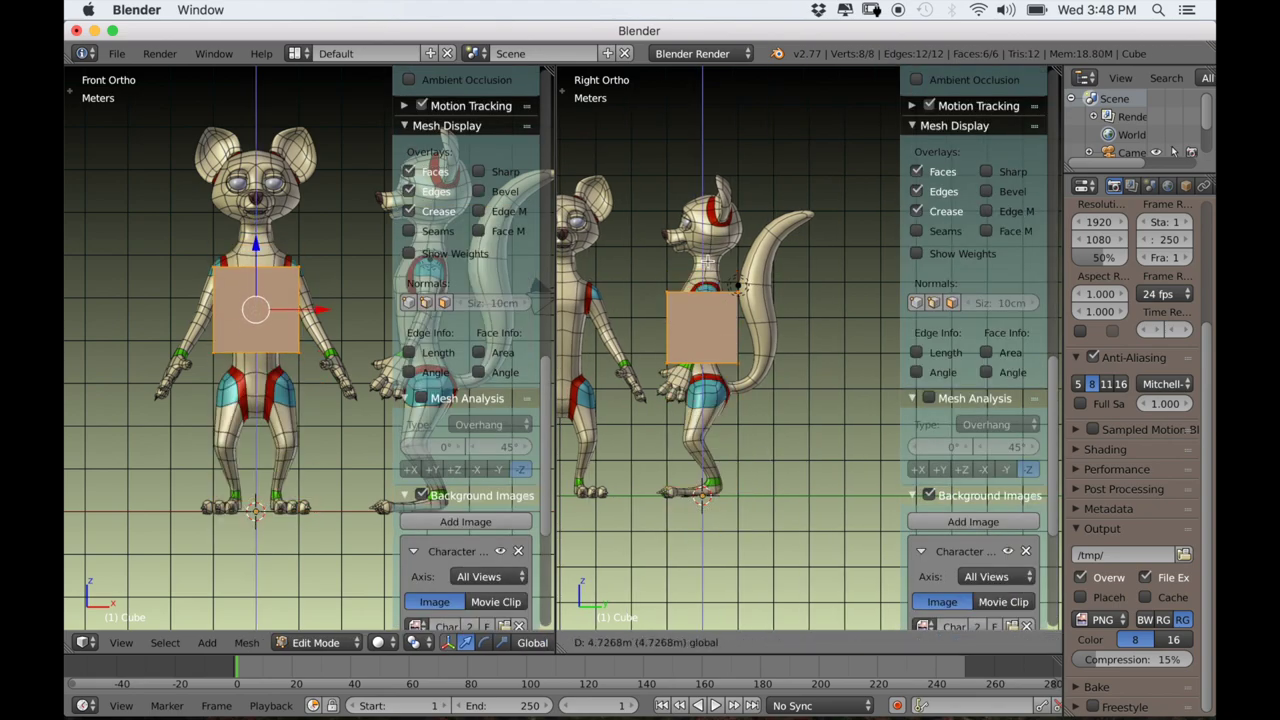
pyautogui.click(708, 257)
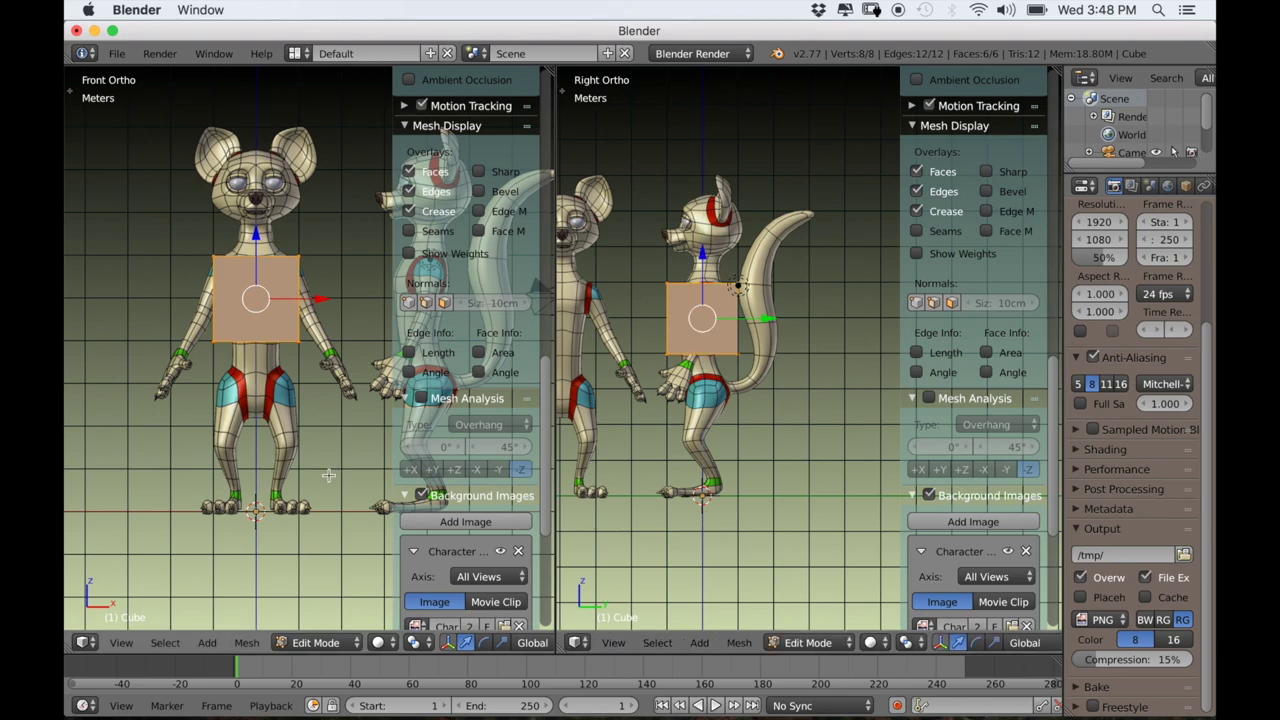
pyautogui.scroll(3, 267, 544)
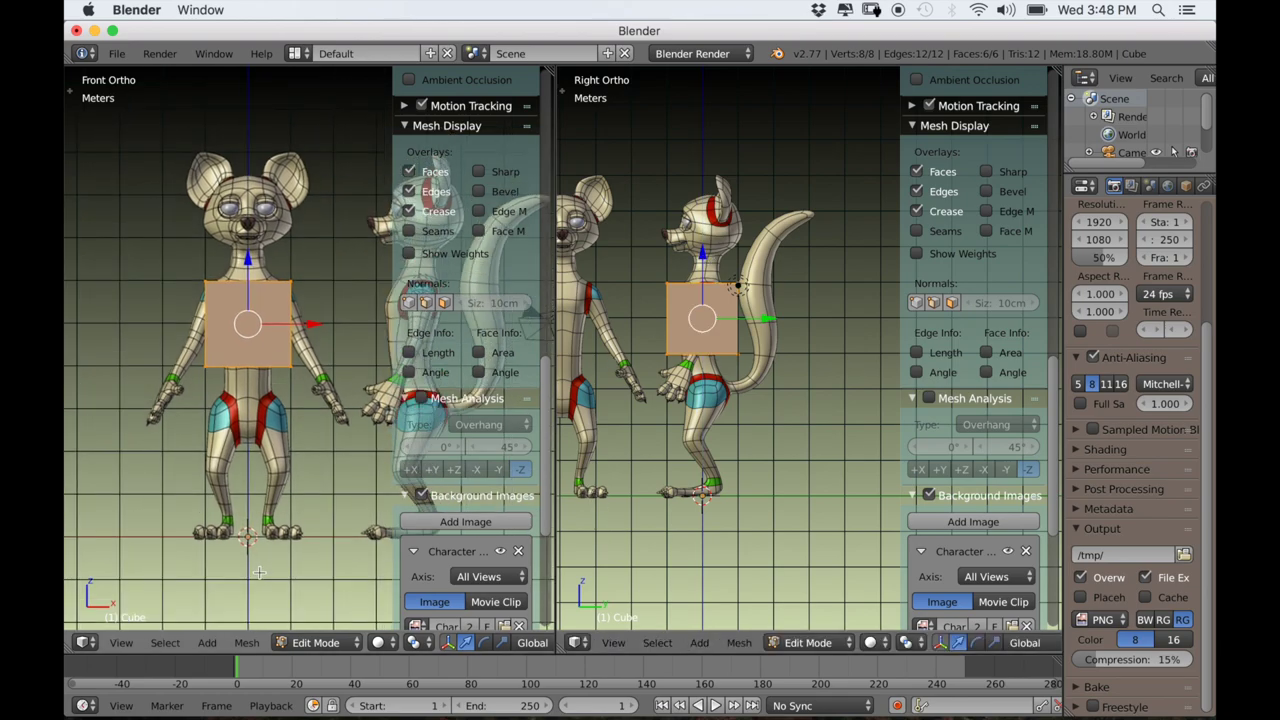
pyautogui.scroll(2, 260, 540)
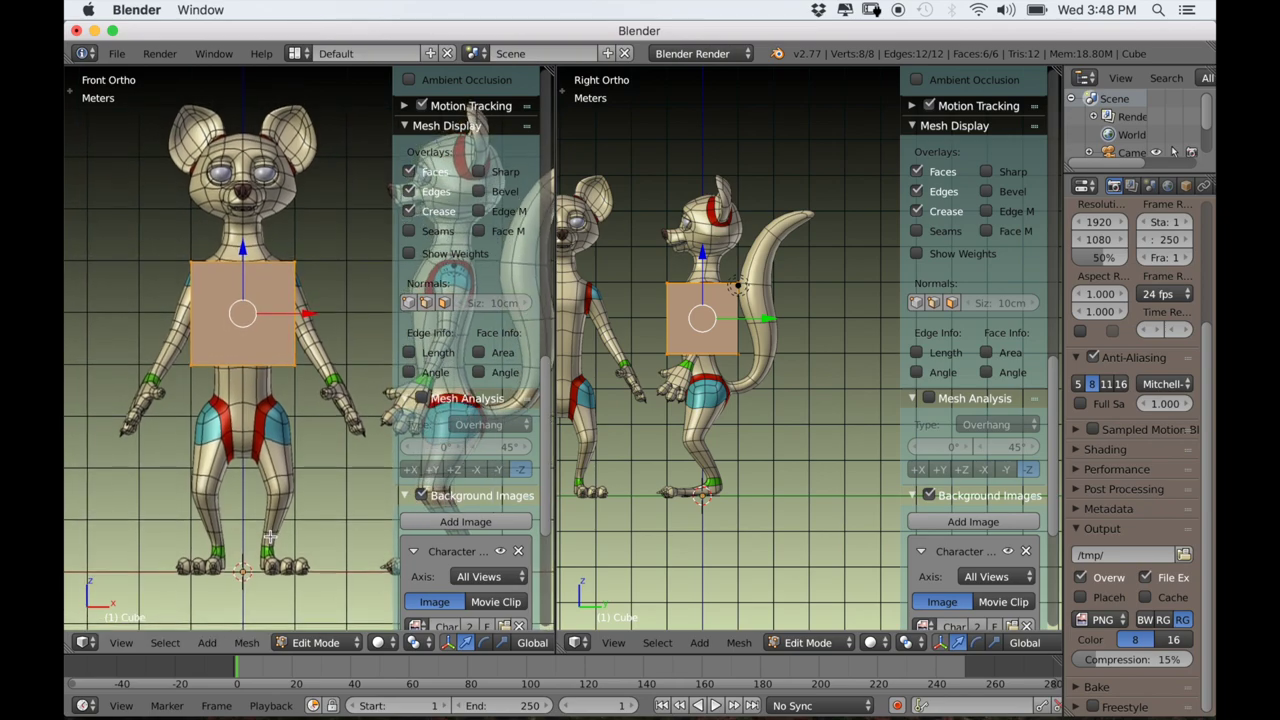
pyautogui.scroll(4, 820, 517)
pyautogui.scroll(1, 820, 517)
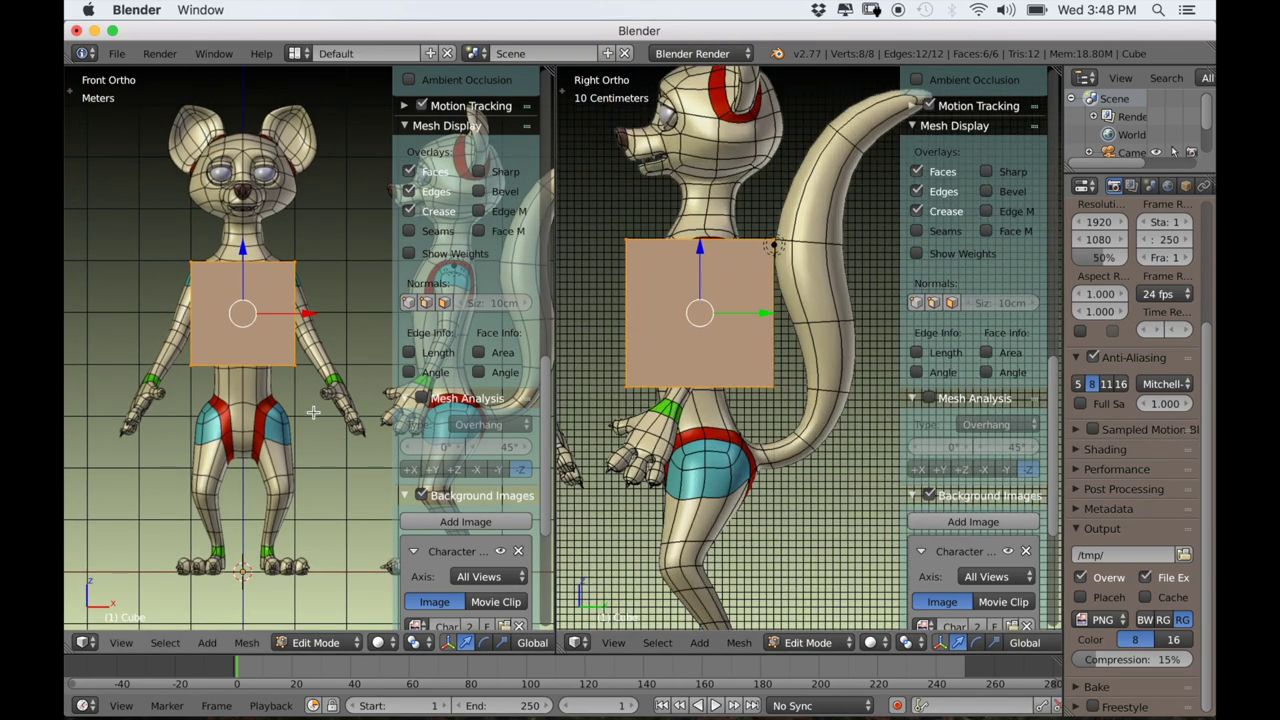
# Restrict the right view's background image to the Right axis.
pyautogui.press('n')
pyautogui.scroll(-4, 968, 591)
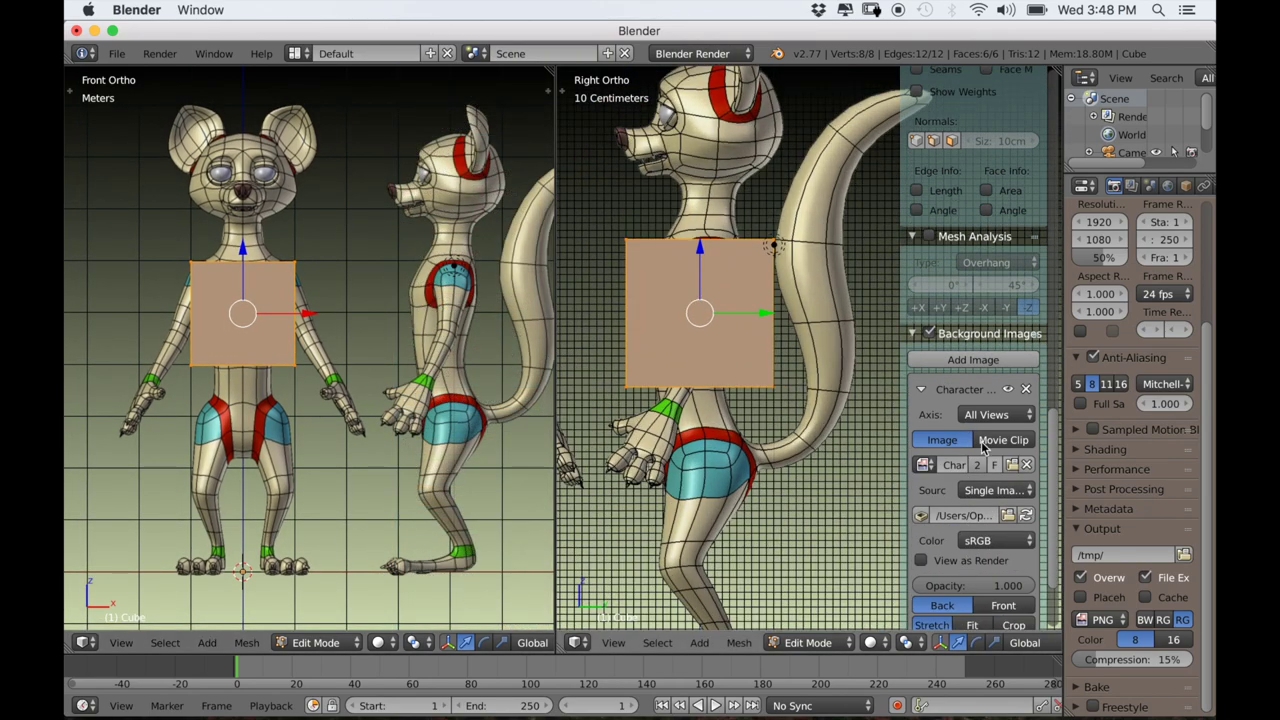
pyautogui.click(975, 415)
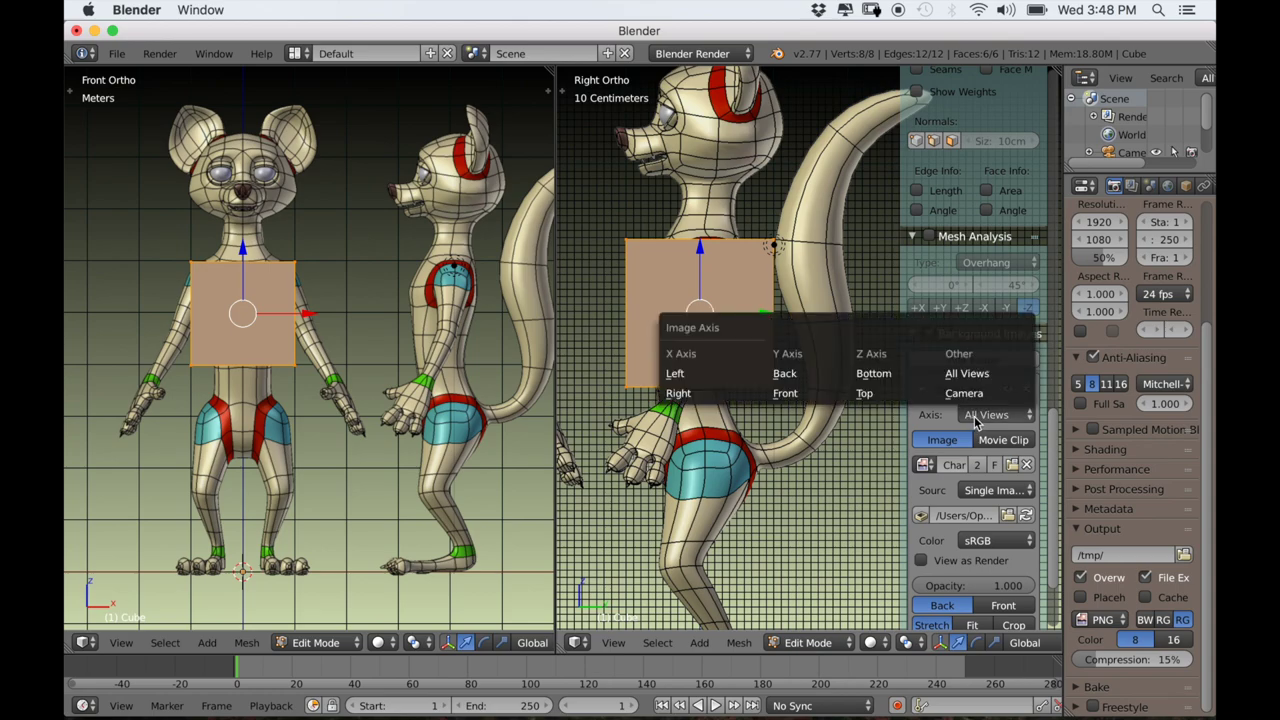
pyautogui.click(733, 407)
pyautogui.click(972, 418)
pyautogui.click(686, 395)
# Restrict the front view's background image to the Front axis and hide the properties sidebars in both viewports.
pyautogui.press('n')
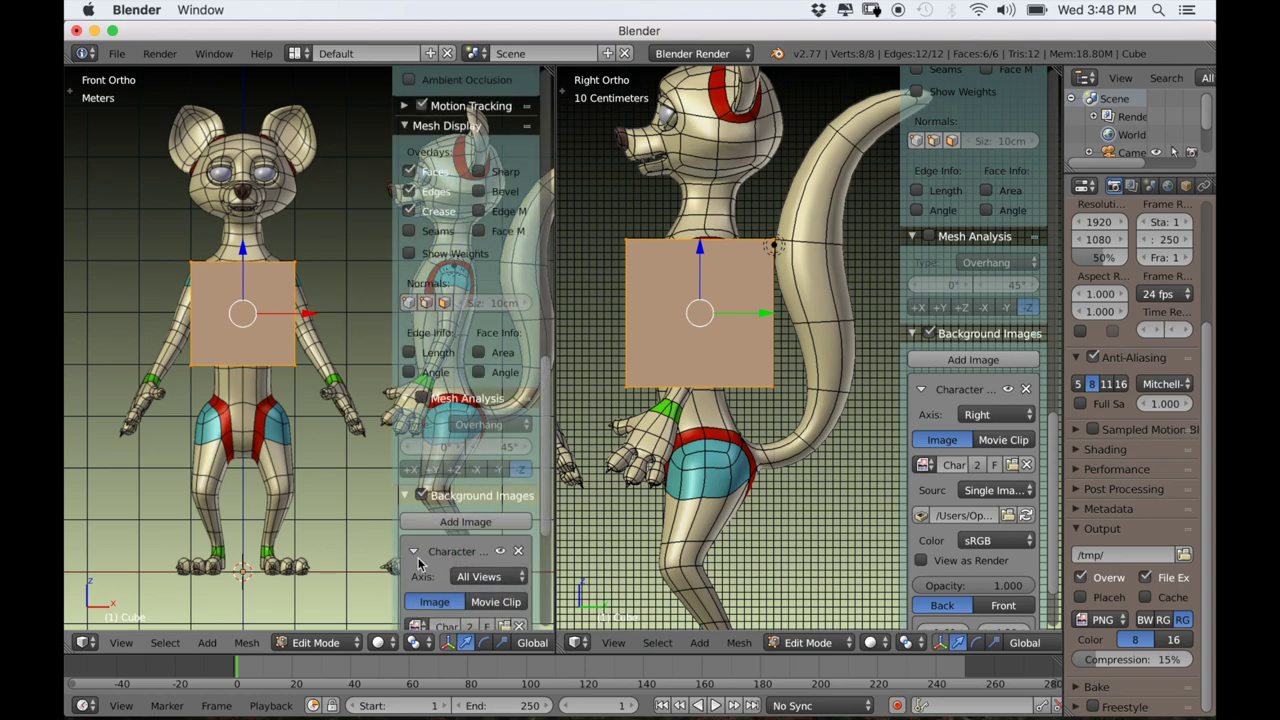
pyautogui.scroll(-4, 441, 570)
pyautogui.click(475, 432)
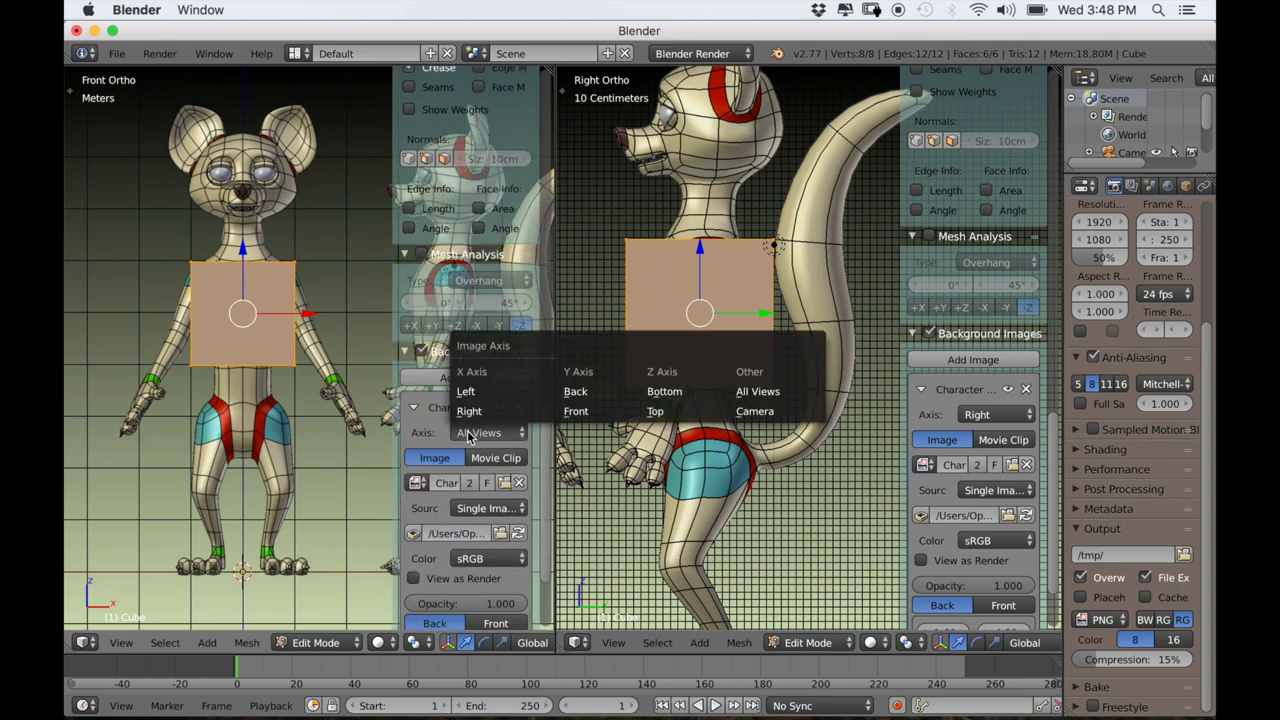
pyautogui.click(574, 410)
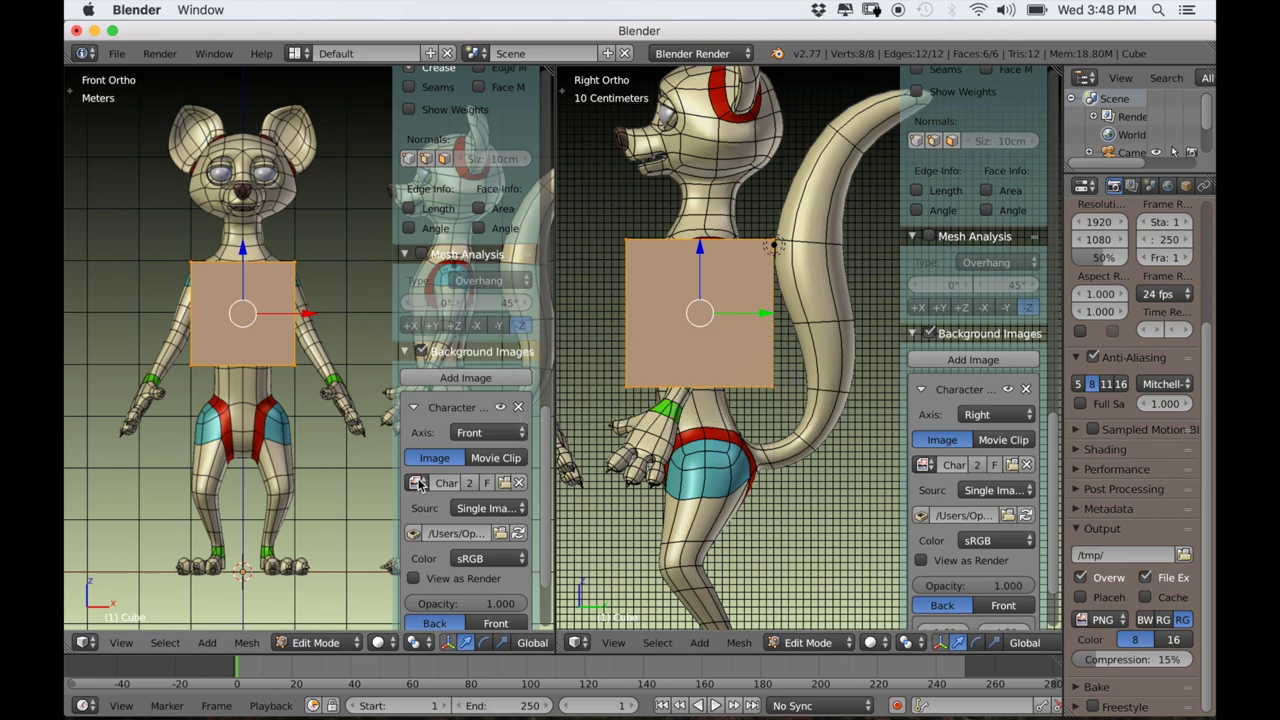
pyautogui.press('n')
pyautogui.press('n')
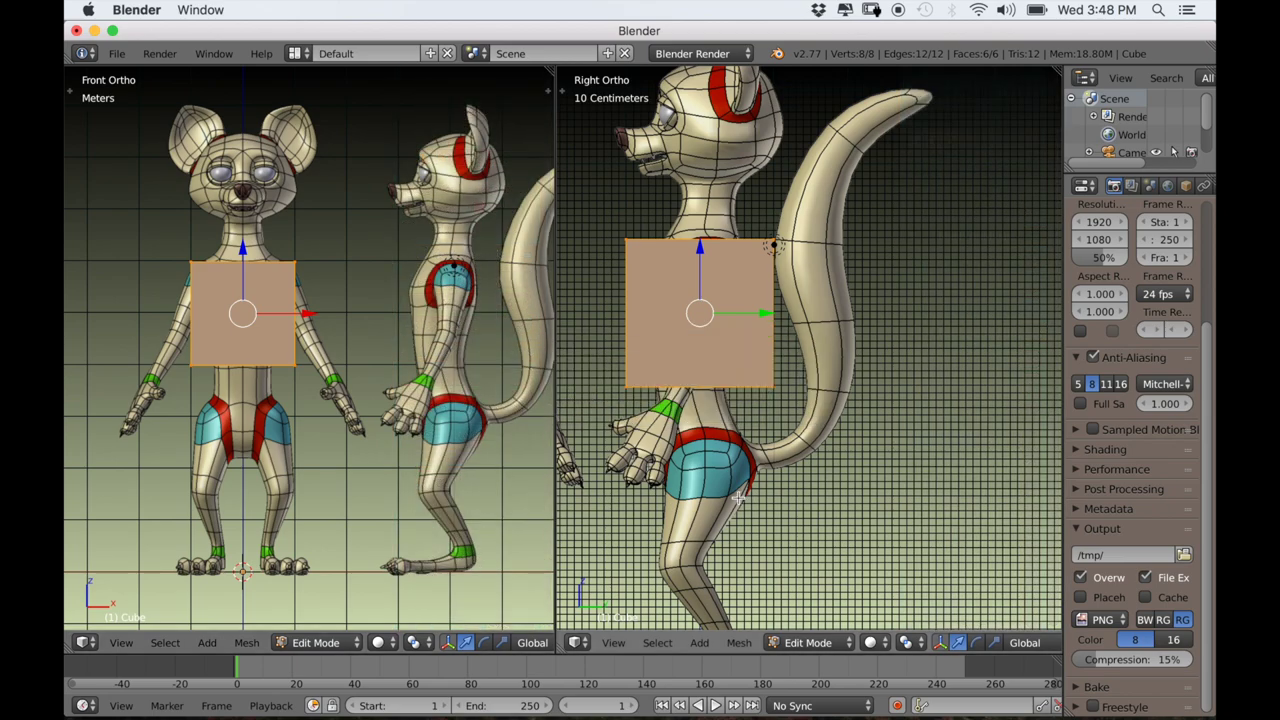
# Show the front view in wireframe and raise the mesh until its top edge meets the base of the character's neck.
pyautogui.keyDown('shift'); pyautogui.moveTo(197, 432); pyautogui.dragTo(210, 476, button='middle'); pyautogui.keyUp('shift')
pyautogui.moveTo(210, 476)
pyautogui.keyDown('ctrl'); pyautogui.mouseDown(button='middle')
pyautogui.moveTo(214, 370)
pyautogui.moveTo(253, 427)
pyautogui.moveTo(276, 238)
pyautogui.mouseUp(button='middle'); pyautogui.keyUp('ctrl')
pyautogui.press('z')
pyautogui.keyDown('shift'); pyautogui.moveTo(231, 357); pyautogui.dragTo(285, 365, button='middle'); pyautogui.keyUp('shift')
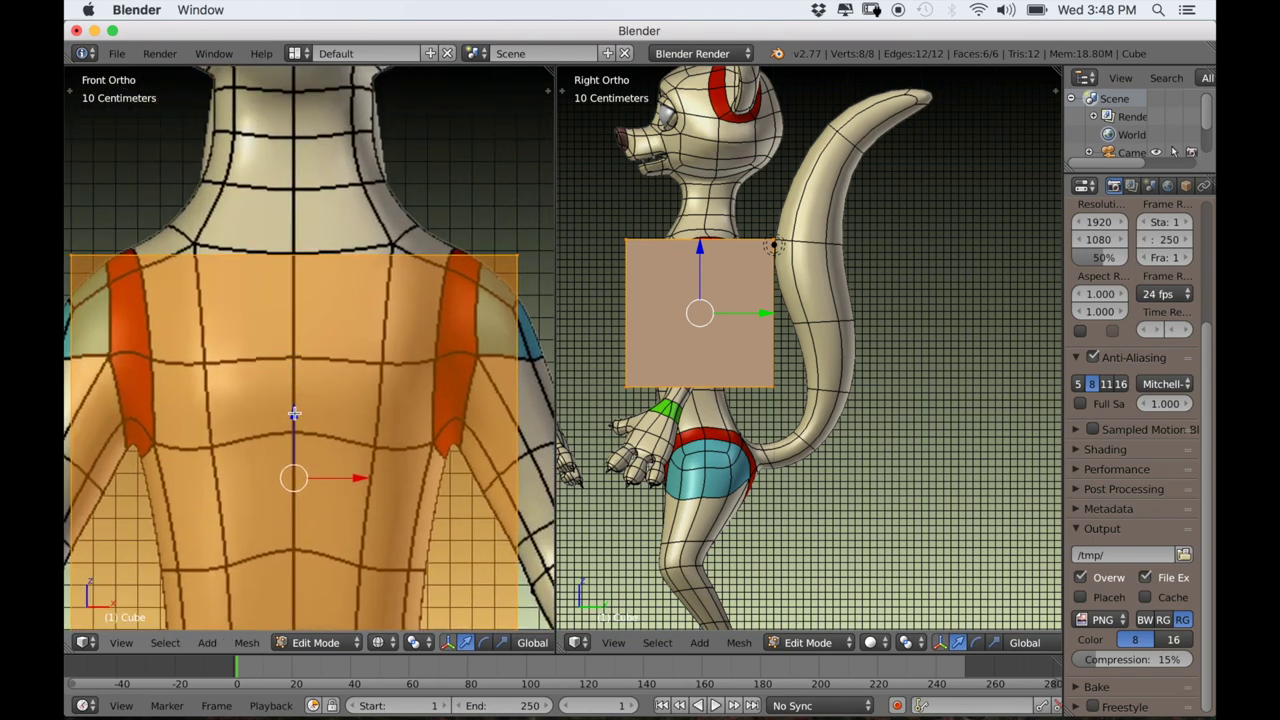
pyautogui.moveTo(294, 413); pyautogui.dragTo(294, 400)
pyautogui.scroll(-2, 298, 398)
pyautogui.keyDown('shift'); pyautogui.moveTo(300, 390); pyautogui.dragTo(293, 260, button='middle'); pyautogui.keyUp('shift')
pyautogui.scroll(-1, 282, 336)
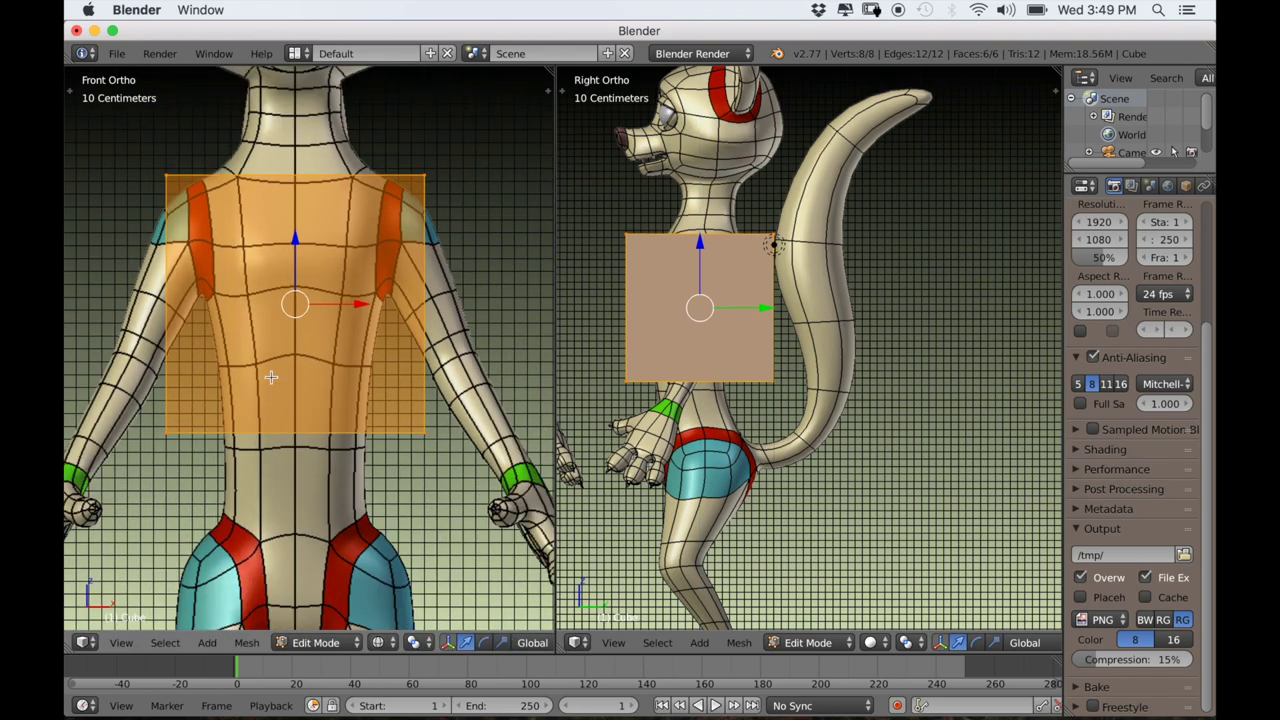
# Select the cube's bottom vertices and lower them to the top of the character's hips.
pyautogui.press('a')
pyautogui.press('b')
pyautogui.moveTo(117, 378); pyautogui.dragTo(442, 514)
pyautogui.moveTo(292, 364); pyautogui.dragTo(332, 497)
pyautogui.scroll(-3, 310, 425)
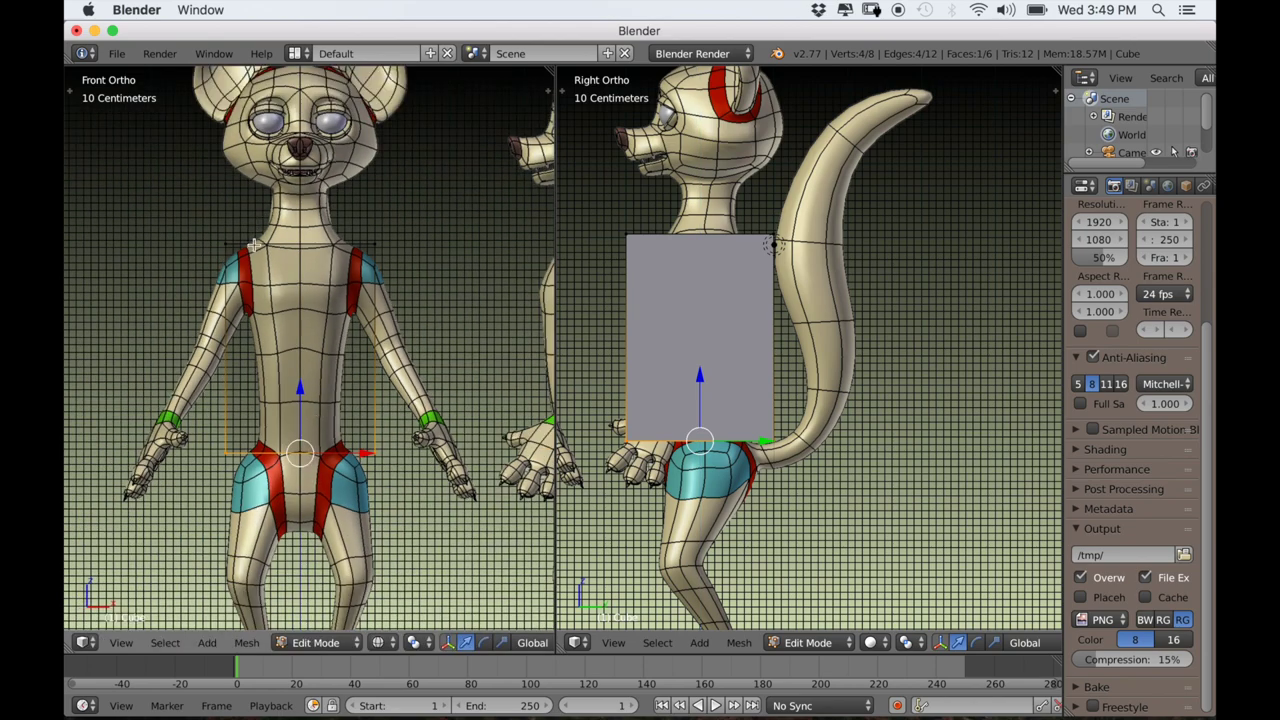
# Return the front view to solid shading and scale the whole mesh to about 0.68 in X and Y only, matching the torso's width.
pyautogui.press('z')
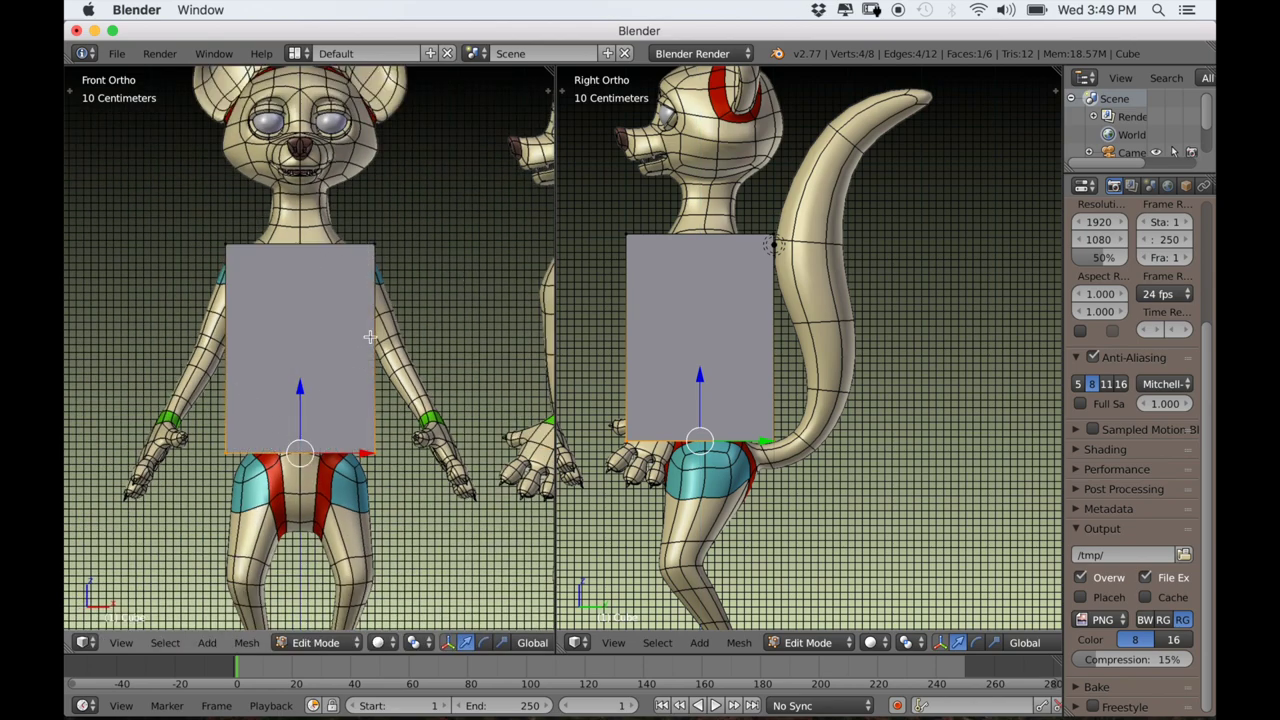
pyautogui.scroll(1, 370, 390)
pyautogui.press('a')
pyautogui.press('a')
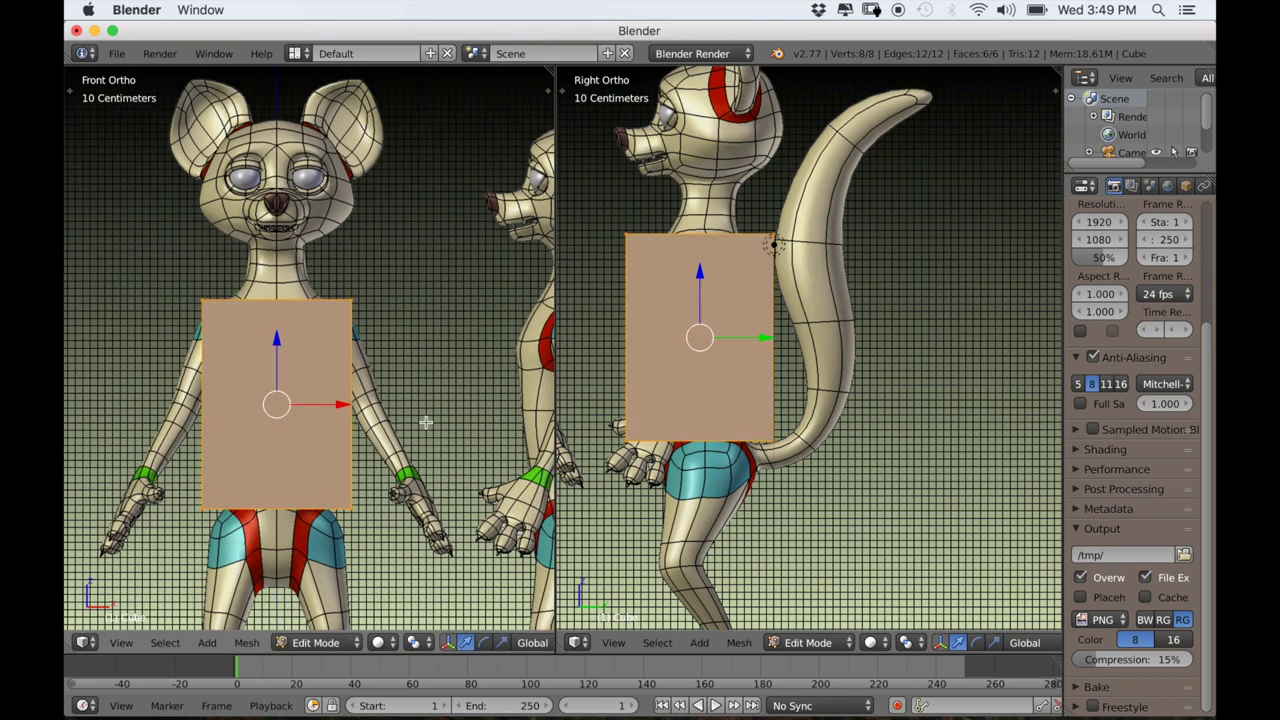
pyautogui.press('s')
pyautogui.hotkey('shift', 'z')
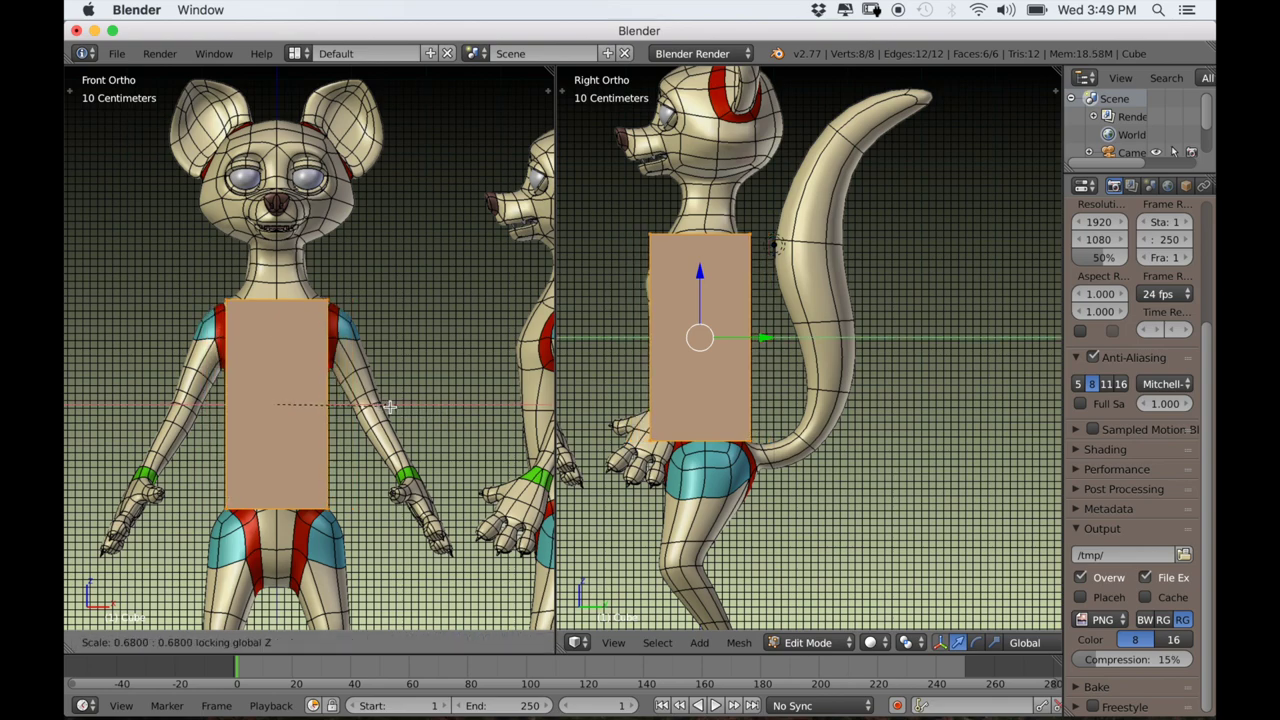
pyautogui.click(391, 409)
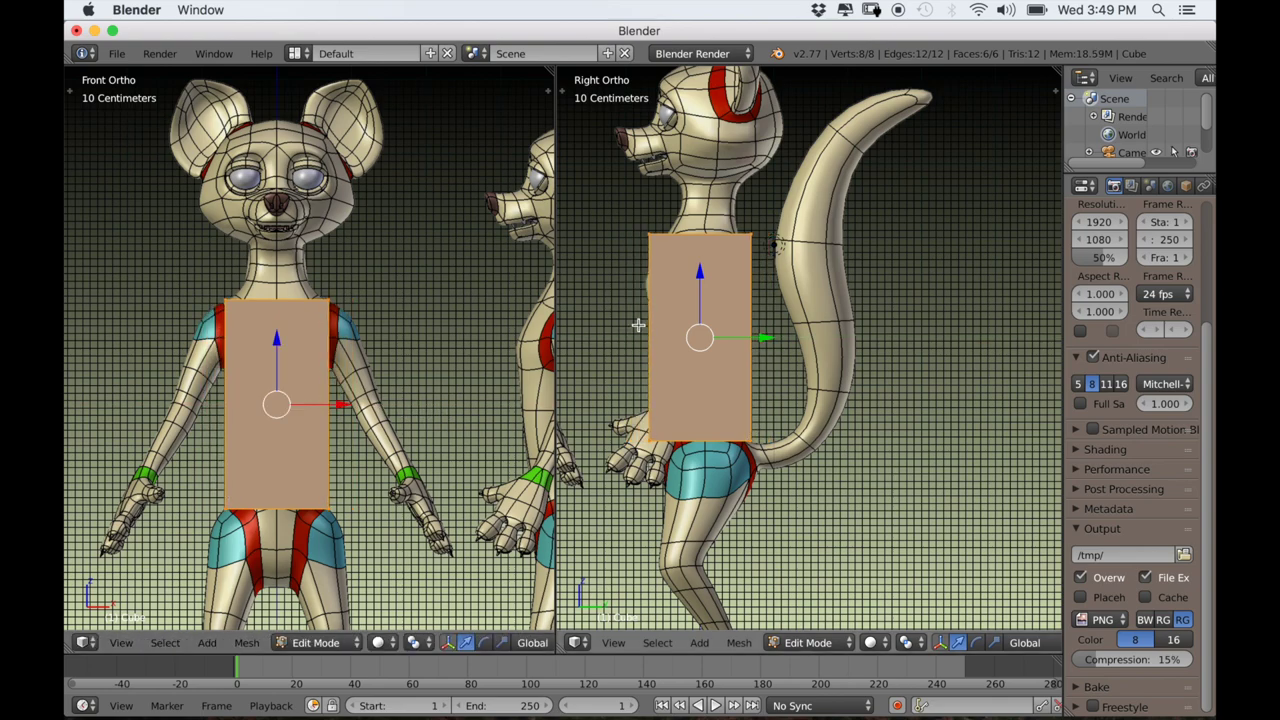
# Show the right view in wireframe and add a centred vertical loop cut down the middle of the torso block.
pyautogui.hotkey('alt', 'z')
pyautogui.keyDown('shift'); pyautogui.moveTo(327, 431); pyautogui.dragTo(342, 409, button='middle'); pyautogui.keyUp('shift')
pyautogui.hotkey('ctrl', 'r')
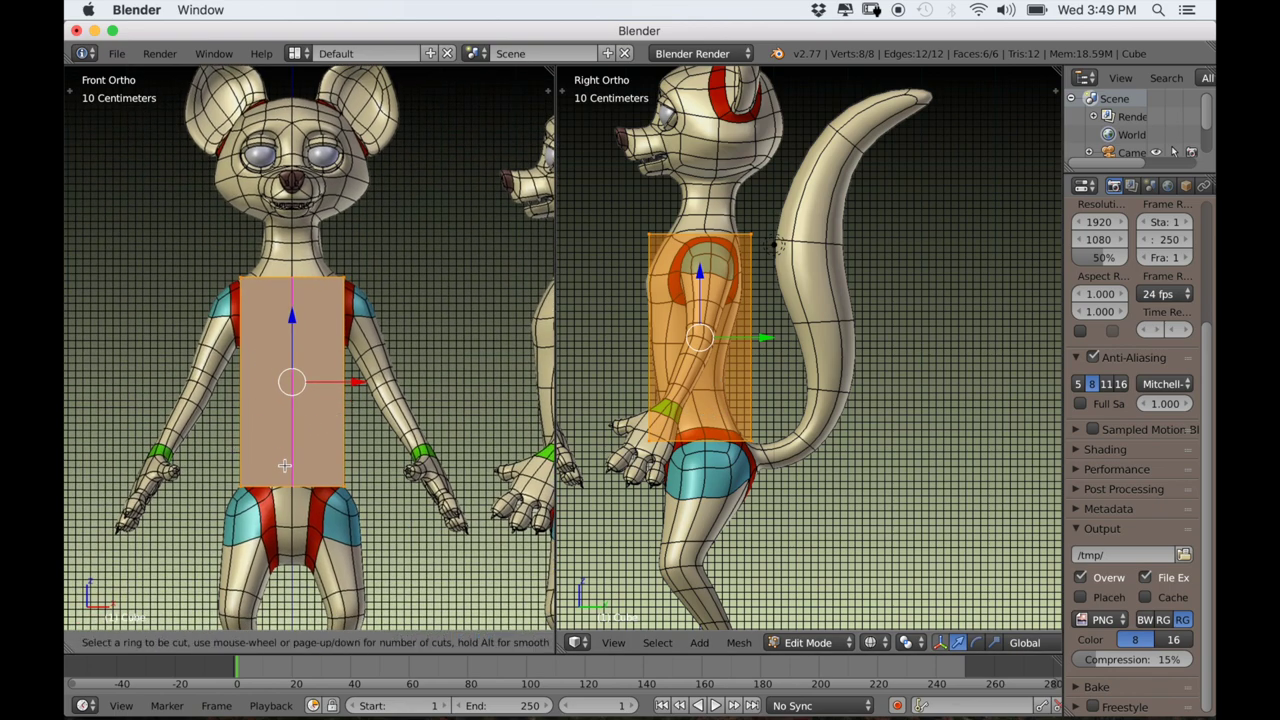
pyautogui.click(284, 465)
pyautogui.rightClick(284, 465)
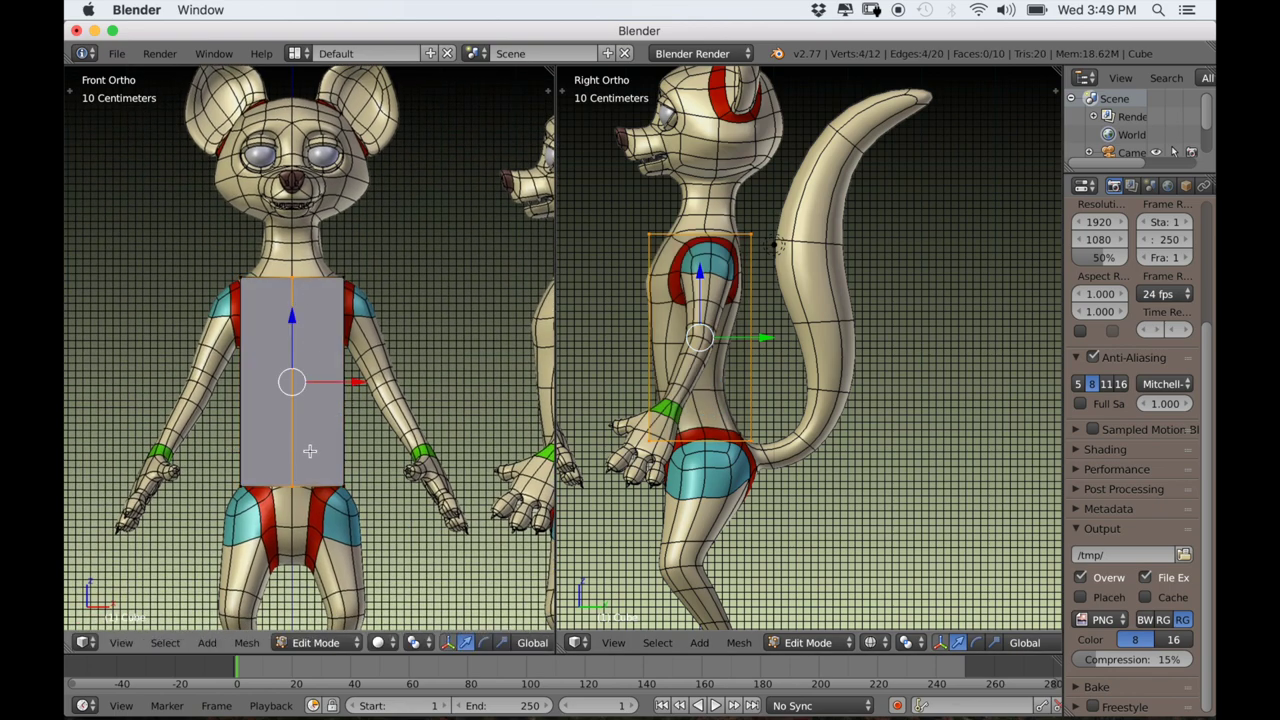
# Delete the outer vertices on the negative X side of the torso block, leaving only the positive X half.
pyautogui.scroll(1, 310, 451)
pyautogui.hotkey('alt', 'z')
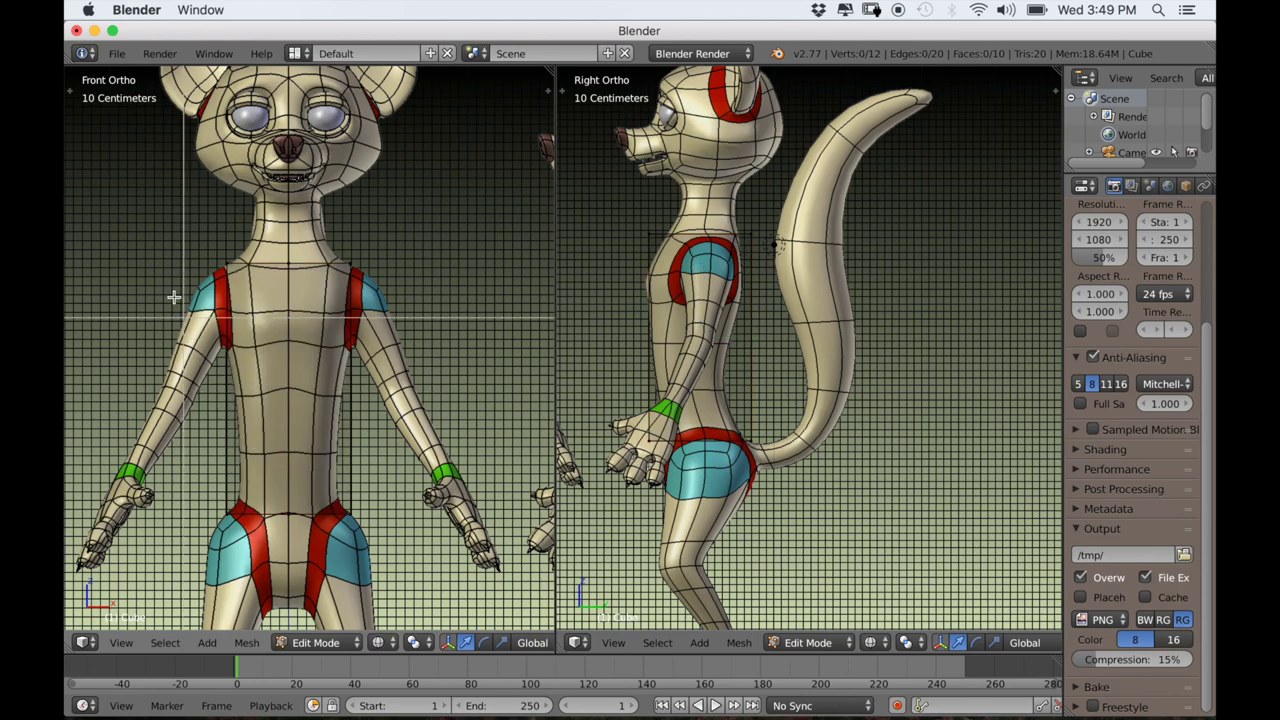
pyautogui.rightClick(268, 534)
pyautogui.hotkey('alt', 'z')
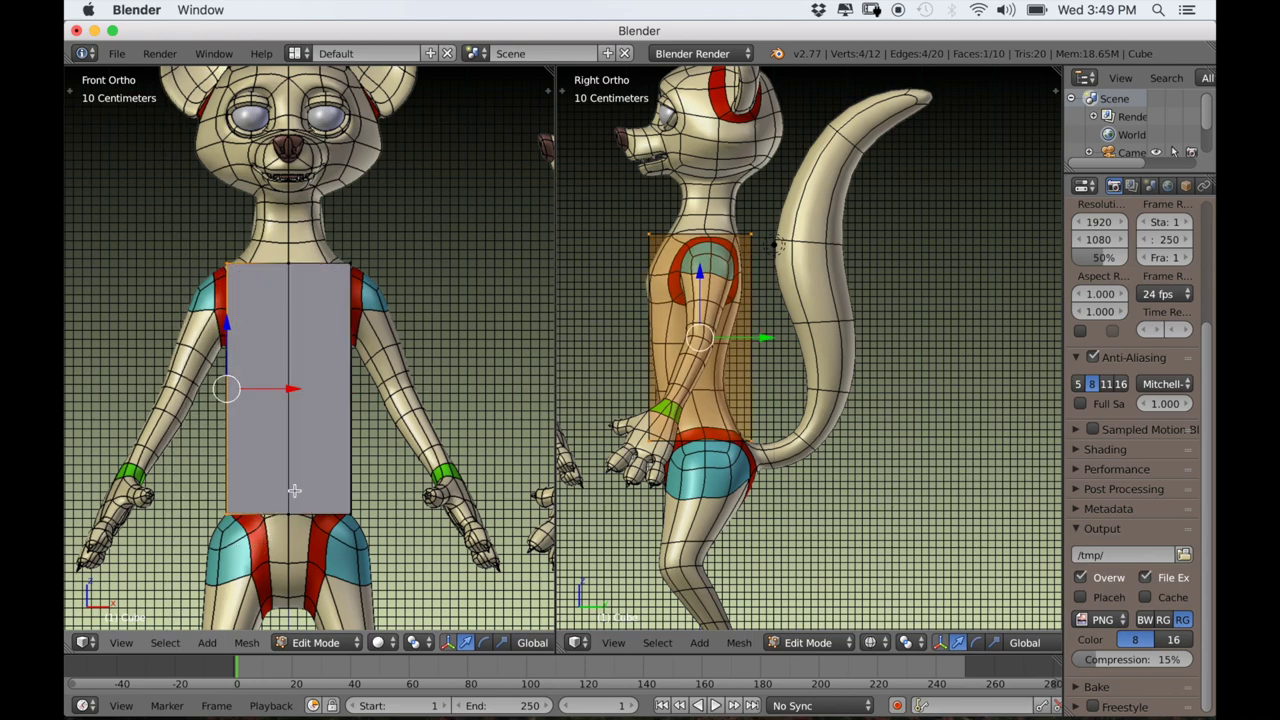
pyautogui.scroll(-1, 291, 460)
pyautogui.moveTo(291, 460); pyautogui.dragTo(317, 467, button='middle')
pyautogui.scroll(3, 317, 467)
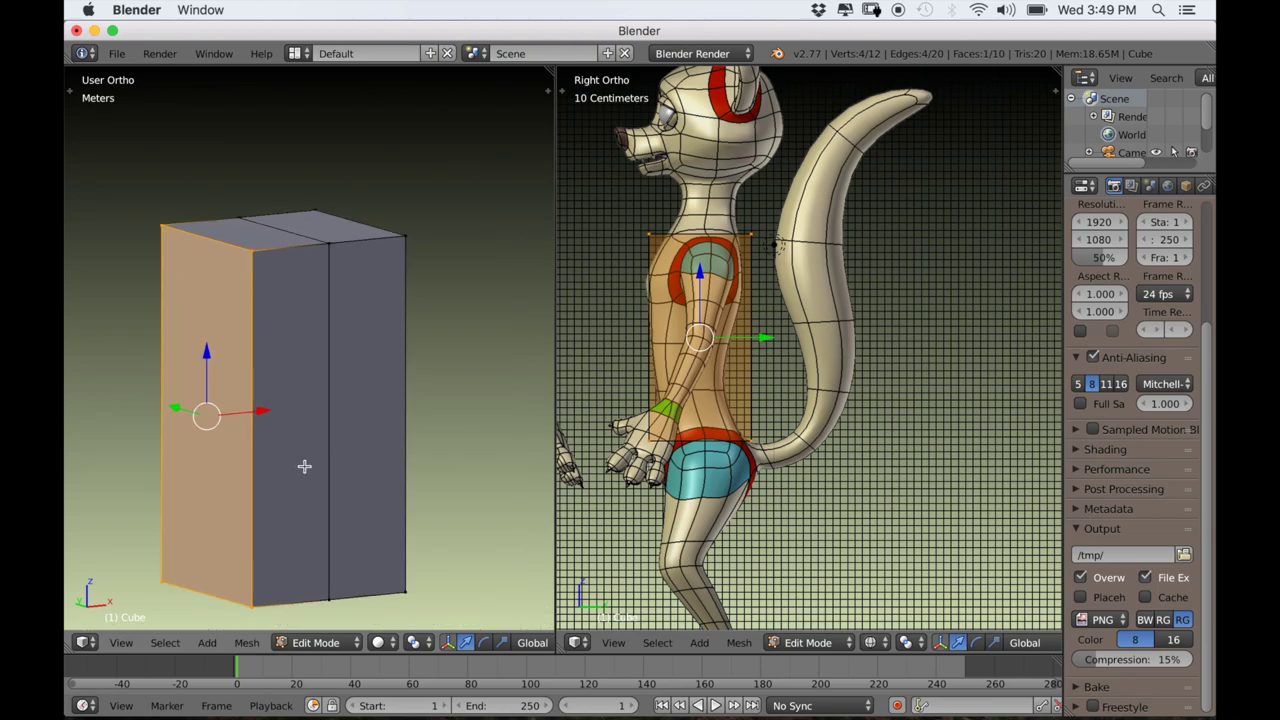
pyautogui.press('x')
pyautogui.click(295, 459)
pyautogui.moveTo(295, 459)
pyautogui.mouseDown(button='middle')
pyautogui.moveTo(340, 466)
pyautogui.moveTo(294, 463)
pyautogui.mouseUp(button='middle')
pyautogui.scroll(2, 451, 386)
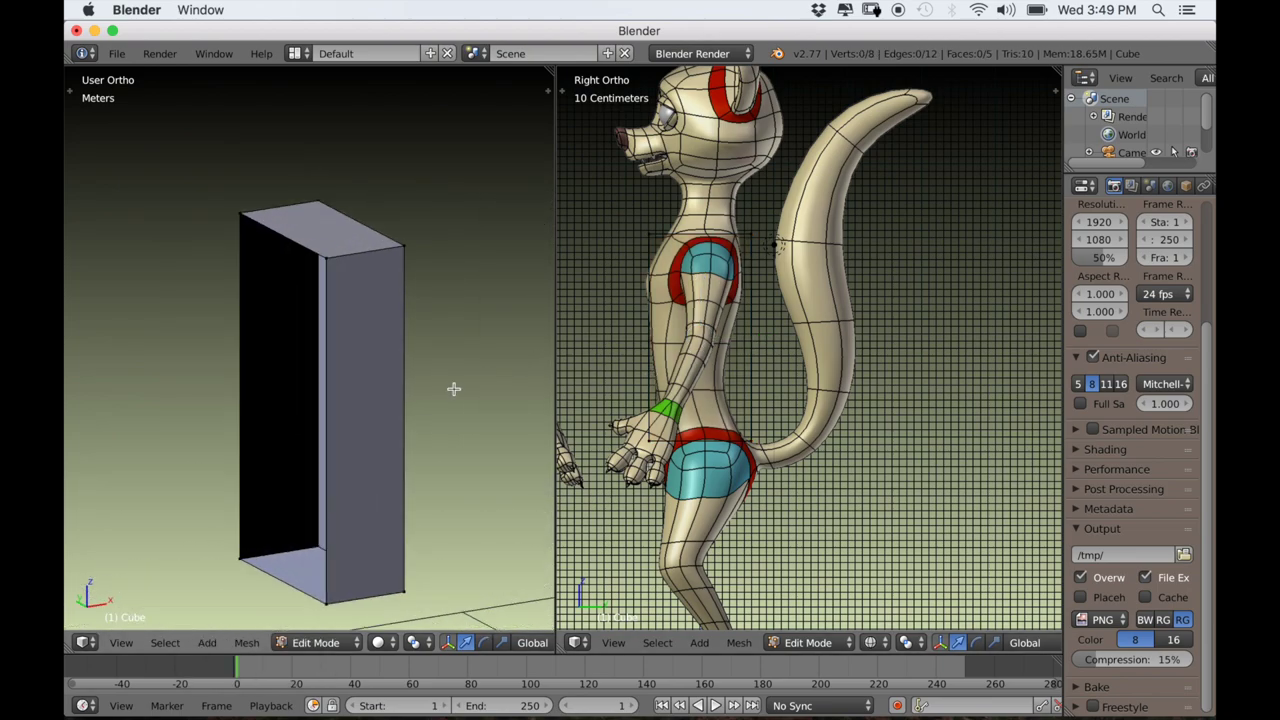
# Widen the properties editor and add a Mirror modifier to the half torso block.
pyautogui.moveTo(1062, 233); pyautogui.dragTo(954, 255)
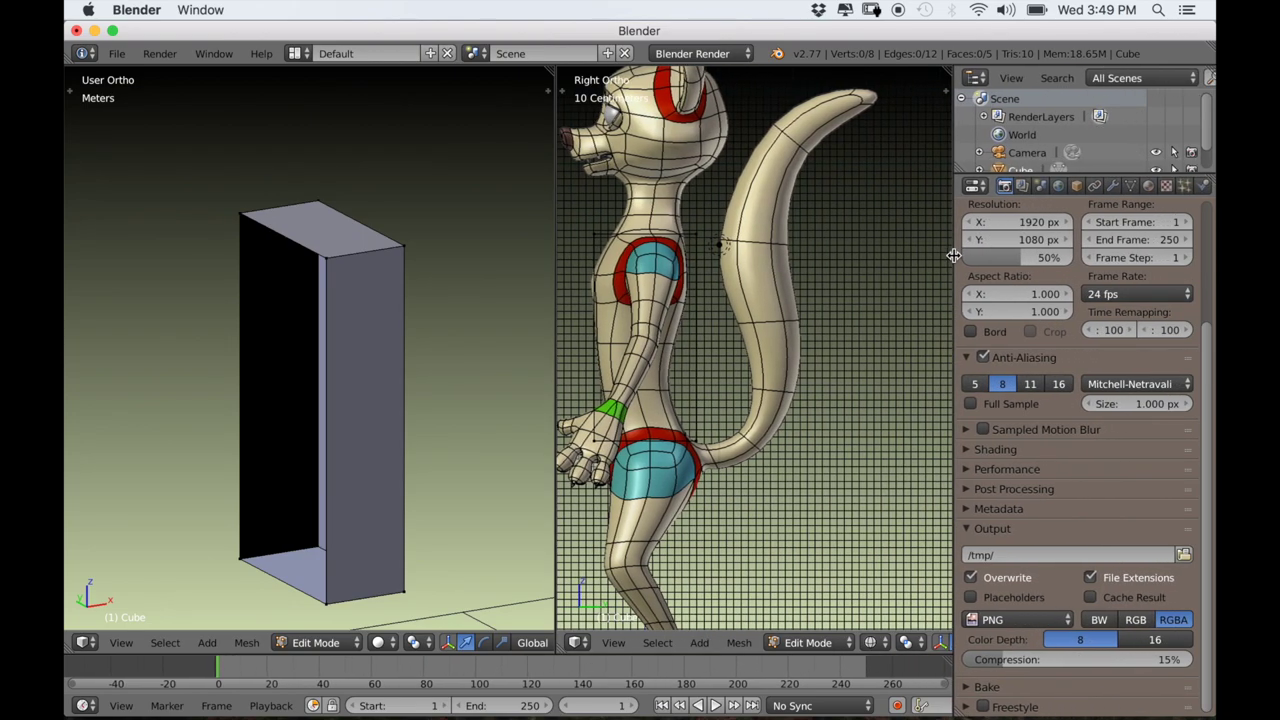
pyautogui.click(1115, 189)
pyautogui.click(1057, 246)
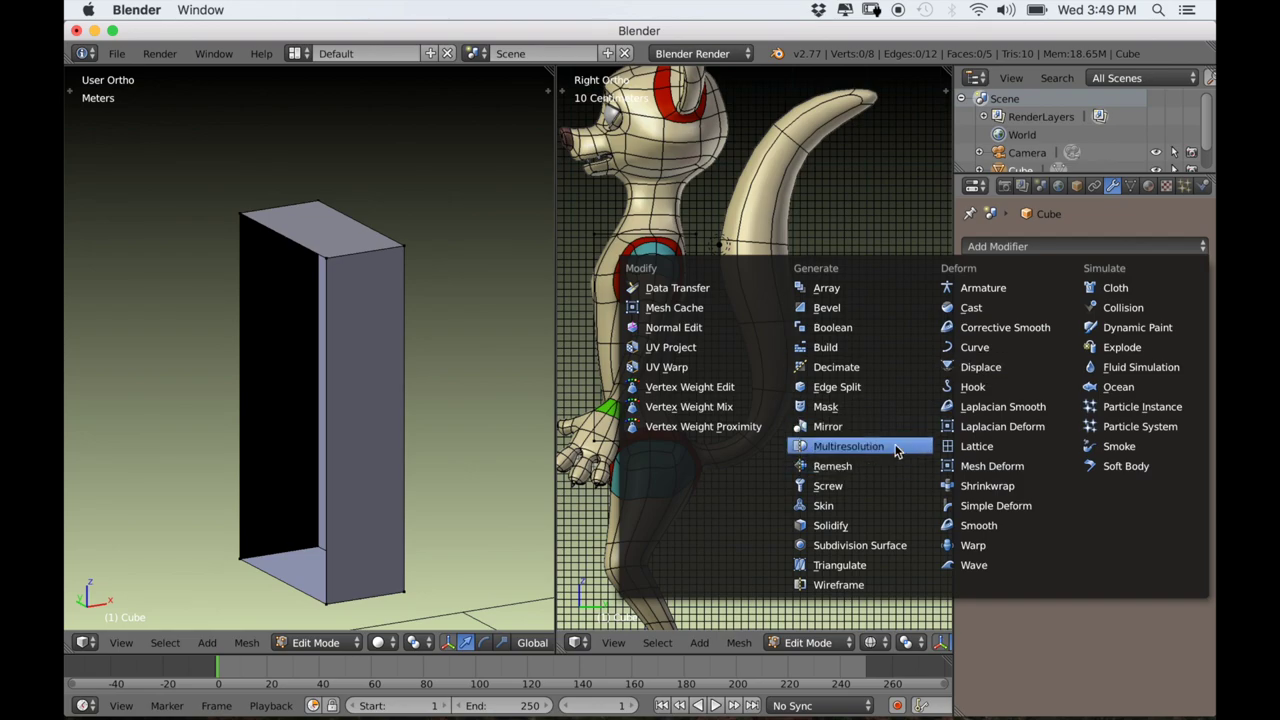
pyautogui.click(828, 426)
pyautogui.rightClick(321, 270)
pyautogui.press('g')
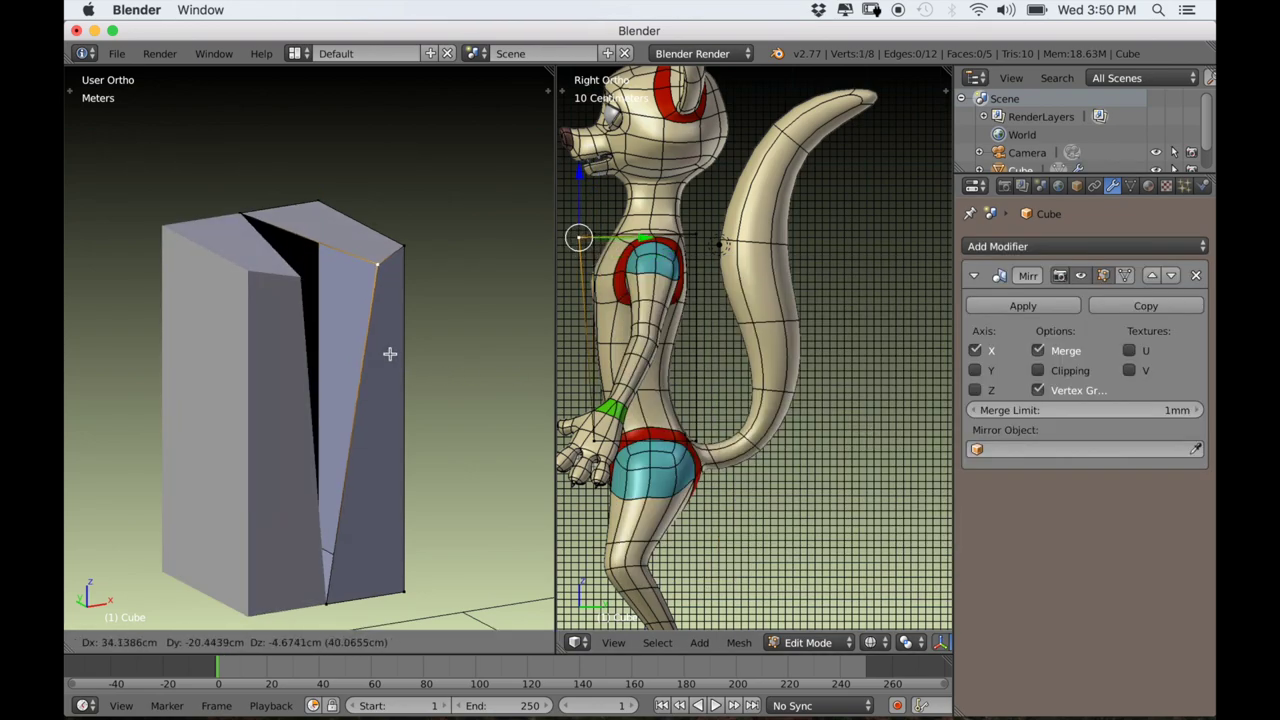
pyautogui.press('Escape')
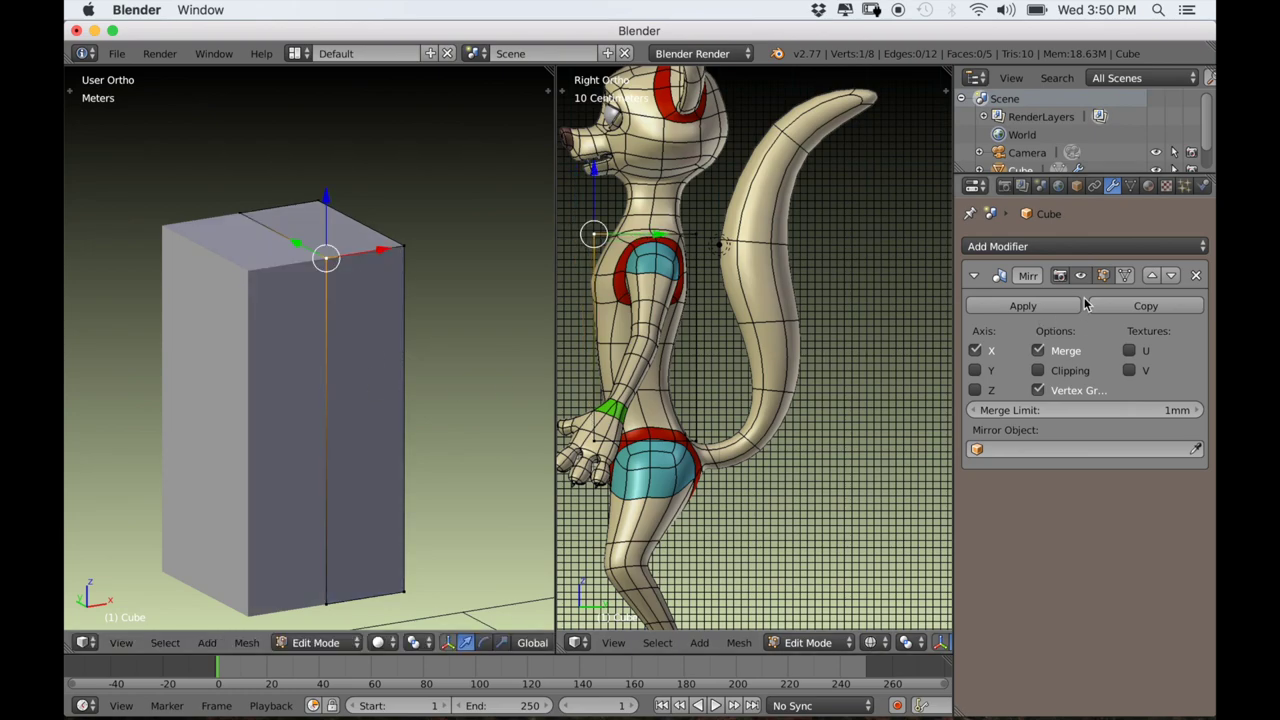
# Enable Clipping and edit cage adjustment on the Mirror modifier, and select the block's upper outer front corner vertex.
pyautogui.click(1038, 371)
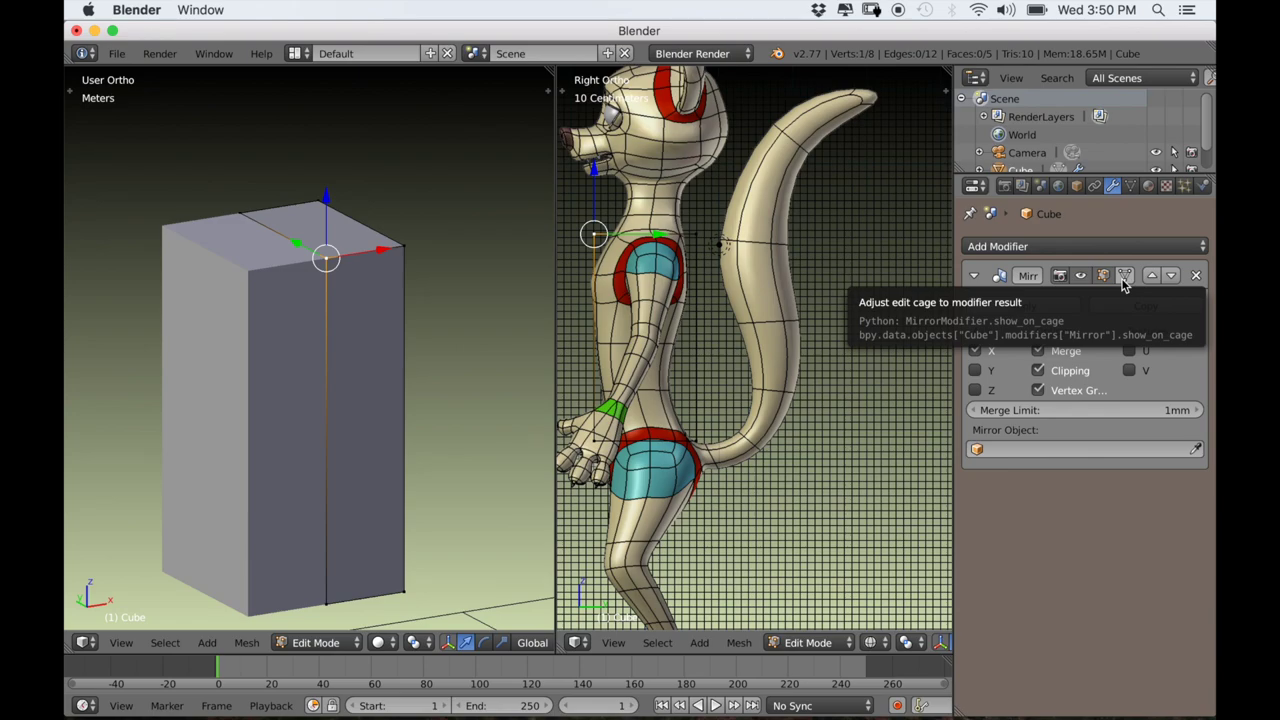
pyautogui.click(1122, 281)
pyautogui.rightClick(258, 594)
pyautogui.rightClick(398, 260)
# Return the first viewport to front orthographic view and display the torso block in wireframe.
pyautogui.scroll(-2, 484, 402)
pyautogui.moveTo(484, 402); pyautogui.dragTo(437, 407, button='middle')
pyautogui.press('KP_1')
pyautogui.scroll(4, 420, 420)
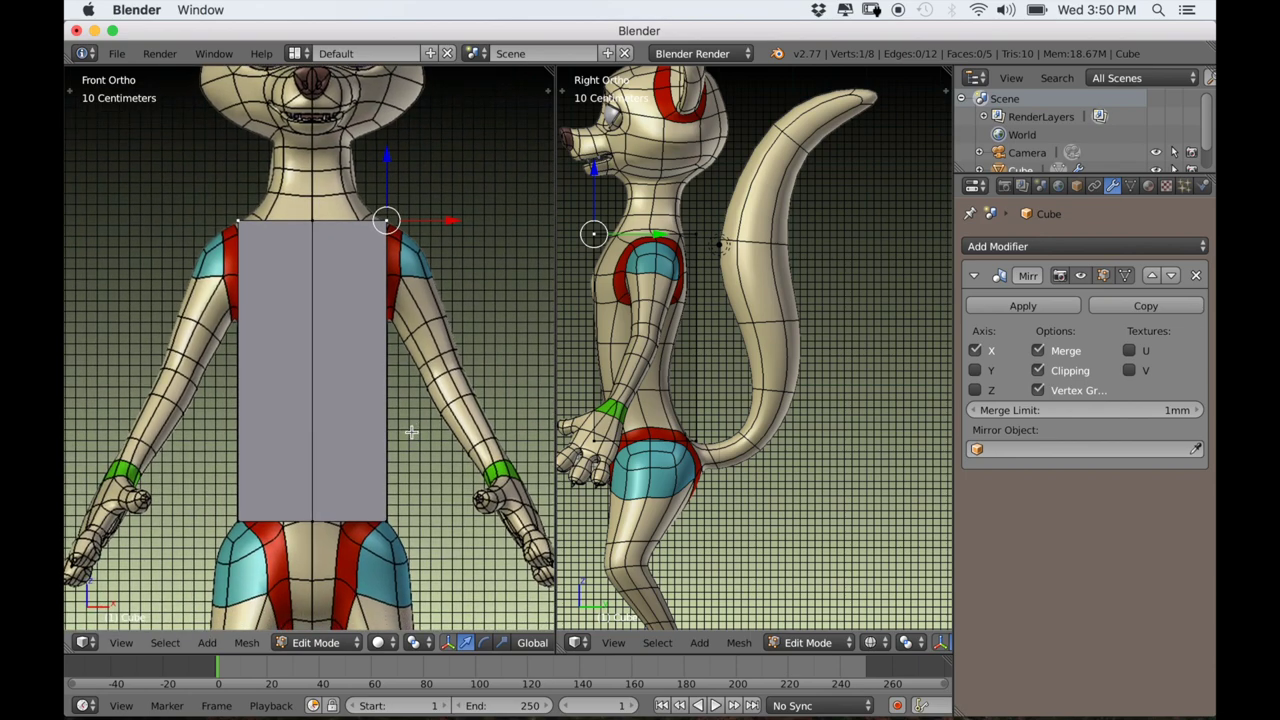
pyautogui.press('z')
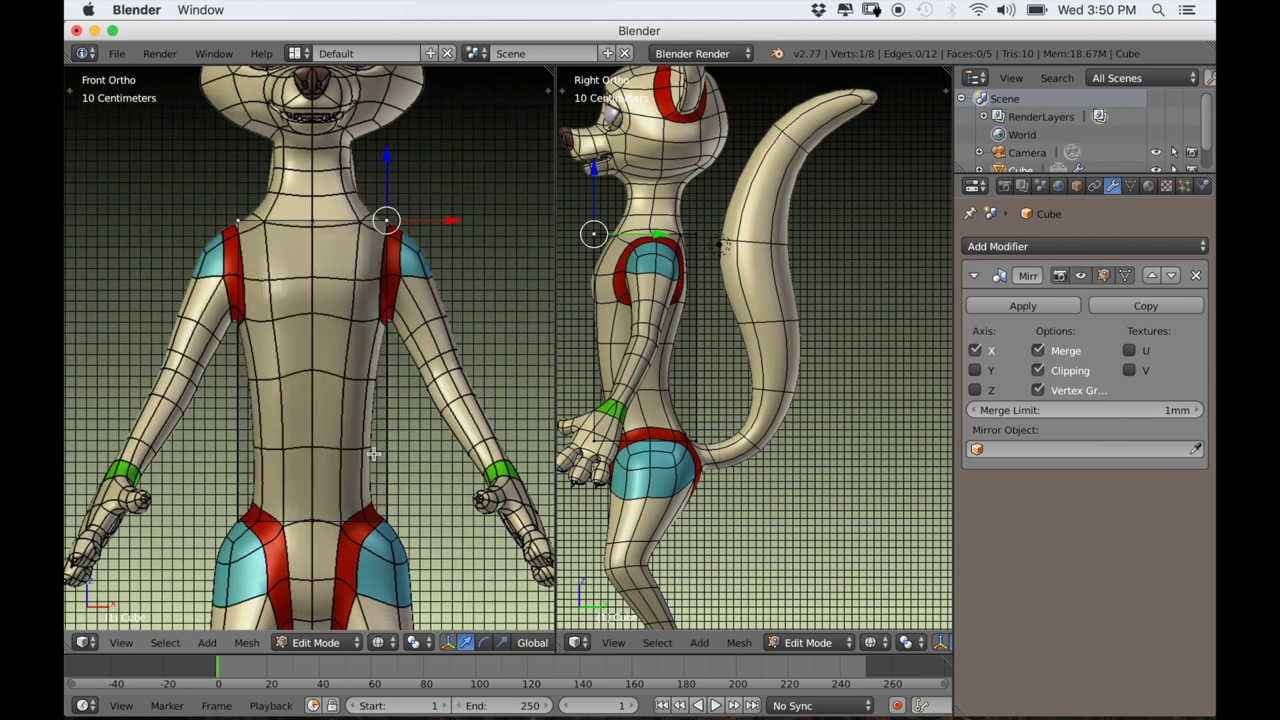
pyautogui.scroll(2, 372, 453)
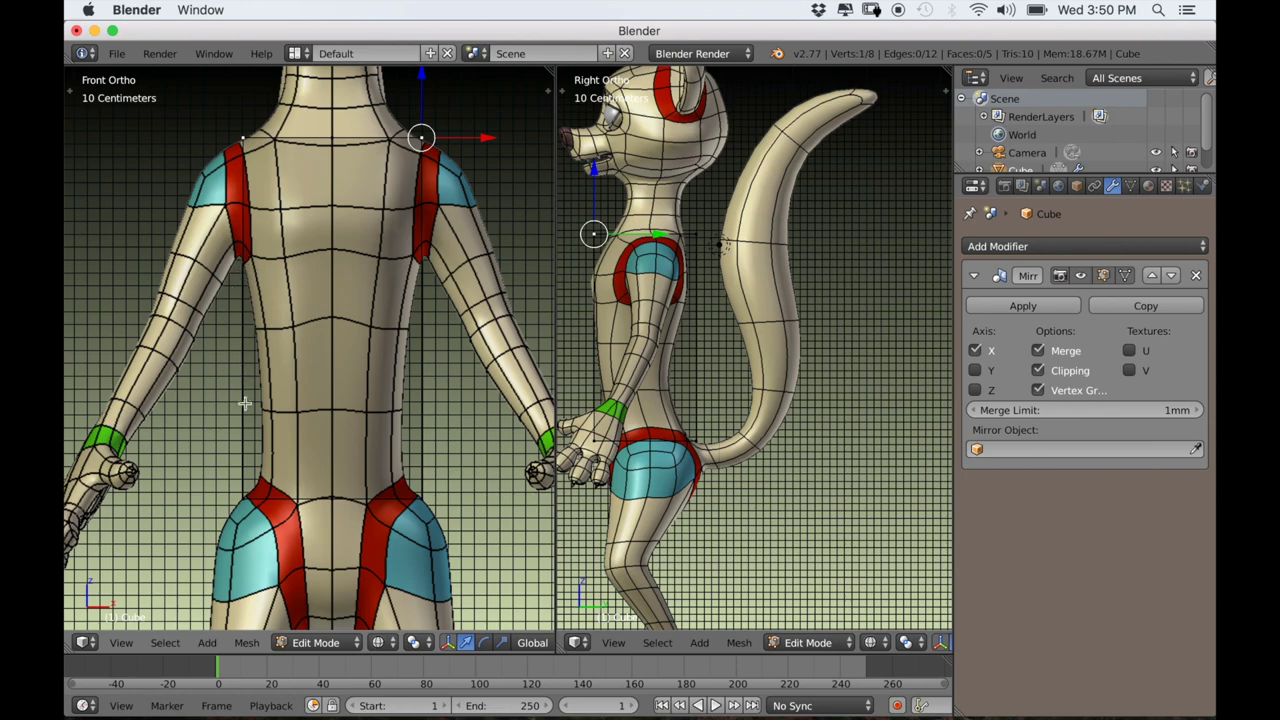
# Add three horizontal edge loops around the torso block and slide them slightly lower.
pyautogui.press('a')
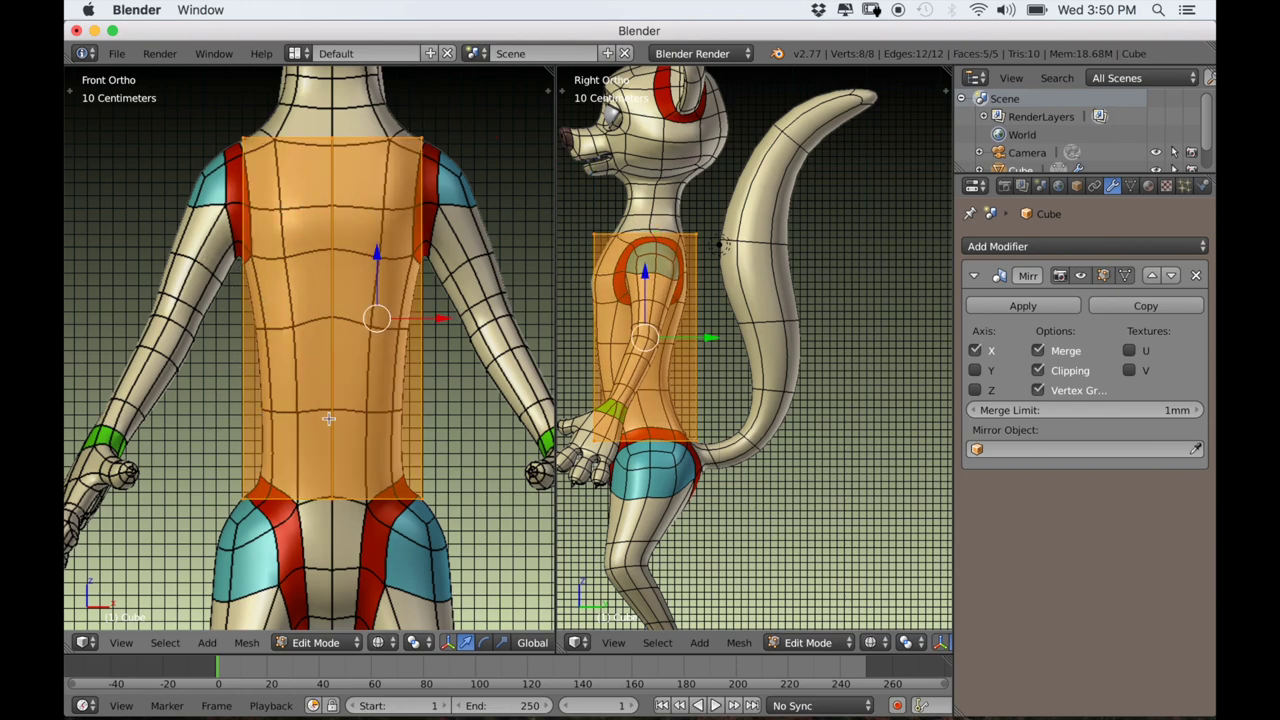
pyautogui.keyDown('shift'); pyautogui.moveTo(386, 341); pyautogui.dragTo(375, 370, button='middle'); pyautogui.keyUp('shift')
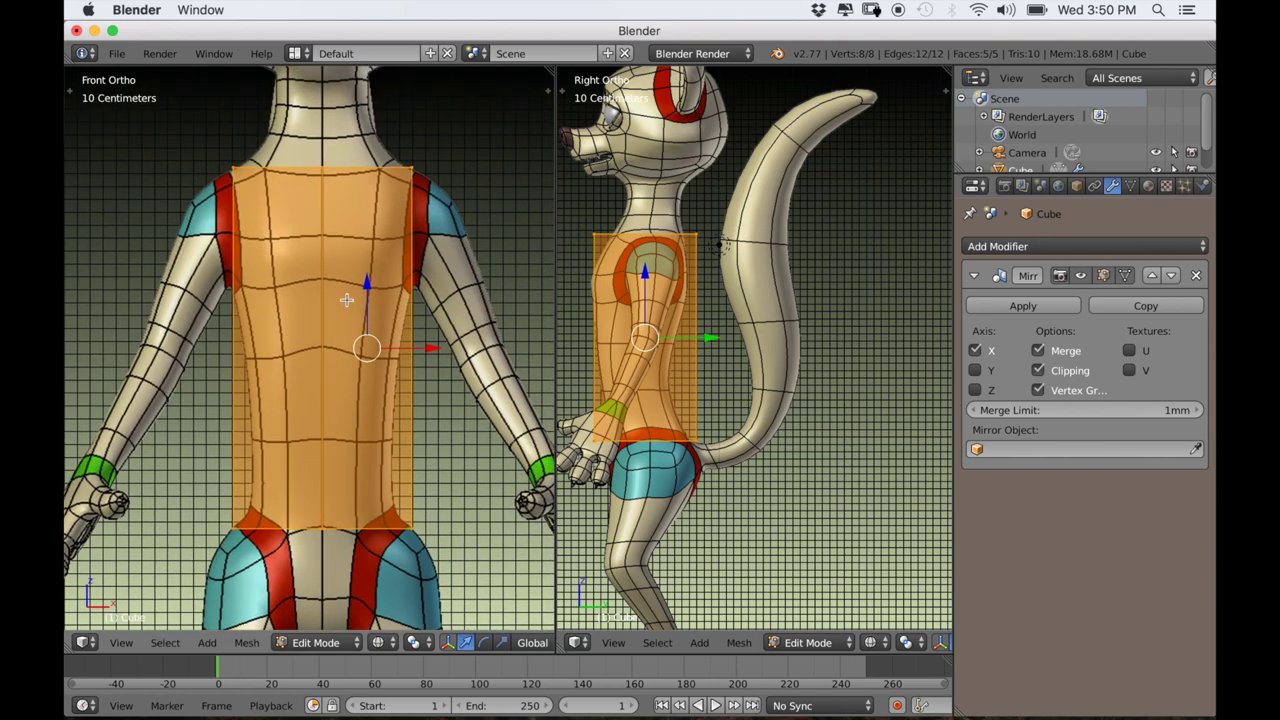
pyautogui.hotkey('ctrl', 'r')
pyautogui.scroll(1, 242, 351)
pyautogui.click(242, 351)
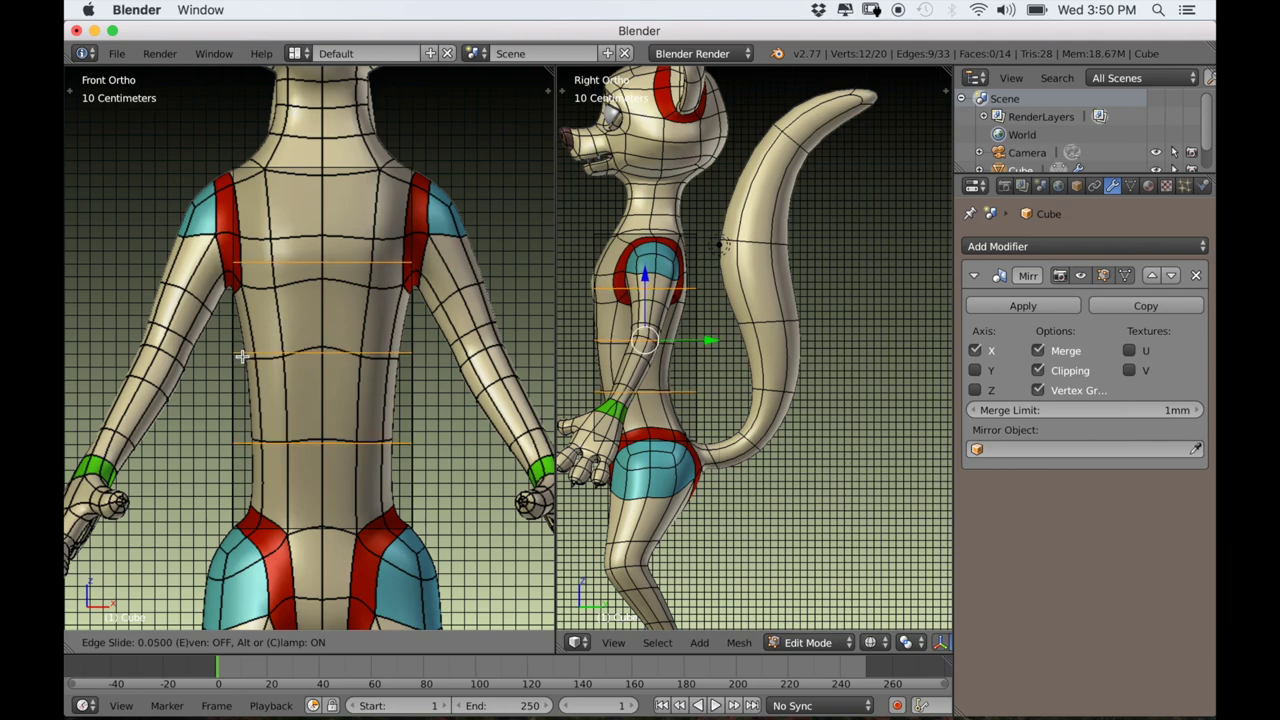
pyautogui.click(242, 359)
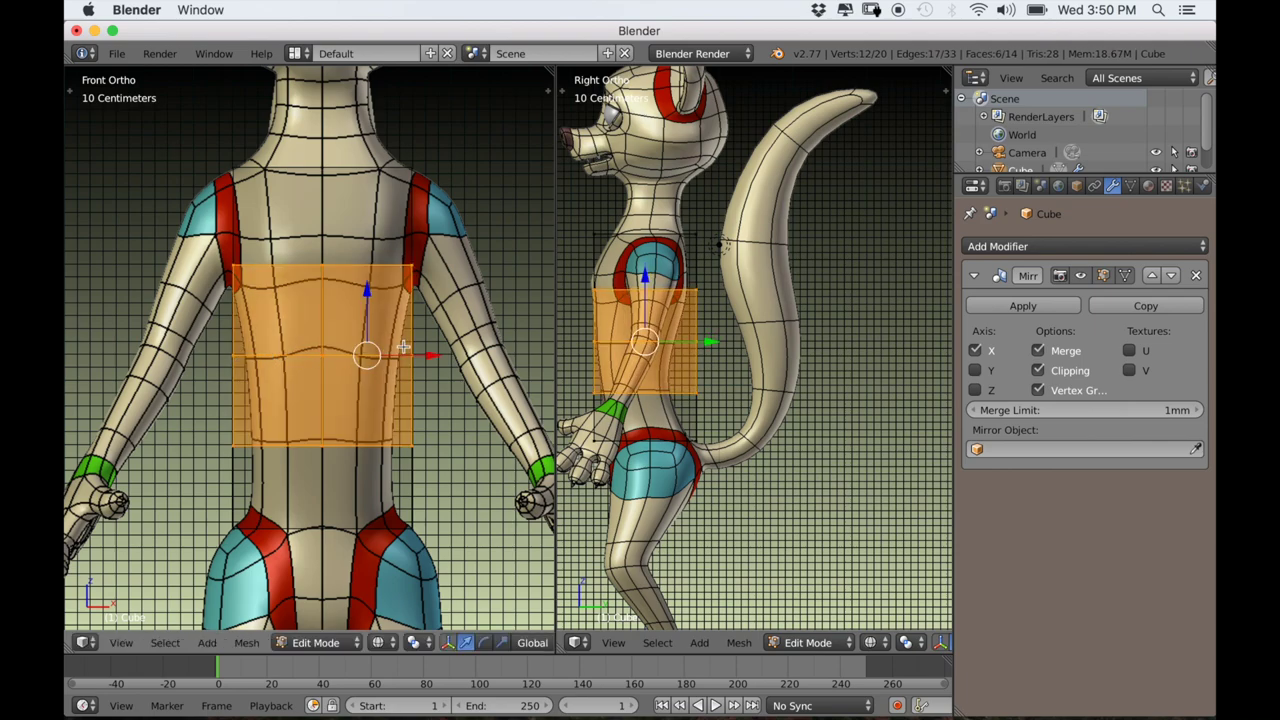
# Scale the middle horizontal edge loop by about 0.75 along X to match the torso outline in the front reference.
pyautogui.scroll(3, 315, 461)
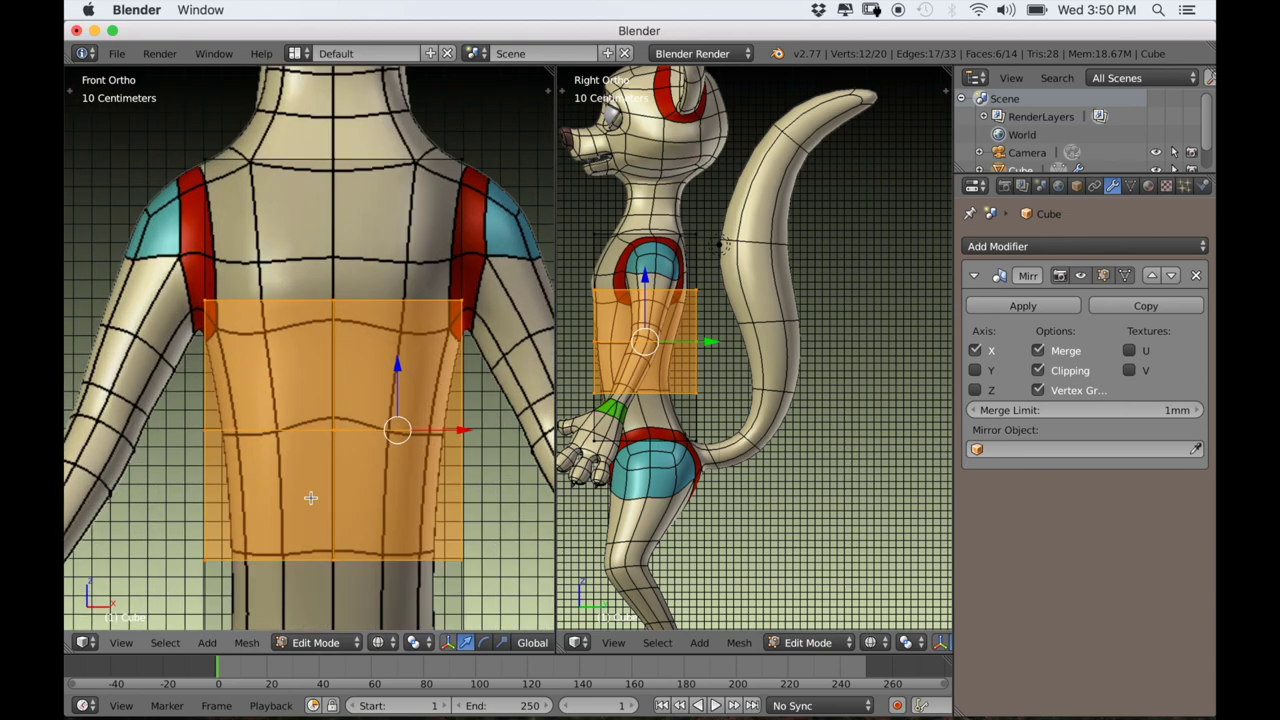
pyautogui.press('a')
pyautogui.keyDown('alt'); pyautogui.rightClick(170, 430); pyautogui.keyUp('alt')
pyautogui.press('s')
pyautogui.press('x')
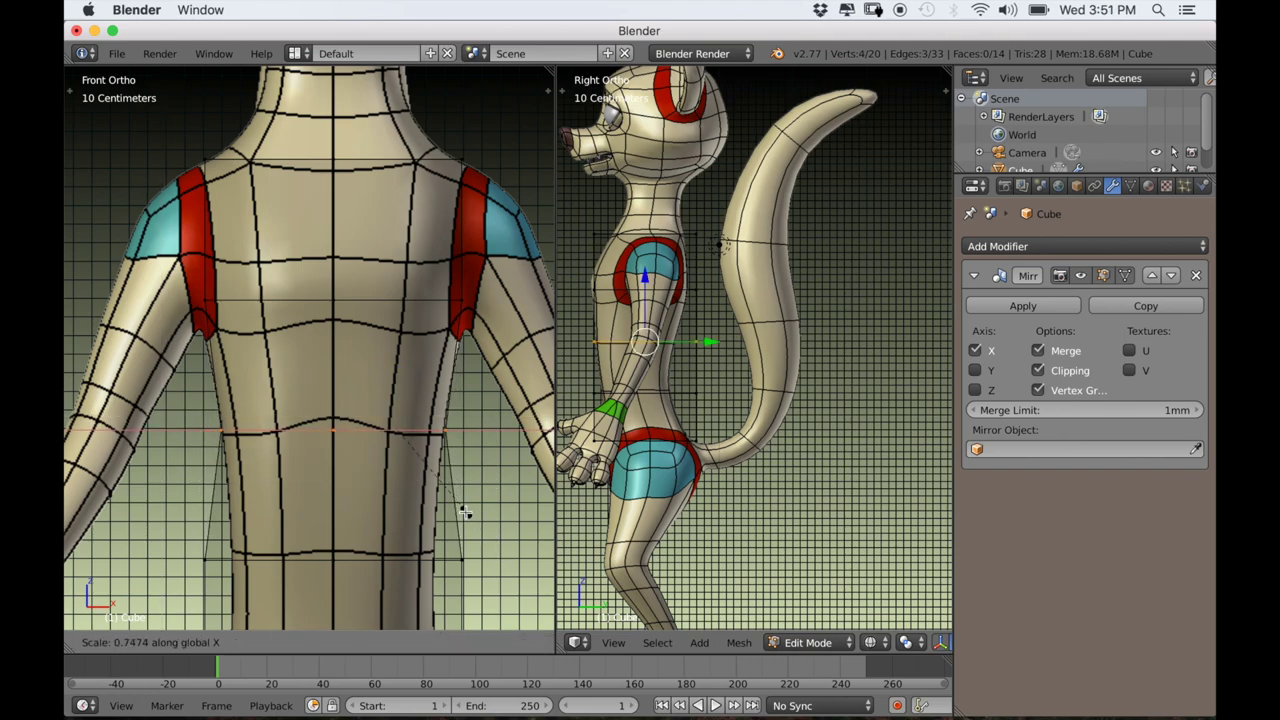
pyautogui.click(464, 511)
# Narrow the lower horizontal edge loop along X to match the waist in the front reference.
pyautogui.keyDown('shift'); pyautogui.moveTo(452, 549); pyautogui.dragTo(441, 373, button='middle'); pyautogui.keyUp('shift')
pyautogui.press('a')
pyautogui.press('b')
pyautogui.moveTo(168, 354); pyautogui.dragTo(462, 408)
pyautogui.press('s')
pyautogui.press('x')
pyautogui.click(436, 436)
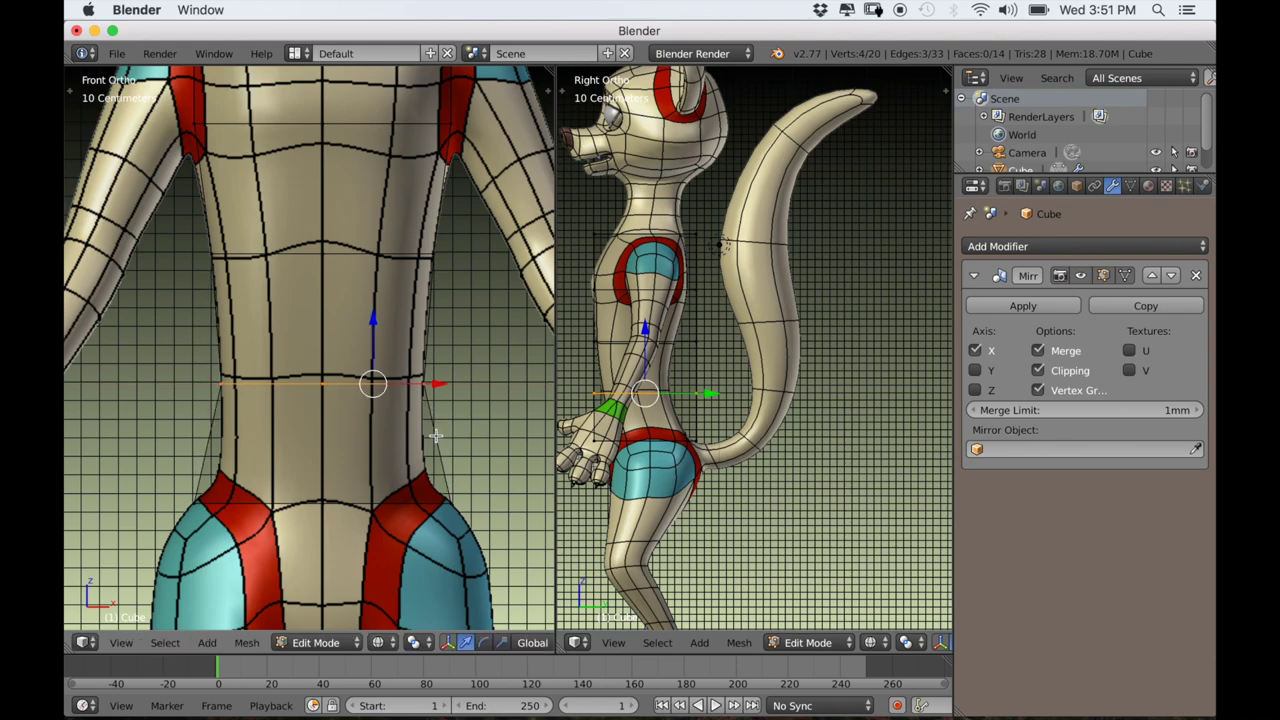
# Narrow the torso block's bottom vertices along X to the hip width and raise them slightly in the front view.
pyautogui.keyDown('shift'); pyautogui.moveTo(436, 436); pyautogui.dragTo(423, 314, button='middle'); pyautogui.keyUp('shift')
pyautogui.press('a')
pyautogui.press('b')
pyautogui.moveTo(165, 360); pyautogui.dragTo(466, 466)
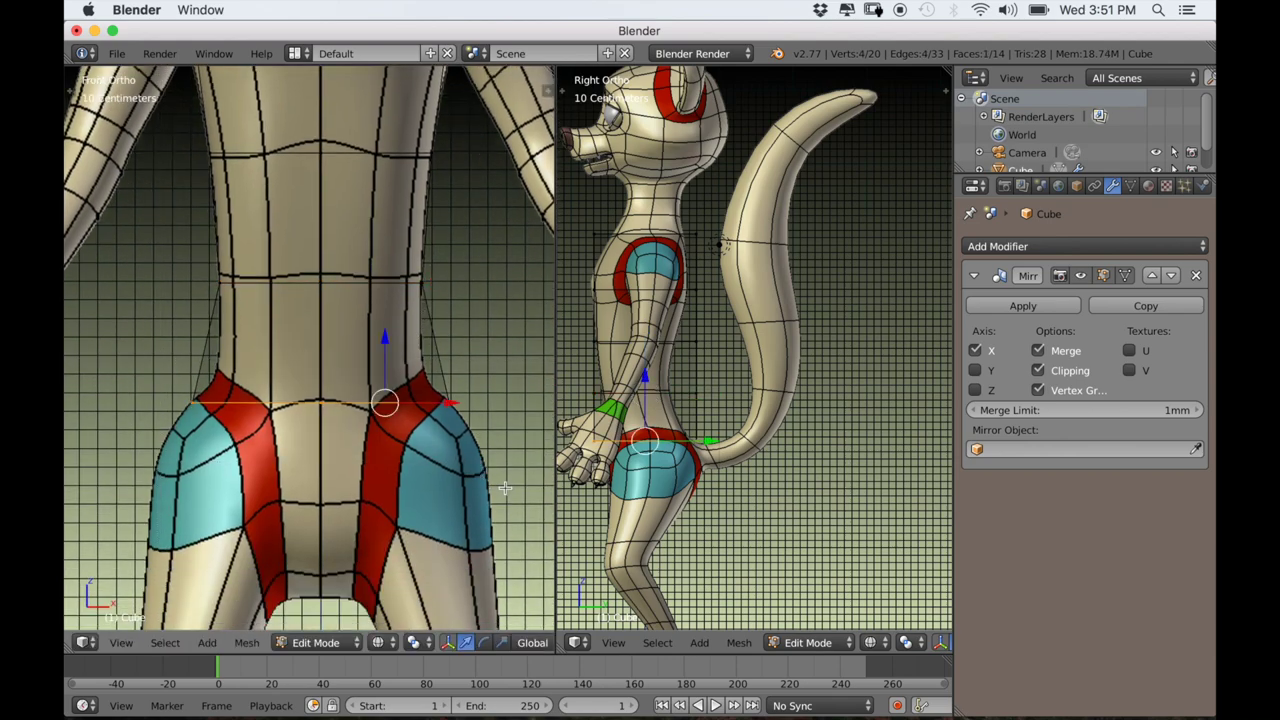
pyautogui.press('s')
pyautogui.press('x')
pyautogui.click(457, 462)
pyautogui.moveTo(373, 339); pyautogui.dragTo(374, 319)
pyautogui.keyDown('shift'); pyautogui.moveTo(388, 476); pyautogui.dragTo(367, 500, button='middle'); pyautogui.keyUp('shift')
# Fit the upper horizontal edge loop to the chest depth along Y in the side reference.
pyautogui.scroll(2, 671, 514)
pyautogui.keyDown('shift'); pyautogui.moveTo(671, 514); pyautogui.dragTo(810, 429, button='middle'); pyautogui.keyUp('shift')
pyautogui.scroll(1, 810, 429)
pyautogui.scroll(-1, 738, 298)
pyautogui.keyDown('shift'); pyautogui.moveTo(738, 298); pyautogui.dragTo(733, 445, button='middle'); pyautogui.keyUp('shift')
pyautogui.scroll(1, 733, 445)
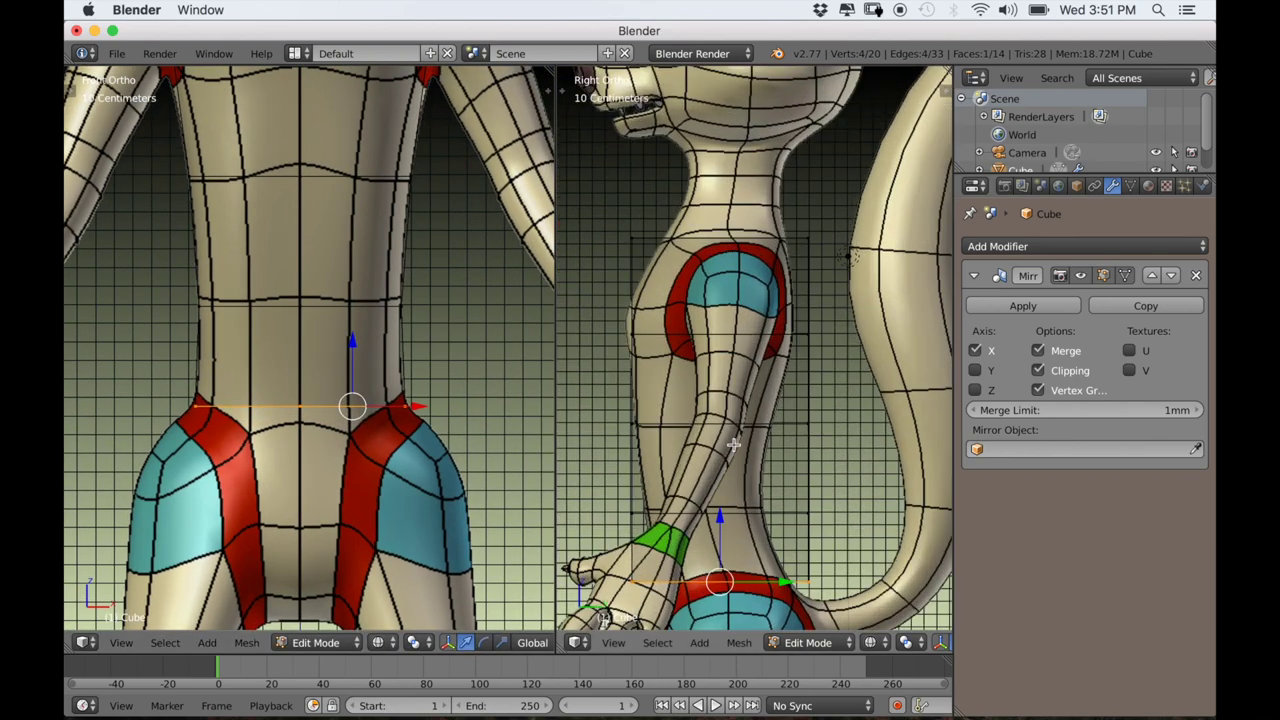
pyautogui.keyDown('shift'); pyautogui.moveTo(687, 392); pyautogui.dragTo(689, 374, button='middle'); pyautogui.keyUp('shift')
pyautogui.press('a')
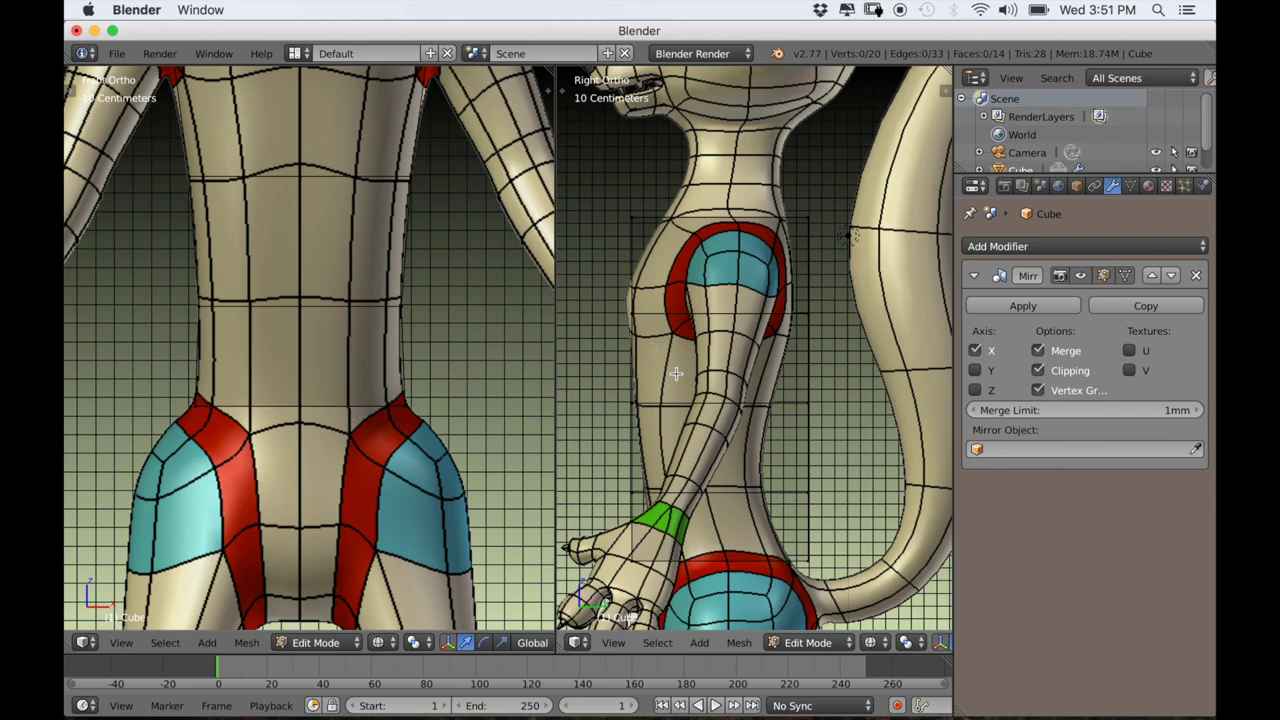
pyautogui.press('b')
pyautogui.moveTo(609, 300); pyautogui.dragTo(830, 342)
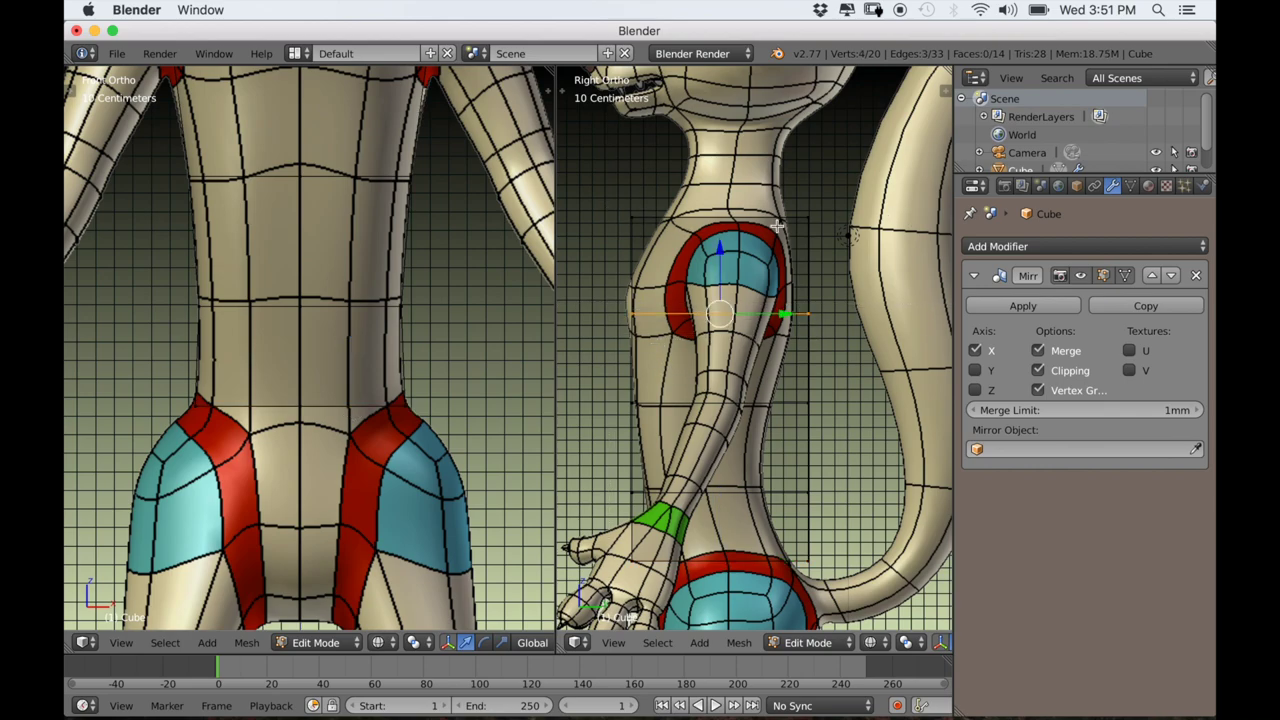
pyautogui.scroll(2, 793, 330)
pyautogui.press('s')
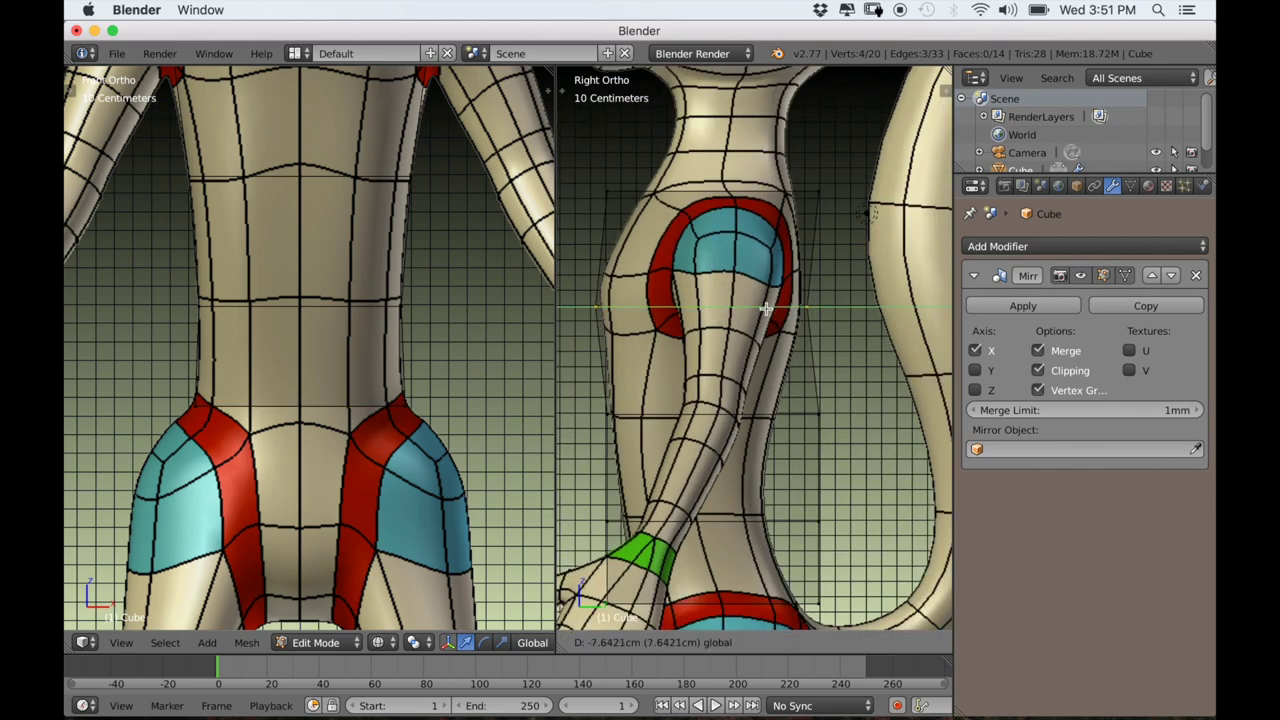
pyautogui.press('y')
pyautogui.click(834, 391)
# Scale and move the middle horizontal edge loop along Y to match the torso's side profile.
pyautogui.press('b')
pyautogui.moveTo(594, 397); pyautogui.dragTo(868, 459)
pyautogui.press('s')
pyautogui.press('y')
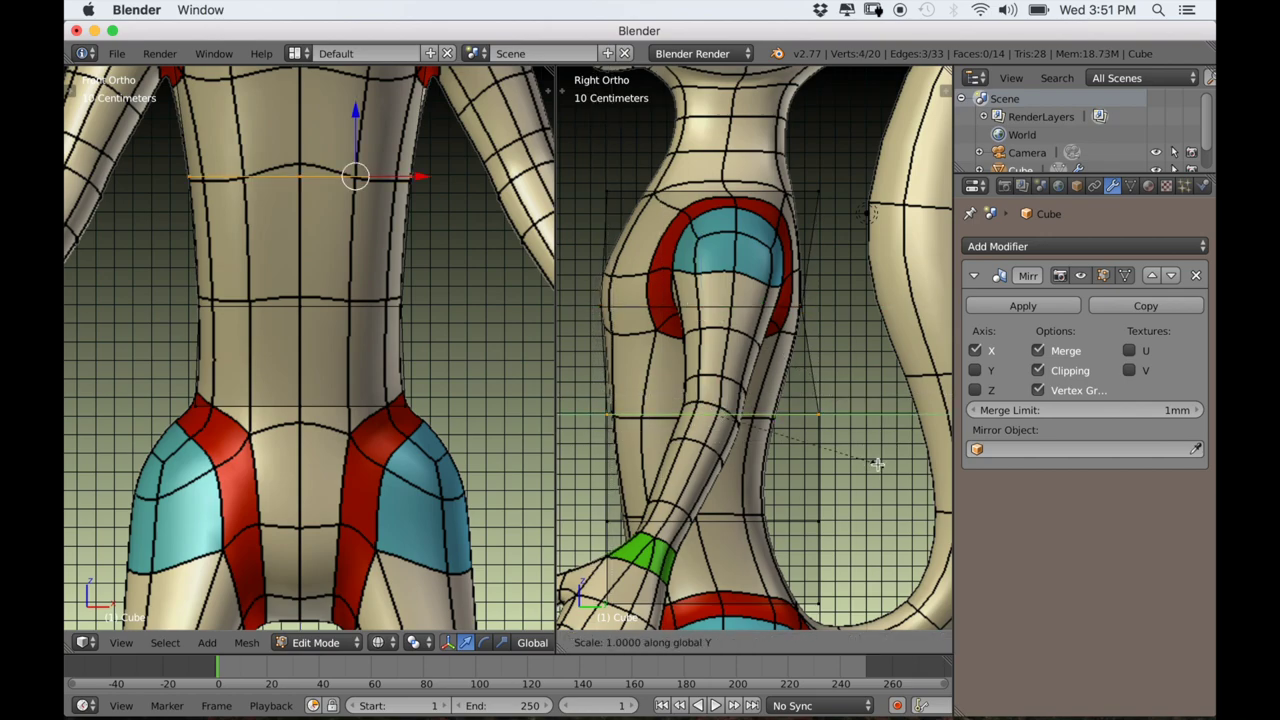
pyautogui.click(840, 442)
pyautogui.press('g')
pyautogui.press('y')
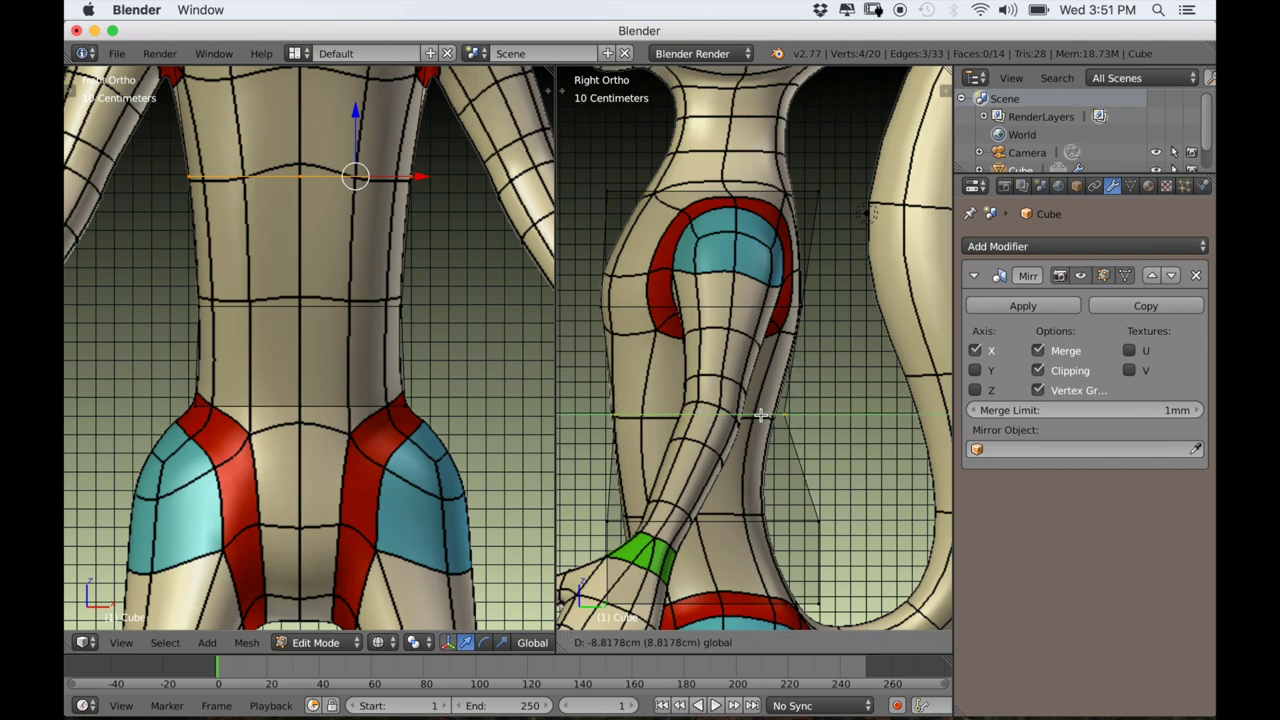
pyautogui.click(757, 415)
pyautogui.press('s')
pyautogui.press('y')
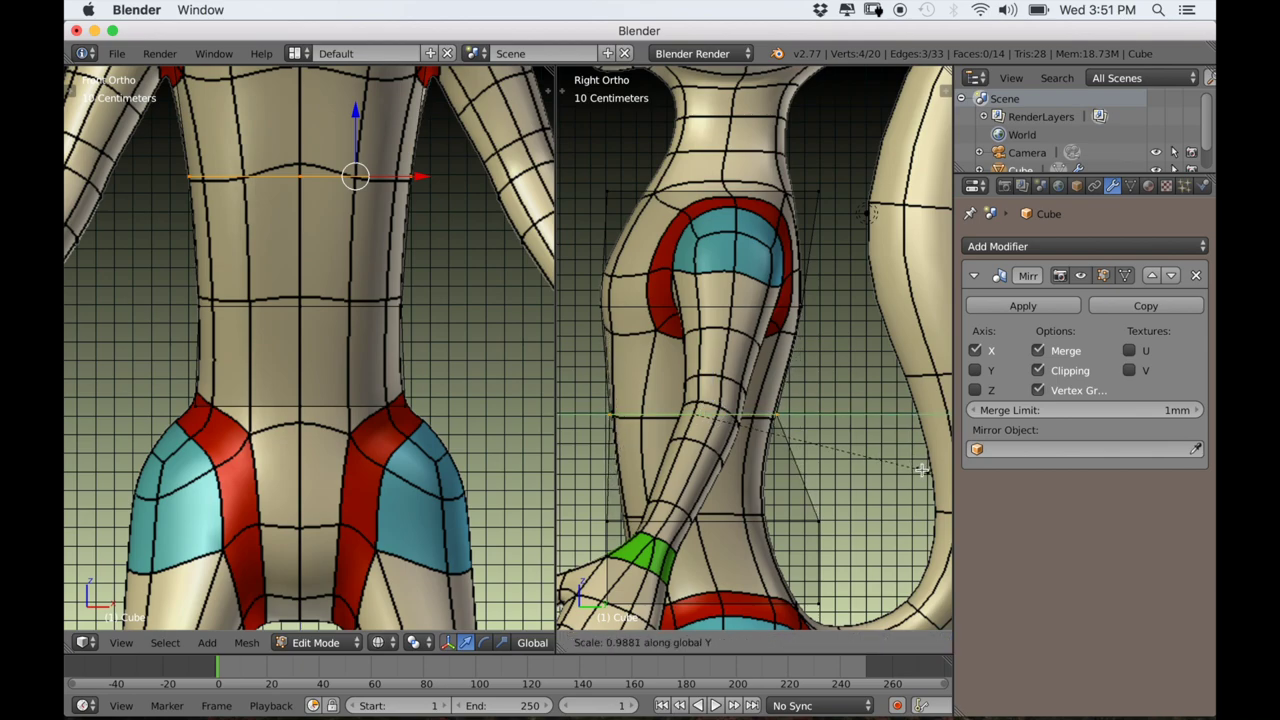
pyautogui.click(915, 471)
# Move the lower edge loop's front and back vertices inward along Y to match the waist's side profile.
pyautogui.scroll(3, 786, 512)
pyautogui.keyDown('shift'); pyautogui.moveTo(745, 545); pyautogui.dragTo(822, 478, button='middle'); pyautogui.keyUp('shift')
pyautogui.scroll(-1, 815, 490)
pyautogui.keyDown('shift'); pyautogui.moveTo(790, 587); pyautogui.dragTo(771, 404, button='middle'); pyautogui.keyUp('shift')
pyautogui.press('a')
pyautogui.click(602, 358)
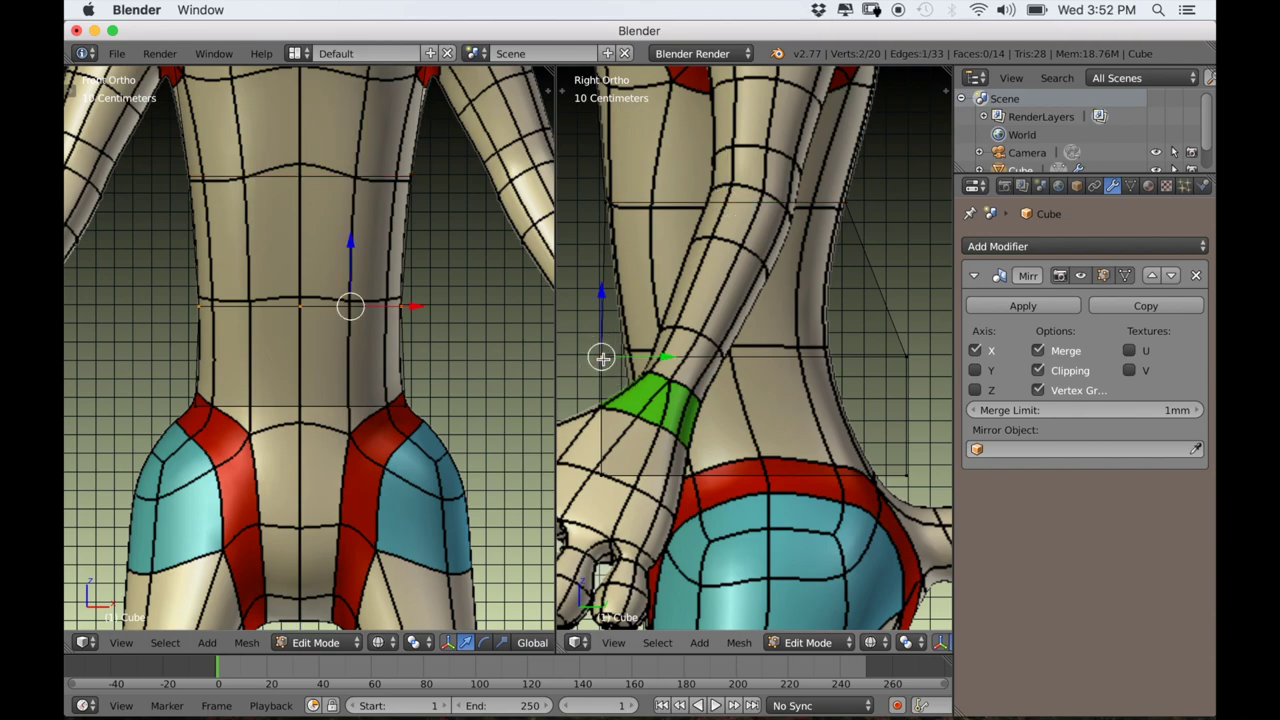
pyautogui.moveTo(665, 357); pyautogui.dragTo(689, 360)
pyautogui.press('a')
pyautogui.keyDown('shift'); pyautogui.moveTo(853, 383); pyautogui.dragTo(827, 385, button='middle'); pyautogui.keyUp('shift')
pyautogui.keyDown('shift'); pyautogui.rightClick(881, 362); pyautogui.keyUp('shift')
pyautogui.moveTo(944, 358); pyautogui.dragTo(875, 363)
# Move the torso's bottom front and back vertices inward along Y to match the side reference at the hips.
pyautogui.keyDown('shift'); pyautogui.moveTo(665, 476); pyautogui.dragTo(715, 436, button='middle'); pyautogui.keyUp('shift')
pyautogui.rightClick(652, 427)
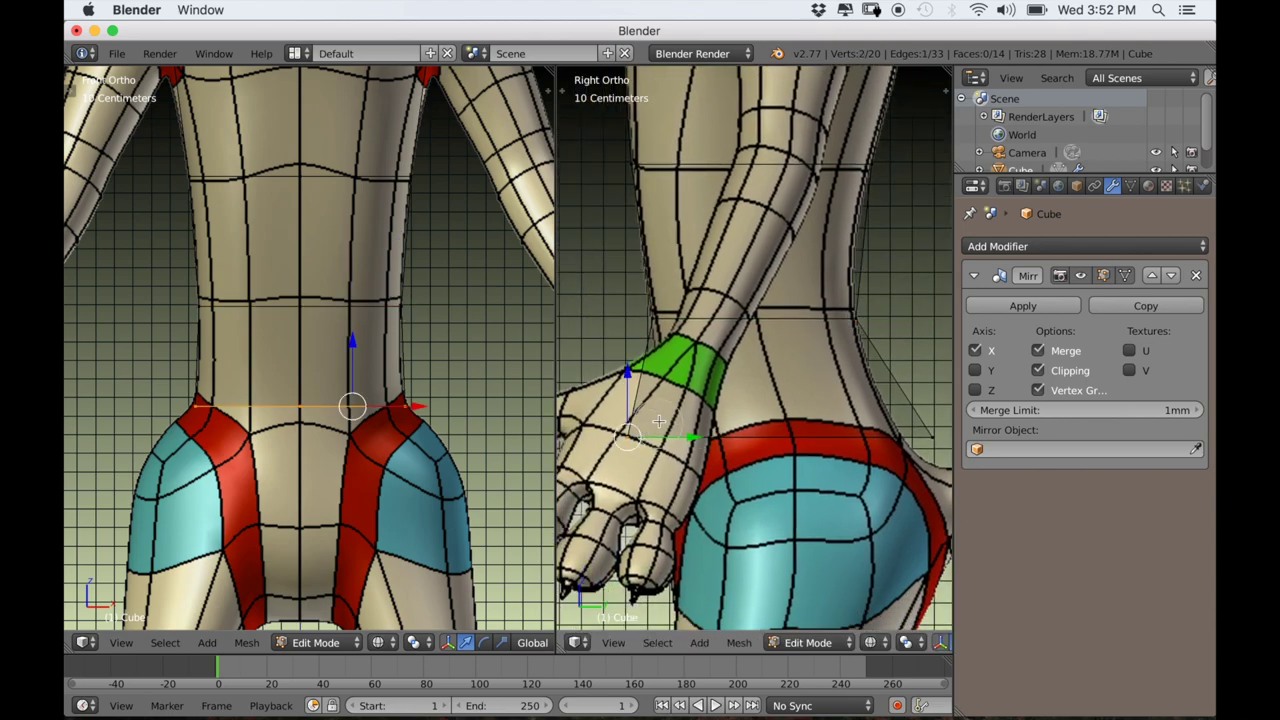
pyautogui.rightClick(644, 340)
pyautogui.rightClick(628, 427)
pyautogui.press('g')
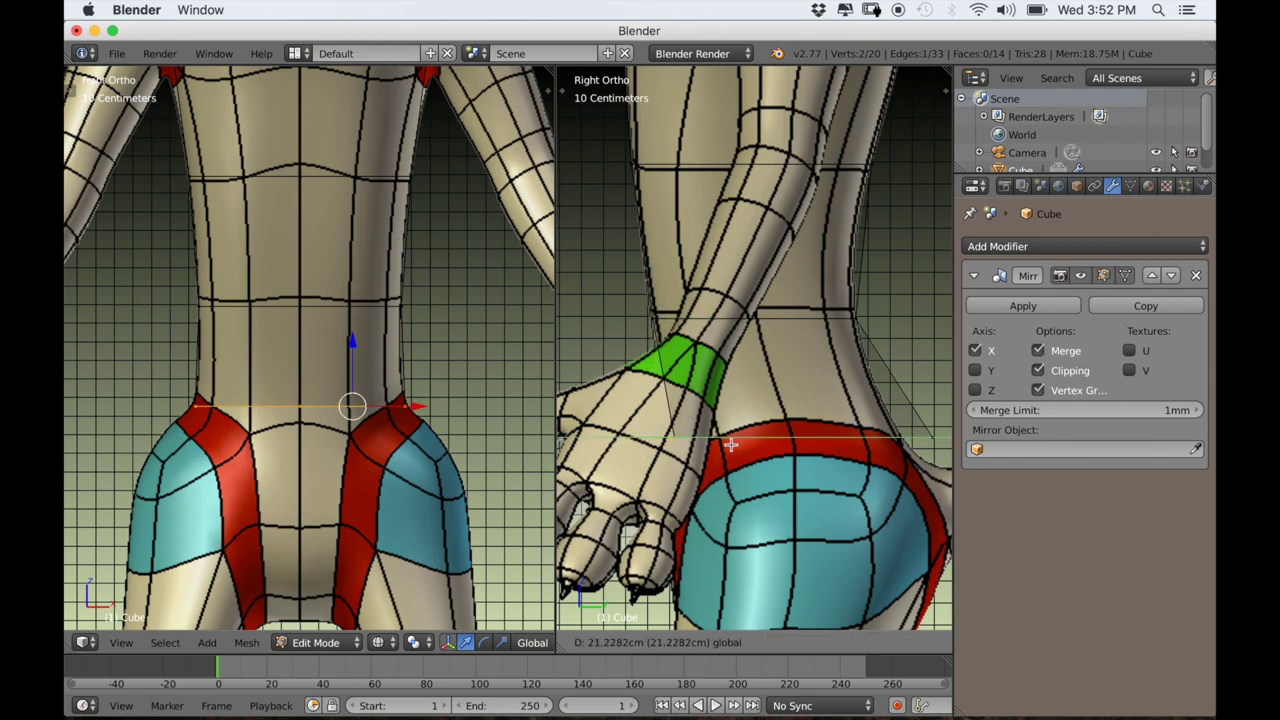
pyautogui.click(730, 443)
pyautogui.keyDown('shift'); pyautogui.moveTo(795, 458); pyautogui.dragTo(732, 458, button='middle'); pyautogui.keyUp('shift')
pyautogui.press('a')
pyautogui.press('c')
pyautogui.click(880, 439)
pyautogui.moveTo(935, 439); pyautogui.dragTo(899, 439)
# Add a horizontal edge loop across the upper chest, just above the existing upper loop.
pyautogui.scroll(-2, 771, 427)
pyautogui.keyDown('shift'); pyautogui.moveTo(758, 410); pyautogui.dragTo(765, 438, button='middle'); pyautogui.keyUp('shift')
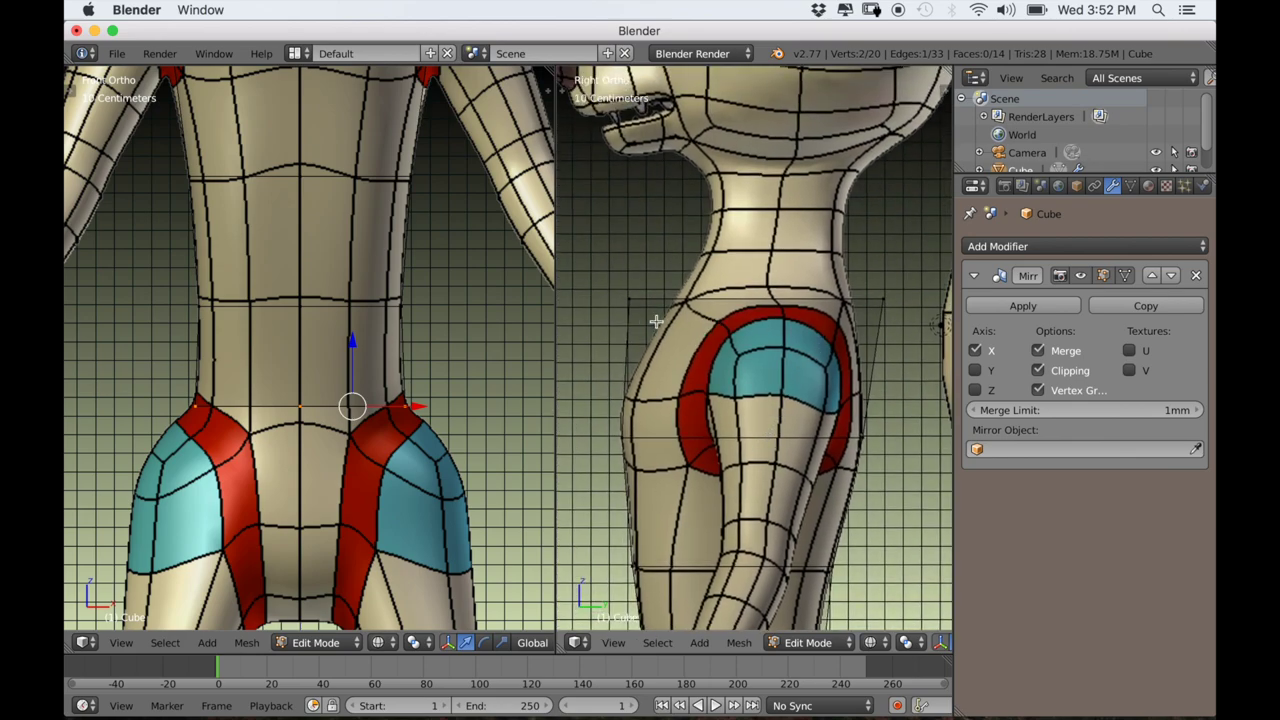
pyautogui.hotkey('ctrl', 'r')
pyautogui.click(666, 398)
pyautogui.click(621, 403)
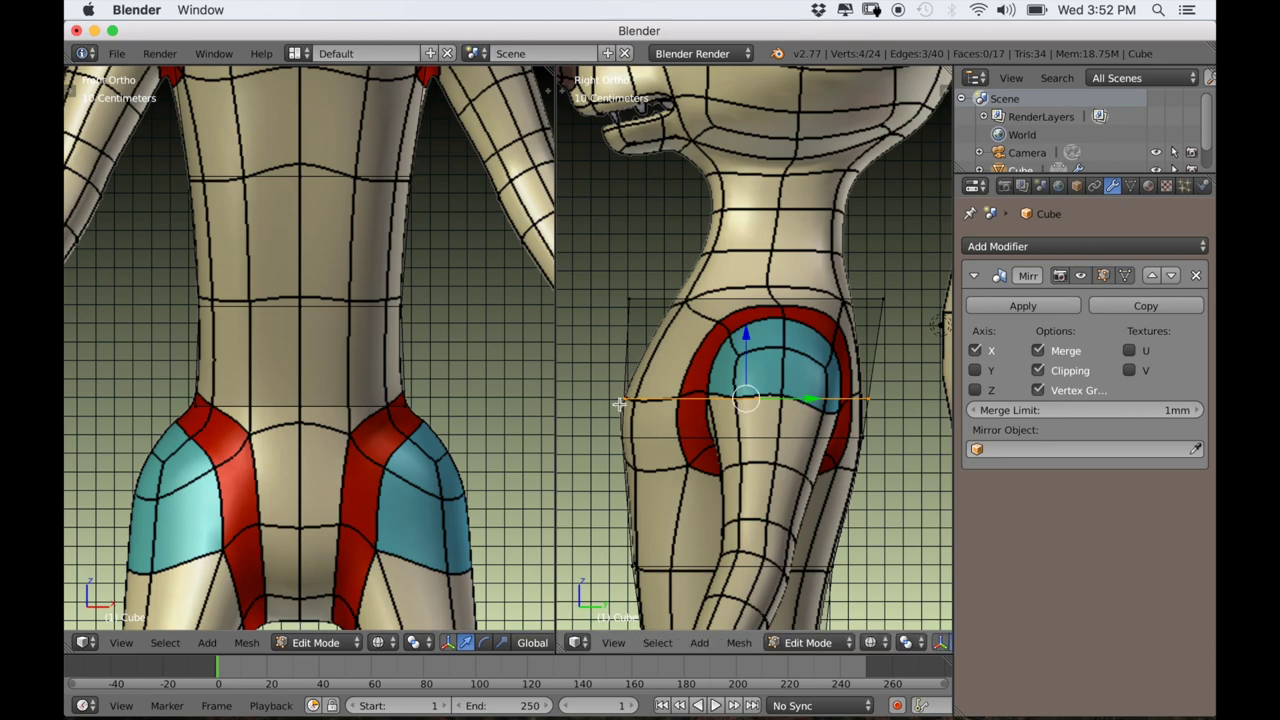
# Move the torso's top front and back vertices inward along Y to match the shoulder profile in the side reference.
pyautogui.click(670, 285)
pyautogui.moveTo(686, 299); pyautogui.dragTo(735, 322)
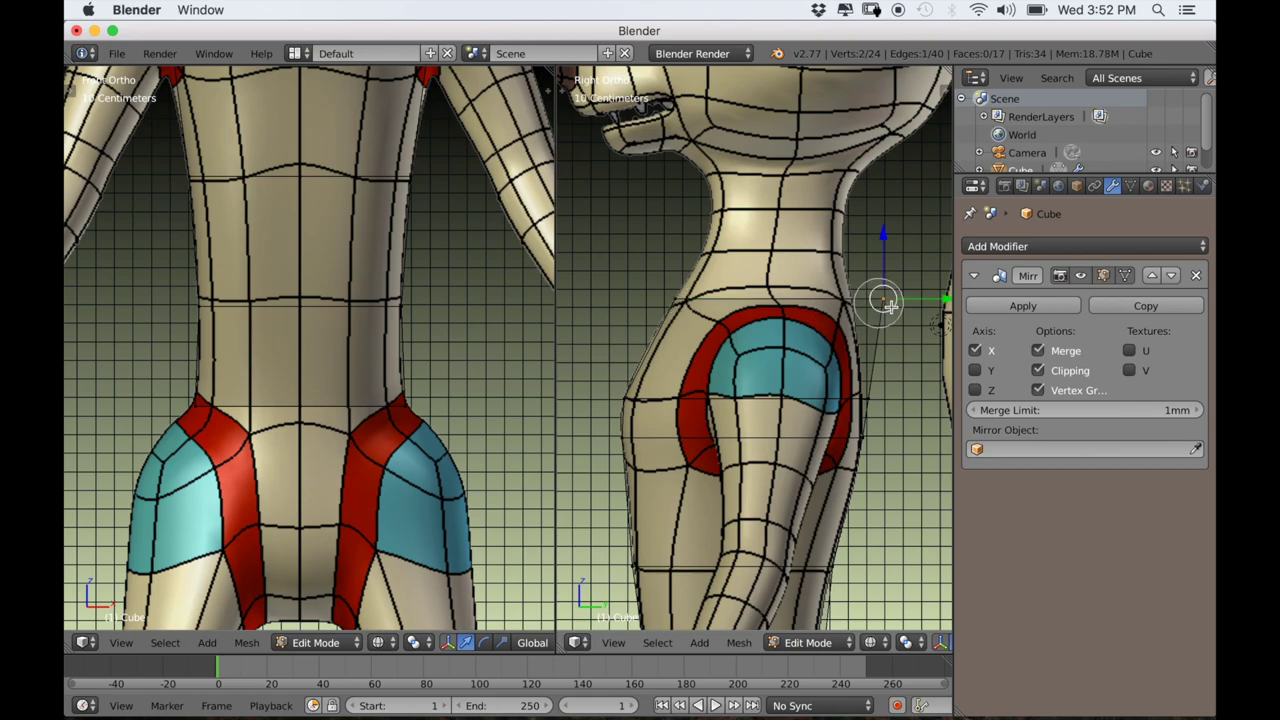
pyautogui.scroll(-1, 890, 307)
pyautogui.moveTo(922, 308); pyautogui.dragTo(890, 309)
# Show the torso in solid shading in the first viewport and add a centred vertical edge loop through the mirrored half.
pyautogui.scroll(-2, 880, 320)
pyautogui.scroll(-2, 430, 365)
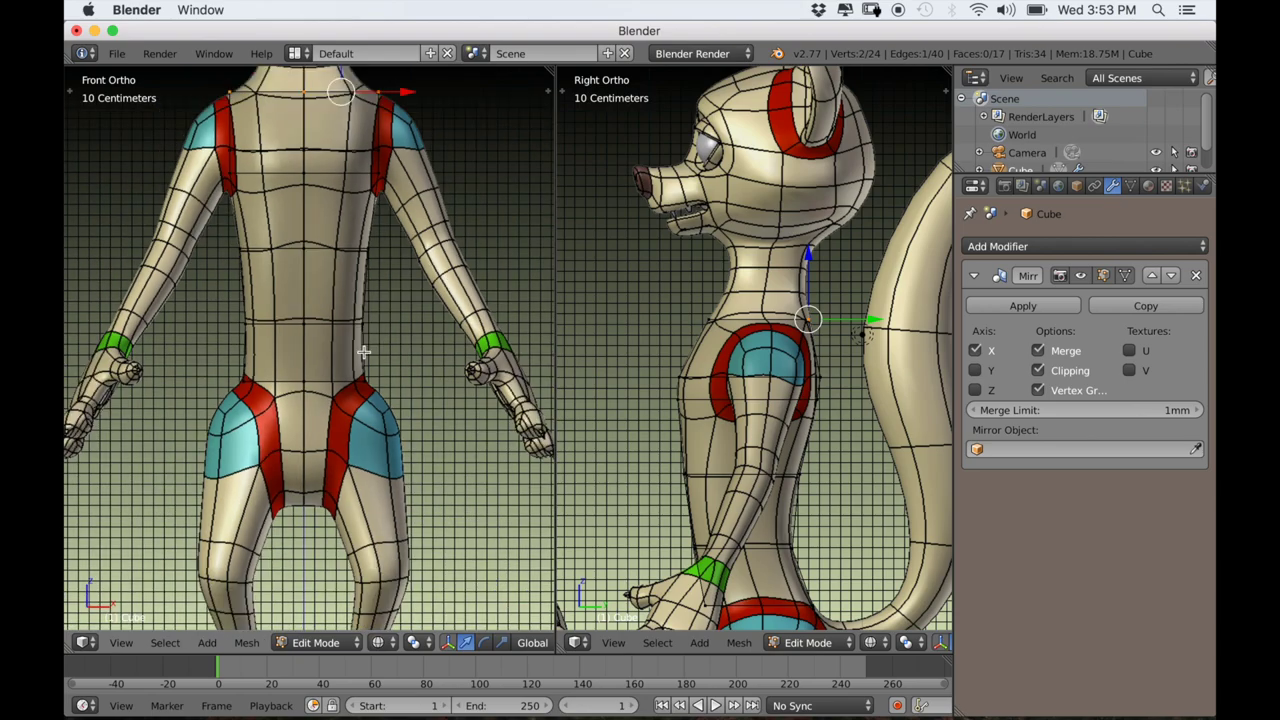
pyautogui.moveTo(371, 359)
pyautogui.keyDown('shift'); pyautogui.mouseDown(button='middle')
pyautogui.moveTo(370, 404)
pyautogui.moveTo(357, 380)
pyautogui.moveTo(356, 402)
pyautogui.moveTo(400, 423)
pyautogui.moveTo(529, 386)
pyautogui.moveTo(443, 406)
pyautogui.moveTo(367, 395)
pyautogui.mouseUp(button='middle'); pyautogui.keyUp('shift')
pyautogui.press('z')
pyautogui.scroll(-2, 365, 381)
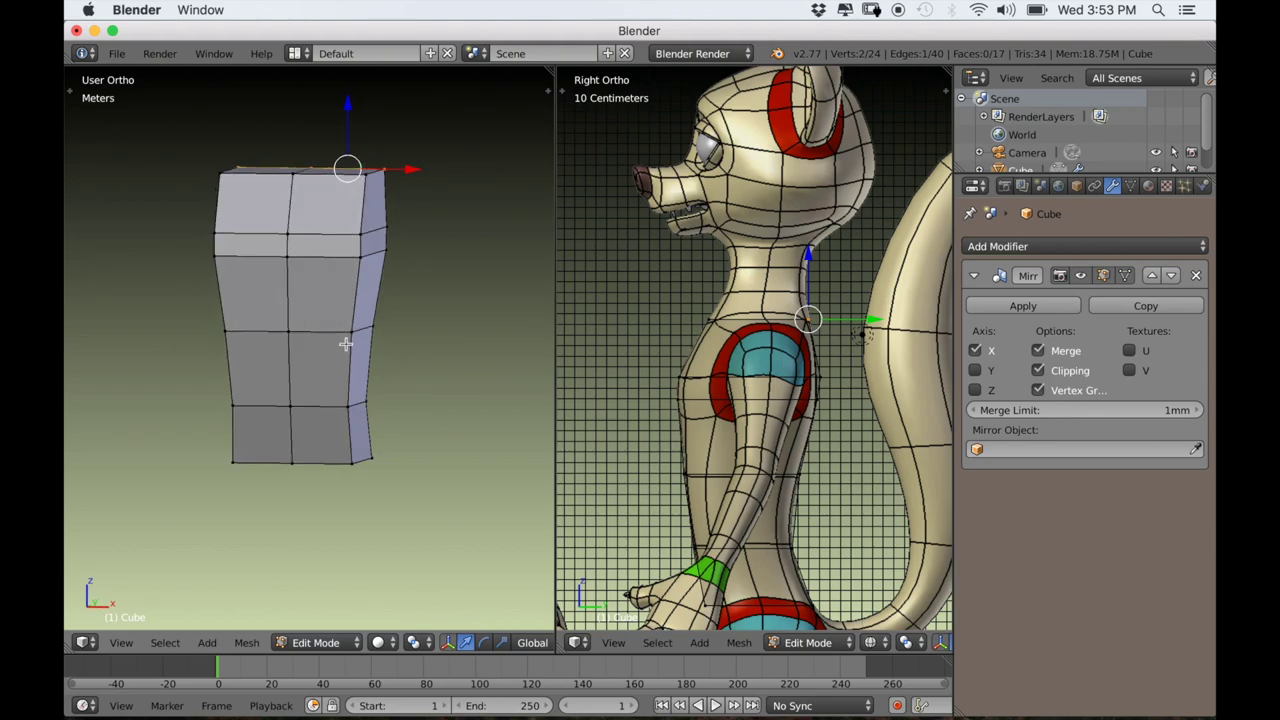
pyautogui.hotkey('ctrl', 'r')
pyautogui.click(330, 260)
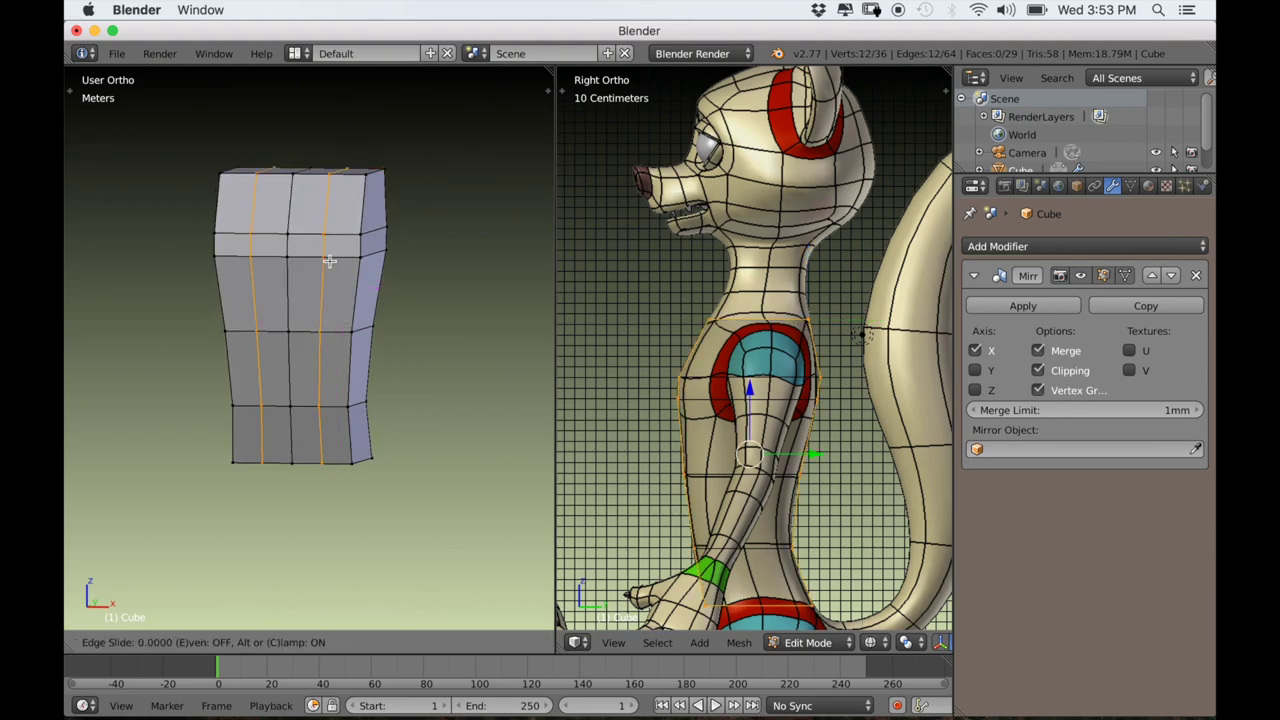
pyautogui.rightClick(329, 257)
# Add a centred vertical edge loop down the side of the torso.
pyautogui.moveTo(304, 367); pyautogui.dragTo(326, 447, button='middle')
pyautogui.hotkey('ctrl', 'r')
pyautogui.click(314, 357)
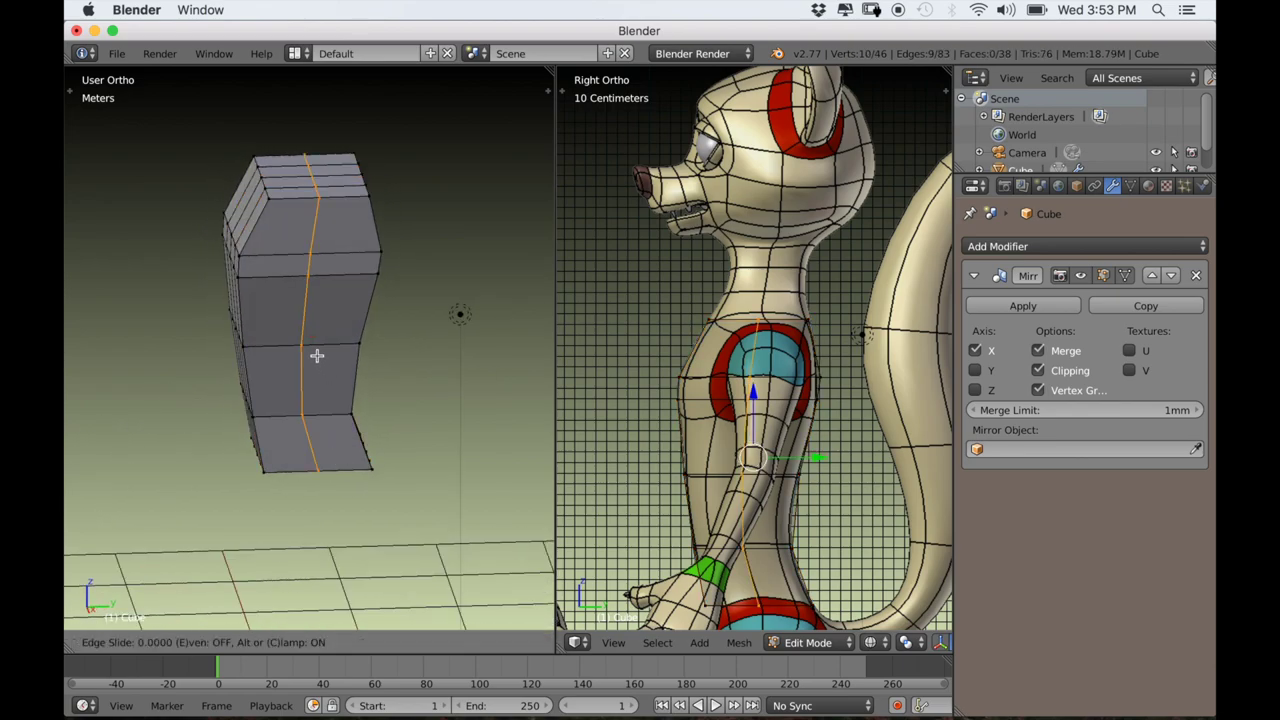
pyautogui.rightClick(314, 357)
# Set up a top orthographic view beside an angled solid view of the torso, with edge selection enabled.
pyautogui.scroll(2, 314, 357)
pyautogui.moveTo(406, 413); pyautogui.dragTo(448, 417, button='middle')
pyautogui.press('KP_7')
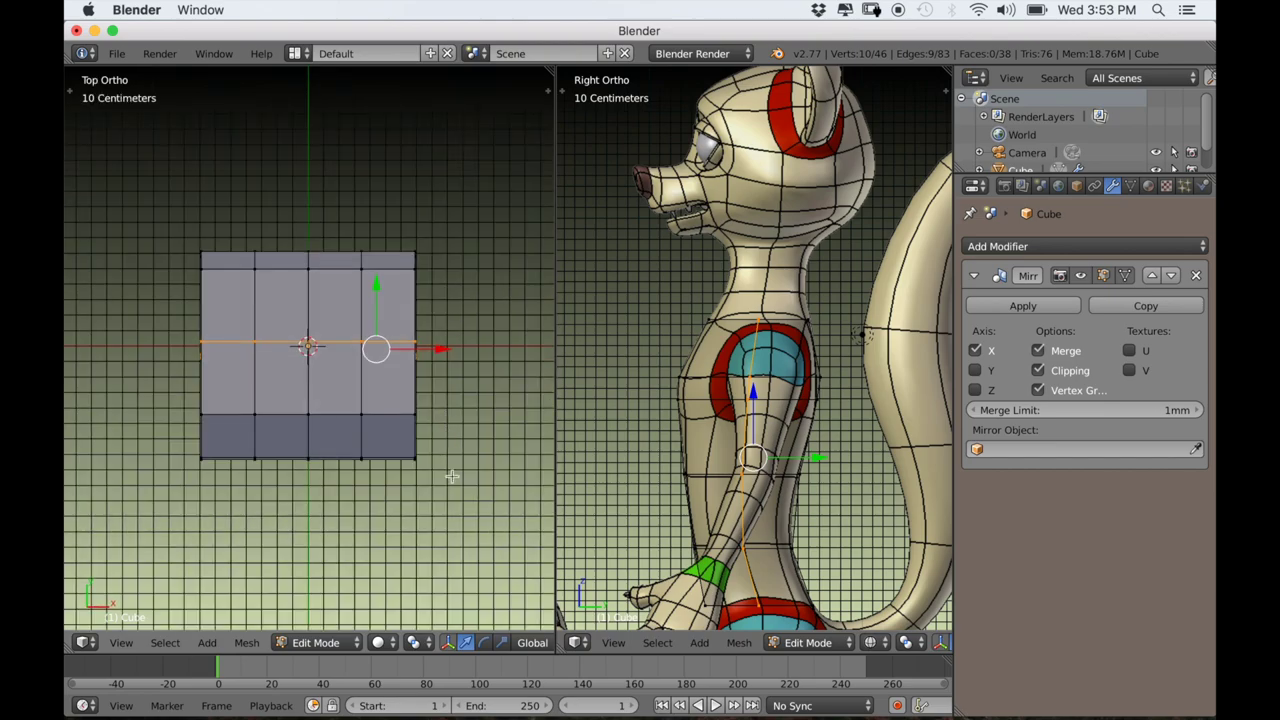
pyautogui.scroll(-2, 706, 465)
pyautogui.scroll(1, 696, 470)
pyautogui.press('z')
pyautogui.moveTo(698, 486)
pyautogui.mouseDown(button='middle')
pyautogui.moveTo(732, 497)
pyautogui.moveTo(702, 399)
pyautogui.mouseUp(button='middle')
pyautogui.scroll(-4, 461, 653)
pyautogui.click(473, 645)
# Select the vertical front corner edges of the torso and move them inward and back in top view to round the front.
pyautogui.scroll(2, 684, 523)
pyautogui.rightClick(686, 486)
pyautogui.moveTo(686, 486); pyautogui.dragTo(685, 478, button='middle')
pyautogui.keyDown('shift'); pyautogui.rightClick(687, 440); pyautogui.keyUp('shift')
pyautogui.keyDown('shift'); pyautogui.rightClick(692, 345); pyautogui.keyUp('shift')
pyautogui.keyDown('shift'); pyautogui.rightClick(694, 318); pyautogui.keyUp('shift')
pyautogui.keyDown('shift'); pyautogui.rightClick(698, 298); pyautogui.keyUp('shift')
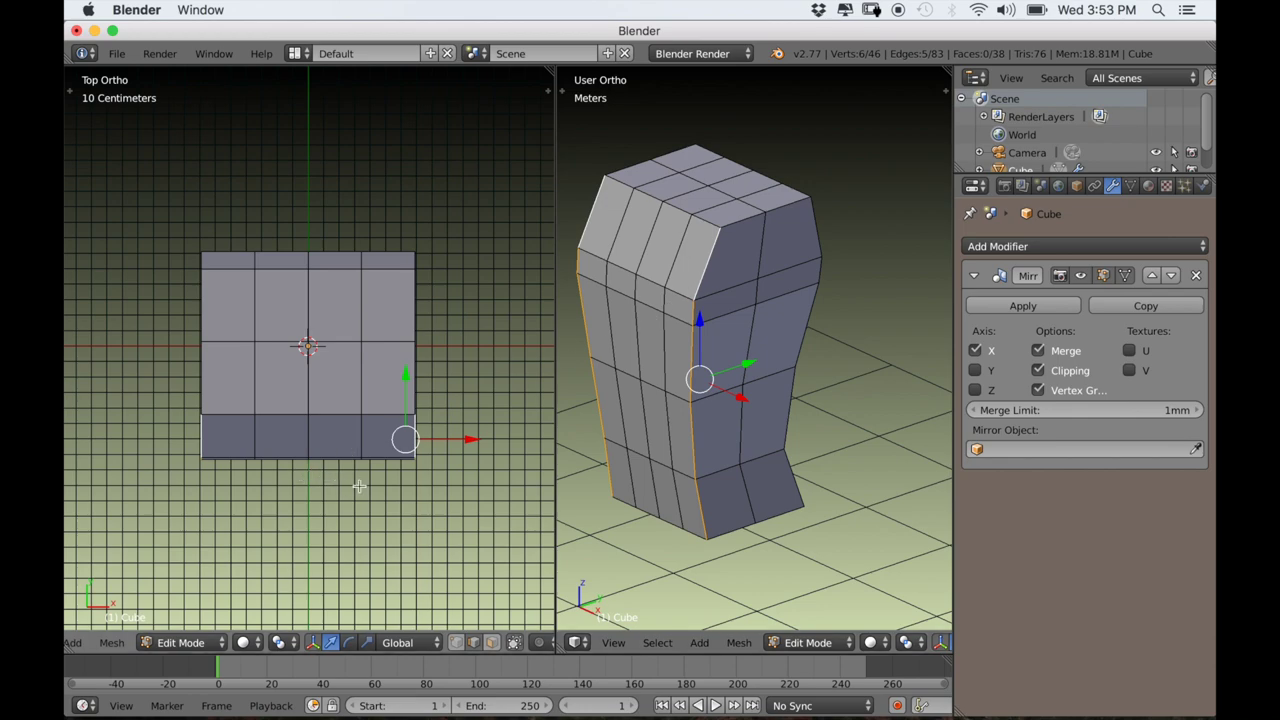
pyautogui.scroll(1, 353, 484)
pyautogui.scroll(1, 460, 529)
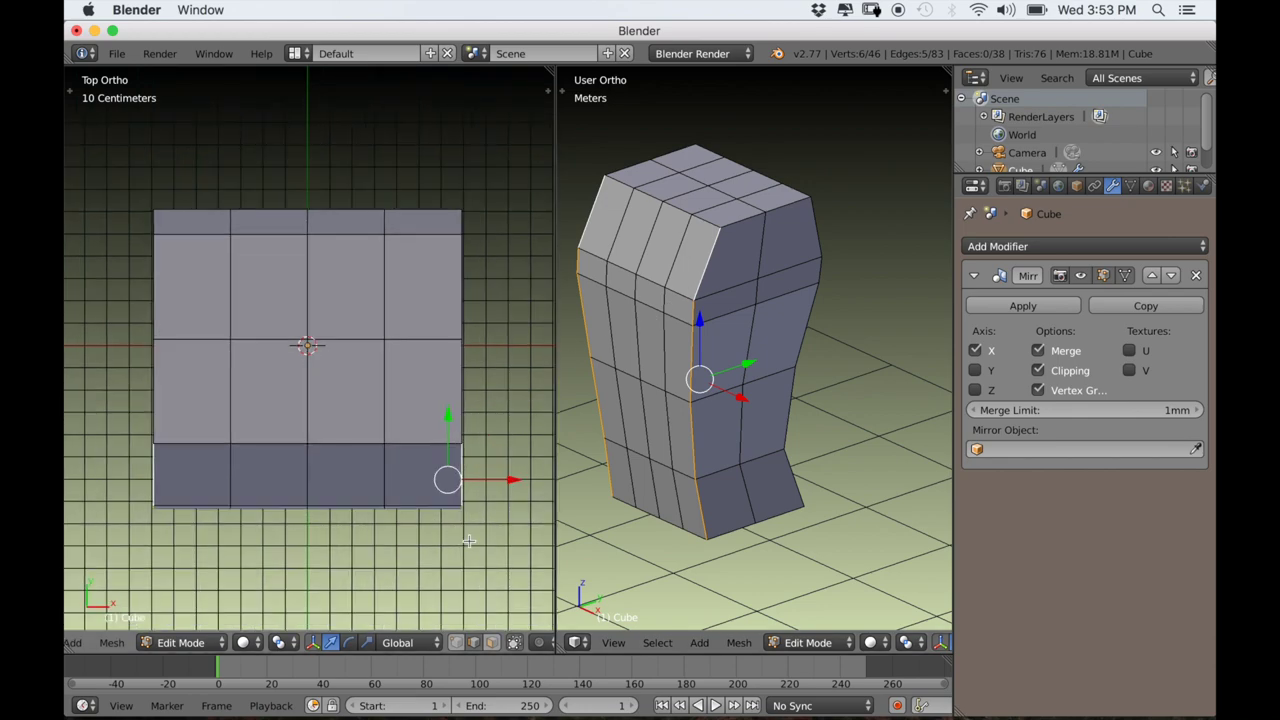
pyautogui.press('g')
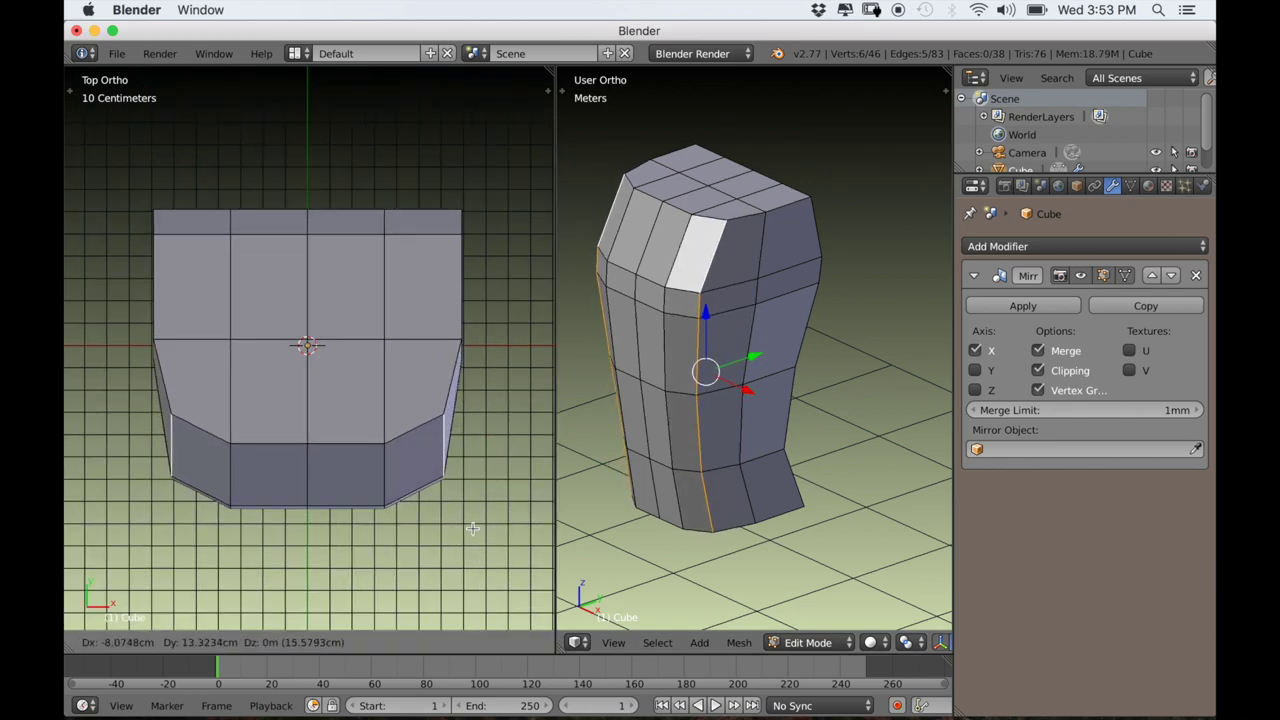
pyautogui.click(472, 522)
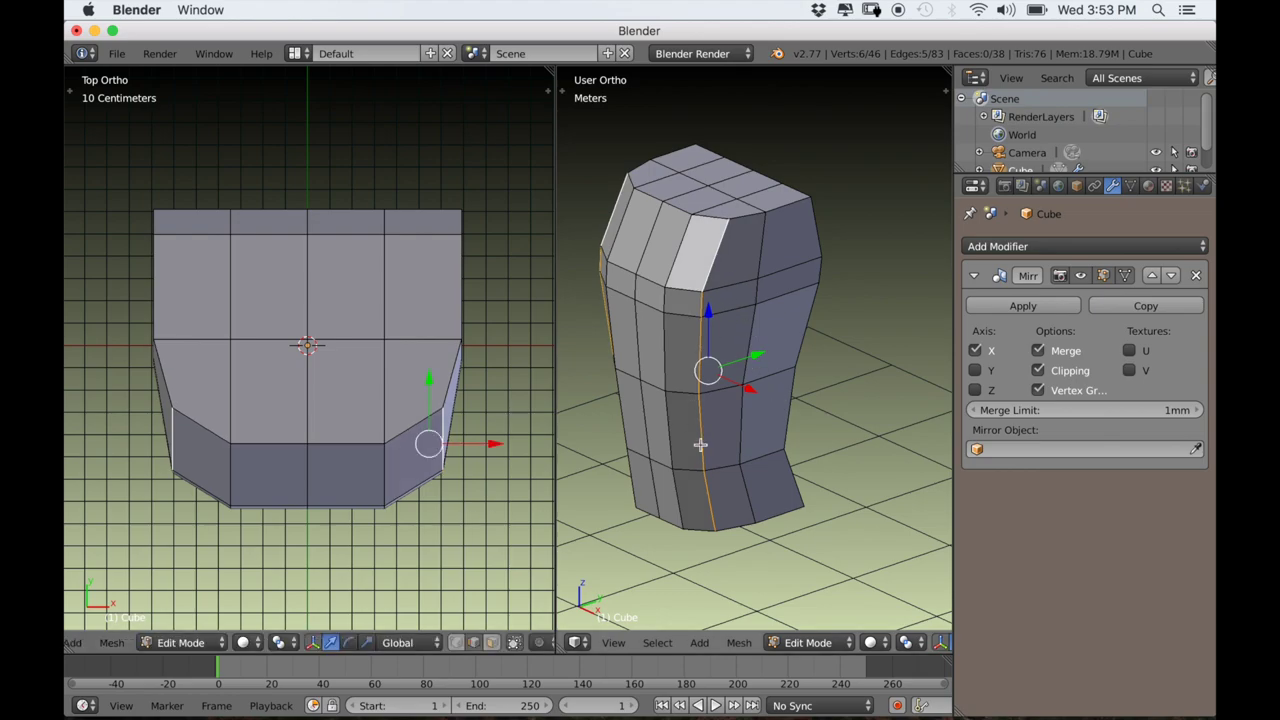
# Fine-tune the position of the torso's front corner edges in the top view.
pyautogui.scroll(3, 725, 460)
pyautogui.moveTo(725, 460); pyautogui.dragTo(683, 431, button='middle')
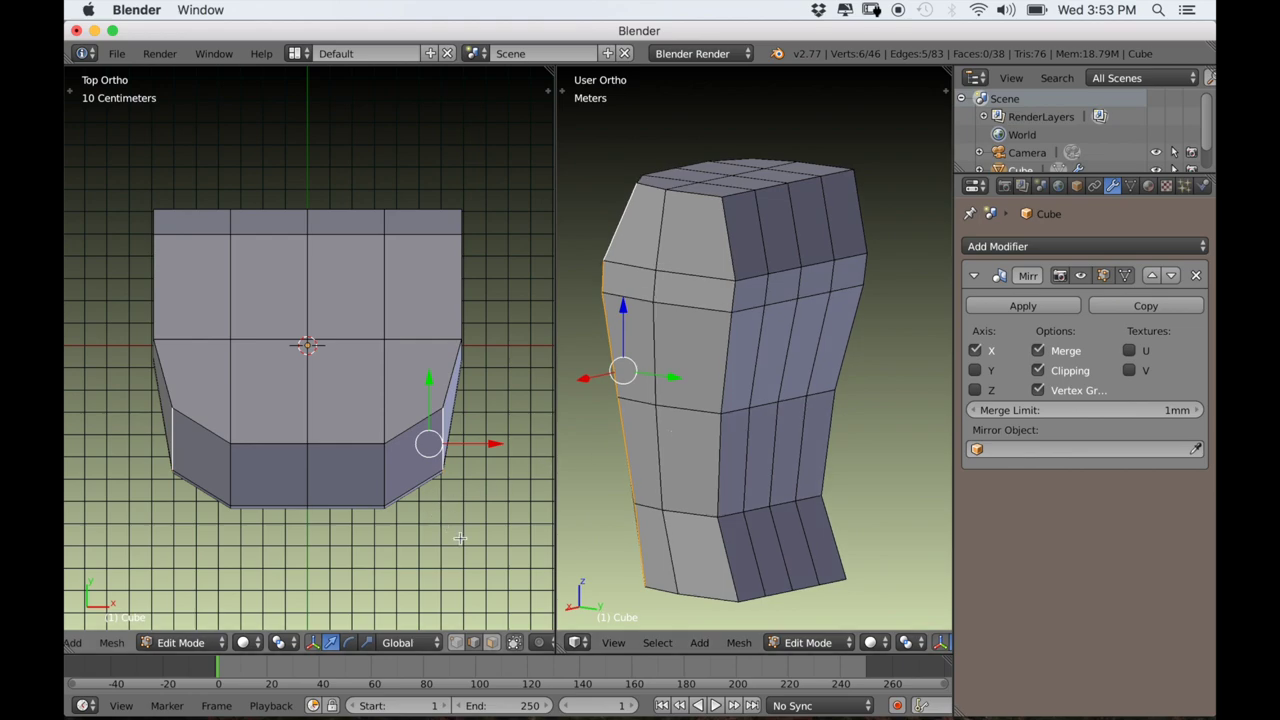
pyautogui.press('g')
pyautogui.click(473, 530)
# Select the vertical back corner edges and move them about 4.4 cm inward and 10.9 cm forward to round the back.
pyautogui.rightClick(737, 556)
pyautogui.keyDown('shift'); pyautogui.rightClick(721, 468); pyautogui.keyUp('shift')
pyautogui.keyDown('shift'); pyautogui.rightClick(718, 378); pyautogui.keyUp('shift')
pyautogui.keyDown('shift'); pyautogui.rightClick(731, 261); pyautogui.keyUp('shift')
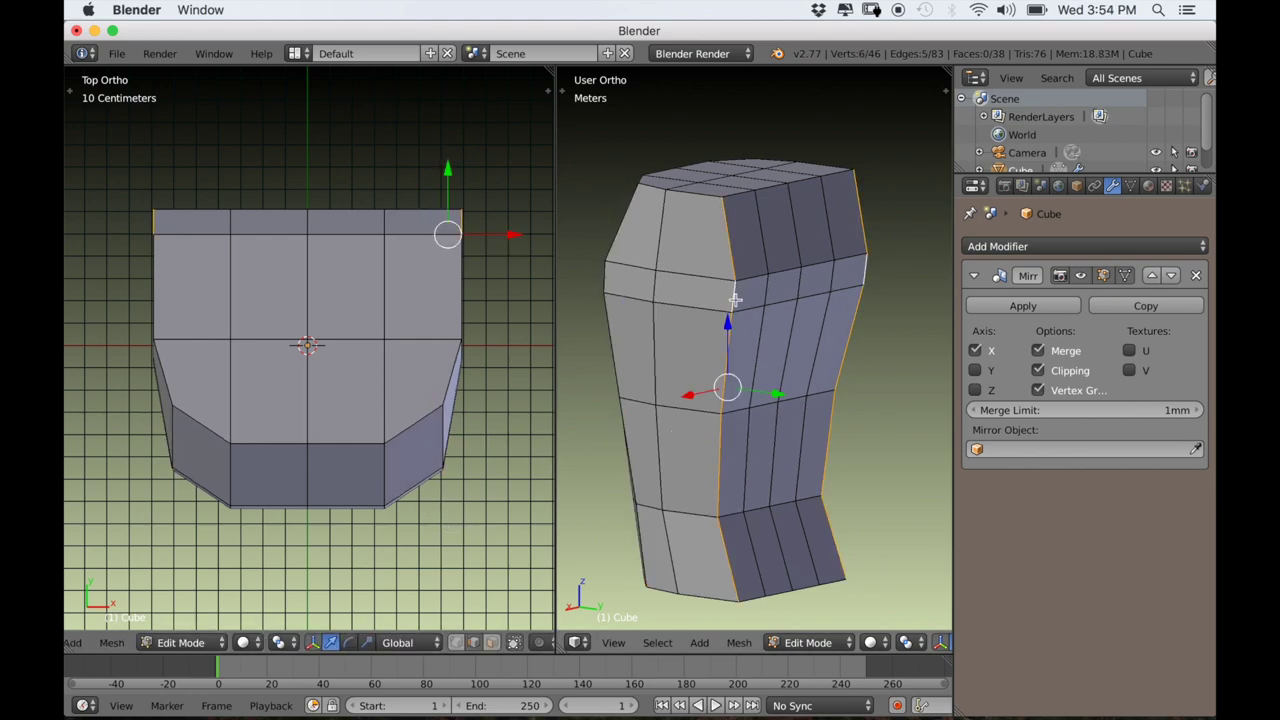
pyautogui.keyDown('shift'); pyautogui.moveTo(517, 300); pyautogui.dragTo(503, 313, button='middle'); pyautogui.keyUp('shift')
pyautogui.press('g')
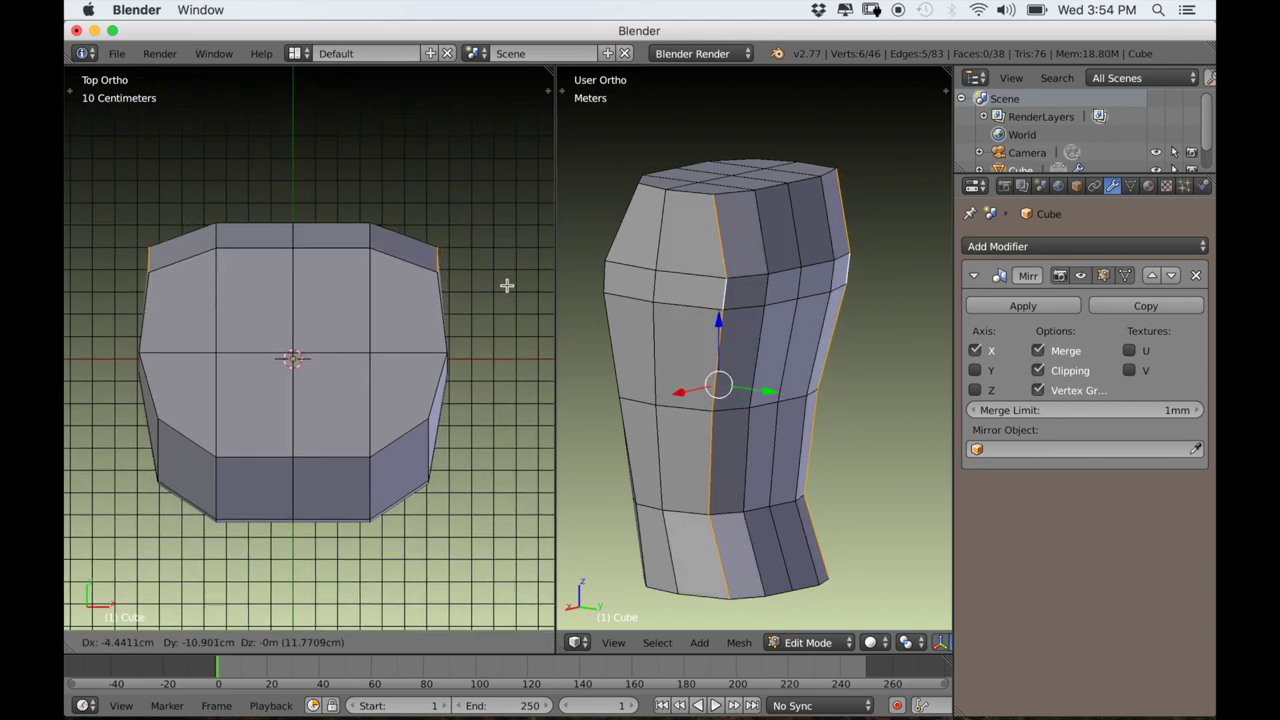
pyautogui.click(506, 286)
# Return the first viewport to front orthographic wireframe and show the solid torso at an angle in the second.
pyautogui.moveTo(600, 315); pyautogui.dragTo(775, 389, button='middle')
pyautogui.press('KP_1')
pyautogui.press('z')
pyautogui.keyDown('shift'); pyautogui.moveTo(301, 354); pyautogui.dragTo(306, 400, button='middle'); pyautogui.keyUp('shift')
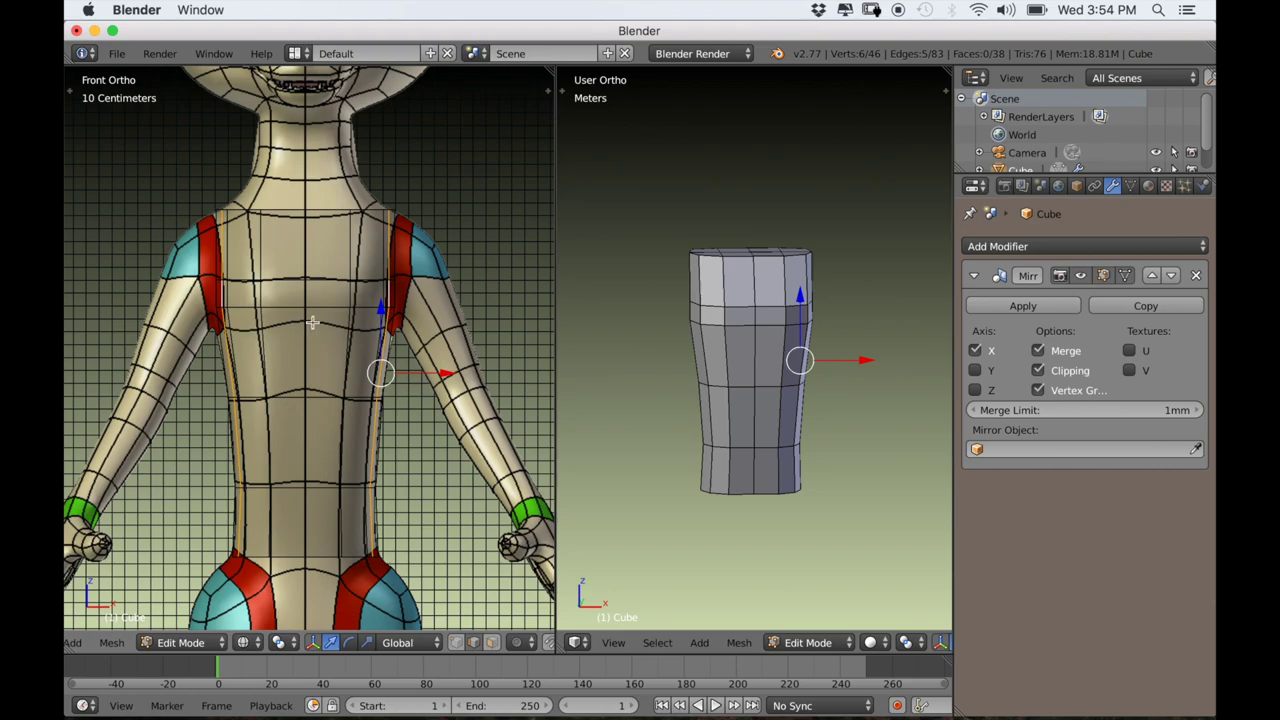
pyautogui.scroll(2, 729, 394)
pyautogui.moveTo(729, 394); pyautogui.dragTo(674, 466, button='middle')
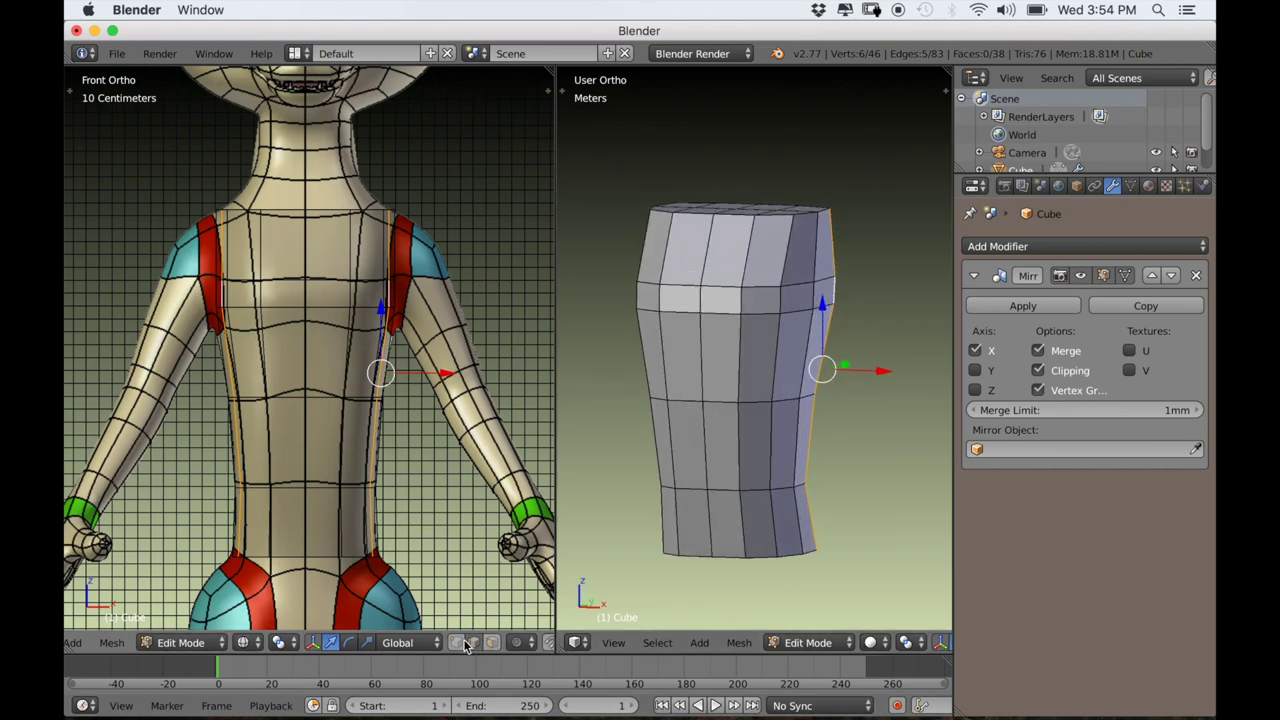
# Select the chest vertex beside the centre line on the lower chest loop and move it down and slightly outward.
pyautogui.scroll(2, 660, 400)
pyautogui.rightClick(618, 297)
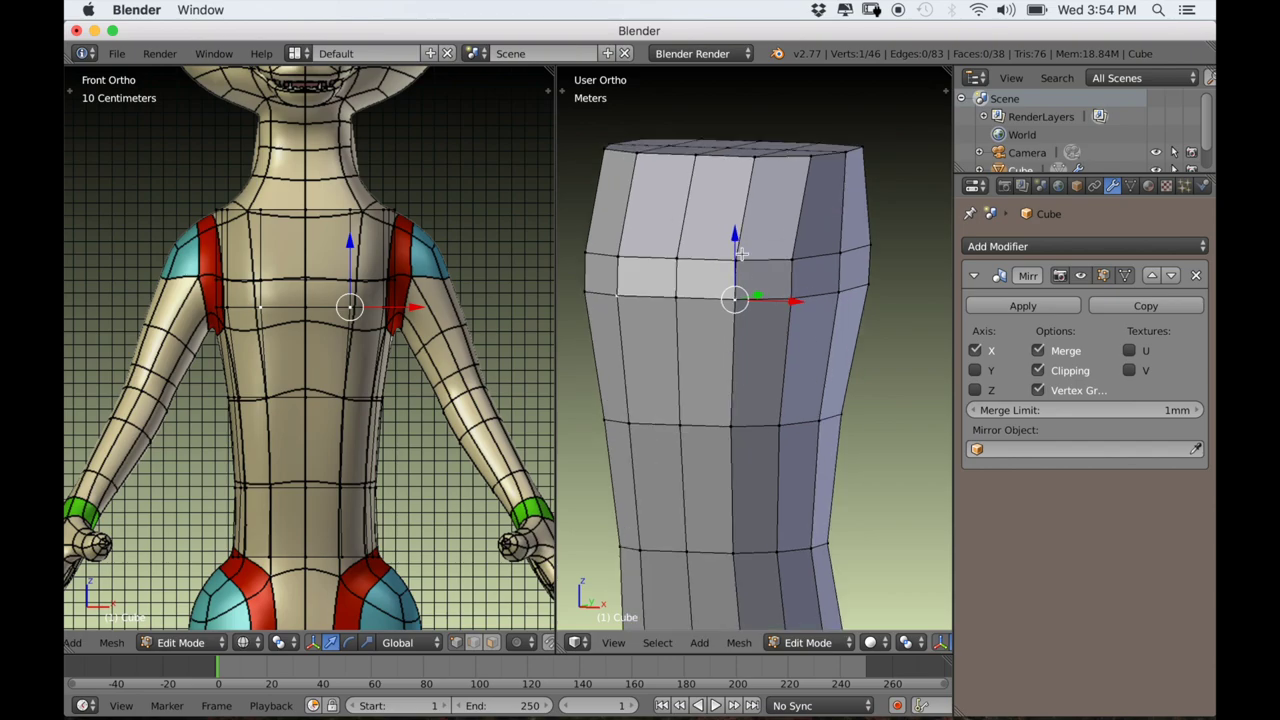
pyautogui.press('g')
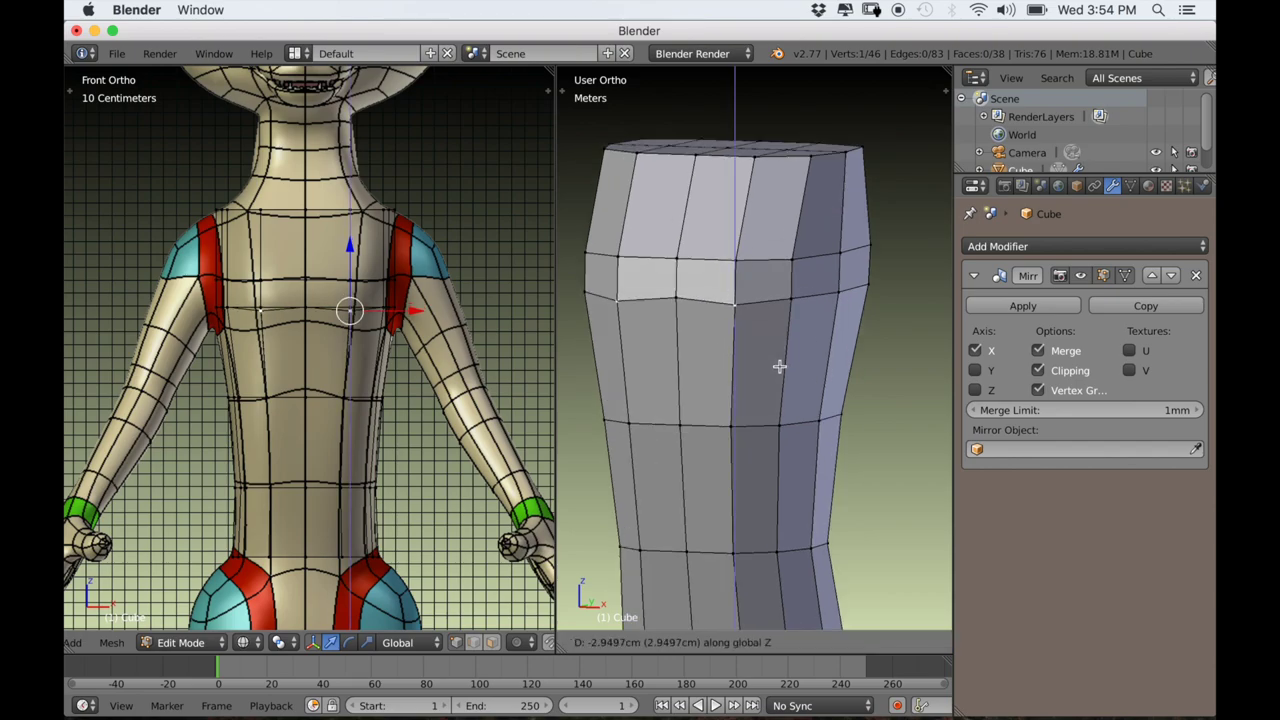
pyautogui.click(784, 388)
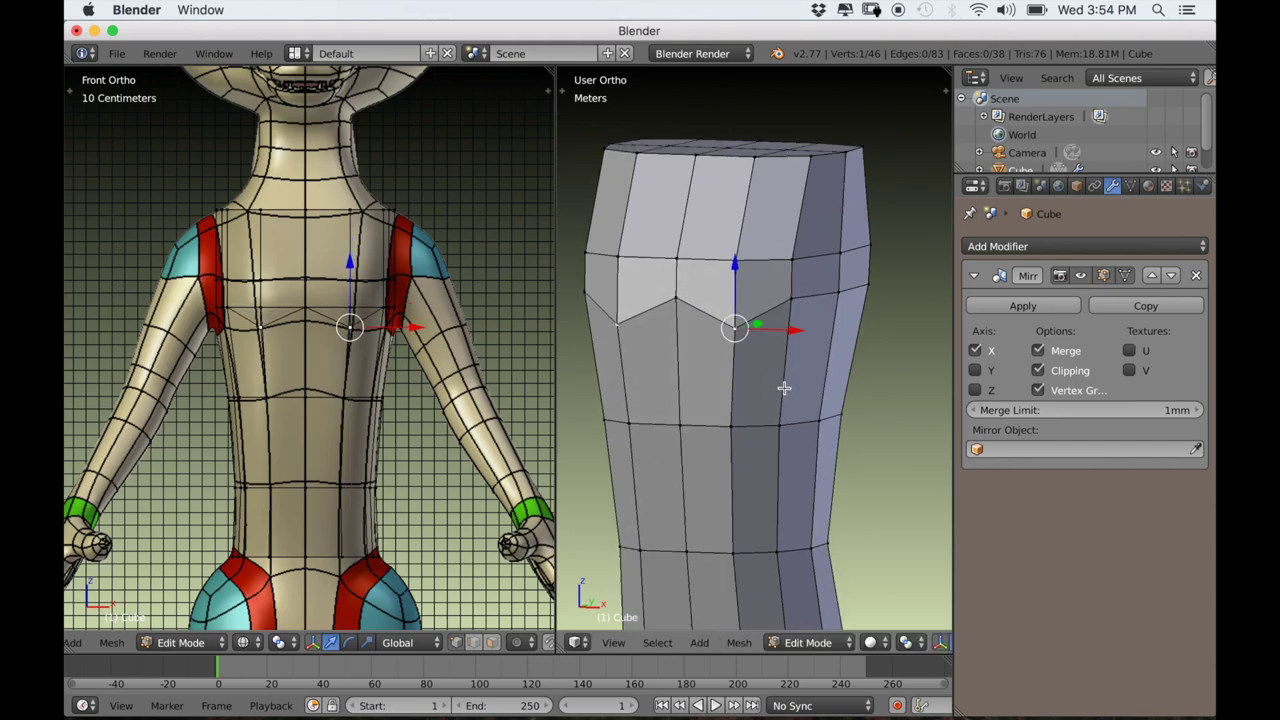
pyautogui.moveTo(789, 334); pyautogui.dragTo(800, 334)
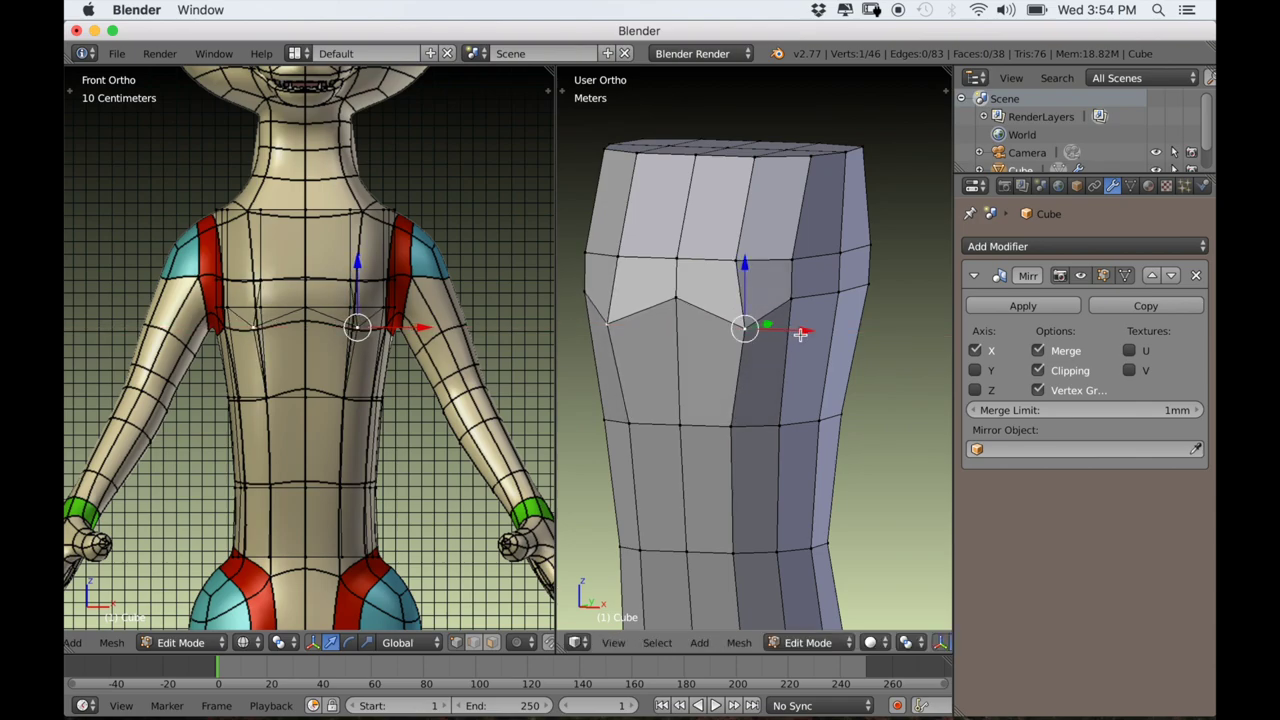
# Slide the chest vertex directly above outward and nudge the lower chest vertex to shape the chest contour.
pyautogui.rightClick(732, 264)
pyautogui.moveTo(771, 360); pyautogui.dragTo(791, 361, button='middle')
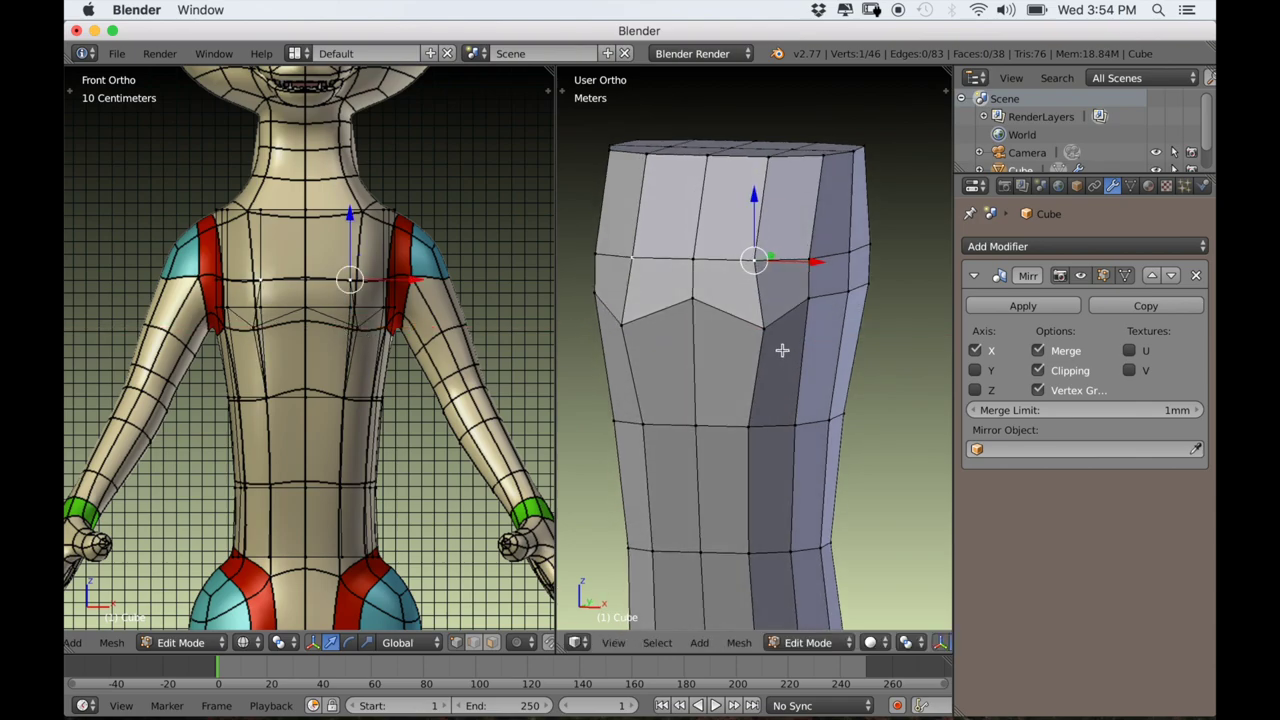
pyautogui.hotkey('shift', 'v')
pyautogui.click(794, 363)
pyautogui.moveTo(777, 363); pyautogui.dragTo(744, 373, button='middle')
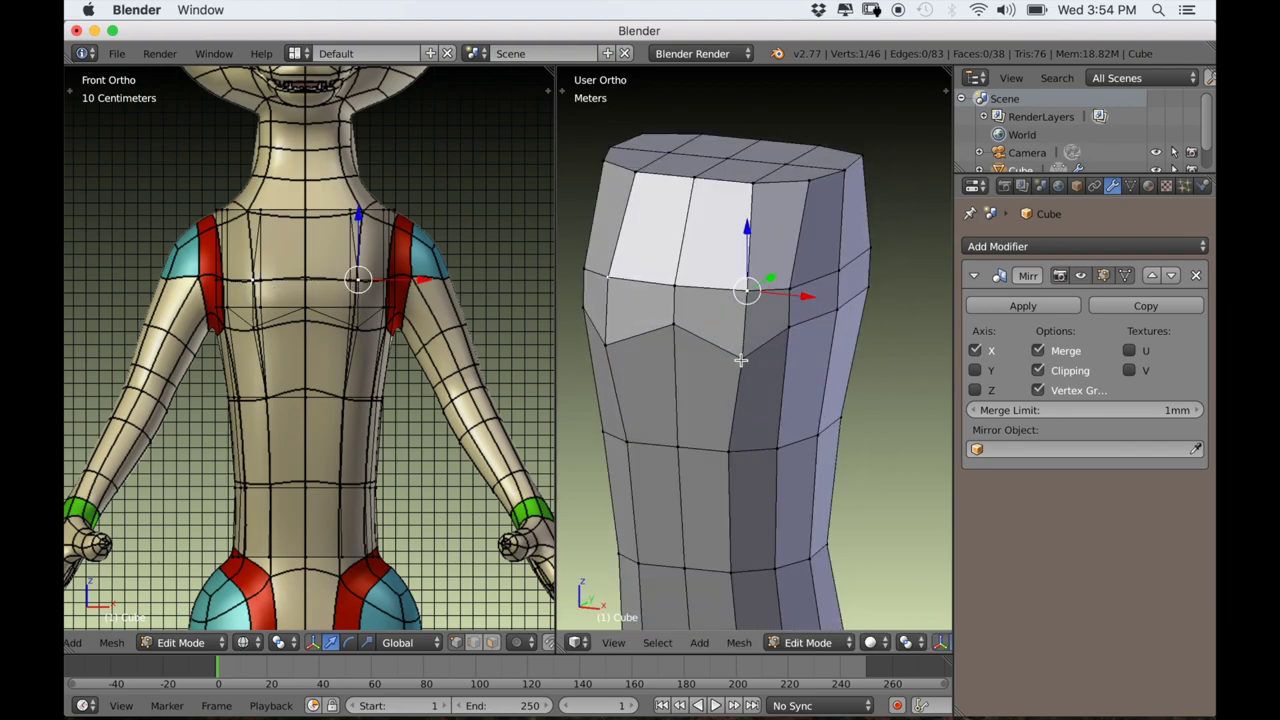
pyautogui.moveTo(742, 300); pyautogui.dragTo(743, 295)
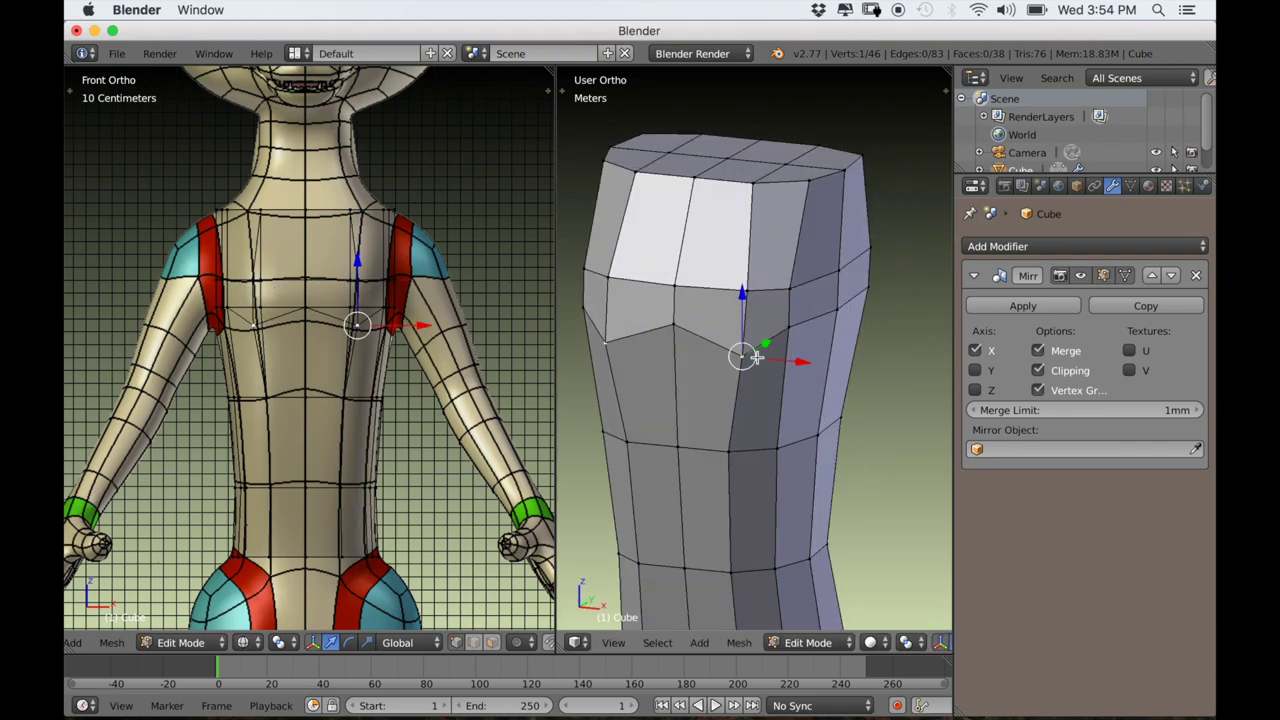
# Add a Subdivision Surface modifier with 2 view subdivisions and fit the edit cage to the smoothed result.
pyautogui.moveTo(731, 366); pyautogui.dragTo(718, 400, button='middle')
pyautogui.press('a')
pyautogui.click(1094, 240)
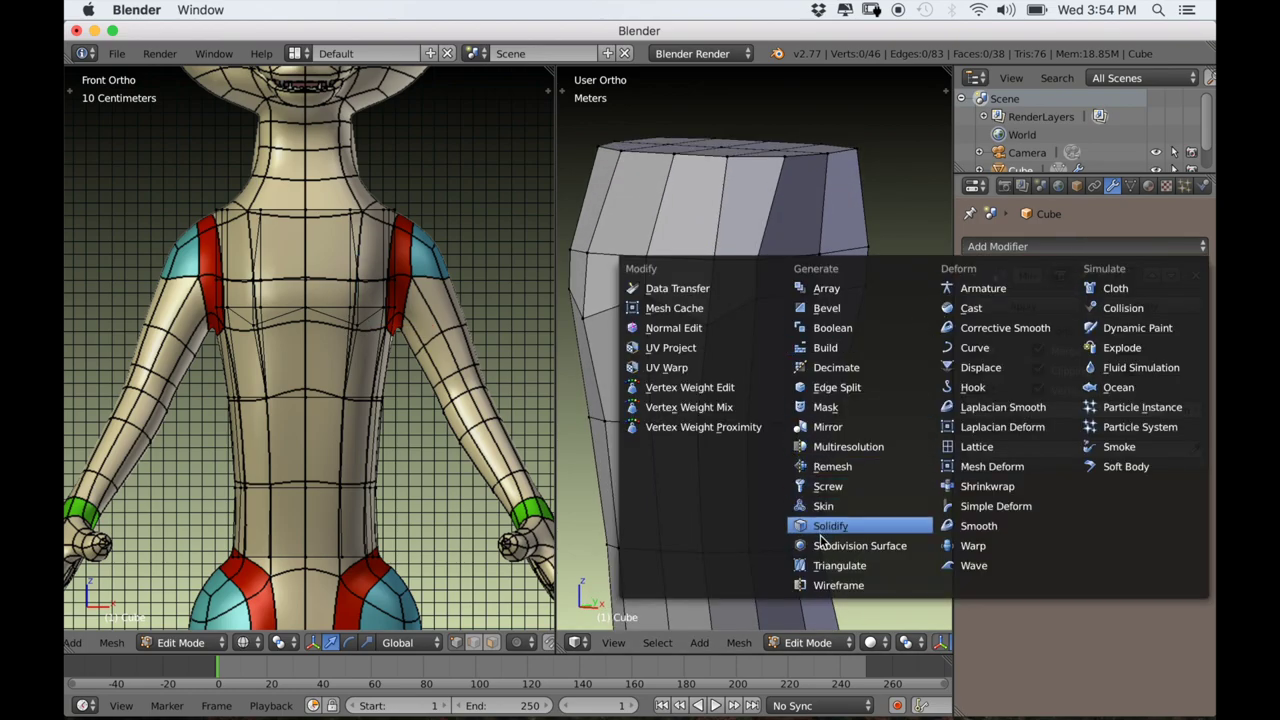
pyautogui.click(820, 541)
pyautogui.click(1073, 586)
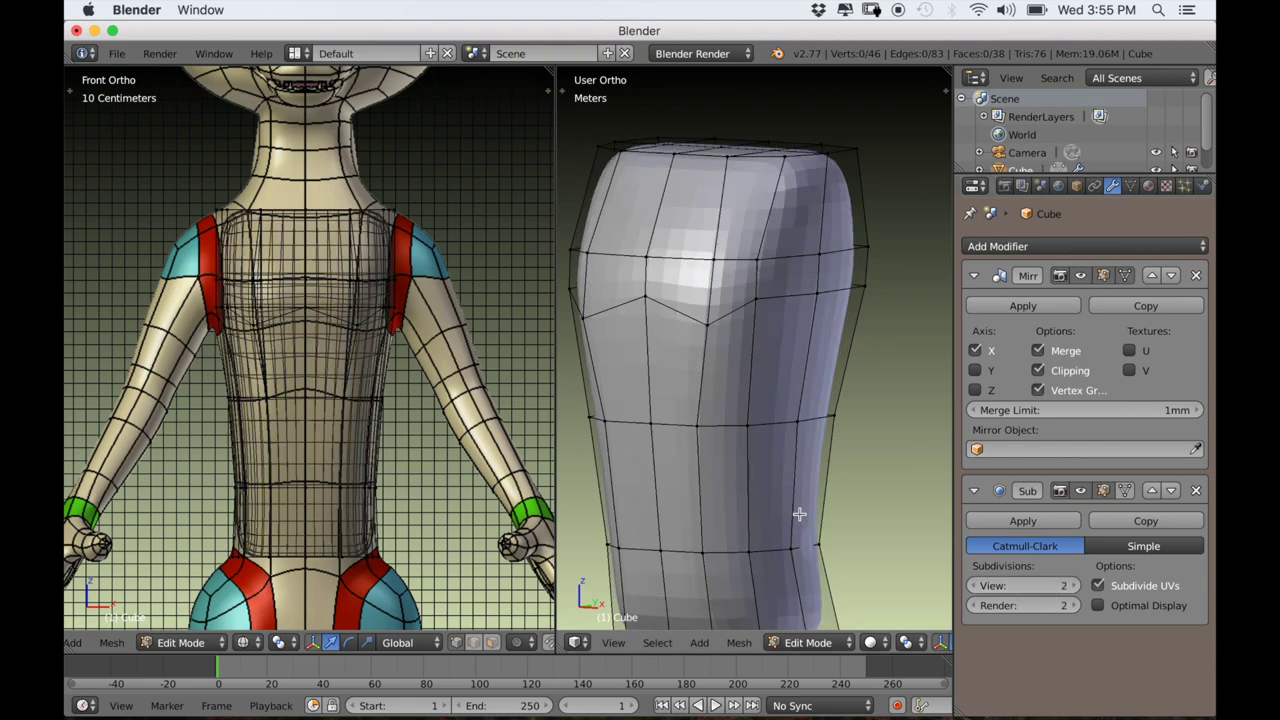
pyautogui.click(1125, 493)
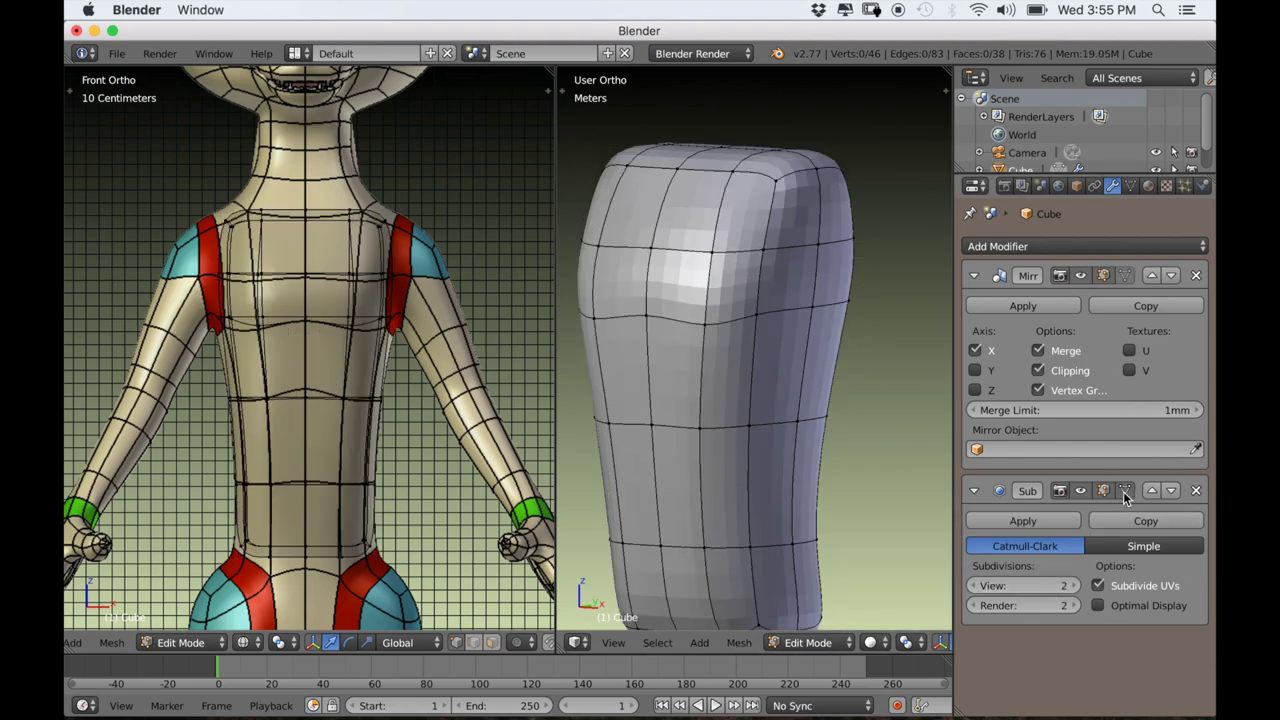
# Move the lower chest vertex about 10.7 cm outward and 5.3 cm down in the front view to match the reference.
pyautogui.scroll(-3, 737, 451)
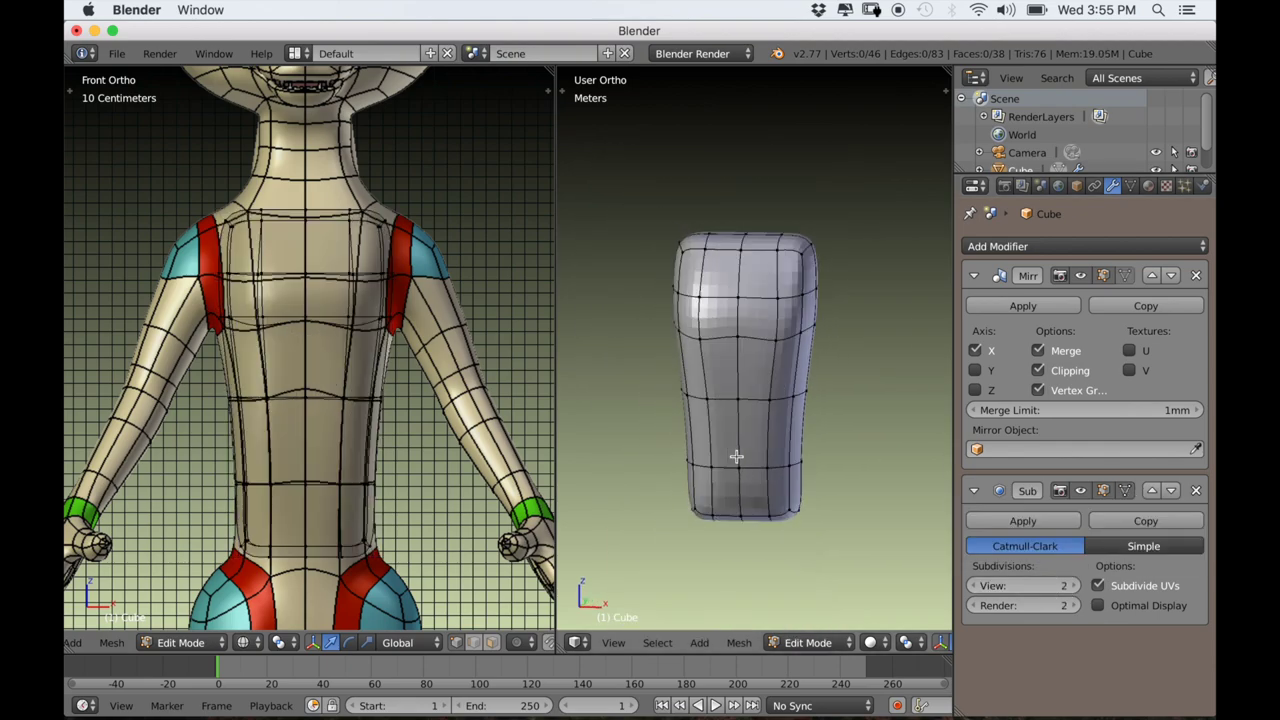
pyautogui.scroll(2, 721, 434)
pyautogui.scroll(2, 548, 385)
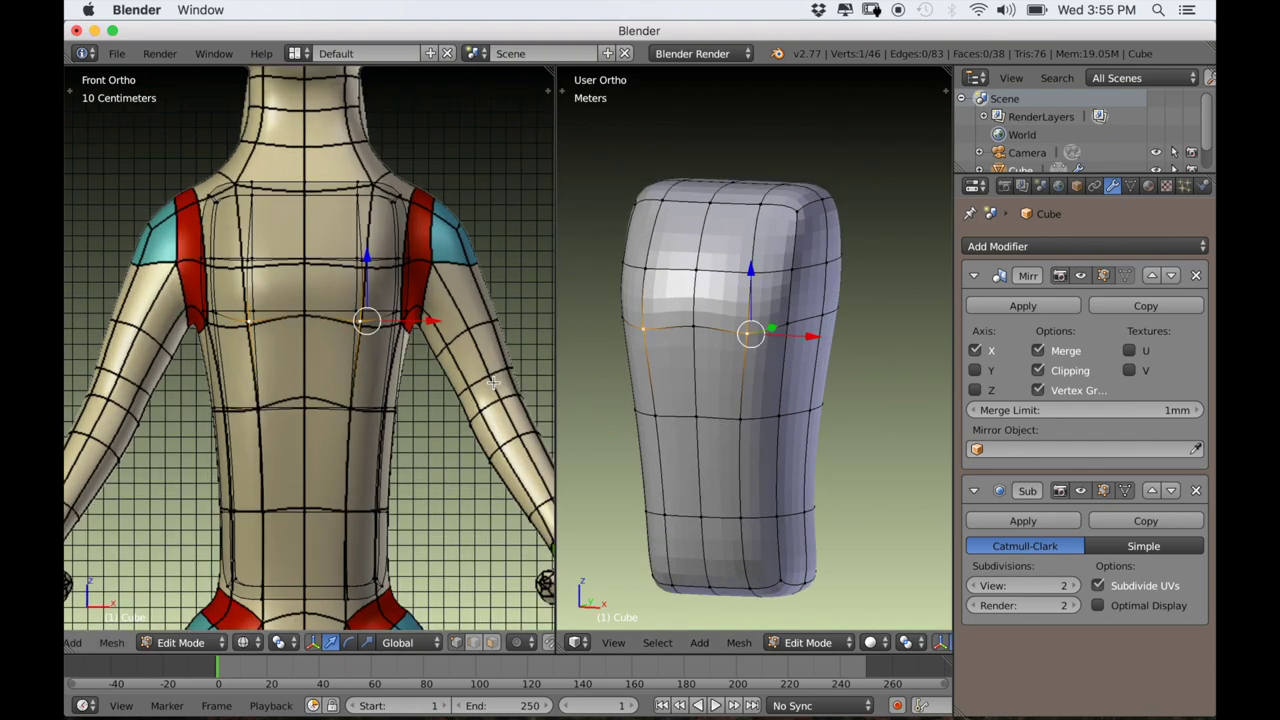
pyautogui.press('g')
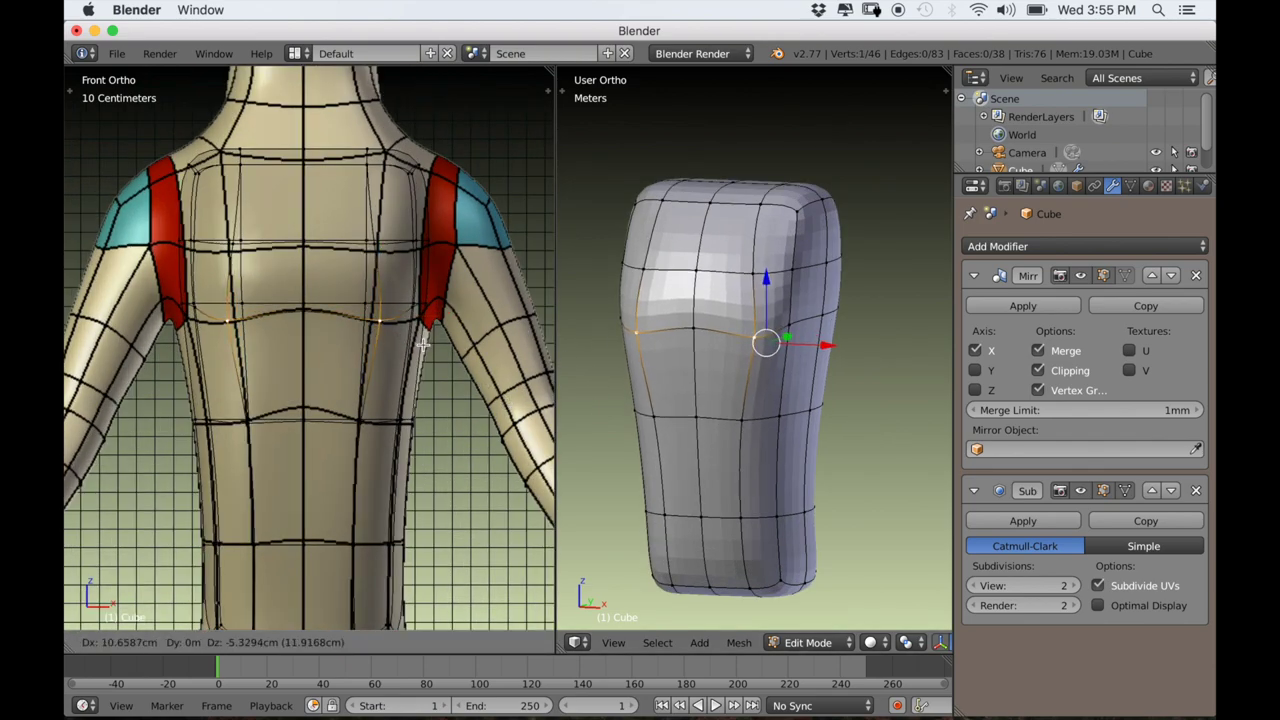
pyautogui.click(424, 345)
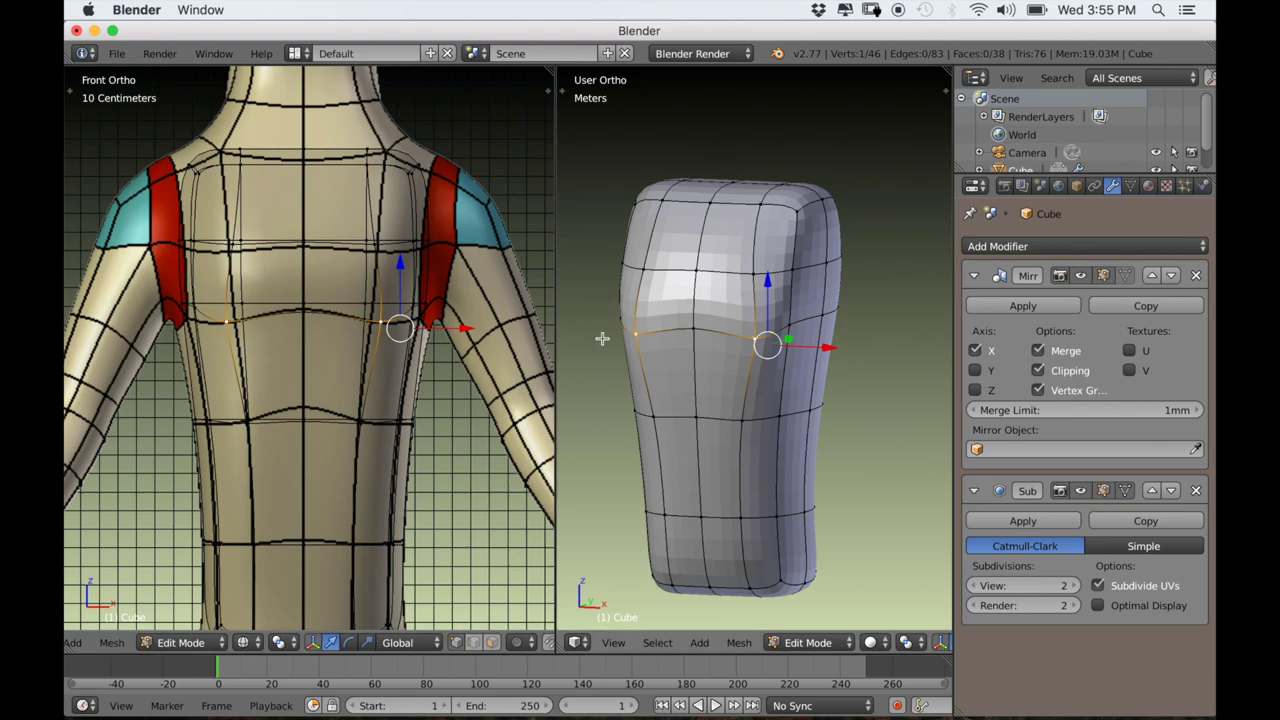
# Select the central front edge of the upper chest loop and move it about 7.8 cm forward and 5.3 cm down in the side view.
pyautogui.moveTo(602, 338); pyautogui.dragTo(733, 329, button='middle')
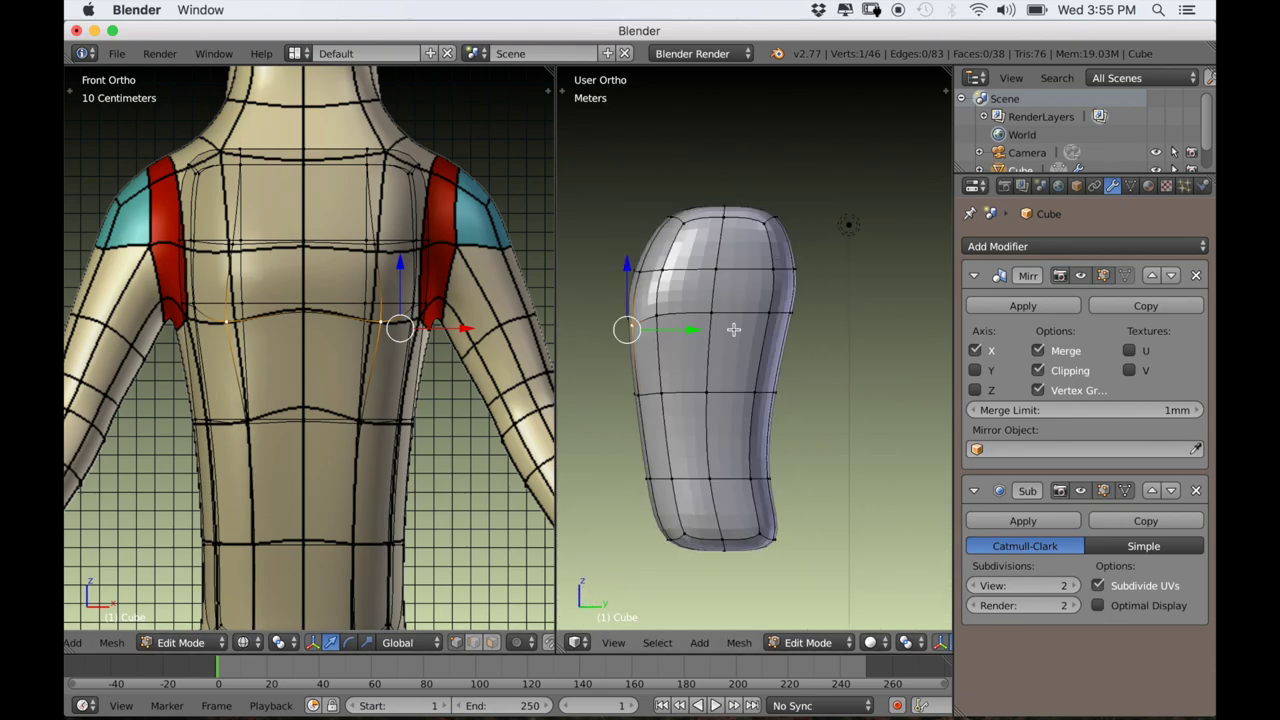
pyautogui.press('KP_3')
pyautogui.scroll(3, 774, 380)
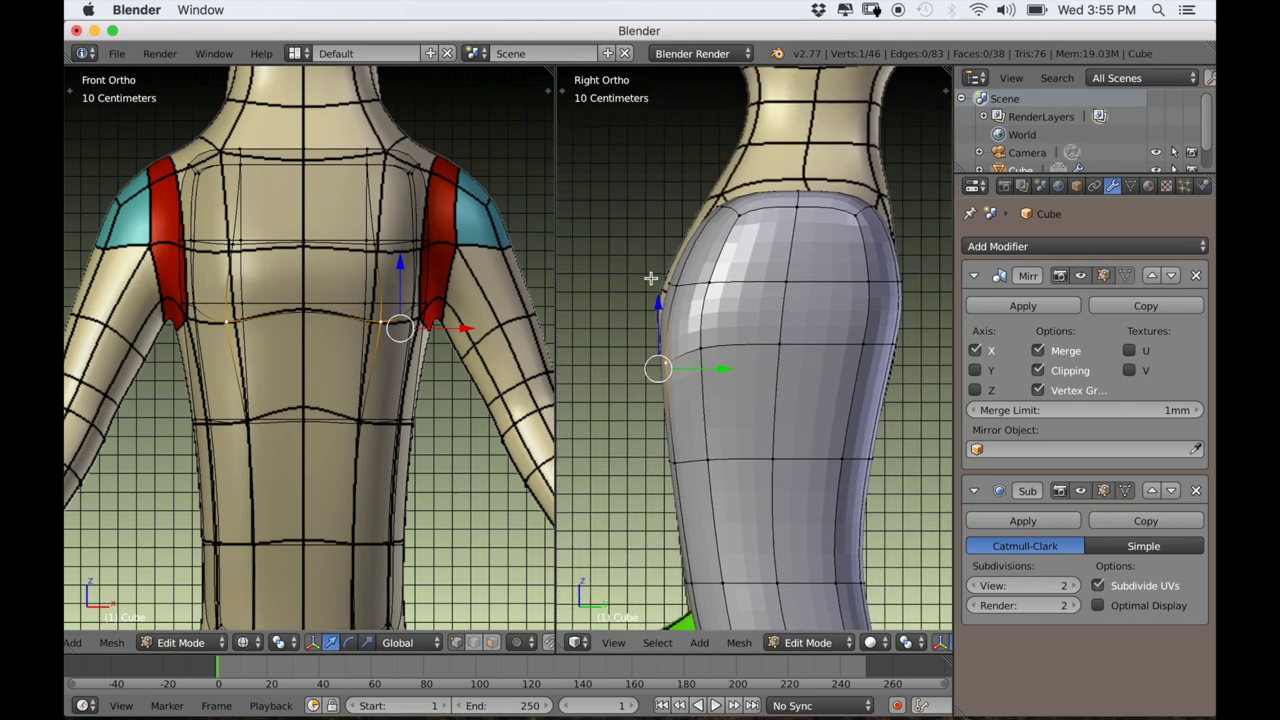
pyautogui.keyDown('alt'); pyautogui.rightClick(658, 284); pyautogui.keyUp('alt')
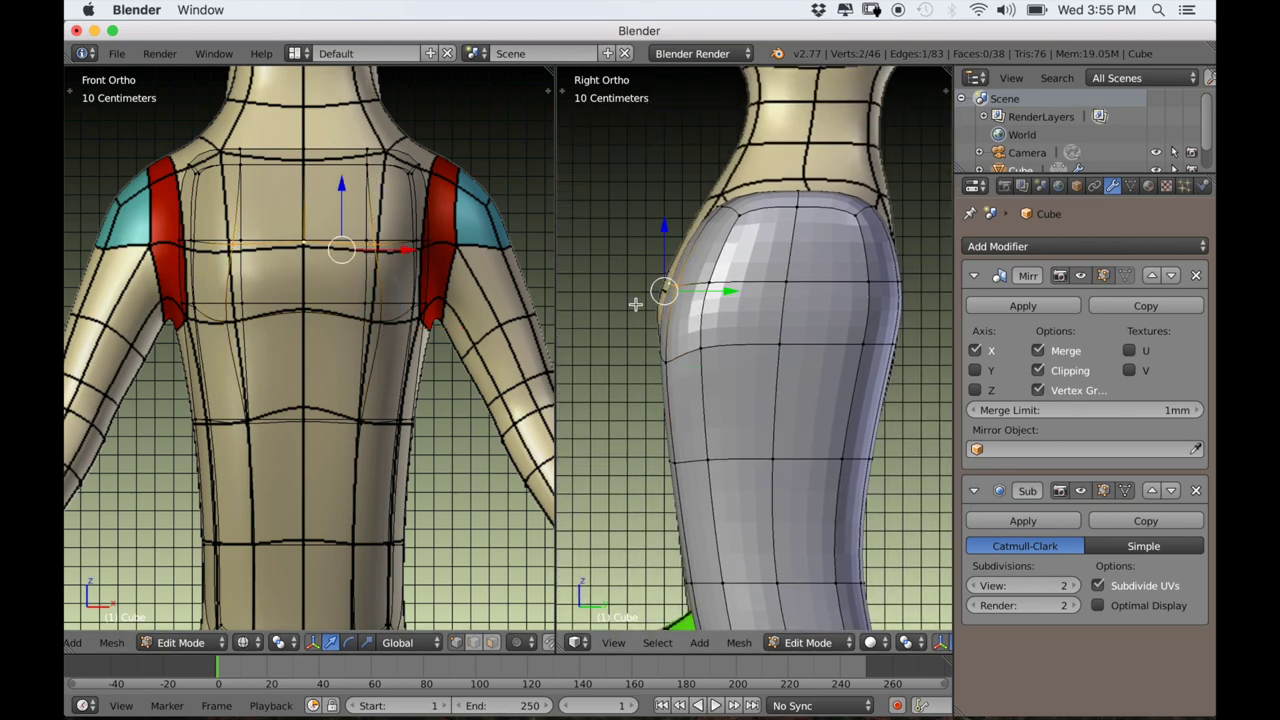
pyautogui.scroll(1, 670, 306)
pyautogui.keyDown('shift'); pyautogui.moveTo(699, 309); pyautogui.dragTo(719, 317, button='middle'); pyautogui.keyUp('shift')
pyautogui.press('g')
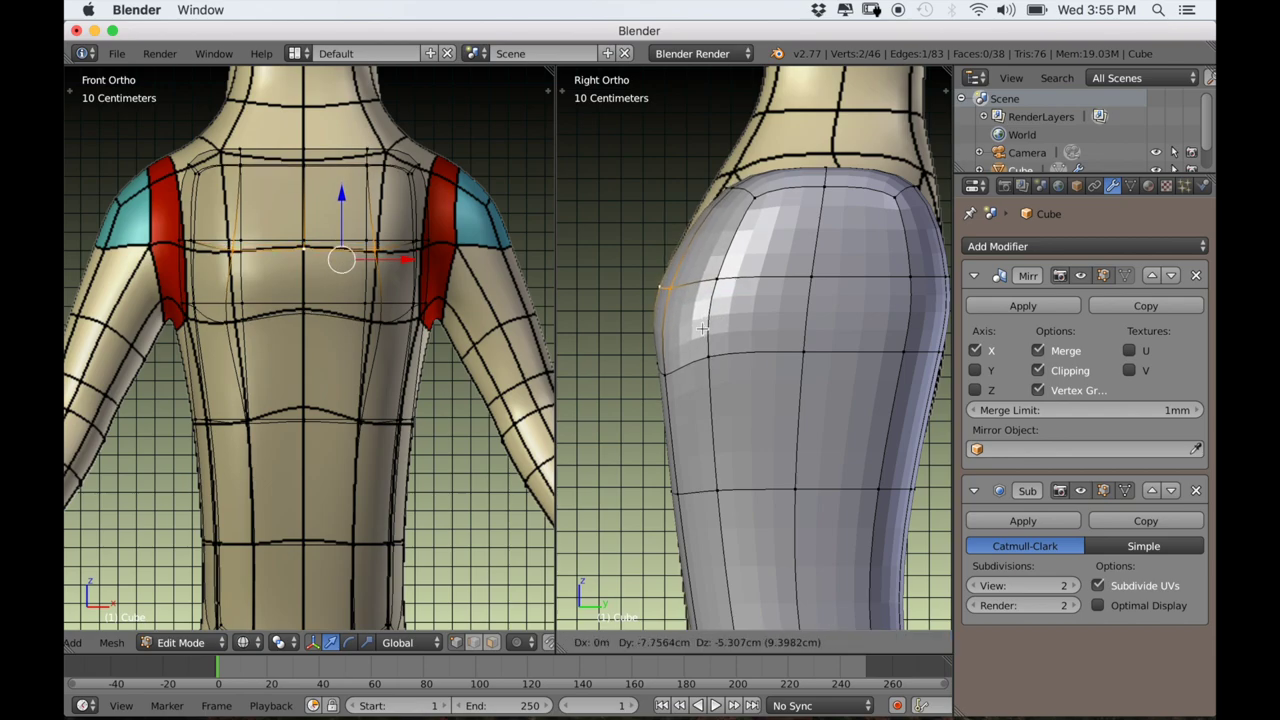
pyautogui.click(700, 327)
pyautogui.scroll(-2, 700, 328)
pyautogui.moveTo(690, 335); pyautogui.dragTo(740, 383, button='middle')
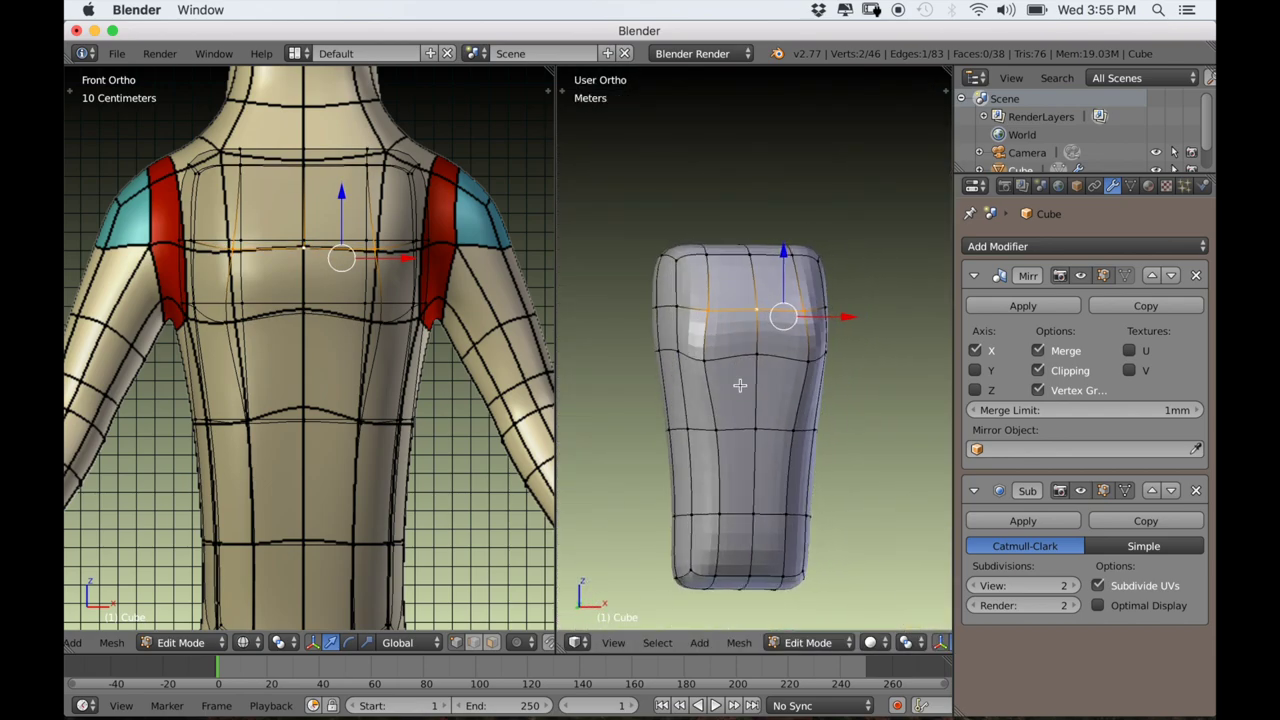
pyautogui.scroll(1, 740, 383)
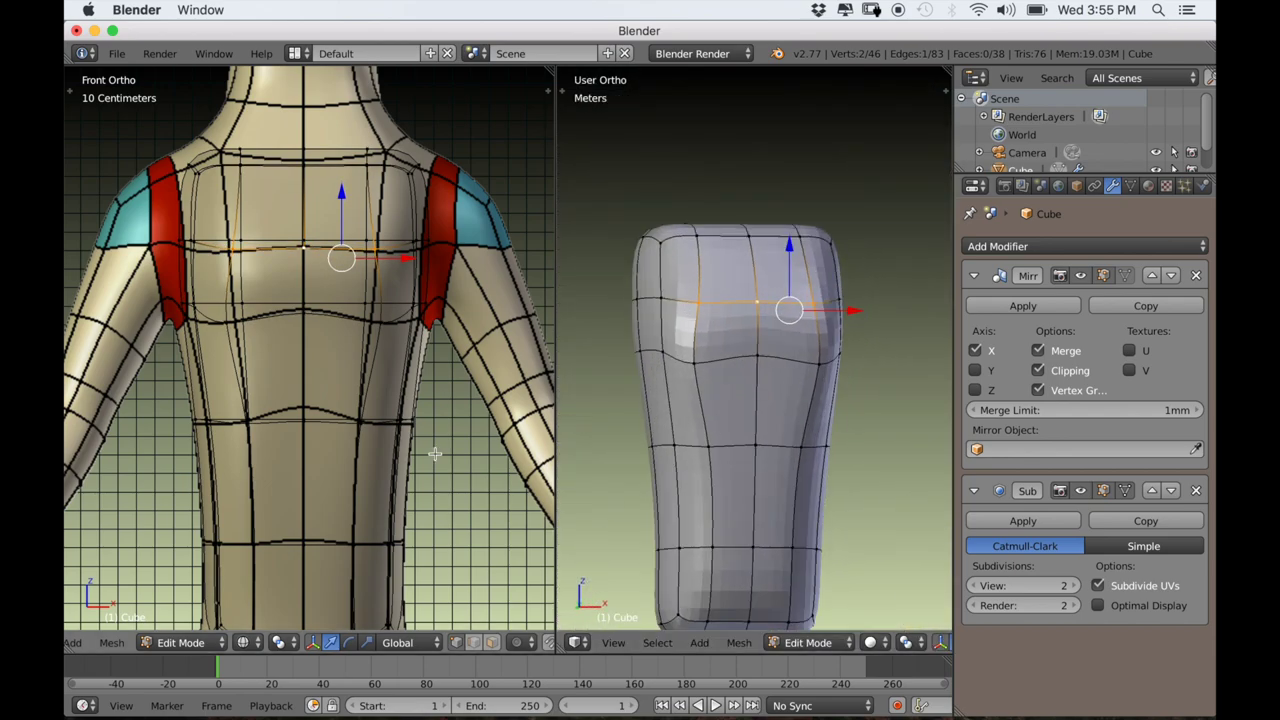
# Move the centre-front vertex of the loop below the chest about 5.2 cm along Y and raise it about 14.7 cm.
pyautogui.rightClick(752, 447)
pyautogui.moveTo(745, 460); pyautogui.dragTo(690, 458, button='middle')
pyautogui.scroll(3, 740, 443)
pyautogui.scroll(1, 740, 441)
pyautogui.moveTo(738, 390); pyautogui.dragTo(740, 389)
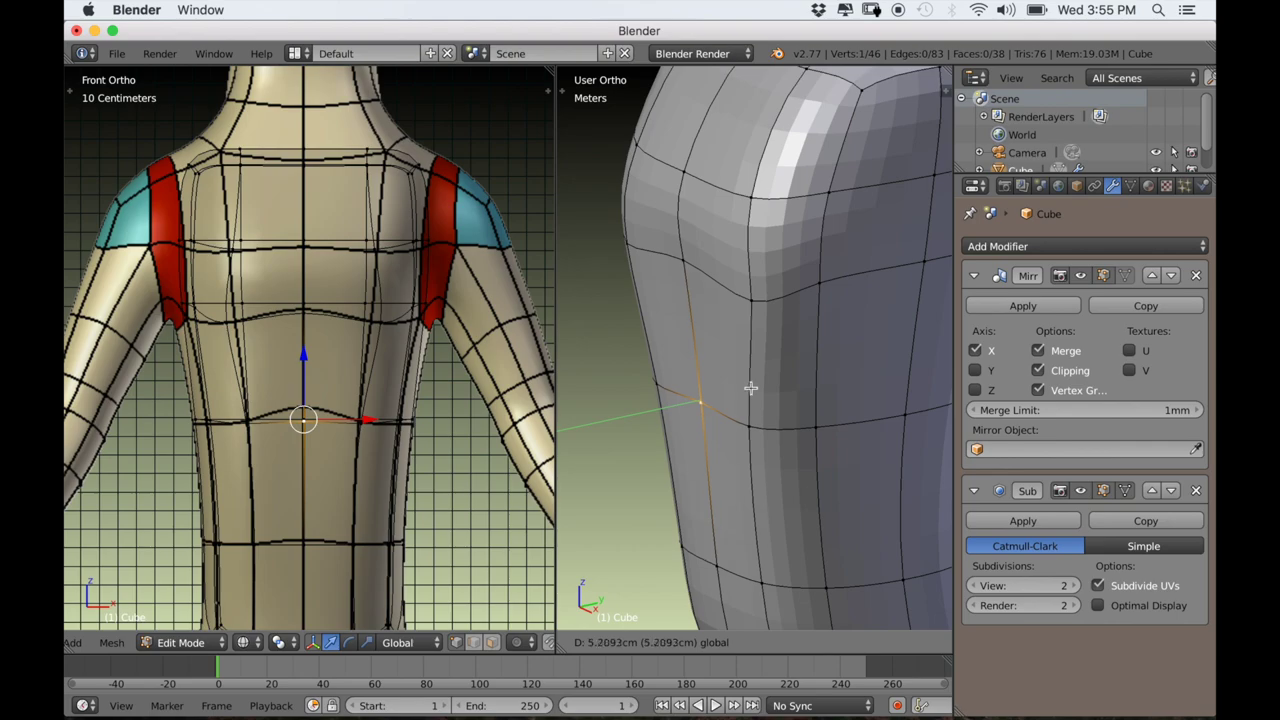
pyautogui.press('z')
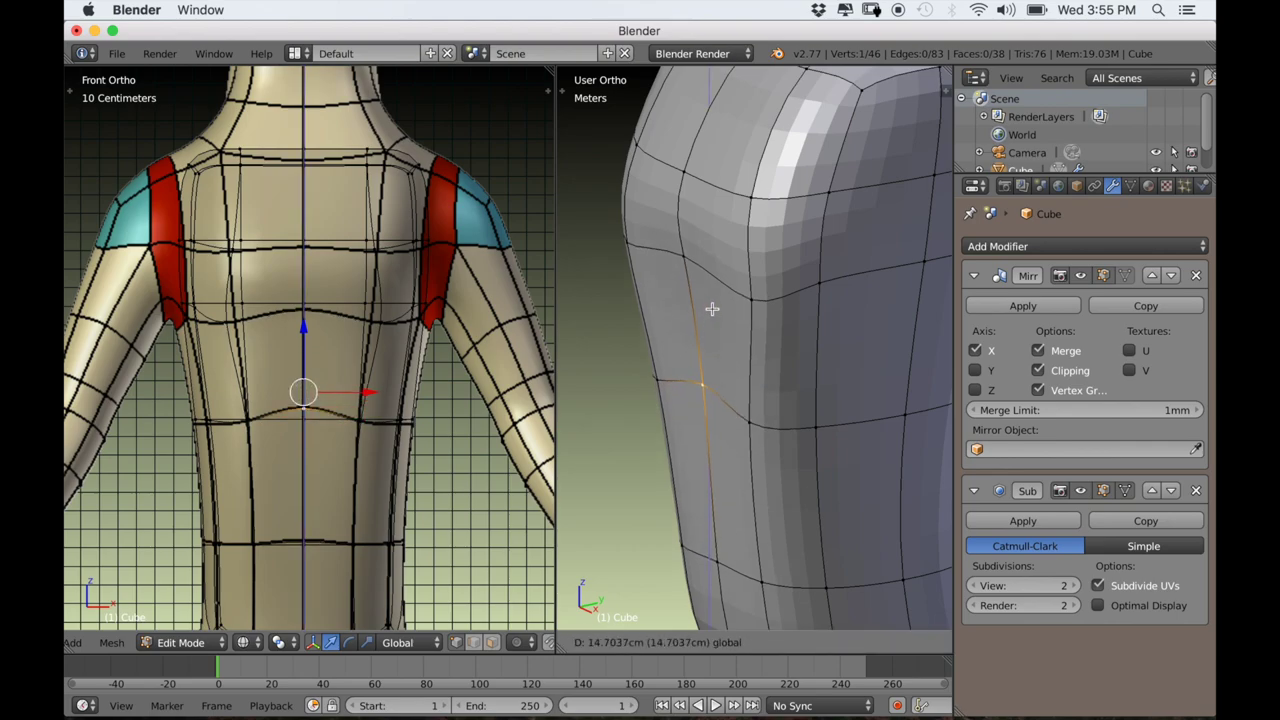
pyautogui.moveTo(712, 309); pyautogui.dragTo(711, 308)
# Examine the smoothed torso in Object Mode from several angles and compare its side profile with the reference.
pyautogui.scroll(-3, 766, 374)
pyautogui.moveTo(706, 331); pyautogui.dragTo(769, 382, button='middle')
pyautogui.moveTo(776, 472); pyautogui.dragTo(903, 440, button='middle')
pyautogui.press('Tab')
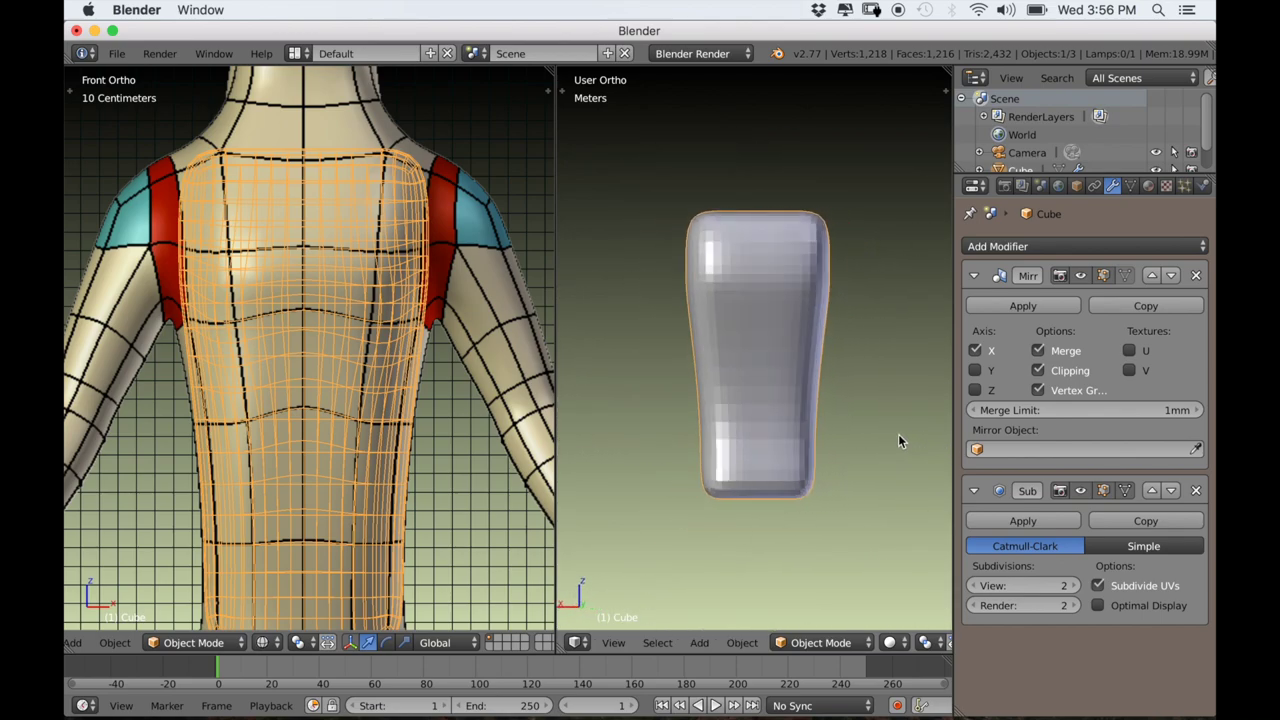
pyautogui.moveTo(789, 403); pyautogui.dragTo(839, 510, button='middle')
pyautogui.scroll(-2, 790, 466)
pyautogui.press('KP_3')
pyautogui.scroll(2, 811, 531)
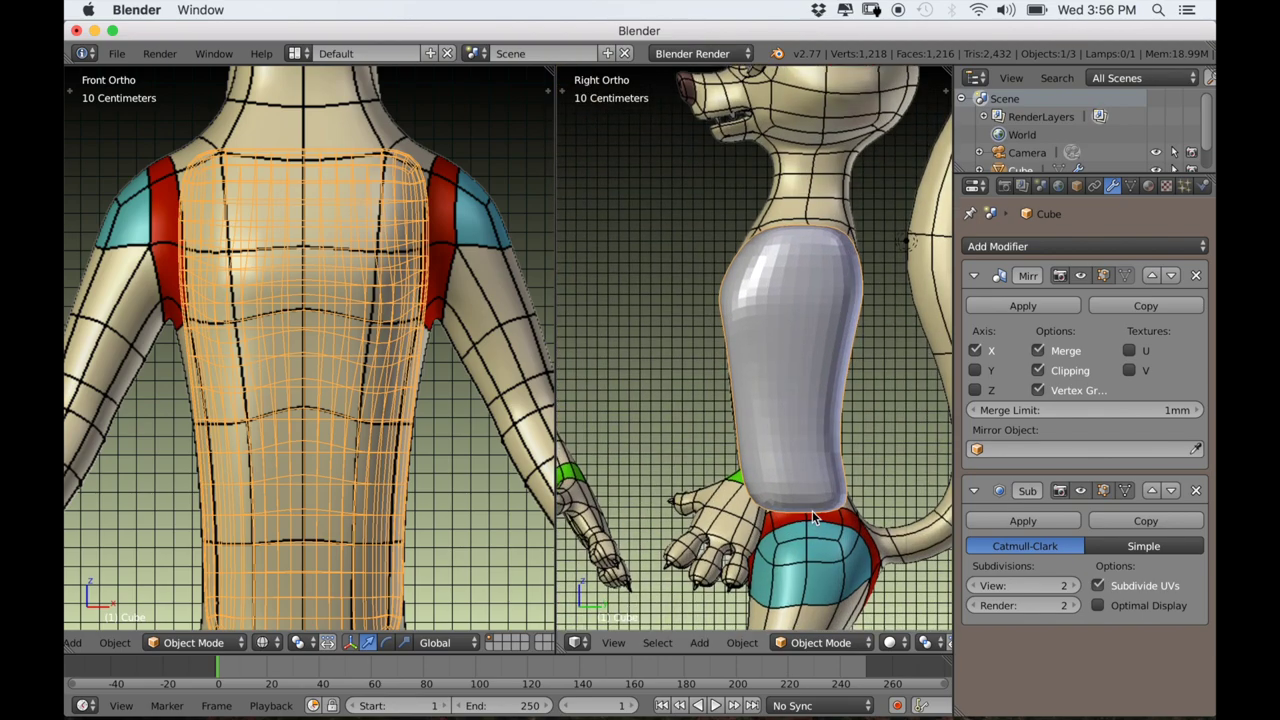
# Return to Edit Mode with solid shading in the front viewport and select the two central faces on the torso's underside.
pyautogui.scroll(-5, 288, 428)
pyautogui.press('Tab')
pyautogui.press('z')
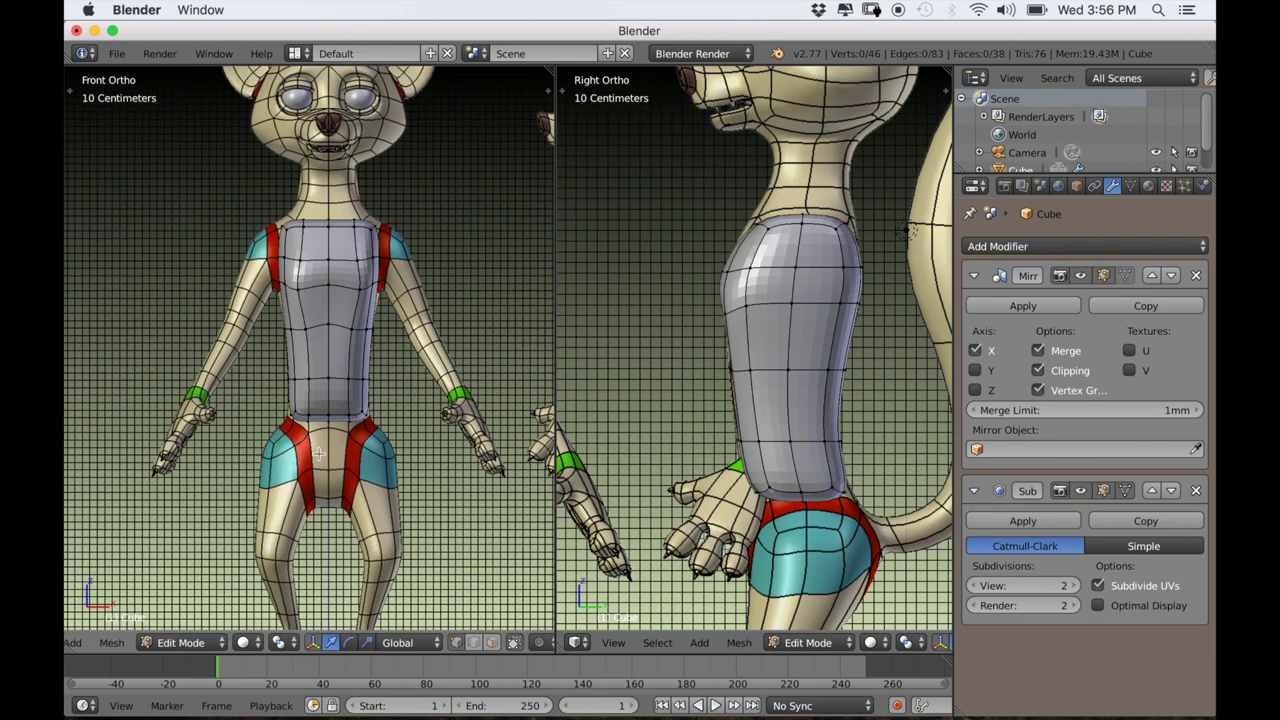
pyautogui.keyDown('shift'); pyautogui.moveTo(356, 531); pyautogui.dragTo(359, 516, button='middle'); pyautogui.keyUp('shift')
pyautogui.click(496, 646)
pyautogui.scroll(4, 428, 565)
pyautogui.moveTo(418, 570); pyautogui.dragTo(404, 481, button='middle')
pyautogui.rightClick(333, 437)
pyautogui.keyDown('shift'); pyautogui.rightClick(335, 419); pyautogui.keyUp('shift')
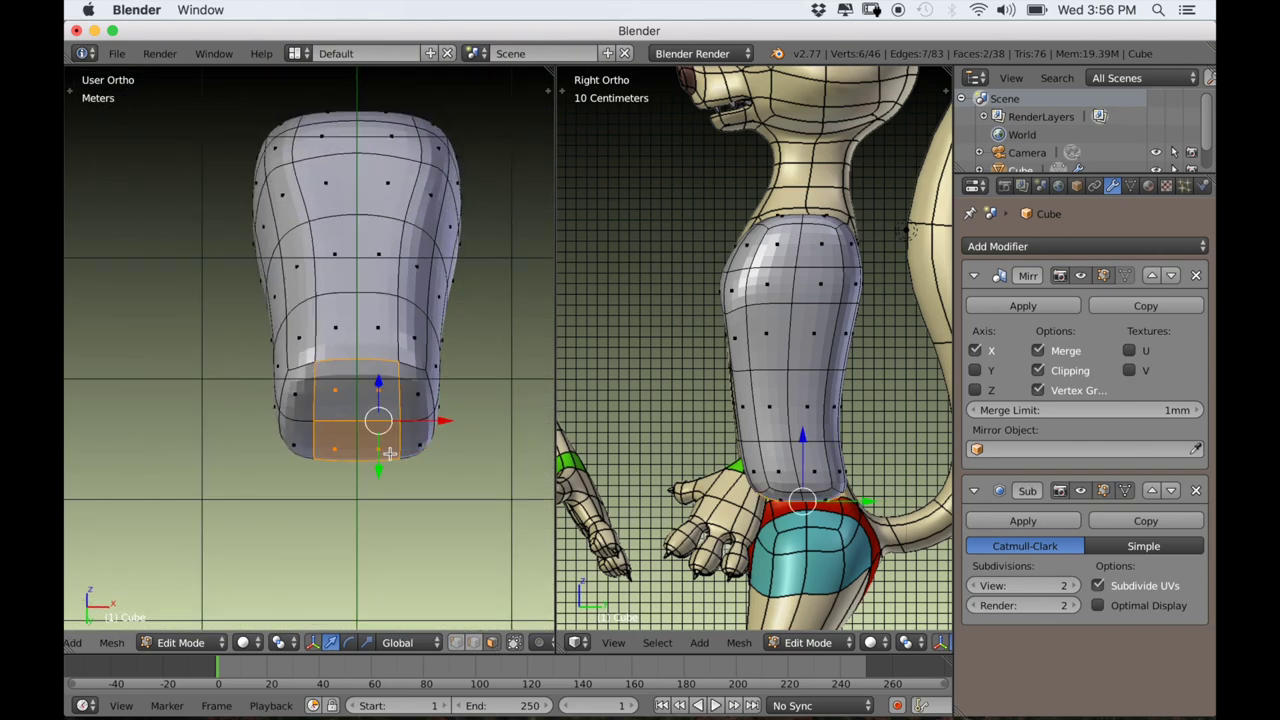
# Extrude the selected underside faces about 1.09 m down to the crotch of the reference in front view.
pyautogui.press('KP_1')
pyautogui.scroll(-3, 410, 480)
pyautogui.keyDown('shift'); pyautogui.moveTo(392, 487); pyautogui.dragTo(362, 532, button='middle'); pyautogui.keyUp('shift')
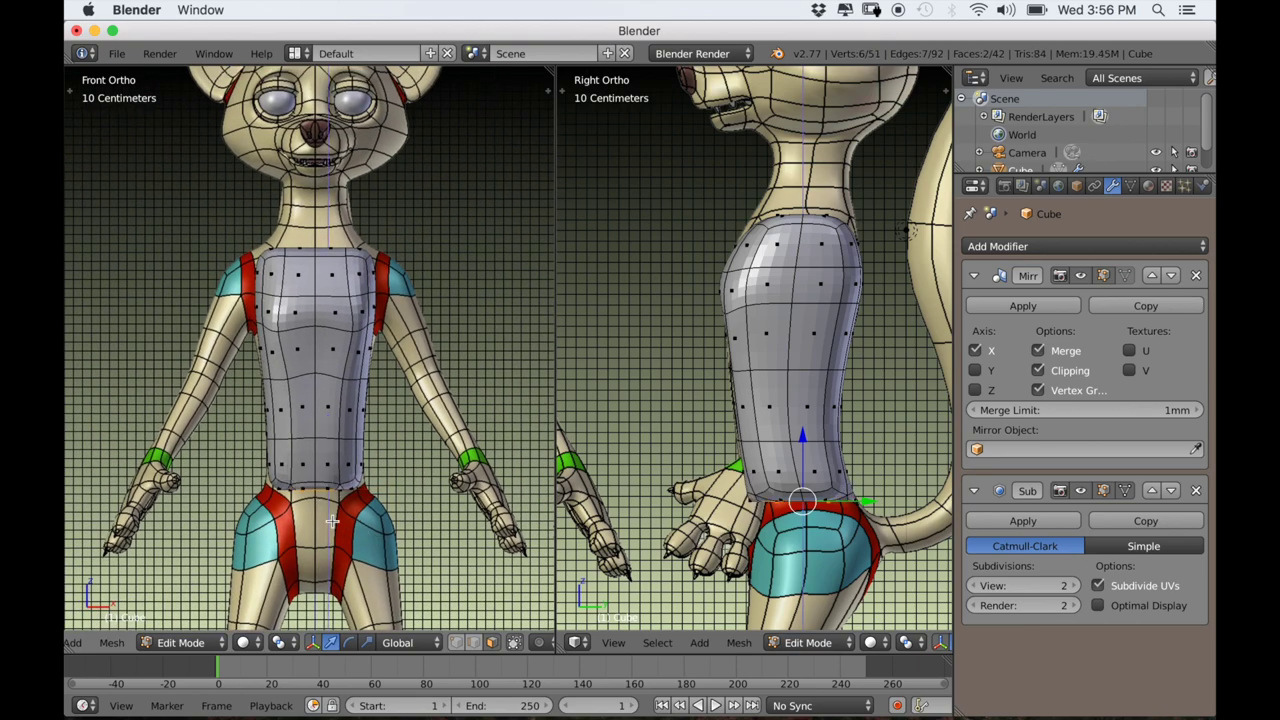
pyautogui.press('e')
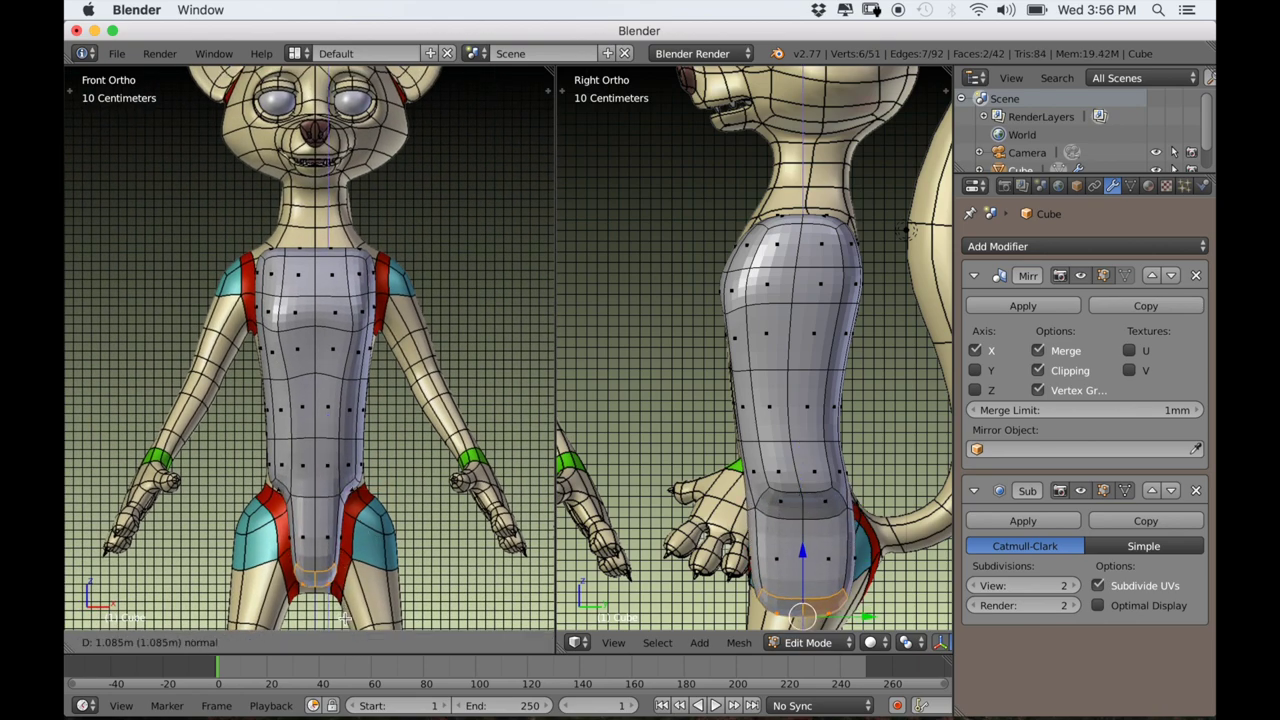
pyautogui.click(343, 617)
pyautogui.scroll(4, 370, 580)
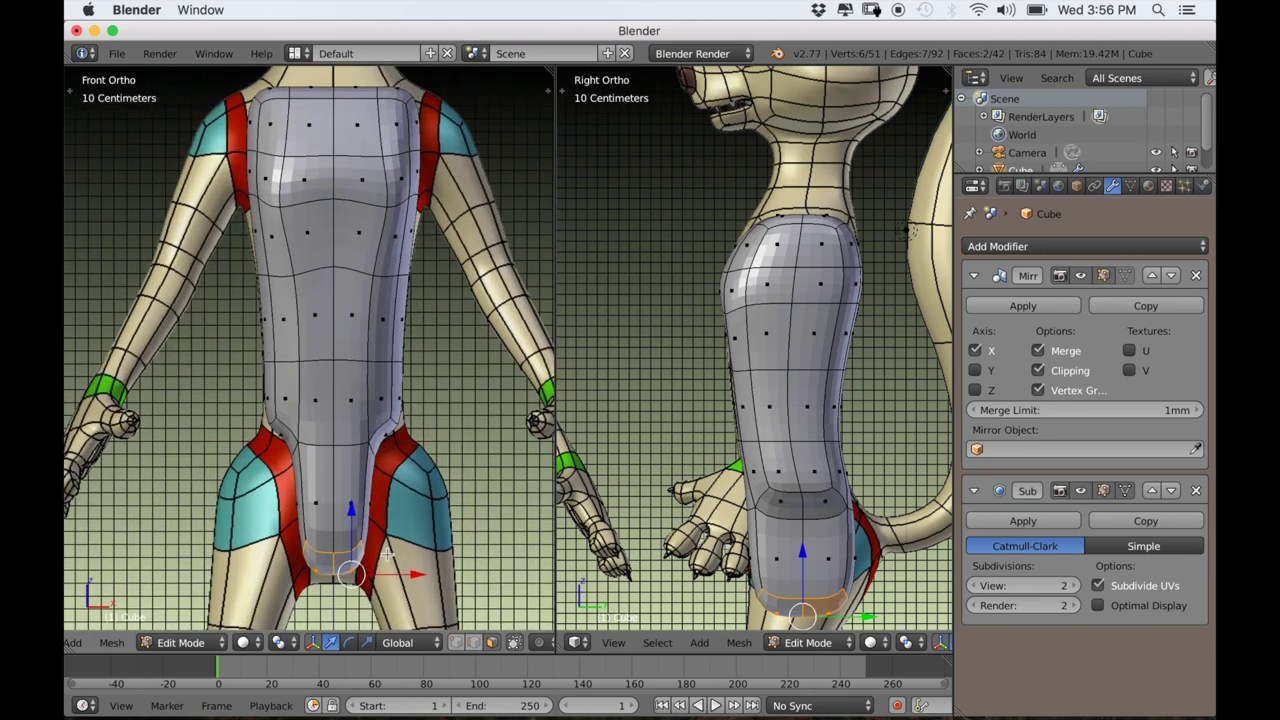
# Move the extruded end faces inward to narrow them and lower them about 4.2 cm.
pyautogui.keyDown('shift'); pyautogui.moveTo(387, 554); pyautogui.dragTo(374, 485, button='middle'); pyautogui.keyUp('shift')
pyautogui.moveTo(404, 508); pyautogui.dragTo(390, 507)
pyautogui.press('g')
pyautogui.press('z')
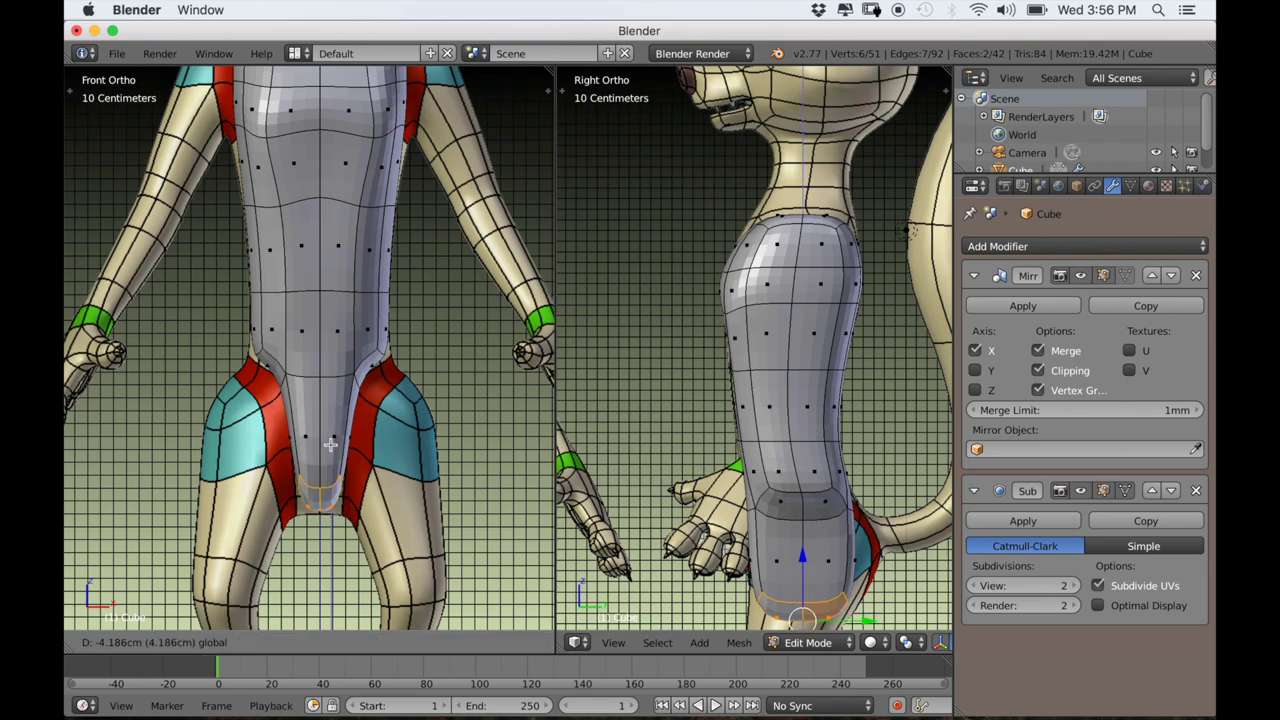
pyautogui.moveTo(330, 445); pyautogui.dragTo(330, 445)
# Add a centred horizontal edge loop around the extruded pelvis section.
pyautogui.keyDown('shift'); pyautogui.moveTo(765, 600); pyautogui.dragTo(717, 487, button='middle'); pyautogui.keyUp('shift')
pyautogui.scroll(1, 717, 510)
pyautogui.keyDown('shift'); pyautogui.moveTo(717, 531); pyautogui.dragTo(674, 458, button='middle'); pyautogui.keyUp('shift')
pyautogui.hotkey('ctrl', 'r')
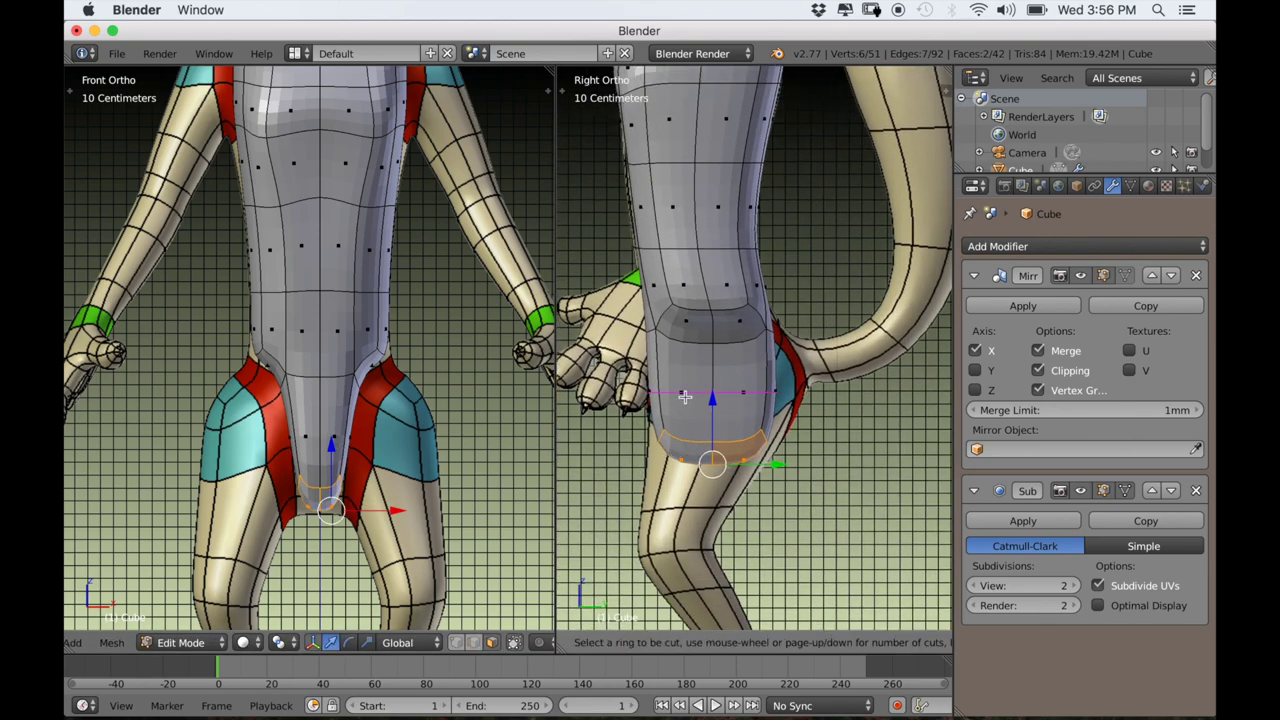
pyautogui.click(684, 397)
pyautogui.rightClick(683, 397)
# Select the front bottom edge of the pelvis section and slide it upward to slope the underside.
pyautogui.rightClick(664, 453)
pyautogui.scroll(5, 355, 487)
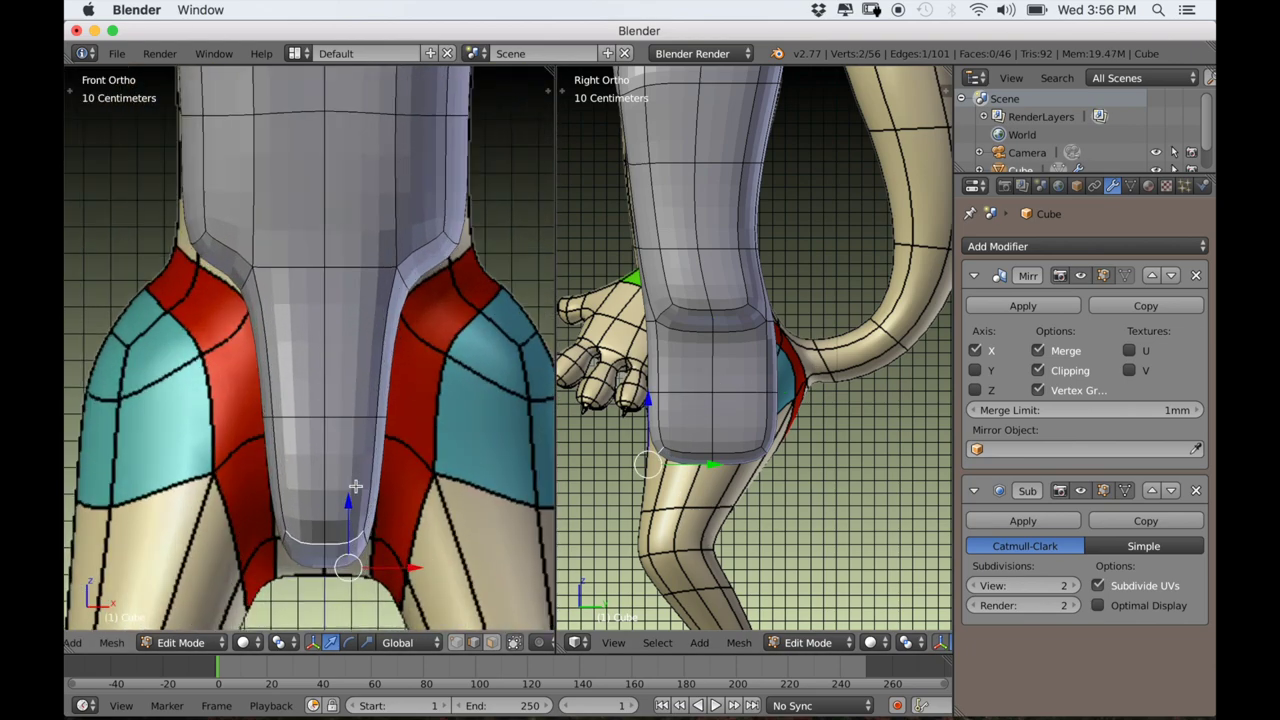
pyautogui.keyDown('shift'); pyautogui.moveTo(355, 487); pyautogui.dragTo(357, 392, button='middle'); pyautogui.keyUp('shift')
pyautogui.press('g')
pyautogui.press('z')
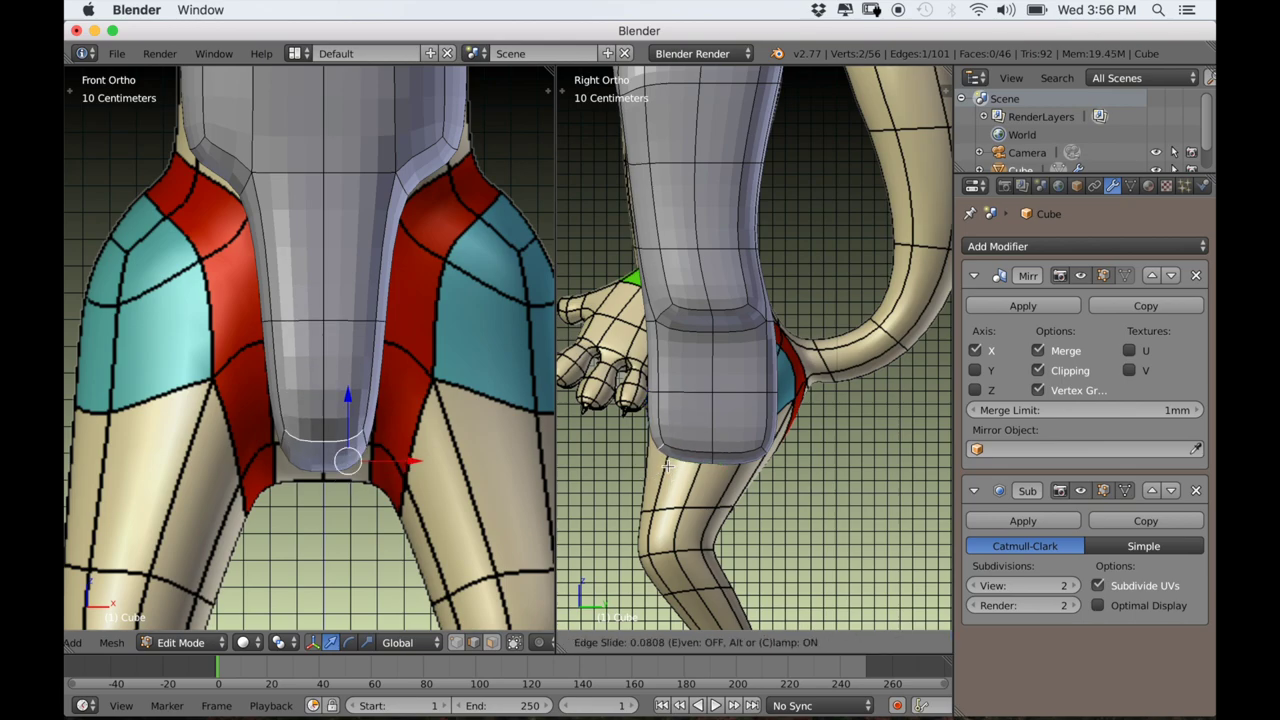
pyautogui.click(685, 463)
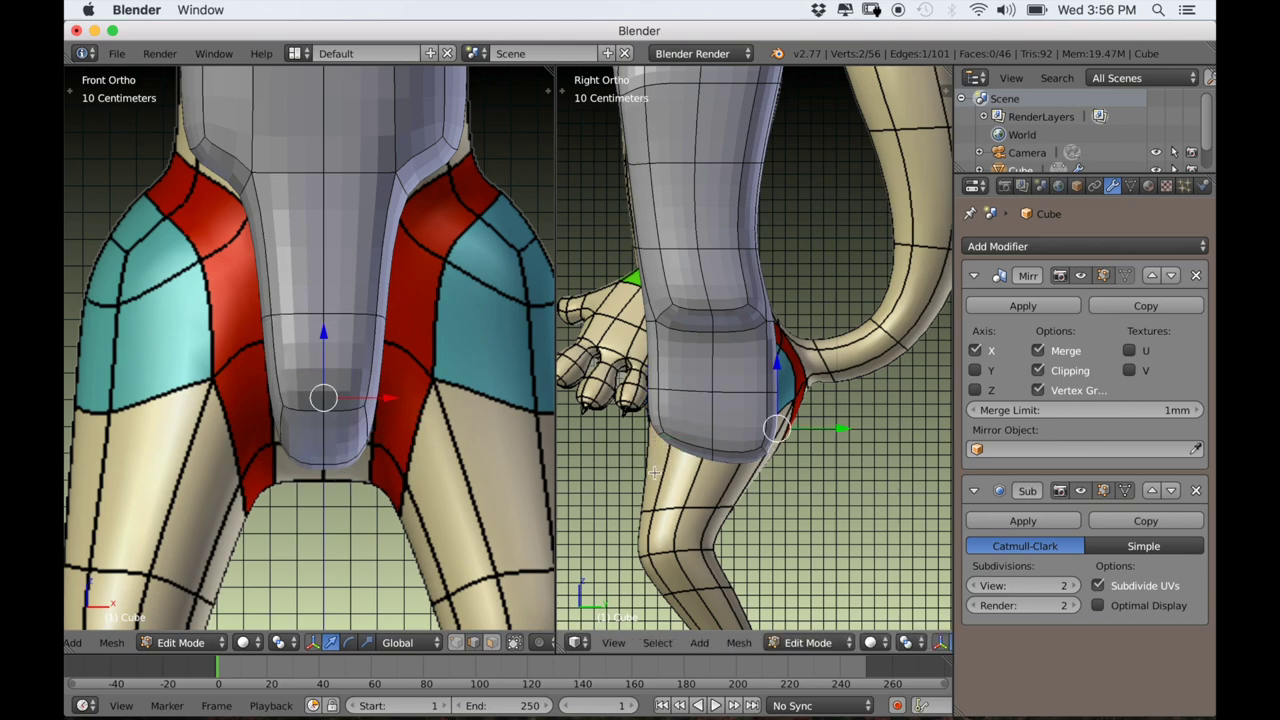
# Select the rear bottom edge of the pelvis section and move it to shape the back of the underside.
pyautogui.scroll(-1, 470, 415)
pyautogui.moveTo(470, 412); pyautogui.dragTo(319, 401, button='middle')
pyautogui.rightClick(363, 422)
pyautogui.scroll(2, 431, 460)
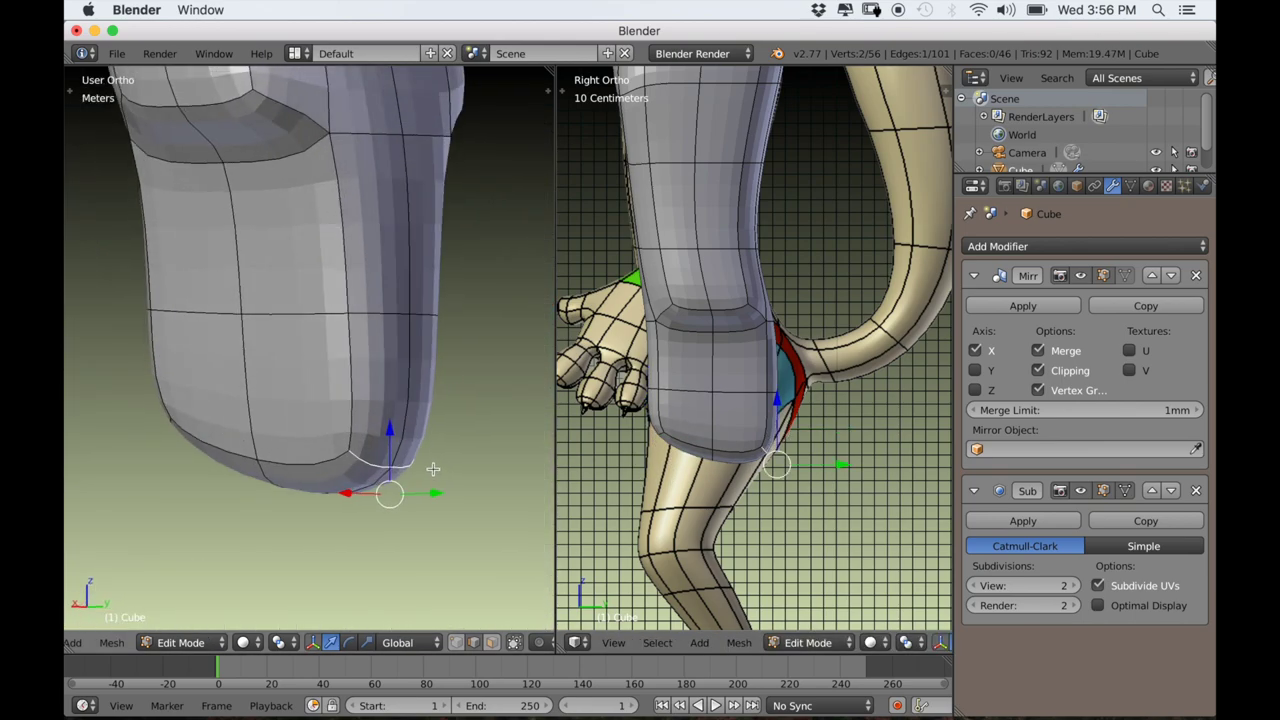
pyautogui.moveTo(433, 464); pyautogui.dragTo(388, 452, button='middle')
pyautogui.scroll(2, 815, 497)
pyautogui.press('g')
pyautogui.click(801, 487)
# Move the pelvis's rear middle edge about 34 cm back and 19 cm up, and the rear bottom edge about 6 cm back and 5 cm up.
pyautogui.moveTo(357, 323); pyautogui.dragTo(385, 329, button='middle')
pyautogui.keyDown('shift'); pyautogui.moveTo(385, 329); pyautogui.dragTo(376, 397, button='middle'); pyautogui.keyUp('shift')
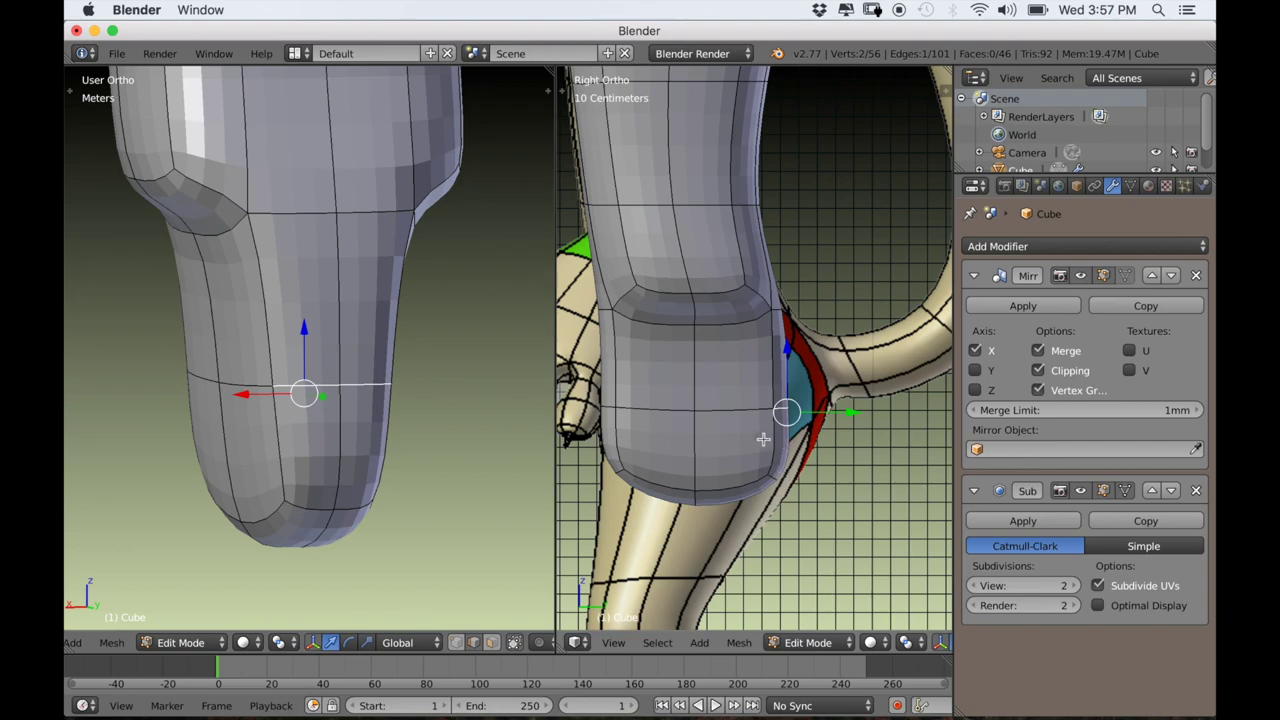
pyautogui.press('g')
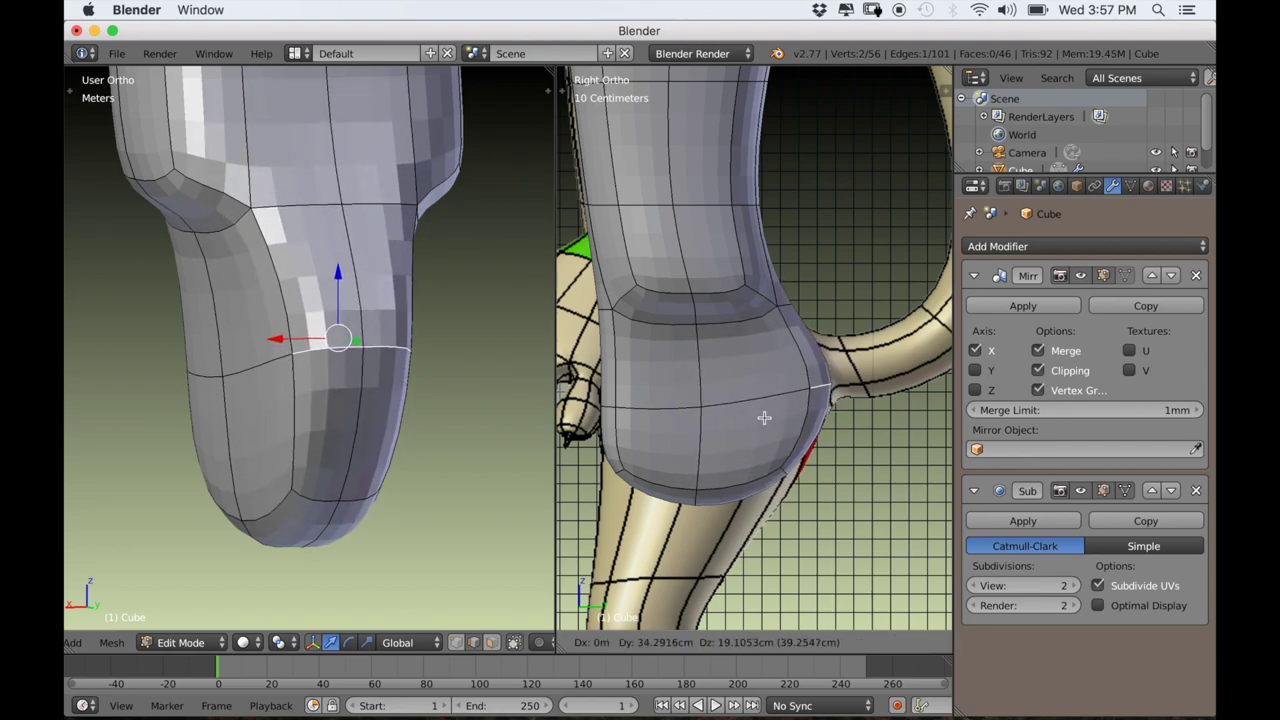
pyautogui.click(764, 418)
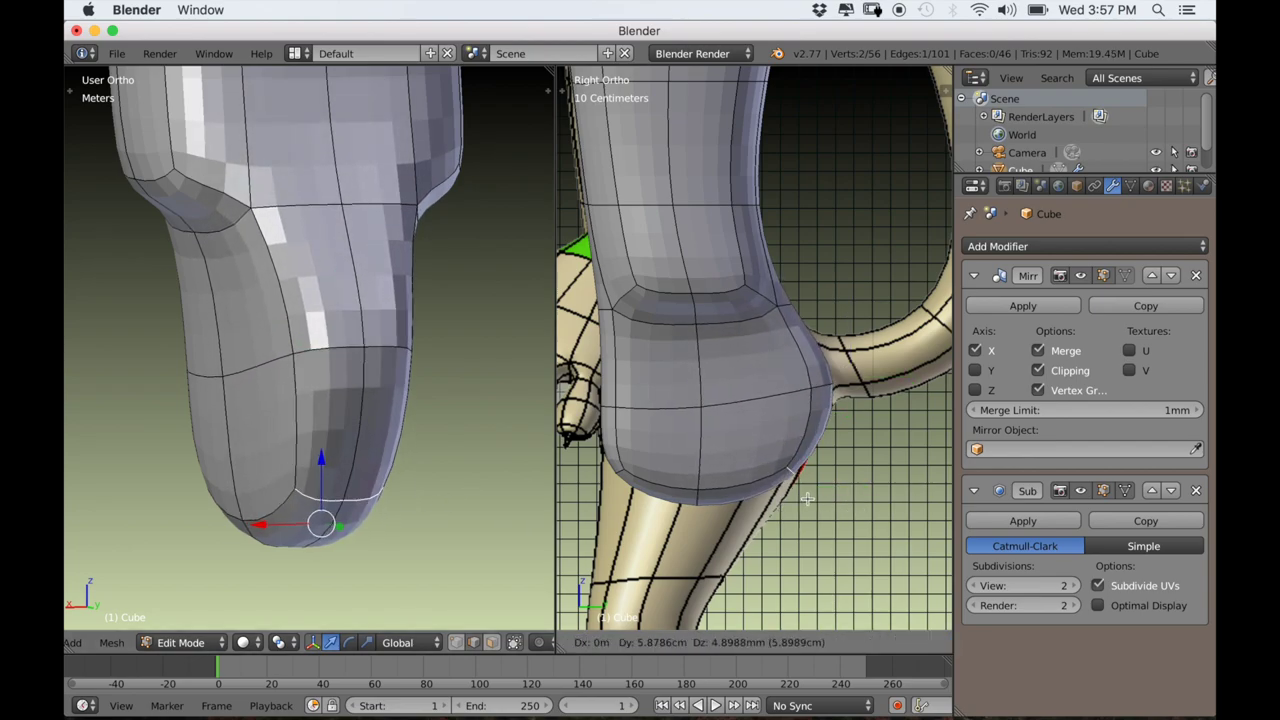
pyautogui.scroll(-5, 664, 530)
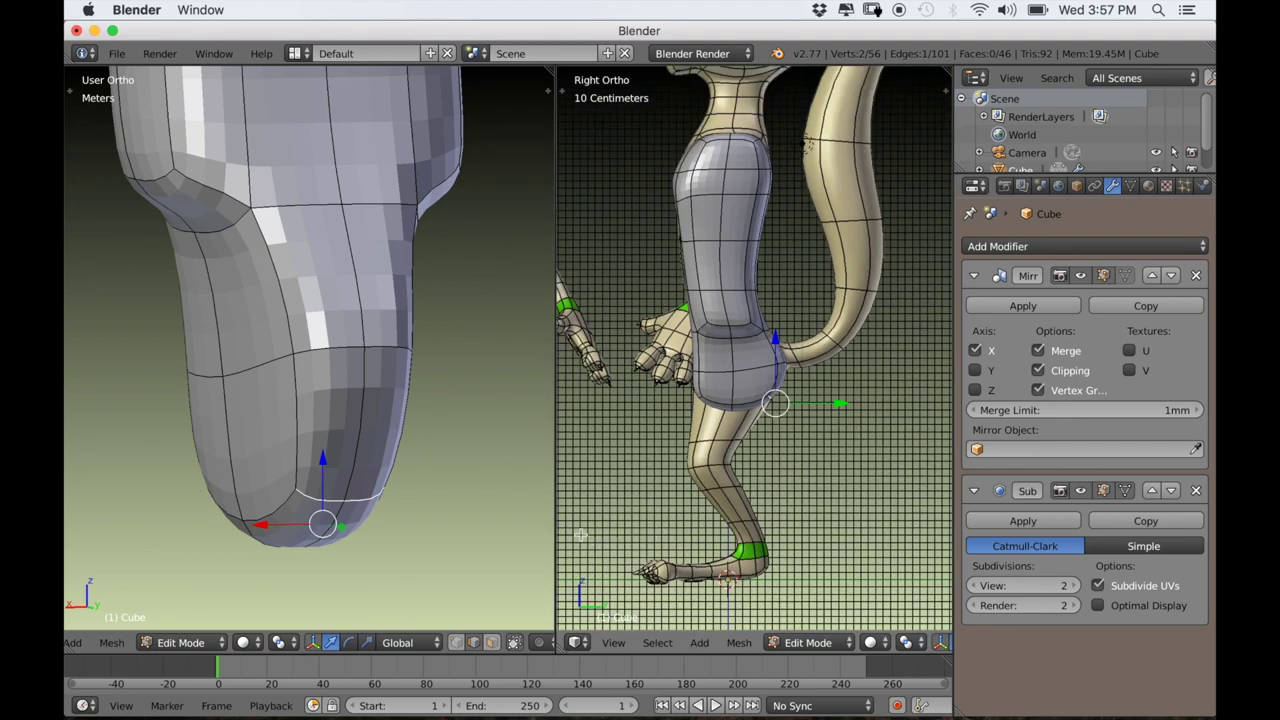
pyautogui.moveTo(177, 383); pyautogui.dragTo(319, 485, button='middle')
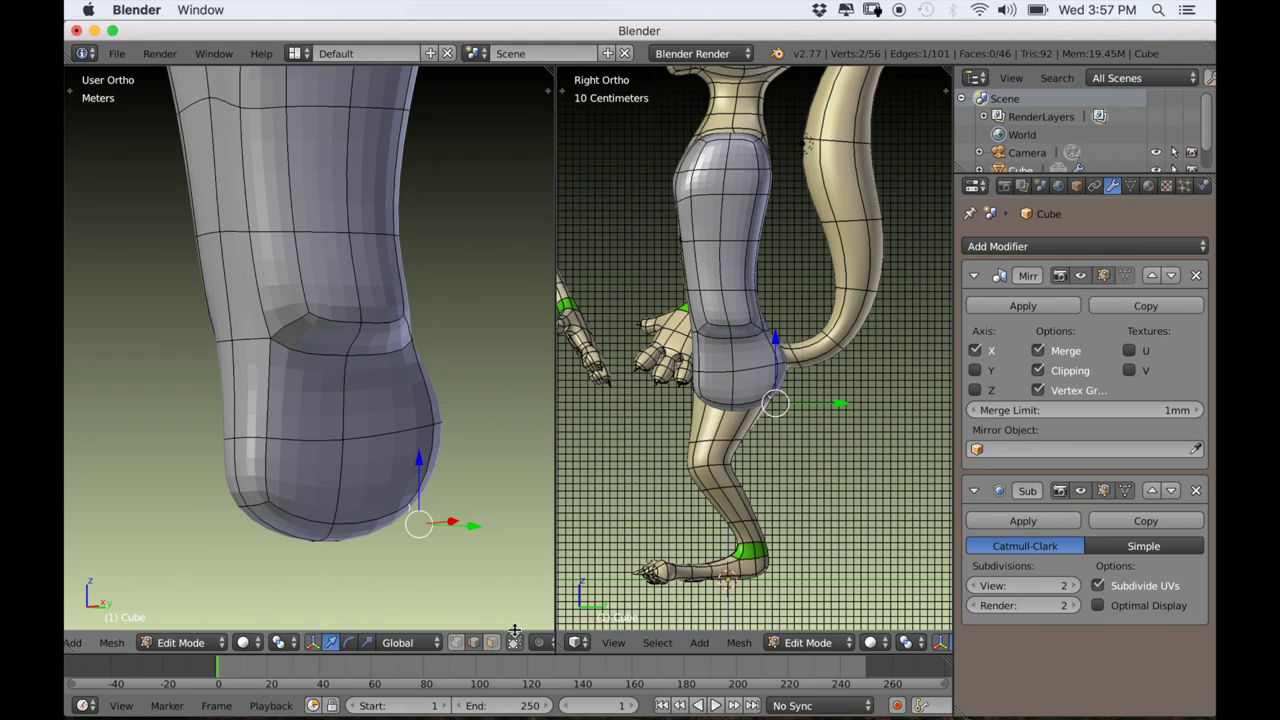
# Select the six faces on the side of the pelvis section and delete them to open the leg hole.
pyautogui.rightClick(320, 492)
pyautogui.keyDown('shift'); pyautogui.rightClick(376, 478); pyautogui.keyUp('shift')
pyautogui.keyDown('shift'); pyautogui.rightClick(296, 394); pyautogui.keyUp('shift')
pyautogui.keyDown('shift'); pyautogui.rightClick(378, 386); pyautogui.keyUp('shift')
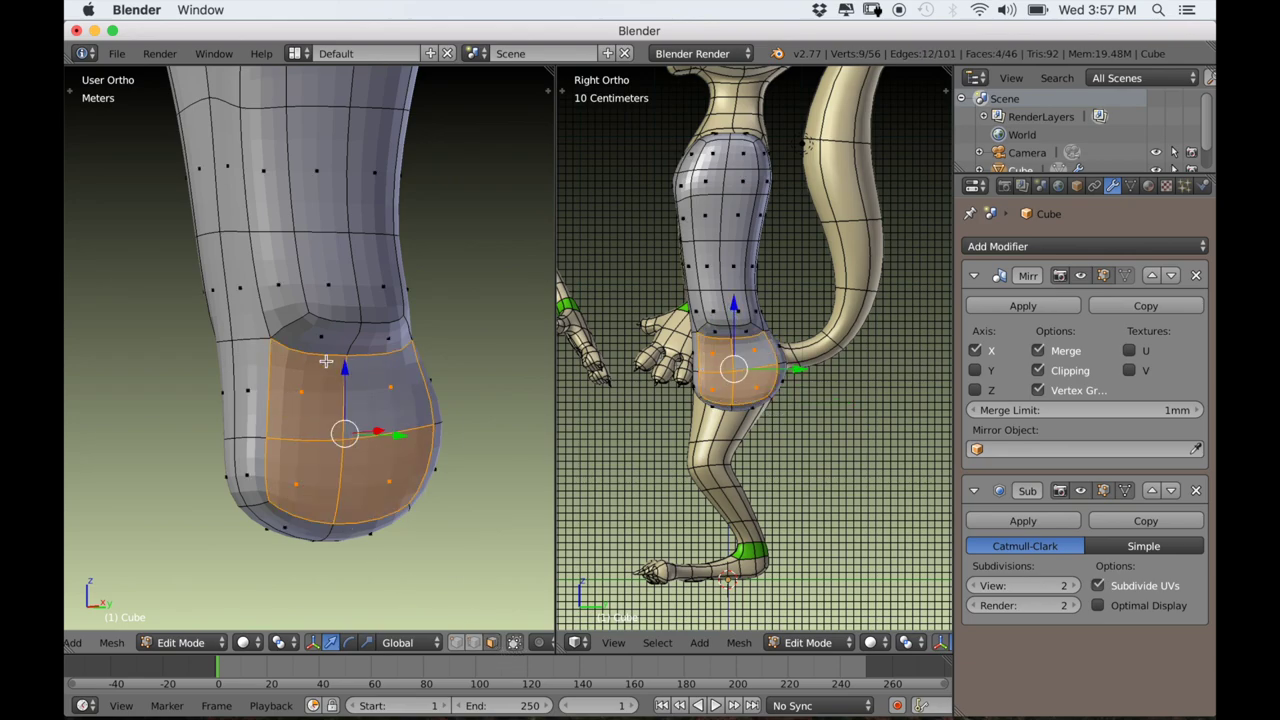
pyautogui.keyDown('shift'); pyautogui.rightClick(312, 347); pyautogui.keyUp('shift')
pyautogui.keyDown('shift'); pyautogui.rightClick(378, 342); pyautogui.keyUp('shift')
pyautogui.press('x')
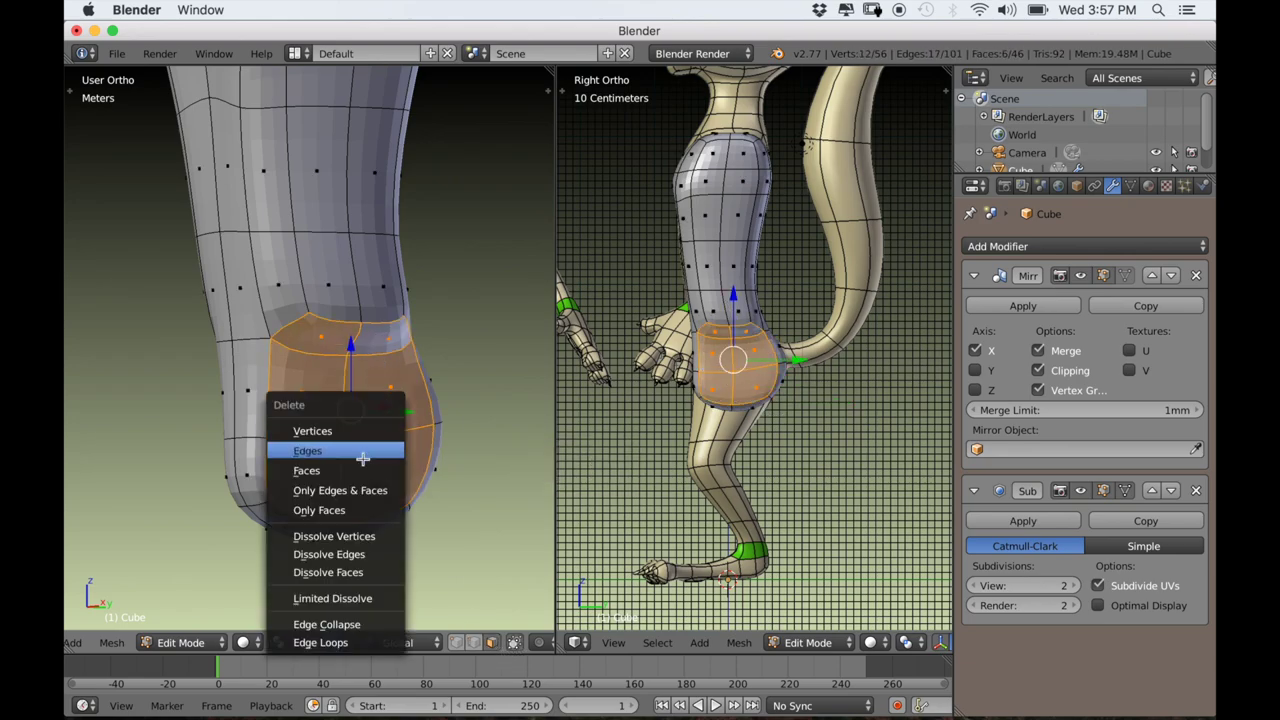
pyautogui.click(362, 458)
# Lower the centre edges along the pelvis underside slightly and adjust the front side edge of the leg opening.
pyautogui.moveTo(357, 466); pyautogui.dragTo(332, 495, button='middle')
pyautogui.click(474, 648)
pyautogui.moveTo(332, 495); pyautogui.dragTo(323, 521)
pyautogui.moveTo(323, 521)
pyautogui.mouseDown(button='middle')
pyautogui.moveTo(310, 505)
pyautogui.moveTo(305, 530)
pyautogui.mouseUp(button='middle')
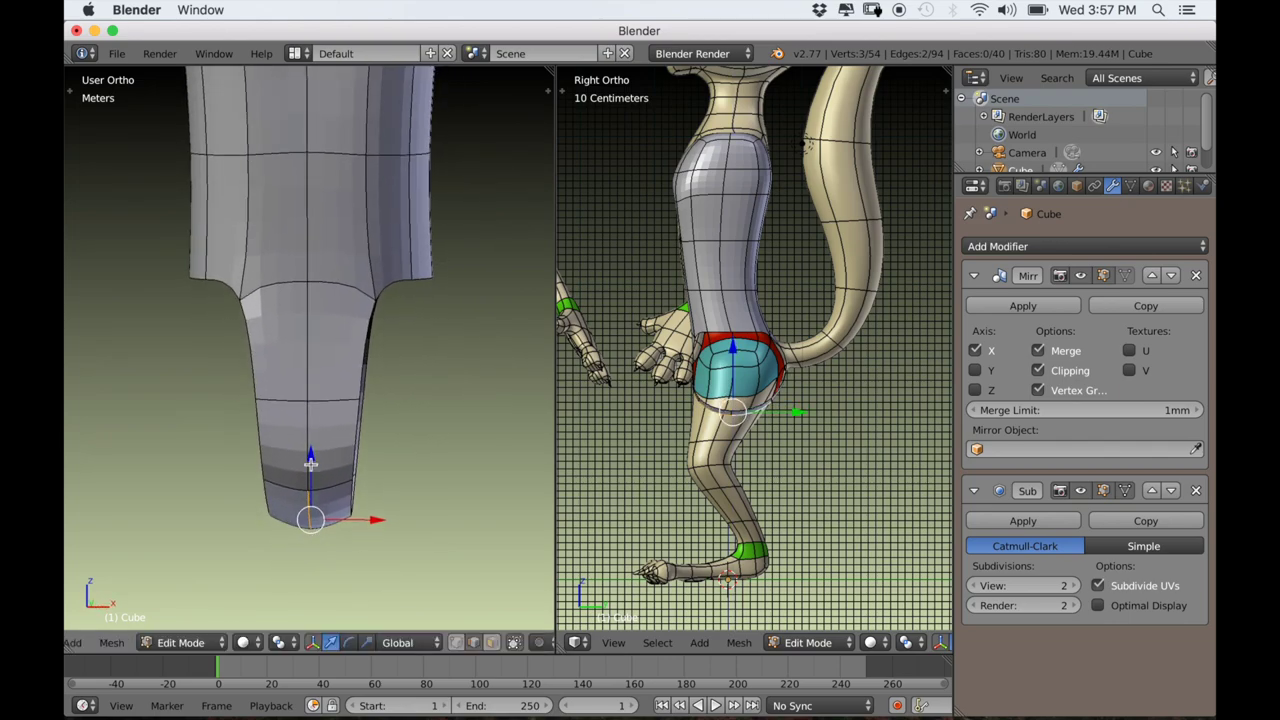
pyautogui.moveTo(310, 461); pyautogui.dragTo(343, 468, button='middle')
pyautogui.rightClick(349, 480)
pyautogui.moveTo(421, 460); pyautogui.dragTo(416, 458)
pyautogui.moveTo(416, 458); pyautogui.dragTo(268, 453, button='middle')
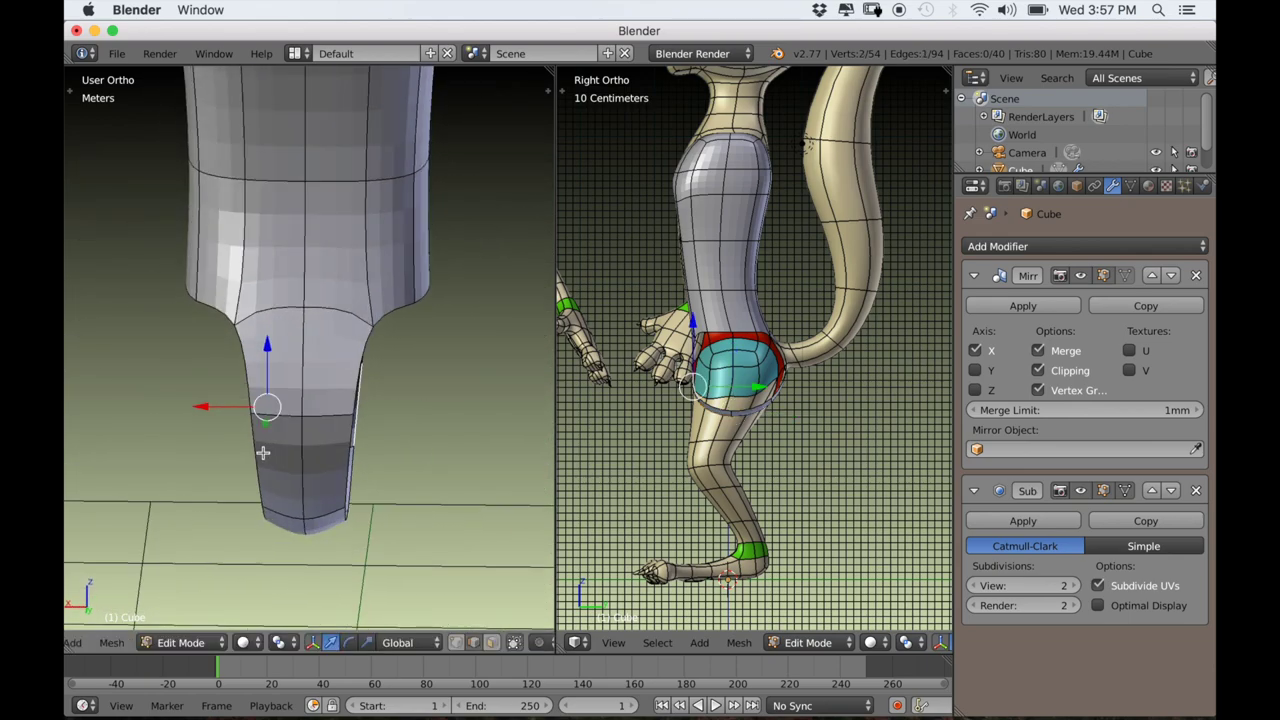
# Rotate the leg opening's rear side edges in back view, move them about 10 cm outward and 2.4 cm down, and nudge the lower edge about 1.2 cm outward.
pyautogui.press('ctrl+KP_1')
pyautogui.moveTo(257, 325); pyautogui.dragTo(333, 455, button='middle')
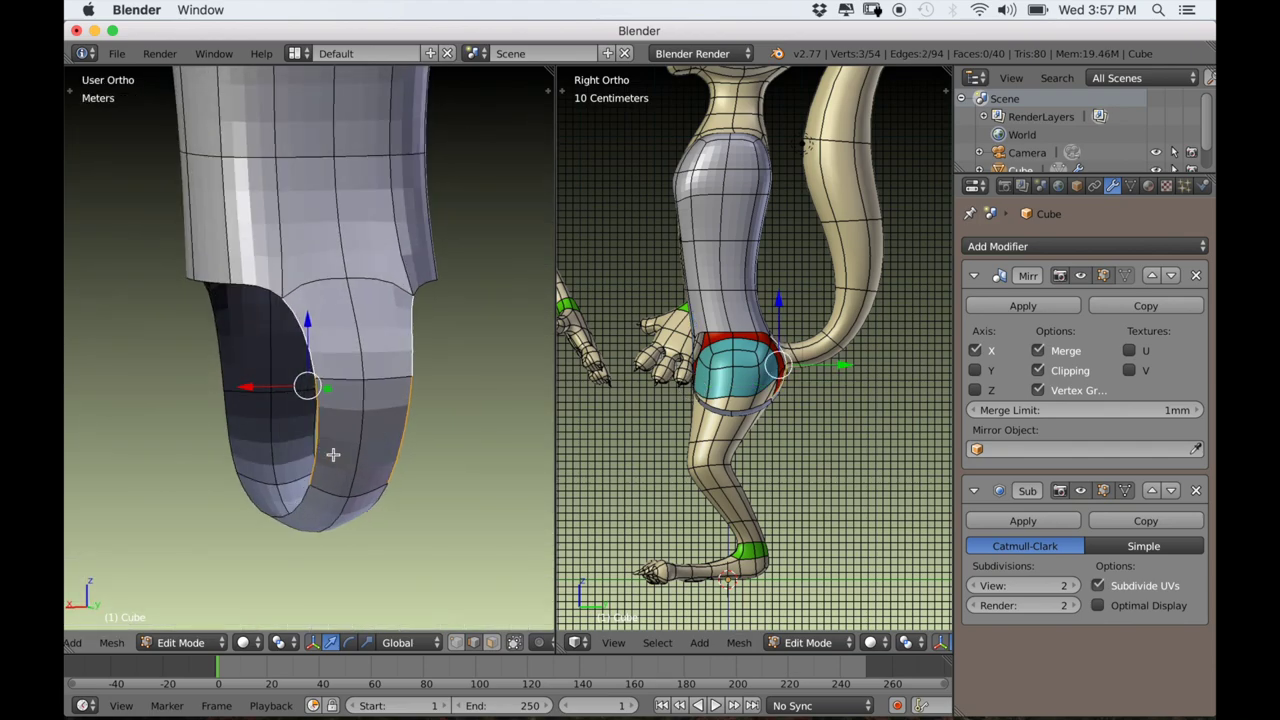
pyautogui.press('ctrl+KP_1')
pyautogui.press('r')
pyautogui.click(400, 458)
pyautogui.press('g')
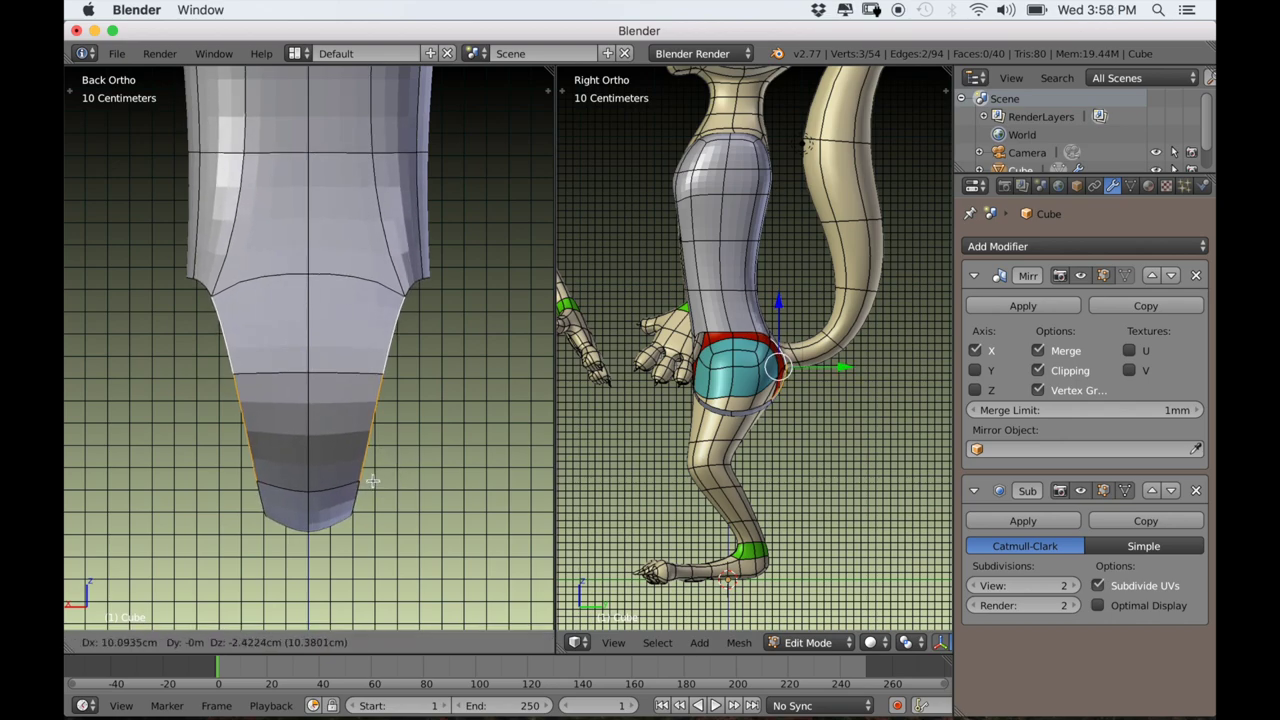
pyautogui.click(372, 483)
pyautogui.press('g')
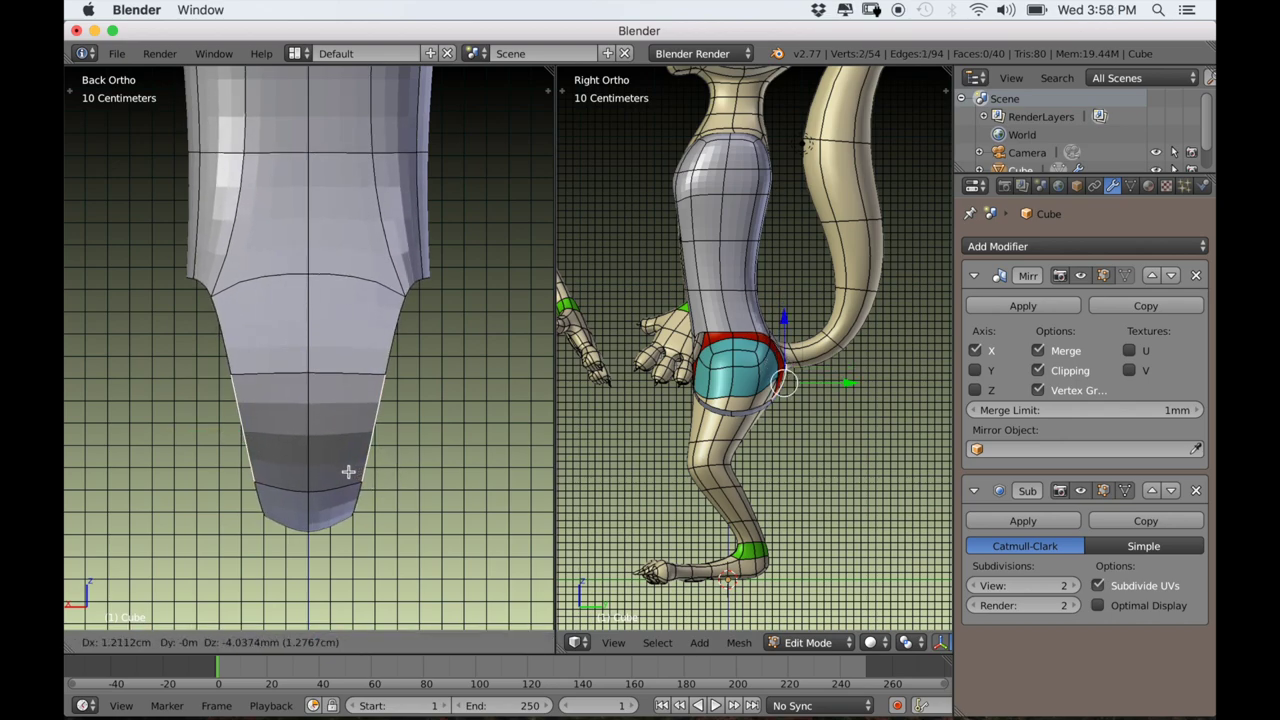
pyautogui.click(340, 471)
# Select the boundary edge loop of the leg opening and extrude it about 9.7 cm outward and 8.5 cm down in front view.
pyautogui.moveTo(342, 468); pyautogui.dragTo(306, 529, button='middle')
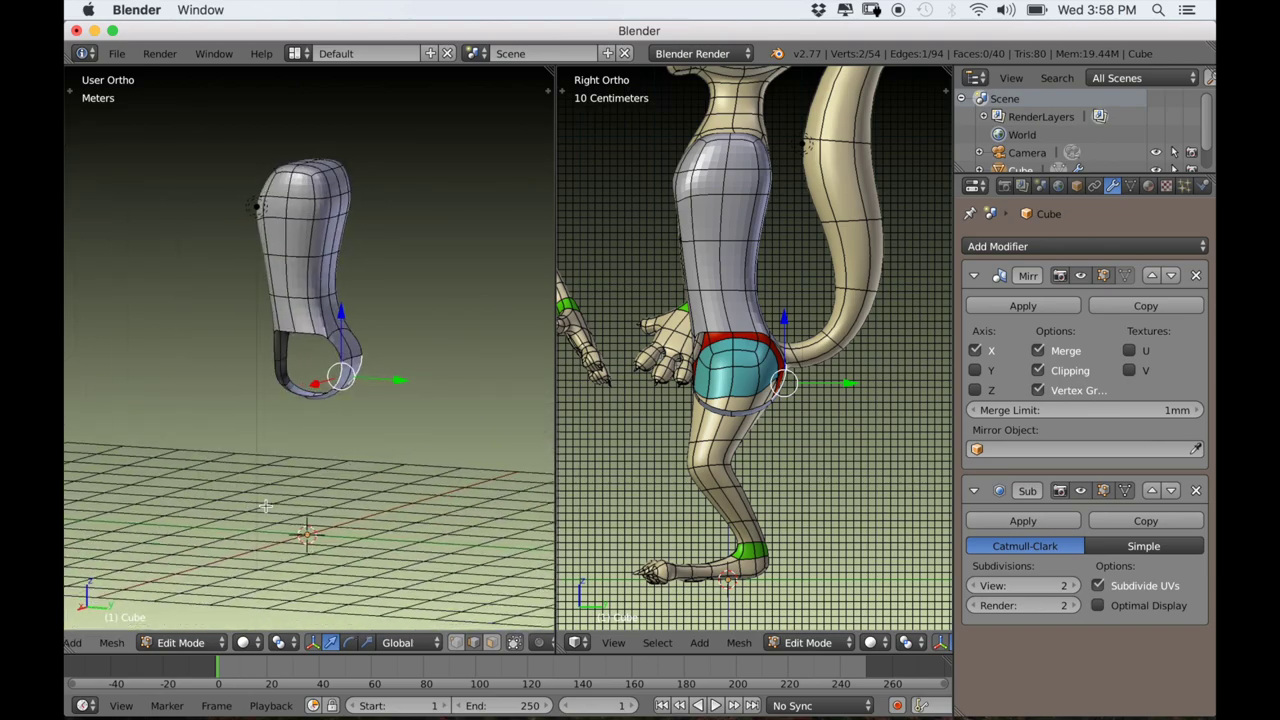
pyautogui.scroll(5, 250, 520)
pyautogui.keyDown('alt'); pyautogui.rightClick(272, 325); pyautogui.keyUp('alt')
pyautogui.scroll(-3, 286, 391)
pyautogui.moveTo(286, 391); pyautogui.dragTo(345, 375, button='middle')
pyautogui.scroll(2, 265, 334)
pyautogui.keyDown('alt'); pyautogui.rightClick(301, 318); pyautogui.keyUp('alt')
pyautogui.moveTo(300, 318); pyautogui.dragTo(371, 434, button='middle')
pyautogui.press('KP_1')
pyautogui.press('z')
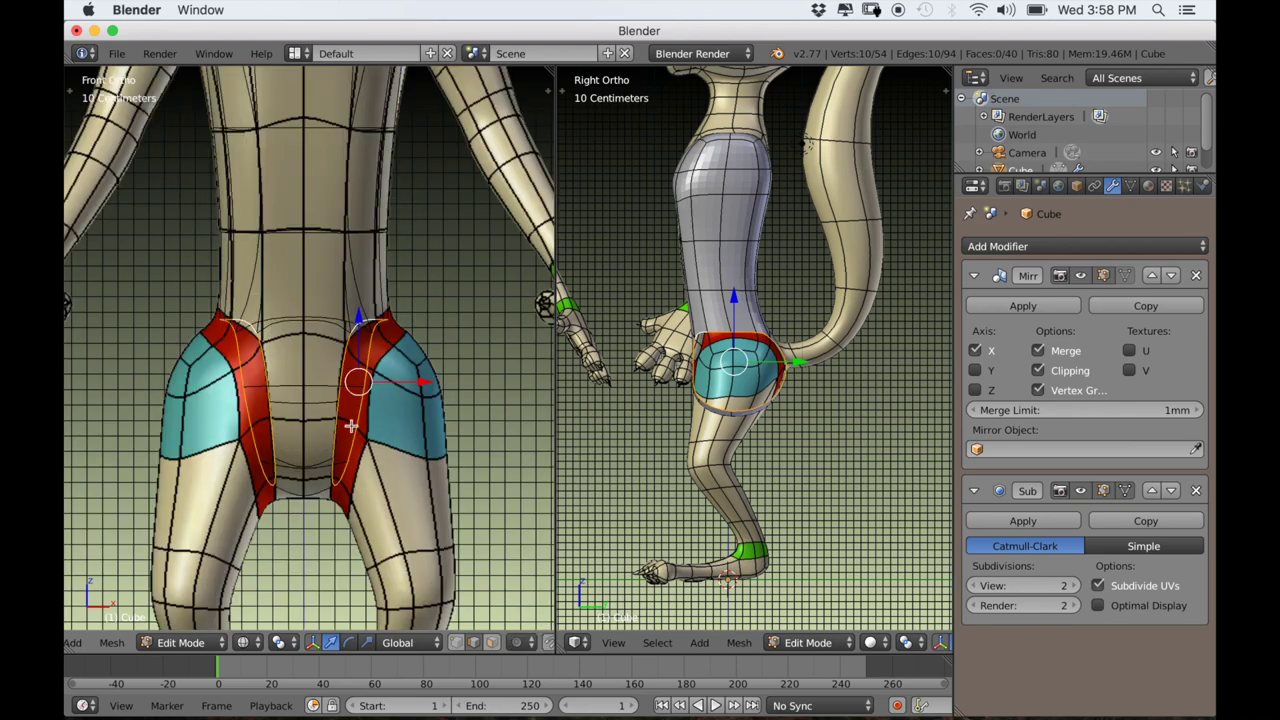
pyautogui.scroll(-6, 400, 332)
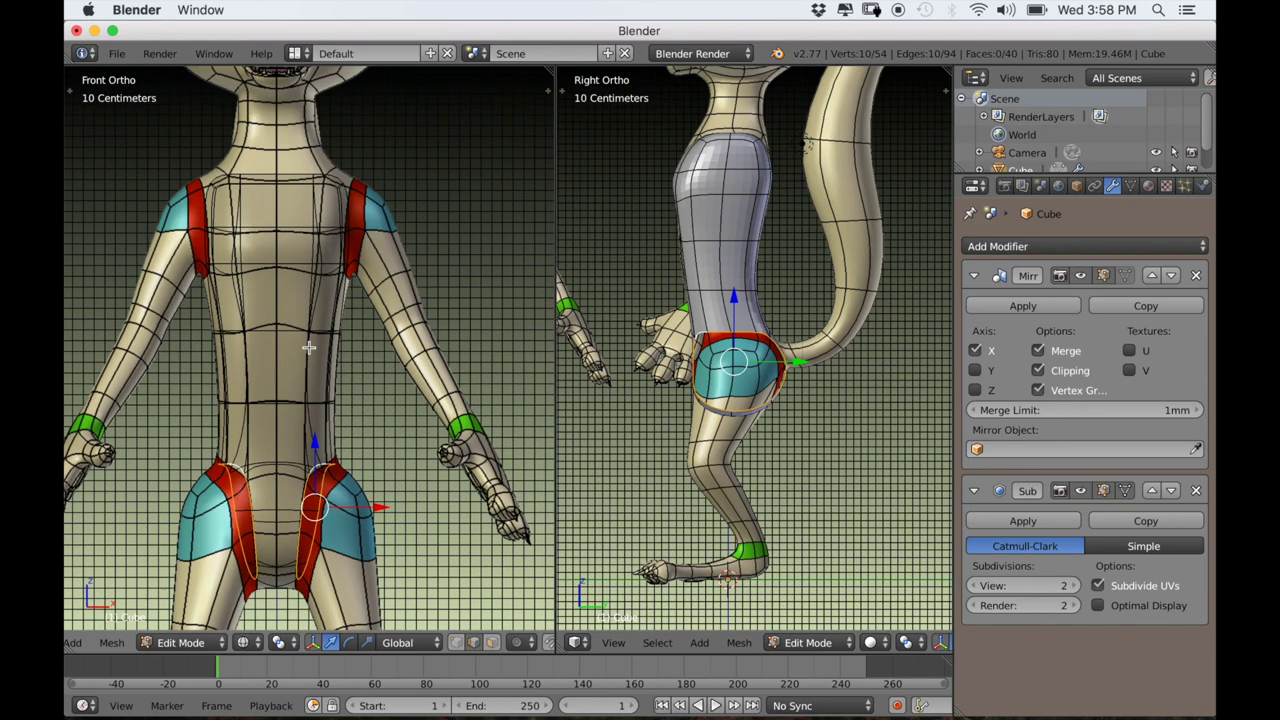
pyautogui.scroll(8, 352, 398)
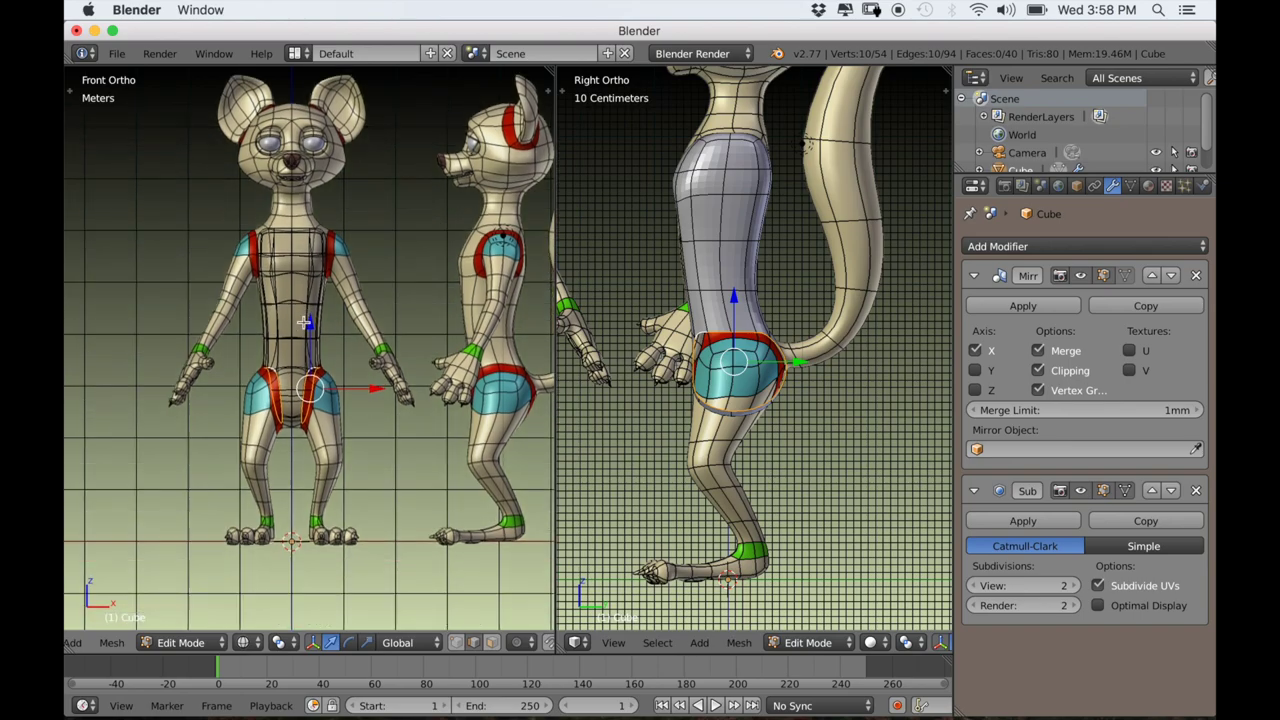
pyautogui.keyDown('shift'); pyautogui.moveTo(314, 377); pyautogui.dragTo(390, 393, button='middle'); pyautogui.keyUp('shift')
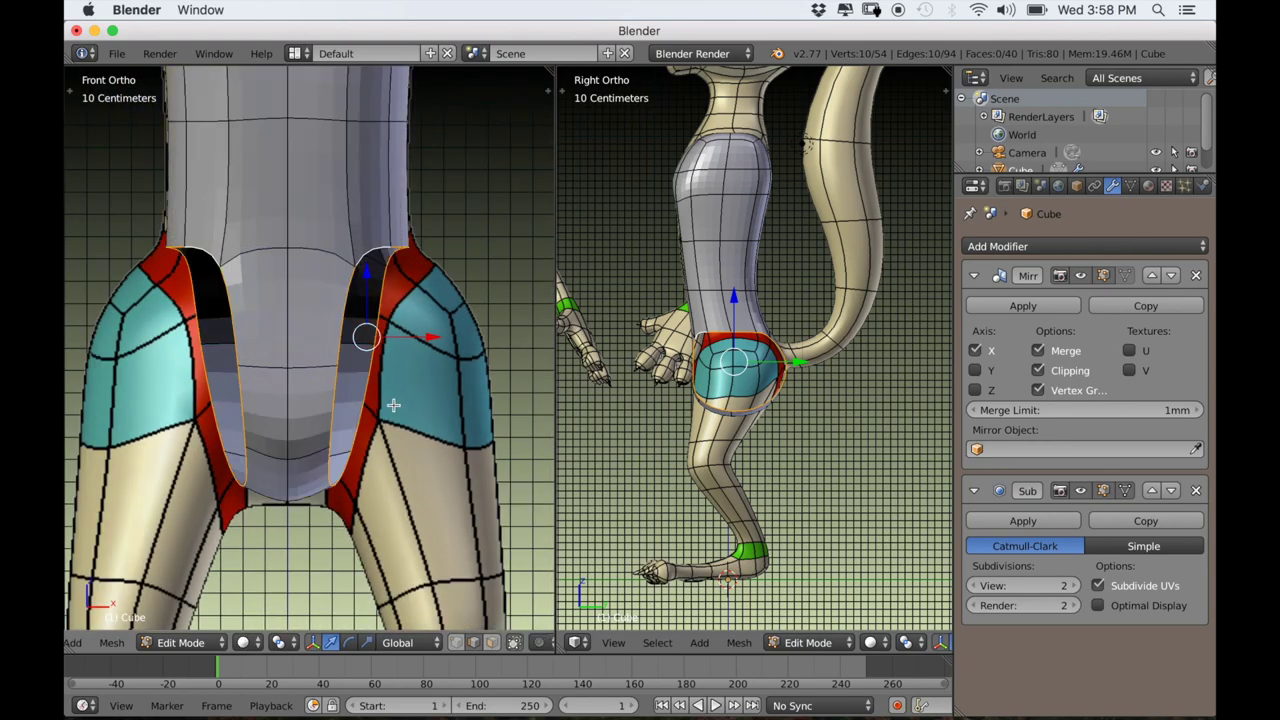
pyautogui.press('e')
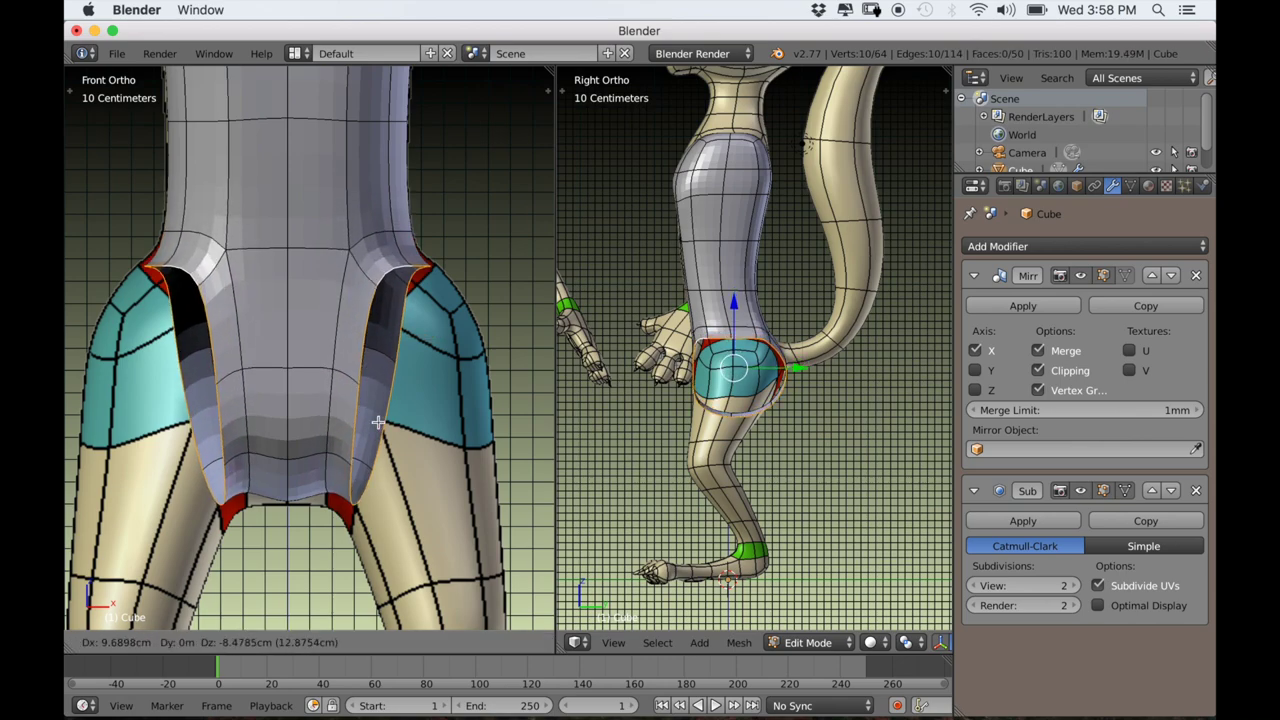
pyautogui.click(378, 422)
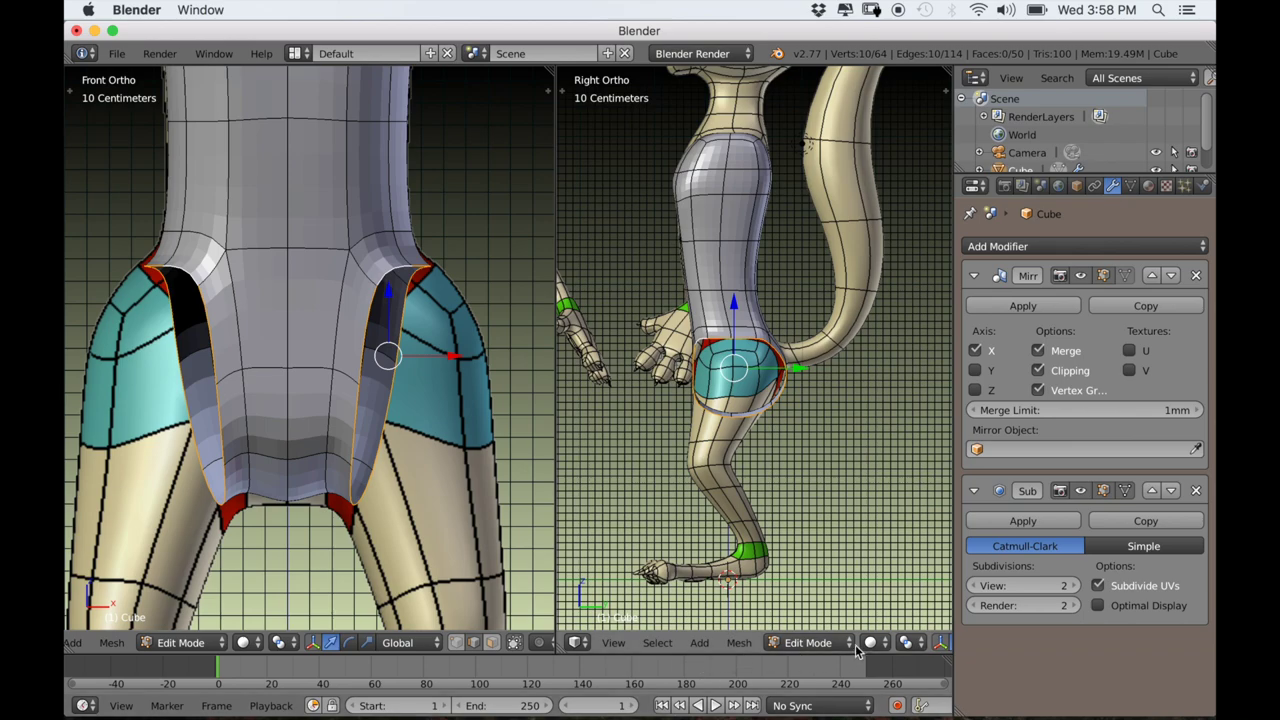
# Select the four lowest faces along the pelvis underside and move them about 5.2 cm down along Z.
pyautogui.click(491, 644)
pyautogui.moveTo(250, 575); pyautogui.dragTo(177, 475, button='middle')
pyautogui.rightClick(234, 498)
pyautogui.keyDown('shift'); pyautogui.rightClick(238, 425); pyautogui.keyUp('shift')
pyautogui.keyDown('shift'); pyautogui.rightClick(264, 418); pyautogui.keyUp('shift')
pyautogui.keyDown('shift'); pyautogui.rightClick(274, 468); pyautogui.keyUp('shift')
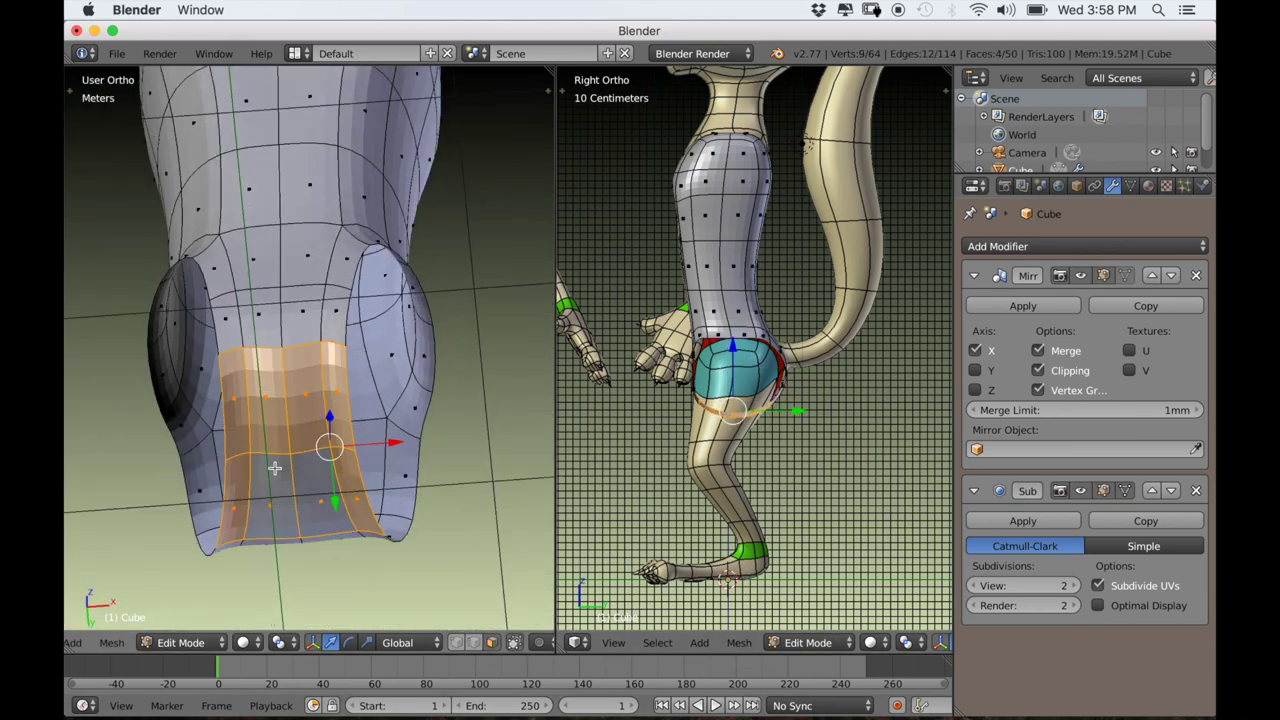
pyautogui.press('KP_1')
pyautogui.press('g')
pyautogui.press('z')
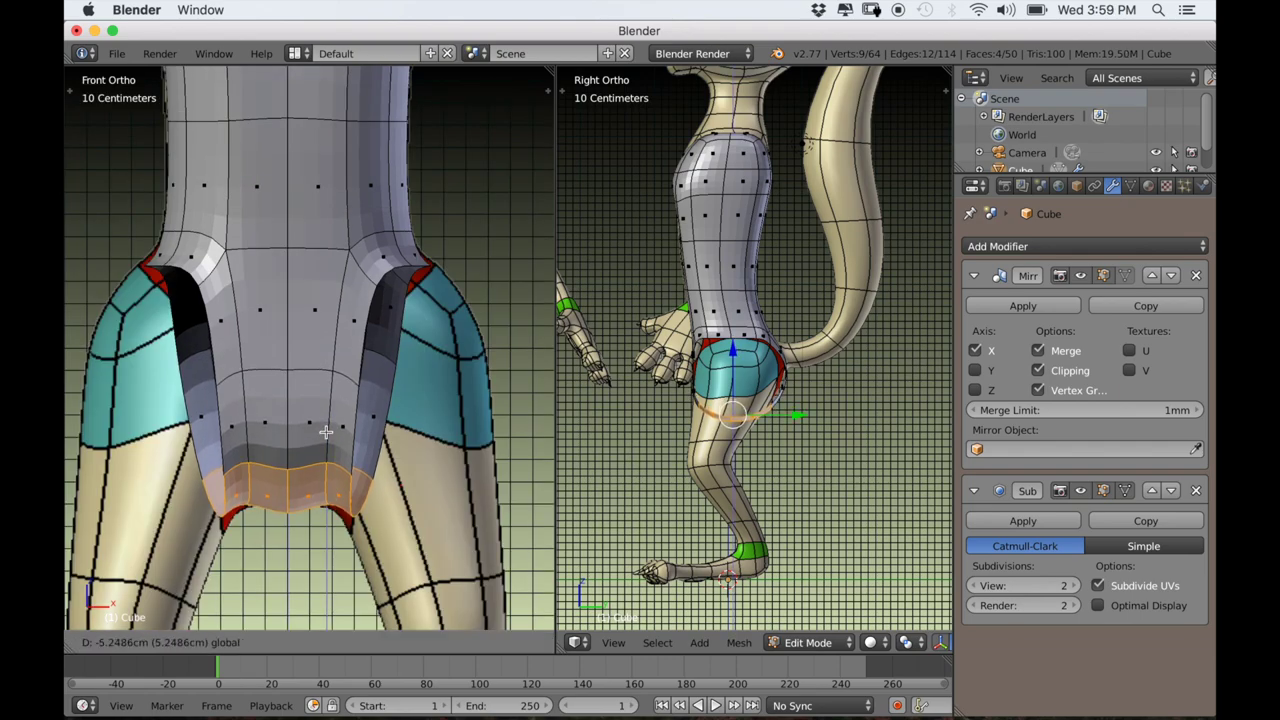
pyautogui.click(326, 432)
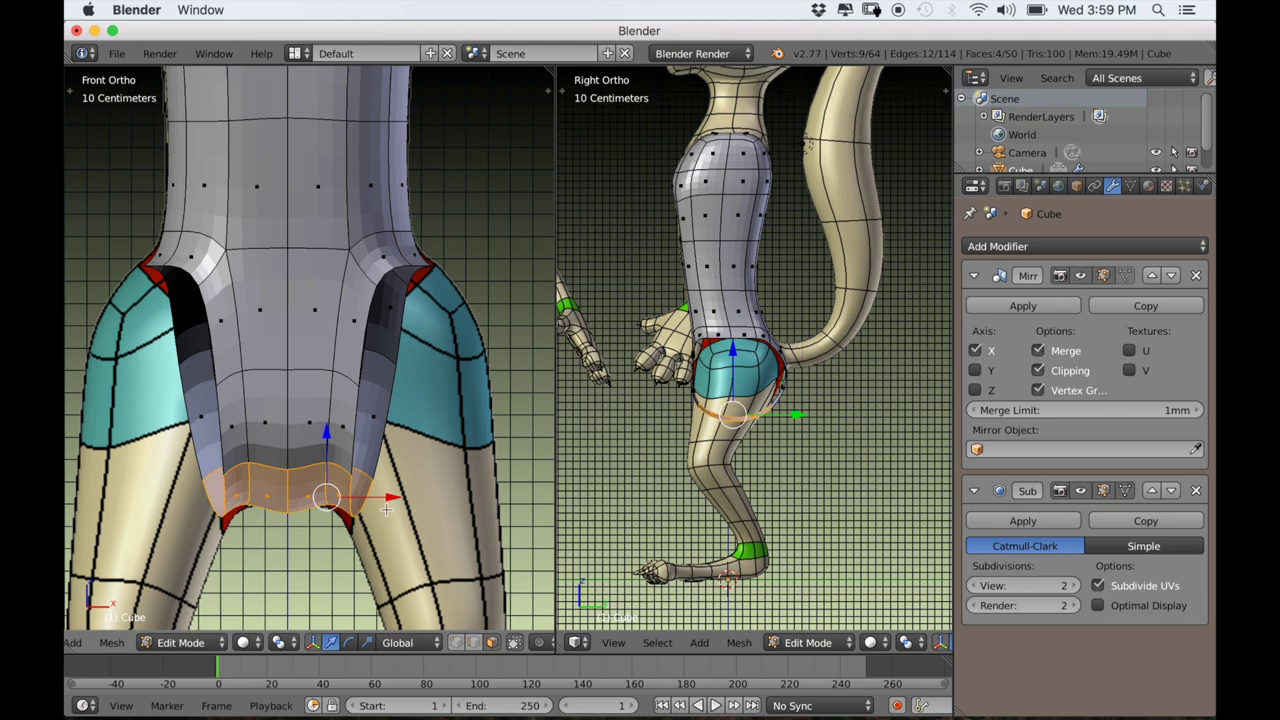
# Select the four upper side faces of the torso and move them about 10 cm back and 3.4 cm down over the reference shoulder.
pyautogui.scroll(-1, 422, 535)
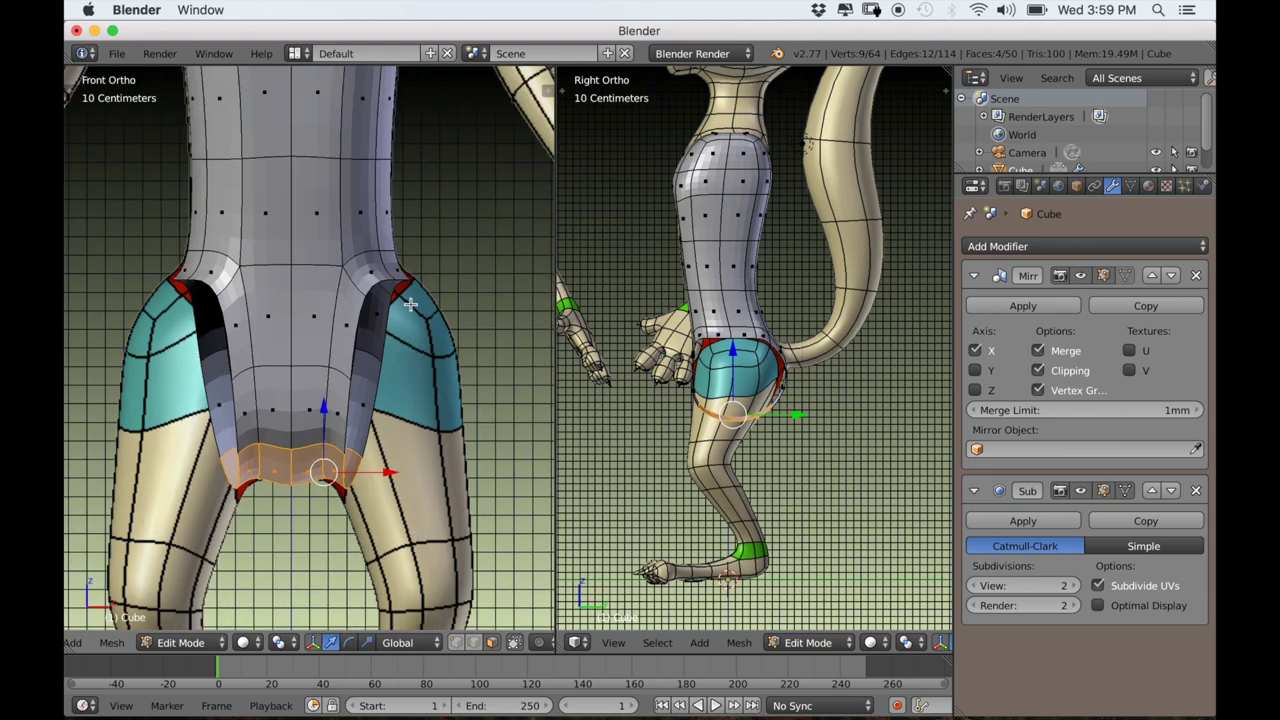
pyautogui.keyDown('shift'); pyautogui.moveTo(442, 414); pyautogui.dragTo(428, 453, button='middle'); pyautogui.keyUp('shift')
pyautogui.scroll(-3, 425, 597)
pyautogui.keyDown('shift'); pyautogui.moveTo(423, 402); pyautogui.dragTo(329, 545, button='middle'); pyautogui.keyUp('shift')
pyautogui.press('KP_Divide')
pyautogui.rightClick(288, 254)
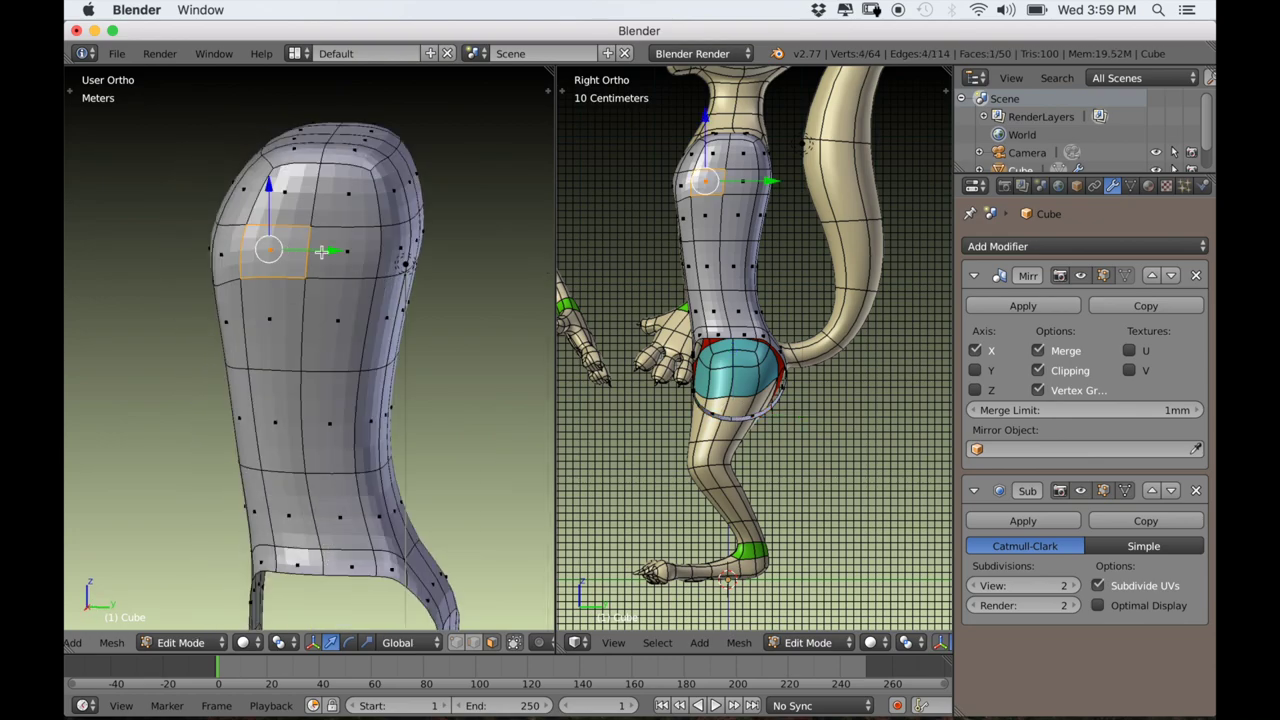
pyautogui.keyDown('shift'); pyautogui.rightClick(339, 237); pyautogui.keyUp('shift')
pyautogui.keyDown('shift'); pyautogui.rightClick(301, 200); pyautogui.keyUp('shift')
pyautogui.keyDown('shift'); pyautogui.rightClick(339, 198); pyautogui.keyUp('shift')
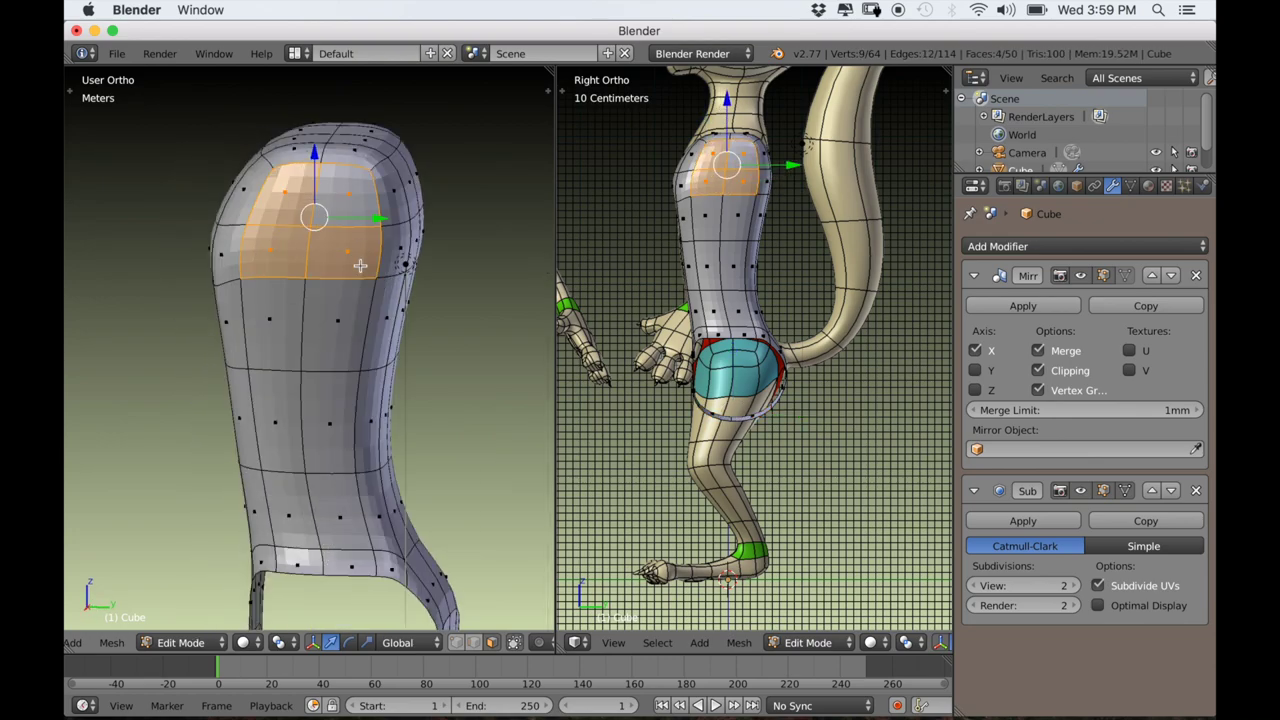
pyautogui.moveTo(371, 302); pyautogui.dragTo(385, 407, button='middle')
pyautogui.press('KP_1')
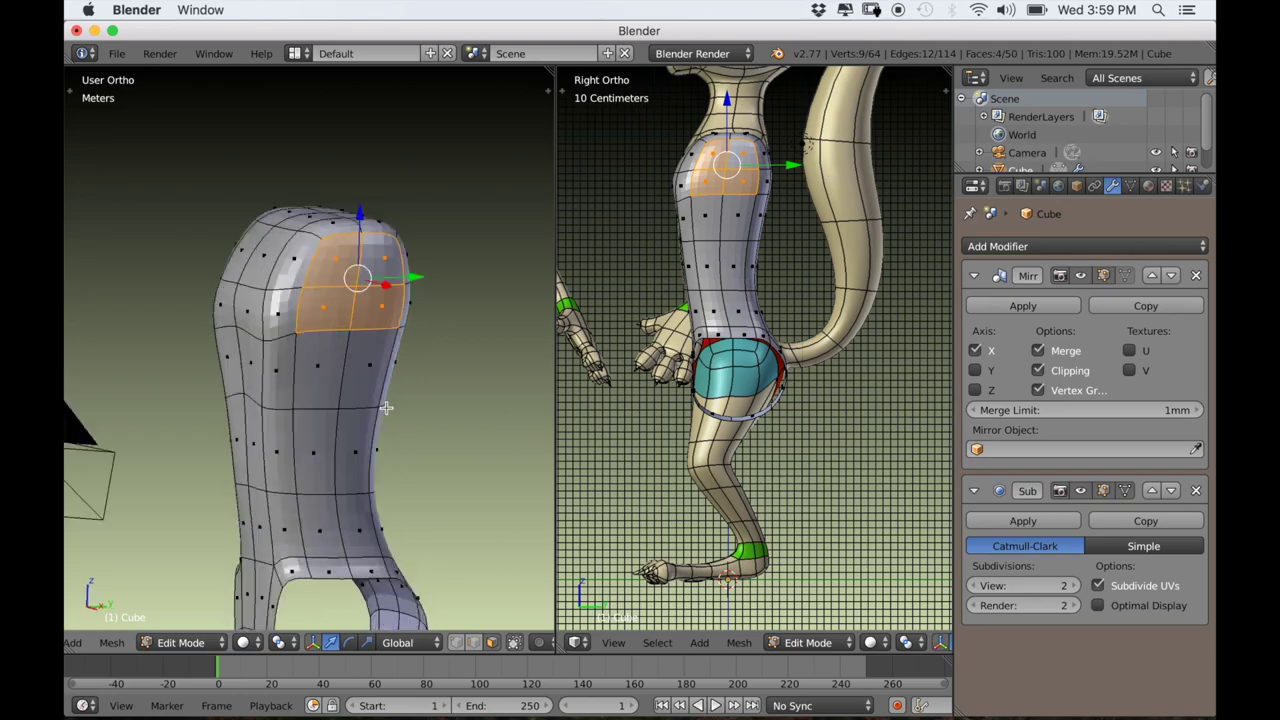
pyautogui.scroll(-1, 417, 386)
pyautogui.keyDown('shift'); pyautogui.moveTo(392, 386); pyautogui.dragTo(388, 441, button='middle'); pyautogui.keyUp('shift')
pyautogui.scroll(-1, 807, 371)
pyautogui.keyDown('shift'); pyautogui.moveTo(808, 392); pyautogui.dragTo(805, 489, button='middle'); pyautogui.keyUp('shift')
pyautogui.scroll(5, 805, 489)
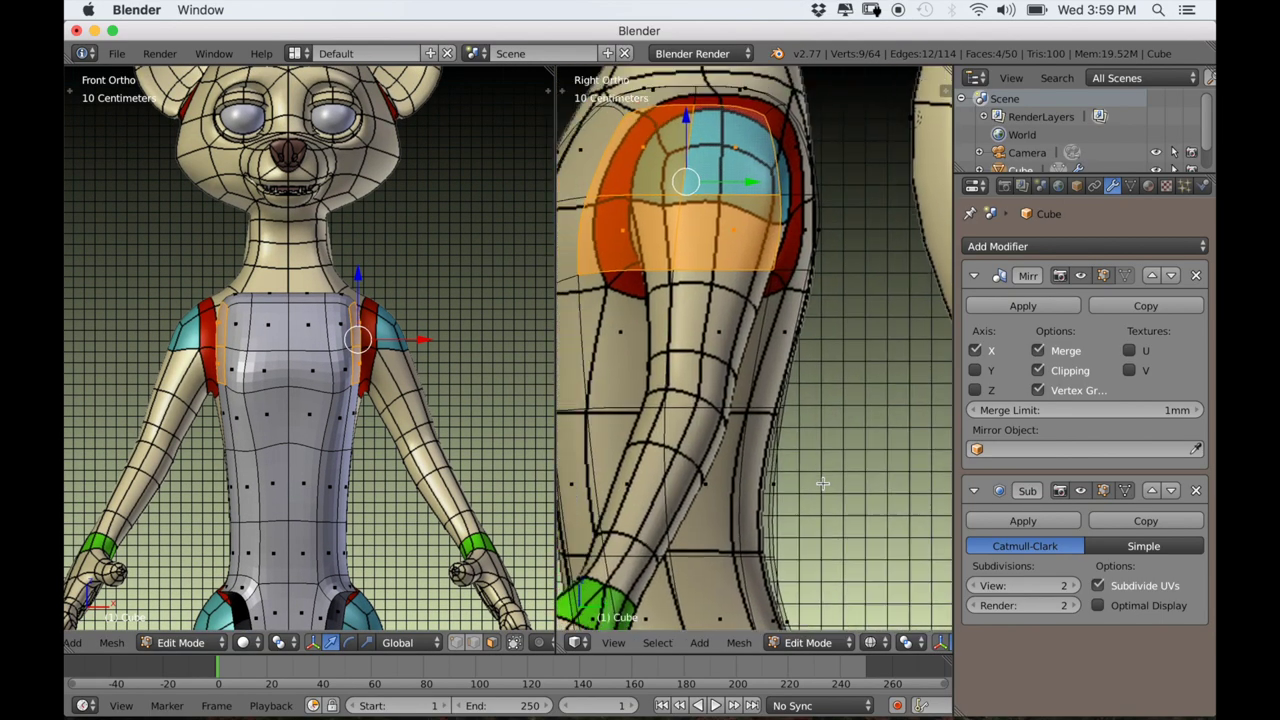
pyautogui.press('g')
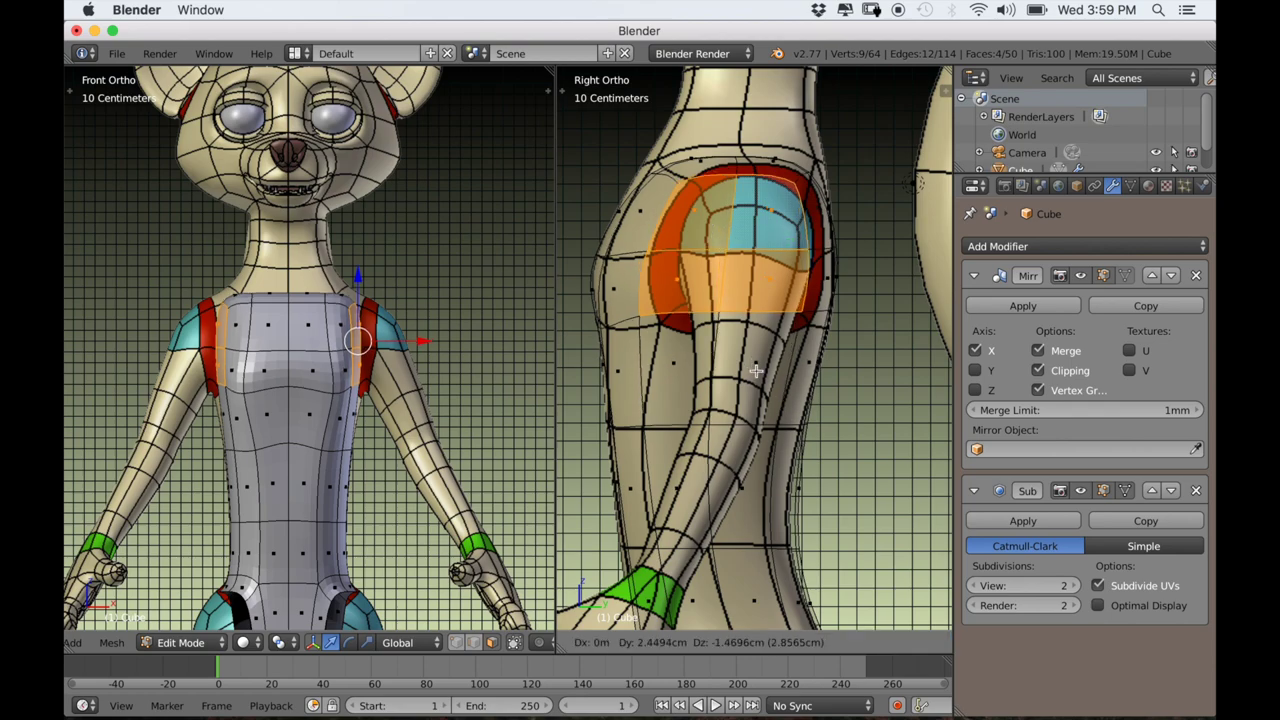
pyautogui.click(766, 372)
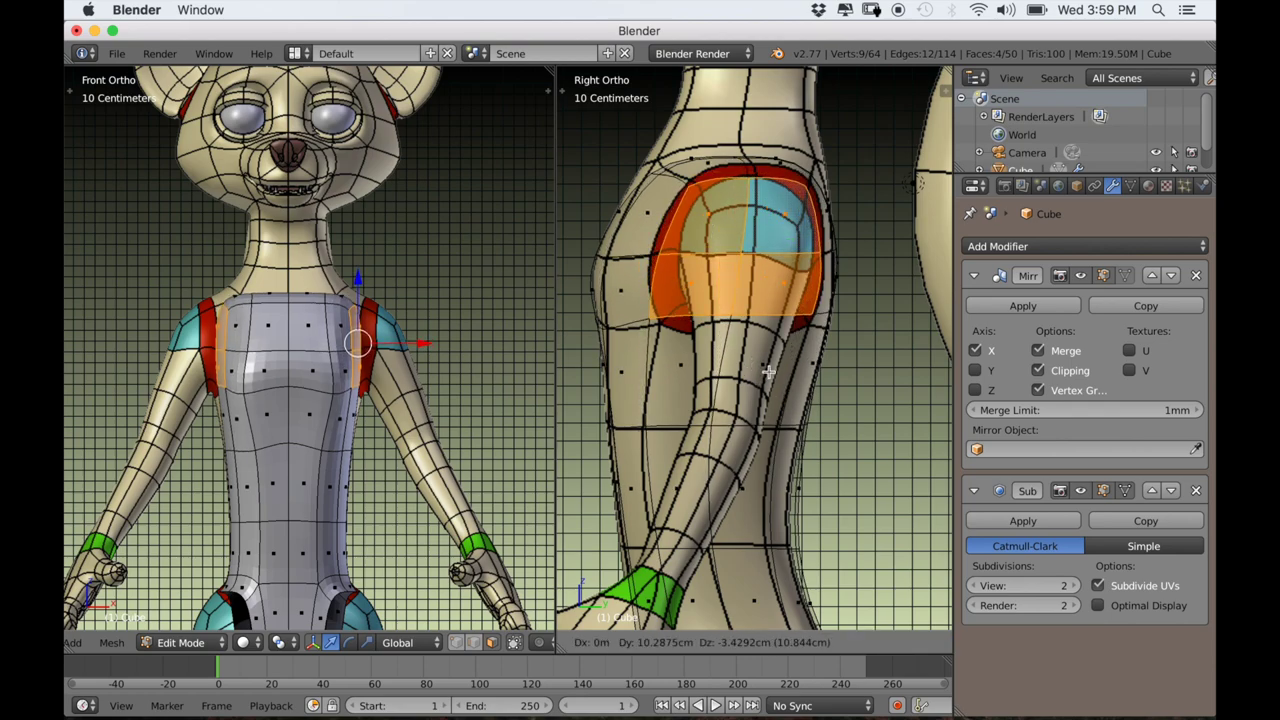
# Inset the selected shoulder faces by about 0.068 and delete the inner faces to open the arm hole.
pyautogui.press('i')
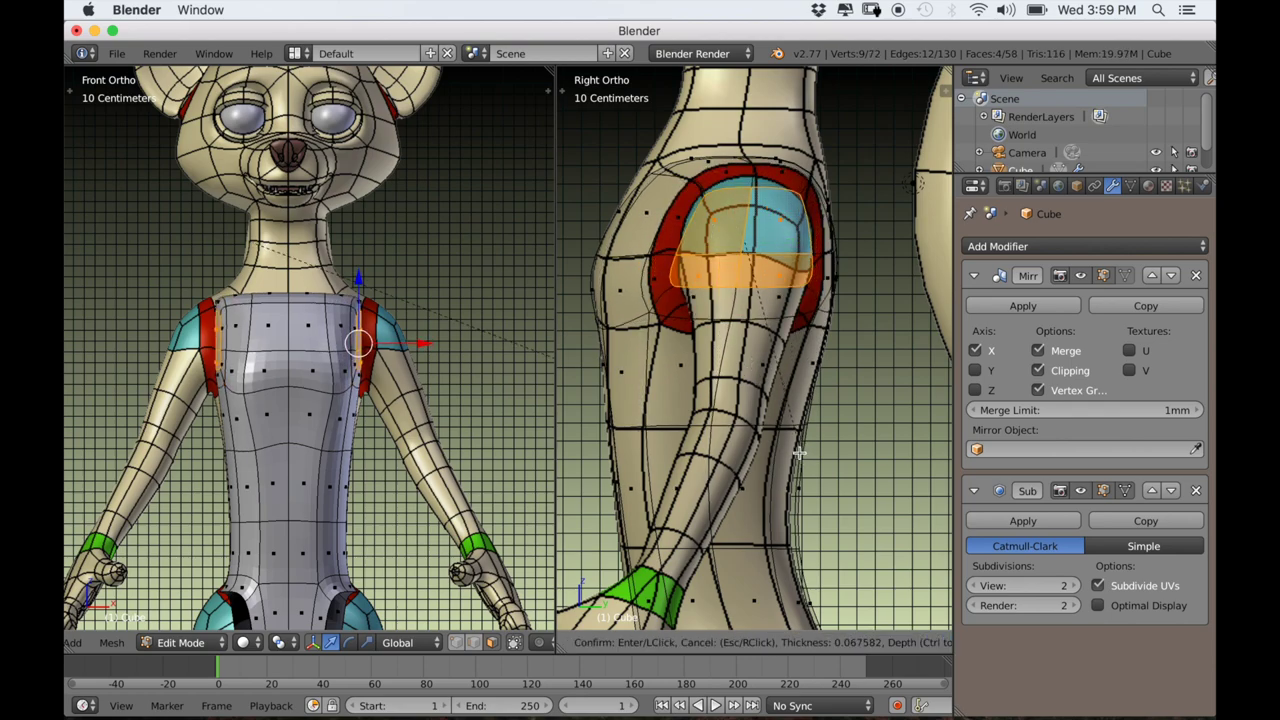
pyautogui.click(800, 452)
pyautogui.hotkey('alt', 'z')
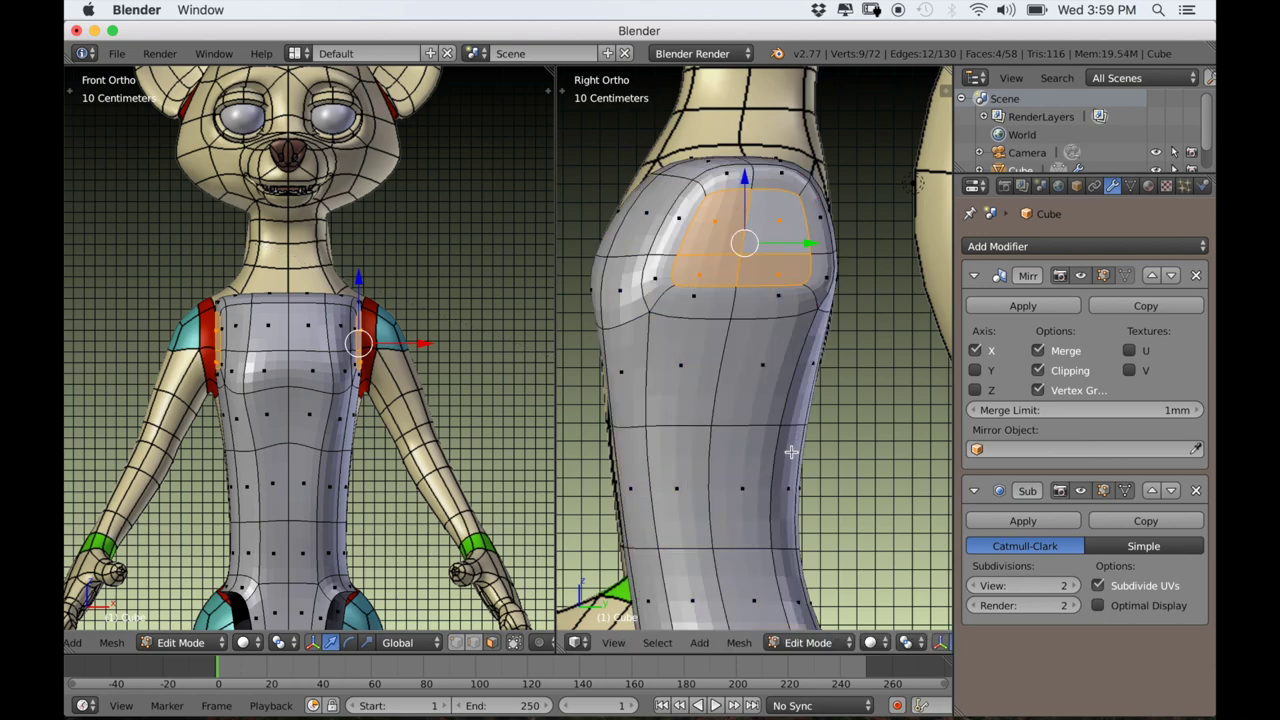
pyautogui.press('x')
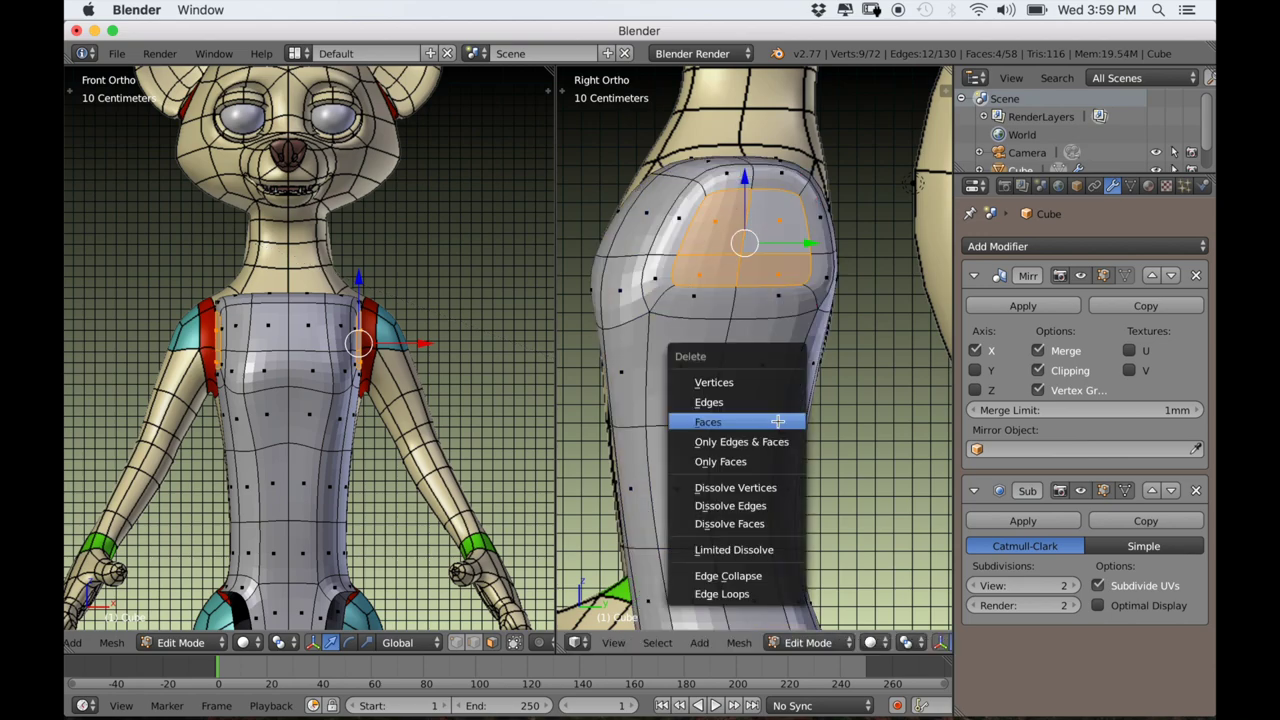
pyautogui.click(778, 421)
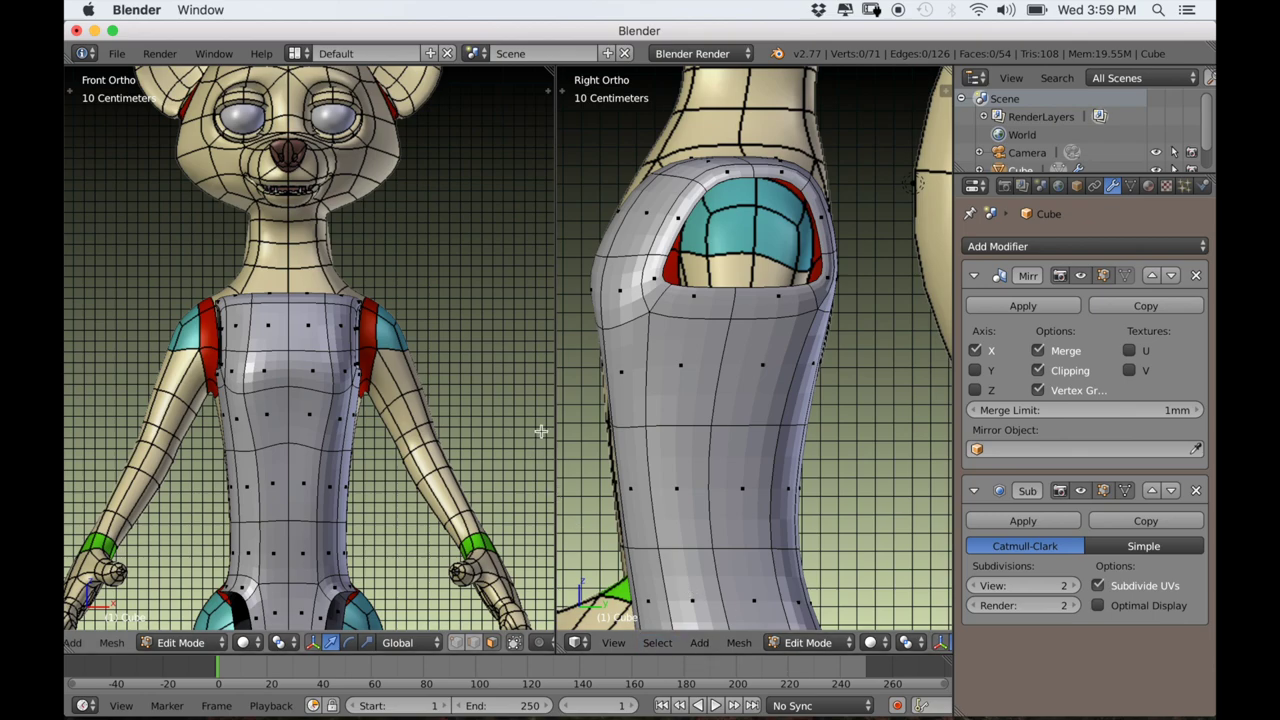
# Select the face loop around the arm opening, move it about 5.2 cm outward and 1.2 cm down, and scale it by about 1.04.
pyautogui.scroll(2, 613, 307)
pyautogui.keyDown('alt'); pyautogui.rightClick(619, 273); pyautogui.keyUp('alt')
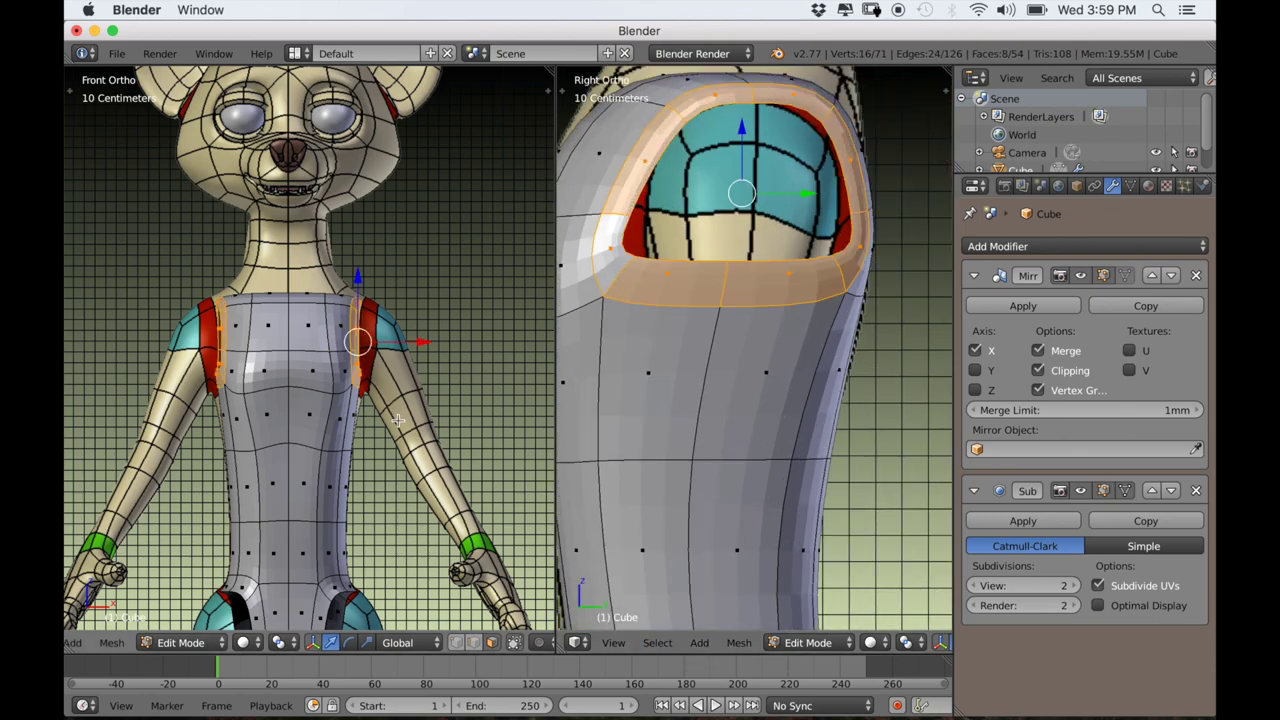
pyautogui.scroll(2, 403, 336)
pyautogui.press('g')
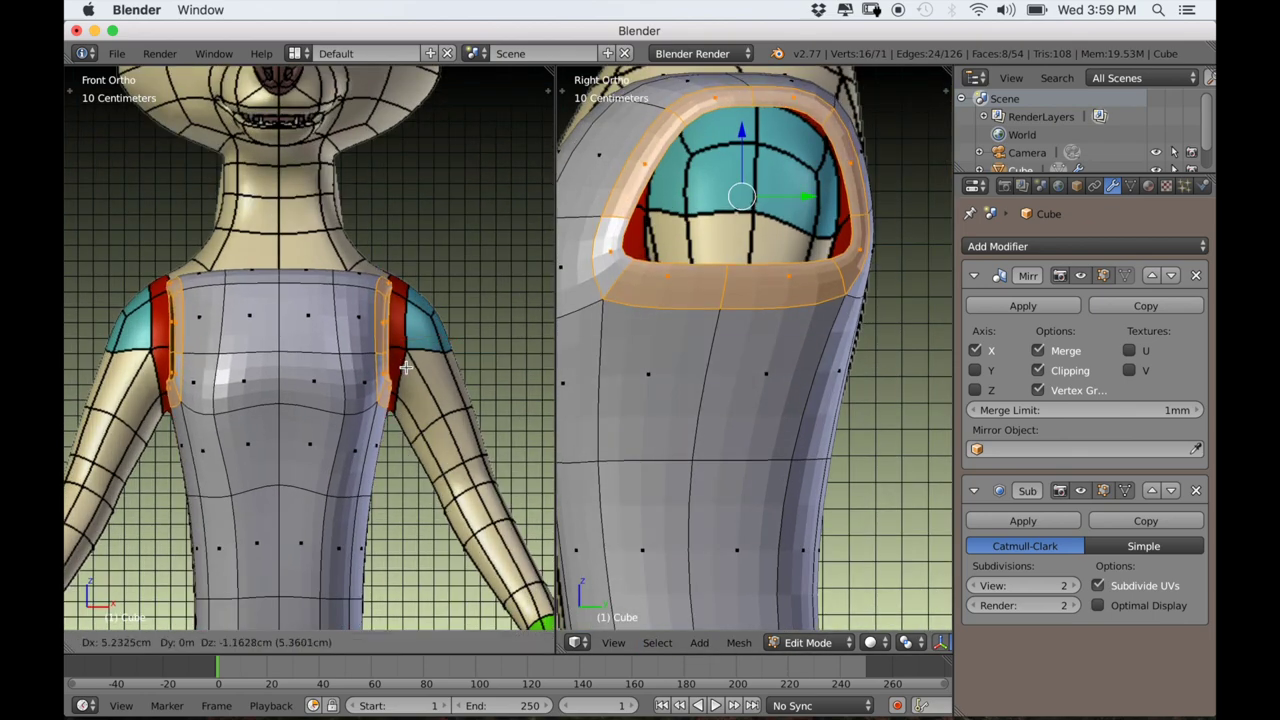
pyautogui.click(404, 365)
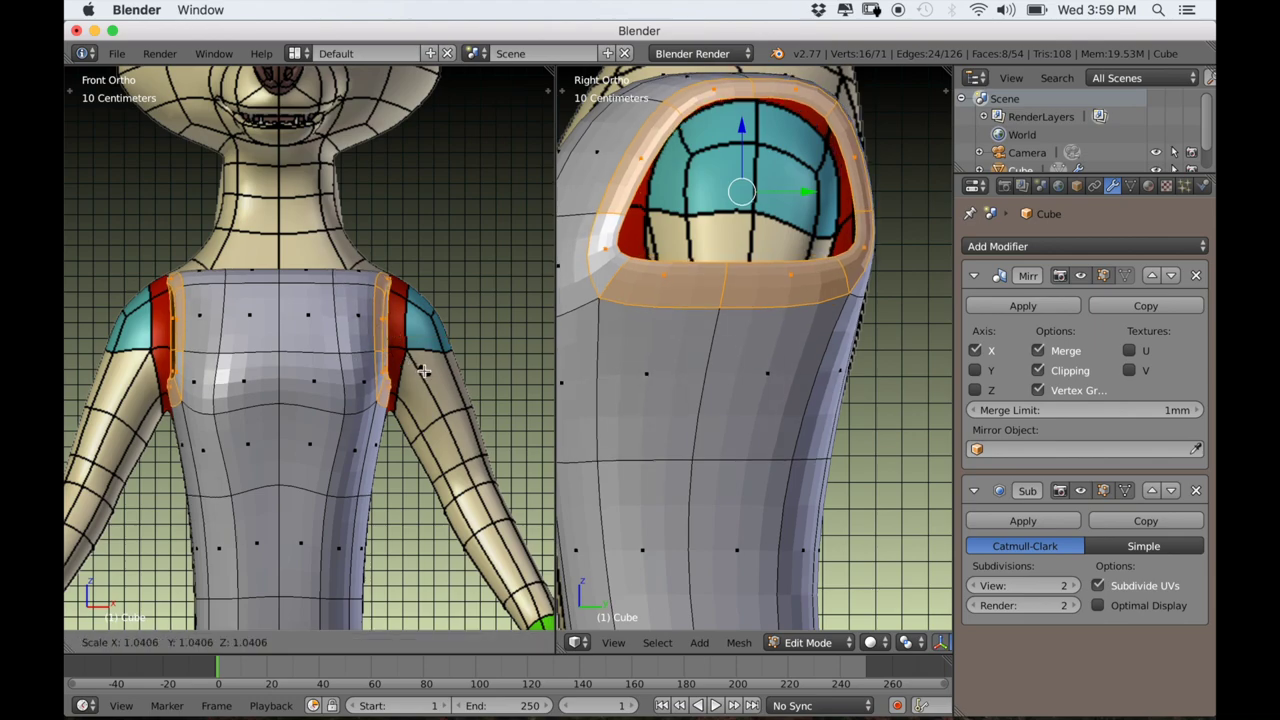
# Select the arm opening's boundary edge loop, enlarge it slightly, and move it about 6.4 cm outward and 1.2 cm down in front view.
pyautogui.click(473, 642)
pyautogui.keyDown('alt'); pyautogui.rightClick(652, 266); pyautogui.keyUp('alt')
pyautogui.press('s')
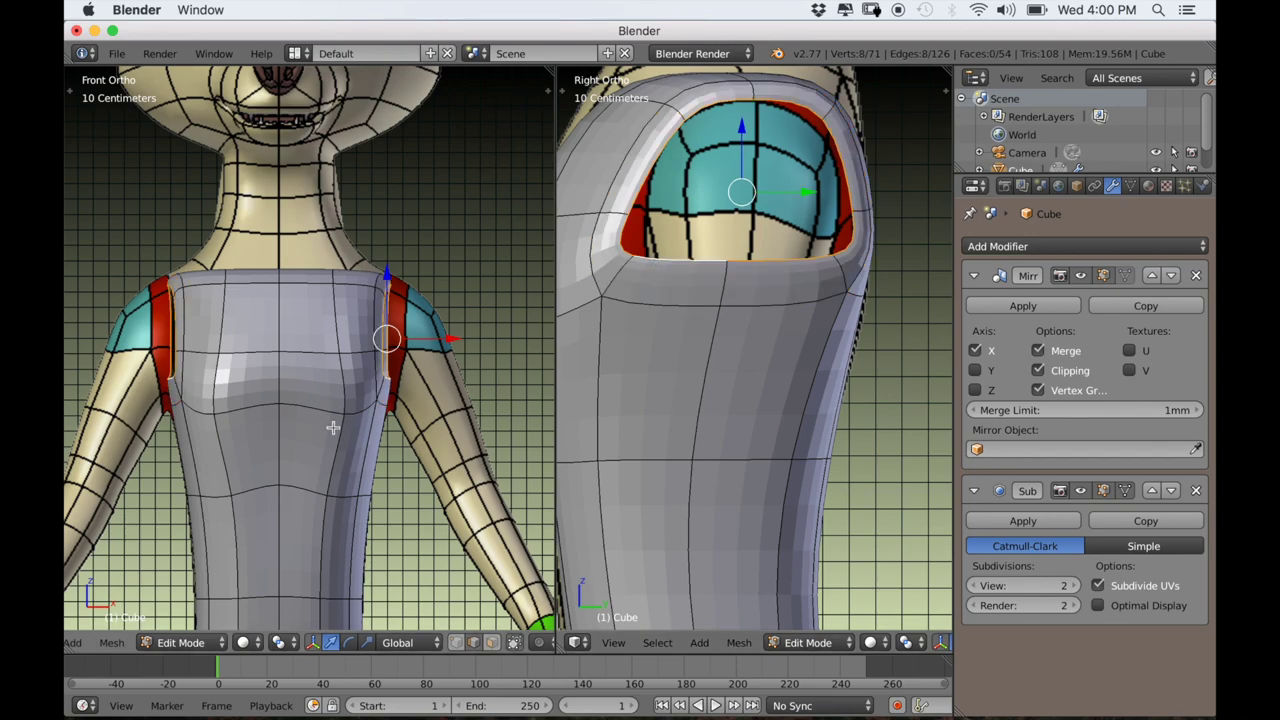
pyautogui.click(404, 432)
pyautogui.press('g')
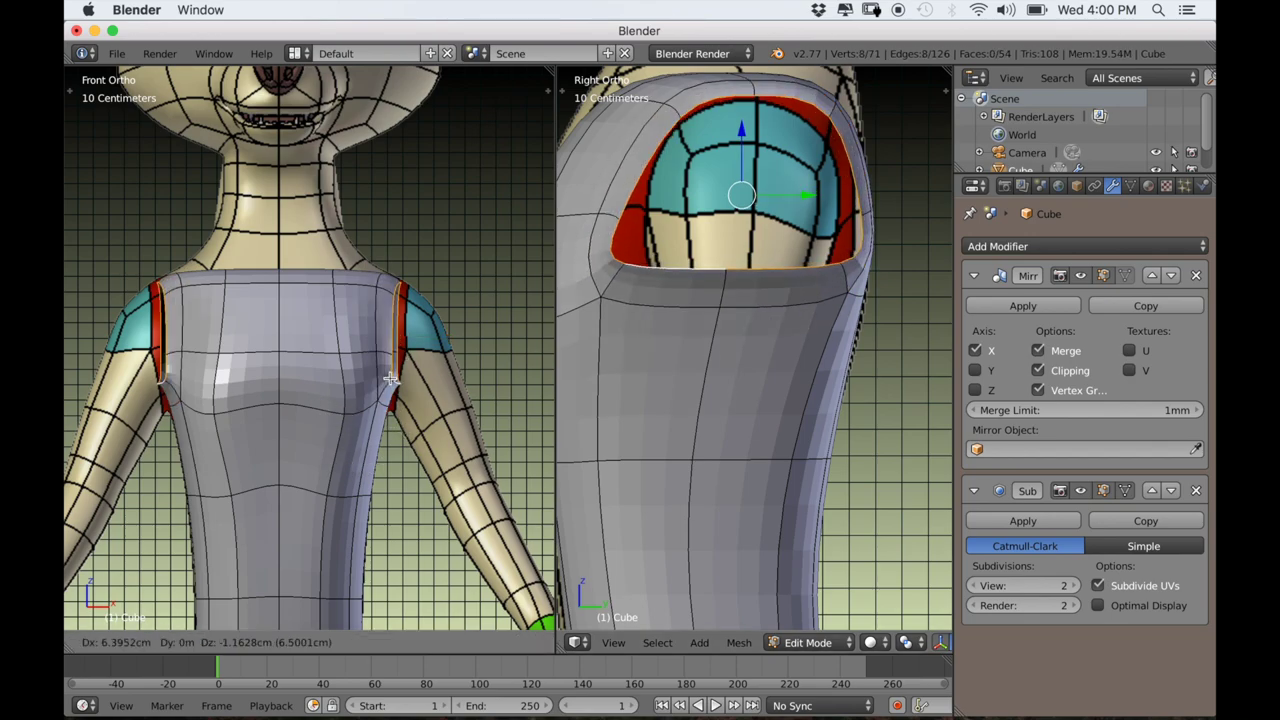
pyautogui.click(393, 382)
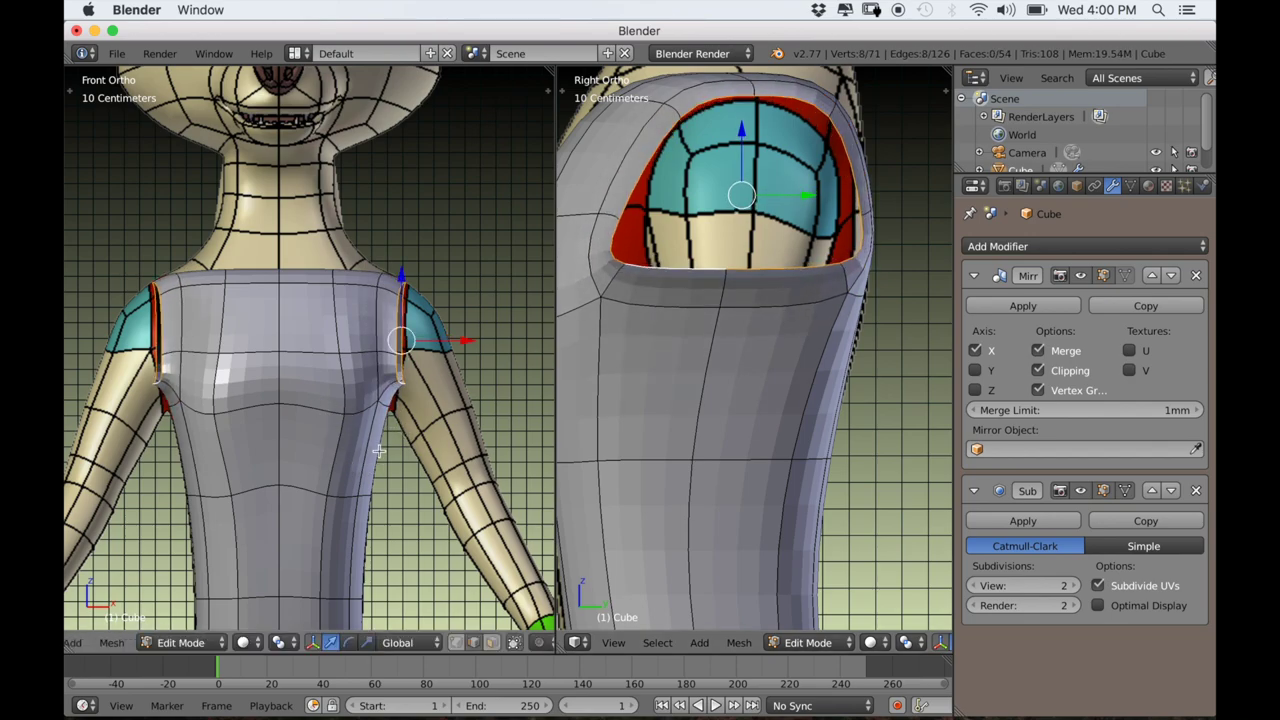
# Select the six top faces spanning the torso's centre to the shoulder and raise them about 1.9 cm along Z.
pyautogui.scroll(1, 385, 452)
pyautogui.scroll(-2, 385, 446)
pyautogui.moveTo(254, 434)
pyautogui.mouseDown(button='middle')
pyautogui.moveTo(289, 426)
pyautogui.moveTo(260, 451)
pyautogui.mouseUp(button='middle')
pyautogui.click(491, 646)
pyautogui.rightClick(292, 268)
pyautogui.keyDown('shift'); pyautogui.rightClick(362, 276); pyautogui.keyUp('shift')
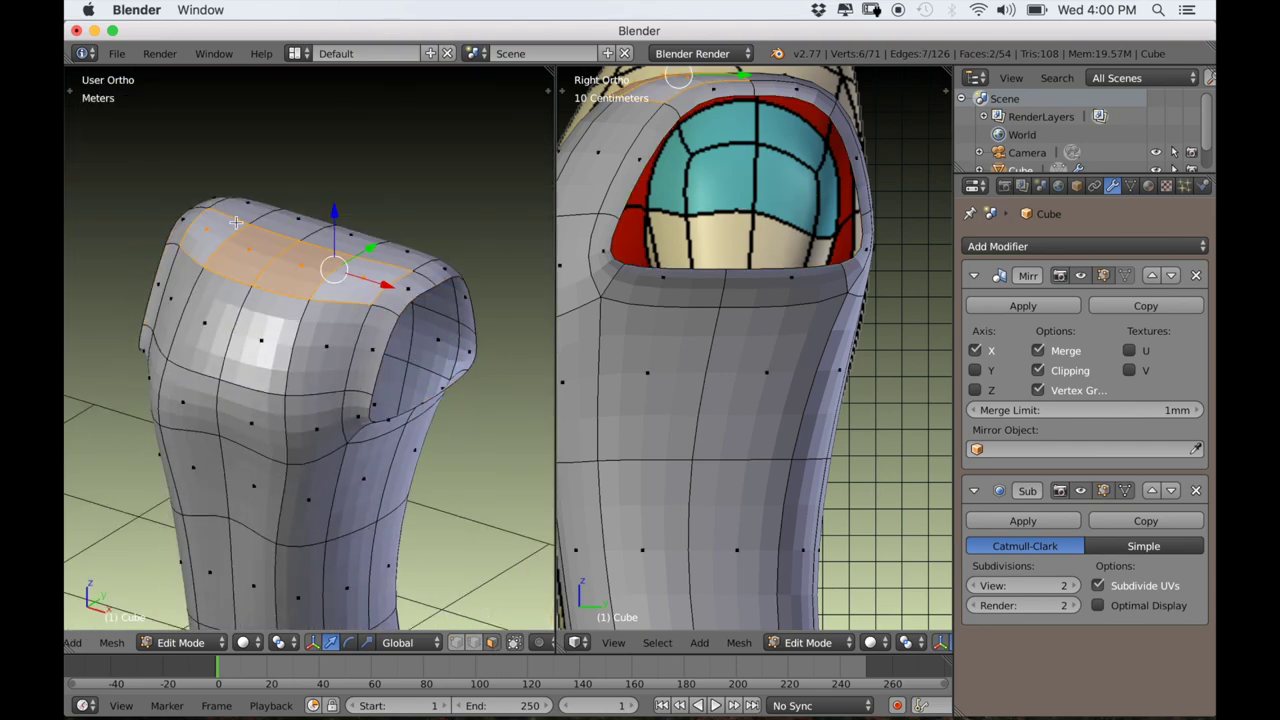
pyautogui.keyDown('shift'); pyautogui.rightClick(402, 252); pyautogui.keyUp('shift')
pyautogui.keyDown('shift'); pyautogui.rightClick(336, 242); pyautogui.keyUp('shift')
pyautogui.keyDown('shift'); pyautogui.rightClick(402, 288); pyautogui.keyUp('shift')
pyautogui.keyDown('shift'); pyautogui.rightClick(435, 276); pyautogui.keyUp('shift')
pyautogui.moveTo(298, 362); pyautogui.dragTo(343, 356, button='middle')
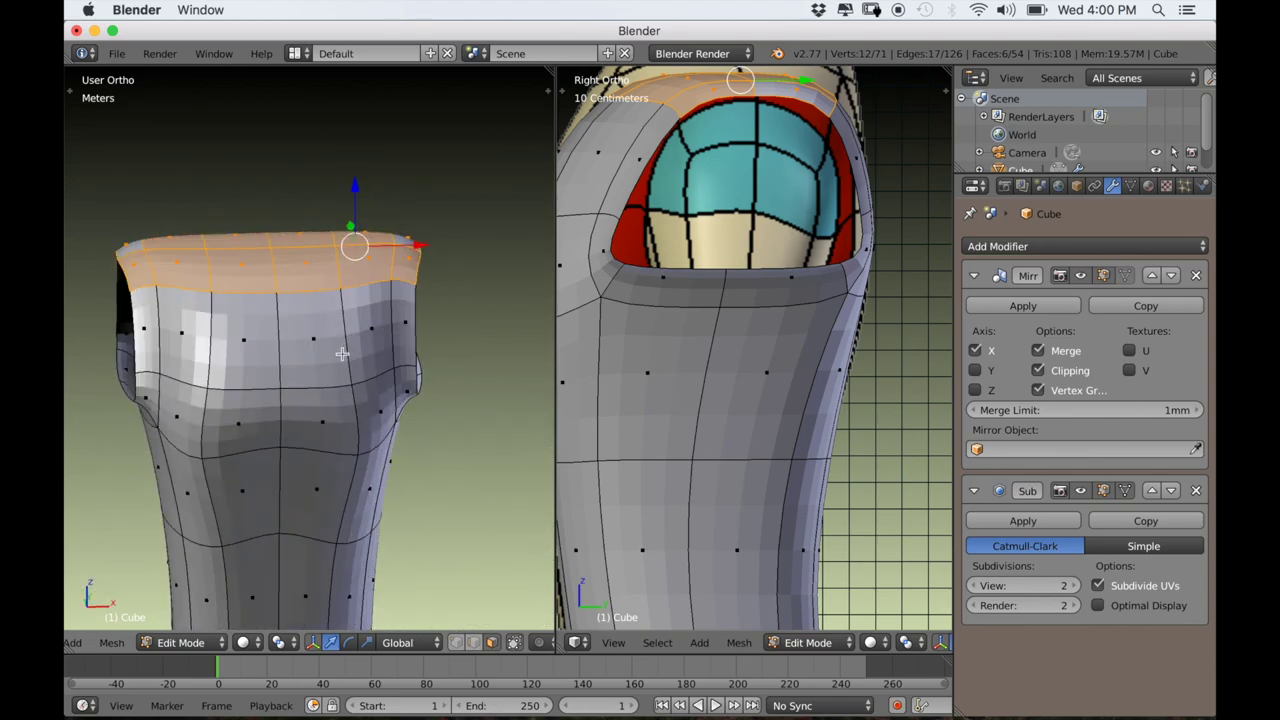
pyautogui.press('KP_1')
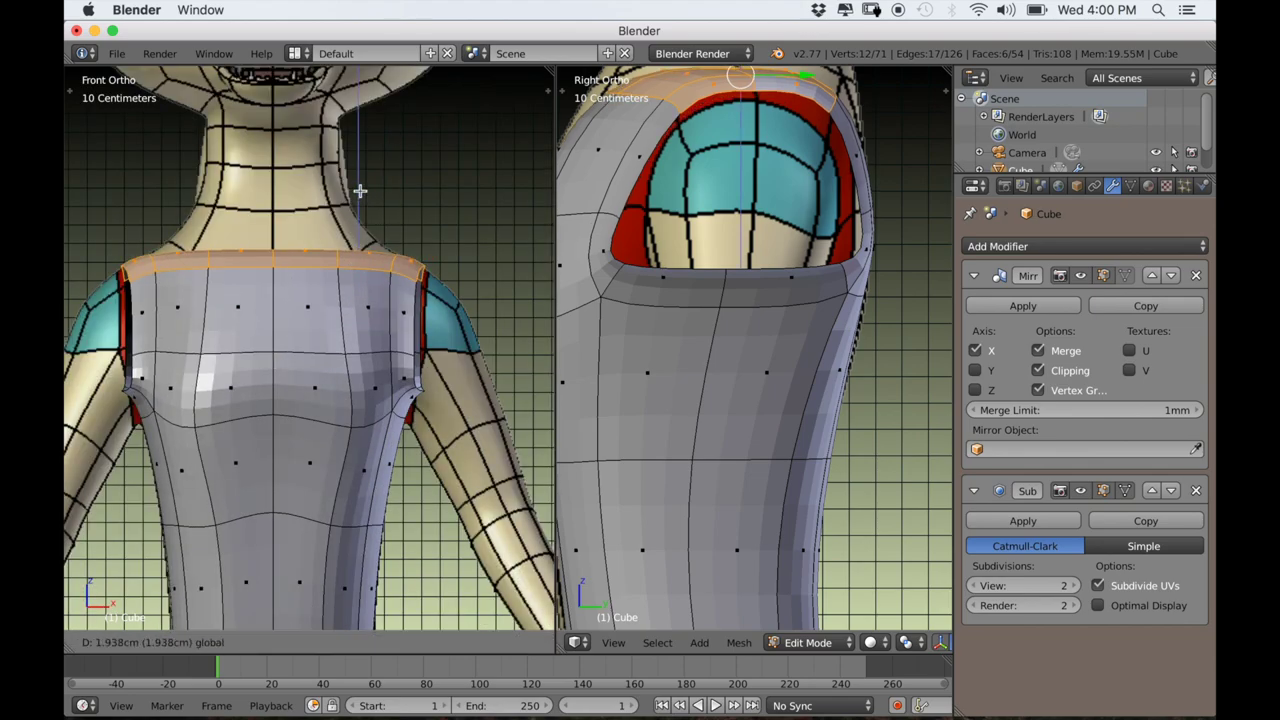
# Deselect the outer shoulder faces pair by pair and raise the remaining central top faces toward the reference neck.
pyautogui.moveTo(359, 195); pyautogui.dragTo(381, 309, button='middle')
pyautogui.keyDown('shift'); pyautogui.rightClick(381, 309); pyautogui.keyUp('shift')
pyautogui.keyDown('shift'); pyautogui.rightClick(386, 281); pyautogui.keyUp('shift')
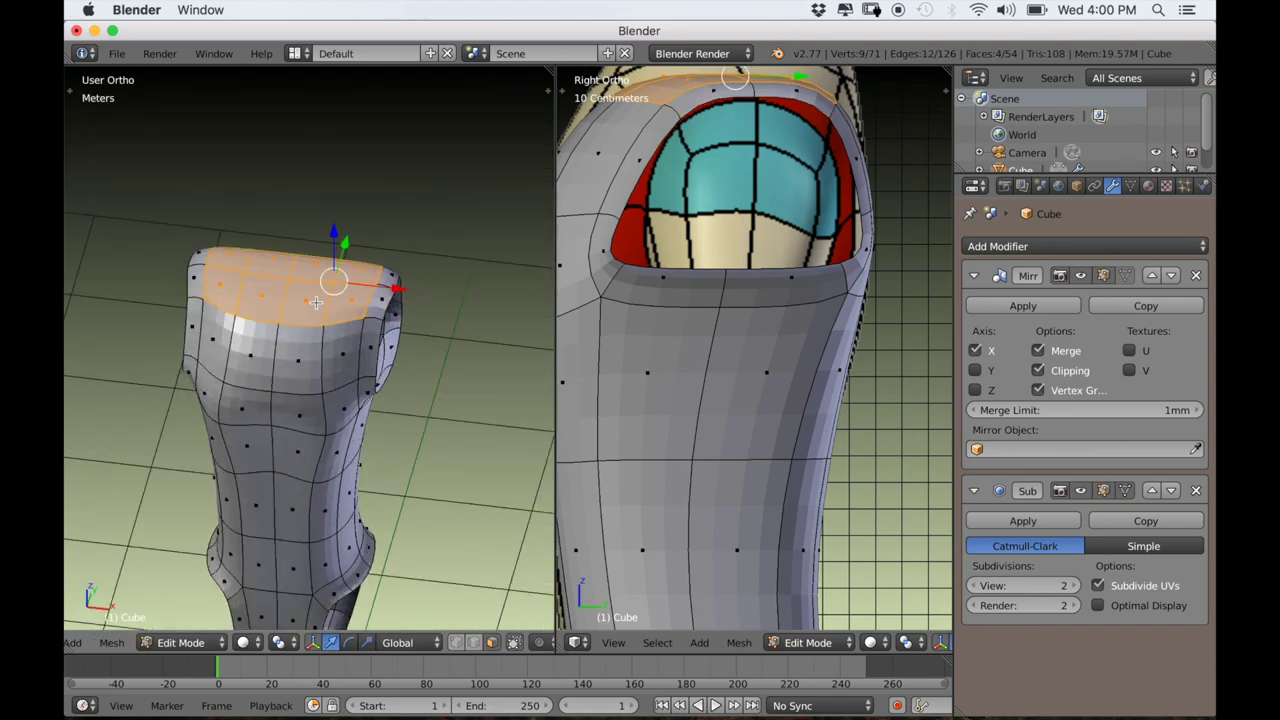
pyautogui.press('KP_1')
pyautogui.moveTo(329, 222); pyautogui.dragTo(329, 215)
pyautogui.moveTo(329, 215); pyautogui.dragTo(353, 288, button='middle')
pyautogui.keyDown('shift'); pyautogui.rightClick(353, 289); pyautogui.keyUp('shift')
pyautogui.keyDown('shift'); pyautogui.rightClick(368, 258); pyautogui.keyUp('shift')
pyautogui.scroll(1, 340, 360)
pyautogui.press('KP_1')
# Delete the two selected central top faces to open the neck hole.
pyautogui.moveTo(258, 314); pyautogui.dragTo(303, 422, button='middle')
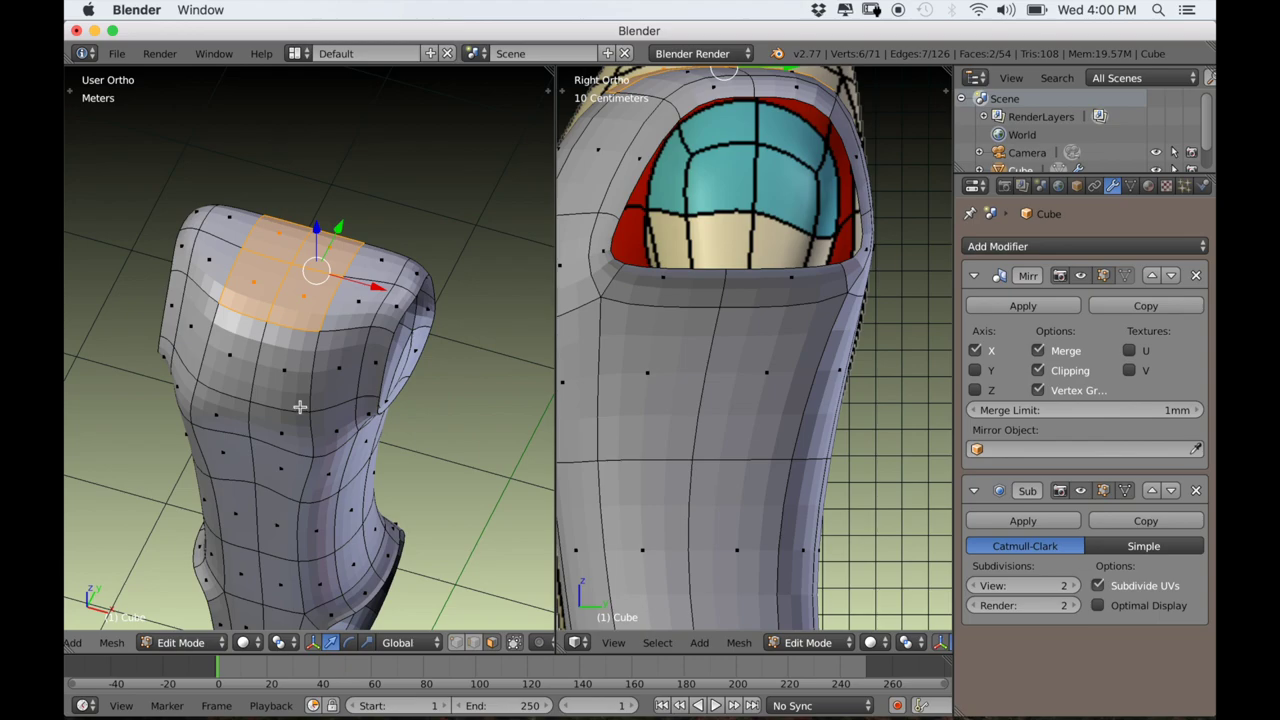
pyautogui.press('x')
pyautogui.click(299, 407)
# Select the neck opening's boundary edge loop, raise it about 5.8 cm along Z, and scale it up by at least 1.3.
pyautogui.click(473, 642)
pyautogui.keyDown('alt'); pyautogui.rightClick(327, 304); pyautogui.keyUp('alt')
pyautogui.press('KP_1')
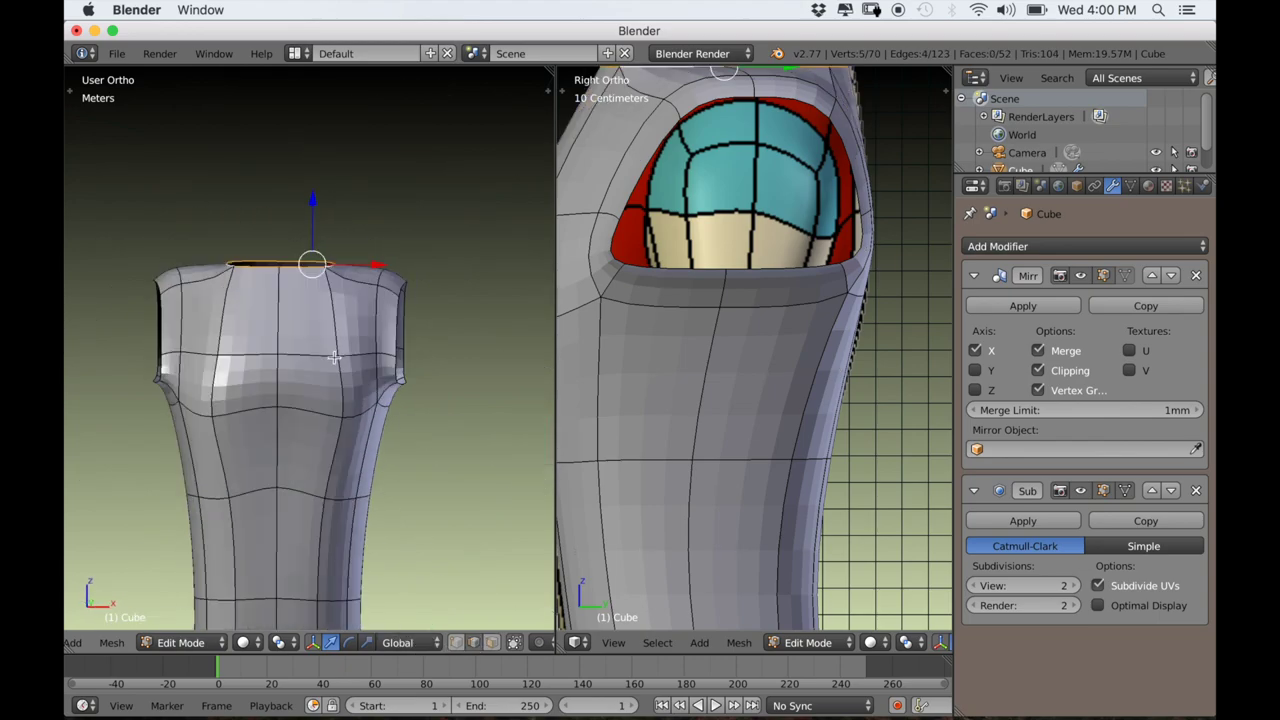
pyautogui.scroll(1, 279, 312)
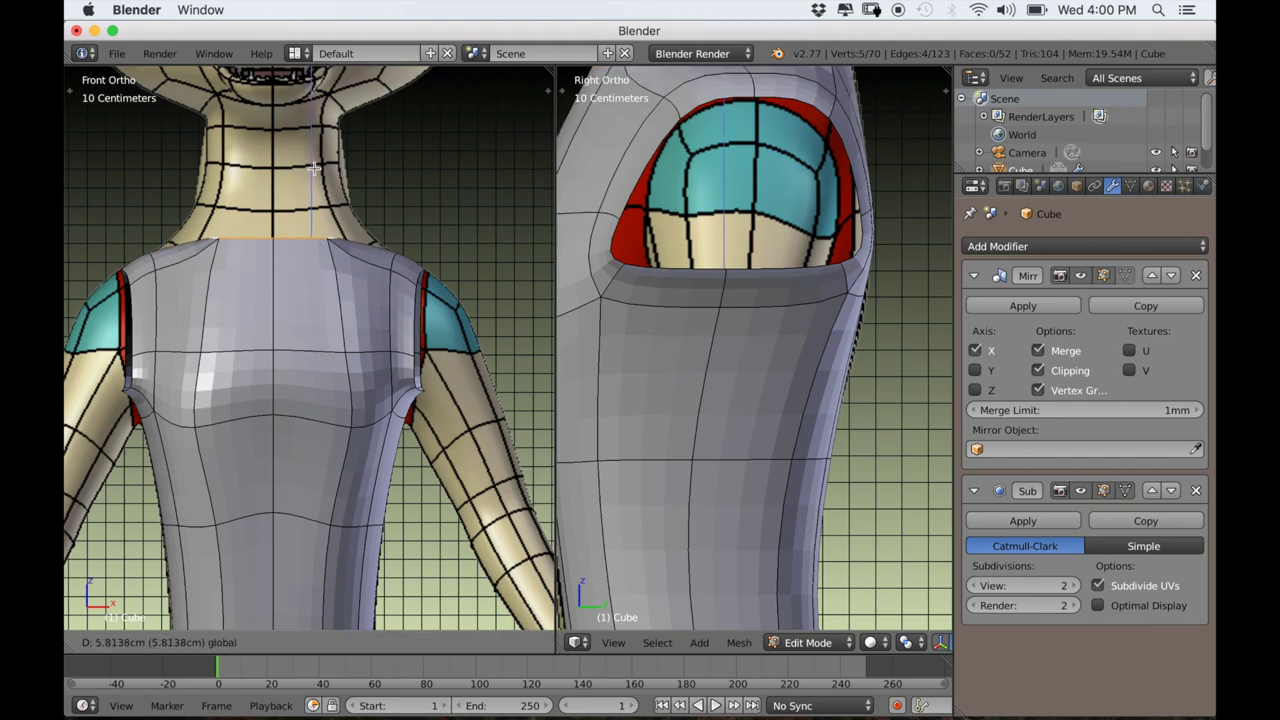
pyautogui.scroll(-1, 366, 309)
pyautogui.press('s')
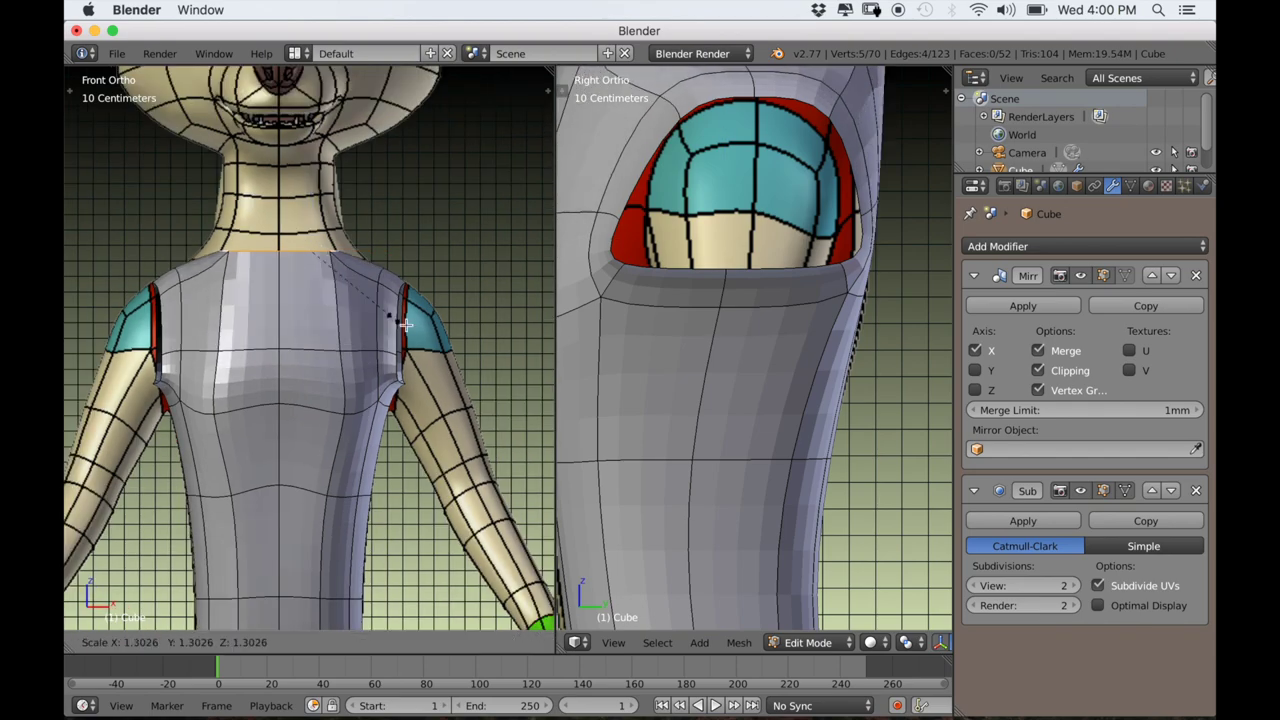
pyautogui.click(419, 327)
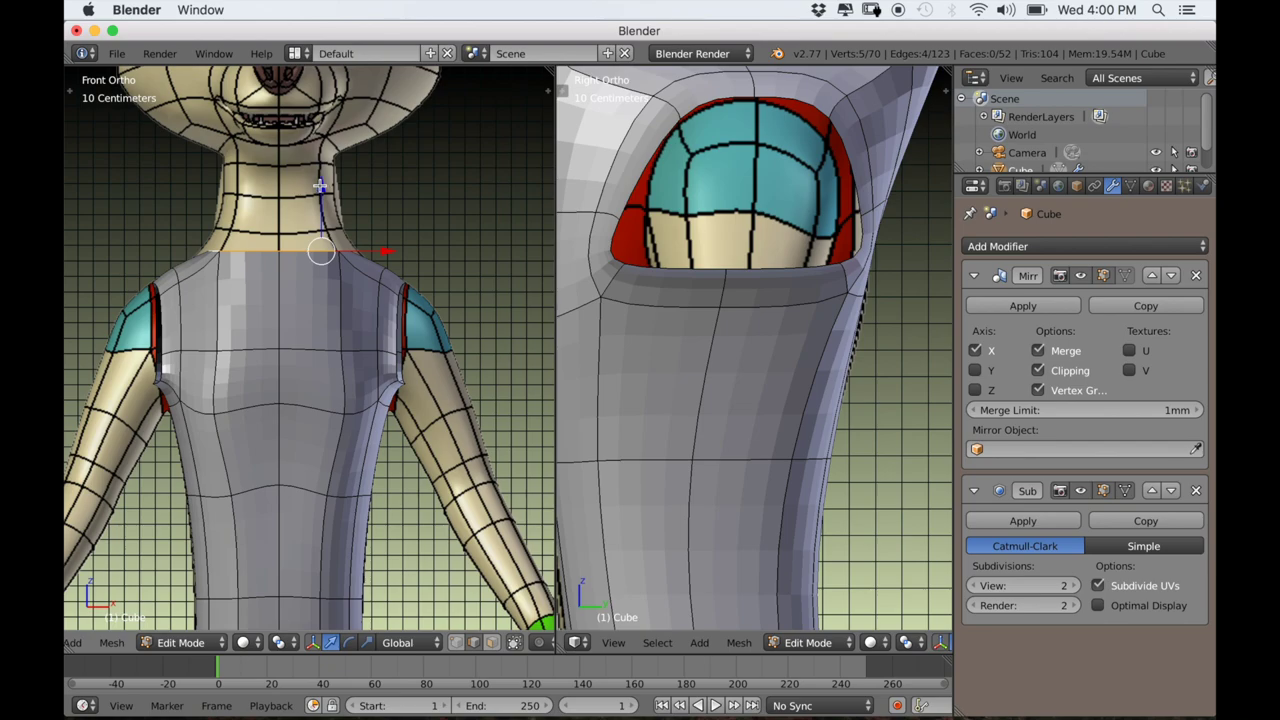
# Scale the neck edge loop to about 0.6 along Y and shift it slightly to match the side-view reference neck.
pyautogui.scroll(-4, 820, 289)
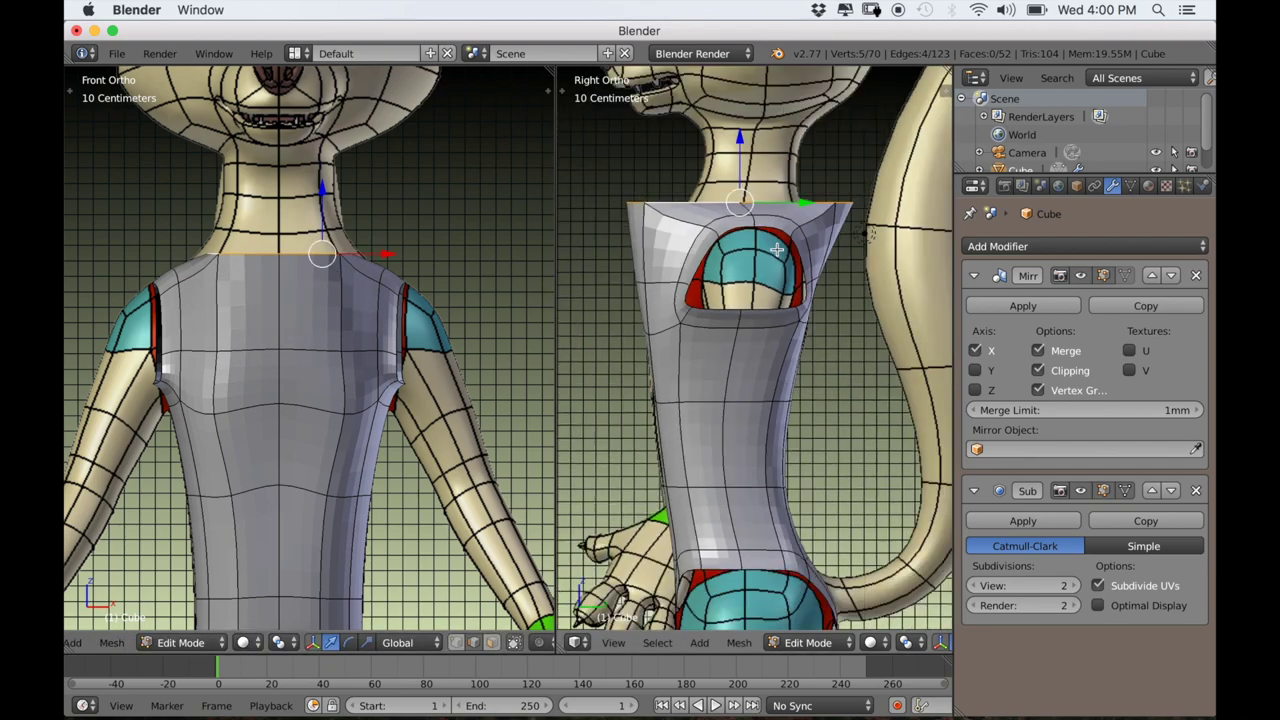
pyautogui.press('s')
pyautogui.press('y')
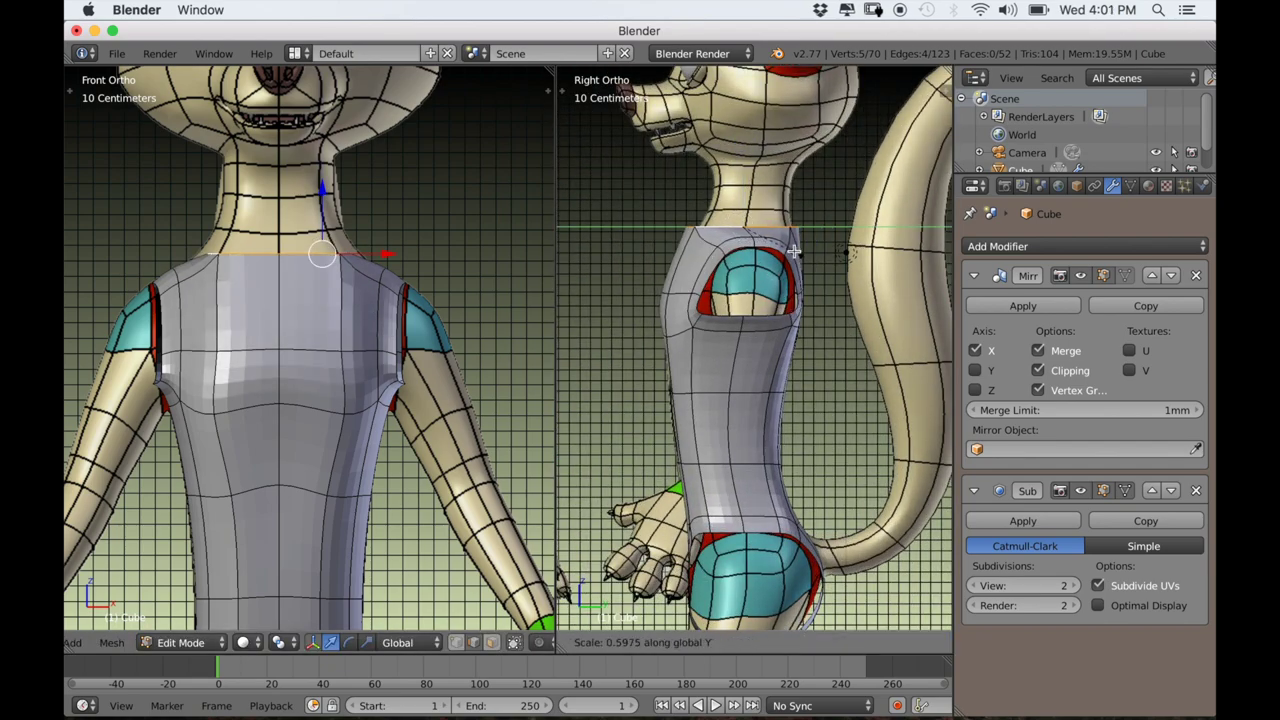
pyautogui.click(789, 246)
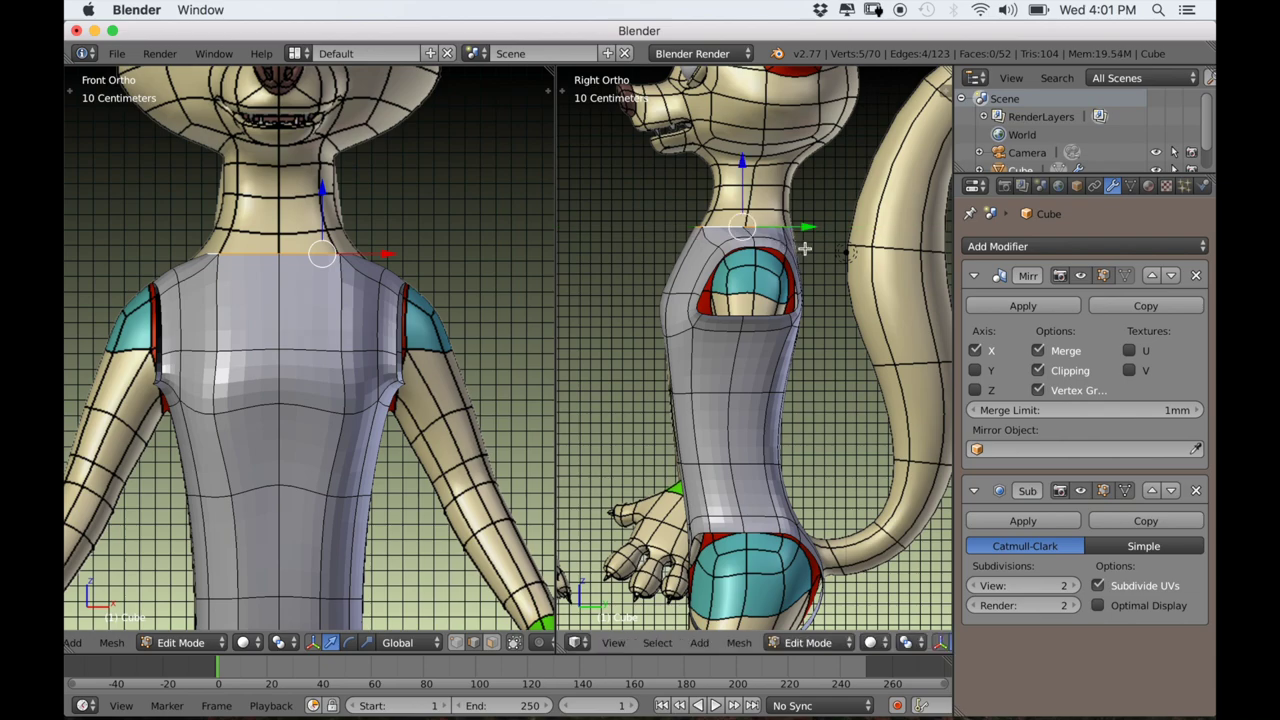
pyautogui.press('g')
pyautogui.click(808, 231)
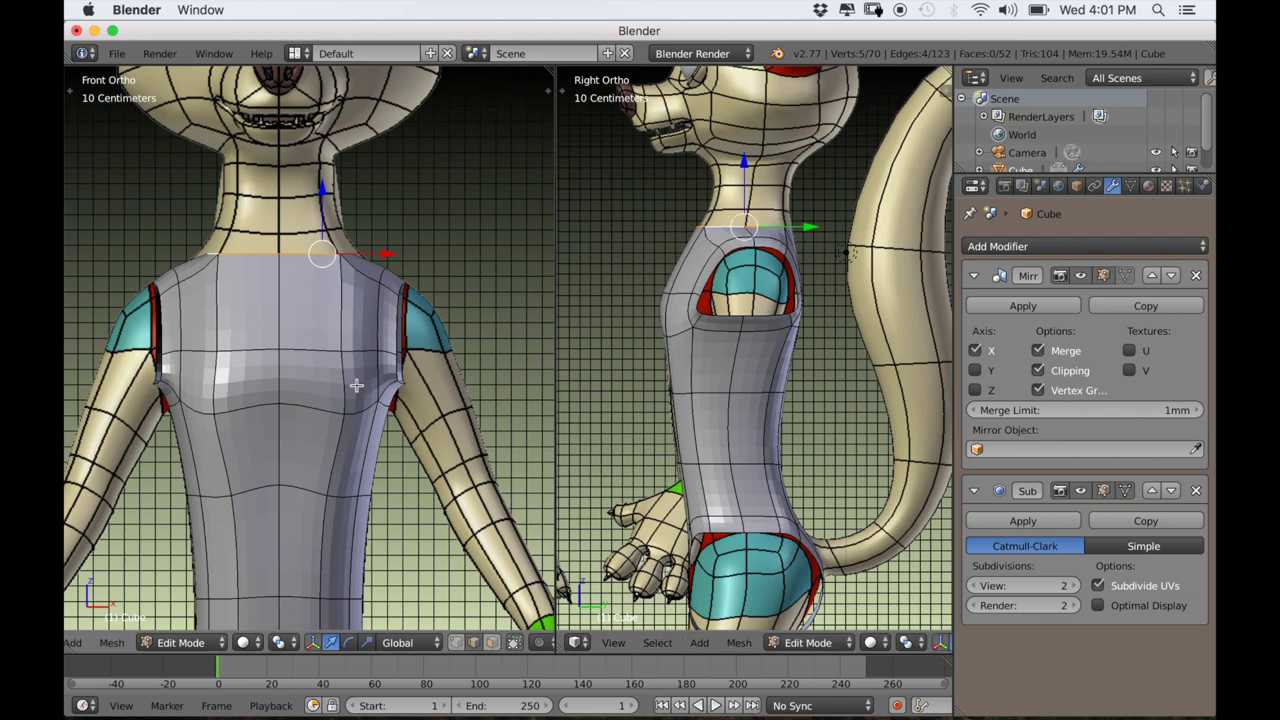
# Select the arm opening's boundary edge loop and extrude it about 75 cm outward and 73 cm down as a test sleeve.
pyautogui.scroll(2, 762, 355)
pyautogui.scroll(-1, 680, 346)
pyautogui.moveTo(615, 390); pyautogui.dragTo(726, 550, button='middle')
pyautogui.scroll(2, 726, 550)
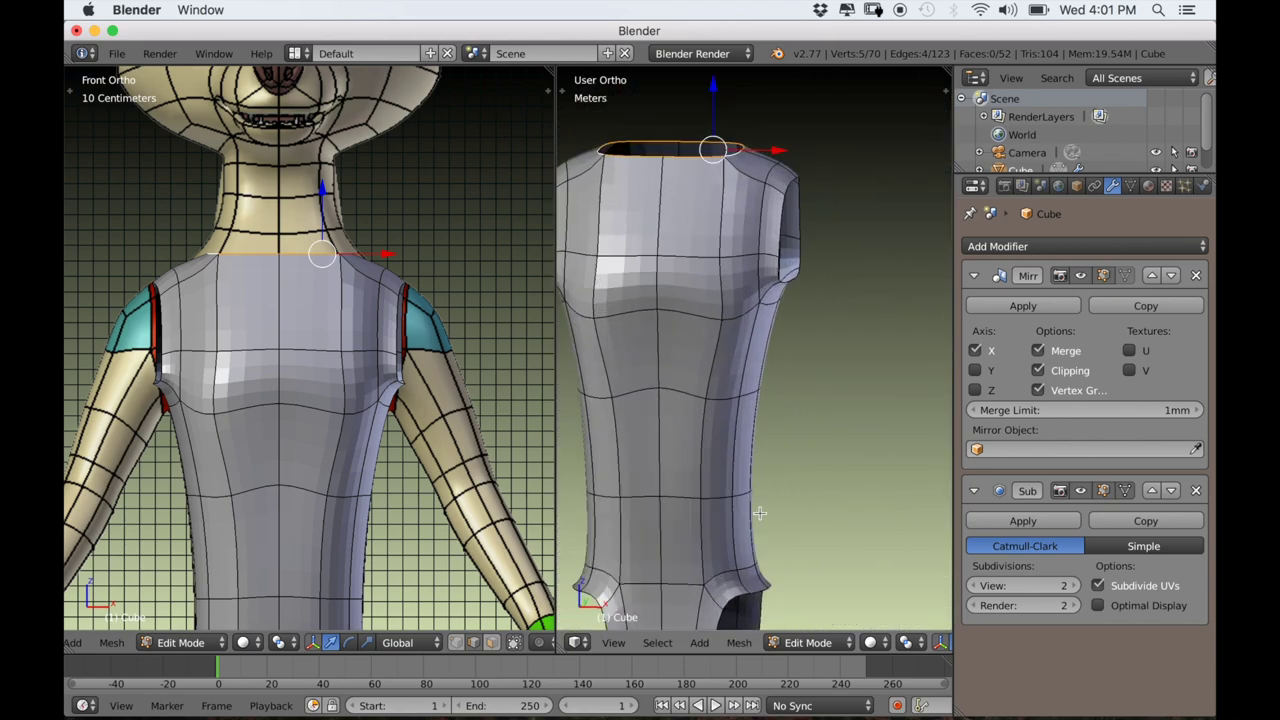
pyautogui.moveTo(797, 465); pyautogui.dragTo(736, 490, button='middle')
pyautogui.keyDown('alt'); pyautogui.rightClick(741, 247); pyautogui.keyUp('alt')
pyautogui.scroll(-3, 741, 247)
pyautogui.moveTo(741, 247); pyautogui.dragTo(739, 342, button='middle')
pyautogui.scroll(1, 775, 348)
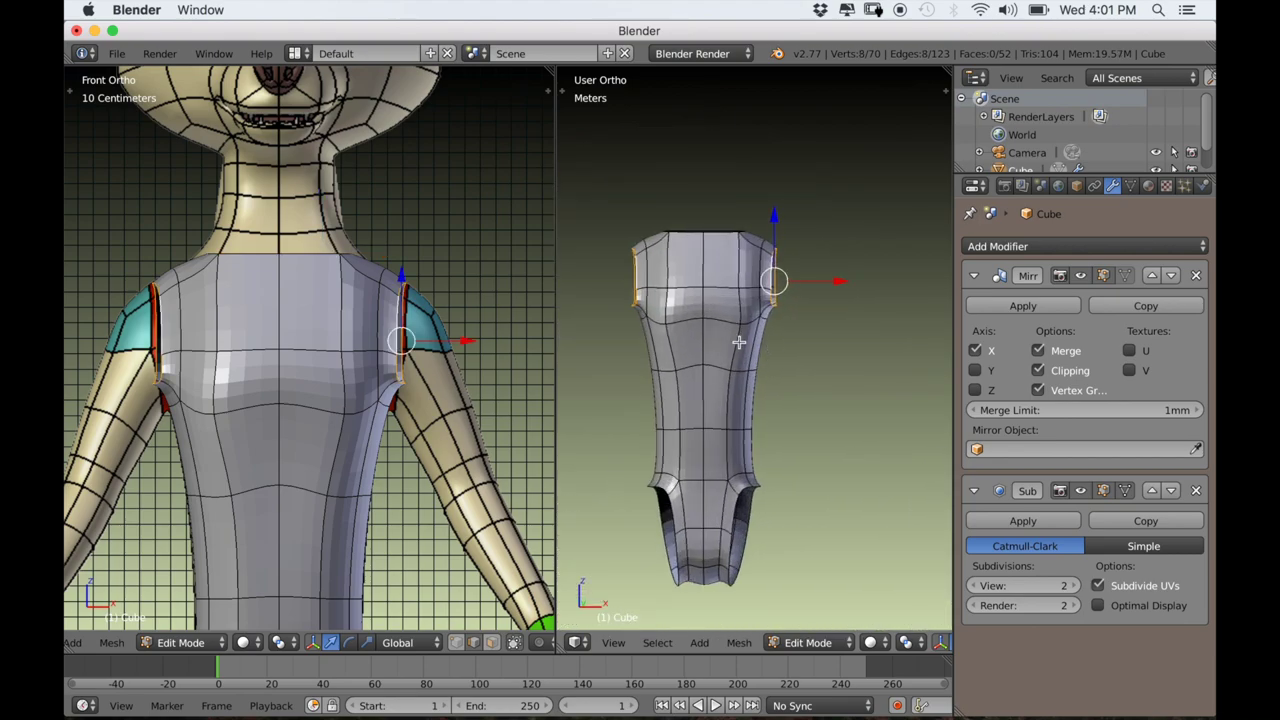
pyautogui.press('e')
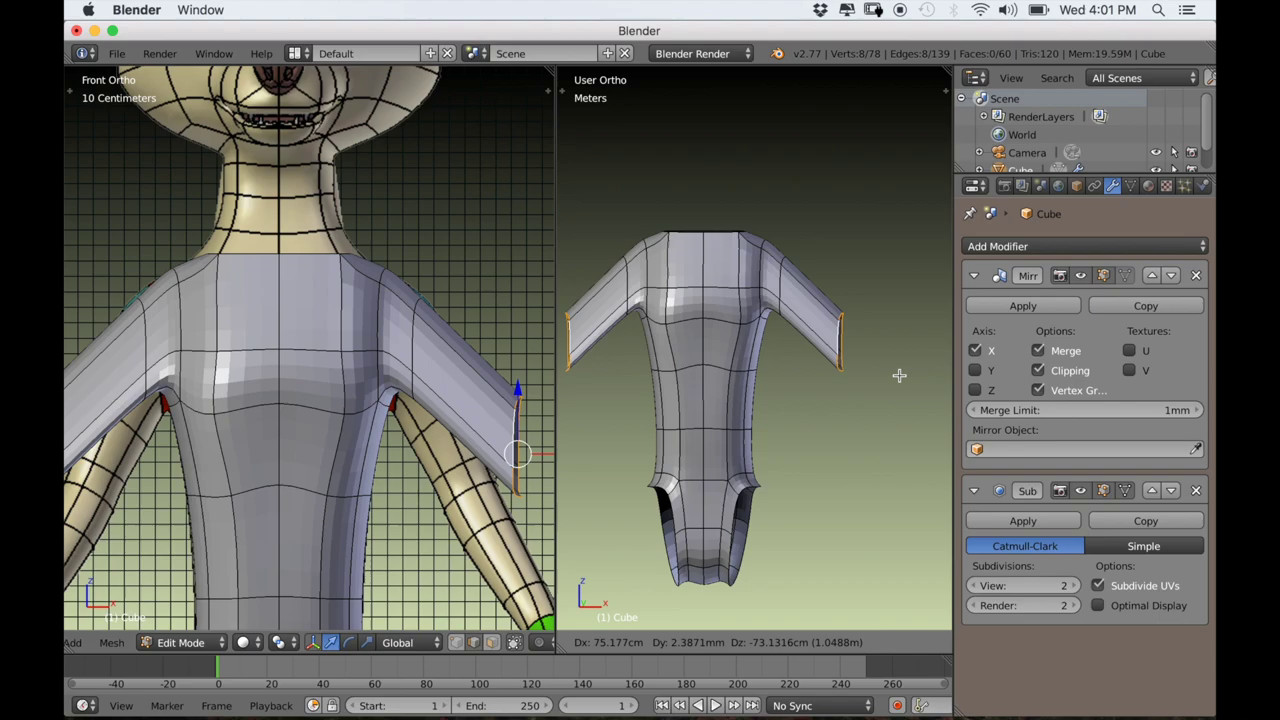
pyautogui.click(898, 376)
# Move the test sleeve's end loop slightly inward using proportional editing with smooth falloff.
pyautogui.scroll(1, 903, 379)
pyautogui.moveTo(903, 379); pyautogui.dragTo(899, 383, button='middle')
pyautogui.scroll(-2, 900, 399)
pyautogui.press('g')
pyautogui.scroll(6, 880, 397)
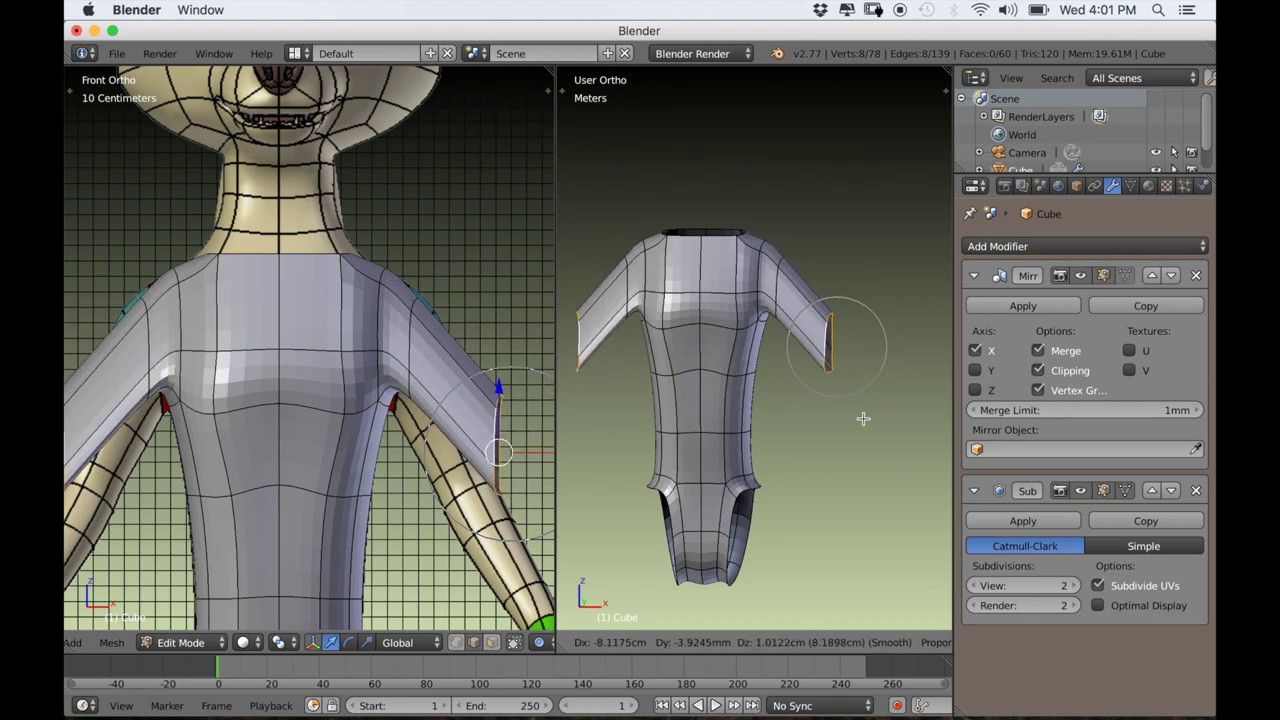
pyautogui.click(880, 400)
pyautogui.scroll(2, 775, 312)
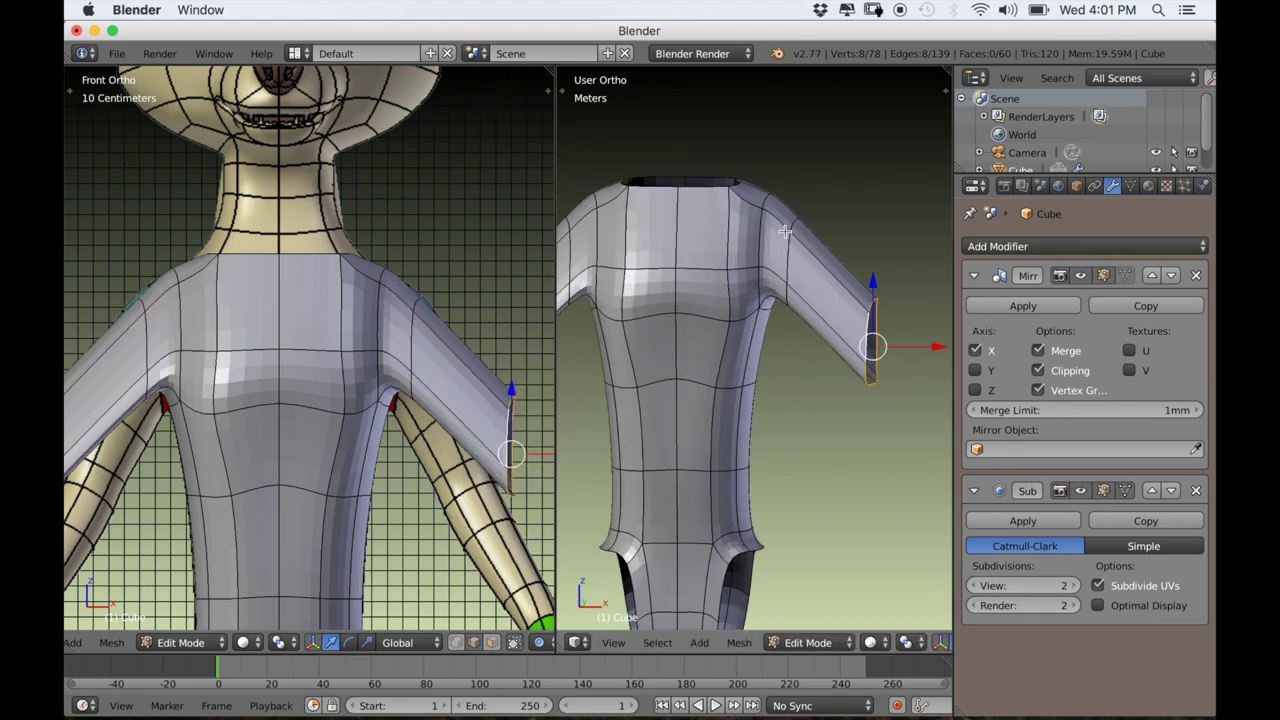
pyautogui.rightClick(760, 272)
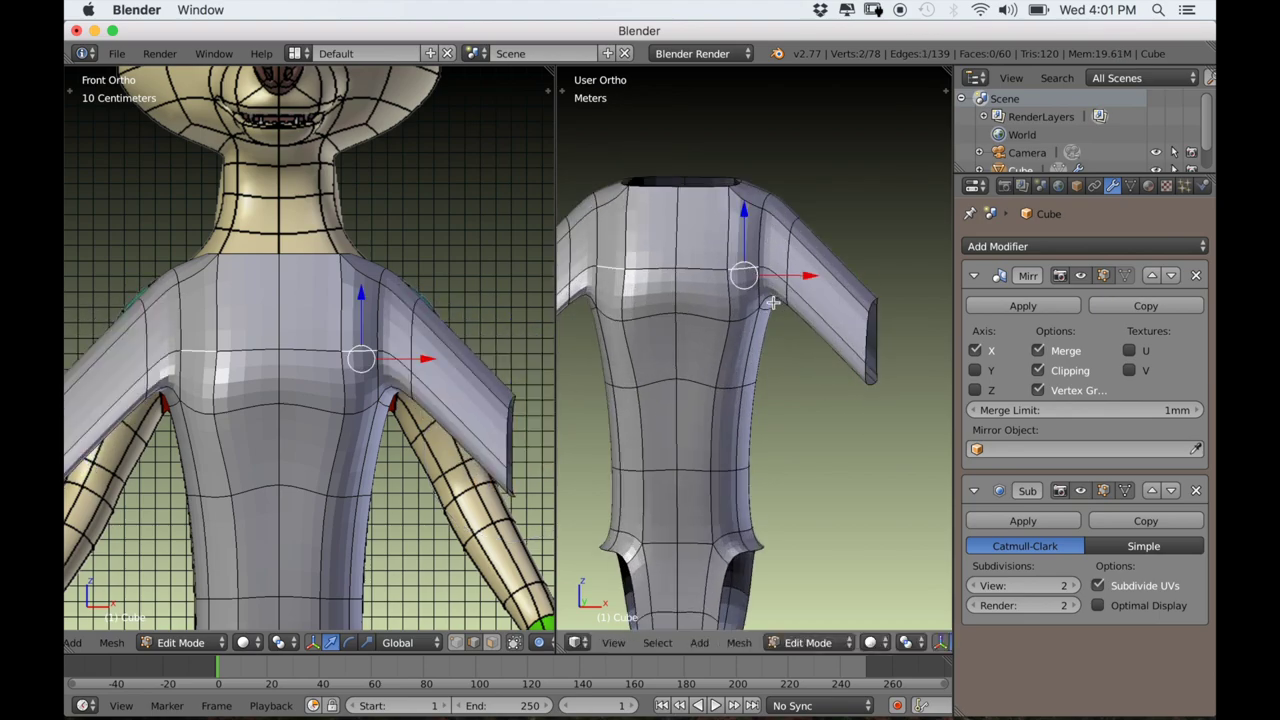
pyautogui.press('g')
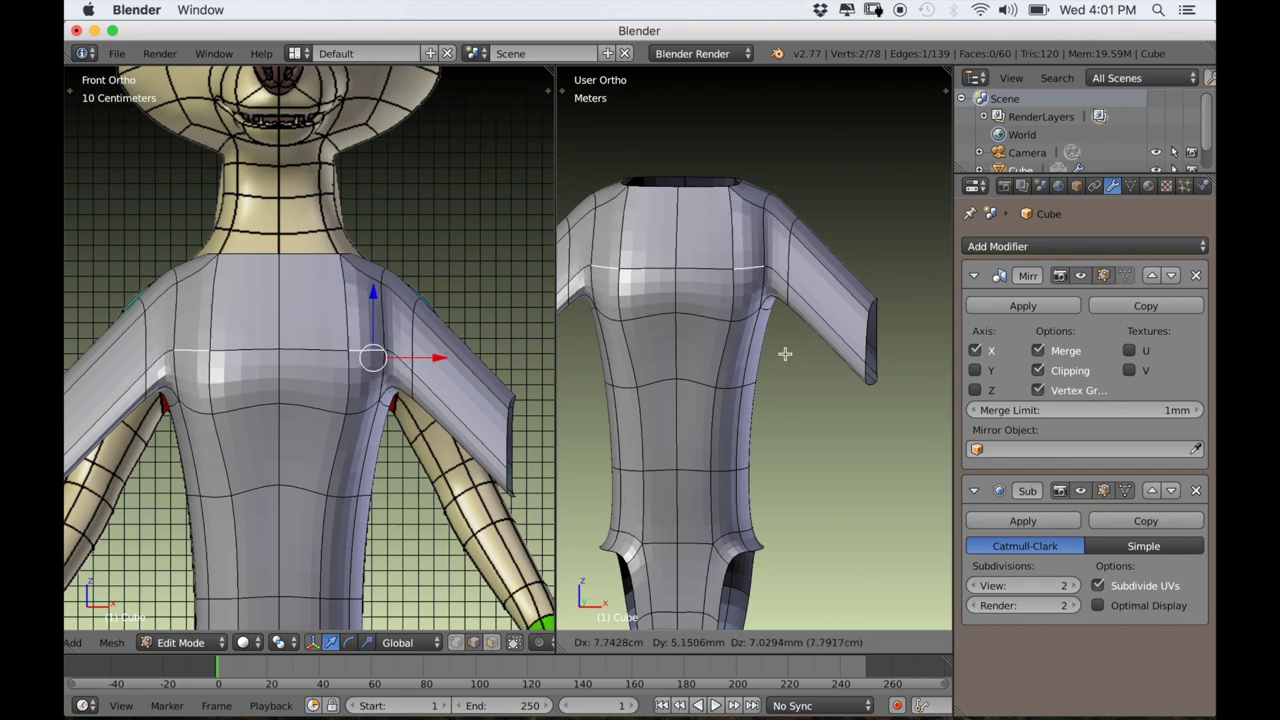
pyautogui.rightClick(770, 269)
# Select the face loop around the leg opening to examine how its faces flow around the hole.
pyautogui.keyDown('shift'); pyautogui.moveTo(747, 403); pyautogui.dragTo(788, 327, button='middle'); pyautogui.keyUp('shift')
pyautogui.keyDown('shift'); pyautogui.moveTo(756, 550); pyautogui.dragTo(757, 457, button='middle'); pyautogui.keyUp('shift')
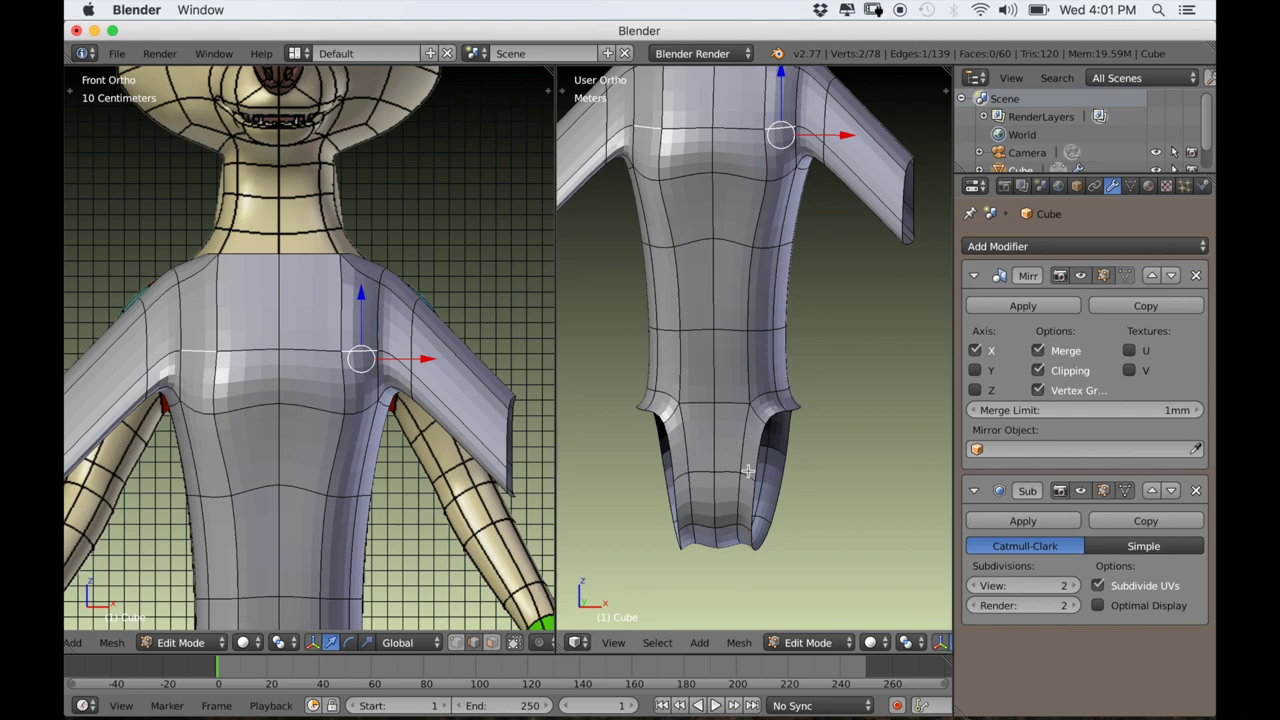
pyautogui.press('a')
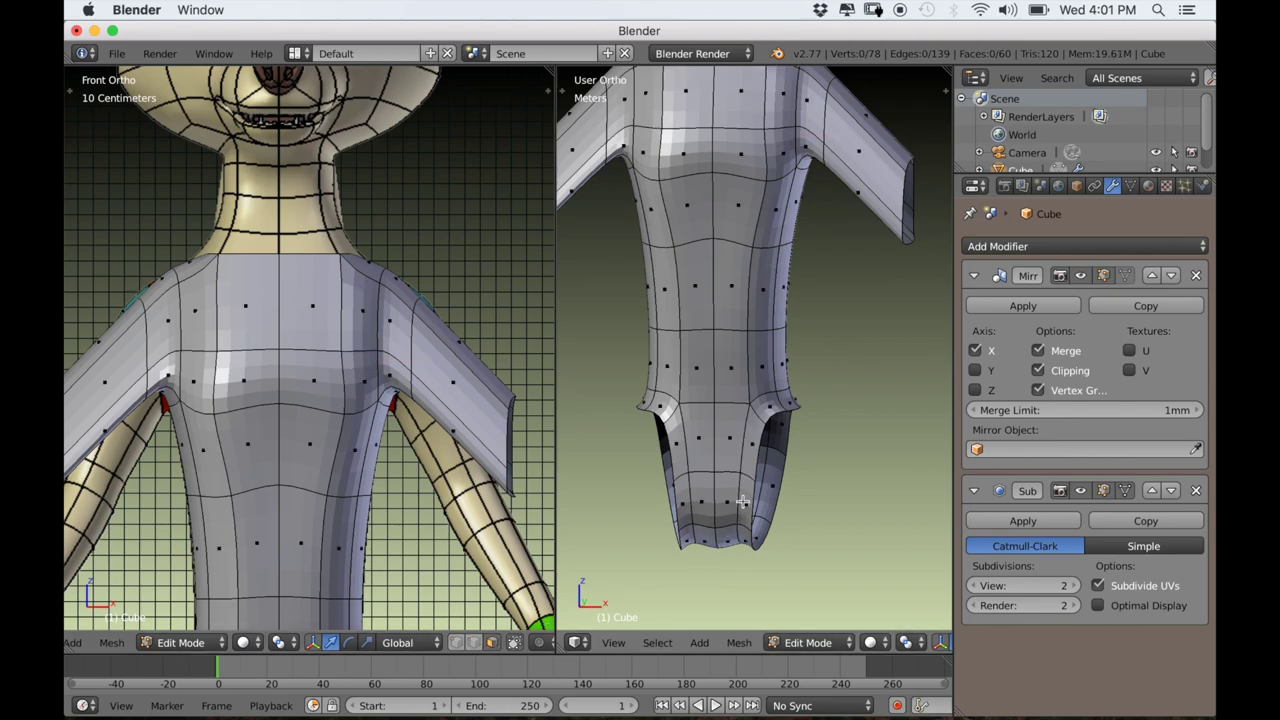
pyautogui.keyDown('alt'); pyautogui.rightClick(746, 477); pyautogui.keyUp('alt')
pyautogui.scroll(2, 734, 453)
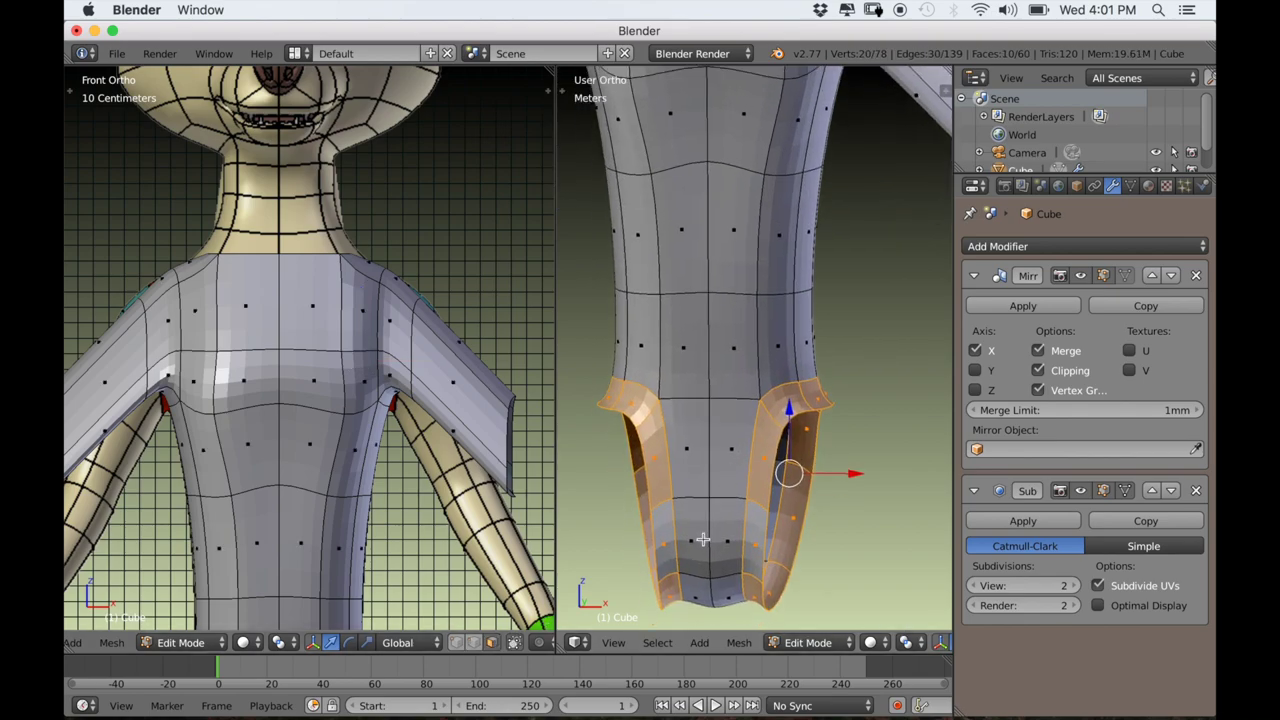
pyautogui.scroll(-3, 726, 505)
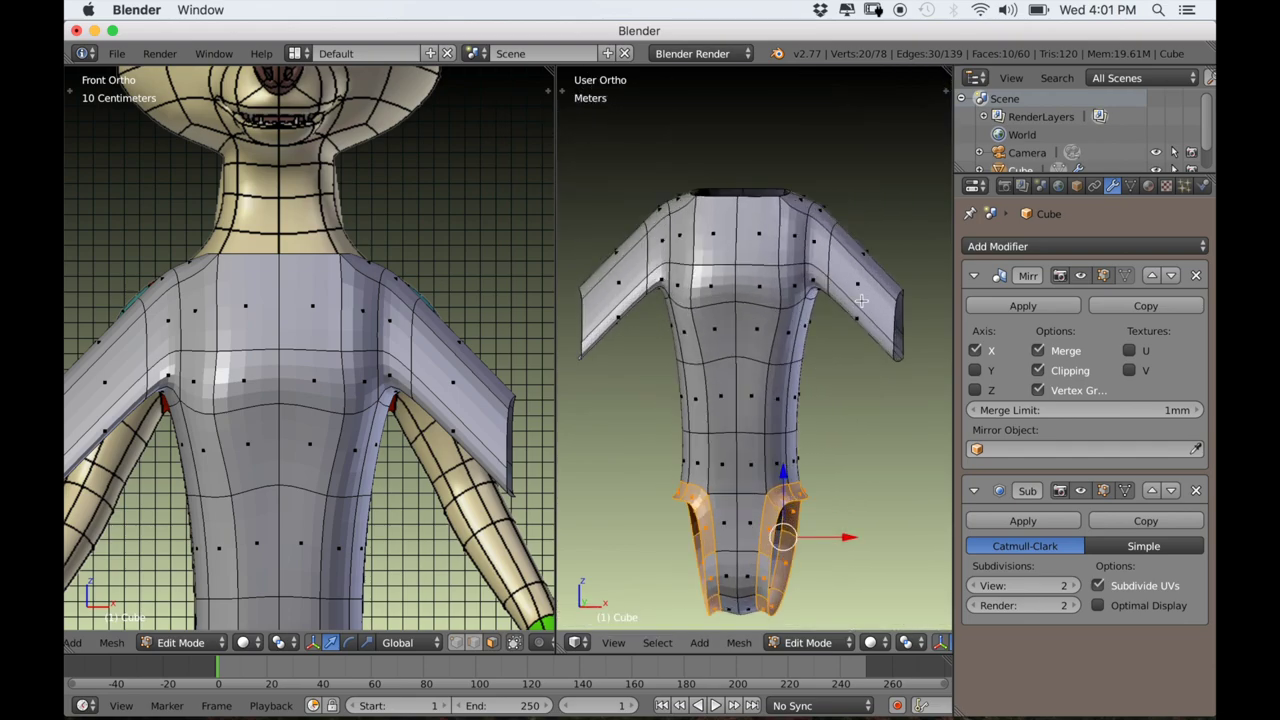
# Select the face loop of the test sleeve and delete its faces.
pyautogui.keyDown('alt'); pyautogui.rightClick(860, 301); pyautogui.keyUp('alt')
pyautogui.press('x')
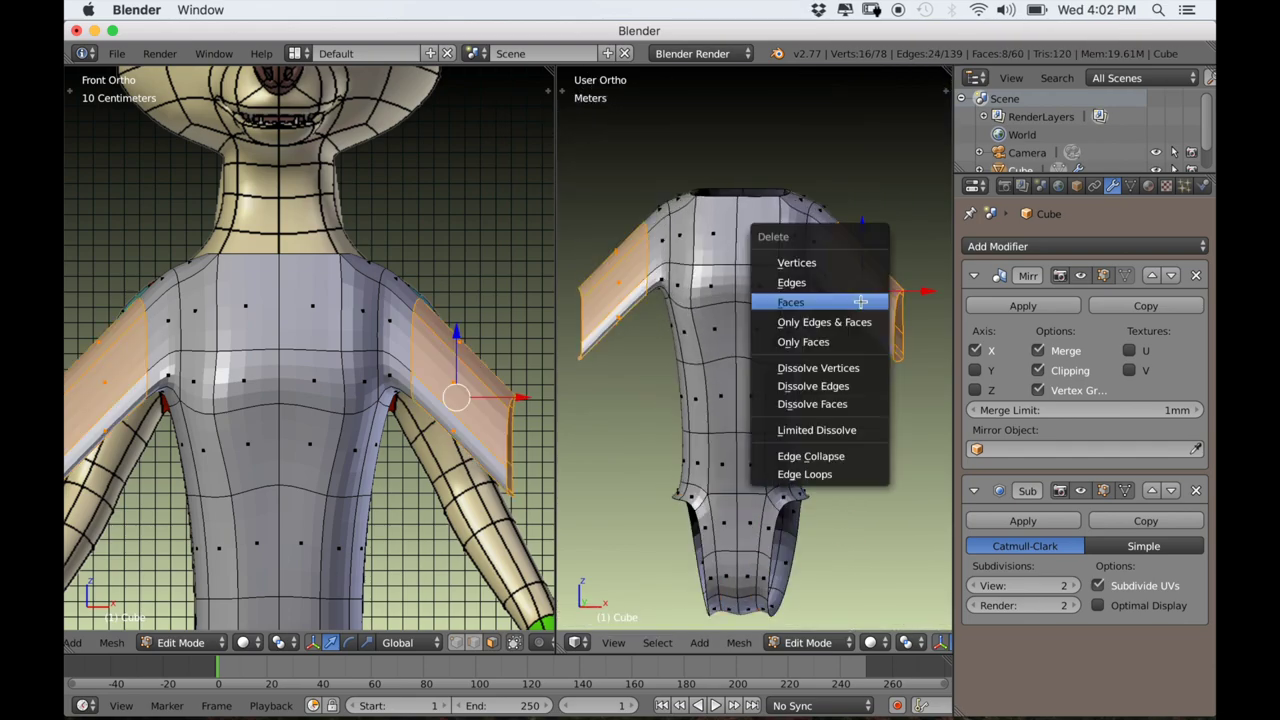
pyautogui.click(861, 302)
# Select the boundary edge loop of the arm opening and reshape it into a circle with LoopTools.
pyautogui.scroll(-2, 850, 385)
pyautogui.scroll(2, 851, 397)
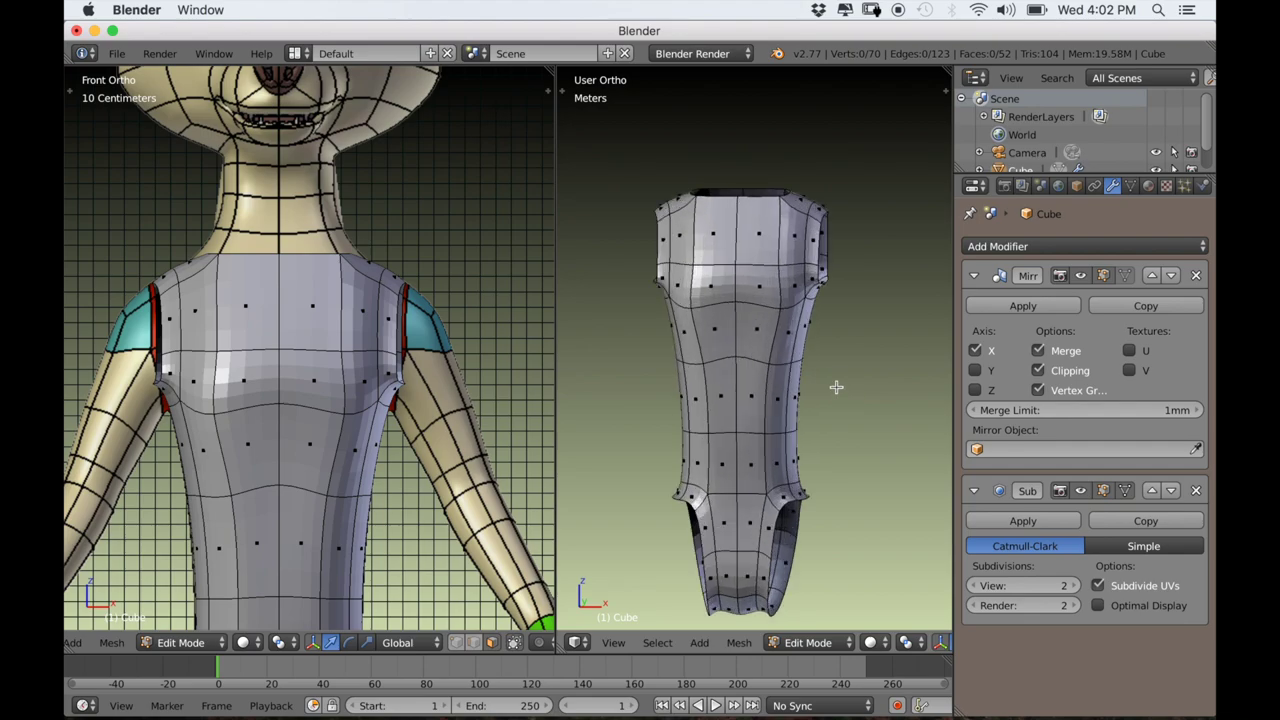
pyautogui.keyDown('shift'); pyautogui.moveTo(836, 388); pyautogui.dragTo(816, 438, button='middle'); pyautogui.keyUp('shift')
pyautogui.moveTo(823, 357); pyautogui.dragTo(794, 376, button='middle')
pyautogui.scroll(2, 800, 436)
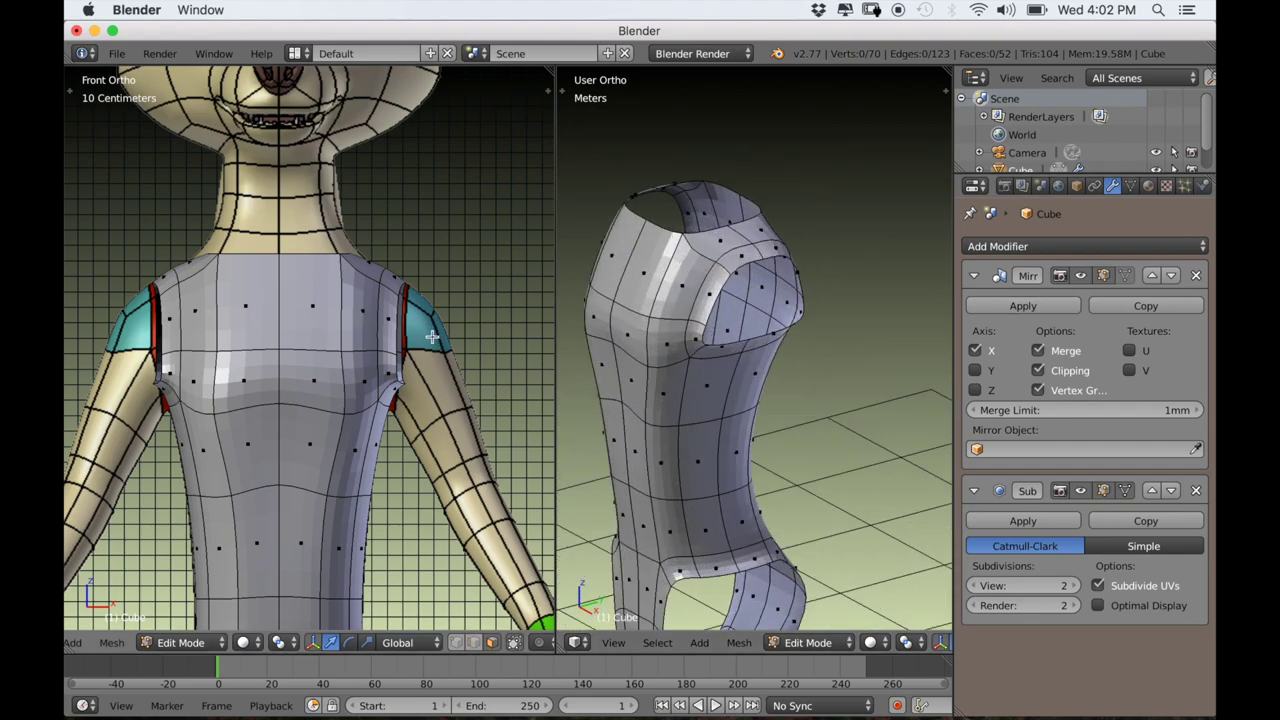
pyautogui.click(474, 643)
pyautogui.scroll(1, 610, 550)
pyautogui.moveTo(736, 246); pyautogui.dragTo(693, 281, button='middle')
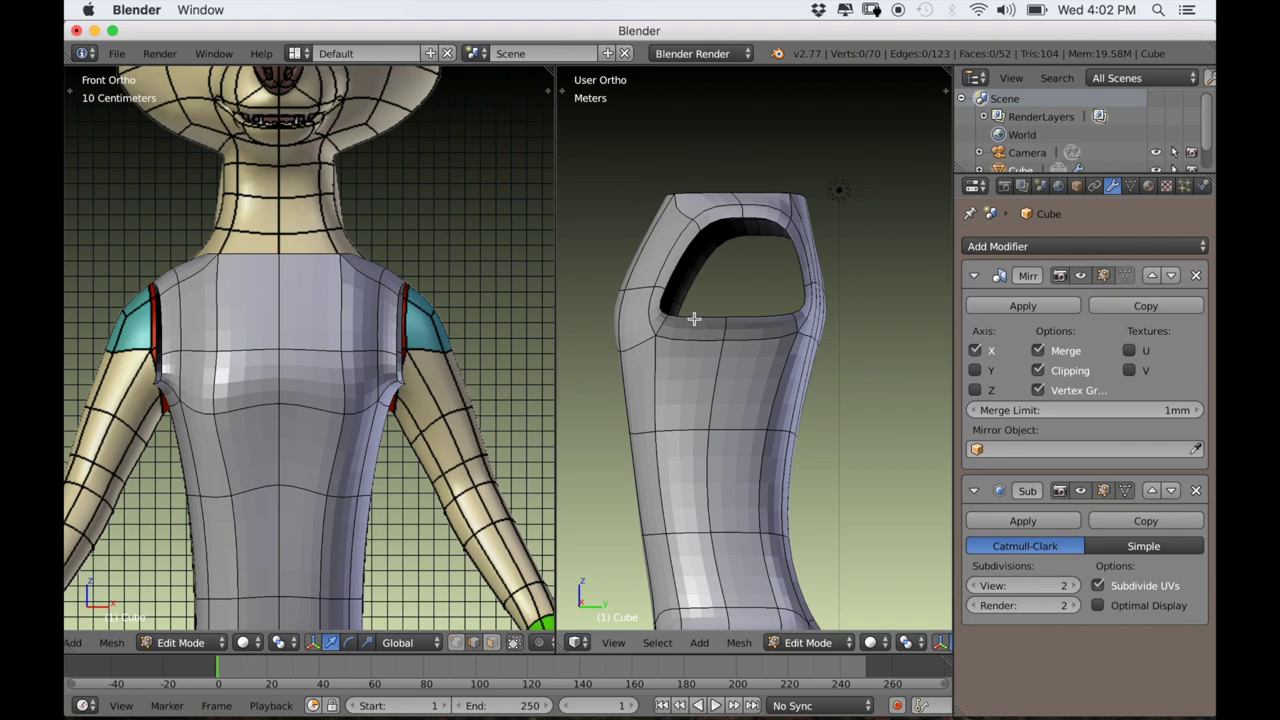
pyautogui.keyDown('alt'); pyautogui.rightClick(694, 318); pyautogui.keyUp('alt')
pyautogui.press('w')
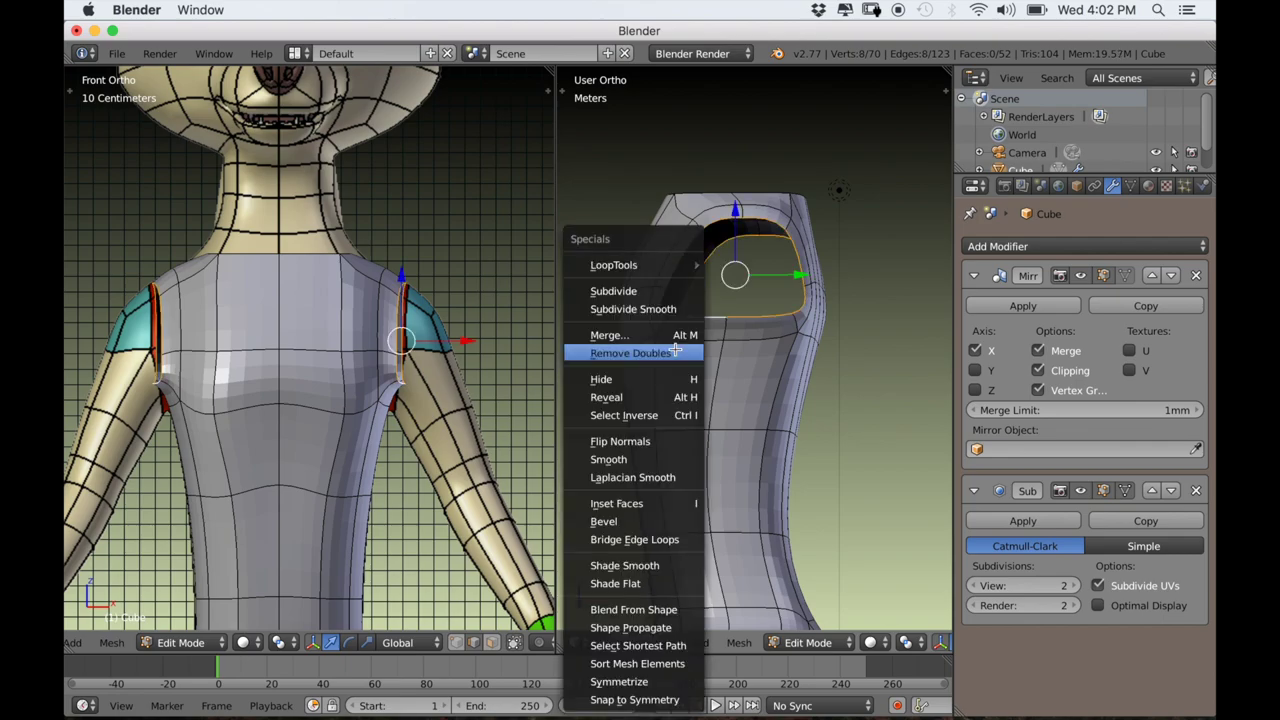
pyautogui.moveTo(653, 265)
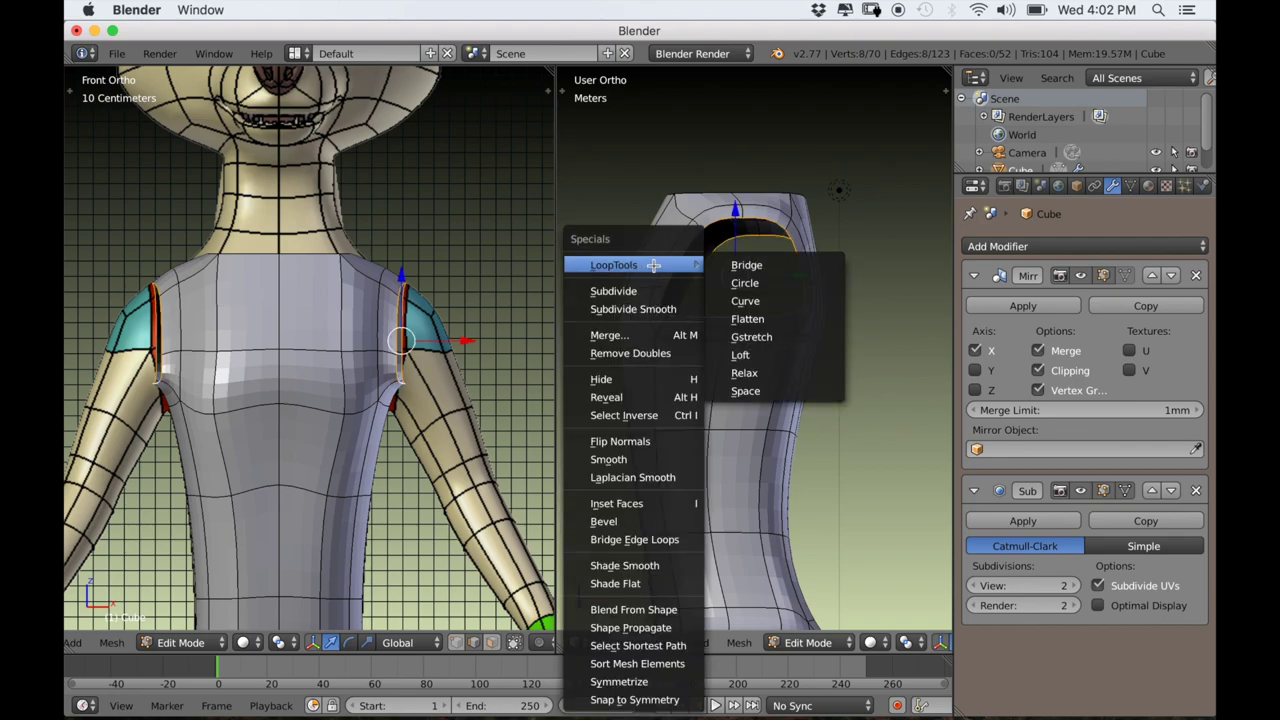
pyautogui.click(745, 283)
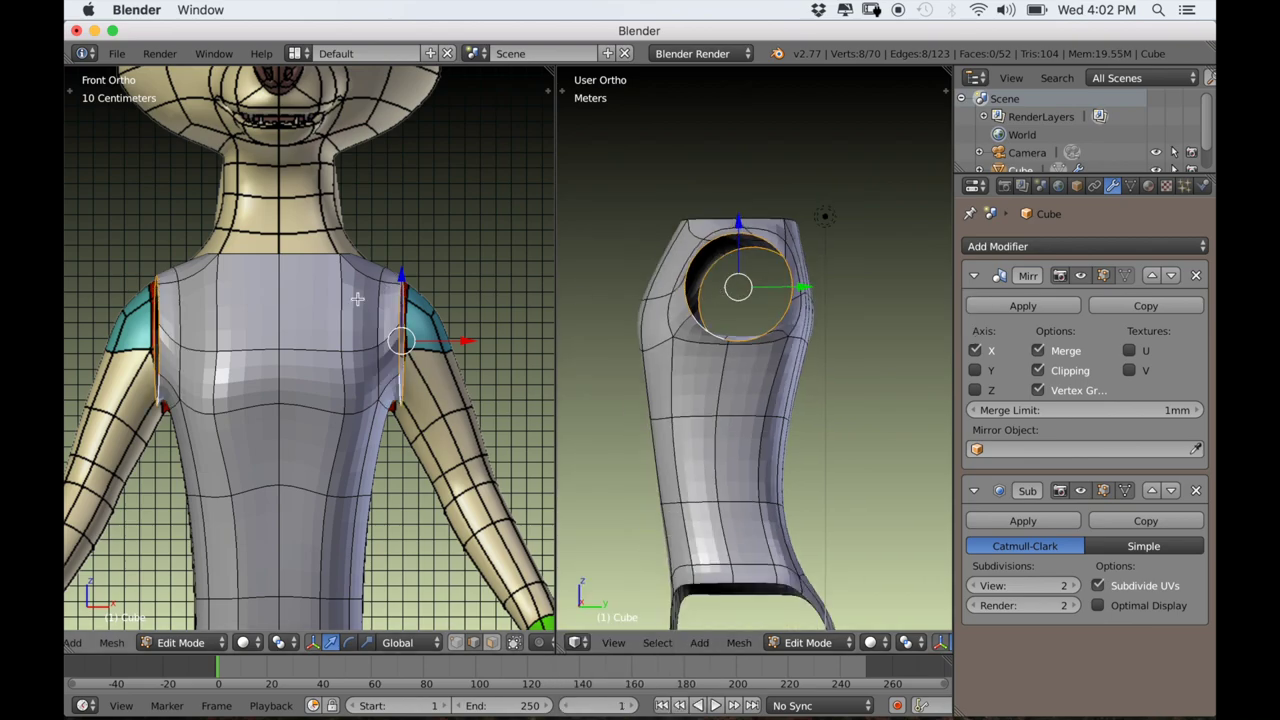
# Search the add-ons in the user preferences for "loo" to check LoopTools, and close the preferences.
pyautogui.click(121, 59)
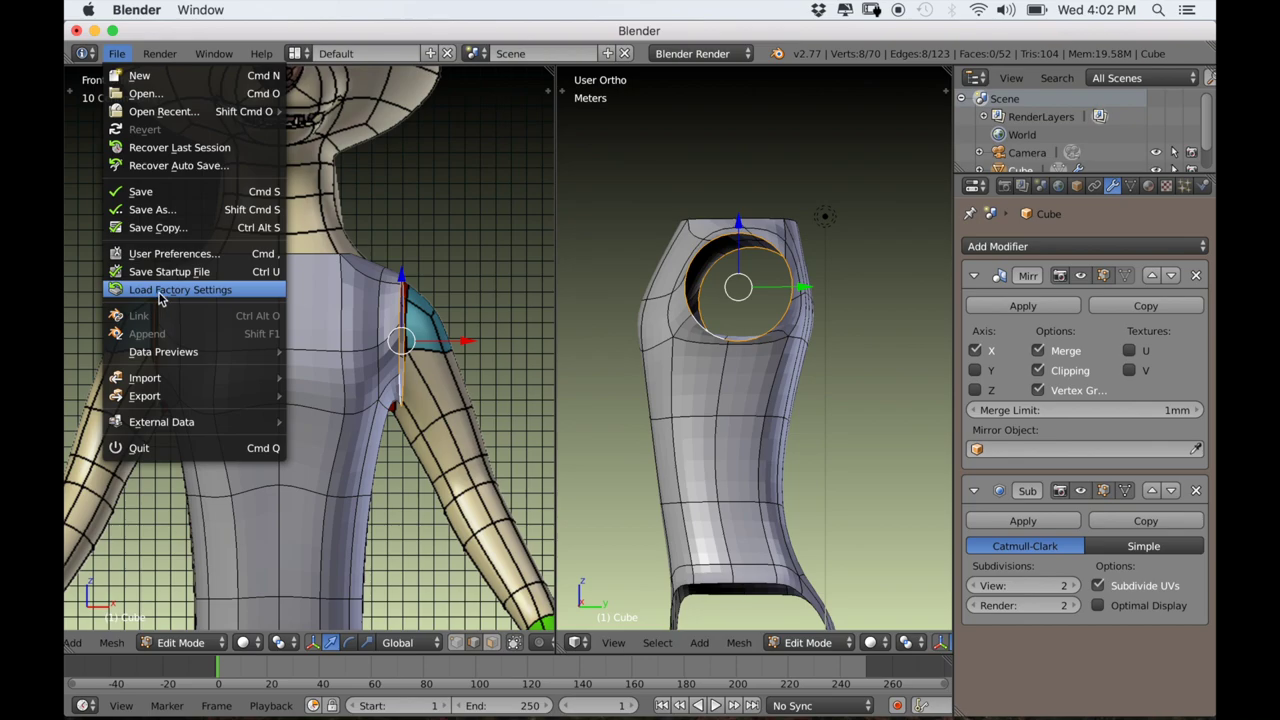
pyautogui.click(170, 253)
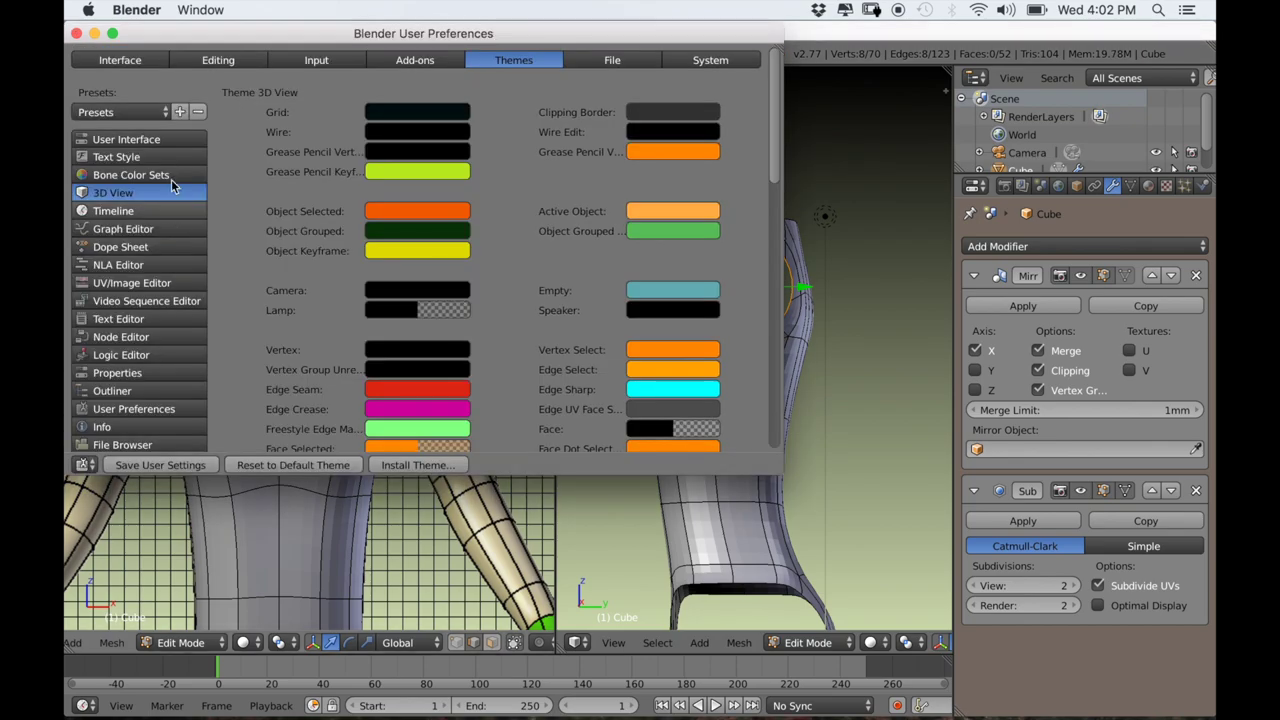
pyautogui.click(398, 63)
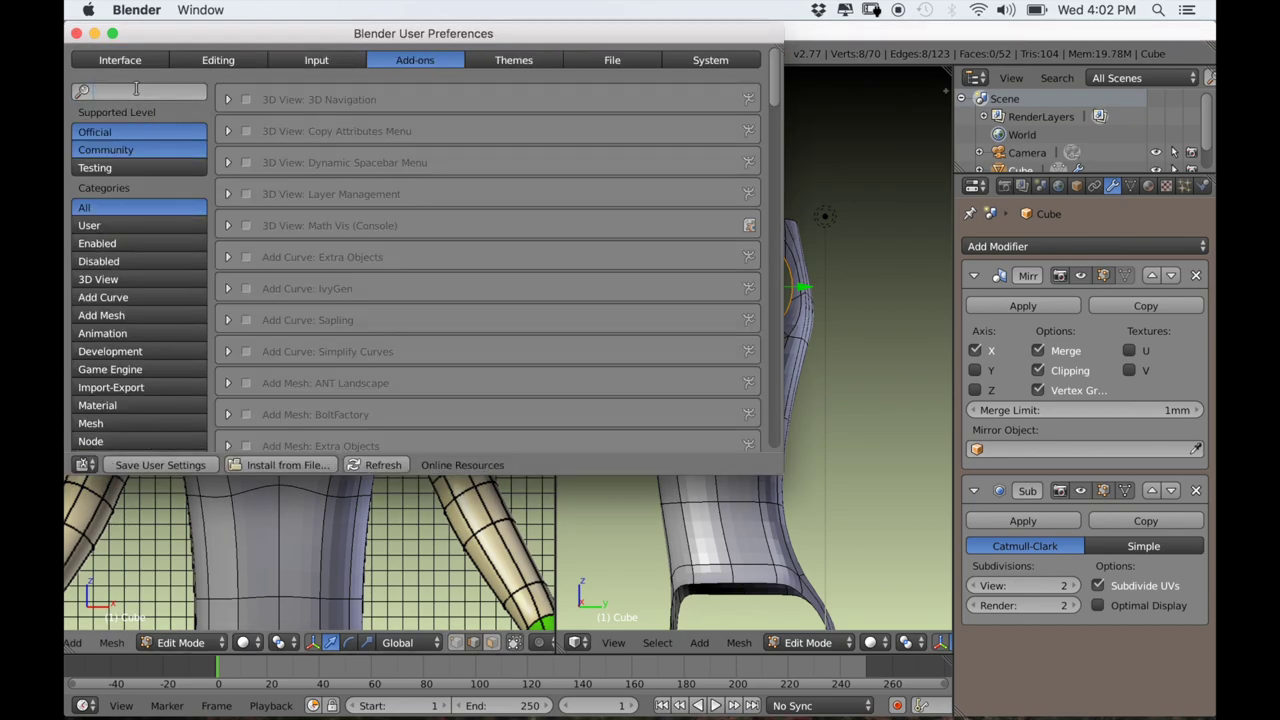
pyautogui.click(136, 91)
pyautogui.write('loo')
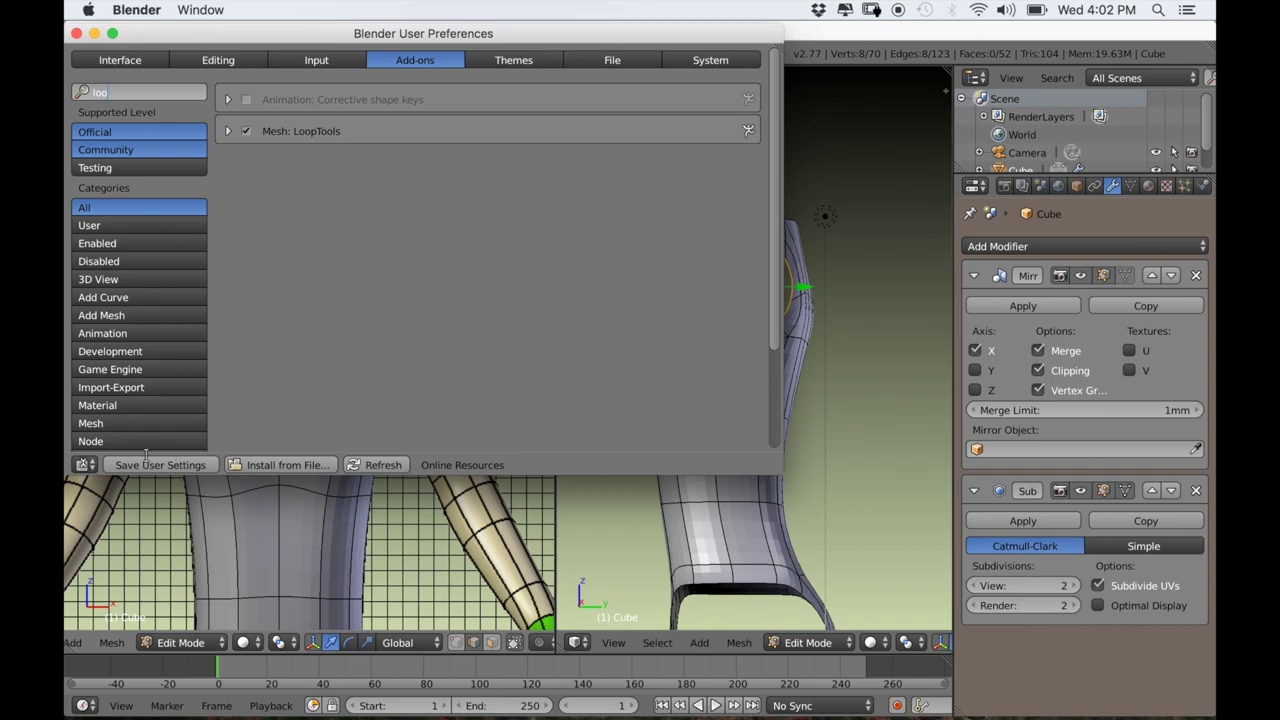
pyautogui.click(77, 35)
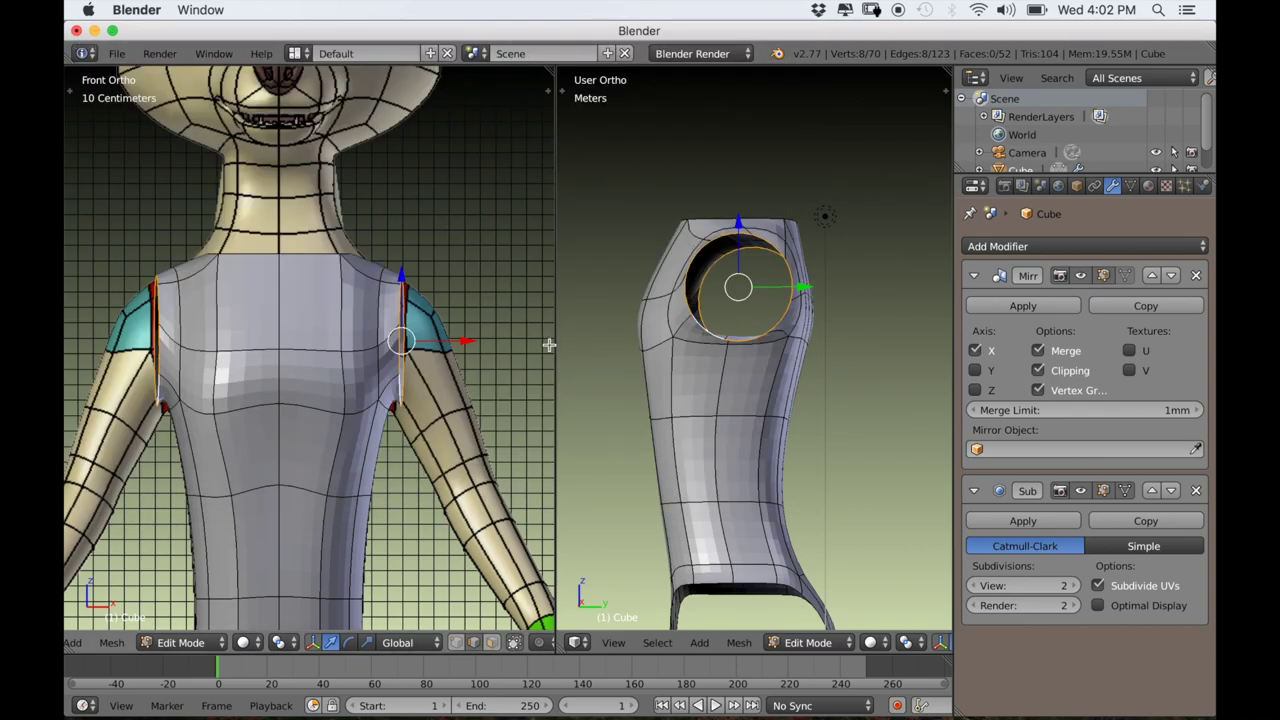
# Rotate the arm opening's loop about 11 degrees in the right side view and apply the LoopTools Circle operation to it again.
pyautogui.press('KP_3')
pyautogui.scroll(2, 764, 384)
pyautogui.scroll(1, 766, 372)
pyautogui.scroll(-1, 806, 366)
pyautogui.press('r')
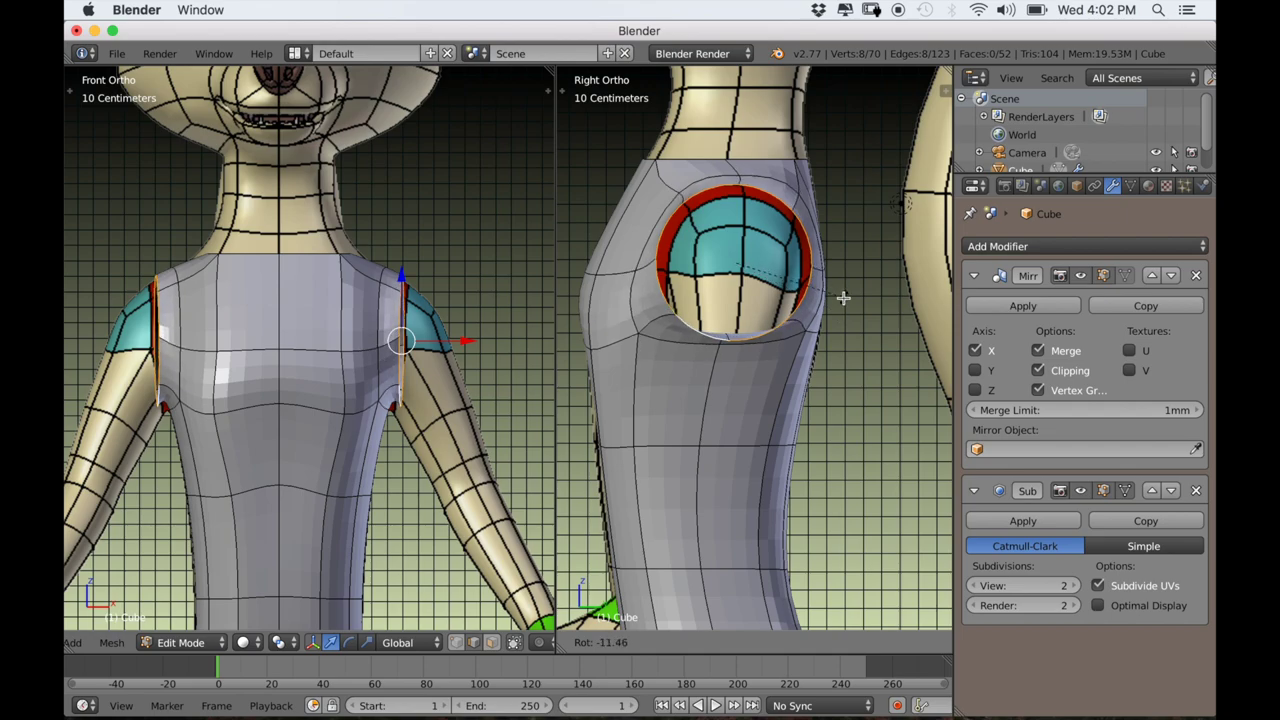
pyautogui.click(842, 292)
pyautogui.scroll(-2, 700, 354)
pyautogui.press('w')
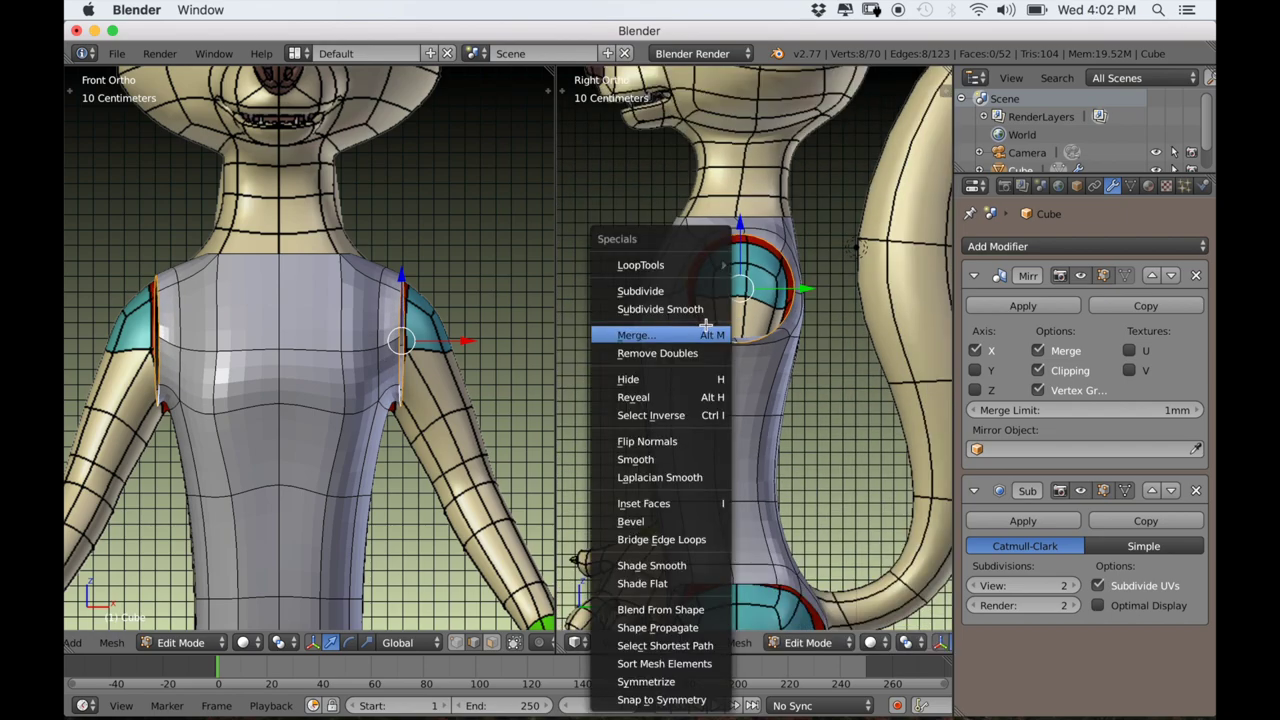
pyautogui.moveTo(673, 266)
pyautogui.click(773, 282)
# Tilt the arm opening's loop slightly in the front view and move it to line up with the reference shoulder joint.
pyautogui.scroll(-2, 676, 366)
pyautogui.moveTo(694, 383); pyautogui.dragTo(791, 386, button='middle')
pyautogui.scroll(2, 791, 393)
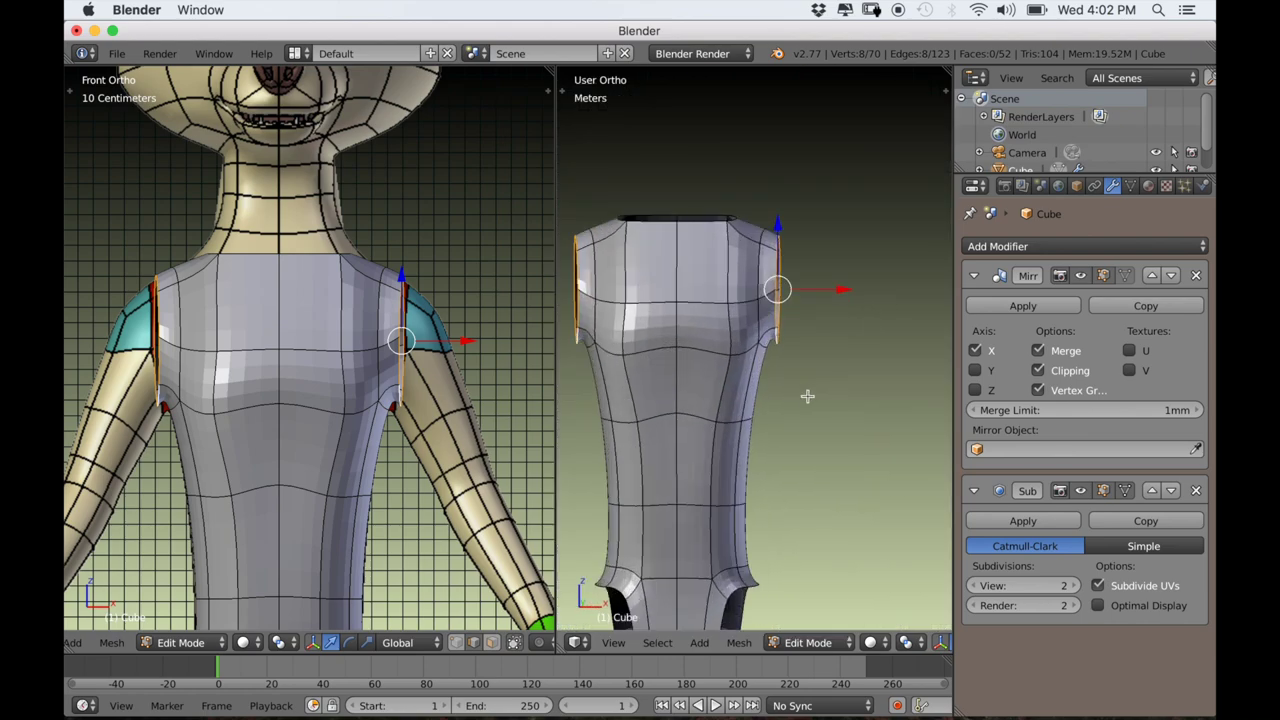
pyautogui.scroll(1, 807, 394)
pyautogui.scroll(1, 549, 419)
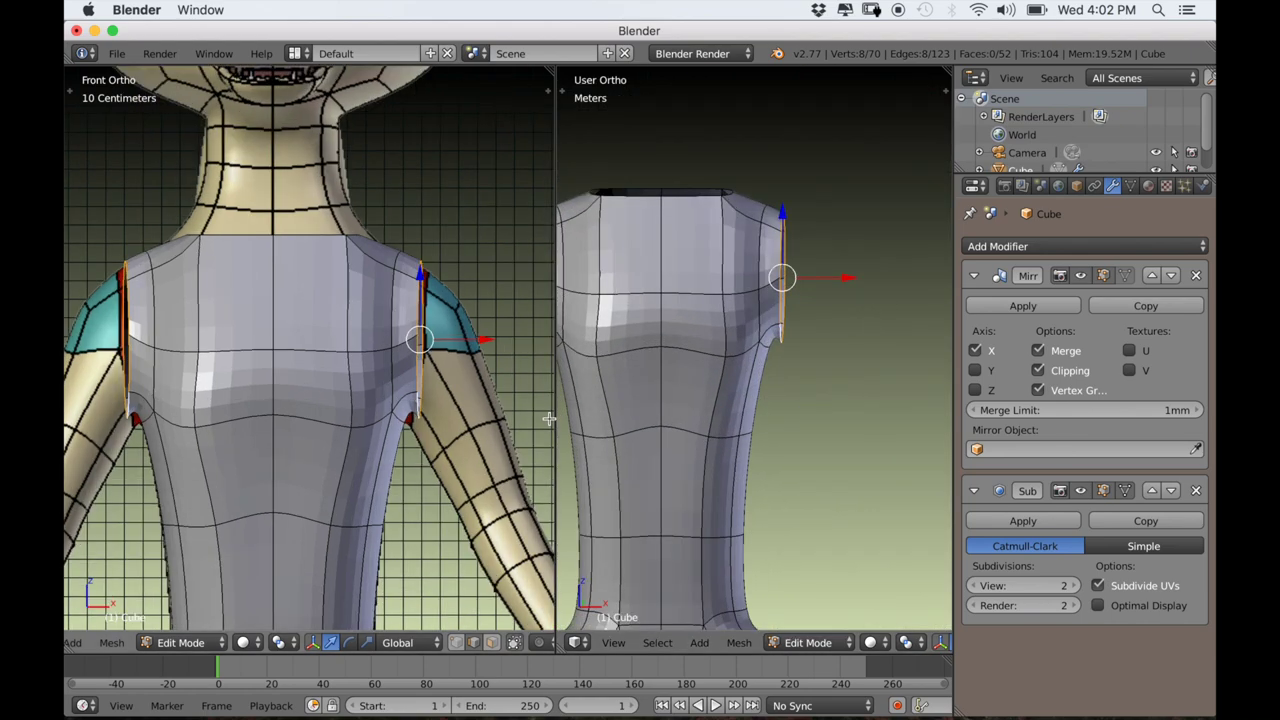
pyautogui.press('r')
pyautogui.click(486, 386)
pyautogui.press('g')
pyautogui.click(483, 391)
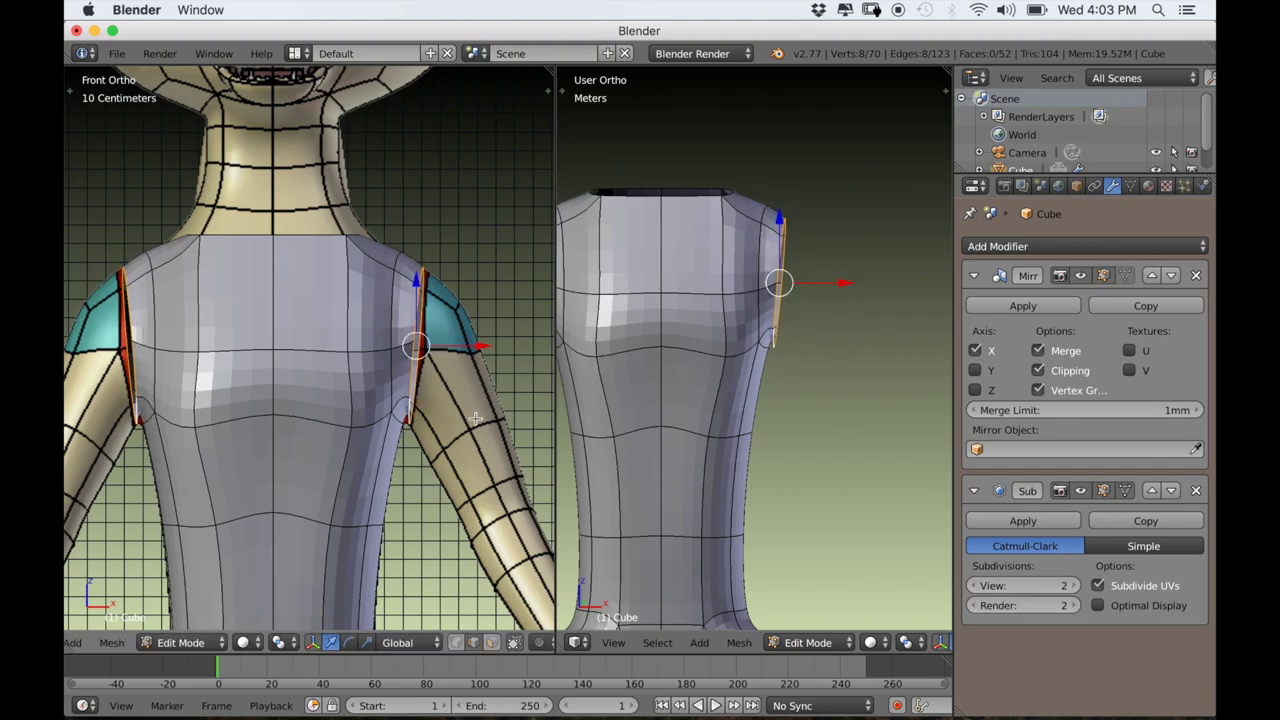
# Select the two torso edges just beneath the arm opening and slide them downward along the mesh.
pyautogui.scroll(2, 786, 441)
pyautogui.rightClick(766, 354)
pyautogui.moveTo(800, 384); pyautogui.dragTo(650, 415, button='middle')
pyautogui.keyDown('shift'); pyautogui.rightClick(779, 334); pyautogui.keyUp('shift')
pyautogui.scroll(2, 438, 432)
pyautogui.keyDown('shift'); pyautogui.moveTo(452, 490); pyautogui.dragTo(462, 465, button='middle'); pyautogui.keyUp('shift')
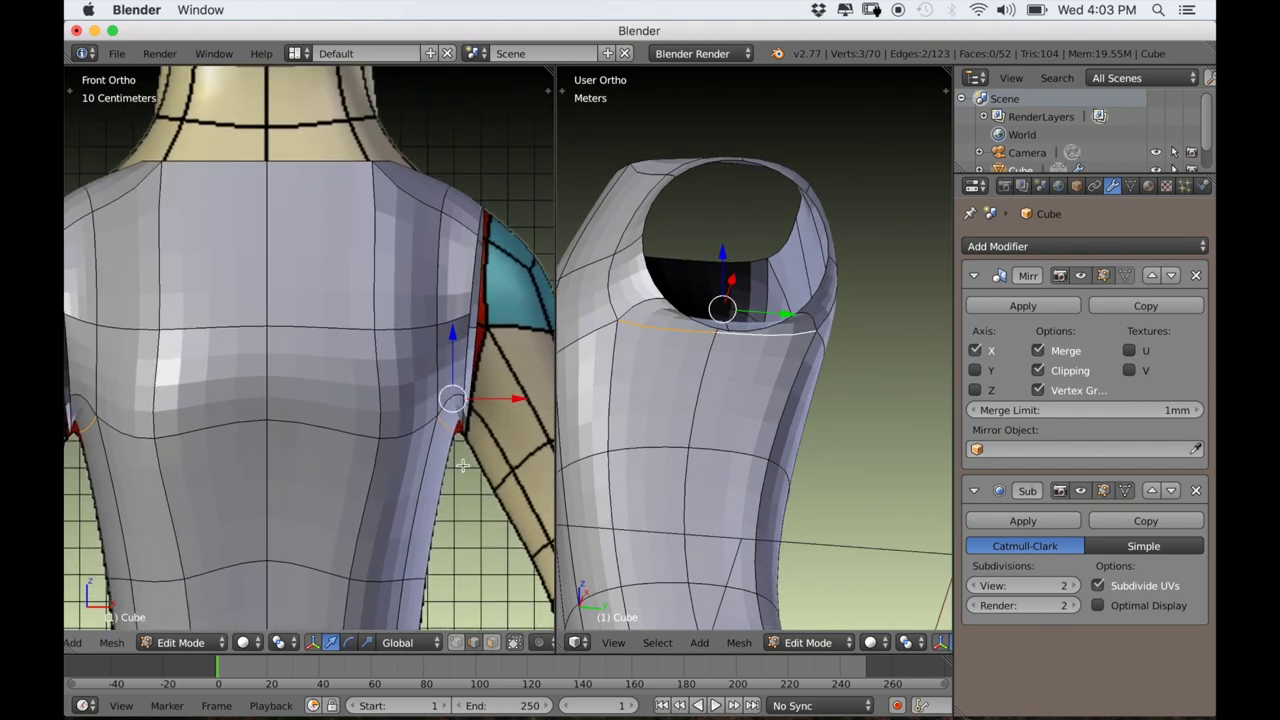
pyautogui.press('g')
pyautogui.press('g')
pyautogui.click(467, 467)
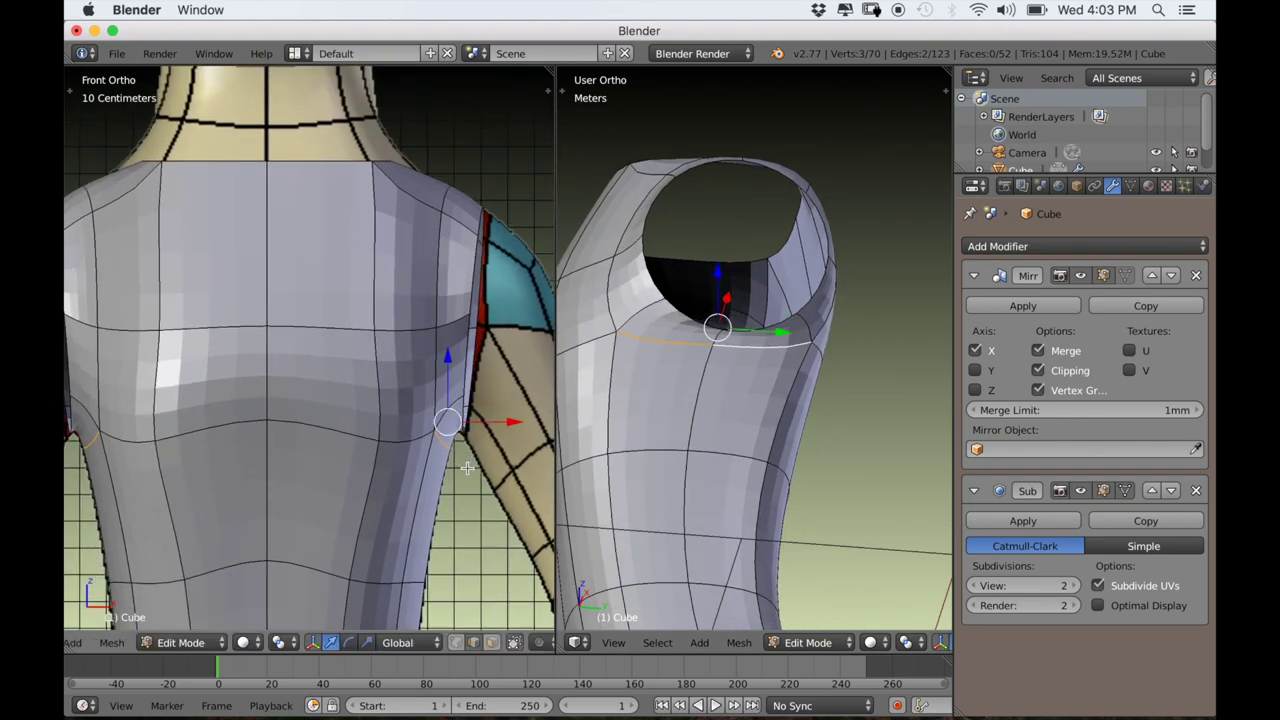
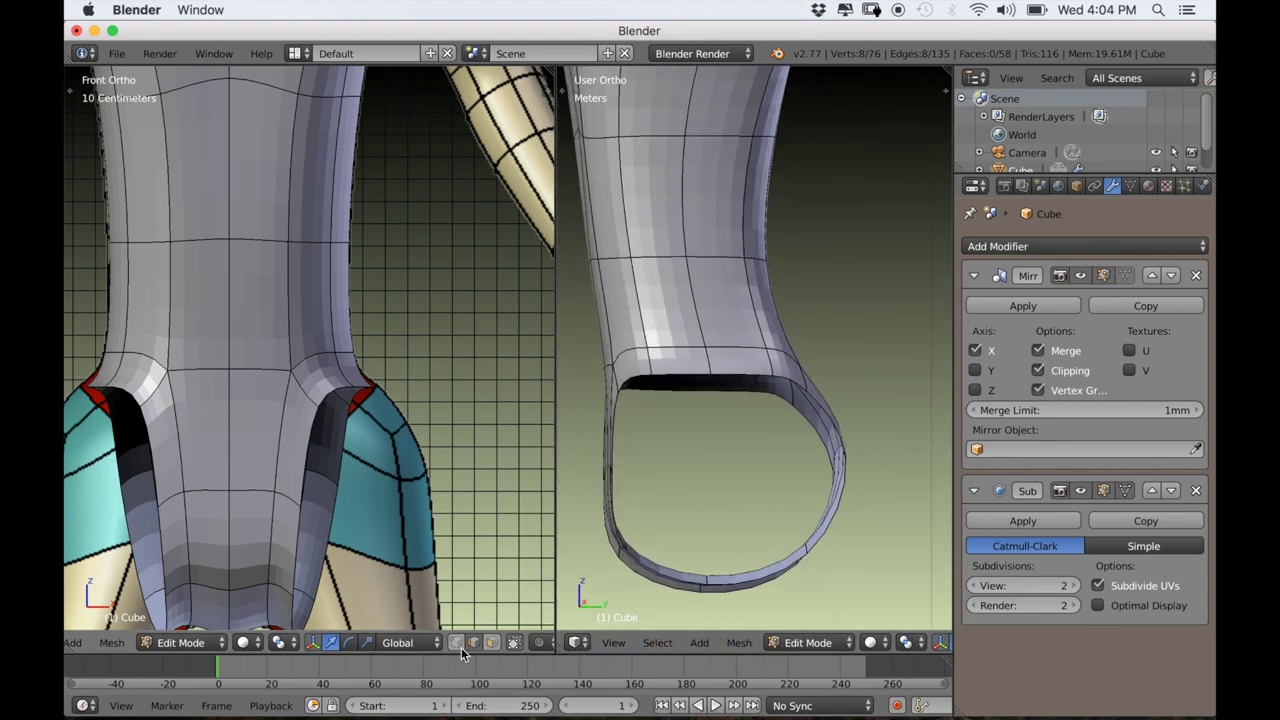
# Select the upper edges around the leg opening and move them up along the Z axis.
pyautogui.scroll(2, 671, 371)
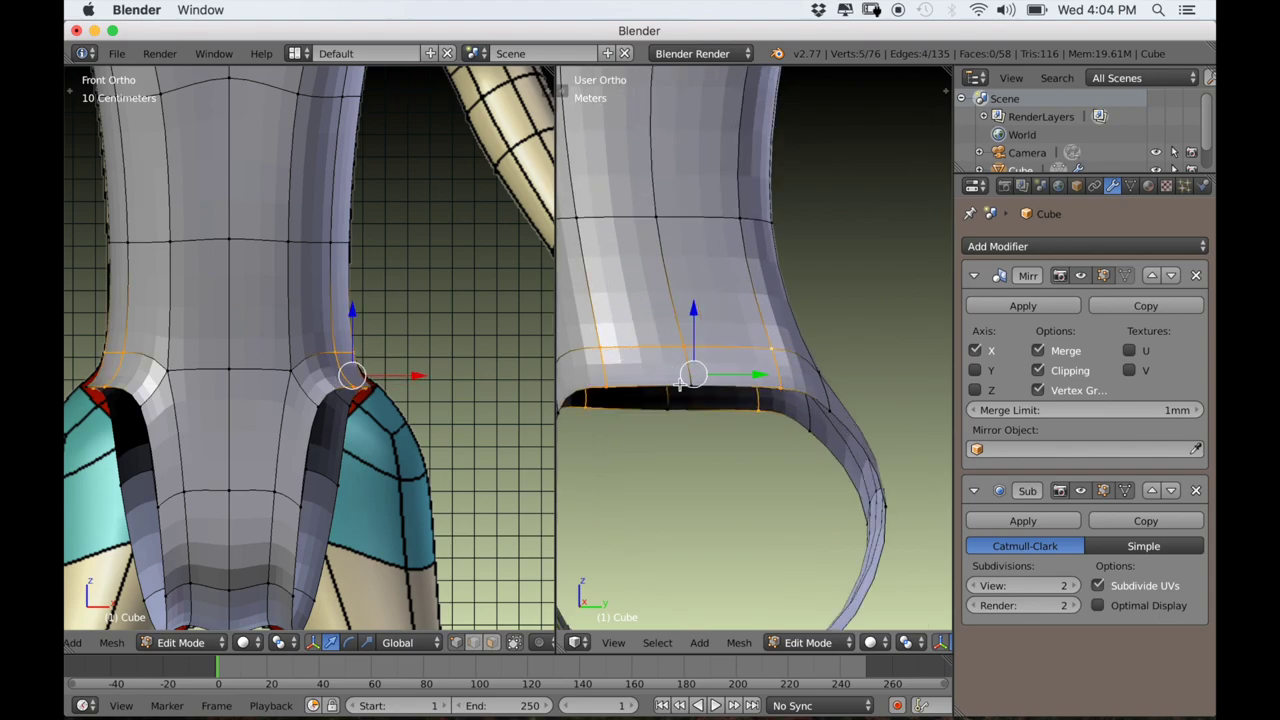
pyautogui.keyDown('shift'); pyautogui.rightClick(685, 384); pyautogui.keyUp('shift')
pyautogui.moveTo(692, 319); pyautogui.dragTo(690, 264)
pyautogui.rightClick(688, 363)
pyautogui.moveTo(690, 266); pyautogui.dragTo(851, 423, button='middle')
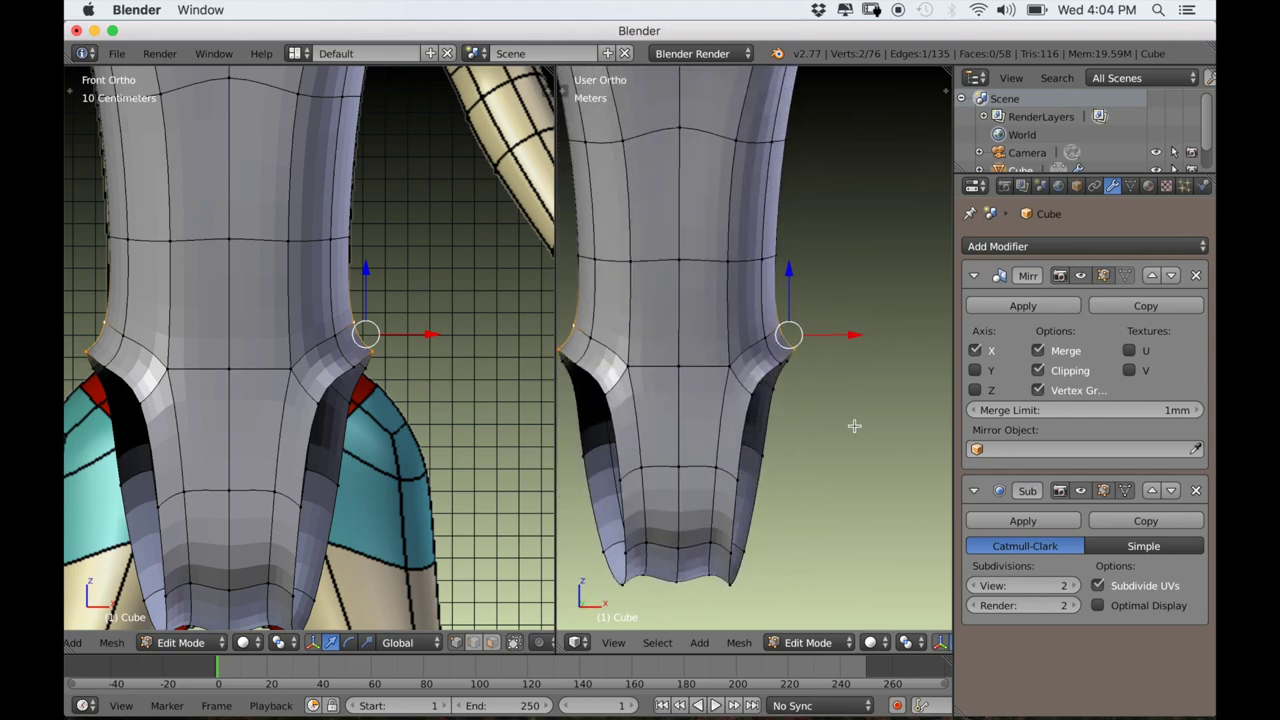
# Select the leg opening's boundary edge loop and move it about 1.9 cm inward and 9.2 cm down in the front view.
pyautogui.scroll(-1, 323, 483)
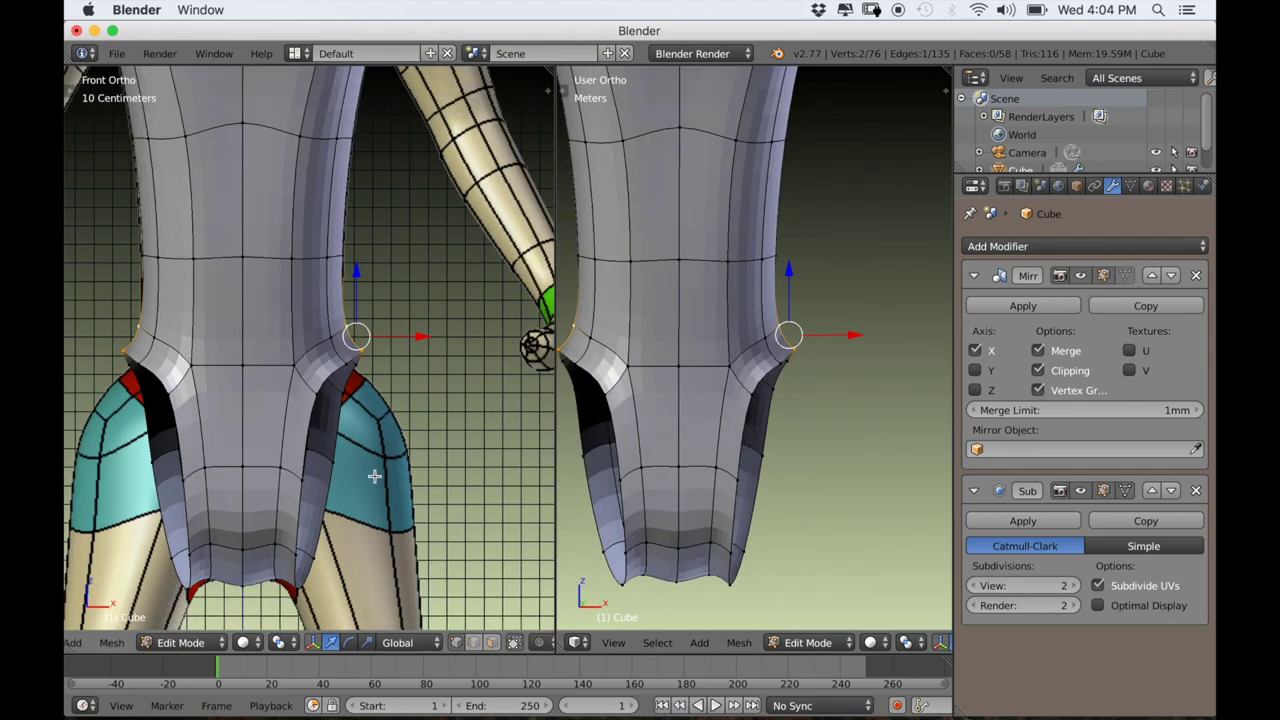
pyautogui.scroll(1, 600, 505)
pyautogui.scroll(2, 386, 489)
pyautogui.scroll(-2, 386, 489)
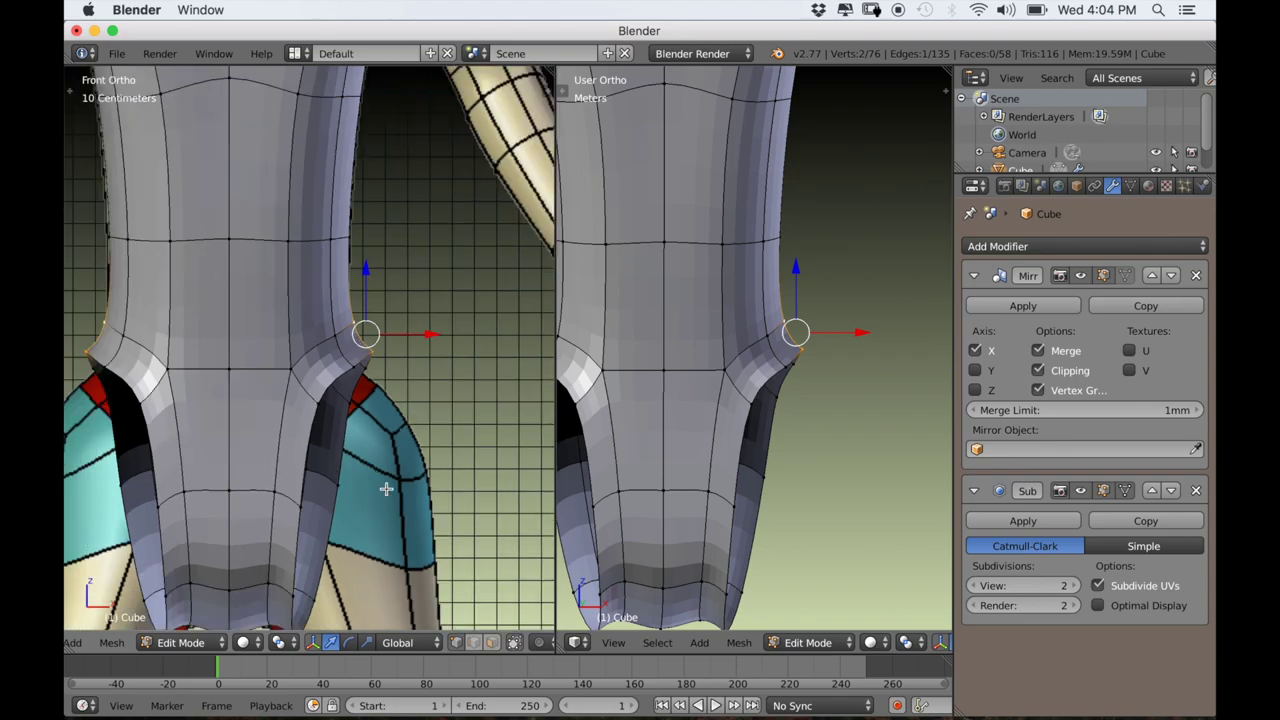
pyautogui.keyDown('alt'); pyautogui.rightClick(739, 474); pyautogui.keyUp('alt')
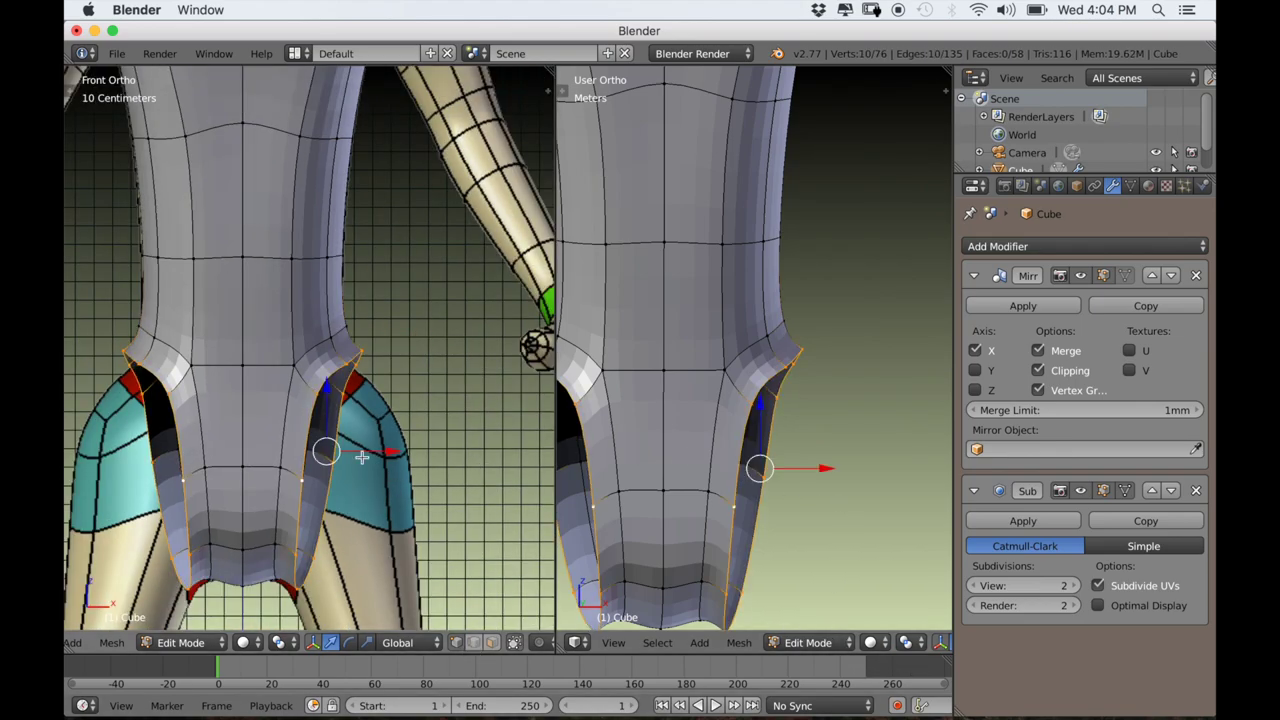
pyautogui.press('g')
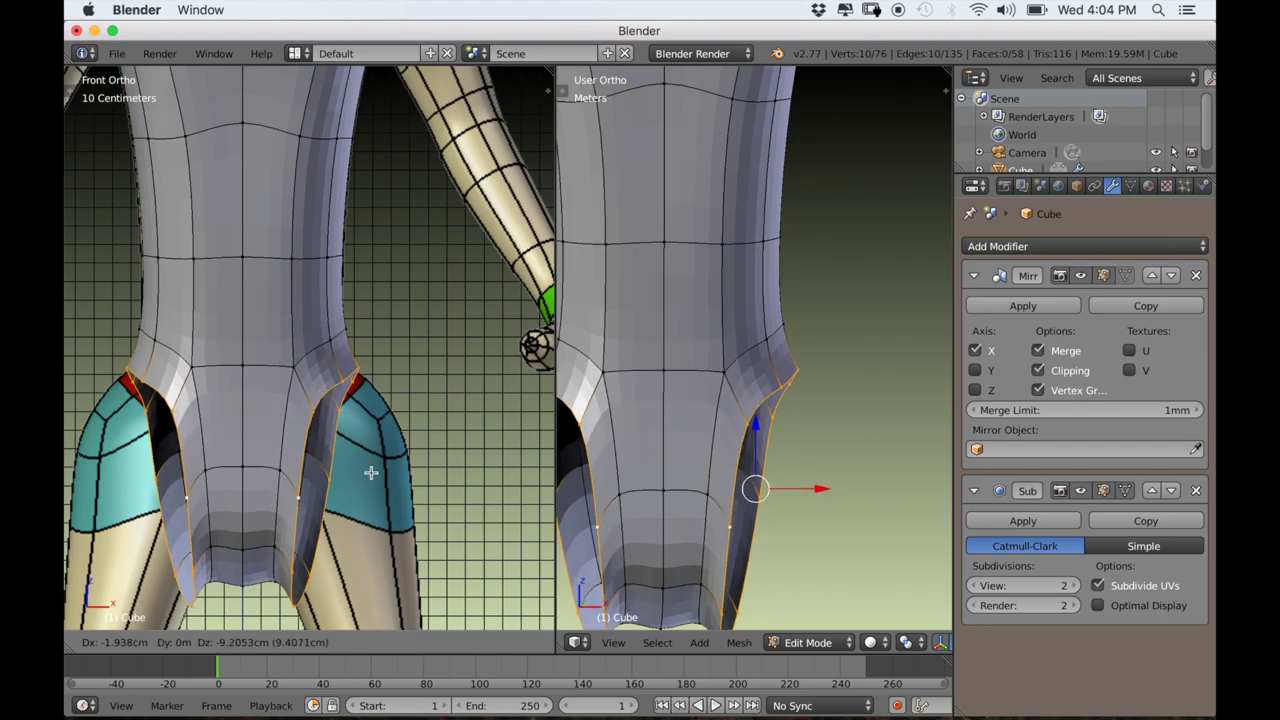
pyautogui.click(371, 473)
# Select the two top edges of the leg opening and extrude them twice outward and down along the reference's outer hip.
pyautogui.moveTo(800, 431); pyautogui.dragTo(737, 601, button='middle')
pyautogui.click(477, 644)
pyautogui.scroll(-1, 707, 370)
pyautogui.moveTo(708, 377); pyautogui.dragTo(704, 384, button='middle')
pyautogui.scroll(2, 704, 384)
pyautogui.rightClick(698, 381)
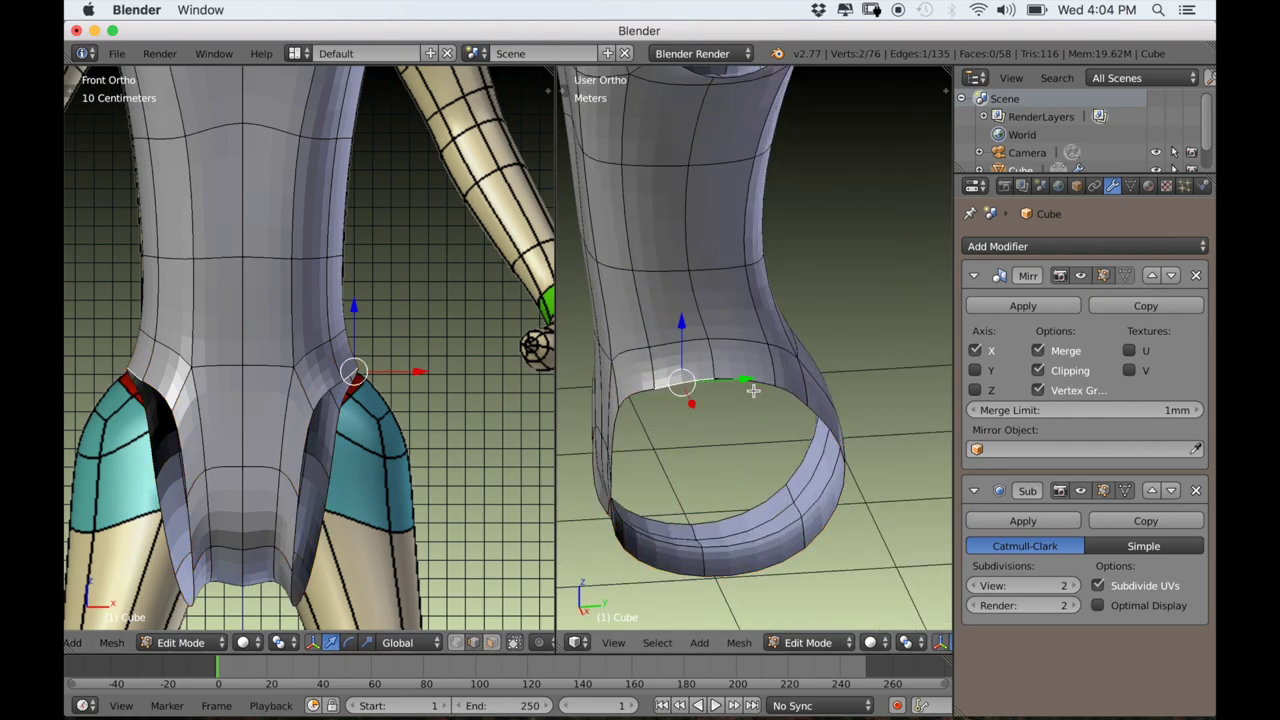
pyautogui.press('KP_1')
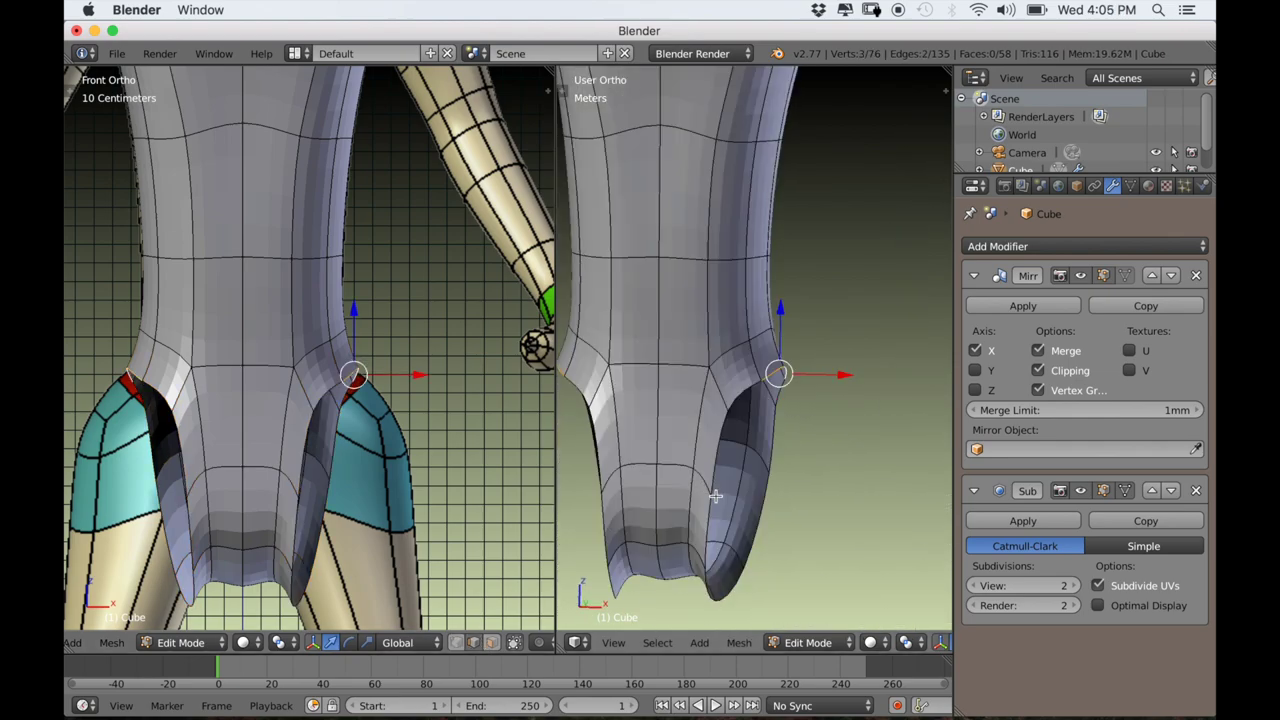
pyautogui.scroll(2, 392, 513)
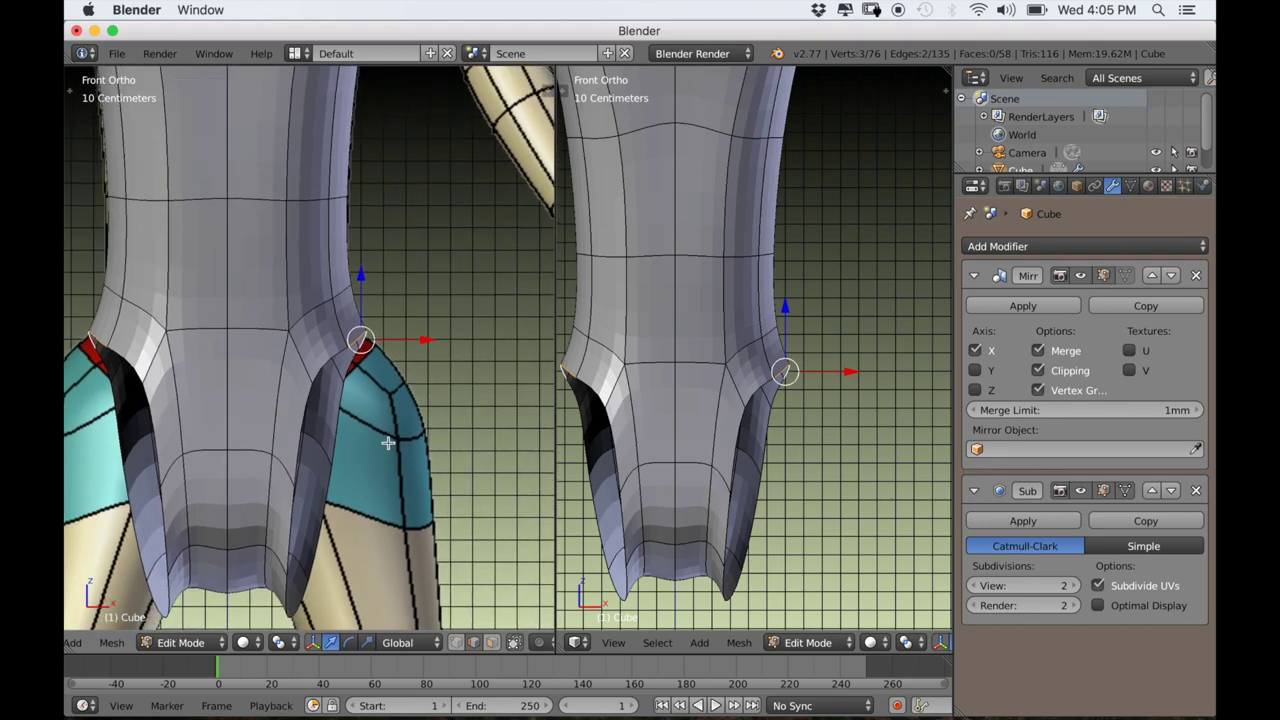
pyautogui.press('e')
pyautogui.click(431, 488)
pyautogui.press('e')
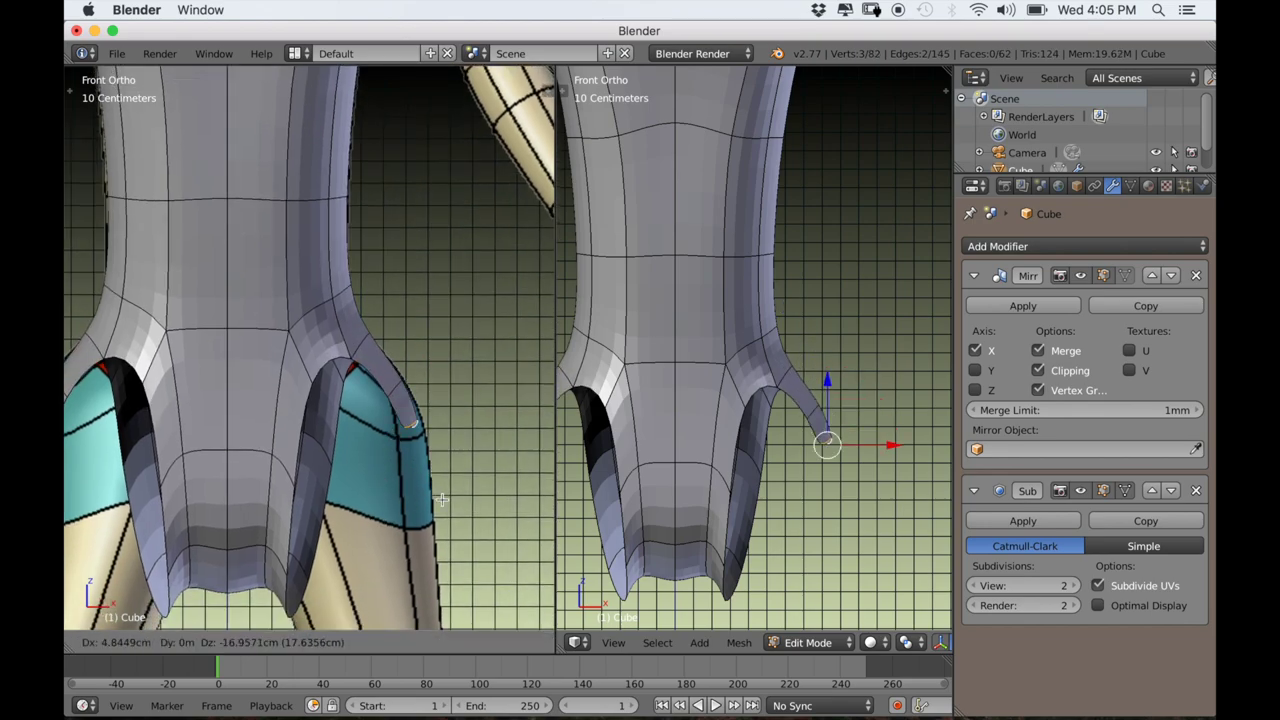
pyautogui.click(444, 508)
# Fill the corner gaps between the extruded hip strip and the leg opening with one face at the front and one at the back.
pyautogui.moveTo(800, 440); pyautogui.dragTo(850, 472, button='middle')
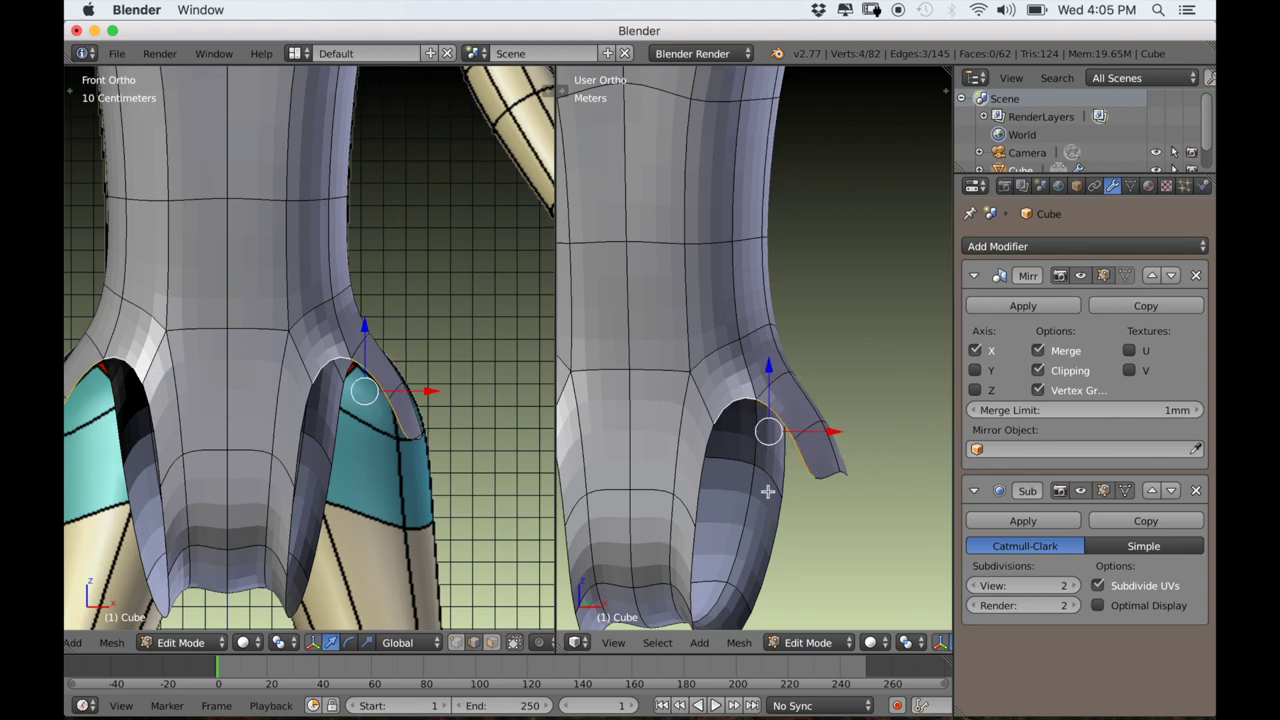
pyautogui.press('f')
pyautogui.moveTo(799, 484); pyautogui.dragTo(668, 491, button='middle')
pyautogui.rightClick(719, 466)
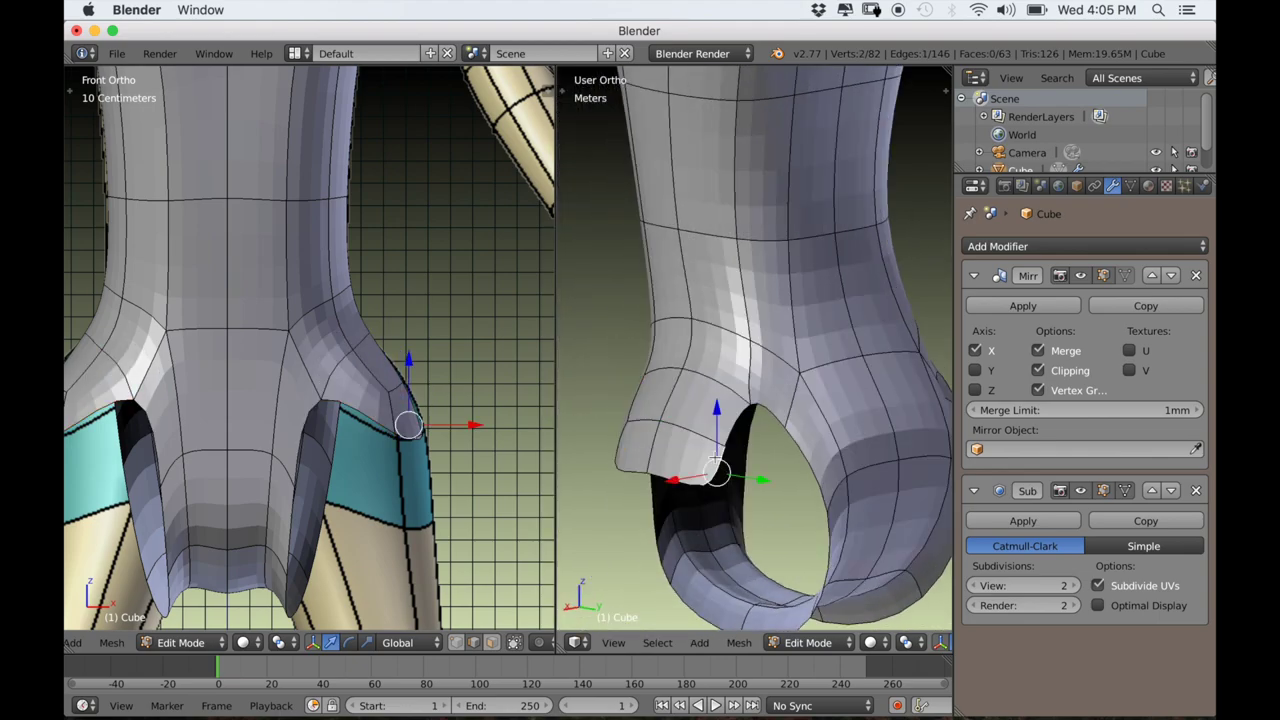
pyautogui.press('f')
# Select the two bottom edges of the hip strip and extrude them down to the lower border of the reference's blue thigh area.
pyautogui.moveTo(773, 436); pyautogui.dragTo(800, 478, button='middle')
pyautogui.scroll(3, 709, 493)
pyautogui.moveTo(698, 533)
pyautogui.keyDown('shift'); pyautogui.mouseDown(button='middle')
pyautogui.moveTo(709, 493)
pyautogui.moveTo(756, 516)
pyautogui.moveTo(723, 503)
pyautogui.moveTo(692, 512)
pyautogui.mouseUp(button='middle'); pyautogui.keyUp('shift')
pyautogui.rightClick(764, 432)
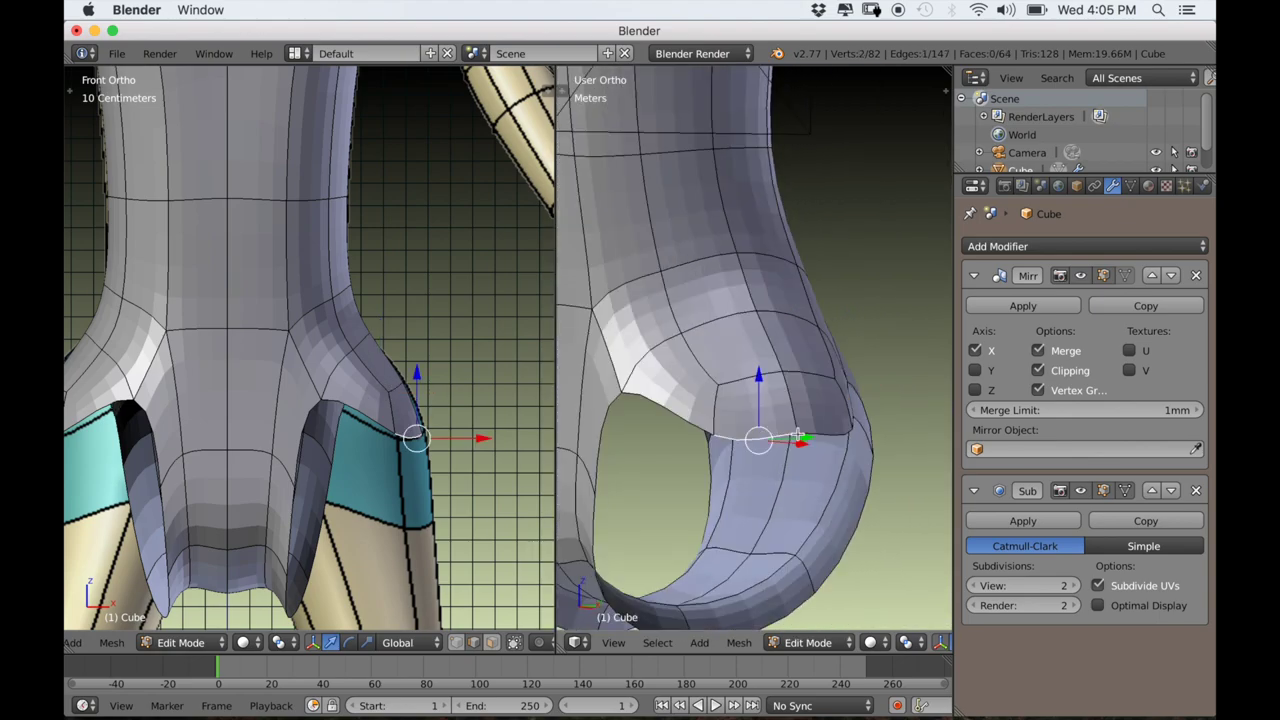
pyautogui.moveTo(791, 447); pyautogui.dragTo(560, 490, button='middle')
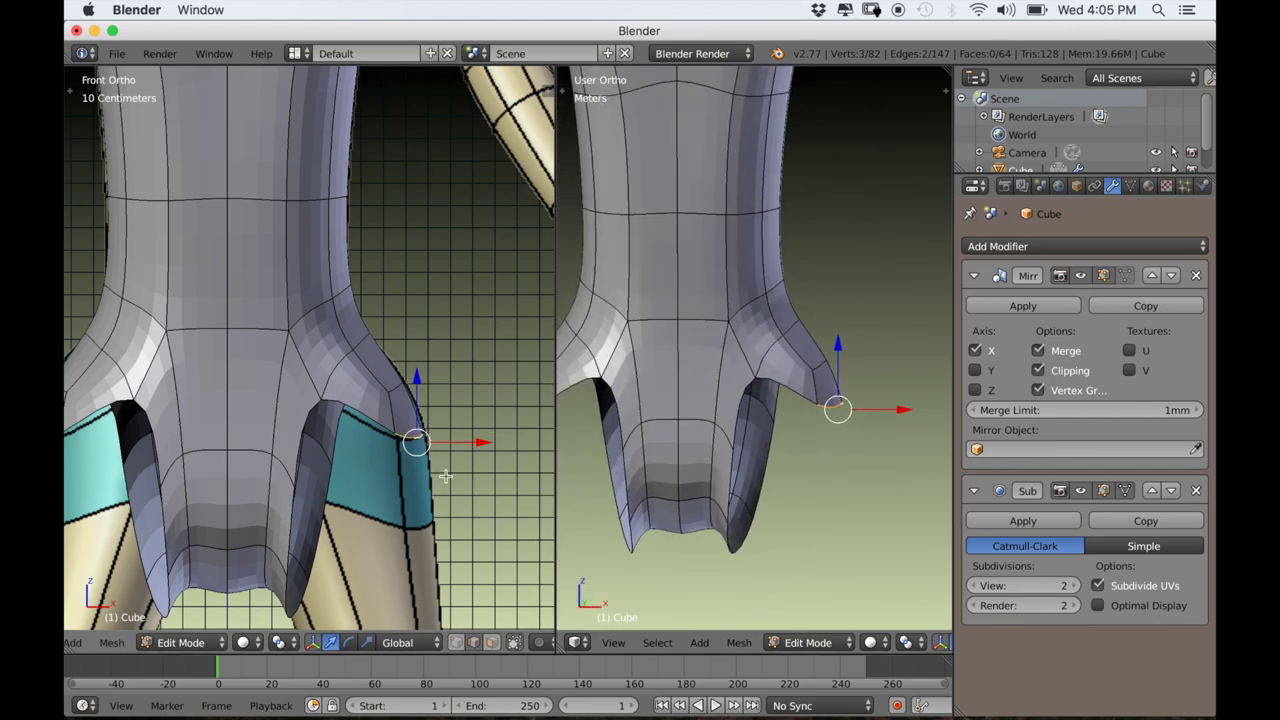
pyautogui.press('e')
pyautogui.click(455, 558)
# Fill the gaps between the lower hip strip and the leg opening with one face at the front and one at the back.
pyautogui.moveTo(745, 470); pyautogui.dragTo(772, 488, button='middle')
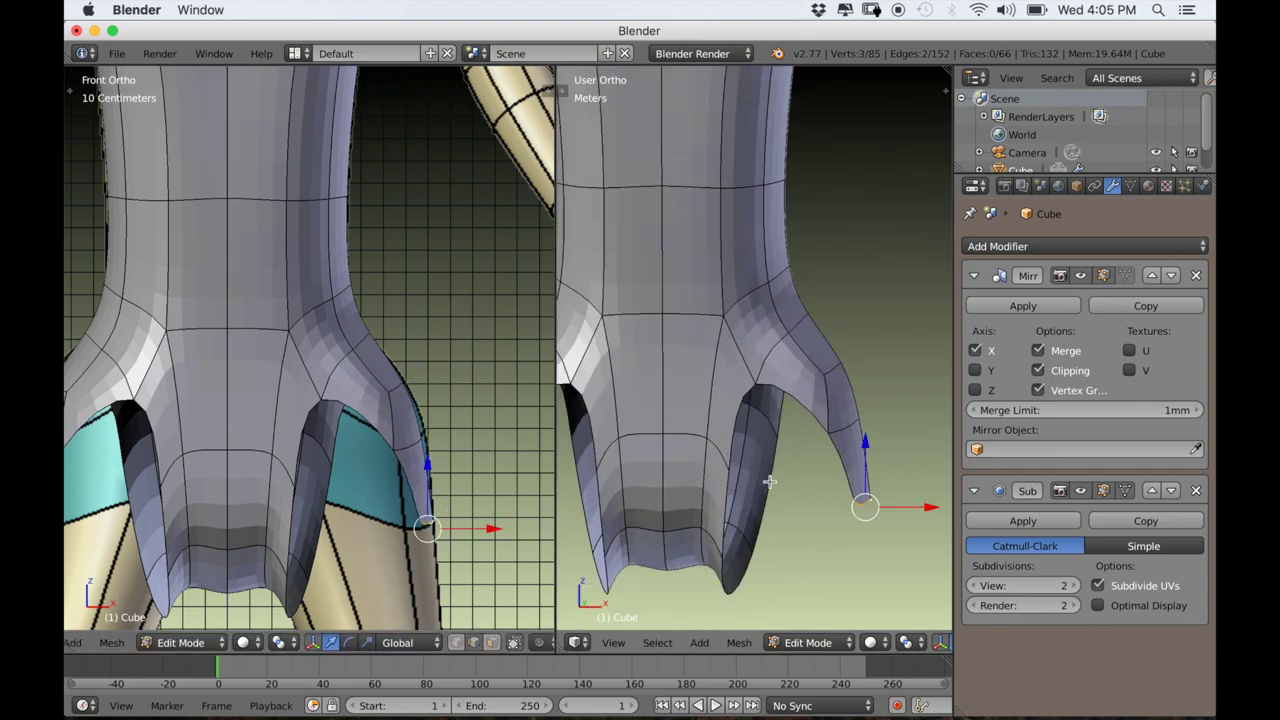
pyautogui.keyDown('shift'); pyautogui.rightClick(785, 388); pyautogui.keyUp('shift')
pyautogui.press('f')
pyautogui.moveTo(838, 477); pyautogui.dragTo(660, 490, button='middle')
pyautogui.rightClick(665, 467)
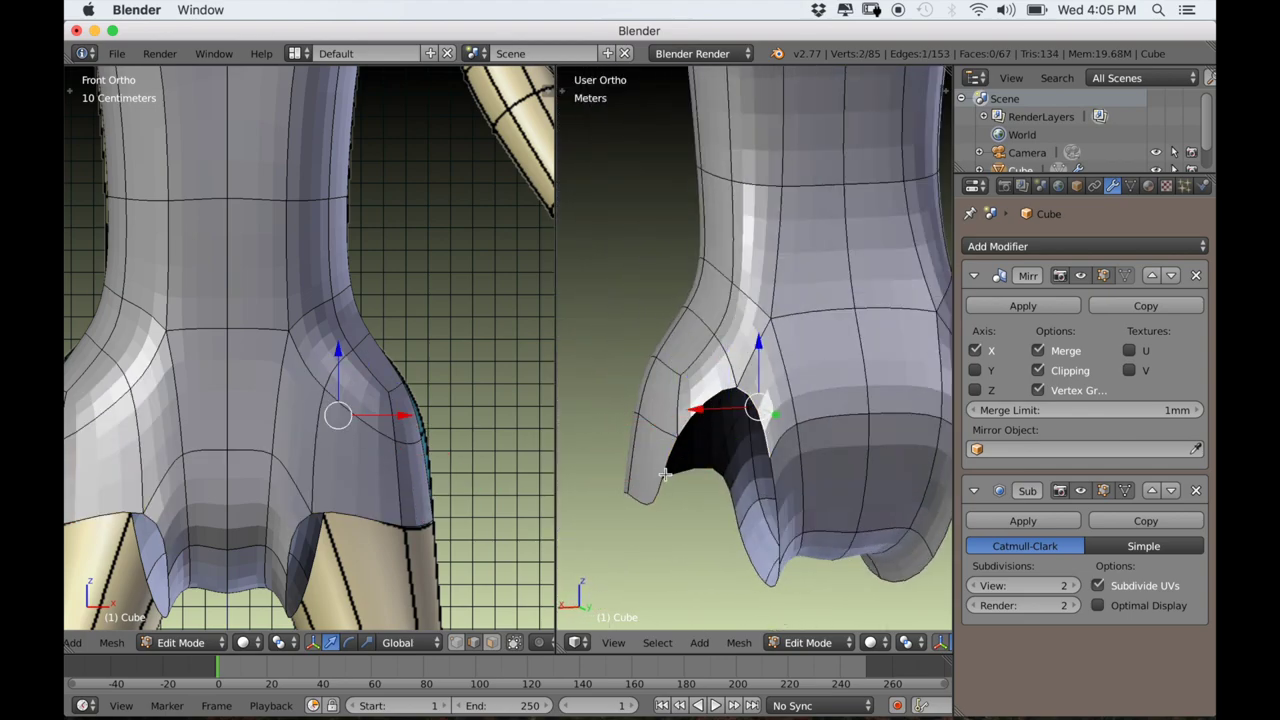
pyautogui.press('f')
pyautogui.moveTo(683, 507)
pyautogui.mouseDown(button='middle')
pyautogui.moveTo(666, 489)
pyautogui.moveTo(696, 514)
pyautogui.mouseUp(button='middle')
pyautogui.press('a')
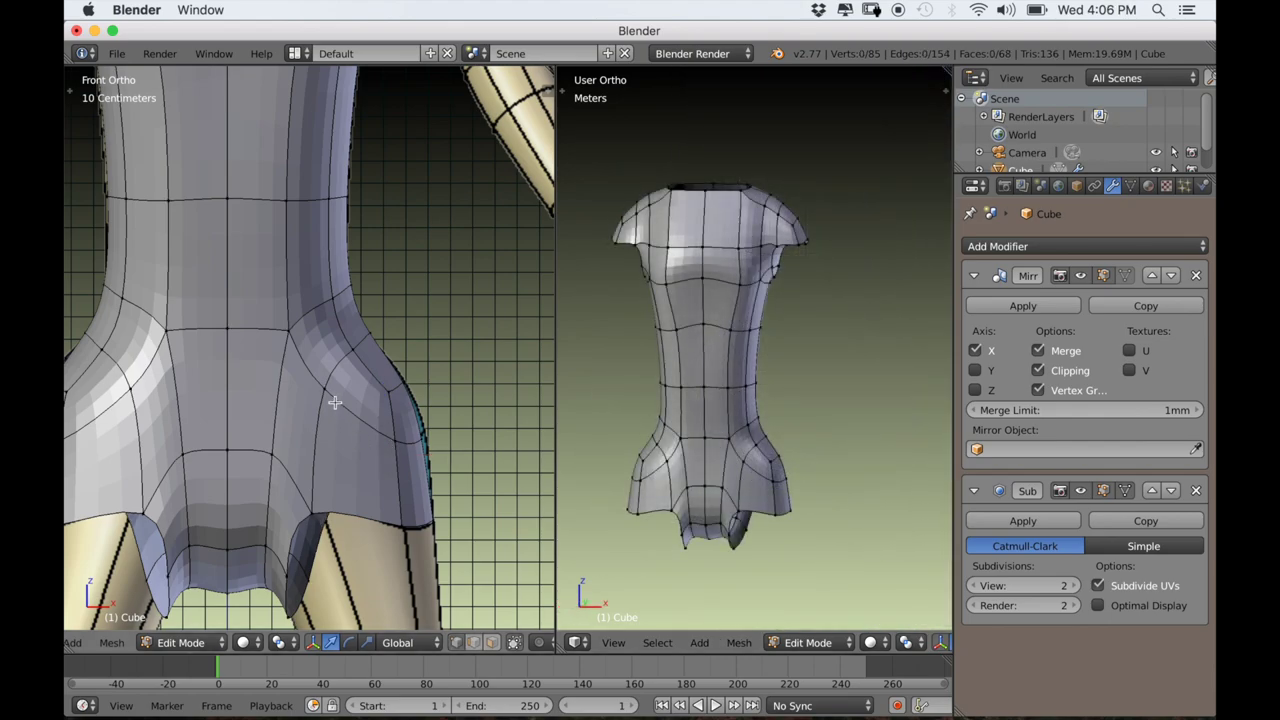
# Select the arm opening's boundary edge loop and extrude it outward and down along the reference's upper arm in the front view.
pyautogui.scroll(-3, 336, 403)
pyautogui.keyDown('shift'); pyautogui.moveTo(374, 336); pyautogui.dragTo(350, 531, button='middle'); pyautogui.keyUp('shift')
pyautogui.scroll(5, 350, 531)
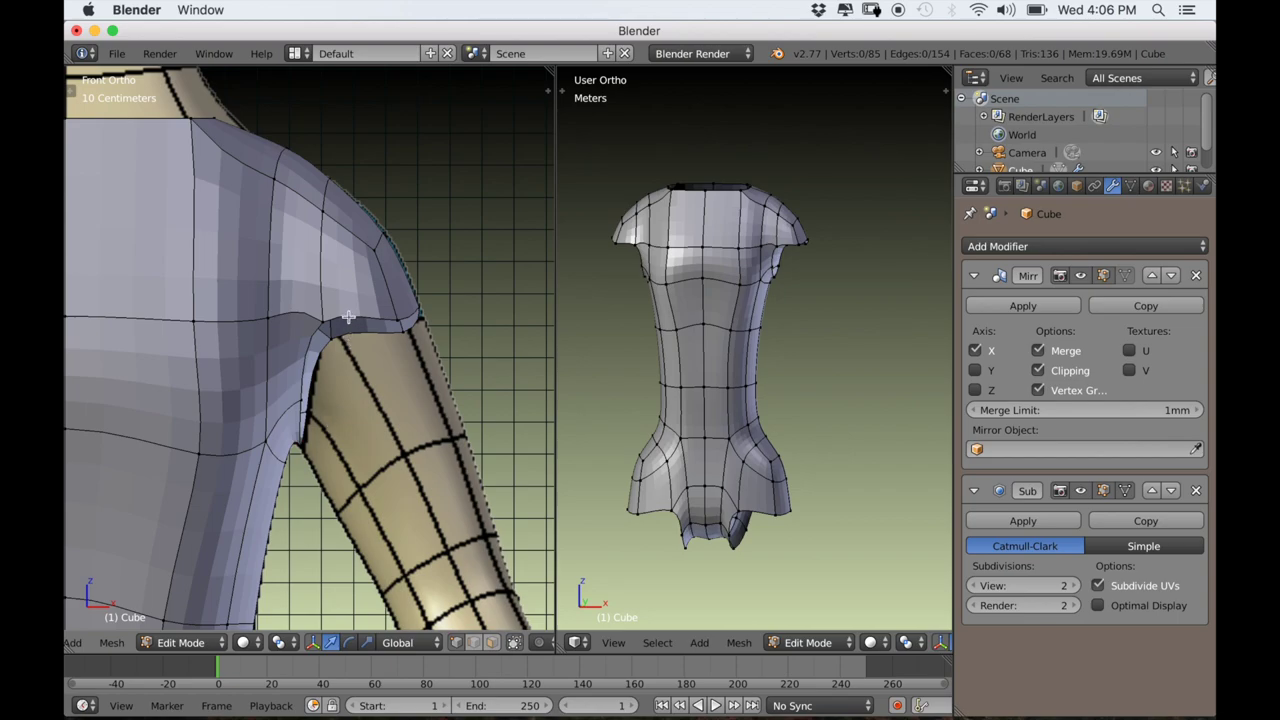
pyautogui.keyDown('alt'); pyautogui.rightClick(349, 318); pyautogui.keyUp('alt')
pyautogui.scroll(-2, 399, 425)
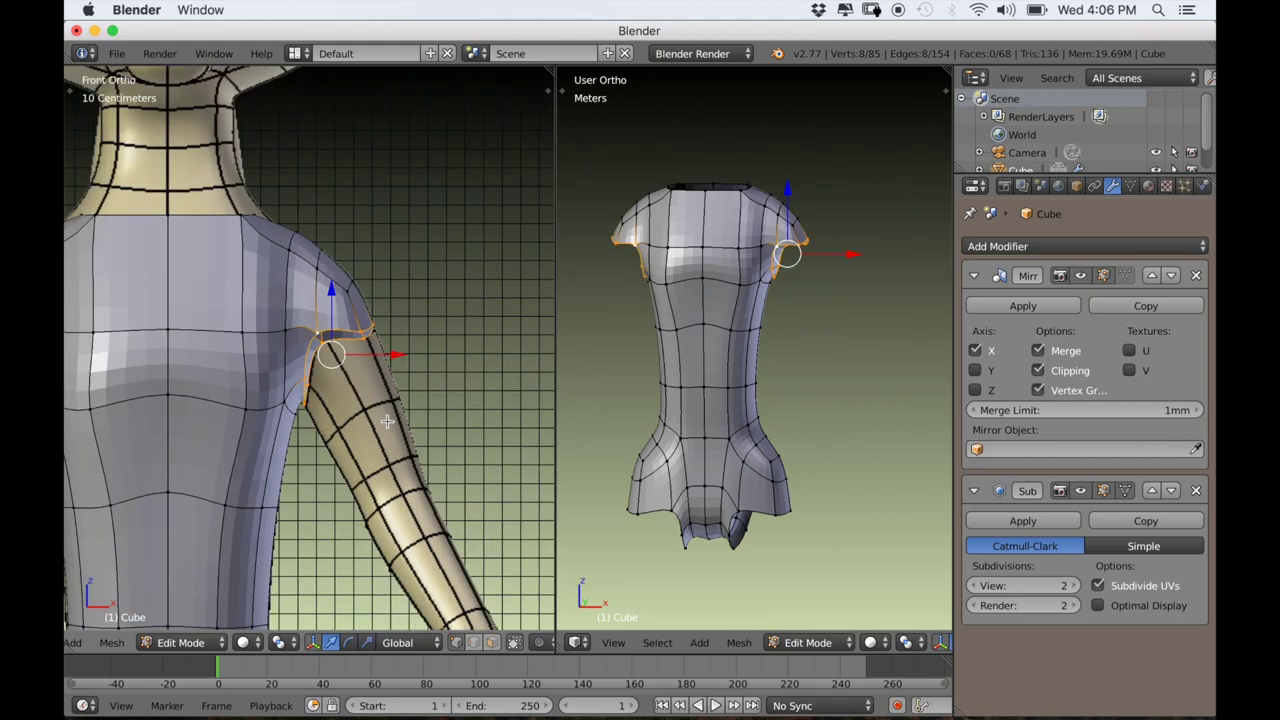
pyautogui.press('e')
pyautogui.click(418, 489)
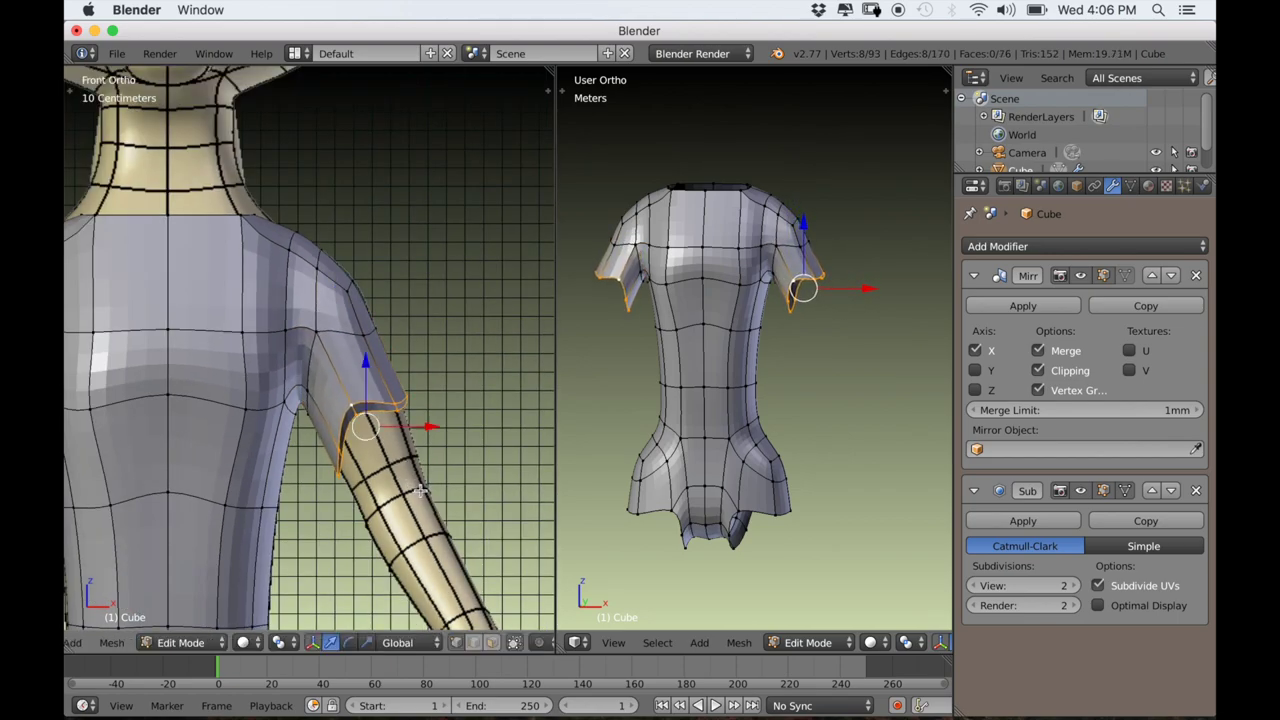
# Round the sleeve's end loop with LoopTools Circle, then scale, rotate and move it to match the reference's upper-arm ring.
pyautogui.press('w')
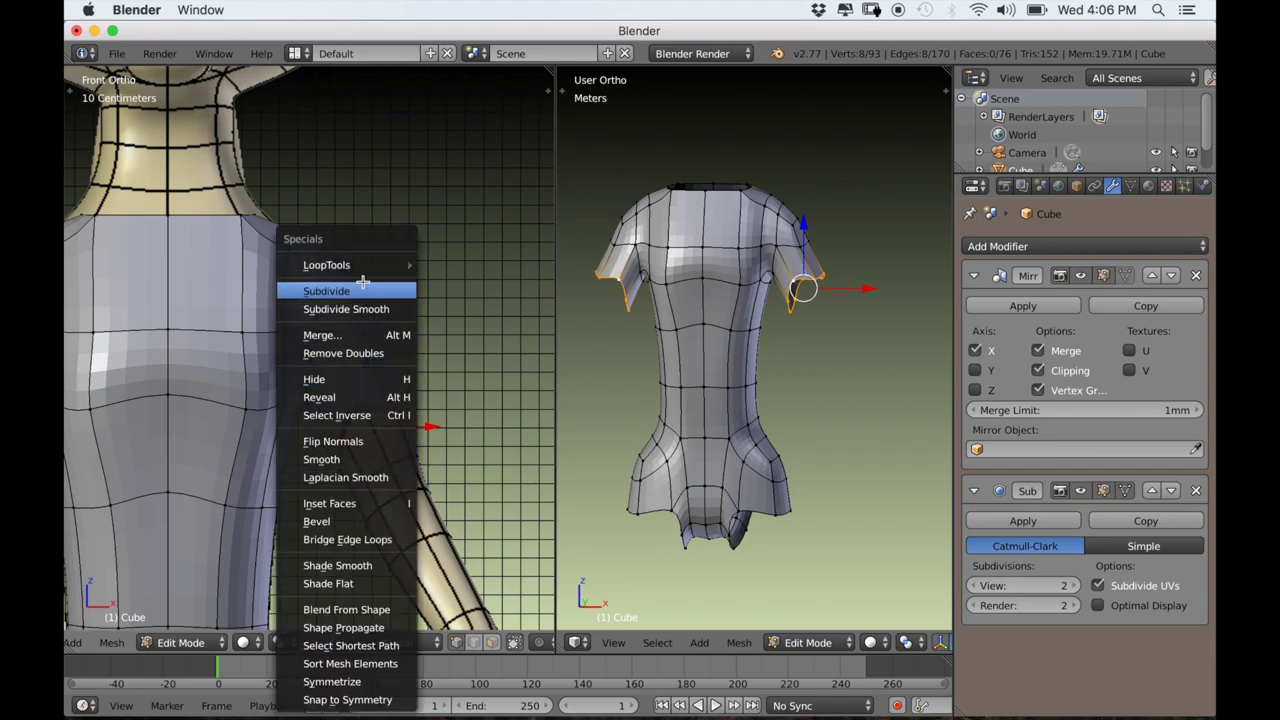
pyautogui.moveTo(424, 264)
pyautogui.click(455, 283)
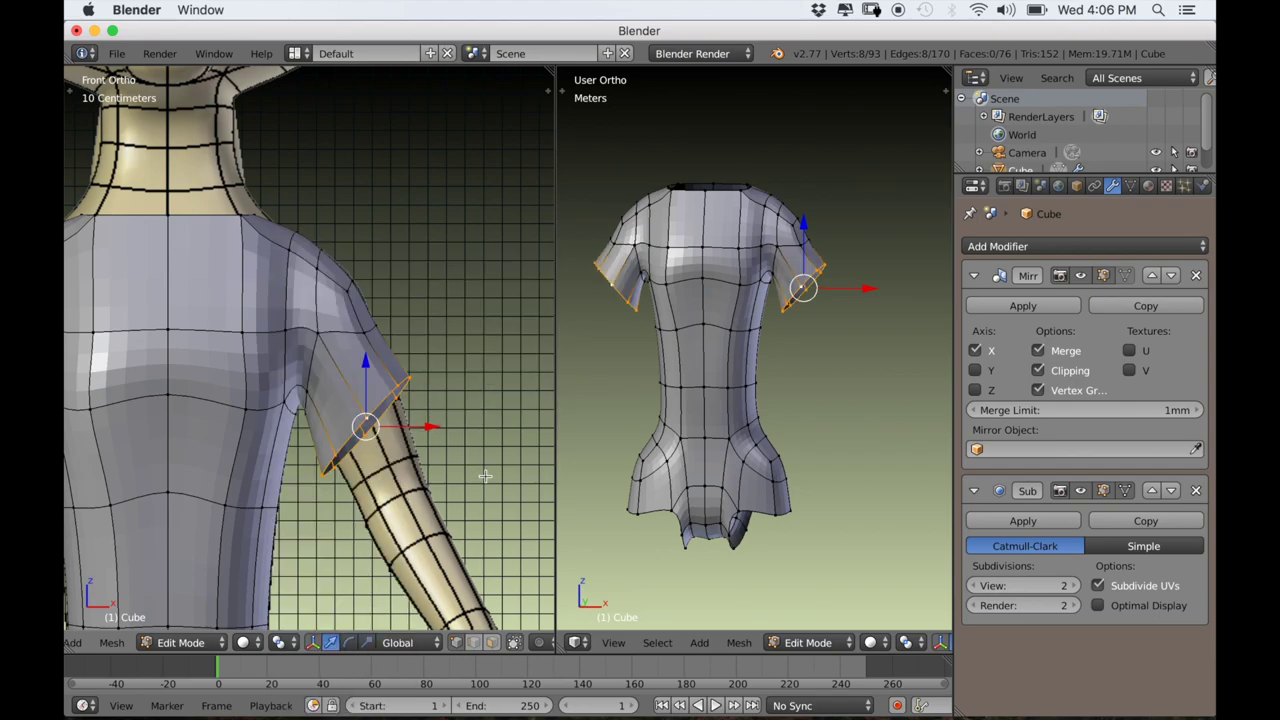
pyautogui.press('s')
pyautogui.click(443, 471)
pyautogui.press('r')
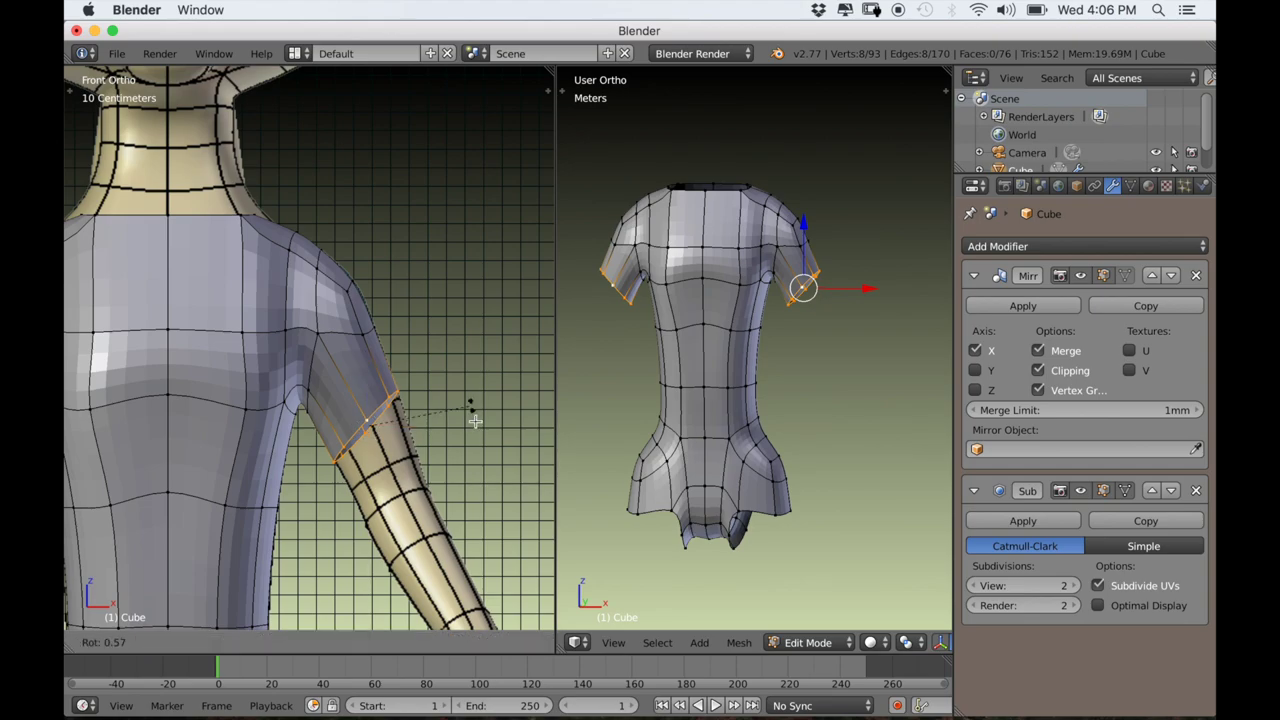
pyautogui.click(479, 447)
pyautogui.press('s')
pyautogui.click(484, 448)
pyautogui.press('g')
pyautogui.click(483, 444)
pyautogui.scroll(-3, 452, 440)
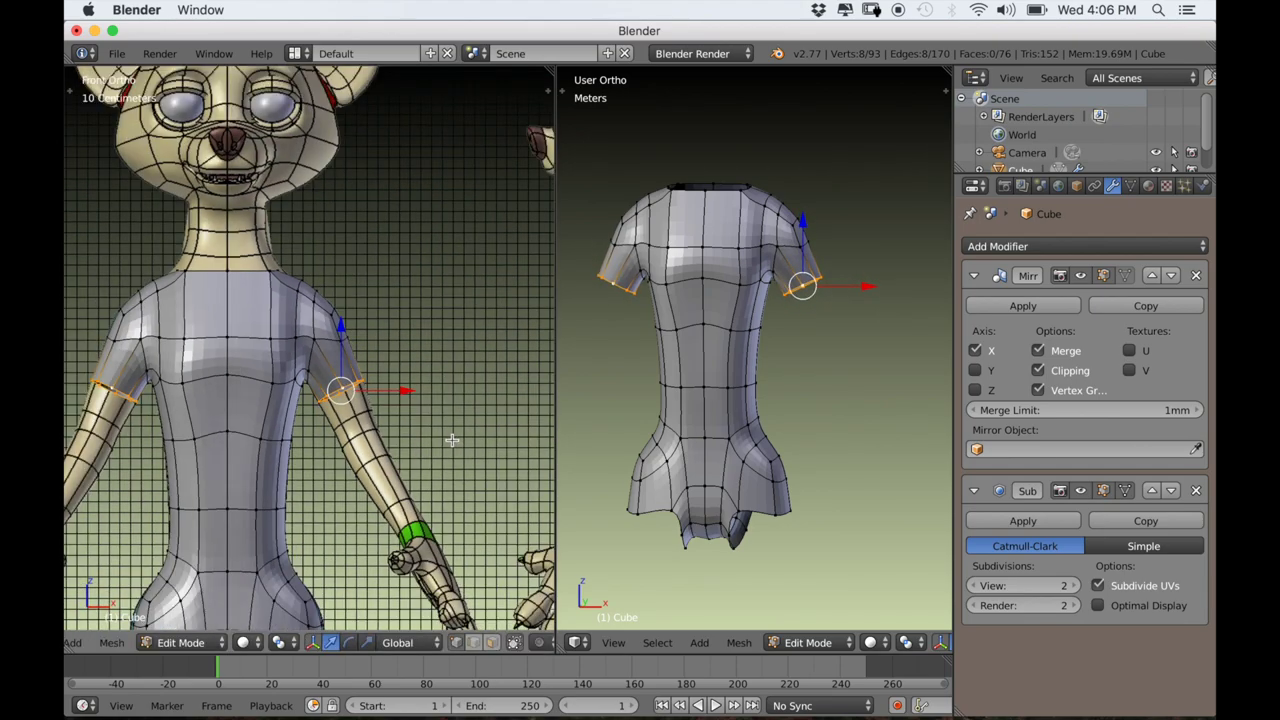
# In a wireframe right side view, move the sleeve's end loop about 3.4 cm forward and 2.4 cm down onto the reference arm.
pyautogui.scroll(1, 857, 387)
pyautogui.press('KP_3')
pyautogui.scroll(1, 849, 392)
pyautogui.press('z')
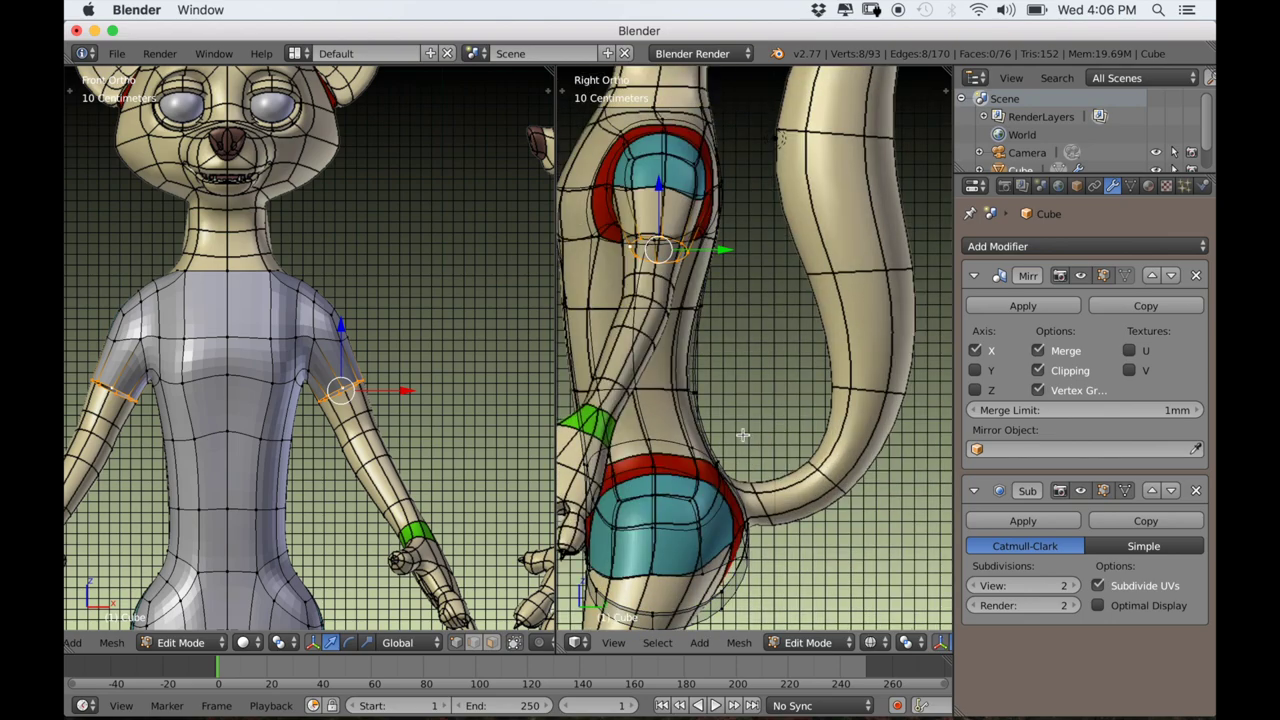
pyautogui.keyDown('shift'); pyautogui.moveTo(719, 415); pyautogui.dragTo(737, 449, button='middle'); pyautogui.keyUp('shift')
pyautogui.scroll(3, 696, 443)
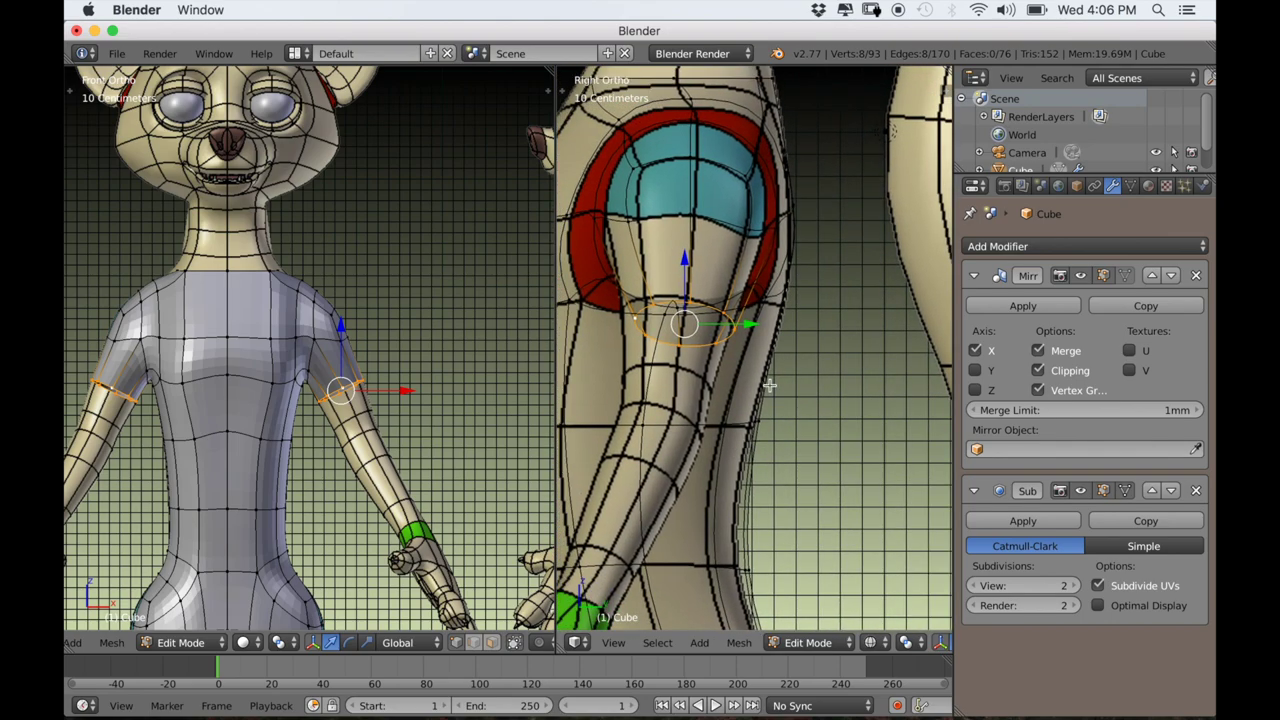
pyautogui.scroll(1, 770, 385)
pyautogui.press('g')
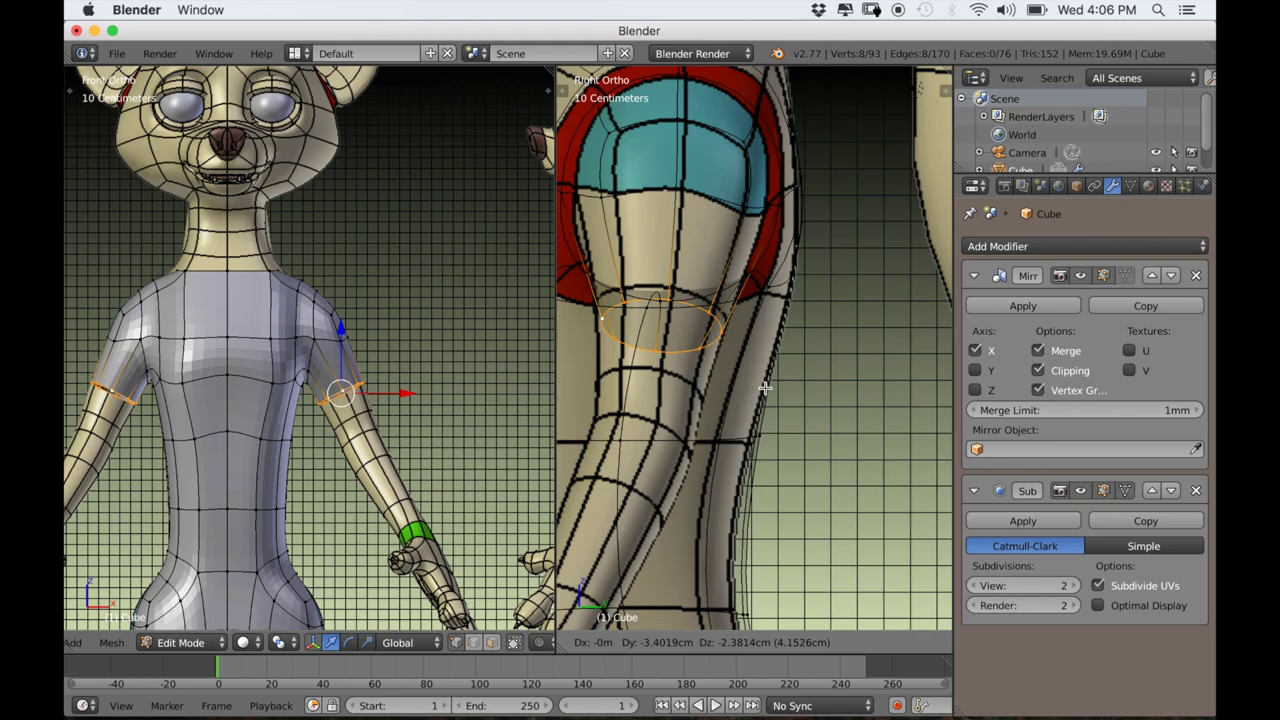
pyautogui.click(765, 388)
# Extrude the arm's end loop to the next upper-arm ring, shift it about 4.8 cm forward and 1.7 cm down, and shrink it slightly.
pyautogui.scroll(-3, 420, 414)
pyautogui.scroll(-1, 672, 398)
pyautogui.keyDown('shift'); pyautogui.moveTo(659, 418); pyautogui.dragTo(685, 320, button='middle'); pyautogui.keyUp('shift')
pyautogui.scroll(3, 685, 320)
pyautogui.scroll(6, 306, 463)
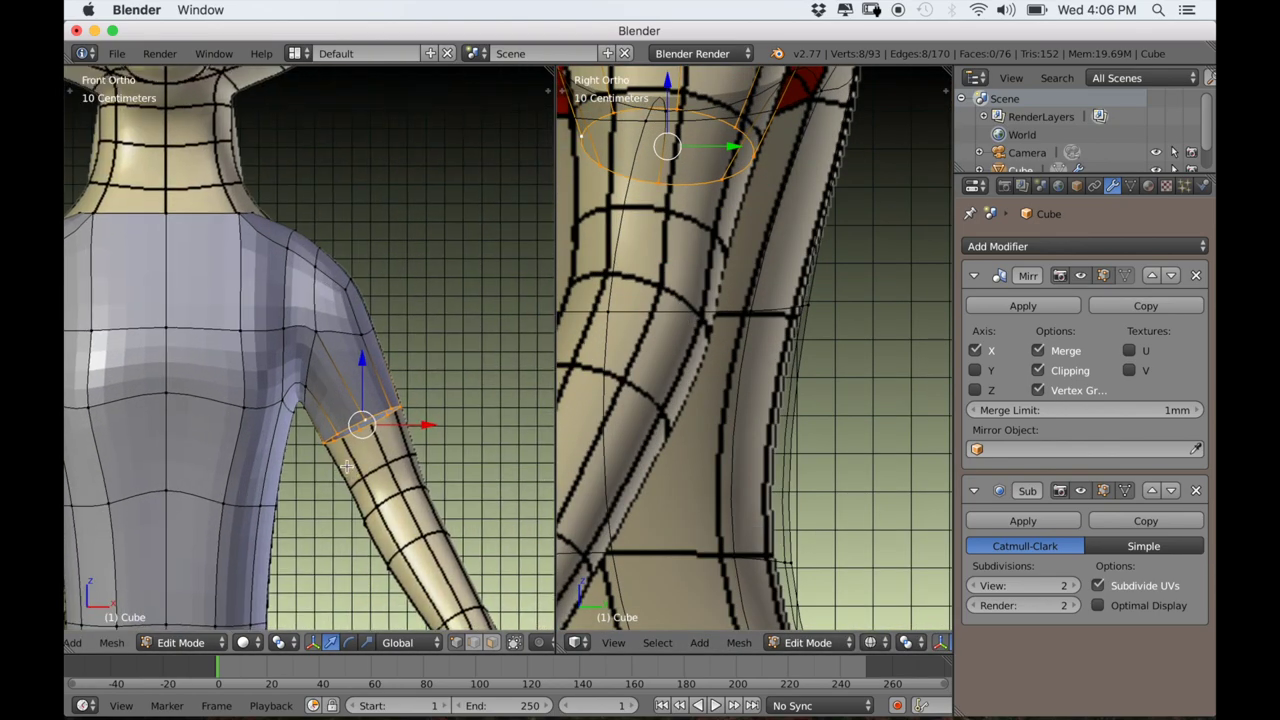
pyautogui.scroll(-2, 301, 414)
pyautogui.press('e')
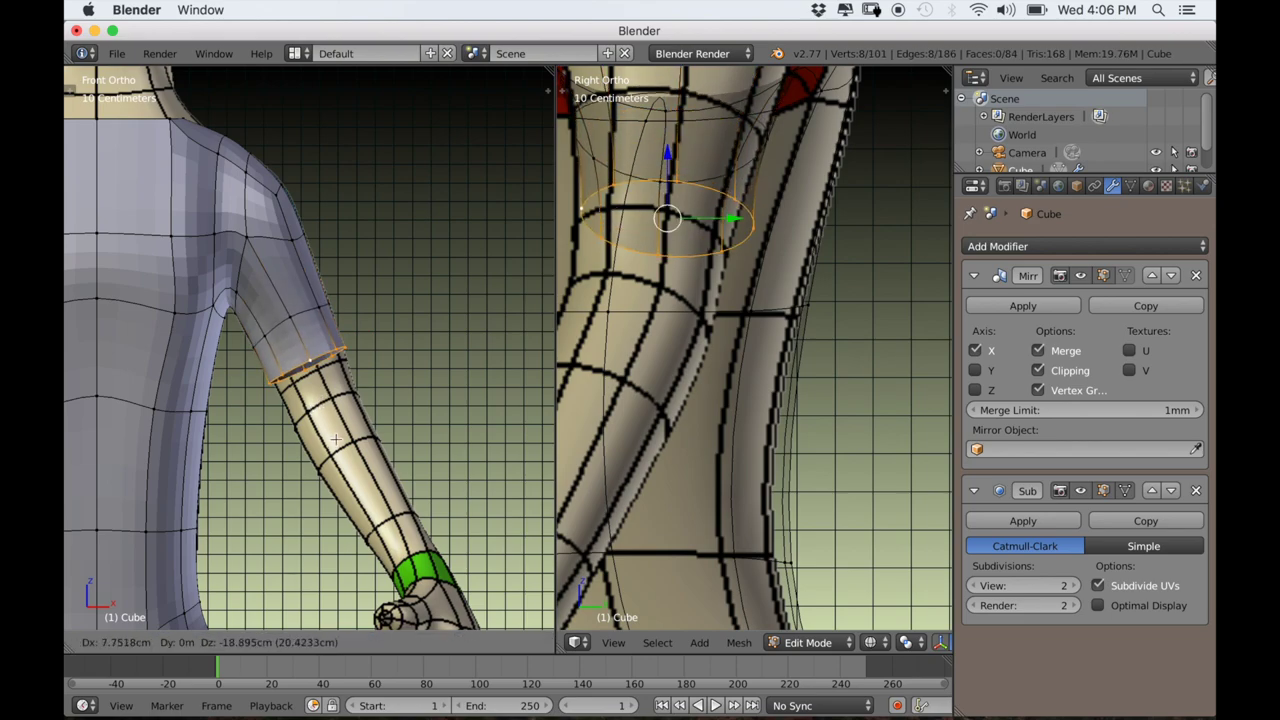
pyautogui.rightClick(339, 444)
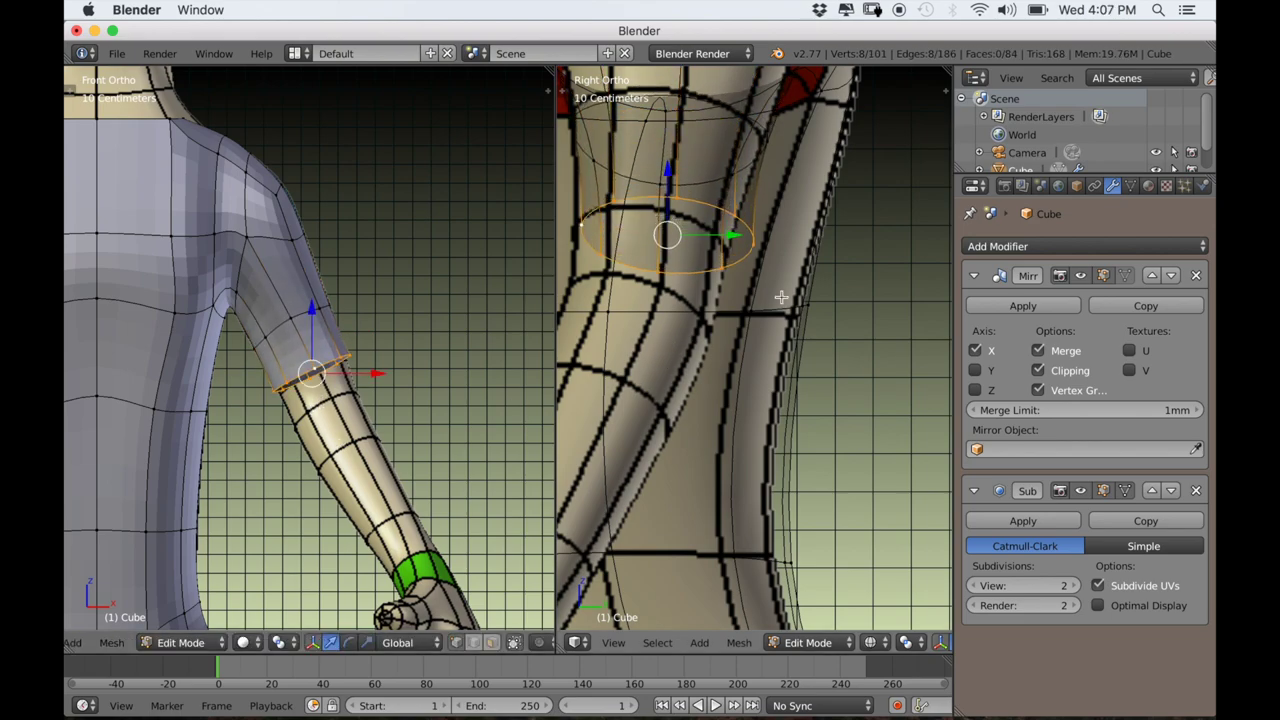
pyautogui.scroll(-1, 781, 297)
pyautogui.press('g')
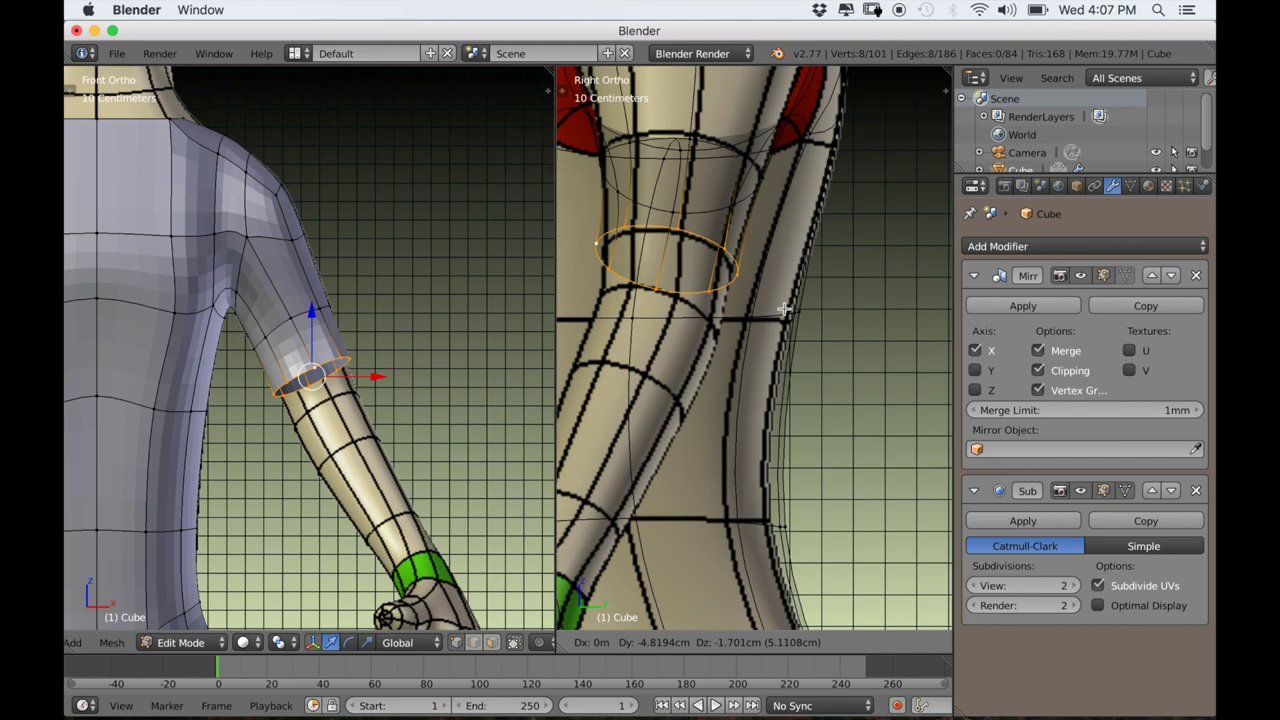
pyautogui.click(784, 310)
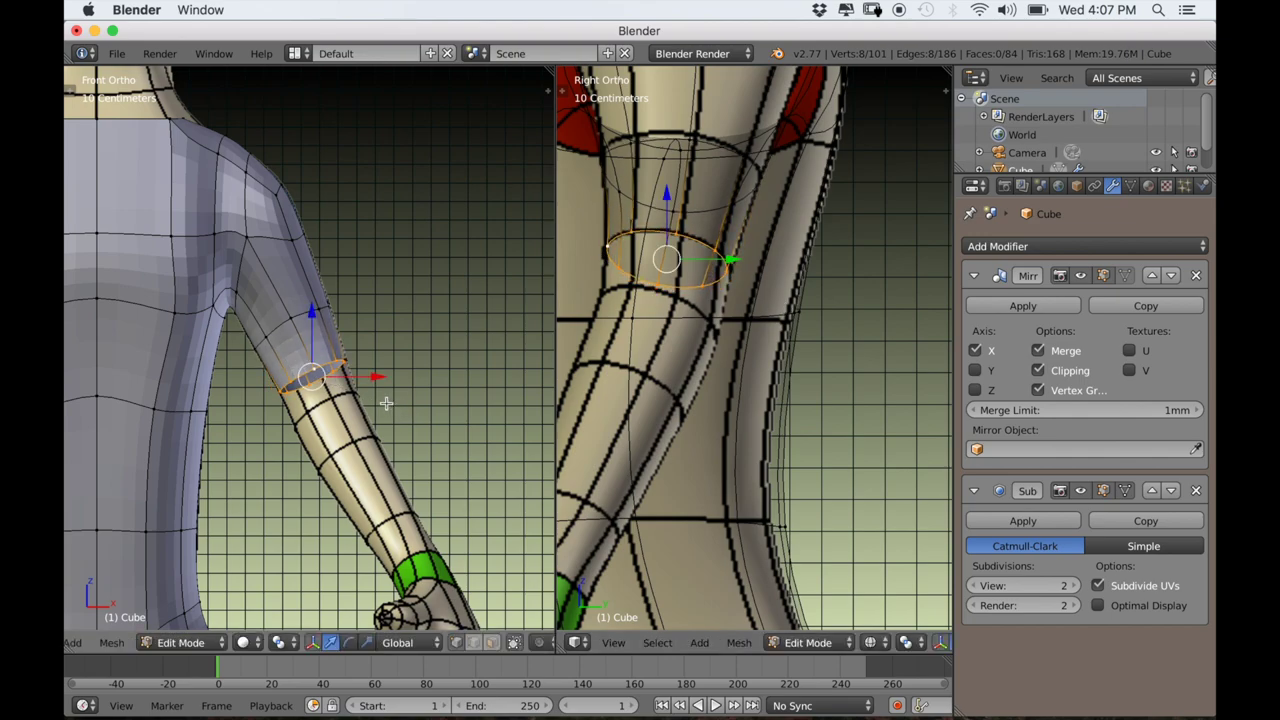
# Extrude the arm's end loop down to the reference's elbow ring and shift it slightly forward in the side view.
pyautogui.scroll(1, 354, 428)
pyautogui.press('e')
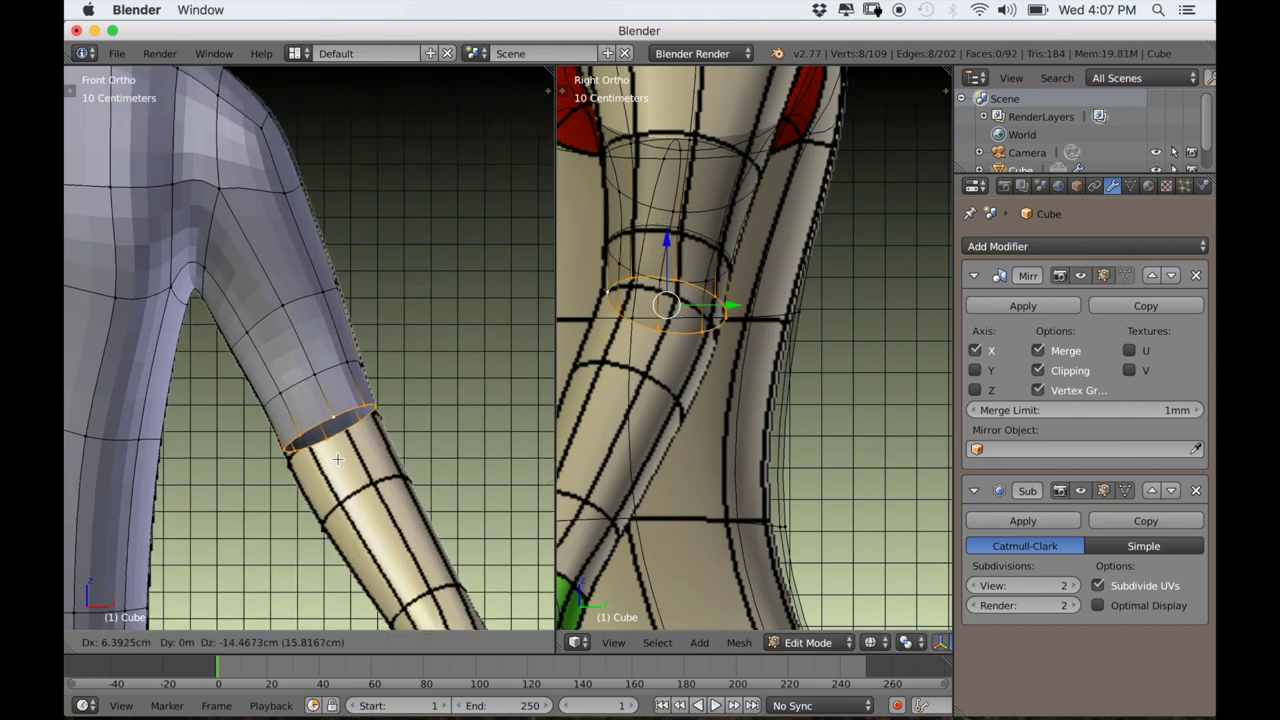
pyautogui.click(278, 452)
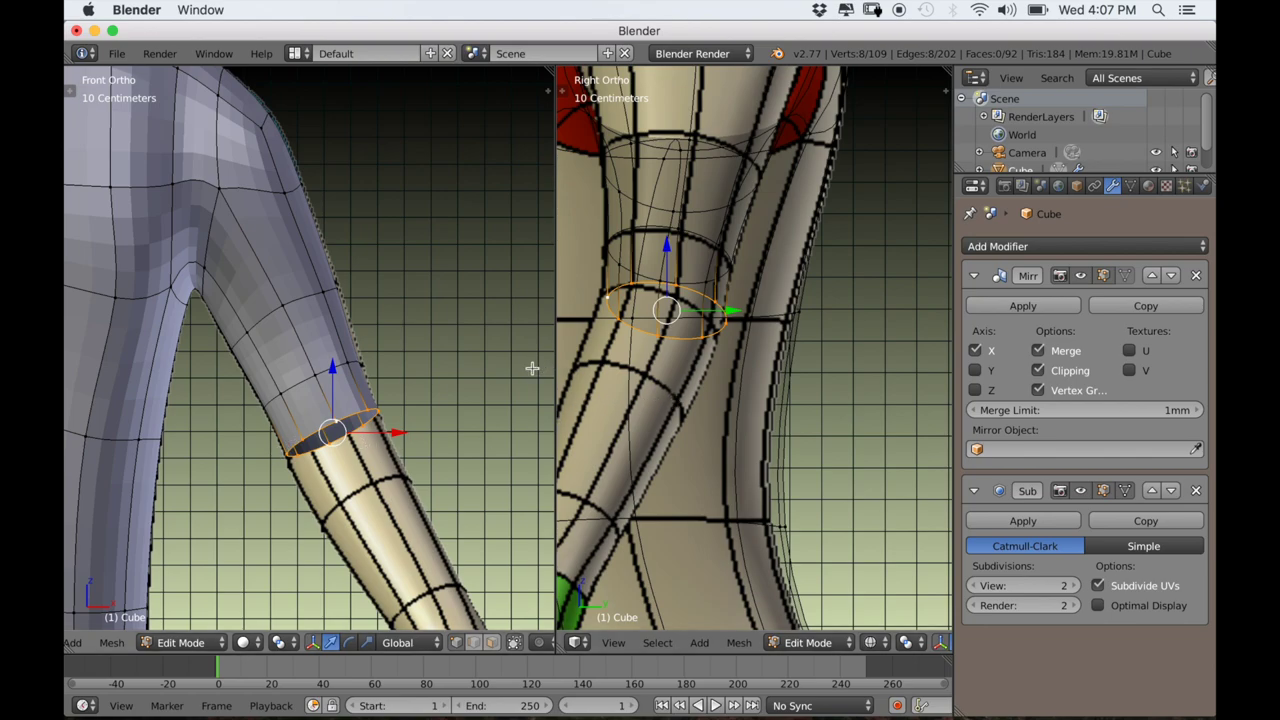
pyautogui.press('g')
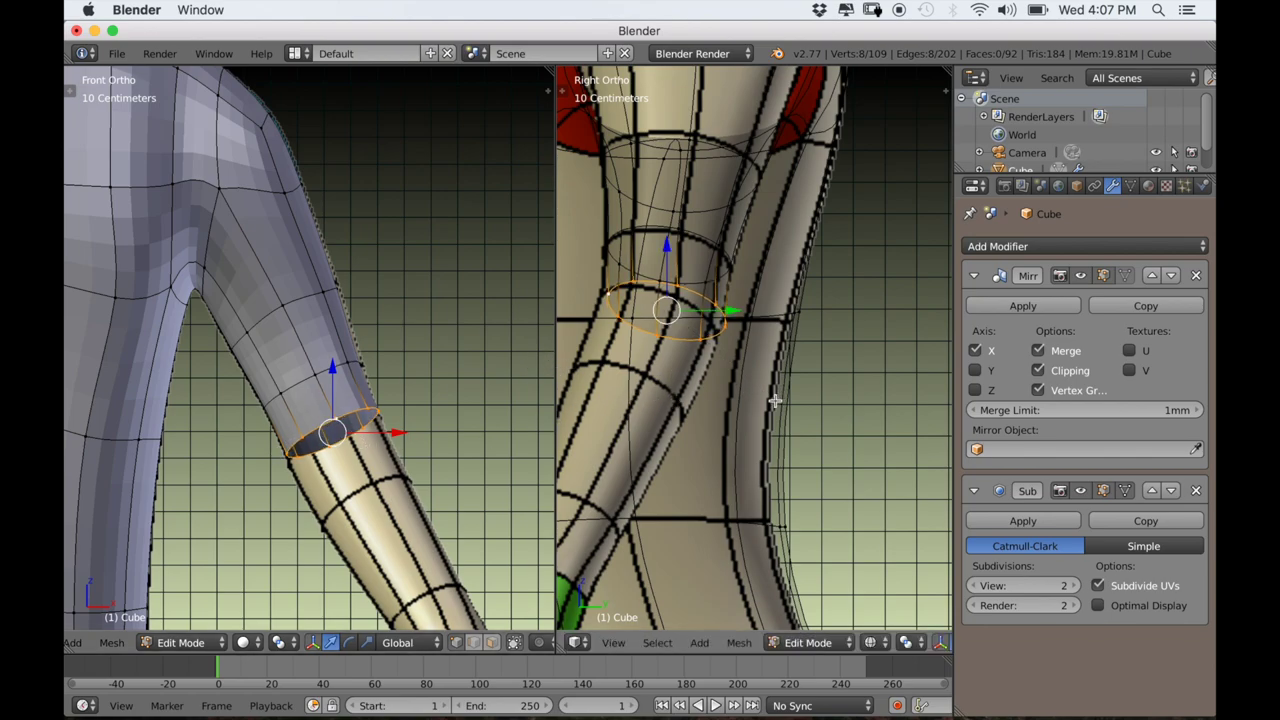
pyautogui.click(762, 409)
# Extrude the arm loop below the elbow, rotate it to the forearm's angle, and shift it about 8.5 cm forward and 1.7 cm up.
pyautogui.scroll(-1, 346, 487)
pyautogui.keyDown('shift'); pyautogui.moveTo(348, 486); pyautogui.dragTo(318, 414, button='middle'); pyautogui.keyUp('shift')
pyautogui.press('e')
pyautogui.click(347, 469)
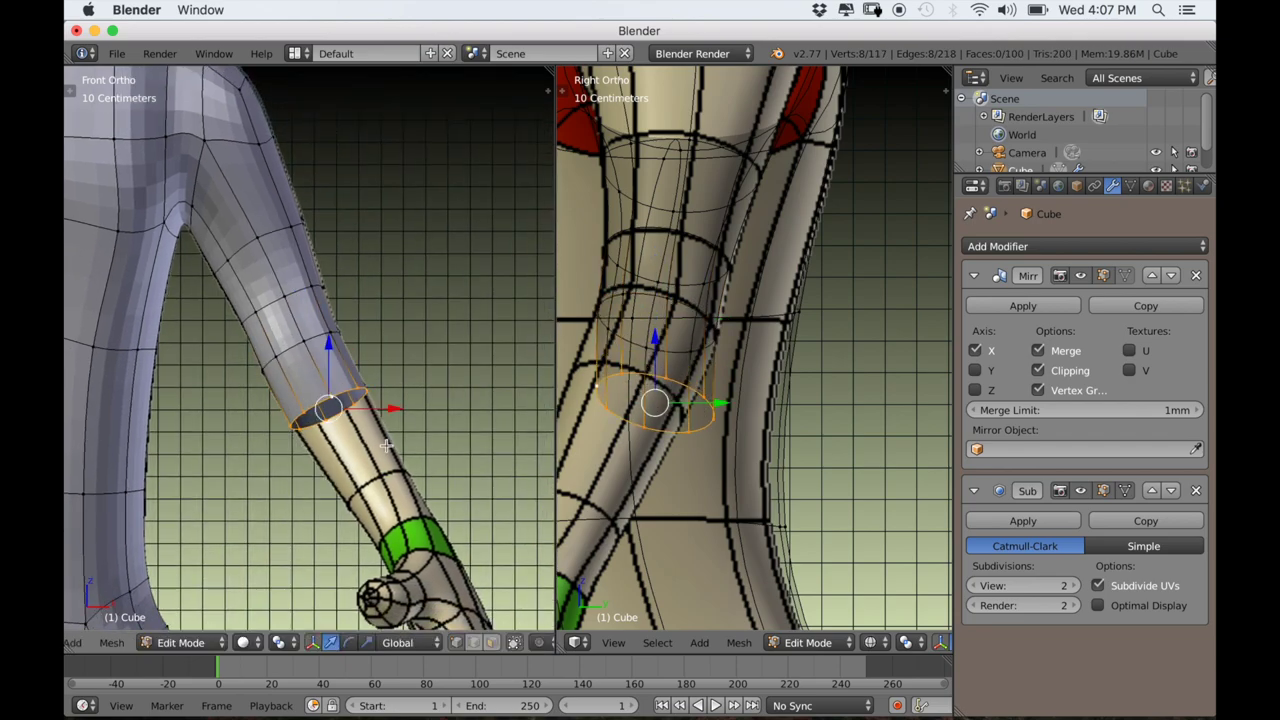
pyautogui.press('g')
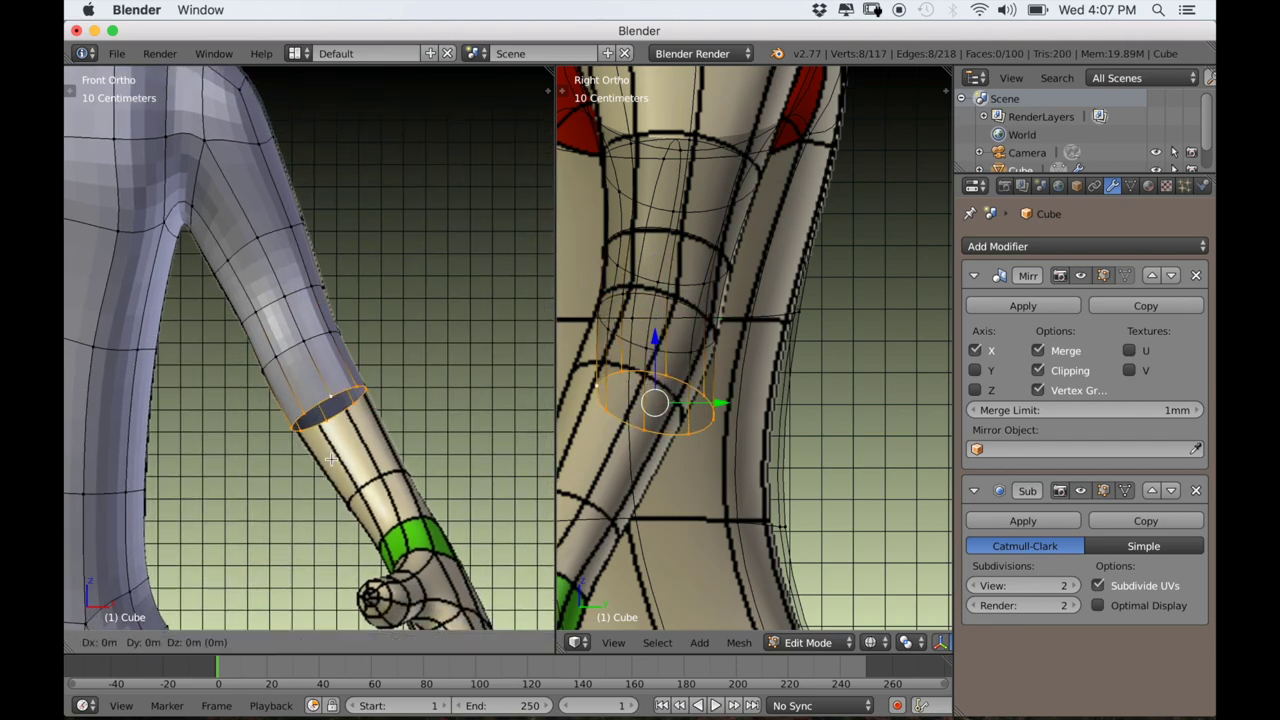
pyautogui.click(332, 458)
pyautogui.keyDown('ctrl'); pyautogui.scroll(-5, 837, 446); pyautogui.keyUp('ctrl')
pyautogui.press('r')
pyautogui.click(837, 490)
pyautogui.press('g')
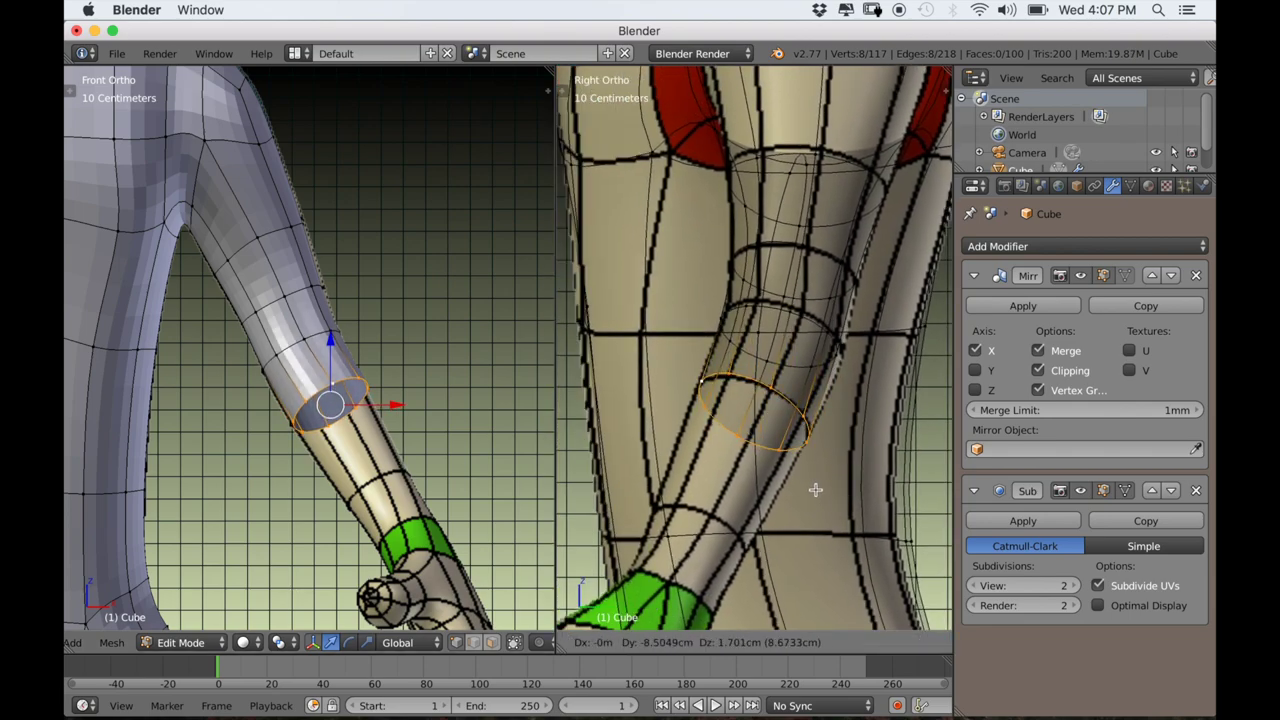
pyautogui.click(814, 490)
# Extrude the forearm to just above the green wrist band, shrink the end loop, and shift it about 17.7 cm forward and 3.4 cm down.
pyautogui.scroll(-1, 814, 490)
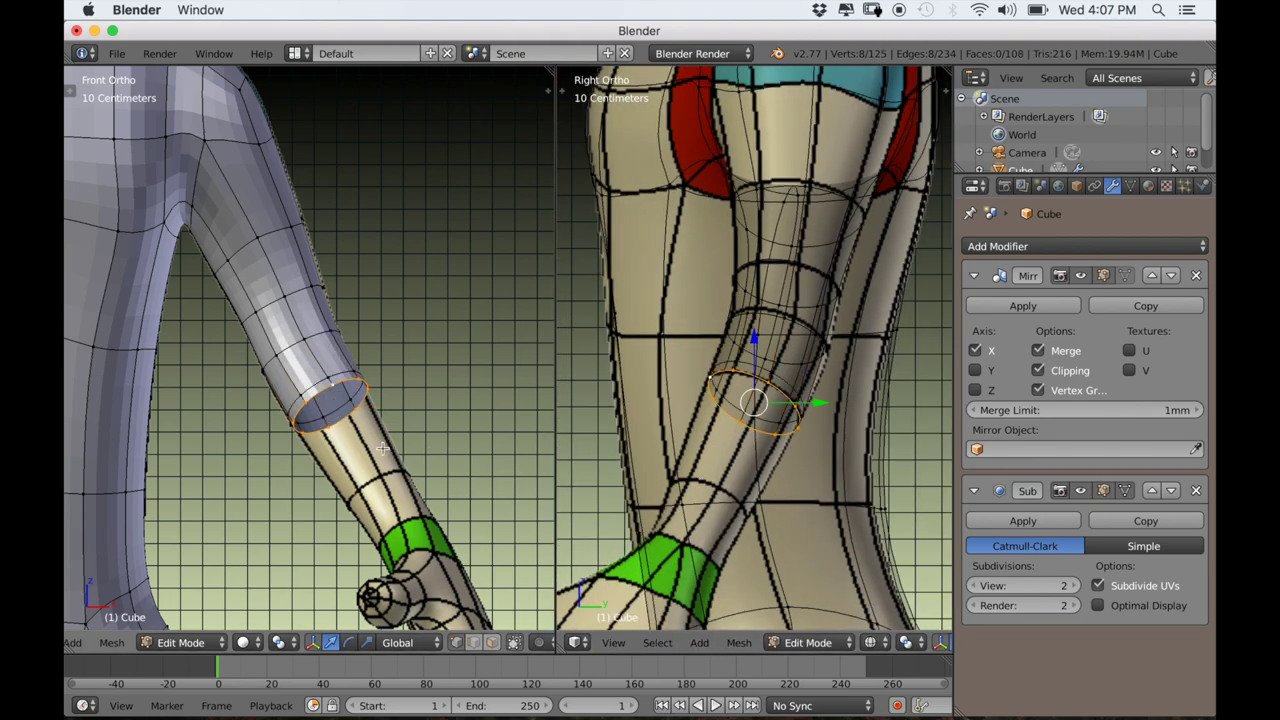
pyautogui.press('g')
pyautogui.click(428, 505)
pyautogui.press('s')
pyautogui.click(441, 492)
pyautogui.press('g')
pyautogui.click(440, 495)
pyautogui.press('s')
pyautogui.click(446, 494)
pyautogui.press('g')
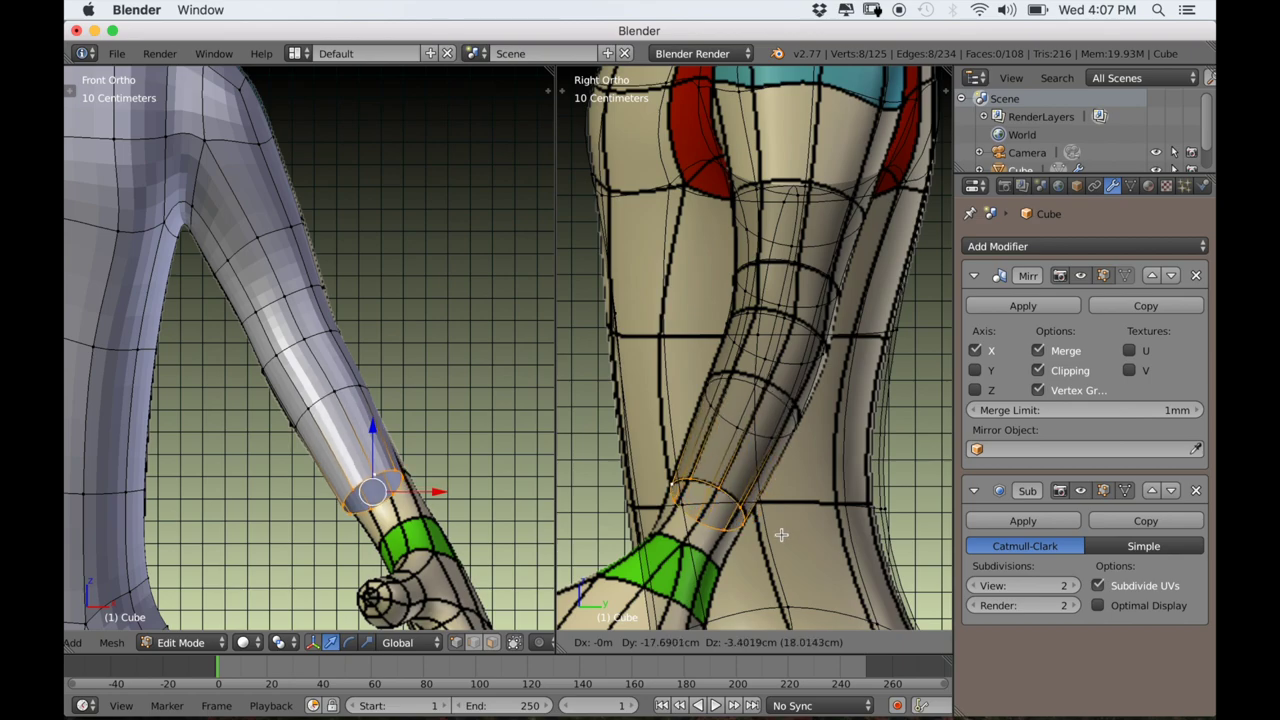
pyautogui.click(782, 535)
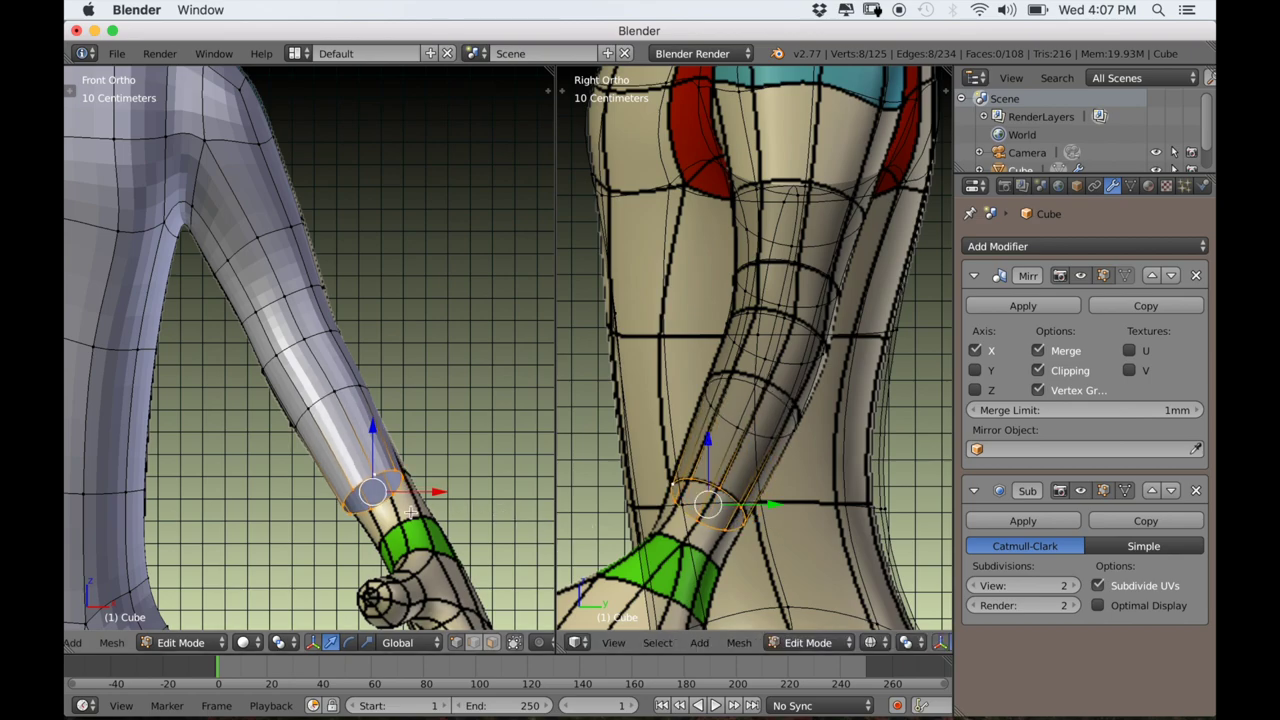
# Select the vertical edge beside the spine between the shoulder blades and move it along the Y axis.
pyautogui.scroll(-6, 405, 515)
pyautogui.moveTo(339, 525); pyautogui.dragTo(192, 559, button='middle')
pyautogui.press('a')
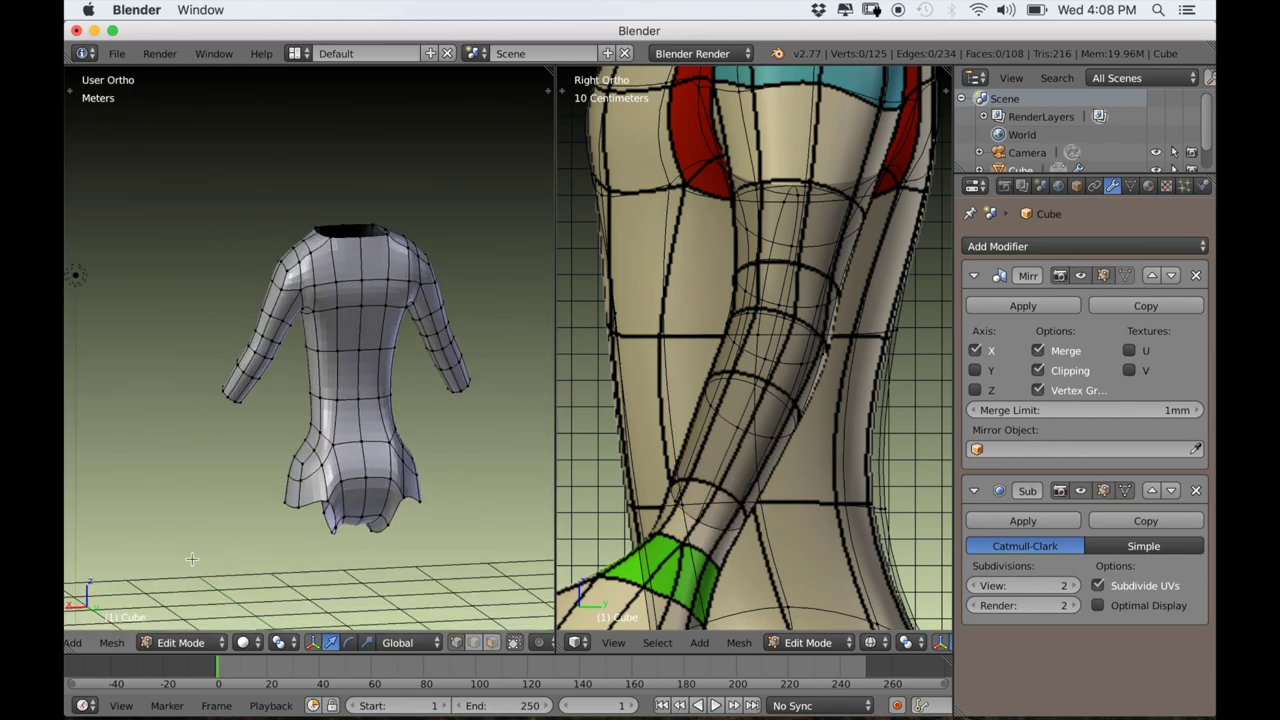
pyautogui.scroll(4, 202, 550)
pyautogui.keyDown('shift'); pyautogui.moveTo(298, 458); pyautogui.dragTo(295, 530, button='middle'); pyautogui.keyUp('shift')
pyautogui.scroll(1, 295, 530)
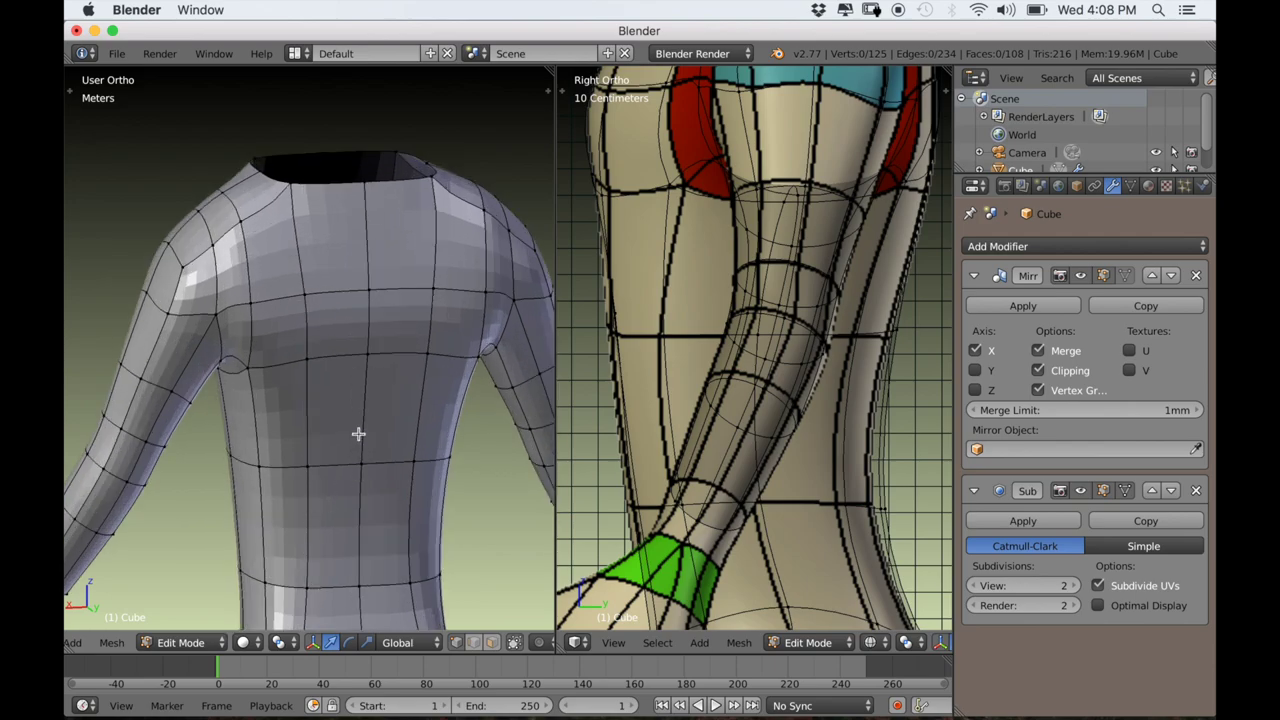
pyautogui.keyDown('shift'); pyautogui.rightClick(381, 300); pyautogui.keyUp('shift')
pyautogui.moveTo(381, 300); pyautogui.dragTo(400, 360, button='middle')
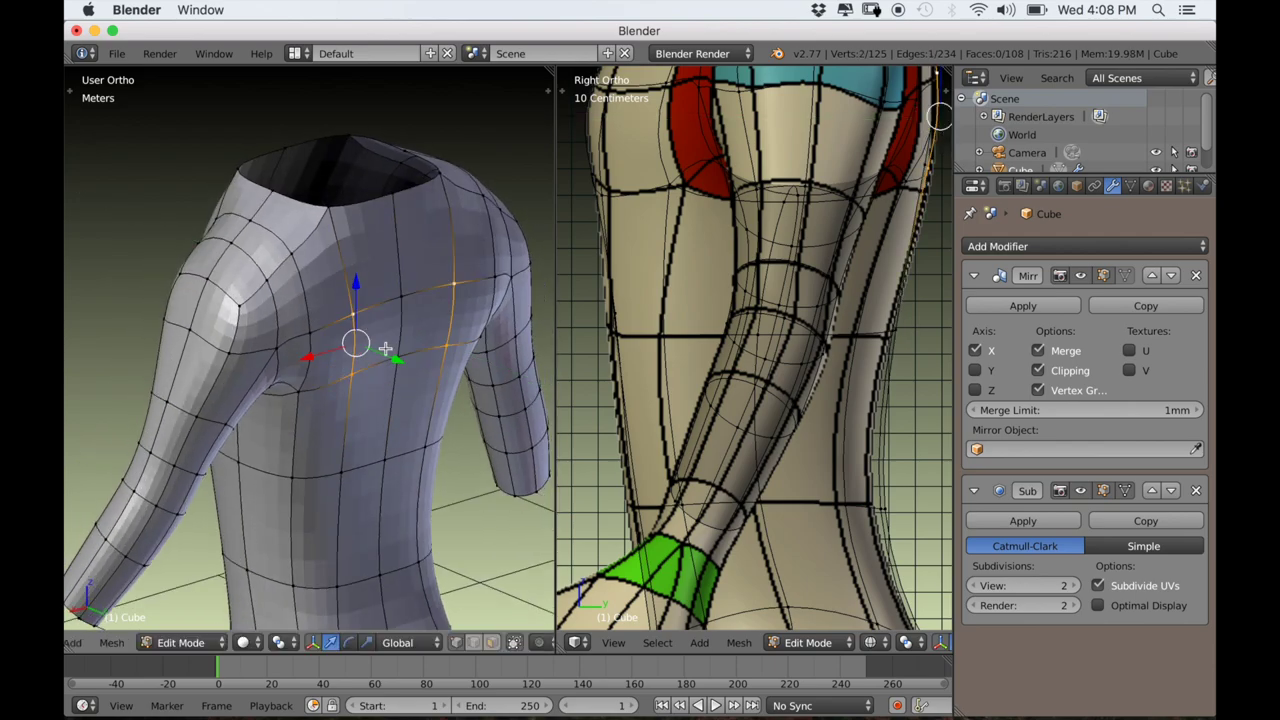
pyautogui.press('g')
pyautogui.press('y')
pyautogui.click(394, 359)
pyautogui.scroll(-1, 394, 359)
pyautogui.moveTo(394, 359); pyautogui.dragTo(479, 544, button='middle')
pyautogui.press('g')
pyautogui.press('y')
pyautogui.press('Escape')
# Select the leg opening's edge loop, narrow it front to back, and shift it about 12.3 cm forward and 2.4 cm down.
pyautogui.press('a')
pyautogui.scroll(2, 425, 469)
pyautogui.moveTo(425, 469); pyautogui.dragTo(367, 516, button='middle')
pyautogui.scroll(-2, 748, 590)
pyautogui.keyDown('shift'); pyautogui.moveTo(748, 592); pyautogui.dragTo(715, 355, button='middle'); pyautogui.keyUp('shift')
pyautogui.scroll(-1, 727, 474)
pyautogui.keyDown('shift'); pyautogui.moveTo(737, 522); pyautogui.dragTo(729, 490, button='middle'); pyautogui.keyUp('shift')
pyautogui.keyDown('shift'); pyautogui.scroll(-2, 729, 490); pyautogui.keyUp('shift')
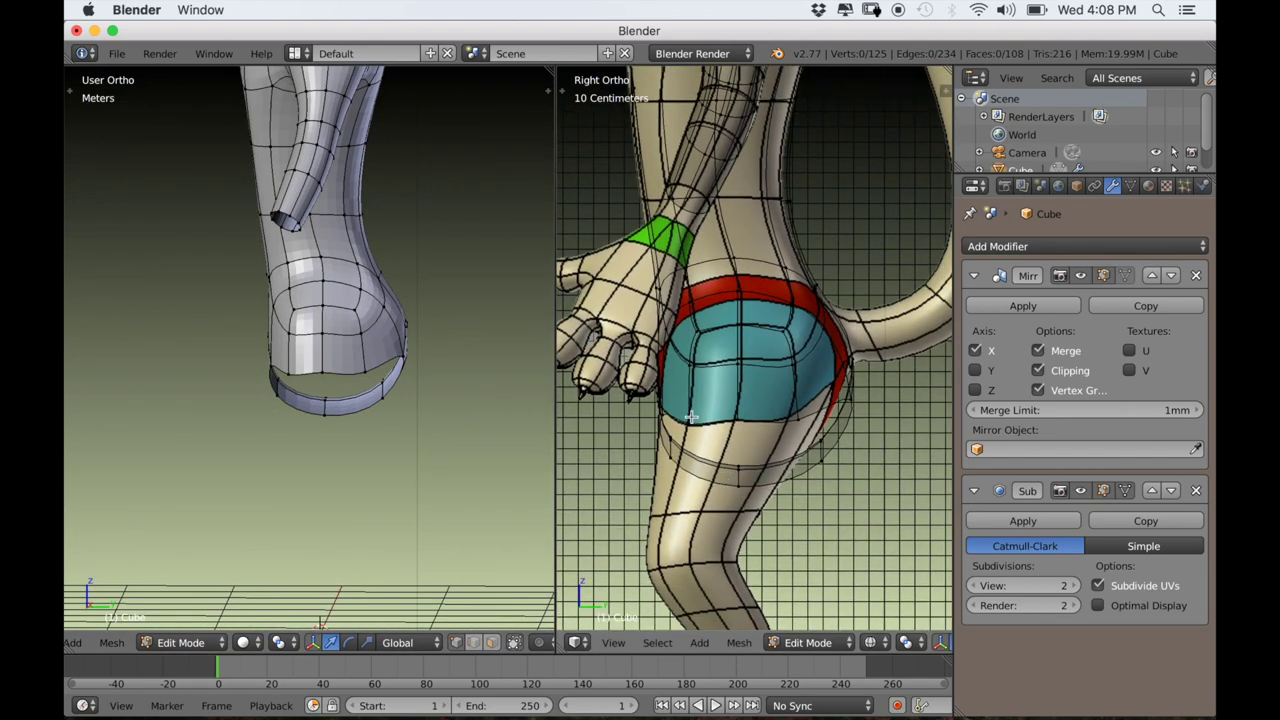
pyautogui.scroll(2, 226, 518)
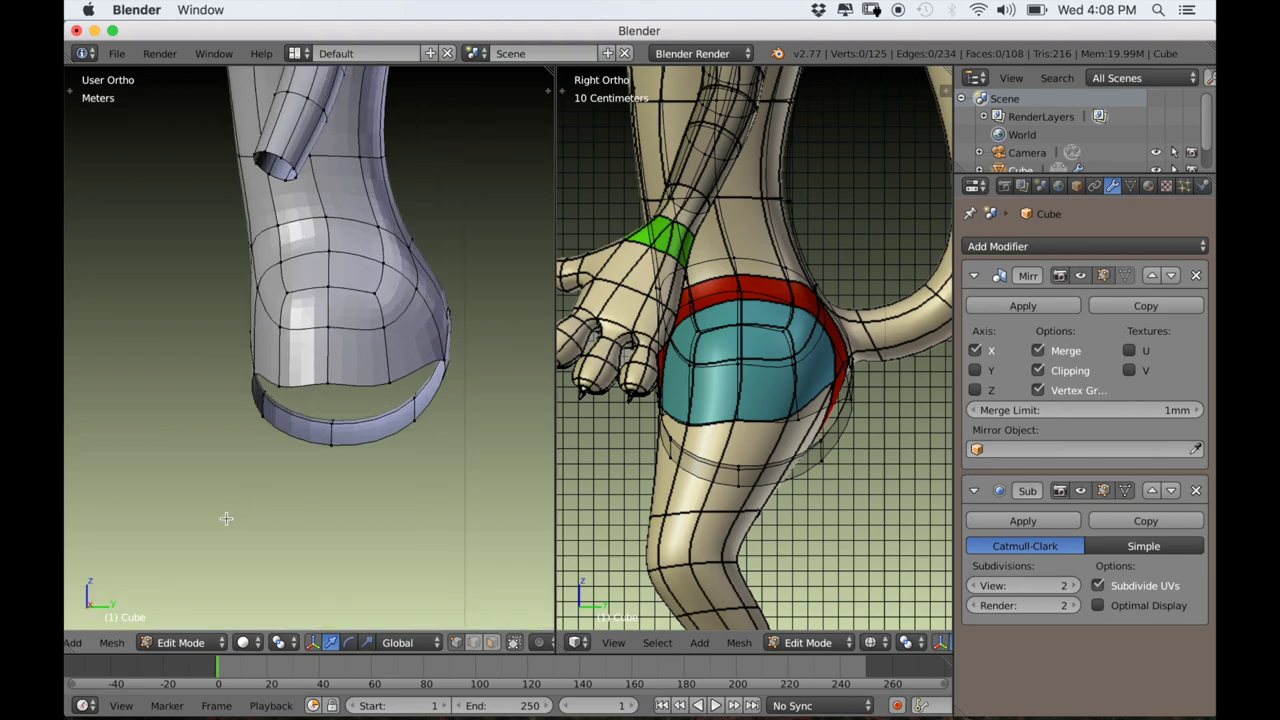
pyautogui.moveTo(258, 531); pyautogui.dragTo(336, 381, button='middle')
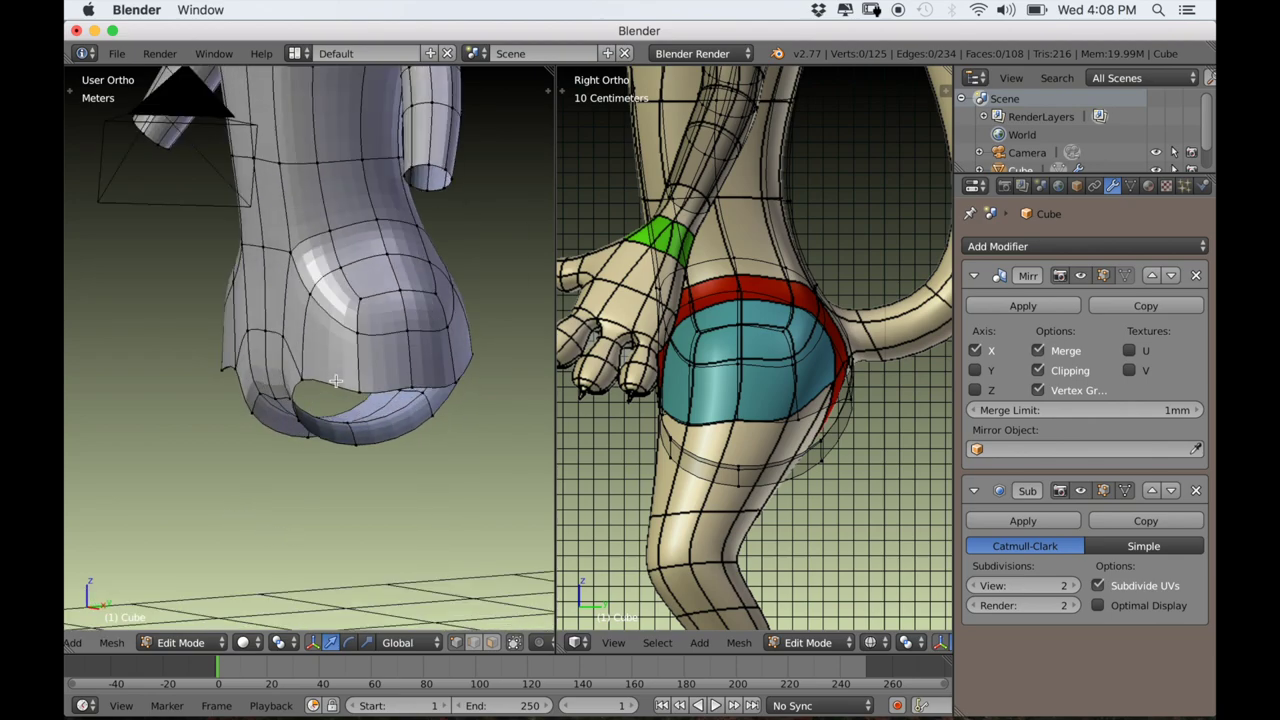
pyautogui.keyDown('alt'); pyautogui.rightClick(336, 381); pyautogui.keyUp('alt')
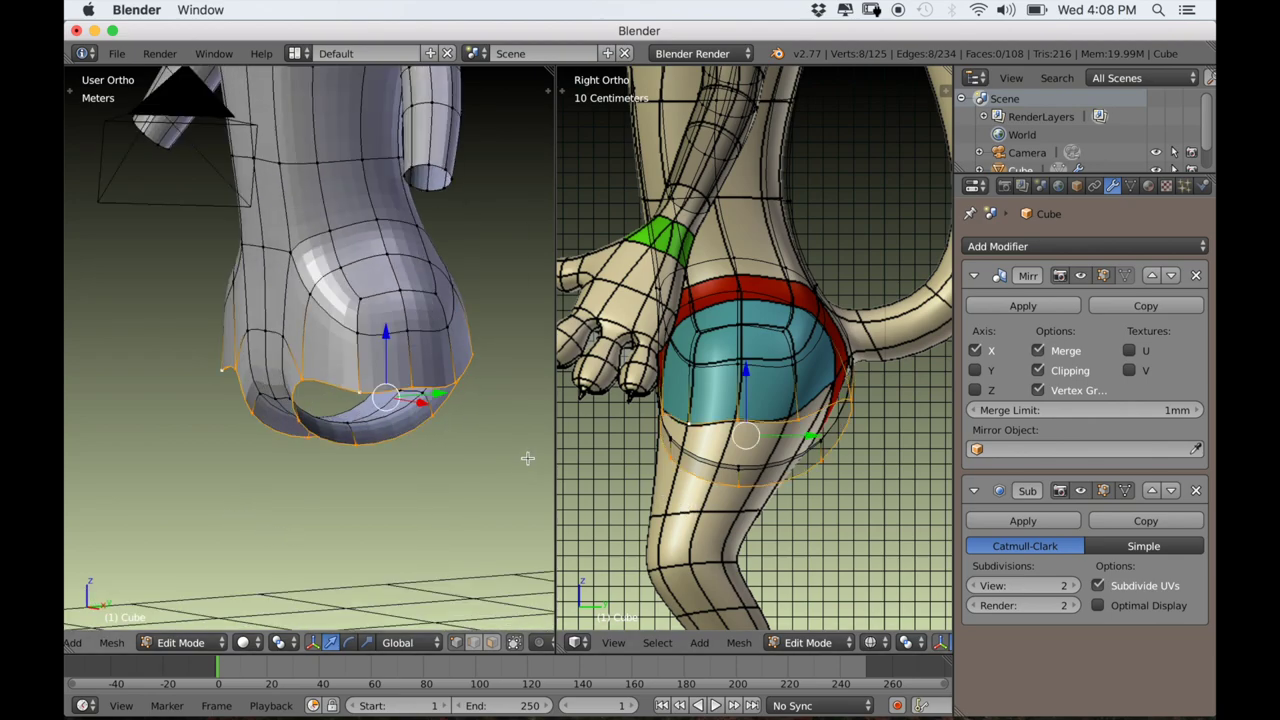
pyautogui.press('g')
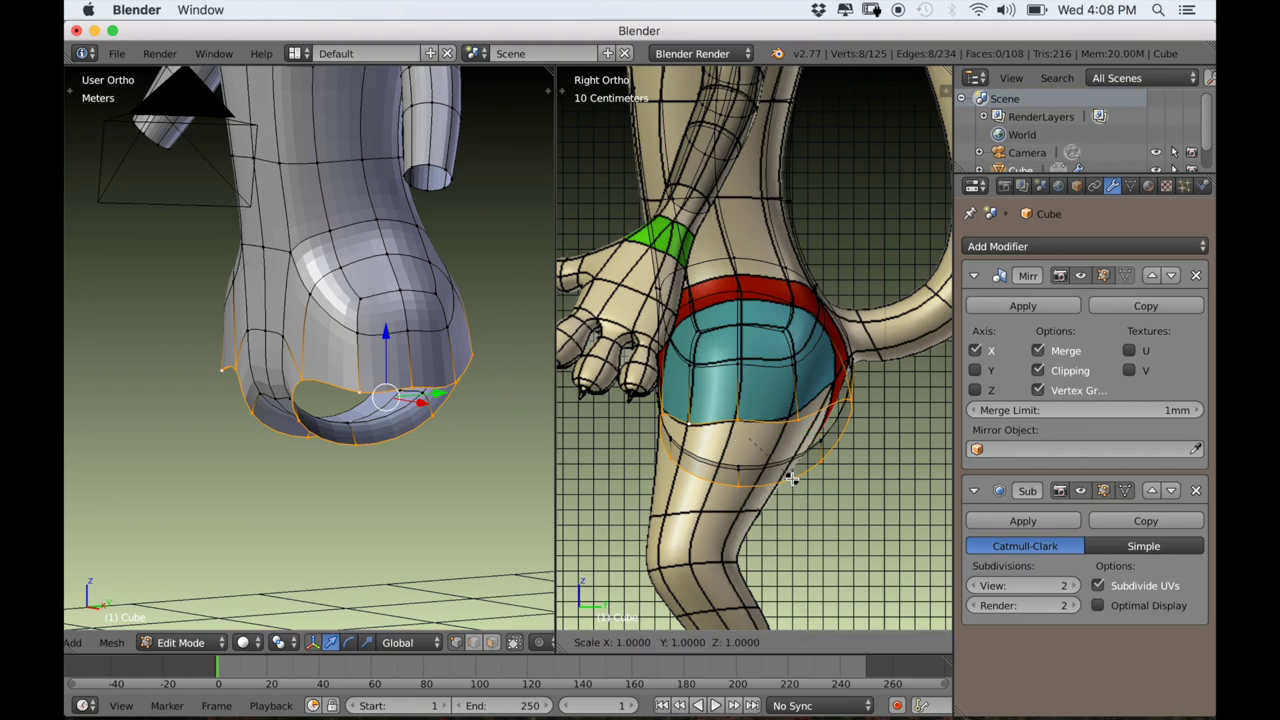
pyautogui.press('Escape')
pyautogui.press('g')
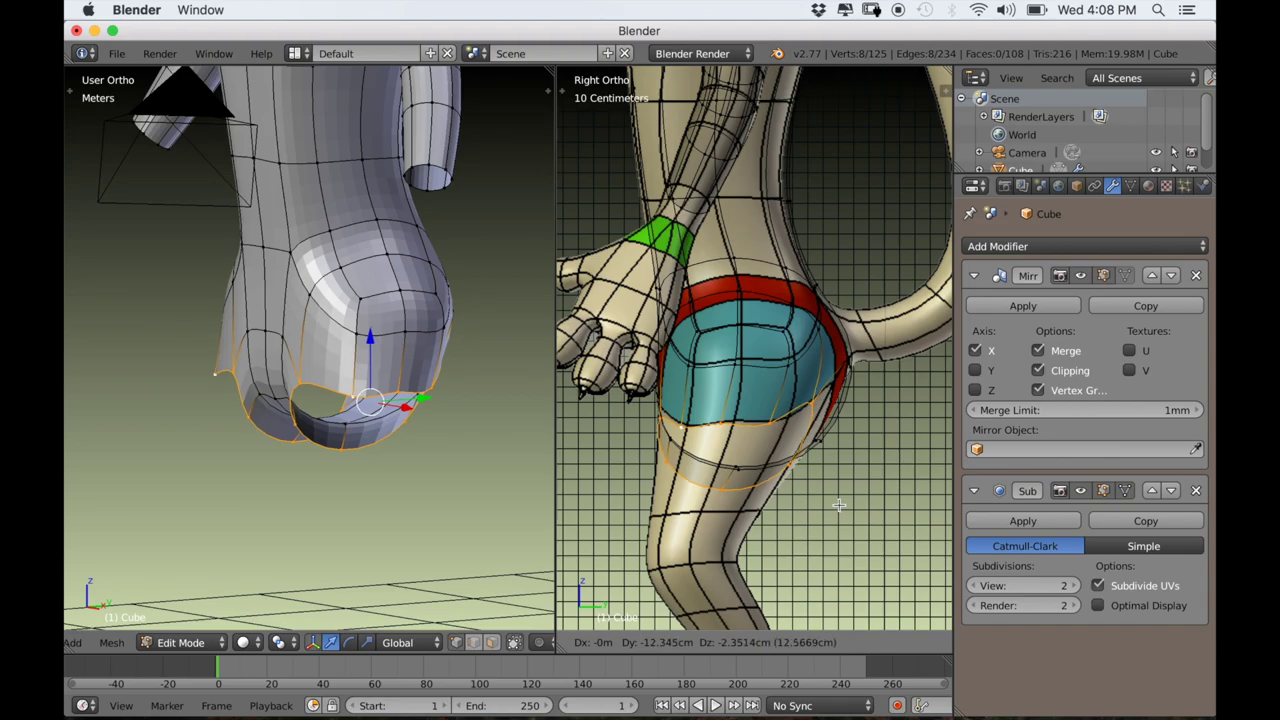
pyautogui.click(838, 505)
# Extrude the leg opening's loop down and outward to the reference's knee and round the end loop with LoopTools.
pyautogui.moveTo(449, 486); pyautogui.dragTo(370, 505, button='middle')
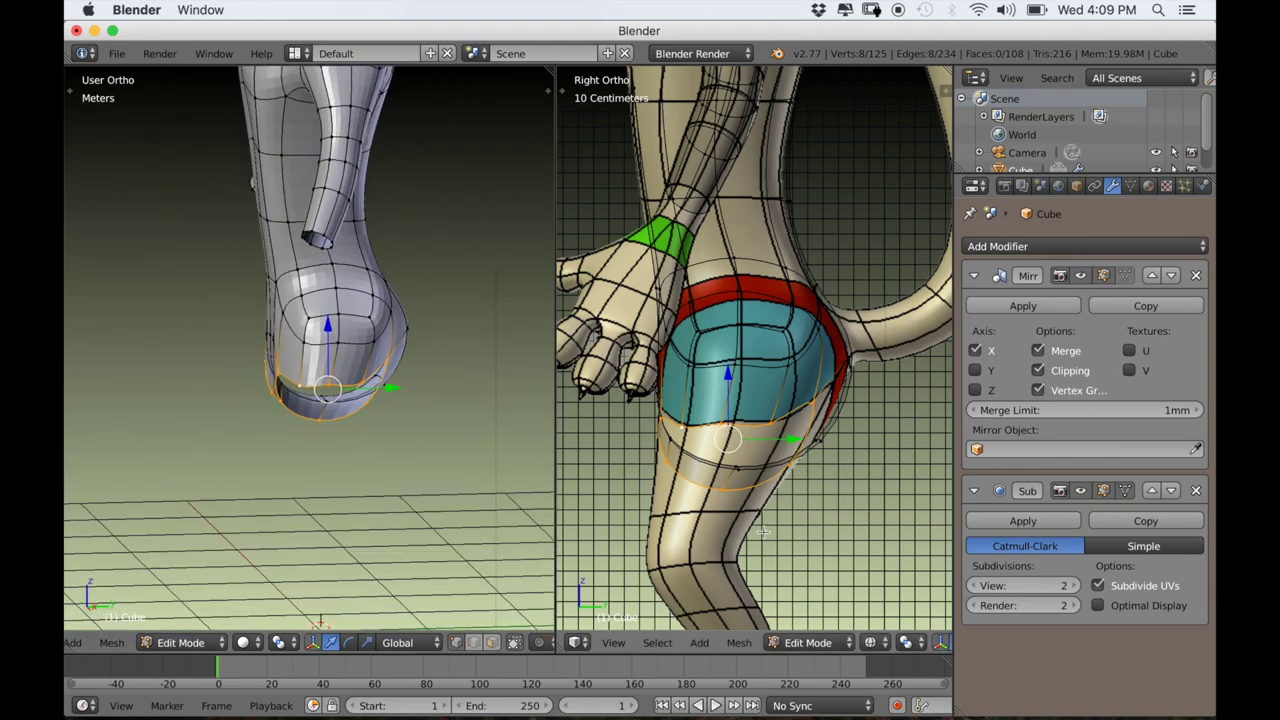
pyautogui.scroll(1, 763, 560)
pyautogui.keyDown('shift'); pyautogui.moveTo(763, 559); pyautogui.dragTo(801, 421, button='middle'); pyautogui.keyUp('shift')
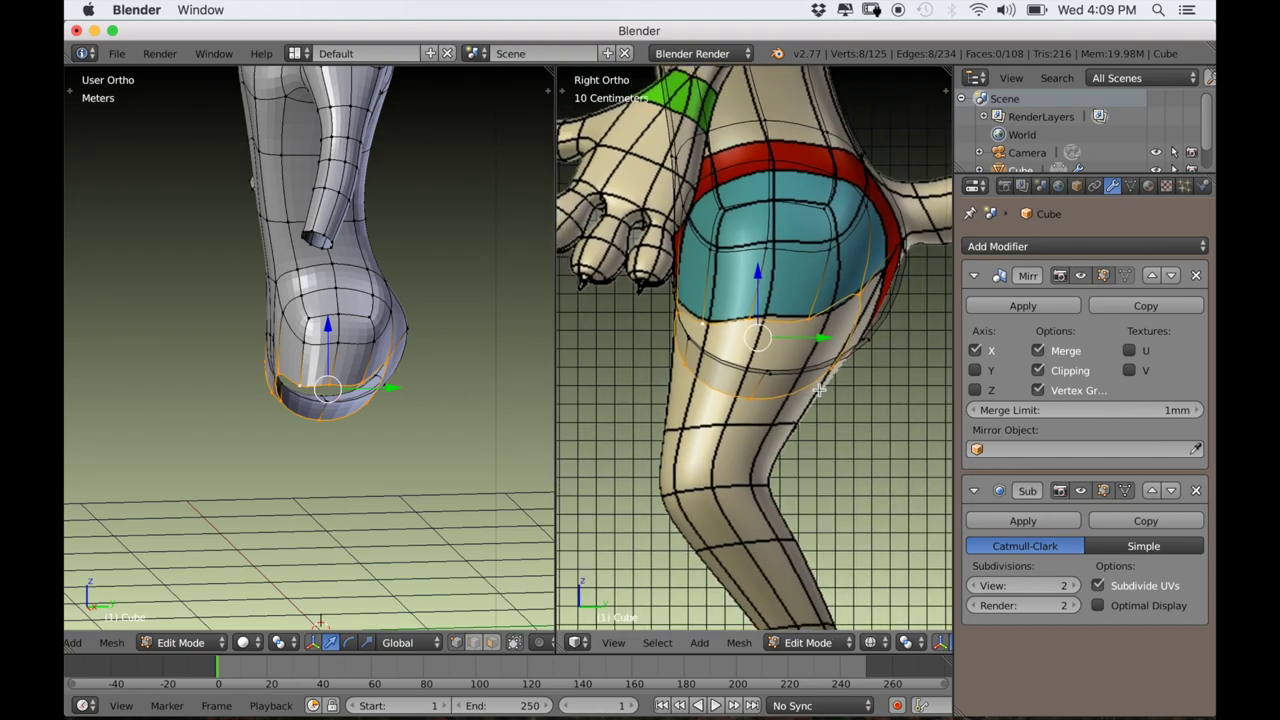
pyautogui.press('KP_1')
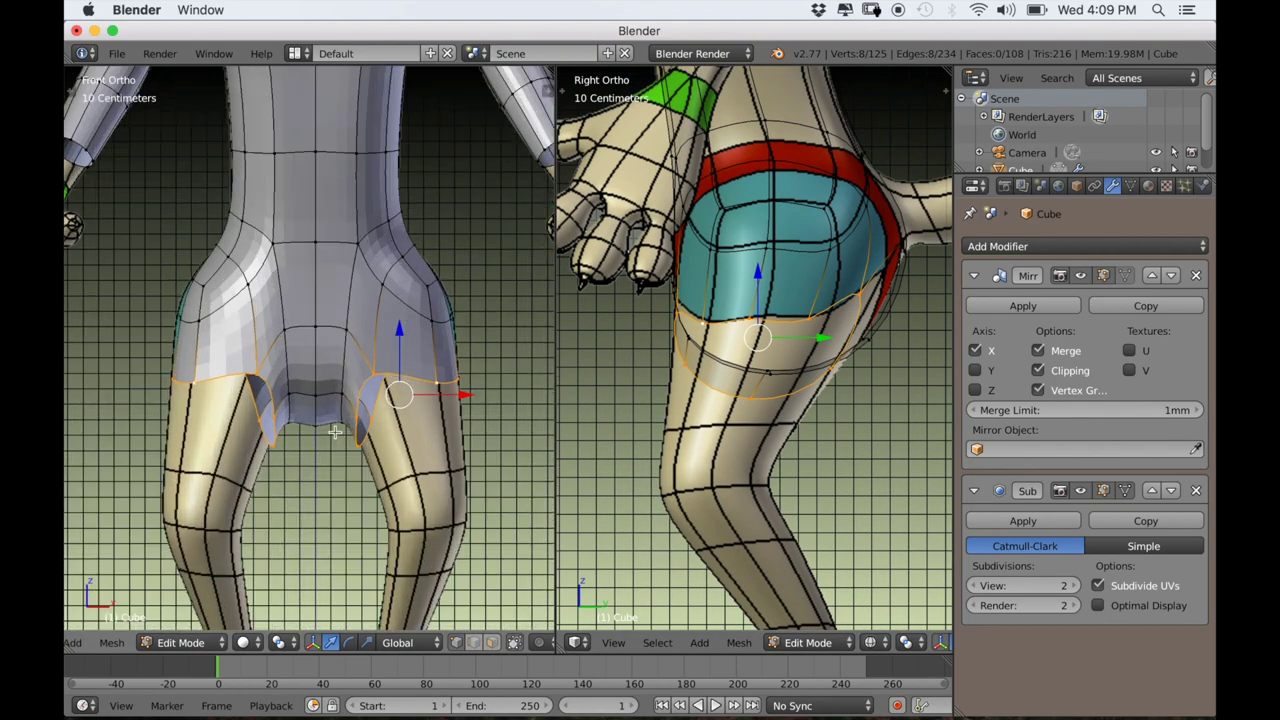
pyautogui.press('e')
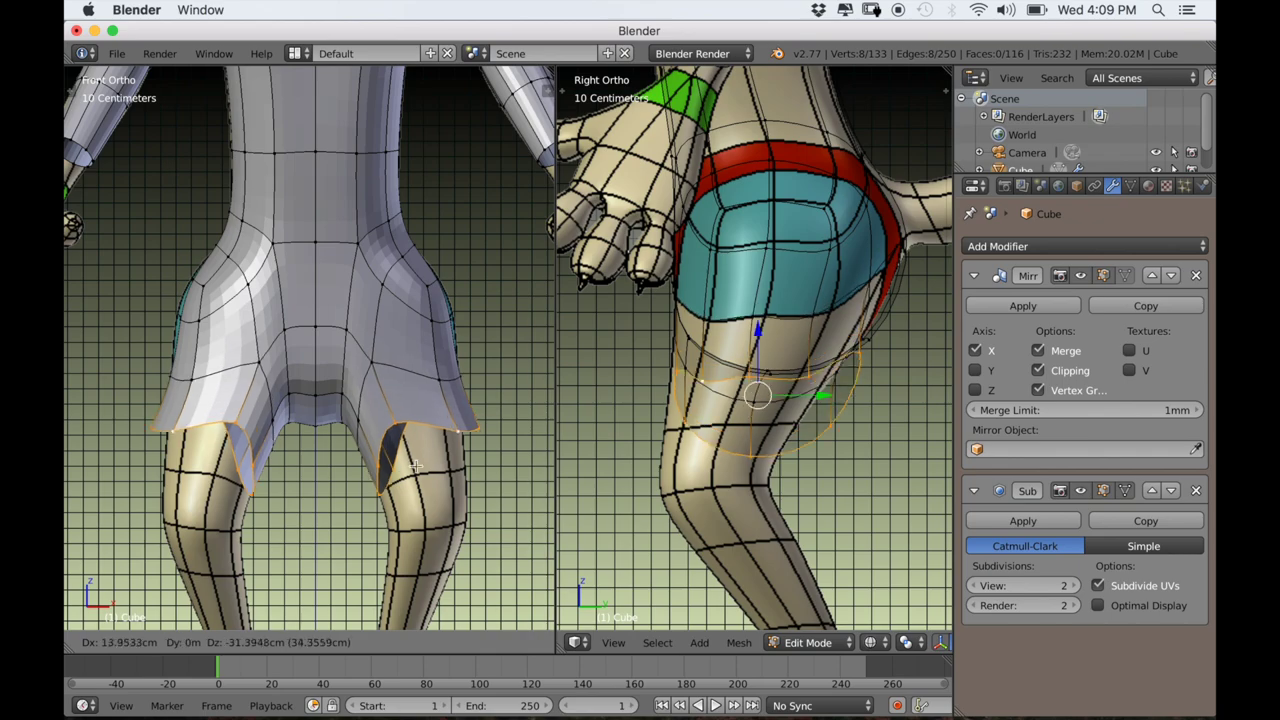
pyautogui.click(425, 500)
pyautogui.press('w')
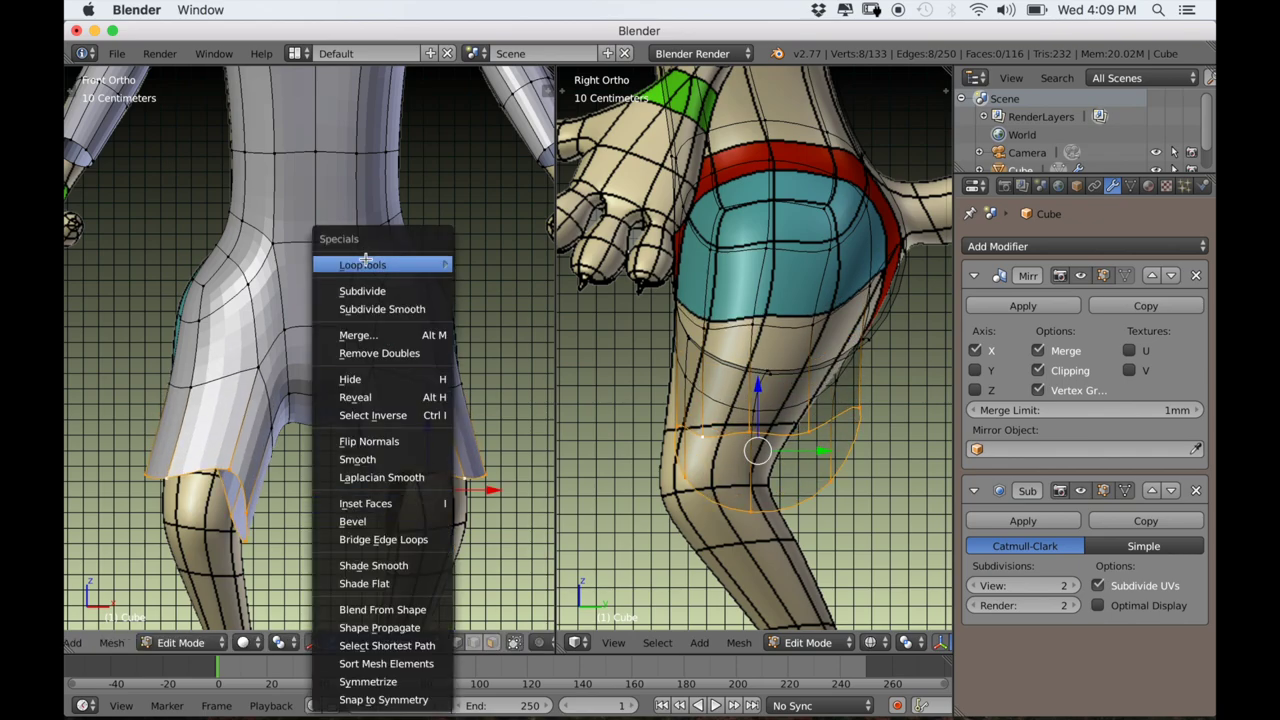
pyautogui.click(472, 345)
# Shrink the leg's end loop, rotate it close to level, and move it onto the reference's ring above the knee.
pyautogui.press('s')
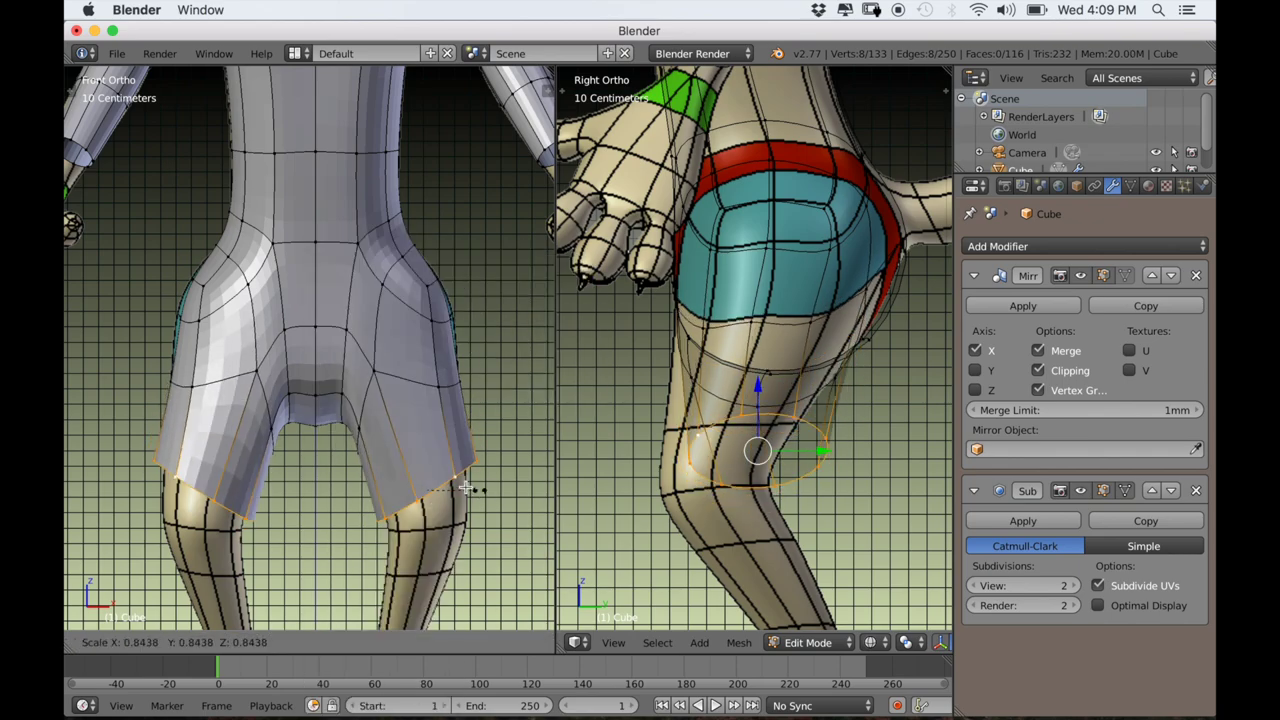
pyautogui.click(468, 489)
pyautogui.press('r')
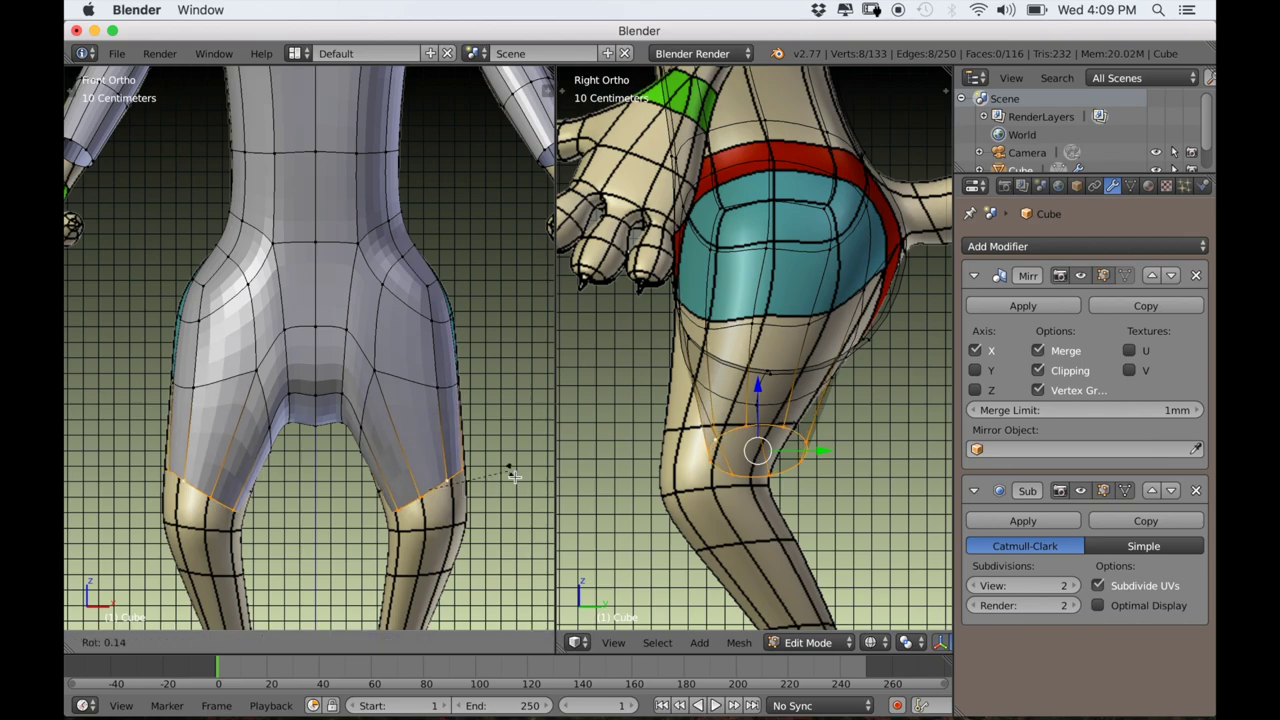
pyautogui.click(516, 510)
pyautogui.press('g')
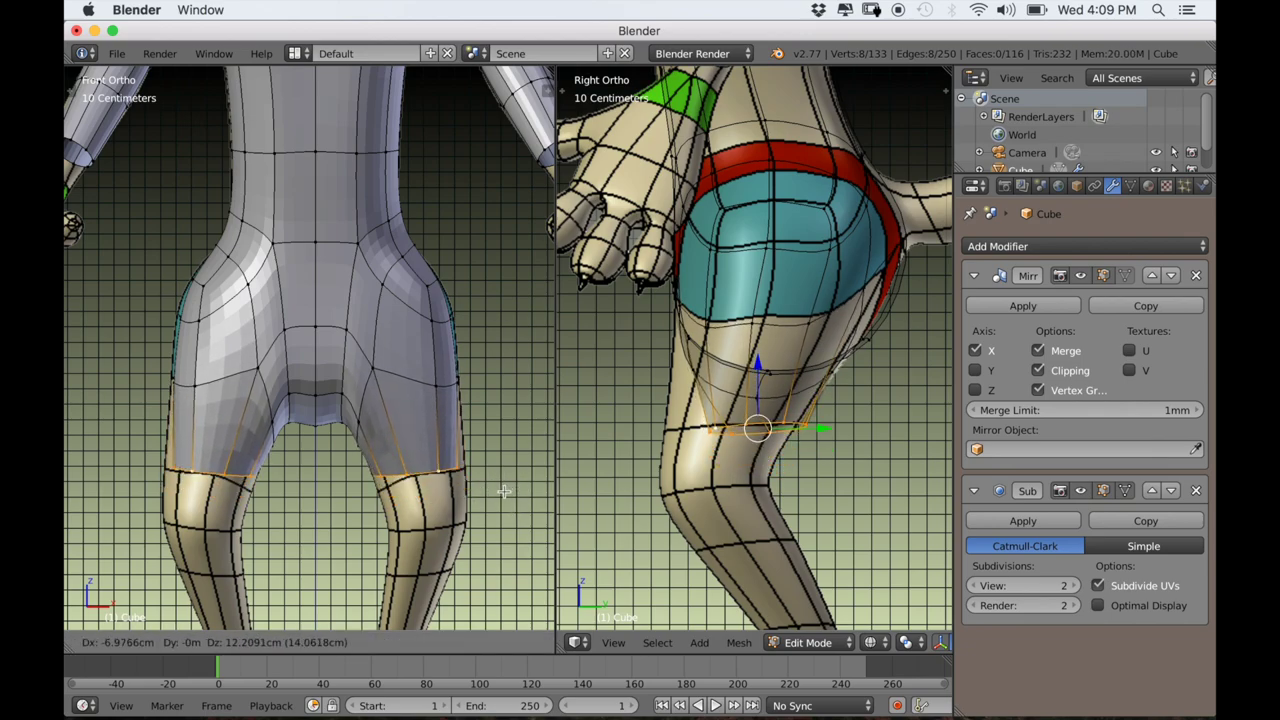
pyautogui.click(519, 496)
# Tilt the end loop to match the ring, shift it about 17.1 cm forward, and scale it to about 1.24 along Y.
pyautogui.press('r')
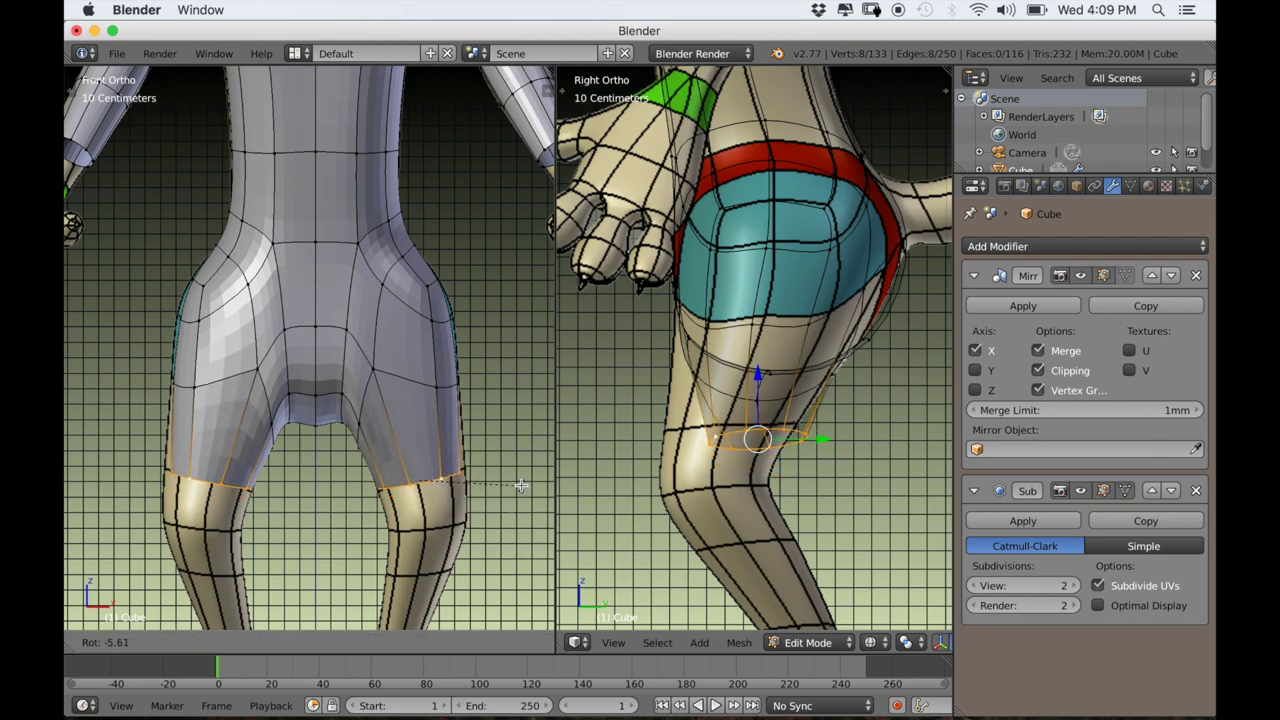
pyautogui.click(506, 489)
pyautogui.press('g')
pyautogui.click(437, 511)
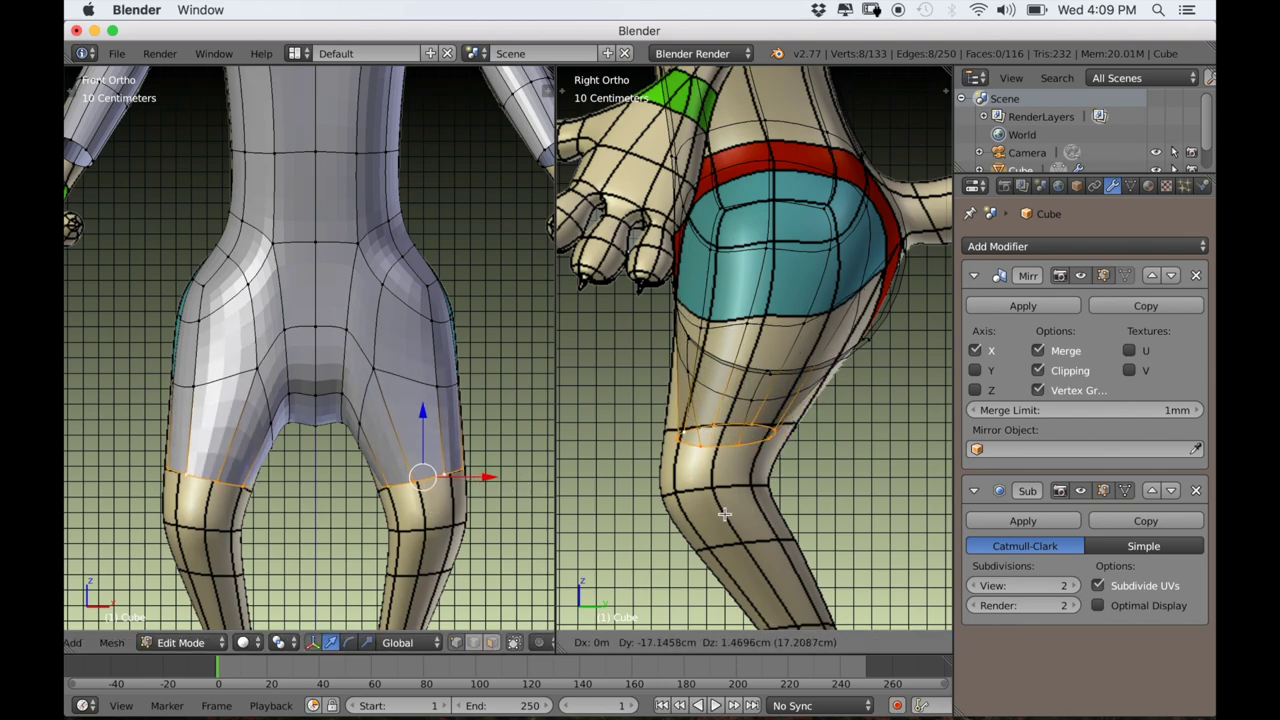
pyautogui.press('s')
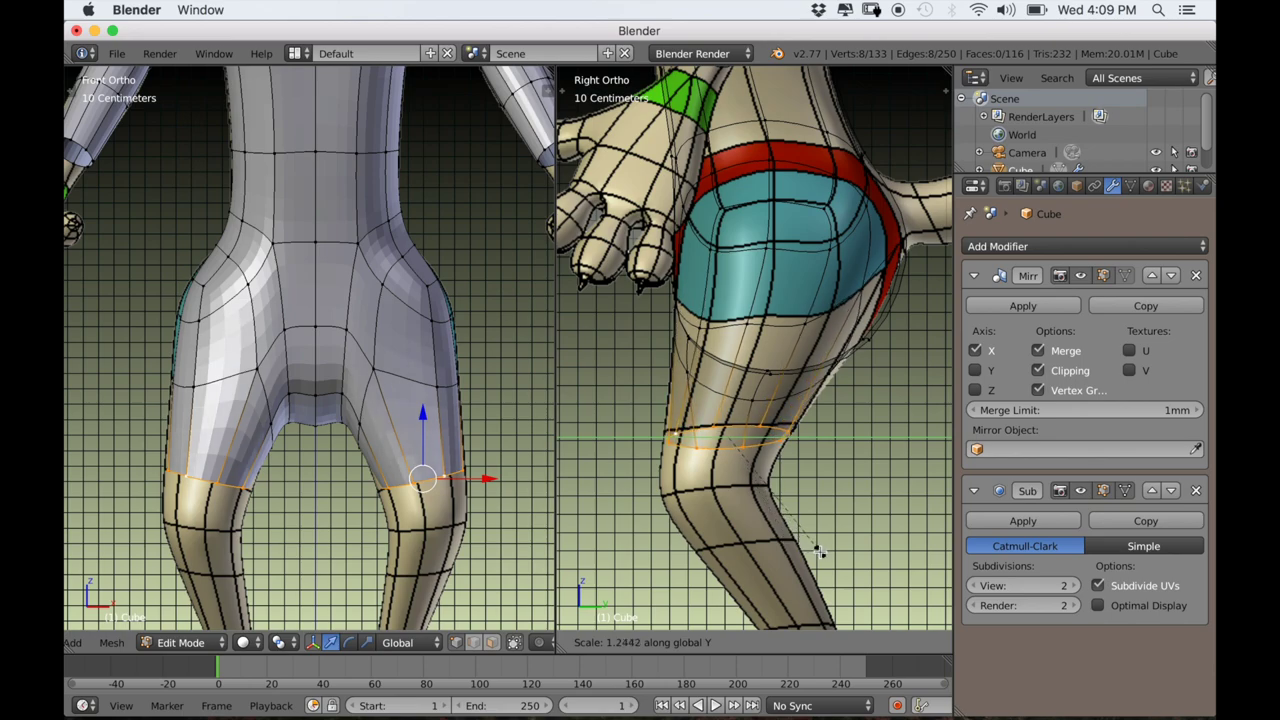
pyautogui.click(818, 551)
# Select the ten faces framing the outer hip and rotate them about 5 degrees in the side view.
pyautogui.scroll(-3, 775, 517)
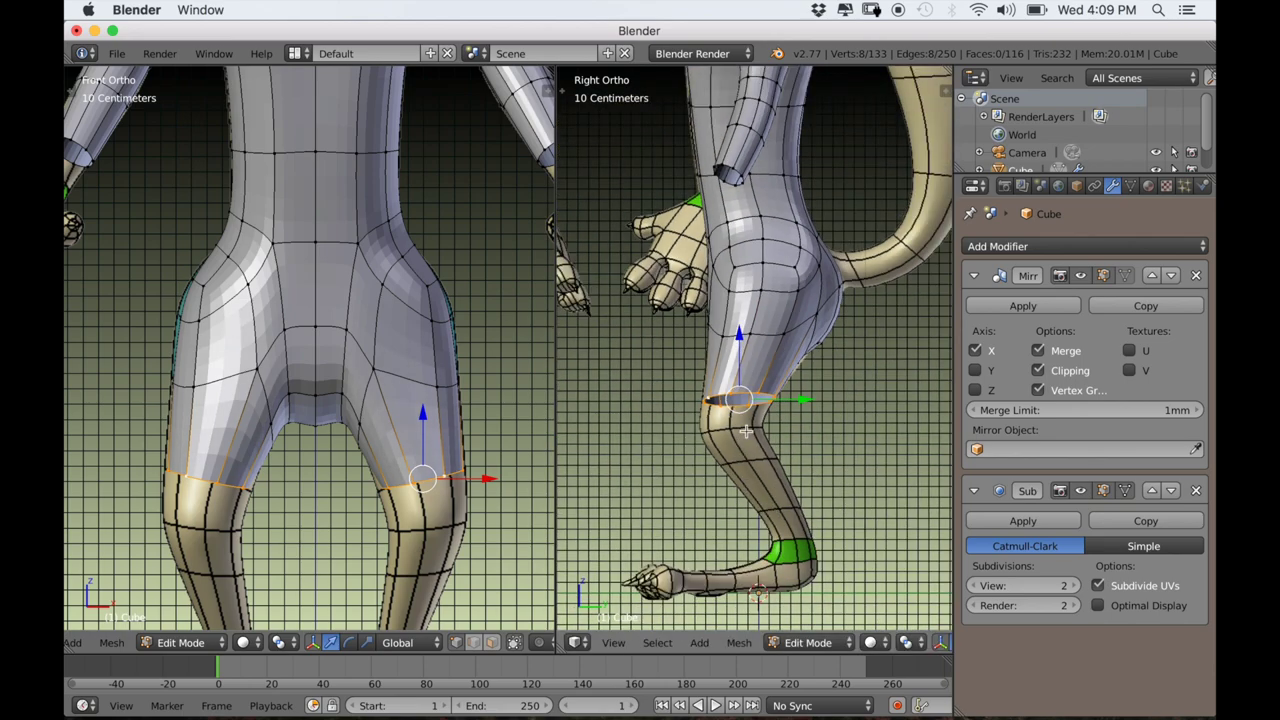
pyautogui.scroll(4, 788, 461)
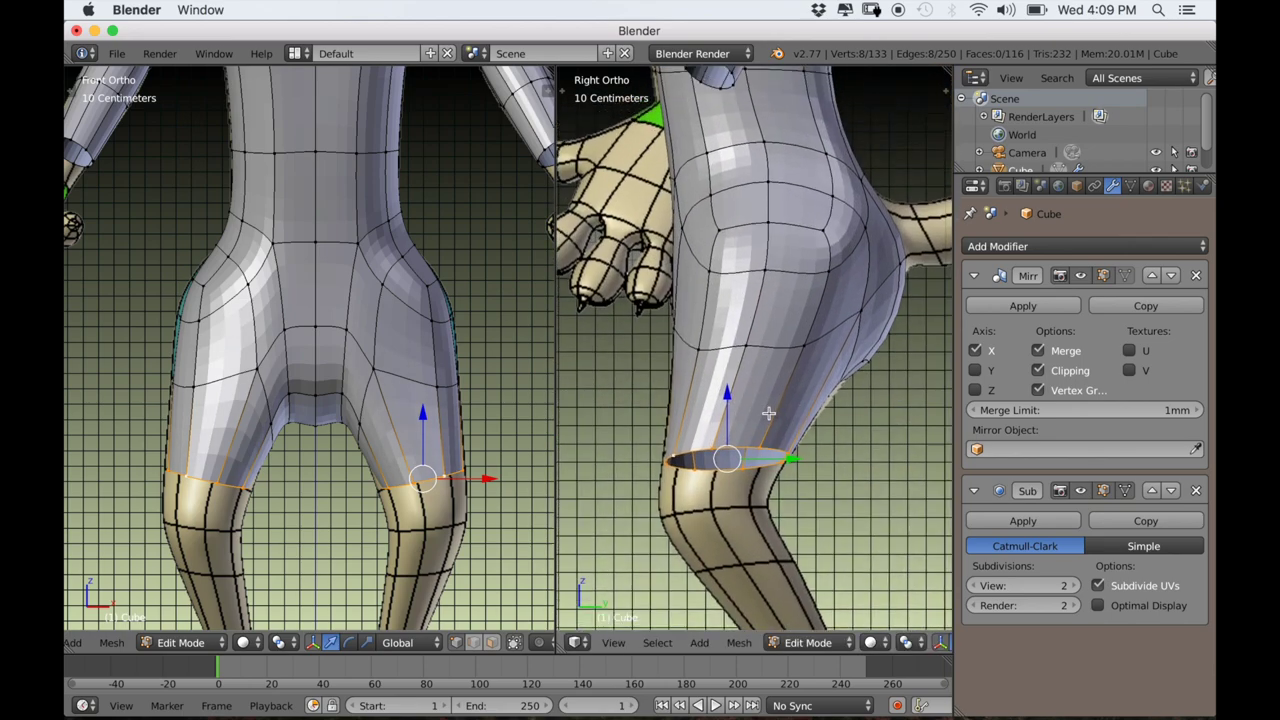
pyautogui.click(489, 643)
pyautogui.rightClick(701, 325)
pyautogui.keyDown('shift'); pyautogui.rightClick(700, 268); pyautogui.keyUp('shift')
pyautogui.keyDown('shift'); pyautogui.rightClick(741, 237); pyautogui.keyUp('shift')
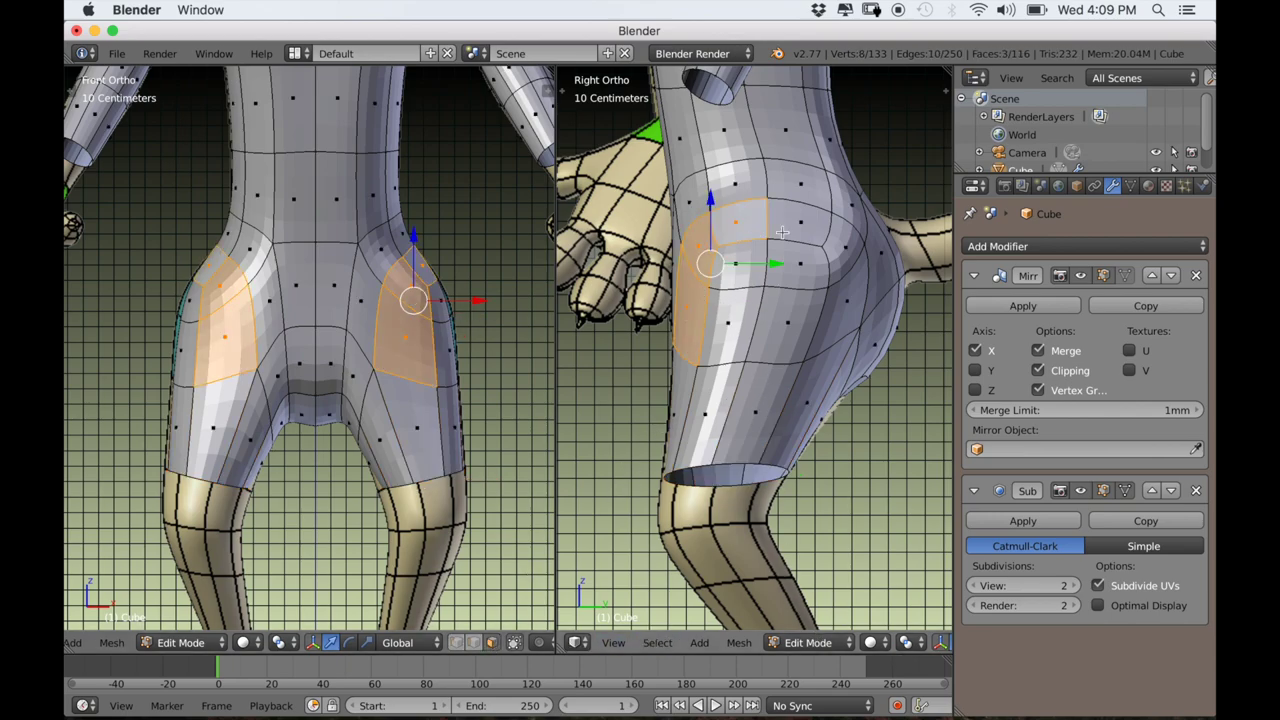
pyautogui.keyDown('shift'); pyautogui.rightClick(792, 230); pyautogui.keyUp('shift')
pyautogui.keyDown('shift'); pyautogui.rightClick(843, 250); pyautogui.keyUp('shift')
pyautogui.keyDown('shift'); pyautogui.rightClick(856, 293); pyautogui.keyUp('shift')
pyautogui.keyDown('shift'); pyautogui.rightClick(788, 321); pyautogui.keyUp('shift')
pyautogui.keyDown('shift'); pyautogui.rightClick(734, 319); pyautogui.keyUp('shift')
pyautogui.keyDown('shift'); pyautogui.rightClick(742, 282); pyautogui.keyUp('shift')
pyautogui.keyDown('shift'); pyautogui.rightClick(794, 268); pyautogui.keyUp('shift')
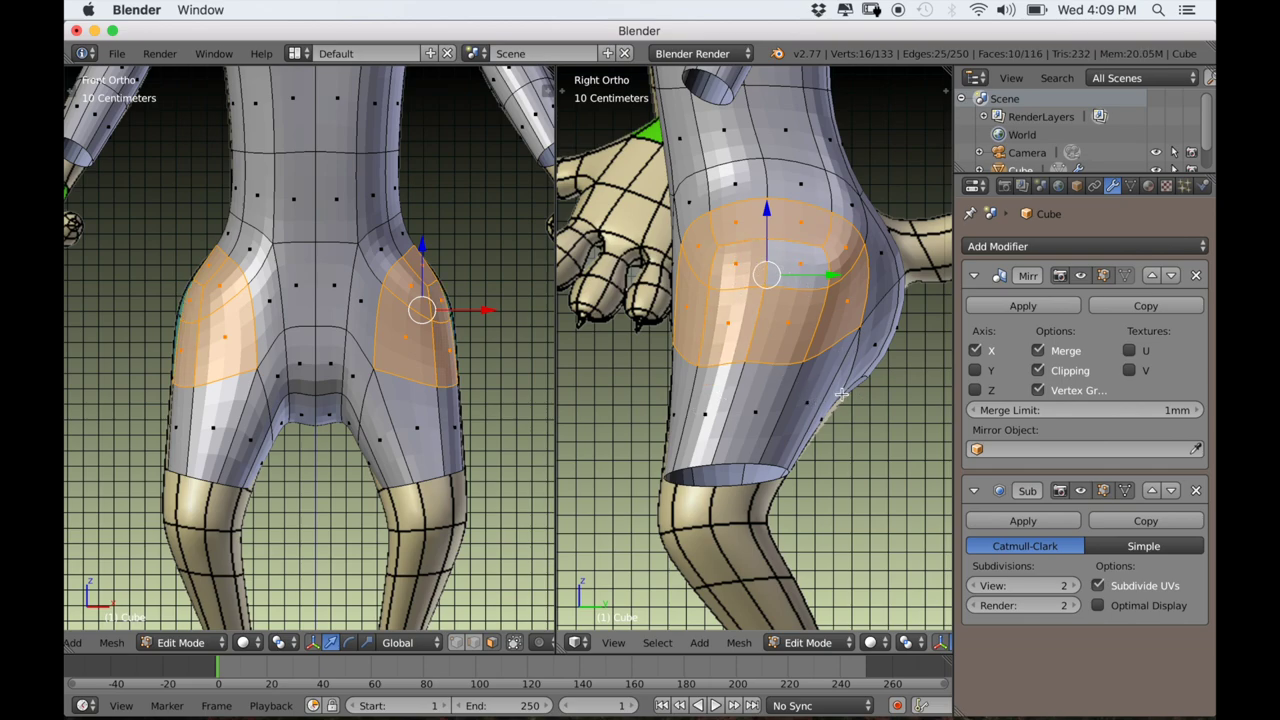
pyautogui.press('r')
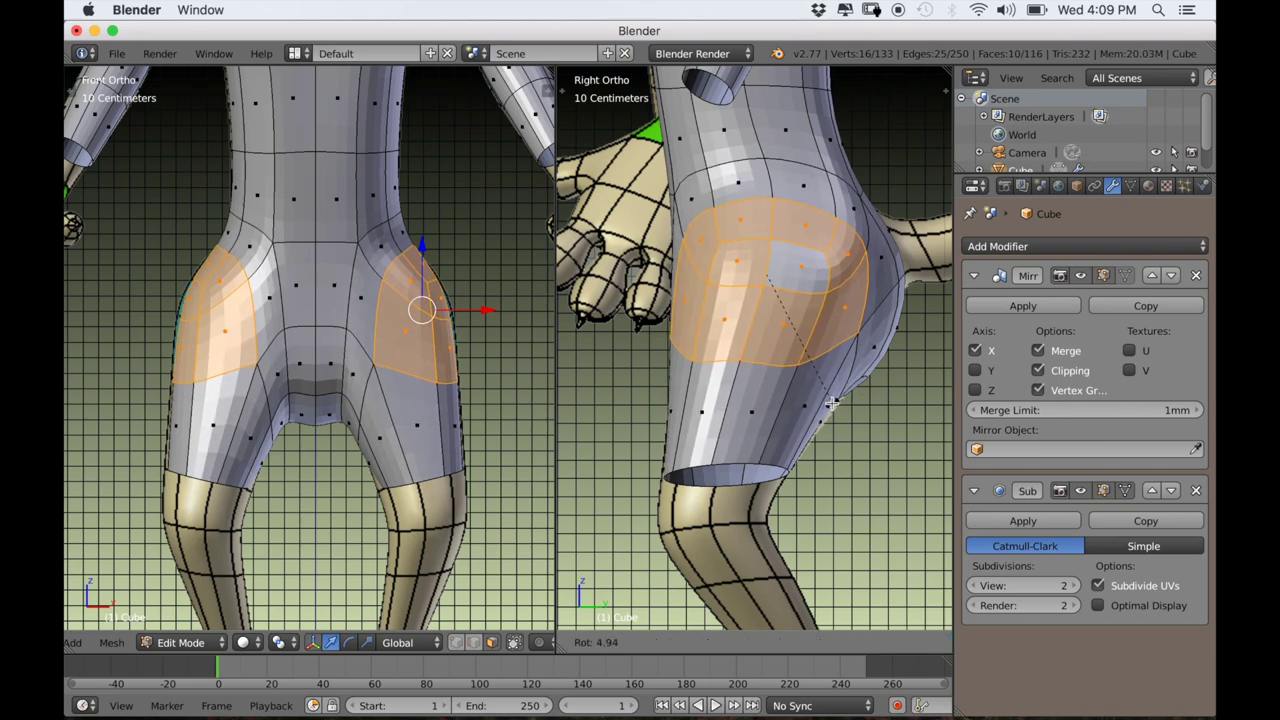
pyautogui.click(832, 404)
pyautogui.scroll(-1, 780, 357)
pyautogui.moveTo(678, 405)
pyautogui.mouseDown(button='middle')
pyautogui.moveTo(695, 334)
pyautogui.moveTo(756, 416)
pyautogui.moveTo(620, 391)
pyautogui.moveTo(574, 397)
pyautogui.moveTo(689, 397)
pyautogui.mouseUp(button='middle')
pyautogui.press('a')
pyautogui.scroll(-3, 755, 416)
pyautogui.scroll(3, 741, 408)
pyautogui.rightClick(810, 275)
pyautogui.keyDown('shift'); pyautogui.rightClick(816, 343); pyautogui.keyUp('shift')
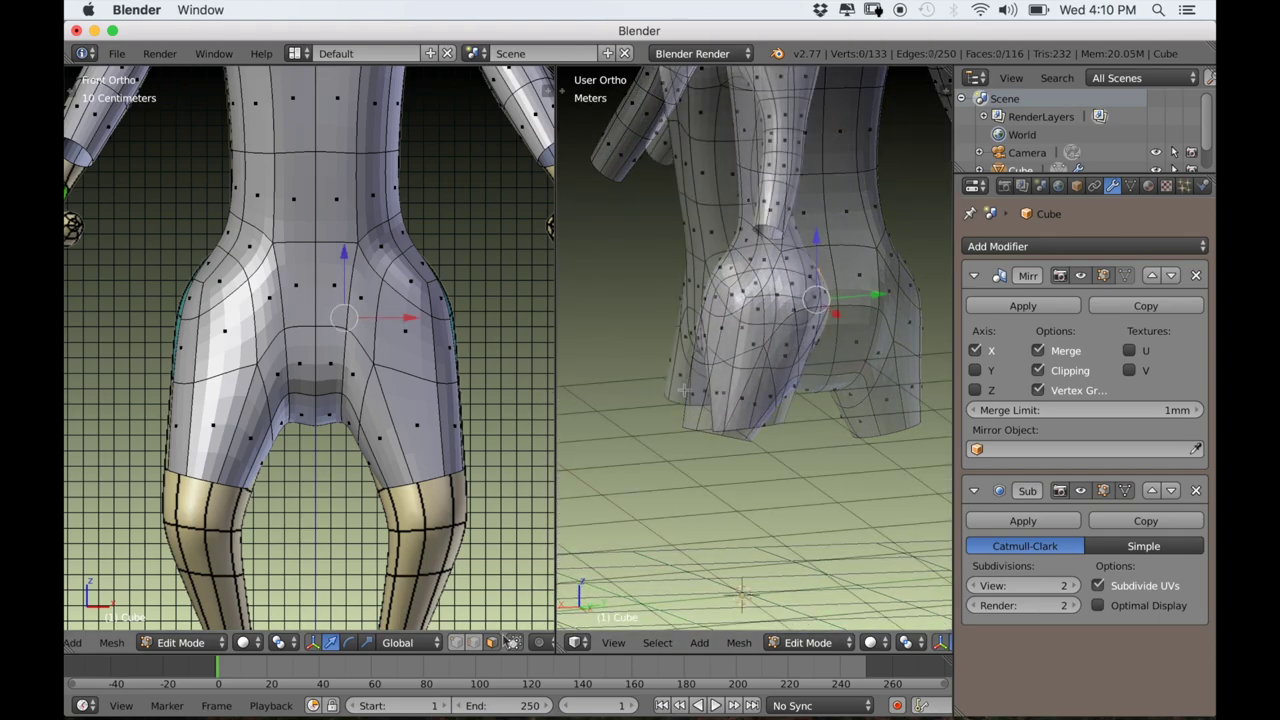
# Select the leg's open end loop and extrude it down to the reference's next ring at the knee.
pyautogui.moveTo(612, 480); pyautogui.dragTo(741, 519, button='middle')
pyautogui.keyDown('alt'); pyautogui.rightClick(730, 463); pyautogui.keyUp('alt')
pyautogui.moveTo(730, 463); pyautogui.dragTo(730, 420, button='middle')
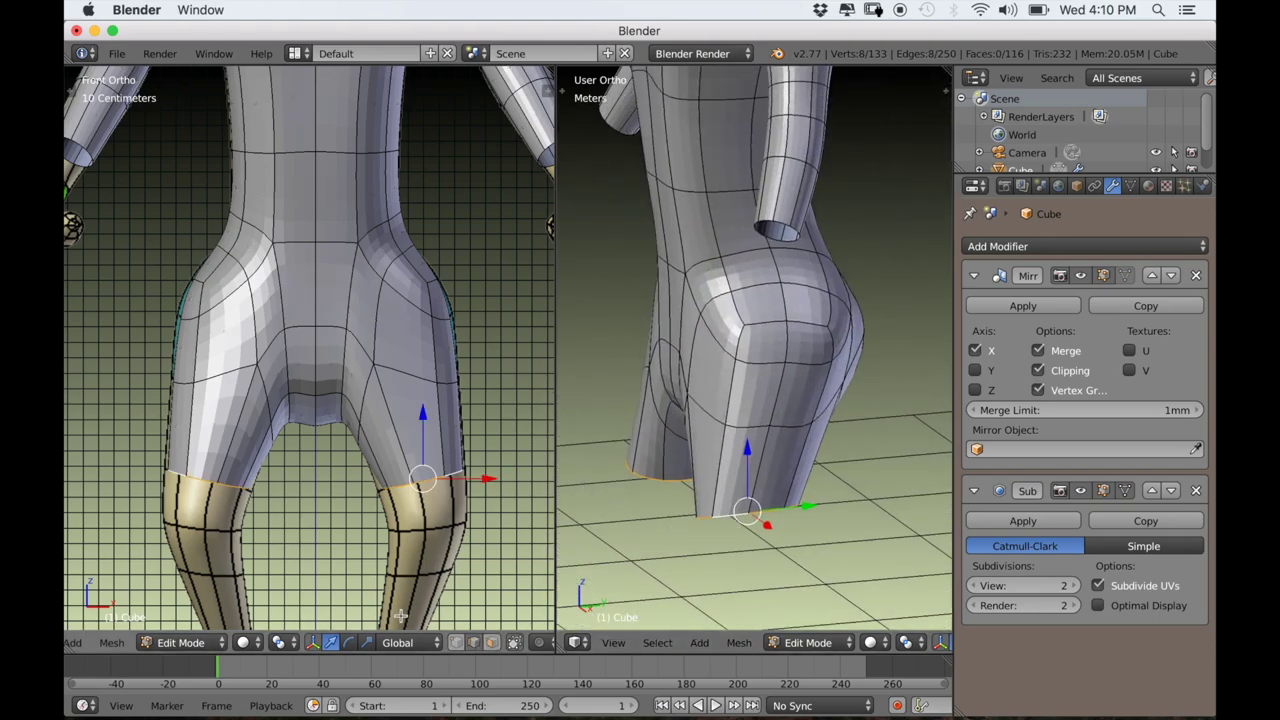
pyautogui.keyDown('shift'); pyautogui.moveTo(424, 573); pyautogui.dragTo(409, 452, button='middle'); pyautogui.keyUp('shift')
pyautogui.press('KP_3')
pyautogui.press('e')
pyautogui.click(452, 480)
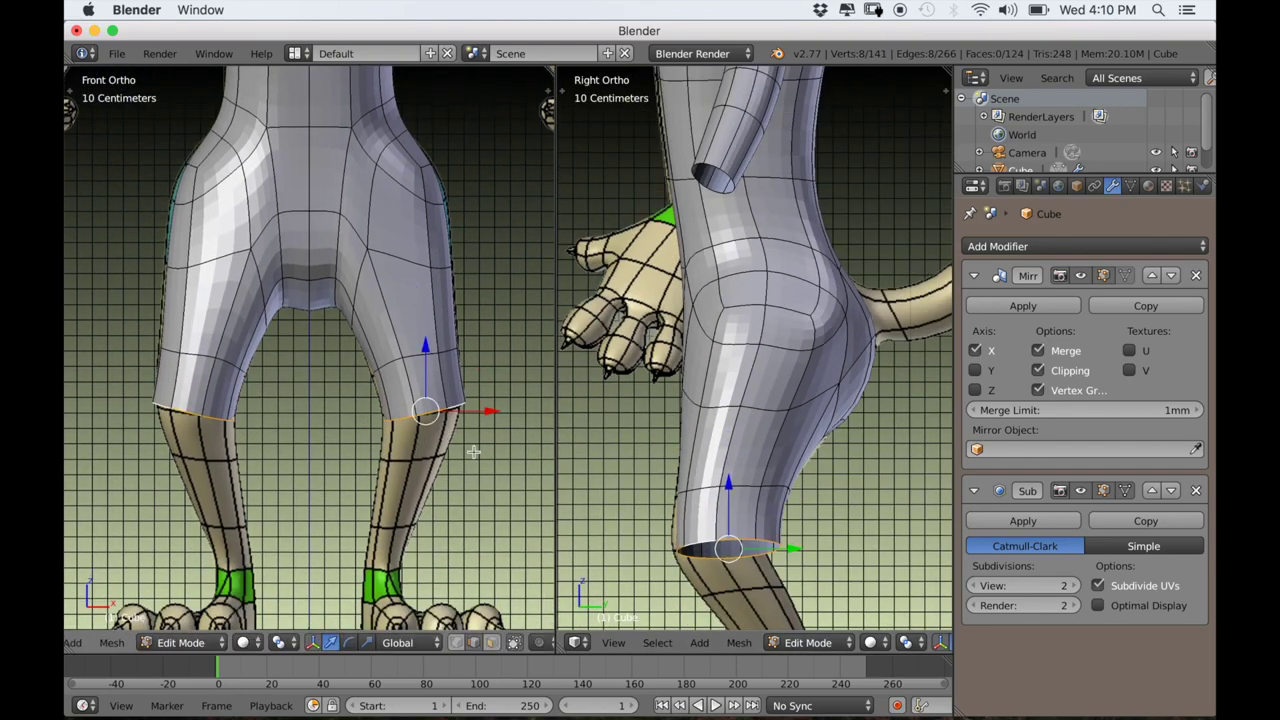
# Shift the knee loop about 4.1 cm forward and 1.6 cm inward, and scale it to about 0.97 along Y.
pyautogui.press('g')
pyautogui.press('z')
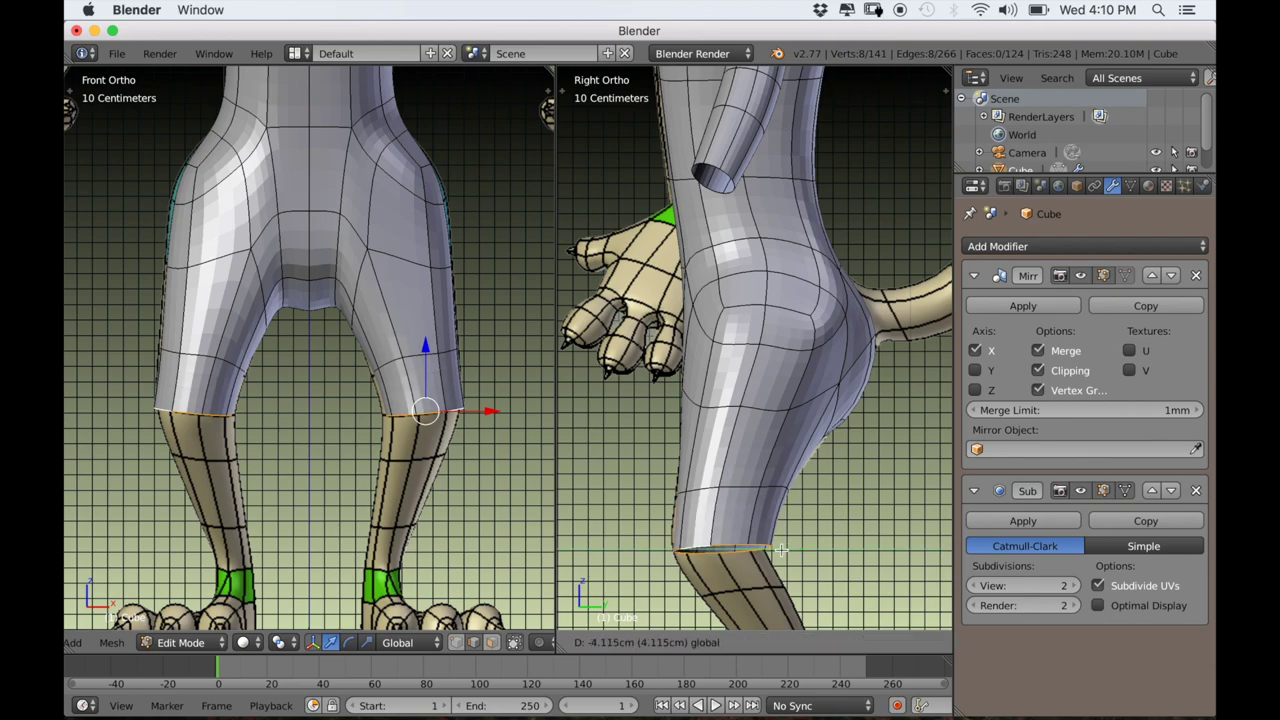
pyautogui.click(780, 548)
pyautogui.scroll(2, 445, 489)
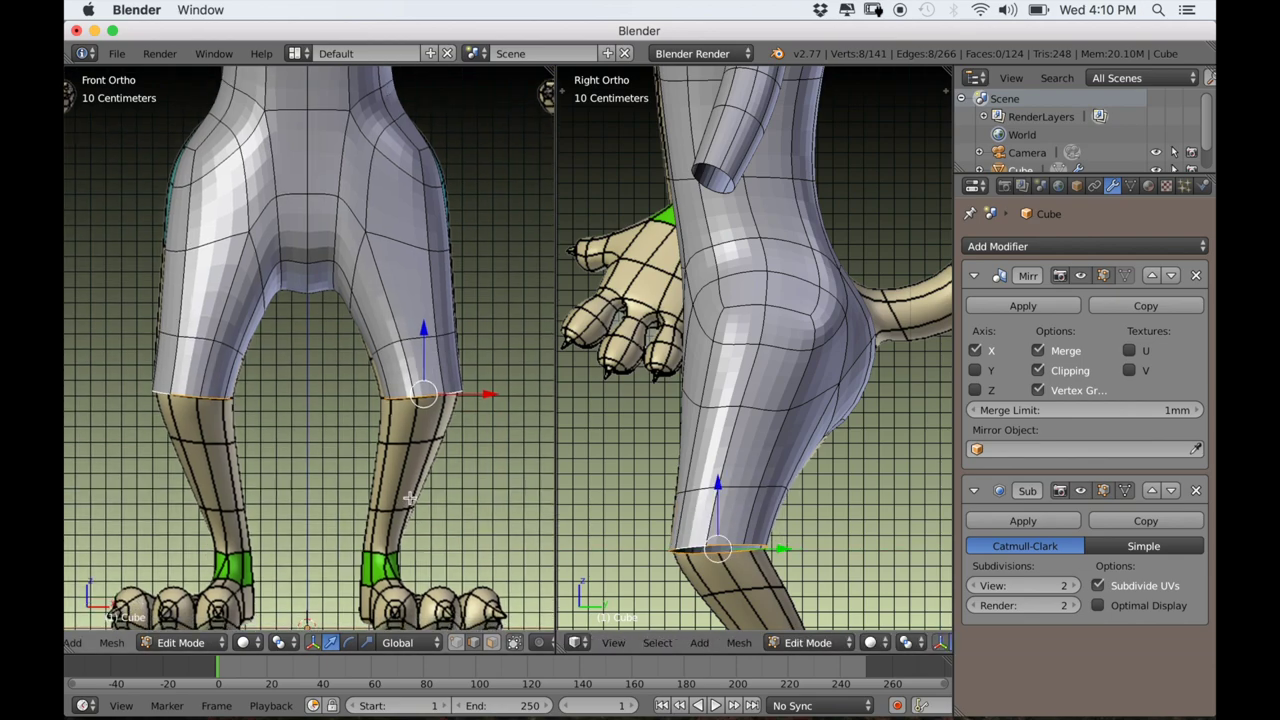
pyautogui.moveTo(531, 396); pyautogui.dragTo(527, 396)
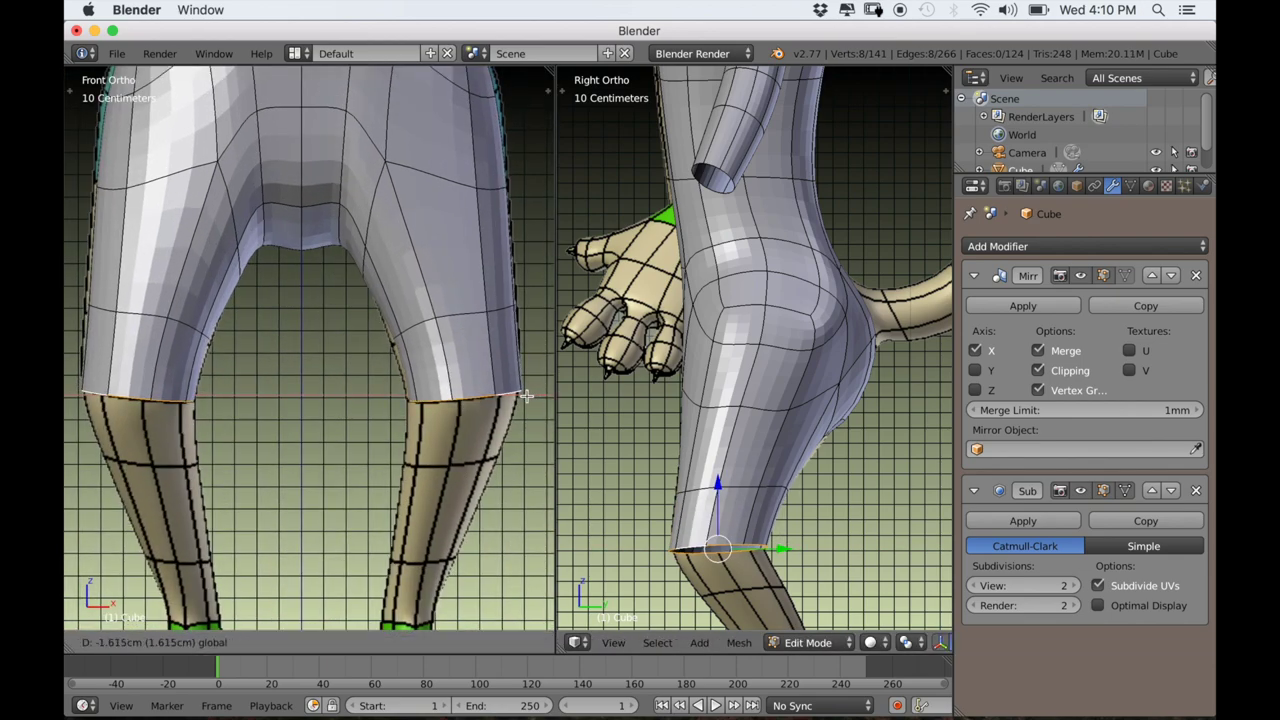
pyautogui.click(526, 396)
pyautogui.press('s')
pyautogui.press('y')
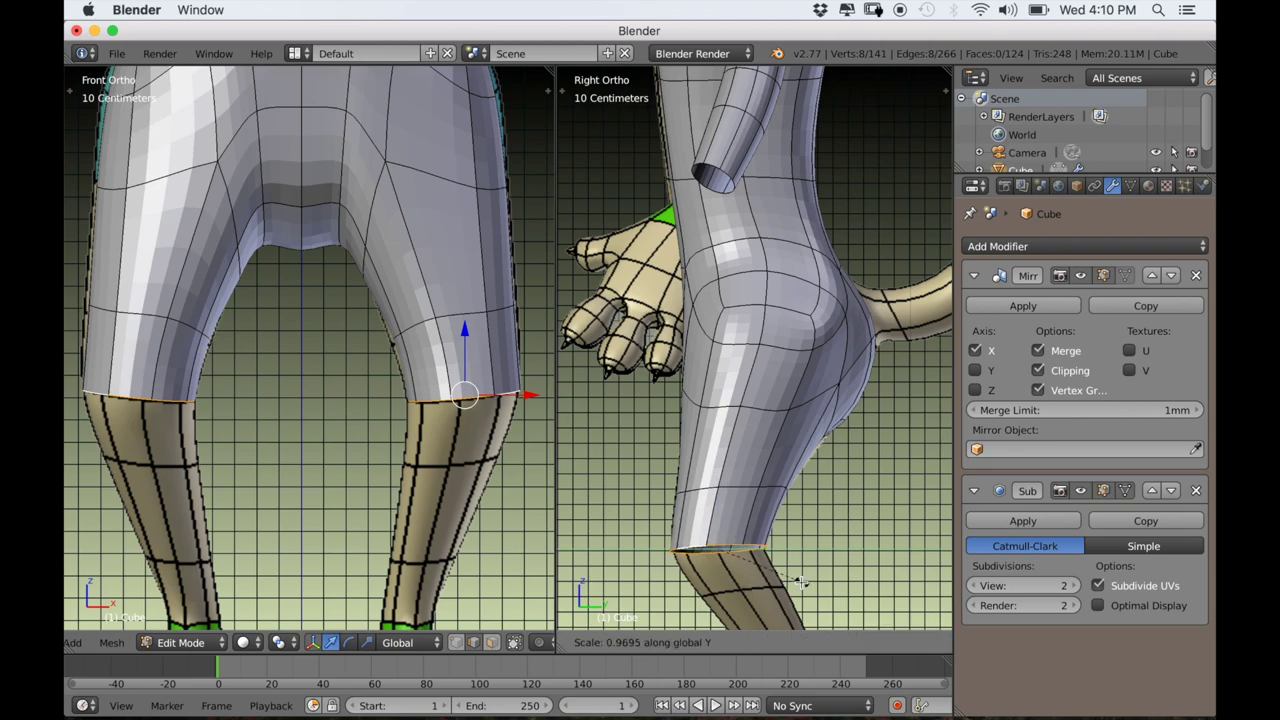
pyautogui.click(800, 580)
# Extrude the leg to the ring below the knee, shift the loop about 14.8 cm backward, and shrink it slightly along X.
pyautogui.press('e')
pyautogui.click(436, 535)
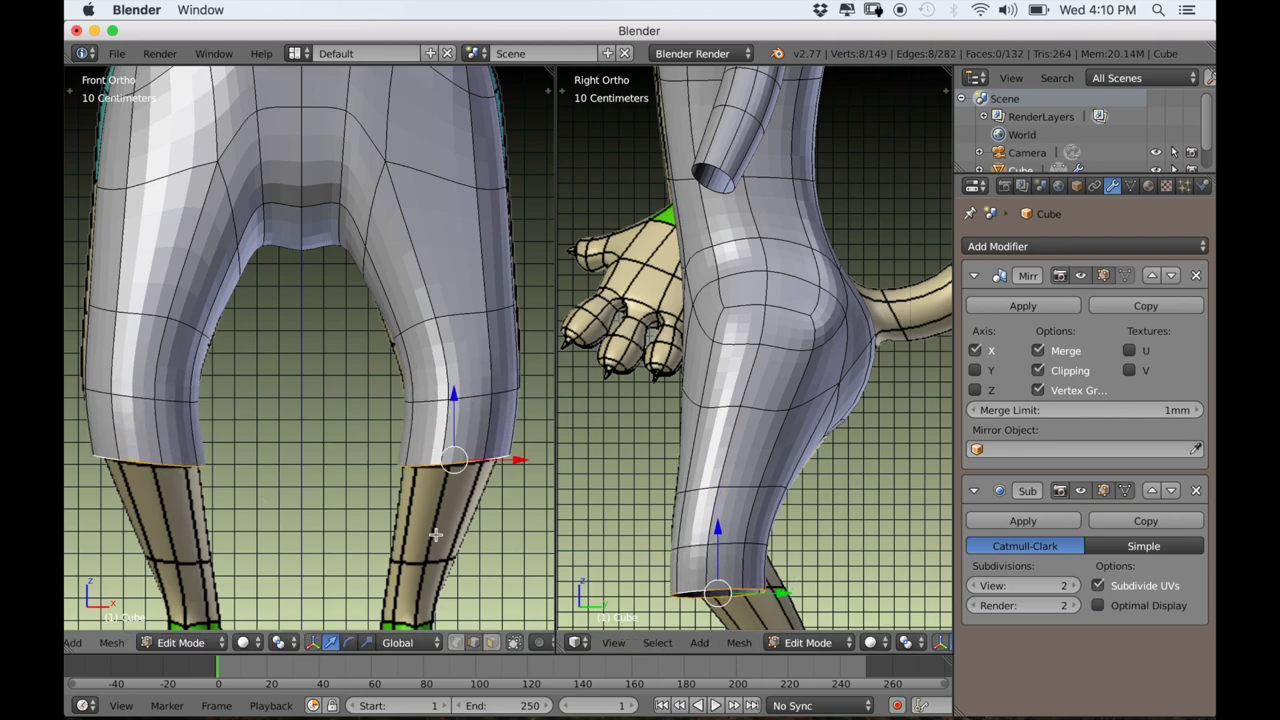
pyautogui.scroll(-1, 730, 580)
pyautogui.moveTo(783, 553); pyautogui.dragTo(803, 548)
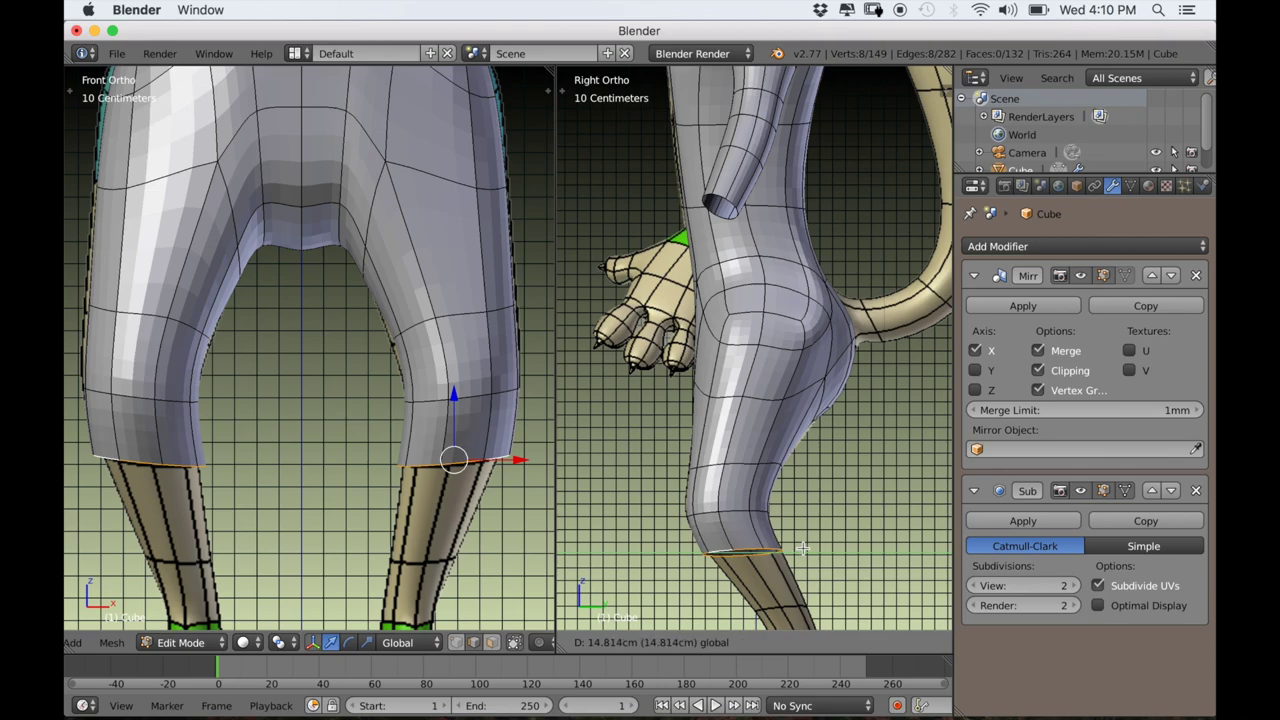
pyautogui.click(806, 547)
pyautogui.press('s')
pyautogui.press('x')
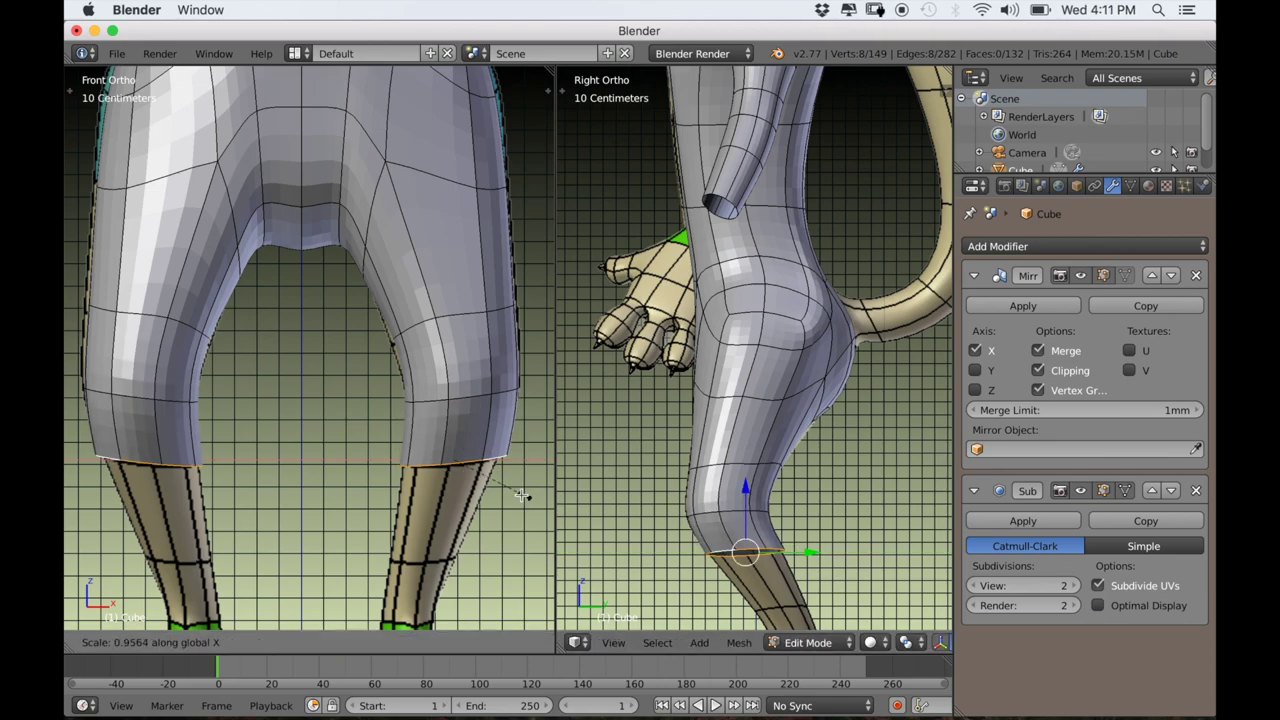
pyautogui.click(512, 492)
# Extrude the leg down to the reference ring above the ankle, rotate its end loop about 5 degrees, and scale it down.
pyautogui.scroll(-1, 490, 500)
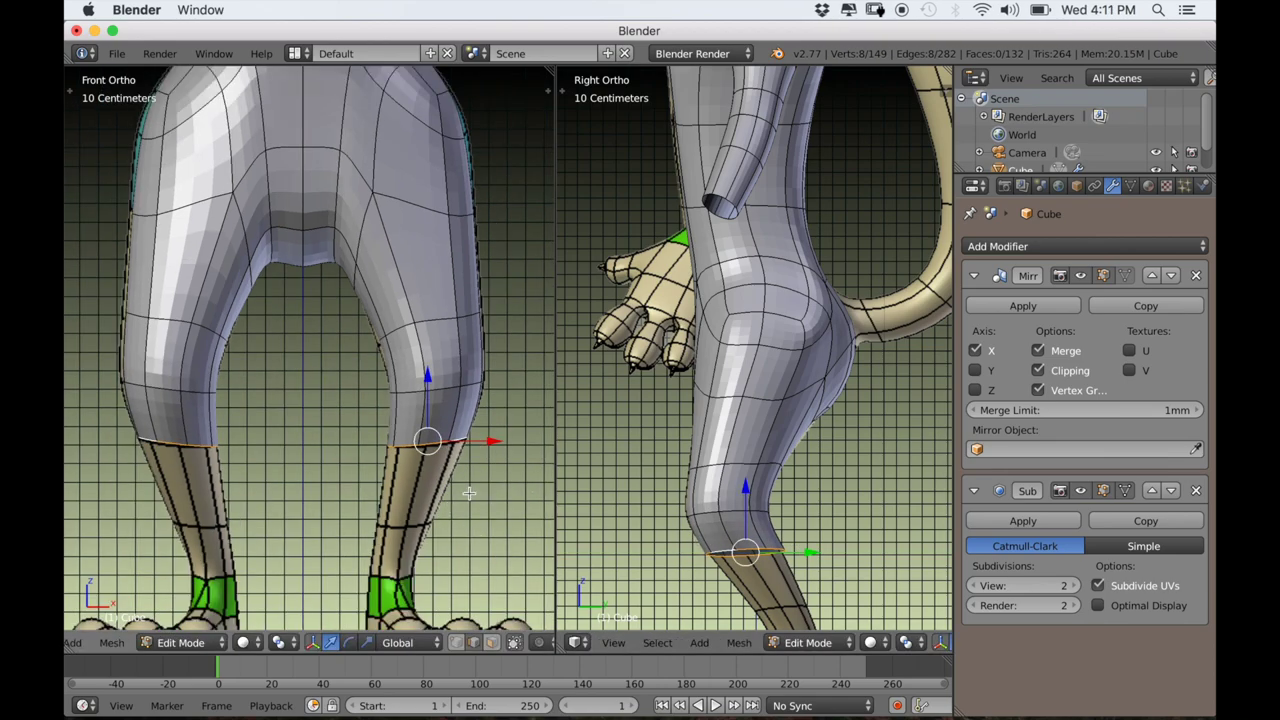
pyautogui.press('e')
pyautogui.click(447, 576)
pyautogui.press('s')
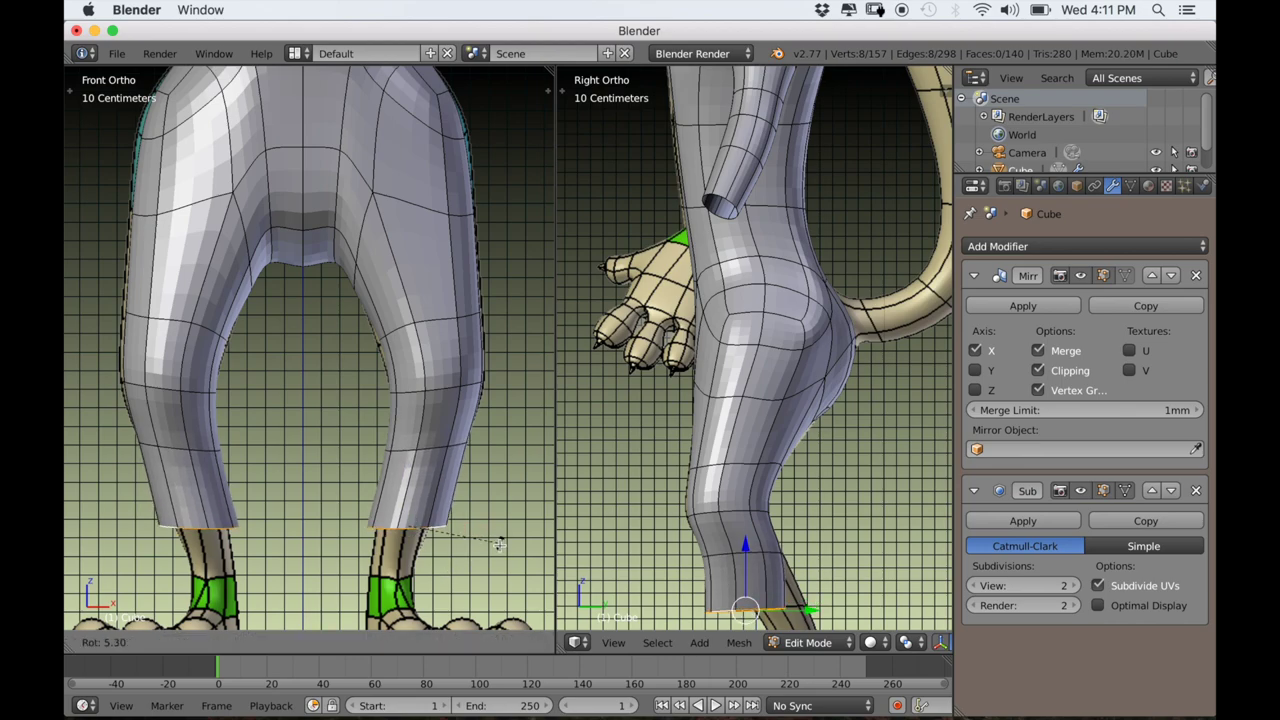
pyautogui.click(487, 548)
# Shift the lower leg's end loop about 4.8 mm inward, and move it backward to match the side reference.
pyautogui.moveTo(467, 527); pyautogui.dragTo(466, 527)
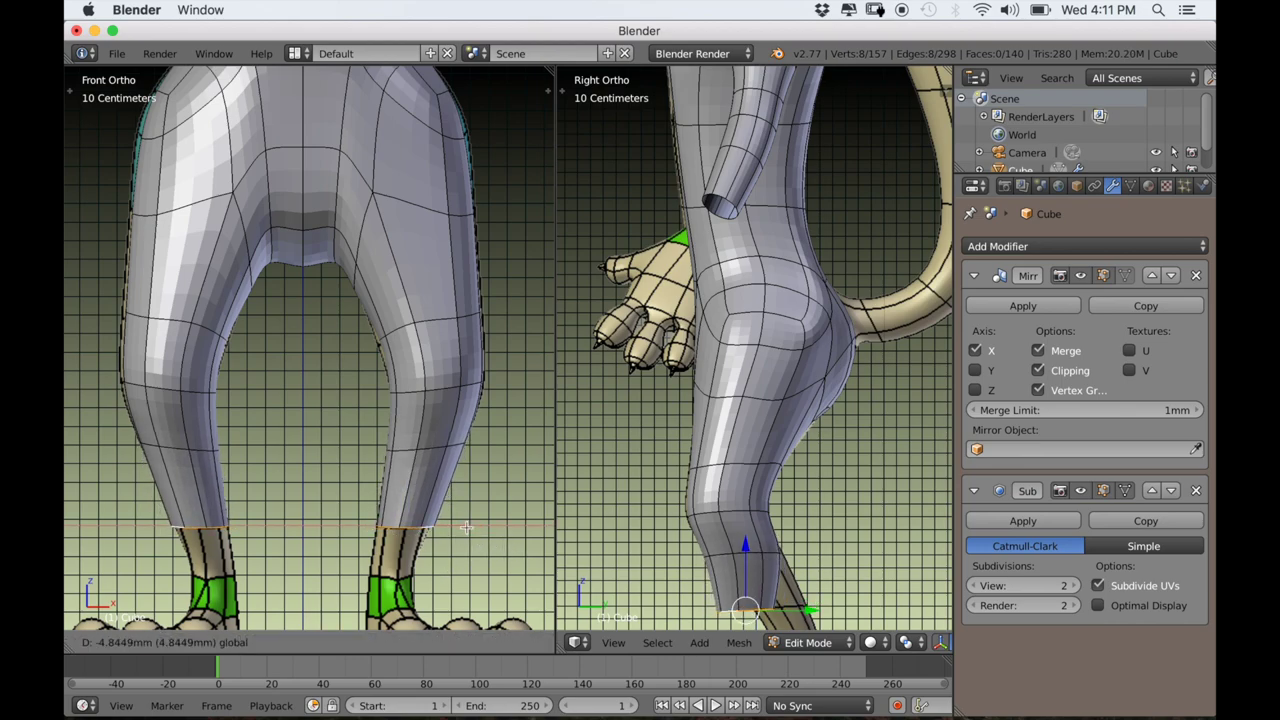
pyautogui.click(465, 527)
pyautogui.keyDown('shift'); pyautogui.moveTo(740, 560); pyautogui.dragTo(748, 463, button='middle'); pyautogui.keyUp('shift')
pyautogui.moveTo(748, 463); pyautogui.dragTo(783, 462)
# Examine the body and extruded legs from several angles, and compare them with the front and side references.
pyautogui.scroll(-5, 500, 480)
pyautogui.scroll(-3, 736, 487)
pyautogui.moveTo(736, 487); pyautogui.dragTo(630, 622, button='middle')
pyautogui.scroll(-1, 650, 580)
pyautogui.moveTo(700, 560); pyautogui.dragTo(1037, 530, button='middle')
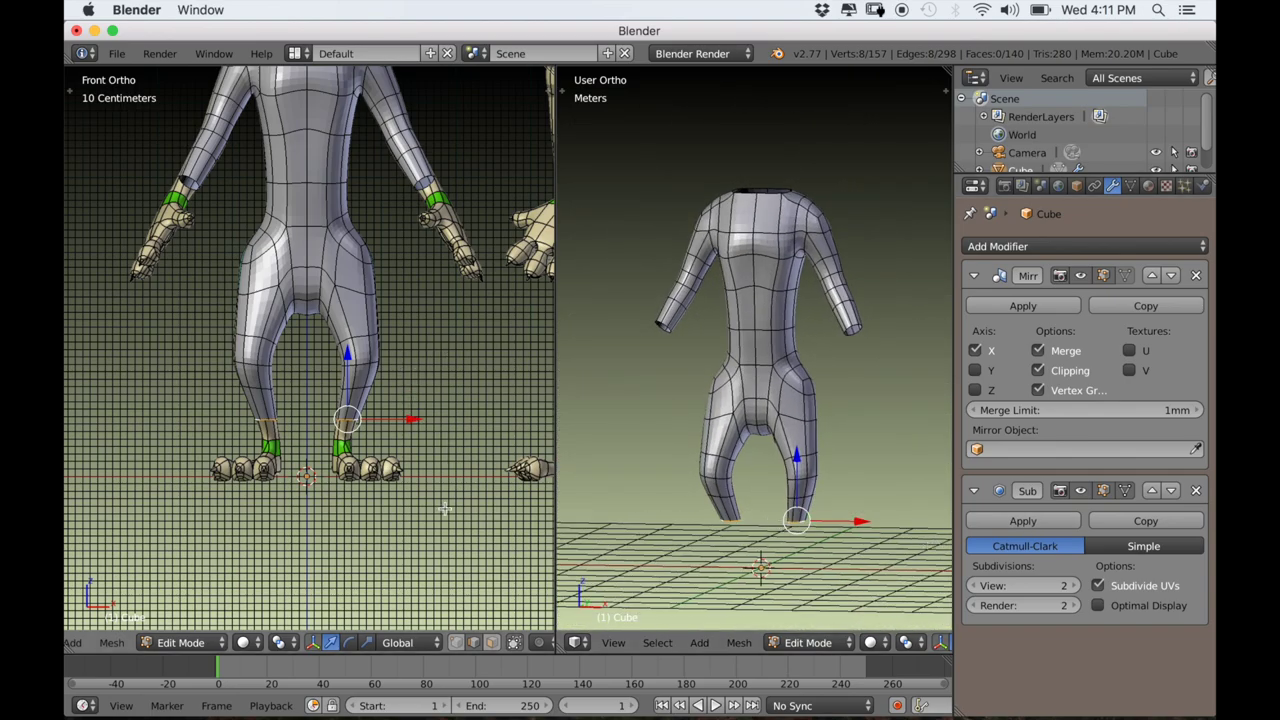
pyautogui.keyDown('shift'); pyautogui.moveTo(445, 499); pyautogui.dragTo(437, 624, button='middle'); pyautogui.keyUp('shift')
pyautogui.scroll(-1, 403, 530)
pyautogui.keyDown('shift'); pyautogui.moveTo(403, 530); pyautogui.dragTo(400, 573, button='middle'); pyautogui.keyUp('shift')
pyautogui.press('KP_3')
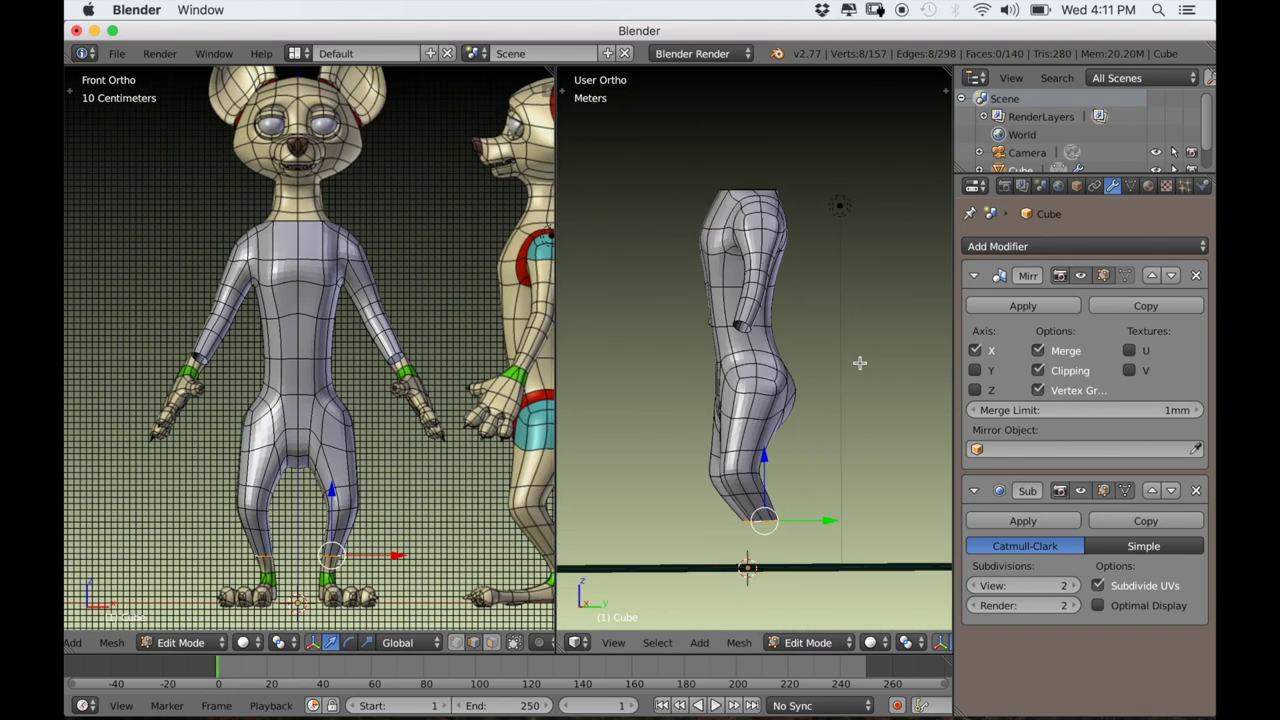
pyautogui.keyDown('shift'); pyautogui.moveTo(853, 318); pyautogui.dragTo(840, 358, button='middle'); pyautogui.keyUp('shift')
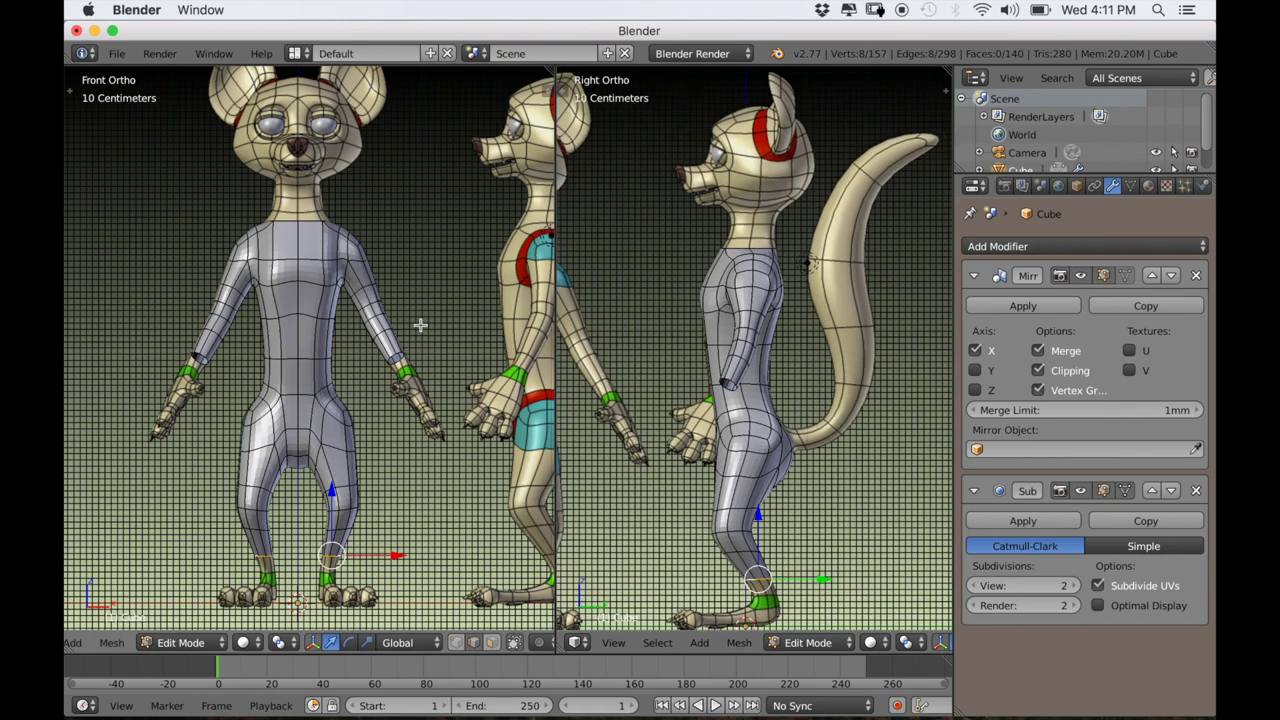
pyautogui.keyDown('shift'); pyautogui.moveTo(422, 347); pyautogui.dragTo(422, 369, button='middle'); pyautogui.keyUp('shift')
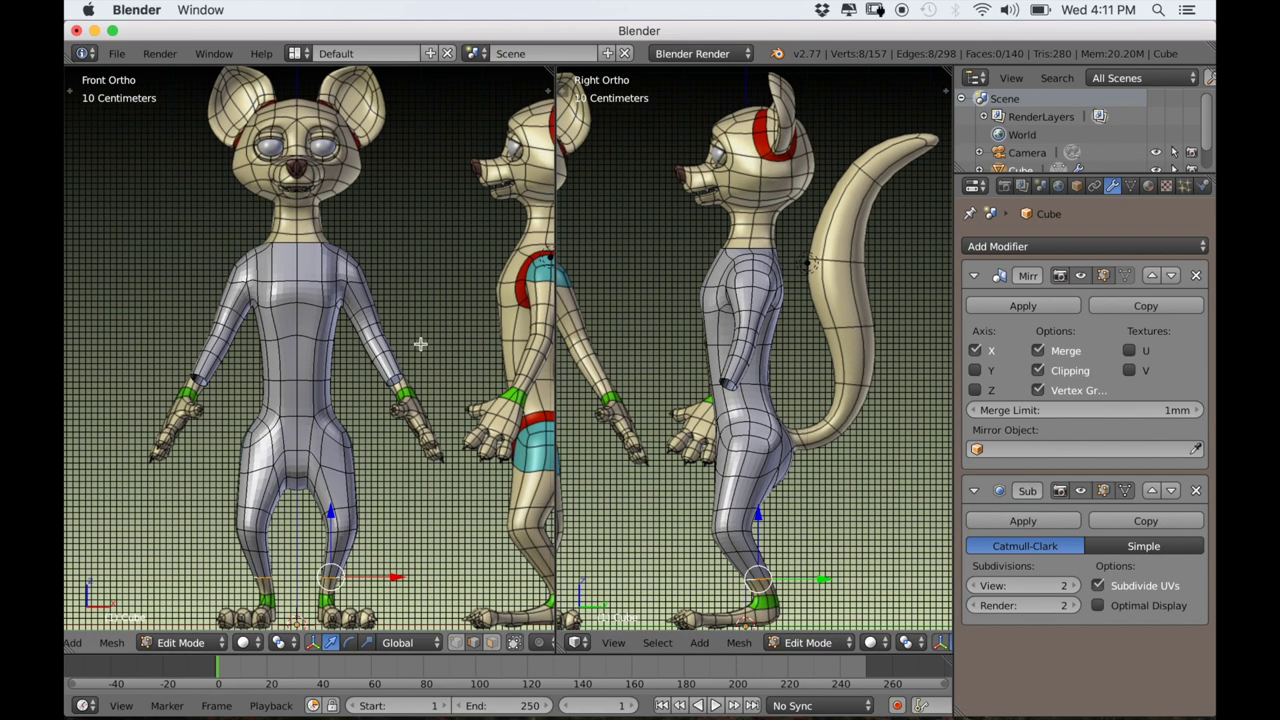
pyautogui.scroll(2, 420, 344)
pyautogui.scroll(1, 780, 348)
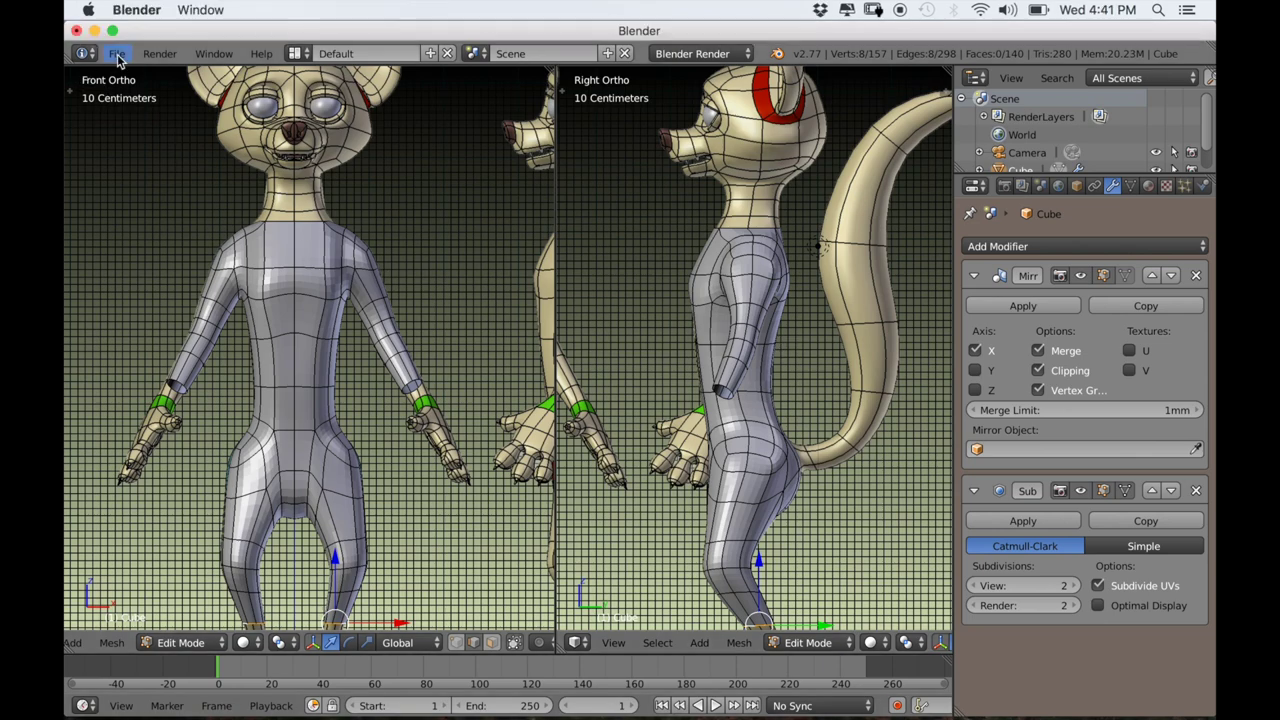
# Save the project in the Desktop folder as Character.blend.
pyautogui.click(116, 53)
pyautogui.click(157, 190)
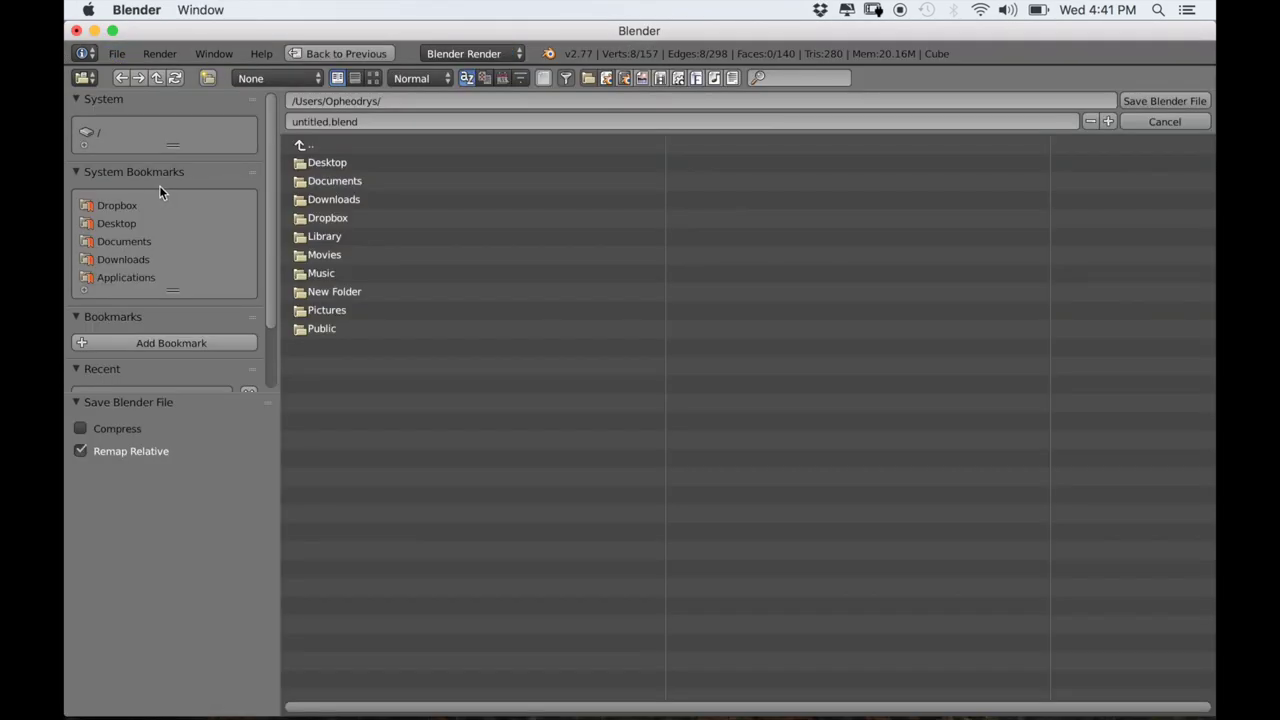
pyautogui.click(138, 223)
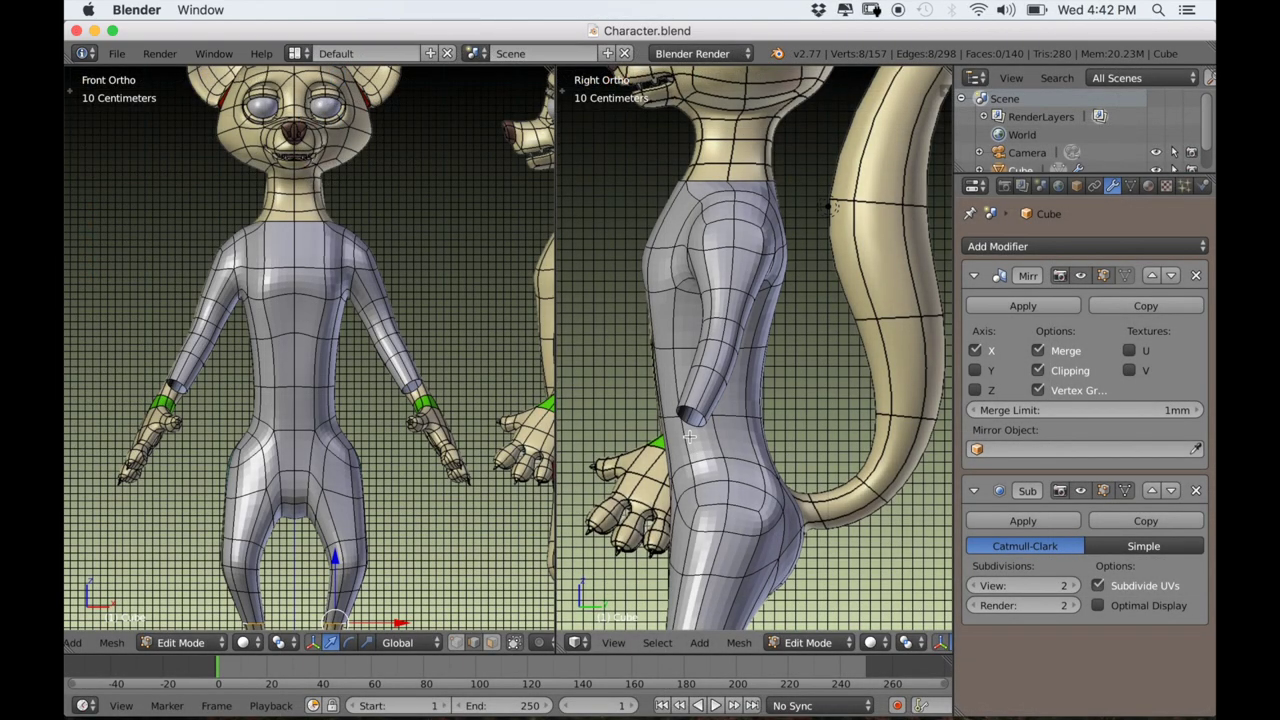
# Select the open end loop of the forearm at the wrist in the side view.
pyautogui.keyDown('shift'); pyautogui.moveTo(690, 452); pyautogui.dragTo(771, 390, button='middle'); pyautogui.keyUp('shift')
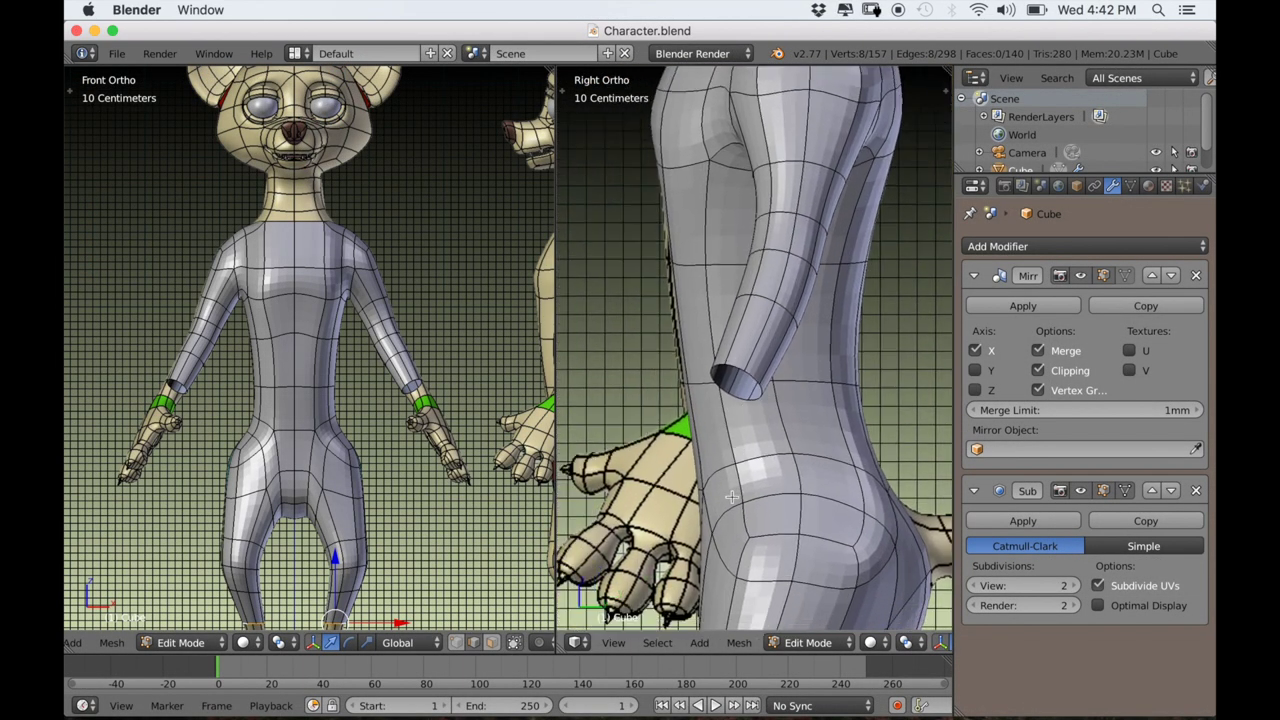
pyautogui.keyDown('alt'); pyautogui.rightClick(743, 370); pyautogui.keyUp('alt')
pyautogui.keyDown('alt'); pyautogui.rightClick(741, 369); pyautogui.keyUp('alt')
pyautogui.keyDown('alt'); pyautogui.rightClick(737, 367); pyautogui.keyUp('alt')
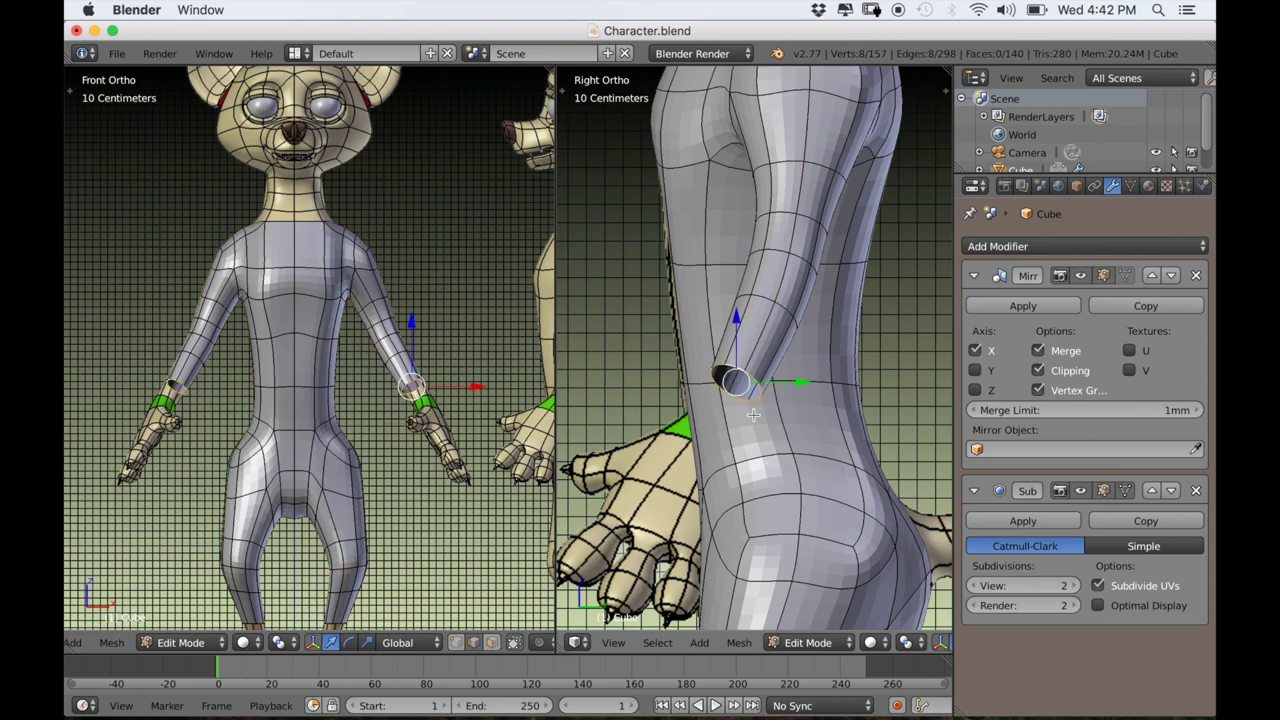
# Snap the 3D cursor to the centre of the selected open edge loop at the wrist.
pyautogui.scroll(6, 748, 435)
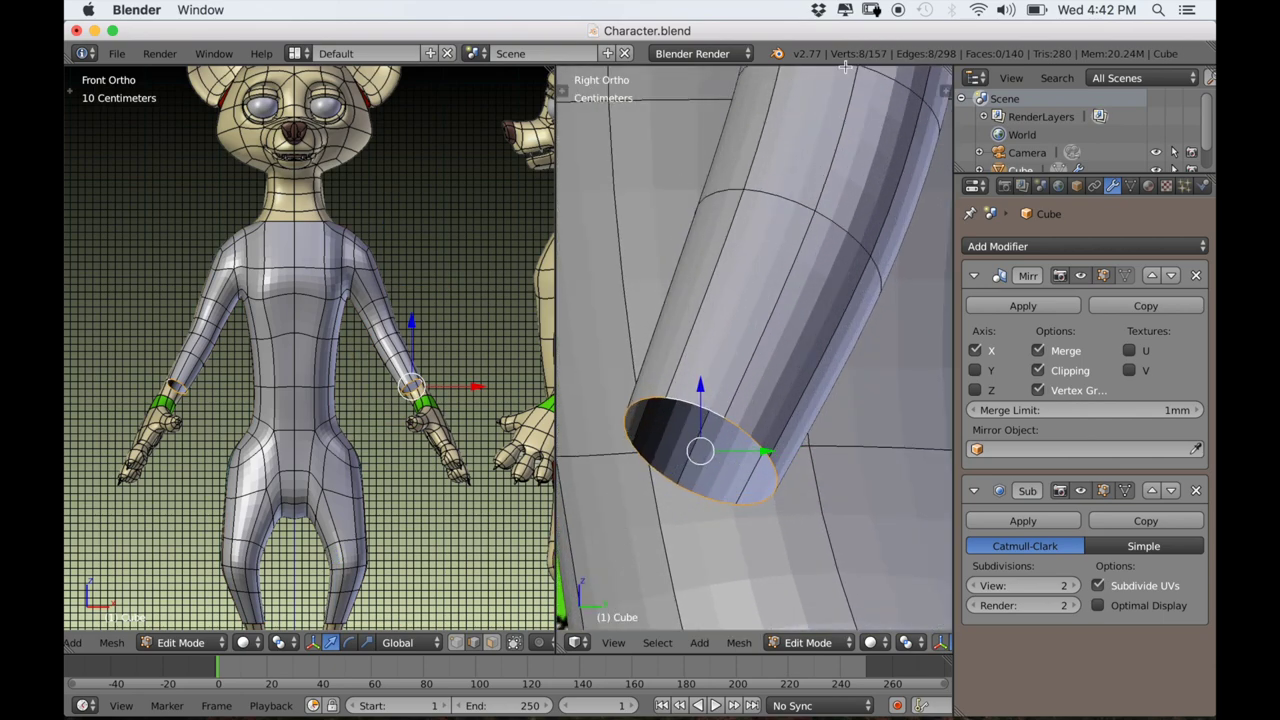
pyautogui.scroll(-7, 690, 415)
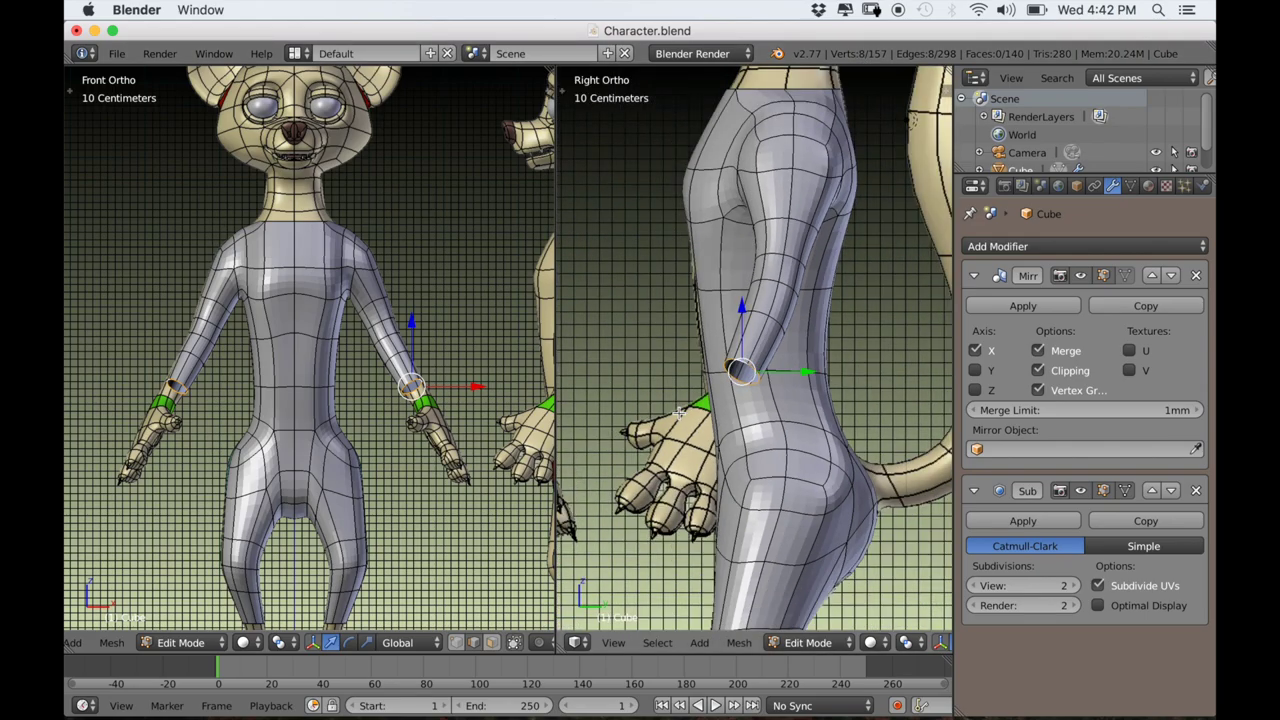
pyautogui.scroll(-5, 679, 412)
pyautogui.scroll(-5, 378, 505)
pyautogui.scroll(5, 378, 505)
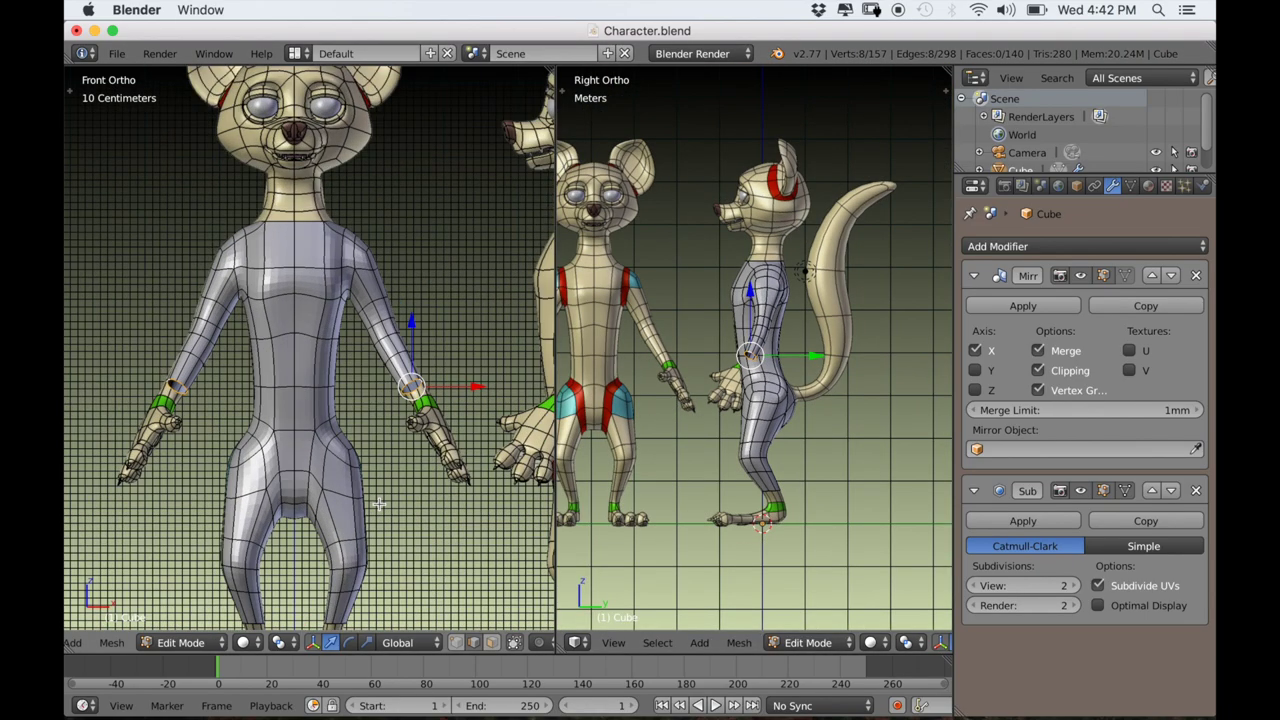
pyautogui.keyDown('shift'); pyautogui.moveTo(379, 504); pyautogui.dragTo(359, 436, button='middle'); pyautogui.keyUp('shift')
pyautogui.scroll(-3, 390, 475)
pyautogui.scroll(2, 275, 480)
pyautogui.hotkey('shift', 's')
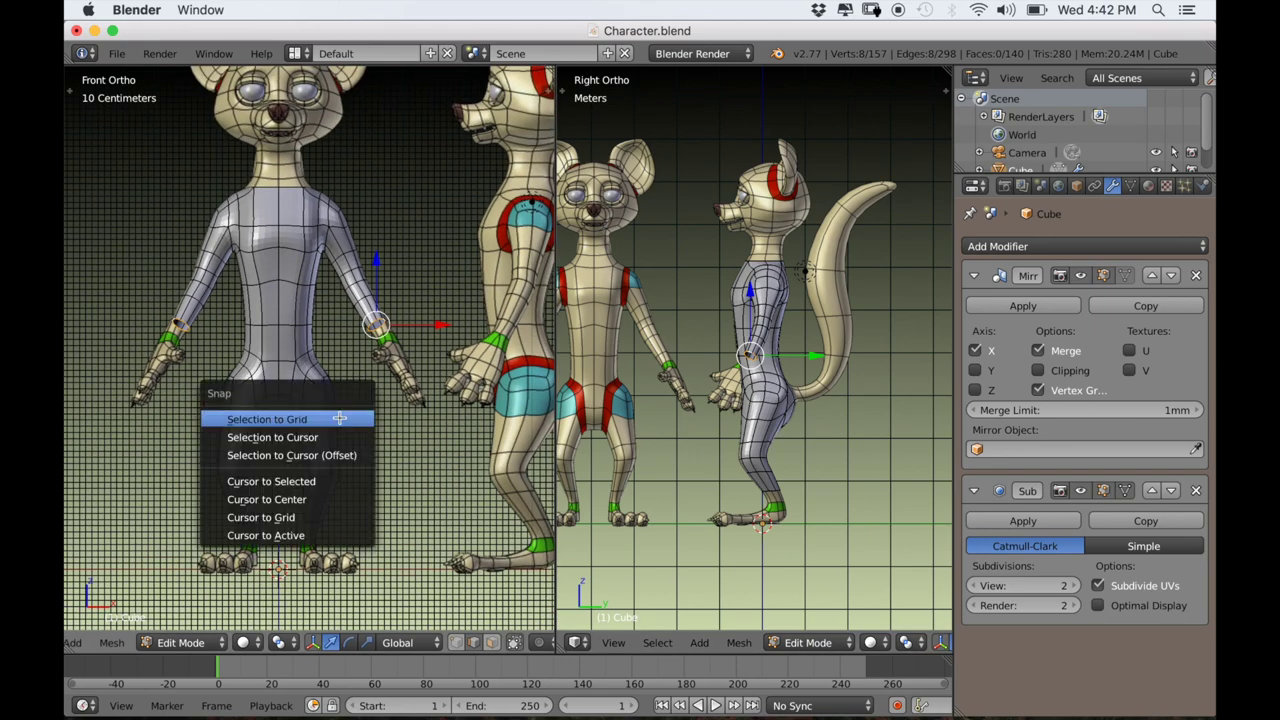
pyautogui.click(305, 475)
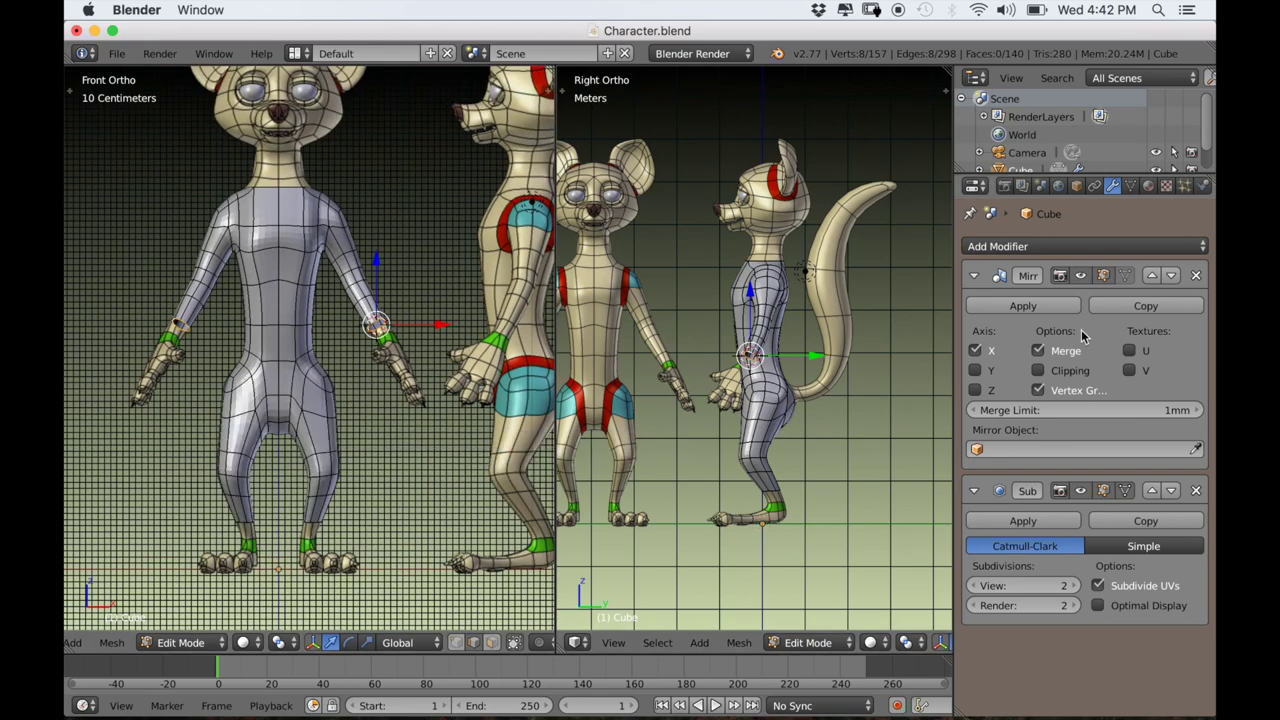
# Turn off the Mirror modifier's Clipping option and add a circle mesh at the wrist cursor.
pyautogui.click(1039, 372)
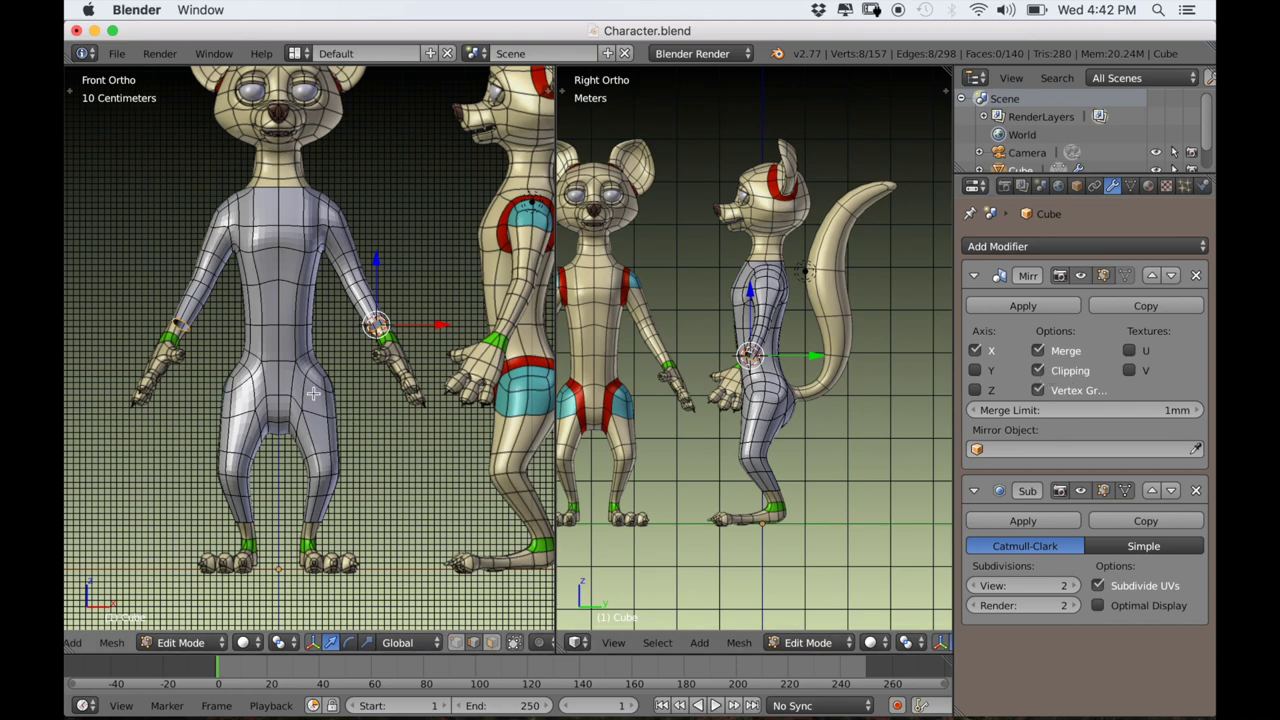
pyautogui.hotkey('shift', 'a')
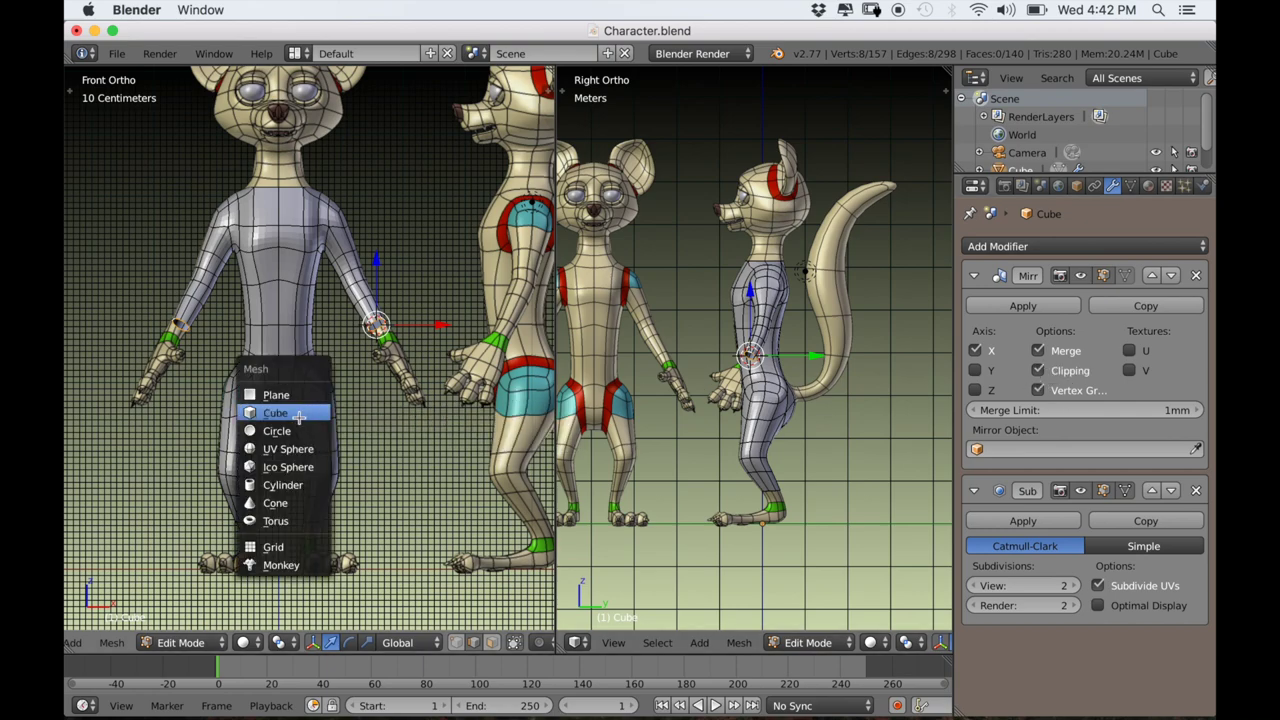
pyautogui.click(295, 430)
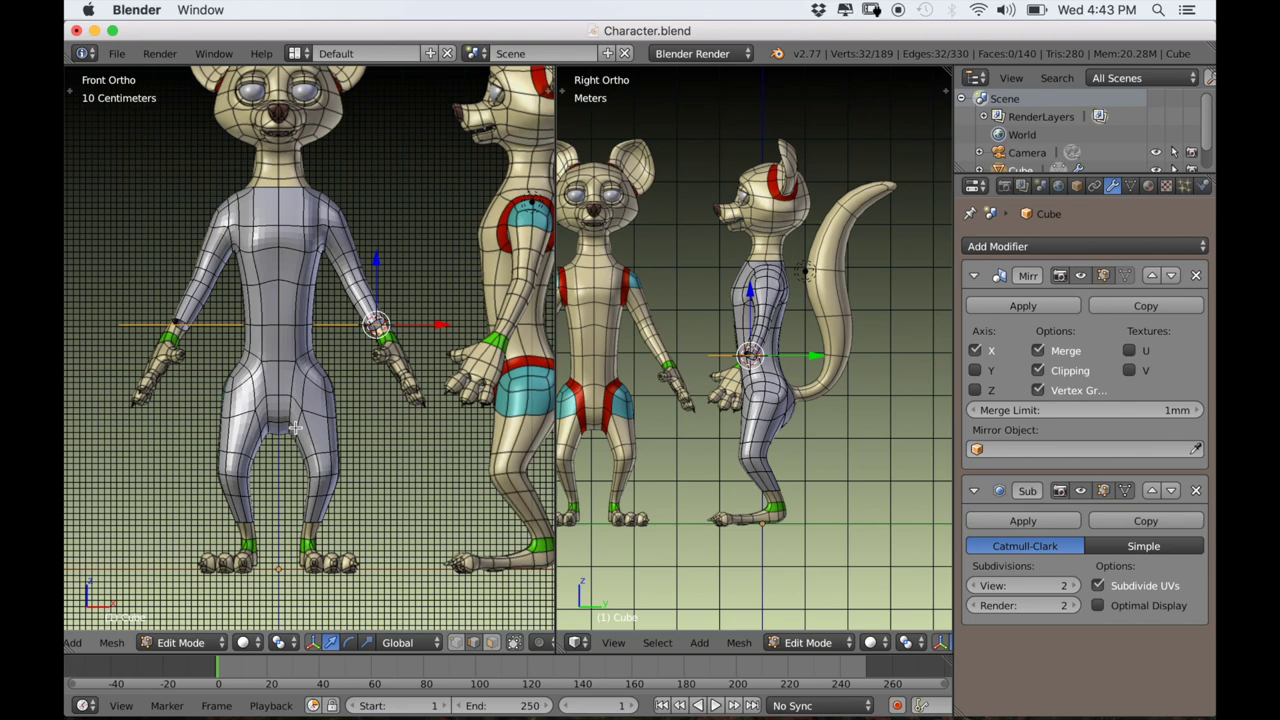
pyautogui.scroll(-2, 341, 423)
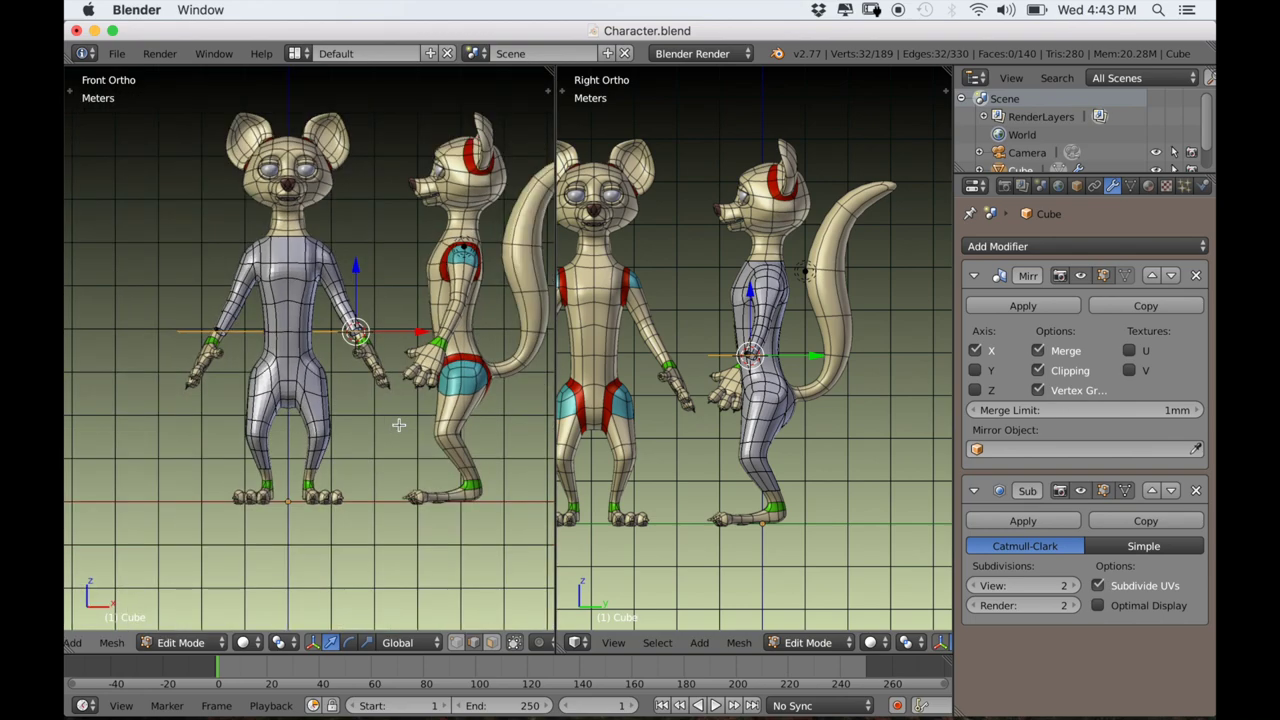
pyautogui.scroll(2, 398, 425)
pyautogui.click(1039, 371)
# Set the new circle to 8 vertices with a 50 cm radius.
pyautogui.press('n')
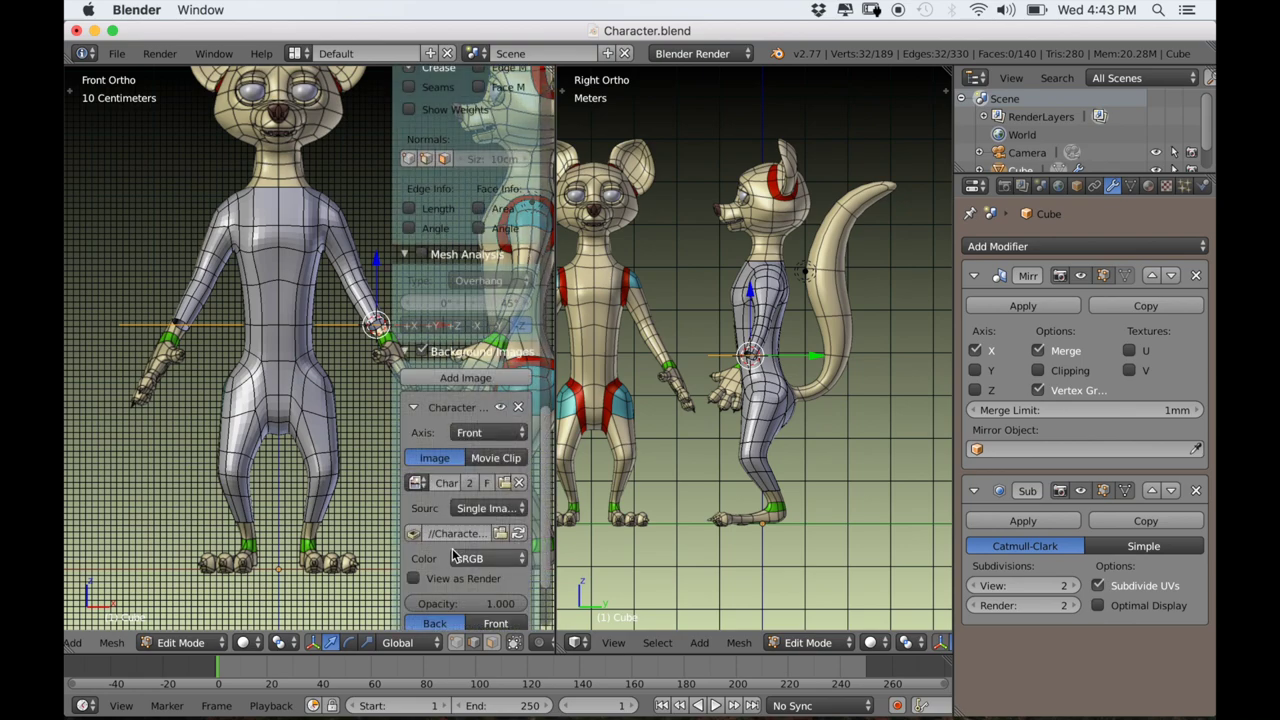
pyautogui.scroll(-3, 451, 550)
pyautogui.scroll(1, 451, 548)
pyautogui.press('n')
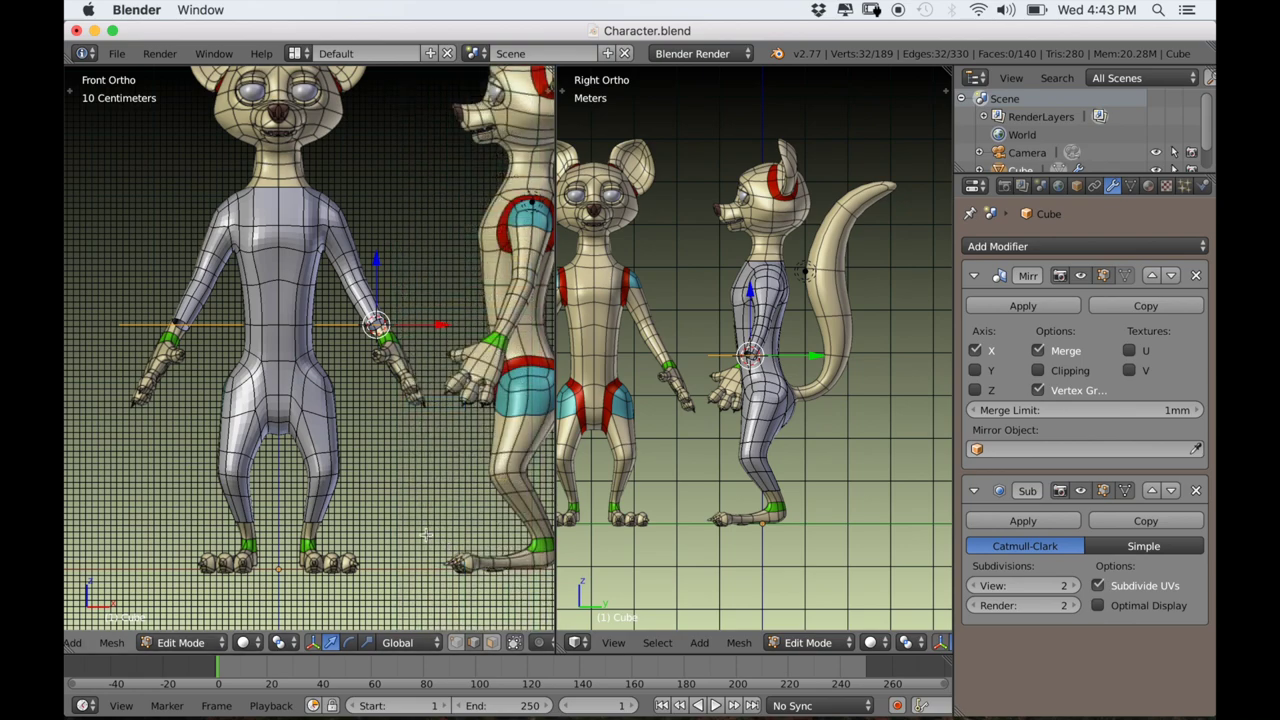
pyautogui.press('t')
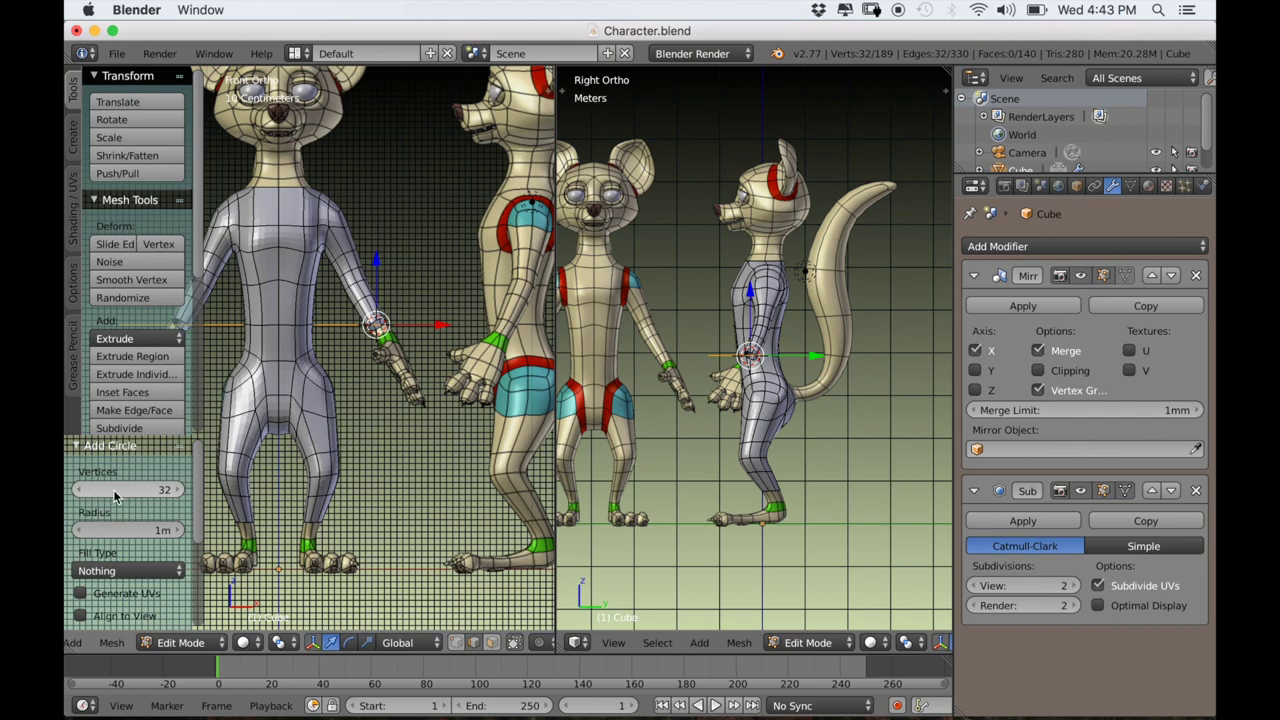
pyautogui.moveTo(137, 490); pyautogui.dragTo(156, 490)
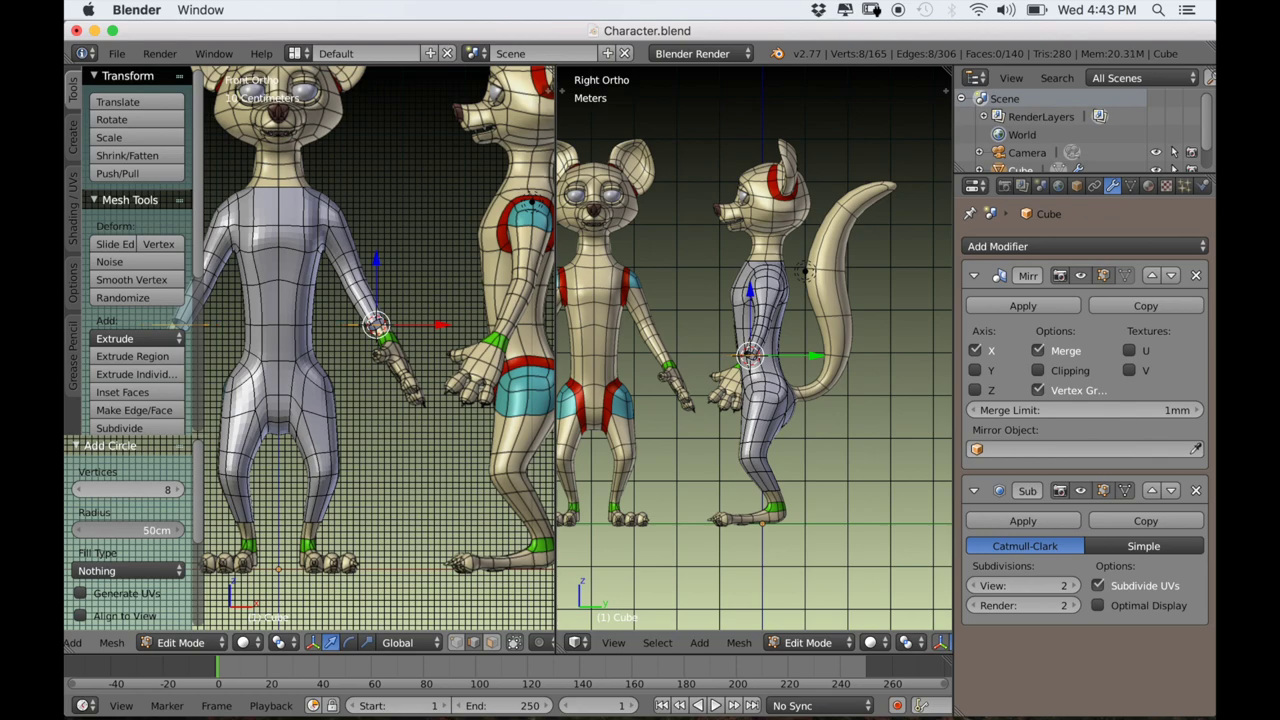
# Scale the circle by about 0.431 and move it about 48.7 cm along X, away from the arm.
pyautogui.scroll(5, 340, 460)
pyautogui.moveTo(372, 483); pyautogui.dragTo(404, 485, button='middle')
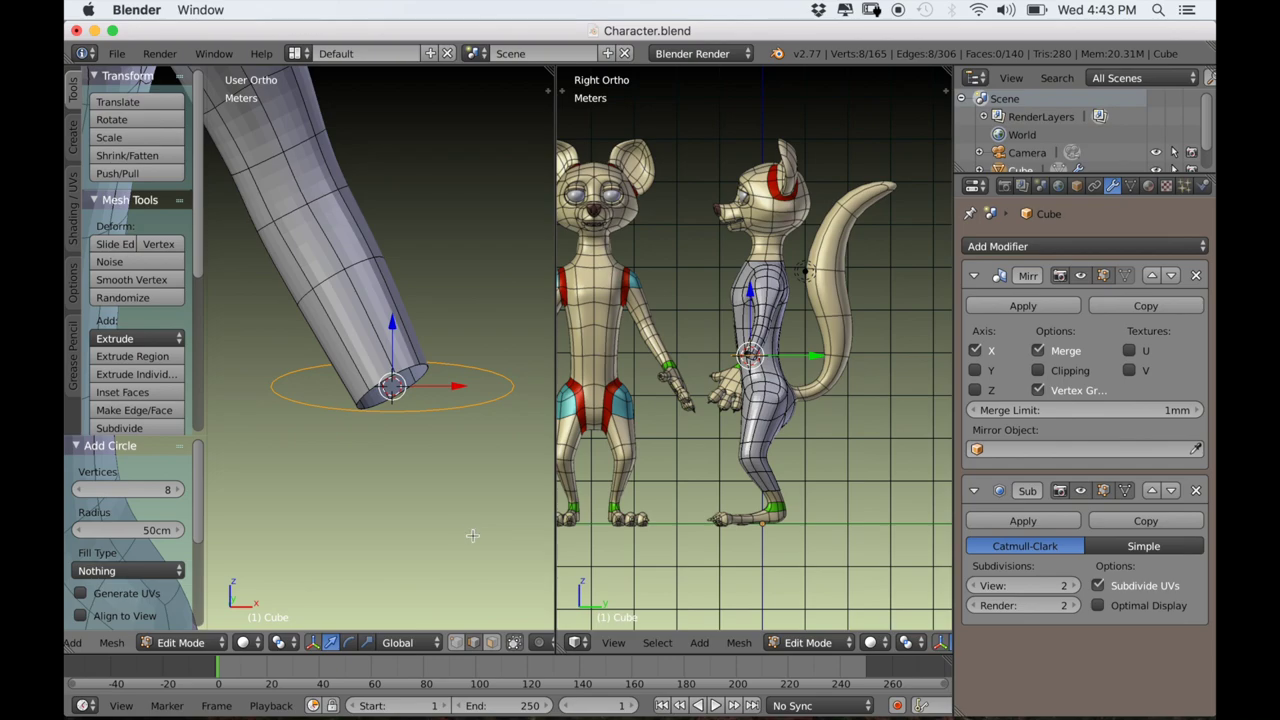
pyautogui.press('s')
pyautogui.click(430, 444)
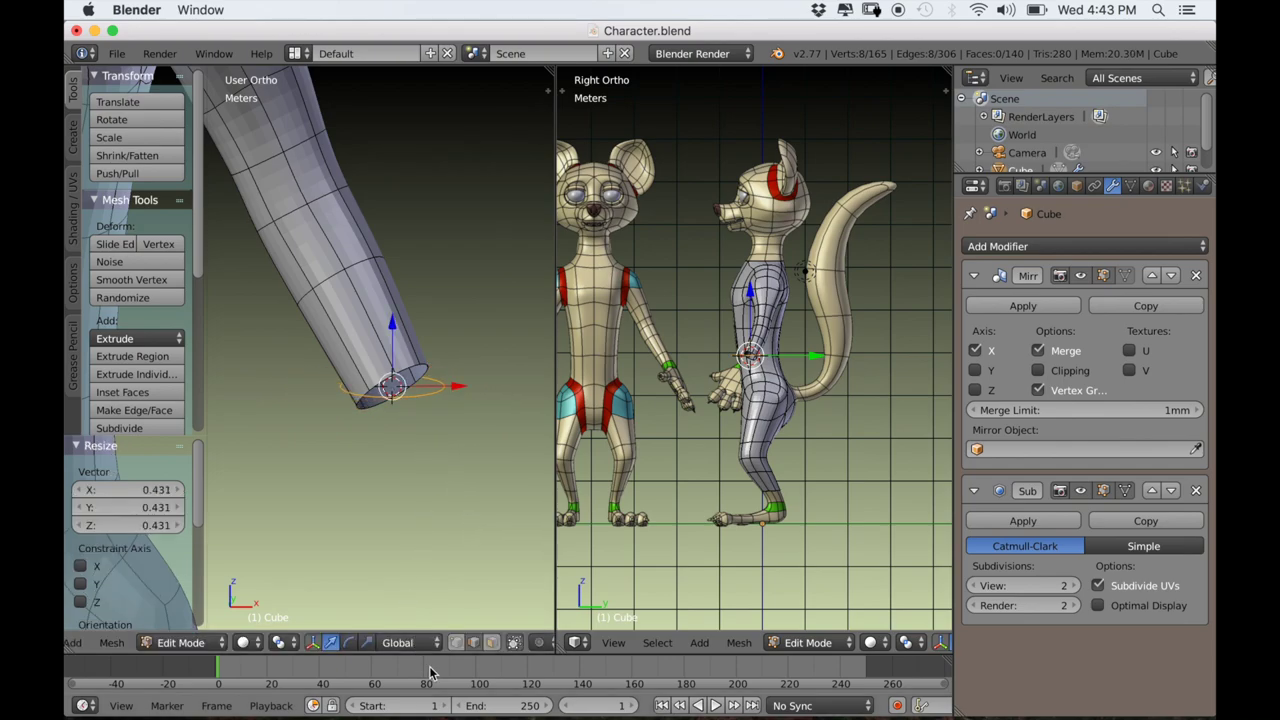
pyautogui.press('e')
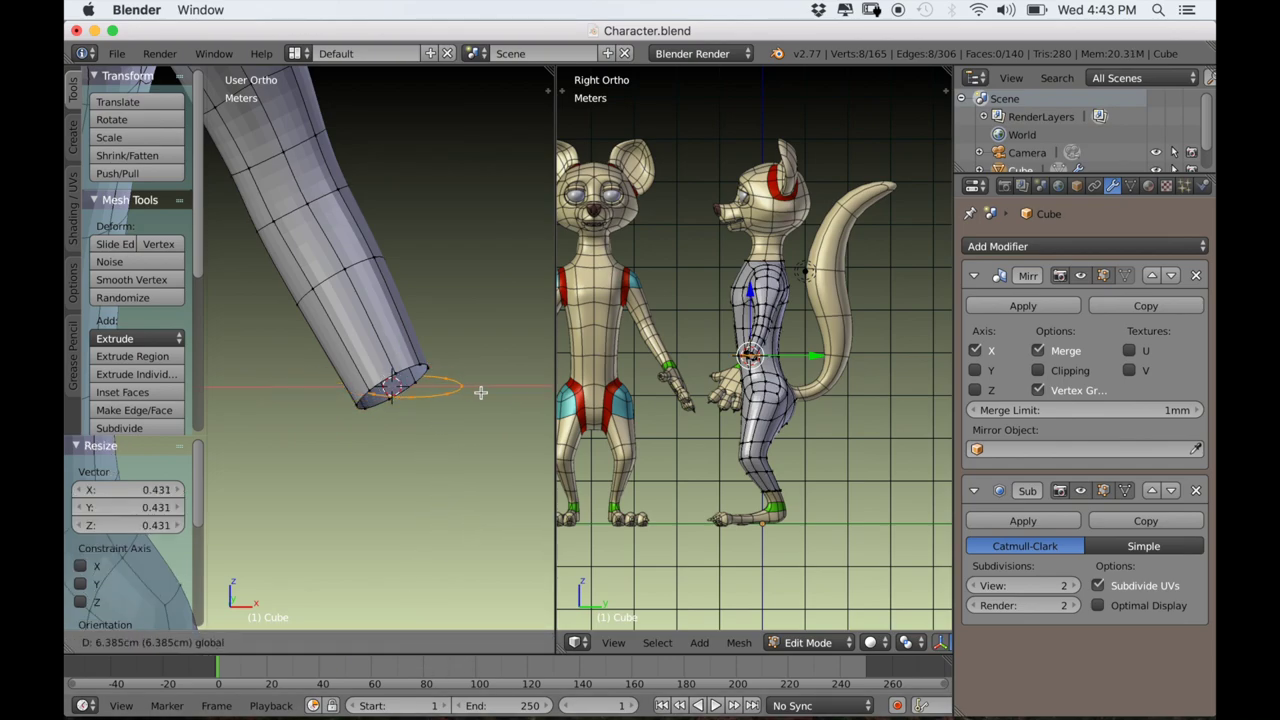
pyautogui.click(101, 421)
# Move the circle about 61.6 cm and another 56.3 cm along negative Y, well clear of the body.
pyautogui.scroll(-3, 414, 446)
pyautogui.moveTo(414, 446); pyautogui.dragTo(372, 375, button='middle')
pyautogui.scroll(4, 406, 427)
pyautogui.scroll(4, 762, 373)
pyautogui.scroll(3, 762, 372)
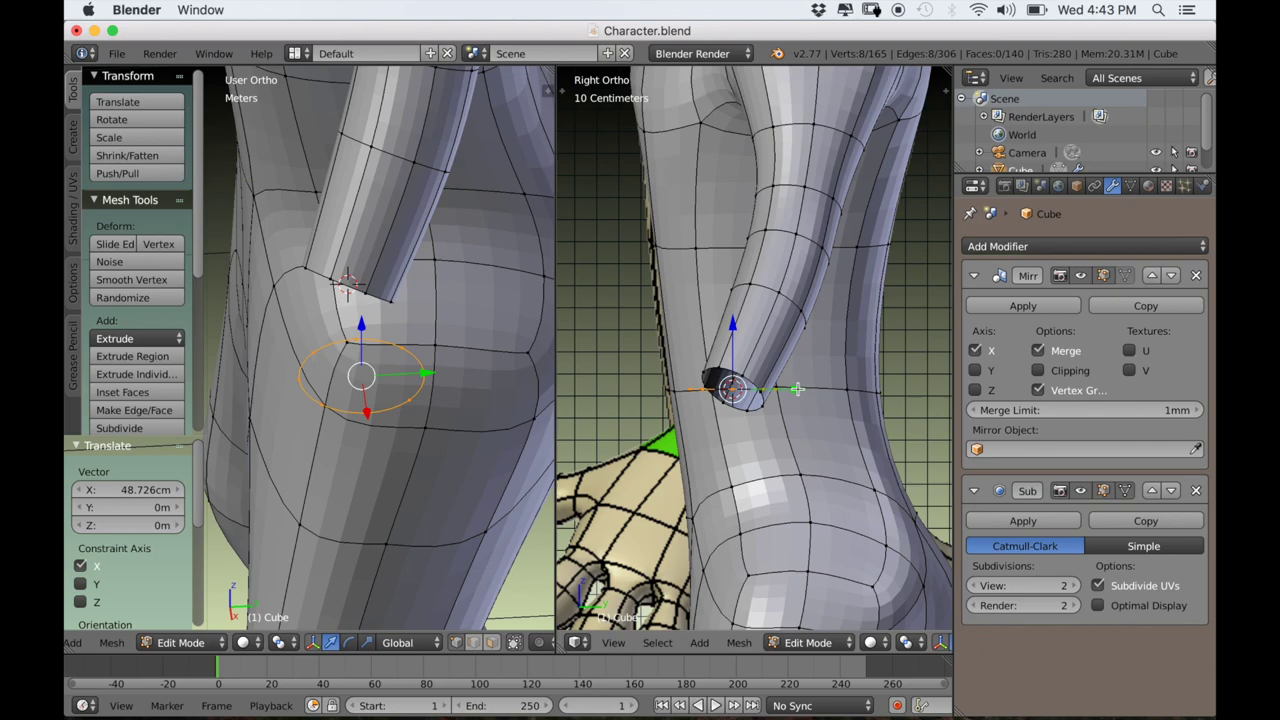
pyautogui.moveTo(797, 389); pyautogui.dragTo(718, 396)
pyautogui.keyDown('shift'); pyautogui.moveTo(688, 414); pyautogui.dragTo(868, 396, button='middle'); pyautogui.keyUp('shift')
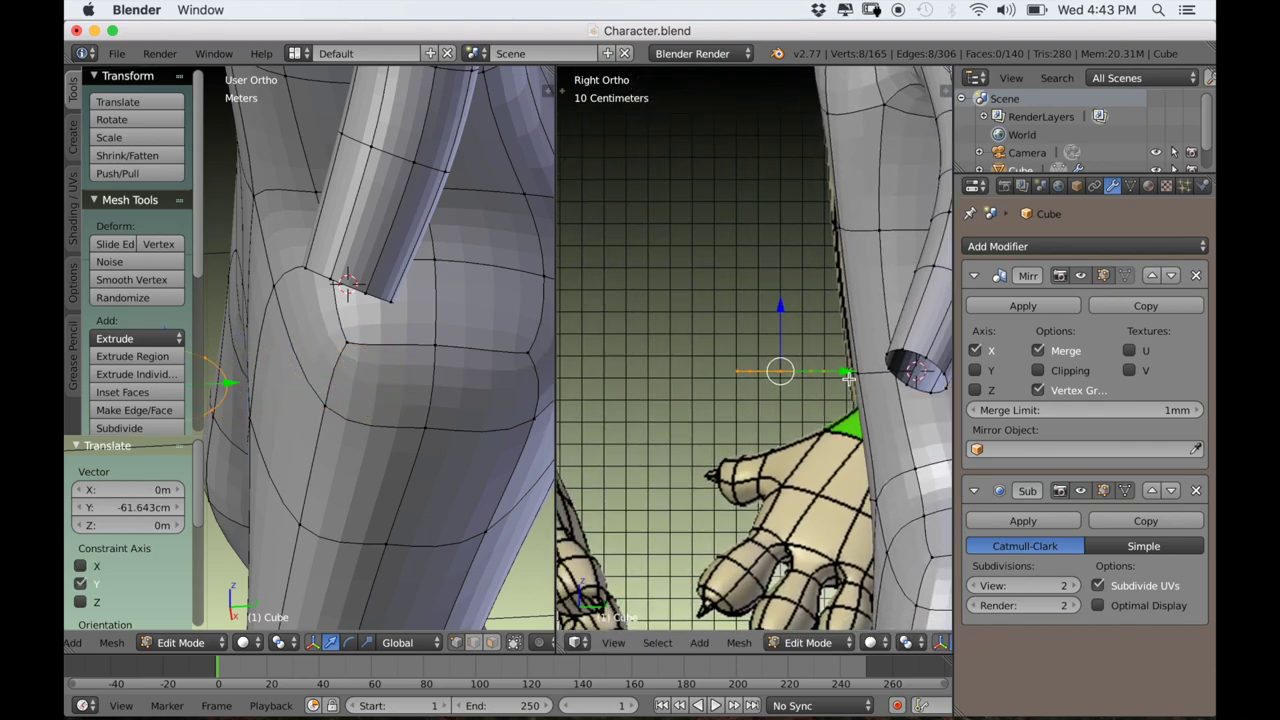
pyautogui.moveTo(848, 374); pyautogui.dragTo(826, 372)
pyautogui.moveTo(733, 377); pyautogui.dragTo(707, 383)
pyautogui.scroll(-1, 720, 424)
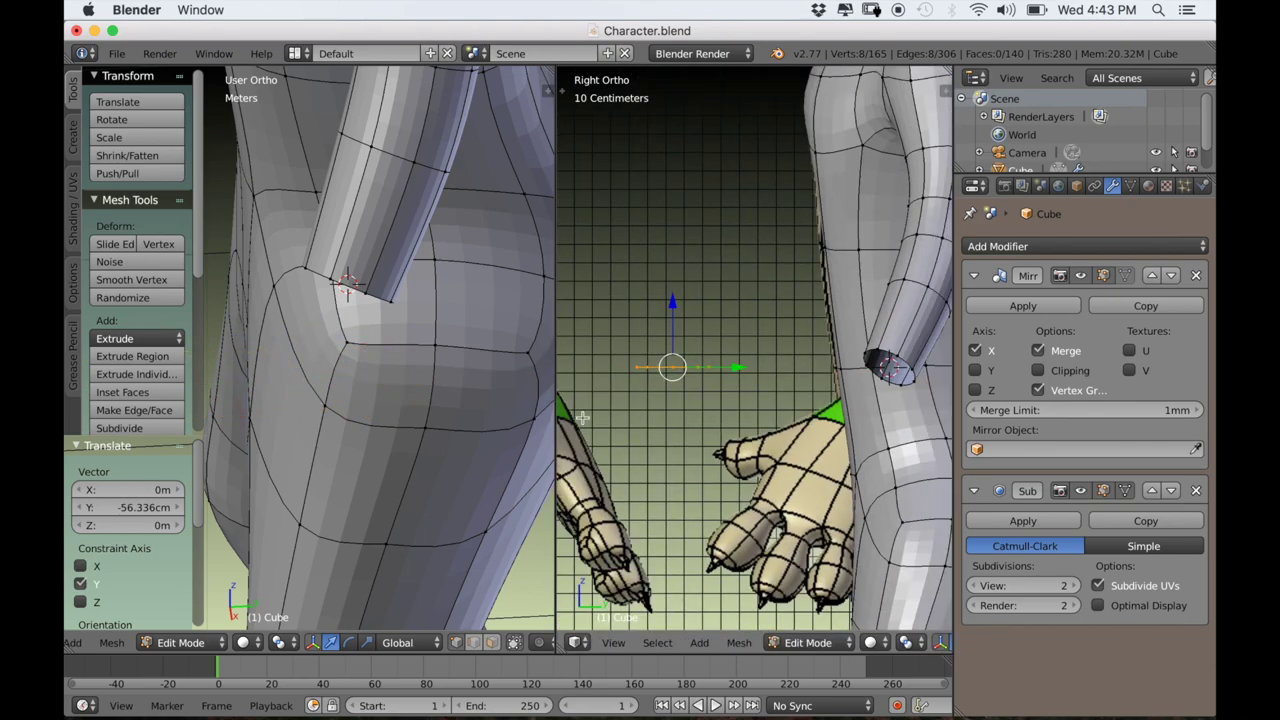
# Extrude the circle's edge loop about 19.2 cm downward along Z to form a short open tube.
pyautogui.scroll(-7, 323, 403)
pyautogui.scroll(7, 435, 408)
pyautogui.keyDown('shift'); pyautogui.moveTo(323, 403); pyautogui.dragTo(365, 530, button='middle'); pyautogui.keyUp('shift')
pyautogui.scroll(2, 365, 529)
pyautogui.scroll(3, 755, 407)
pyautogui.keyDown('shift'); pyautogui.moveTo(666, 422); pyautogui.dragTo(730, 407, button='middle'); pyautogui.keyUp('shift')
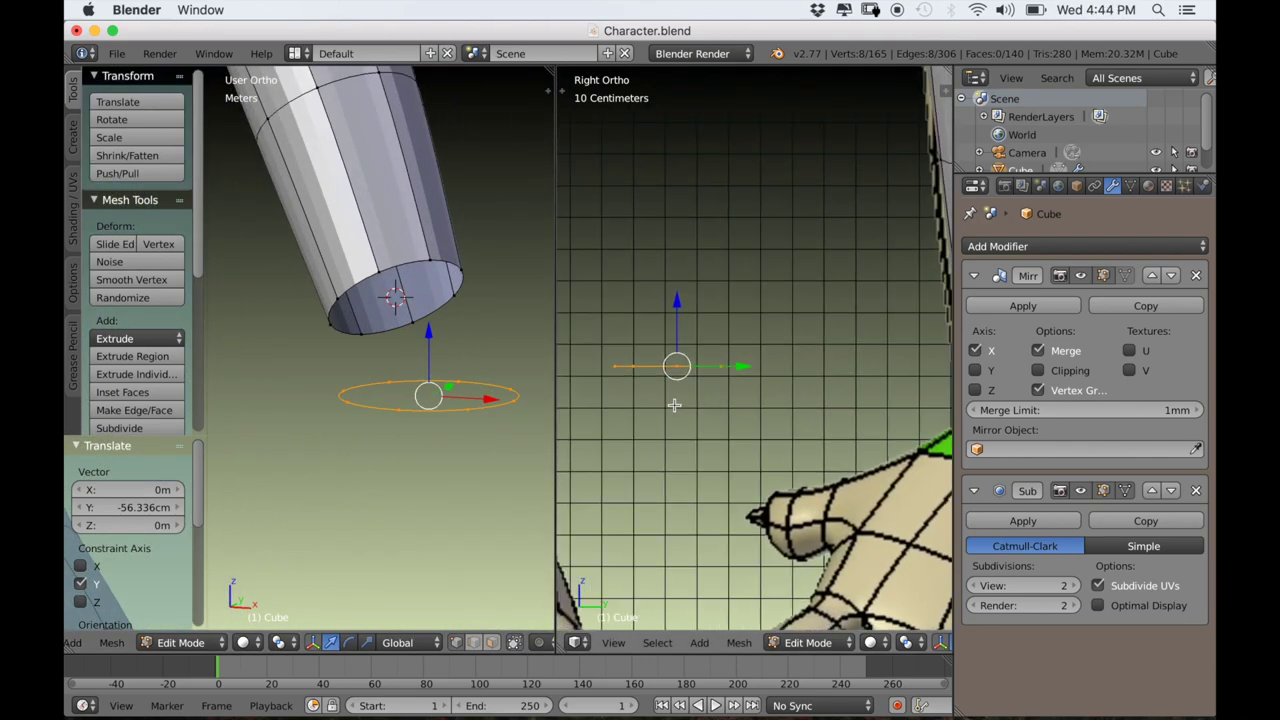
pyautogui.hotkey('alt', 'h')
pyautogui.press('e')
pyautogui.press('z')
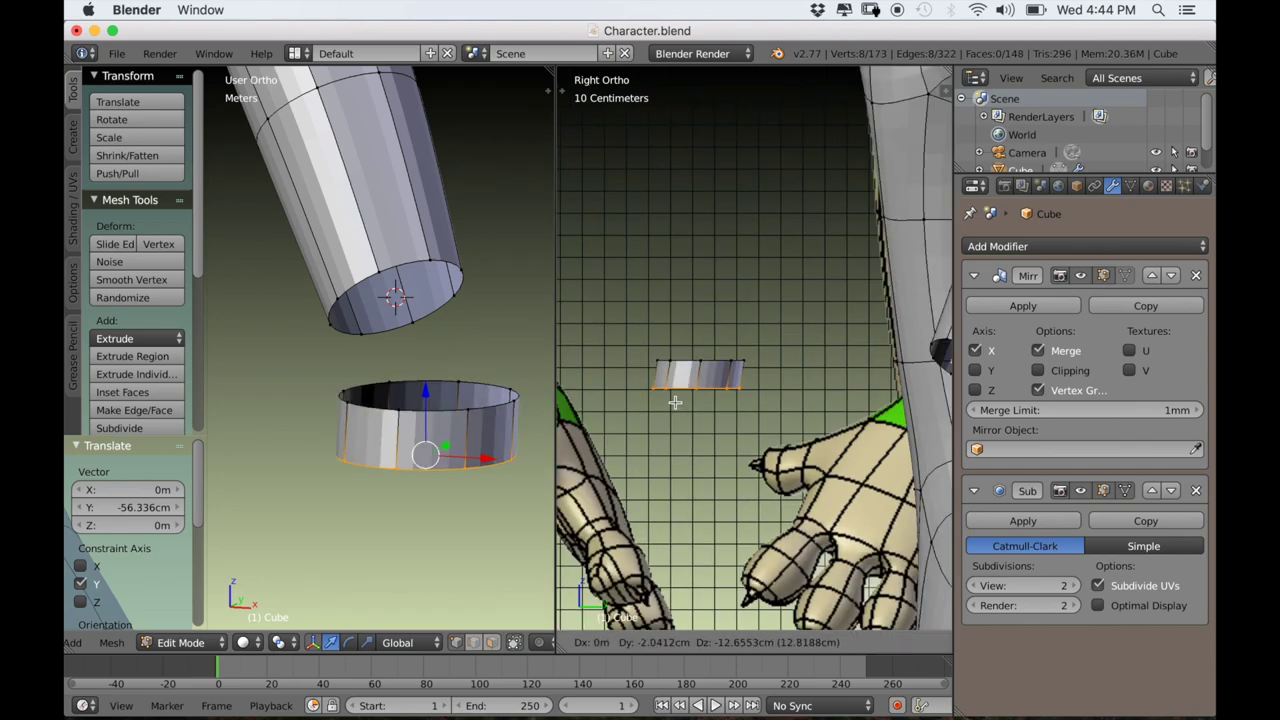
pyautogui.click(672, 418)
# Fill the tube's lower opening with a single face.
pyautogui.scroll(2, 672, 418)
pyautogui.moveTo(672, 418); pyautogui.dragTo(706, 437, button='middle')
pyautogui.press('KP_Decimal')
pyautogui.scroll(-2, 694, 445)
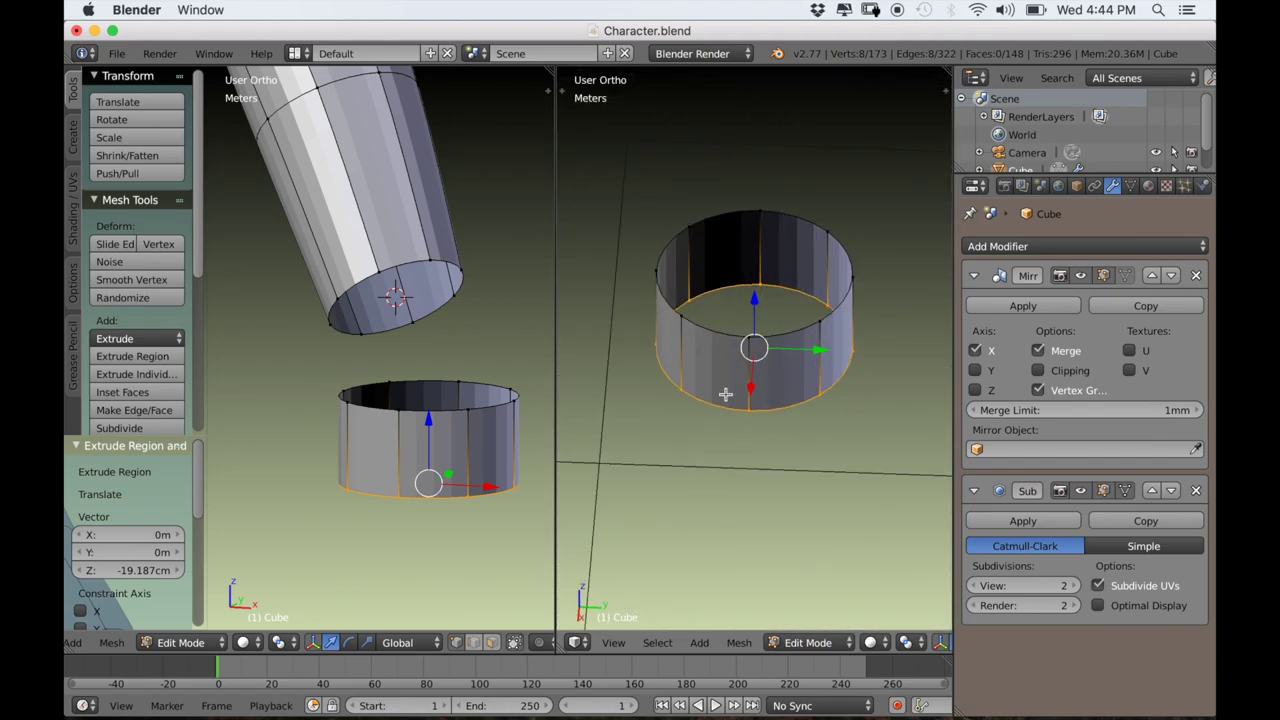
pyautogui.moveTo(725, 393); pyautogui.dragTo(755, 320, button='middle')
pyautogui.press('f')
# Split the bottom face into four quads by connecting its opposite vertices with two crossing edges.
pyautogui.scroll(-5, 860, 643)
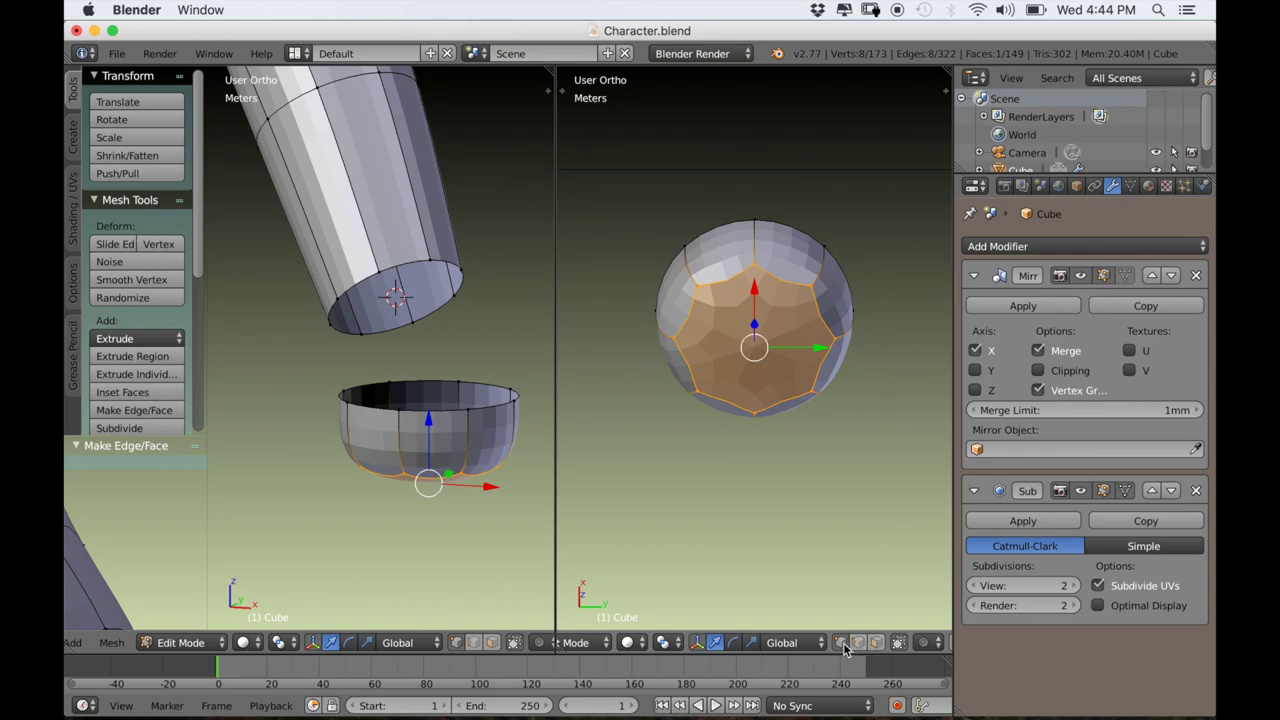
pyautogui.rightClick(747, 396)
pyautogui.keyDown('shift'); pyautogui.rightClick(760, 266); pyautogui.keyUp('shift')
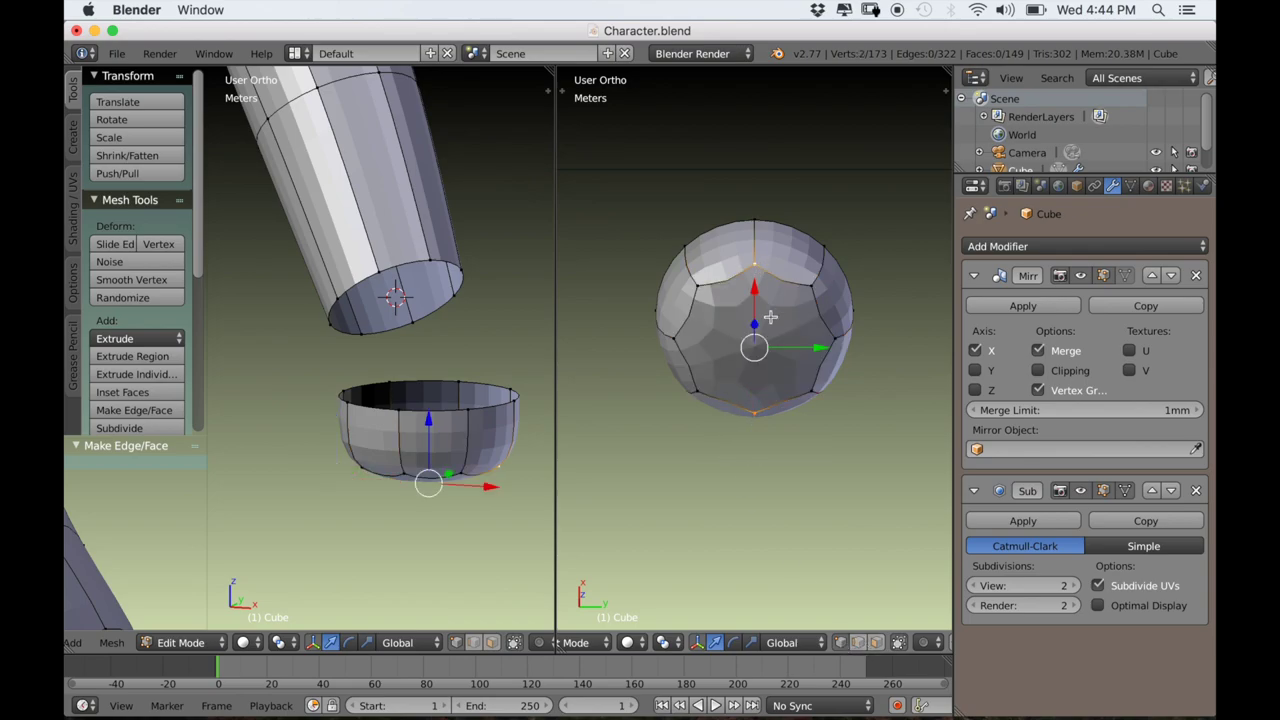
pyautogui.press('j')
pyautogui.rightClick(666, 340)
pyautogui.keyDown('shift'); pyautogui.rightClick(836, 336); pyautogui.keyUp('shift')
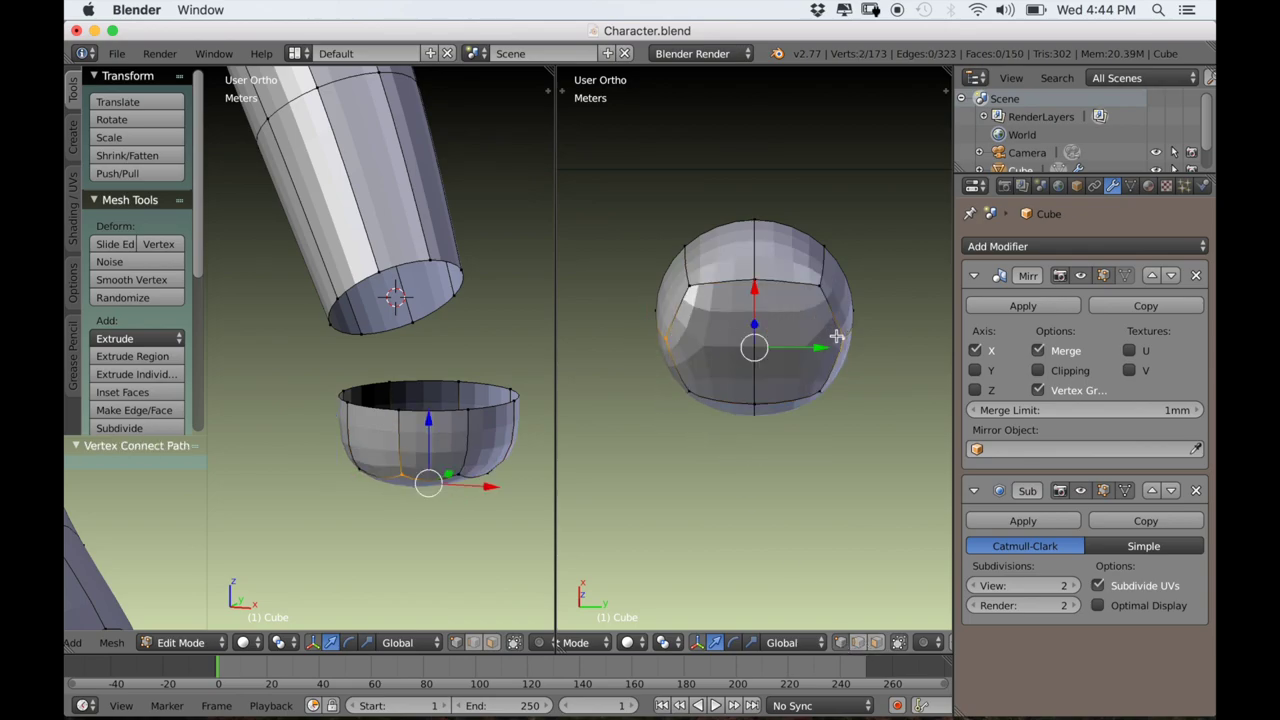
pyautogui.press('j')
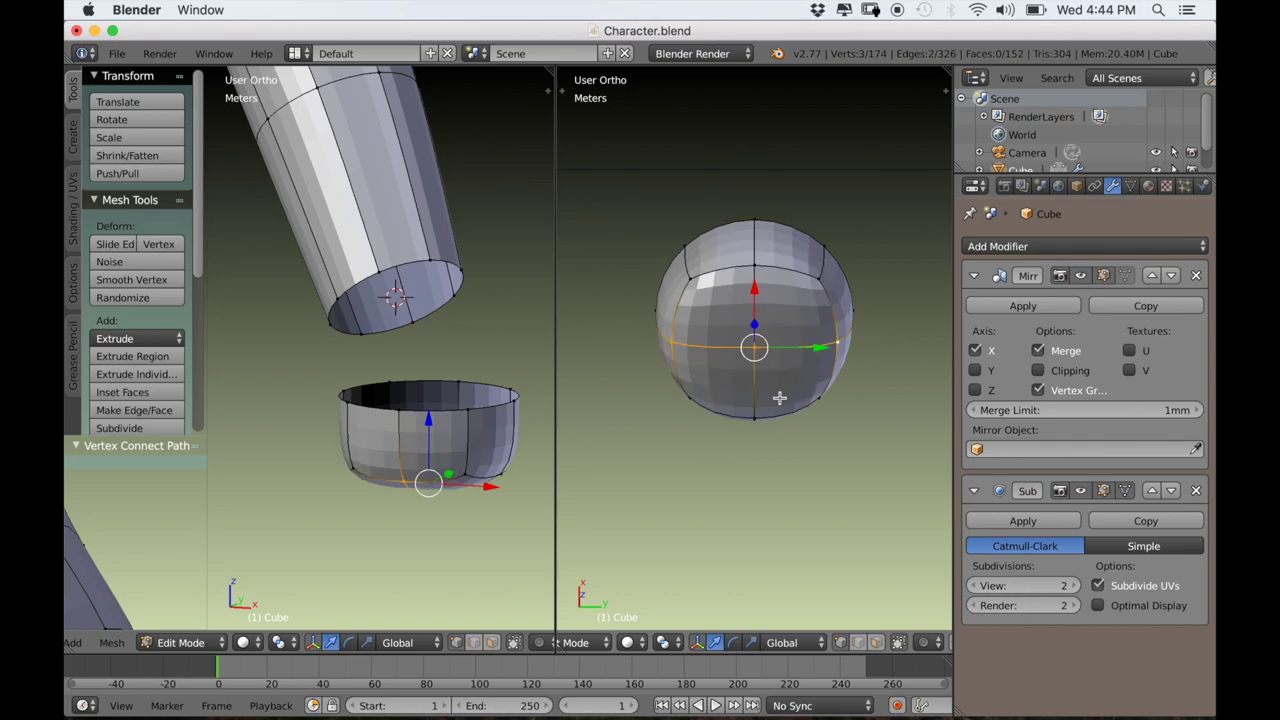
# Select the four bottom faces and extrude them about 36 cm downward.
pyautogui.scroll(1, 779, 398)
pyautogui.scroll(-3, 736, 314)
pyautogui.moveTo(736, 314); pyautogui.dragTo(748, 400, button='middle')
pyautogui.scroll(3, 747, 405)
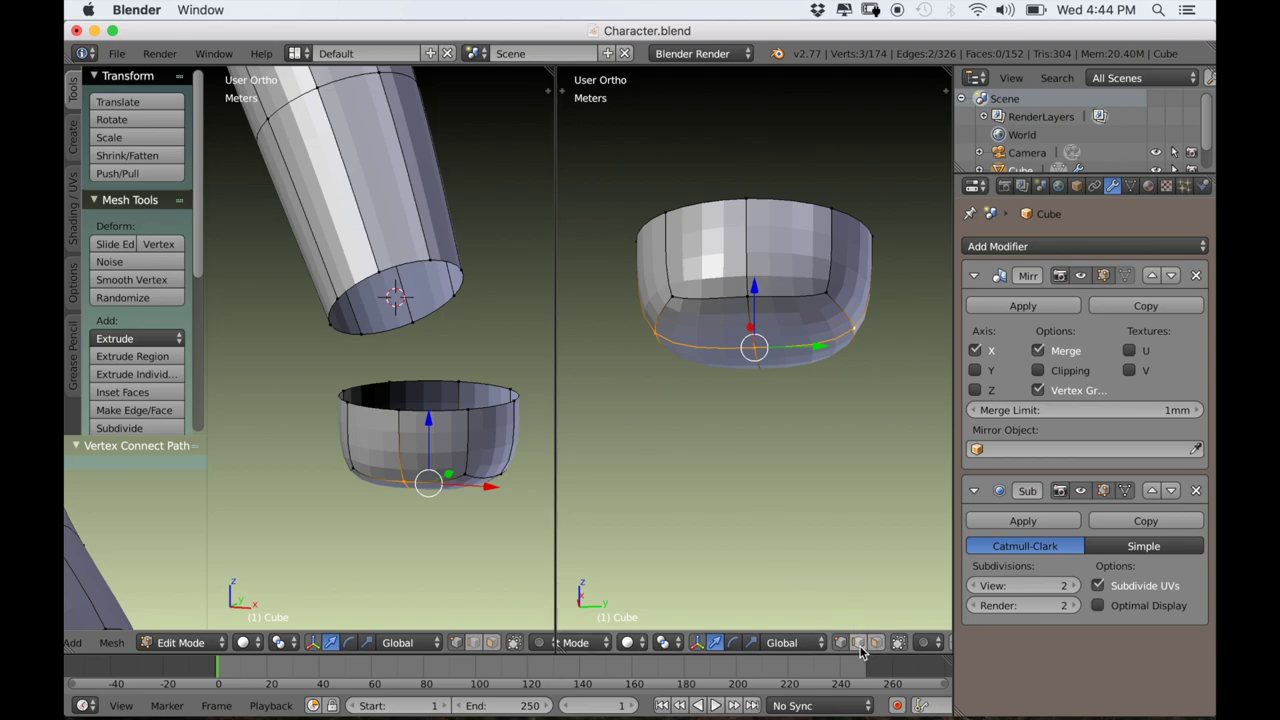
pyautogui.moveTo(779, 497); pyautogui.dragTo(779, 438, button='middle')
pyautogui.rightClick(754, 381)
pyautogui.scroll(-1, 746, 489)
pyautogui.moveTo(746, 489); pyautogui.dragTo(735, 512, button='middle')
pyautogui.click(876, 643)
pyautogui.rightClick(720, 353)
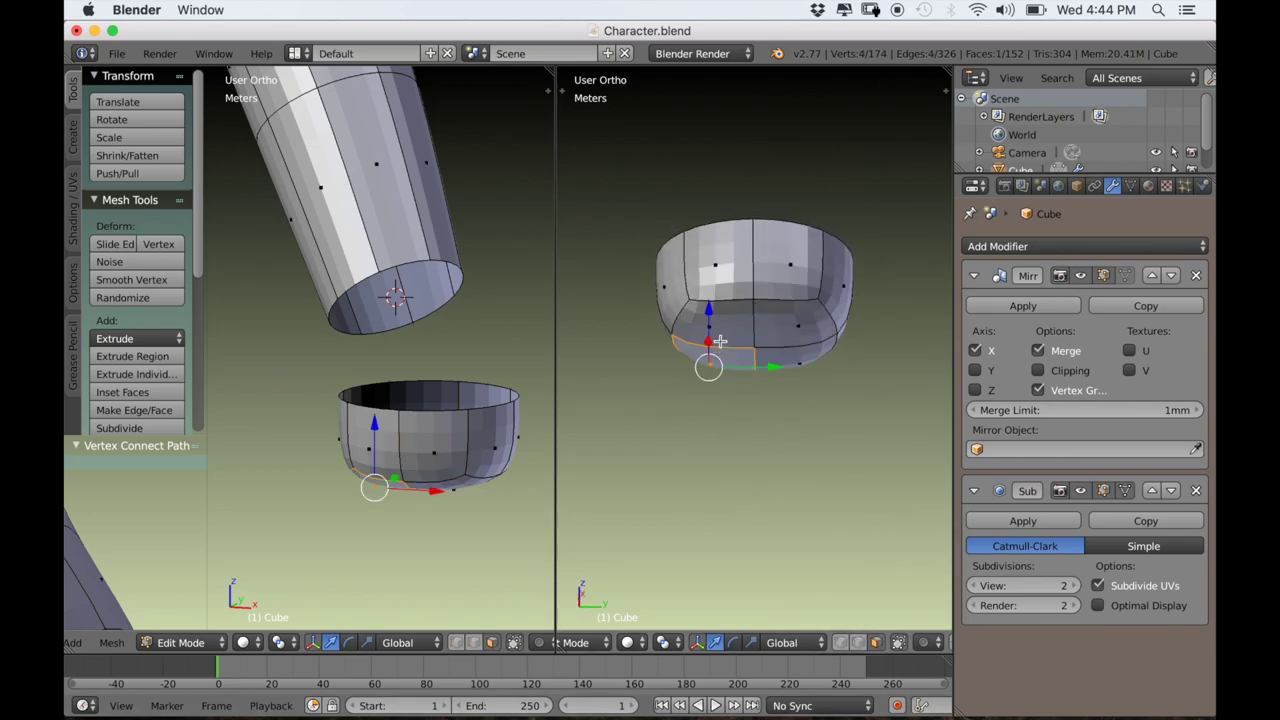
pyautogui.keyDown('shift'); pyautogui.rightClick(722, 336); pyautogui.keyUp('shift')
pyautogui.keyDown('shift'); pyautogui.rightClick(775, 327); pyautogui.keyUp('shift')
pyautogui.keyDown('shift'); pyautogui.rightClick(783, 357); pyautogui.keyUp('shift')
pyautogui.moveTo(767, 358); pyautogui.dragTo(769, 379, button='middle')
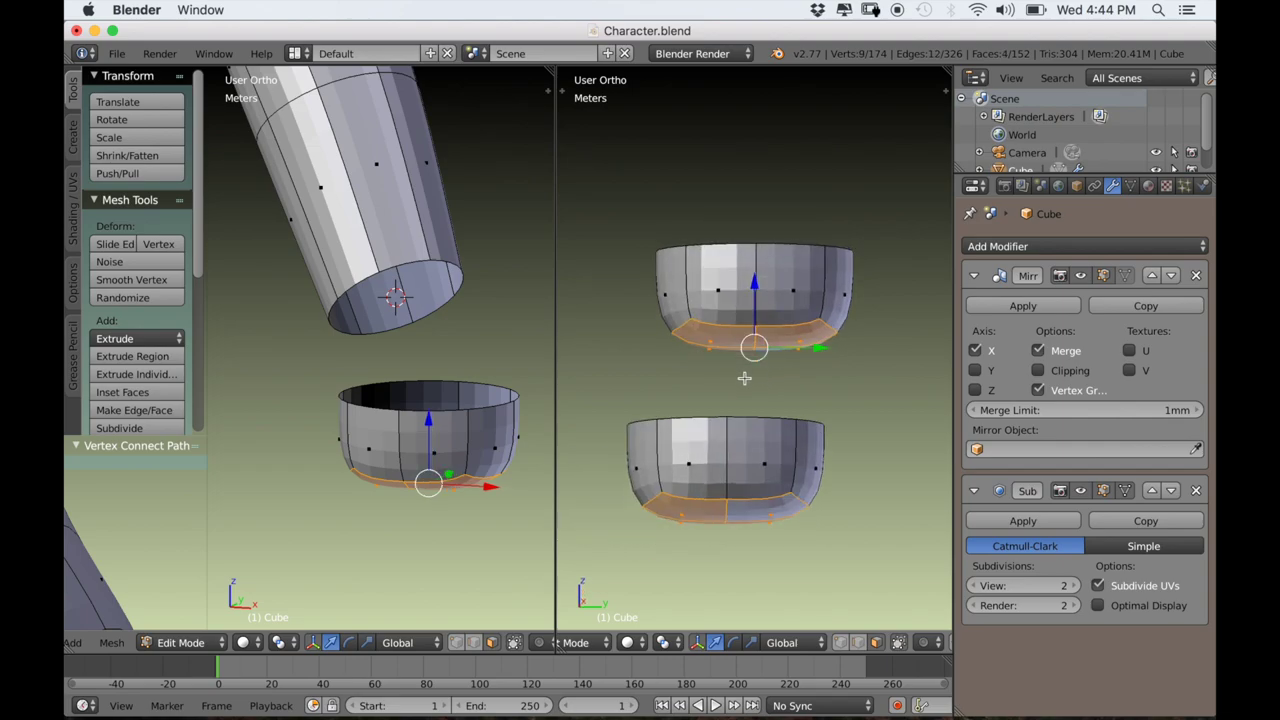
pyautogui.scroll(-2, 769, 385)
pyautogui.press('e')
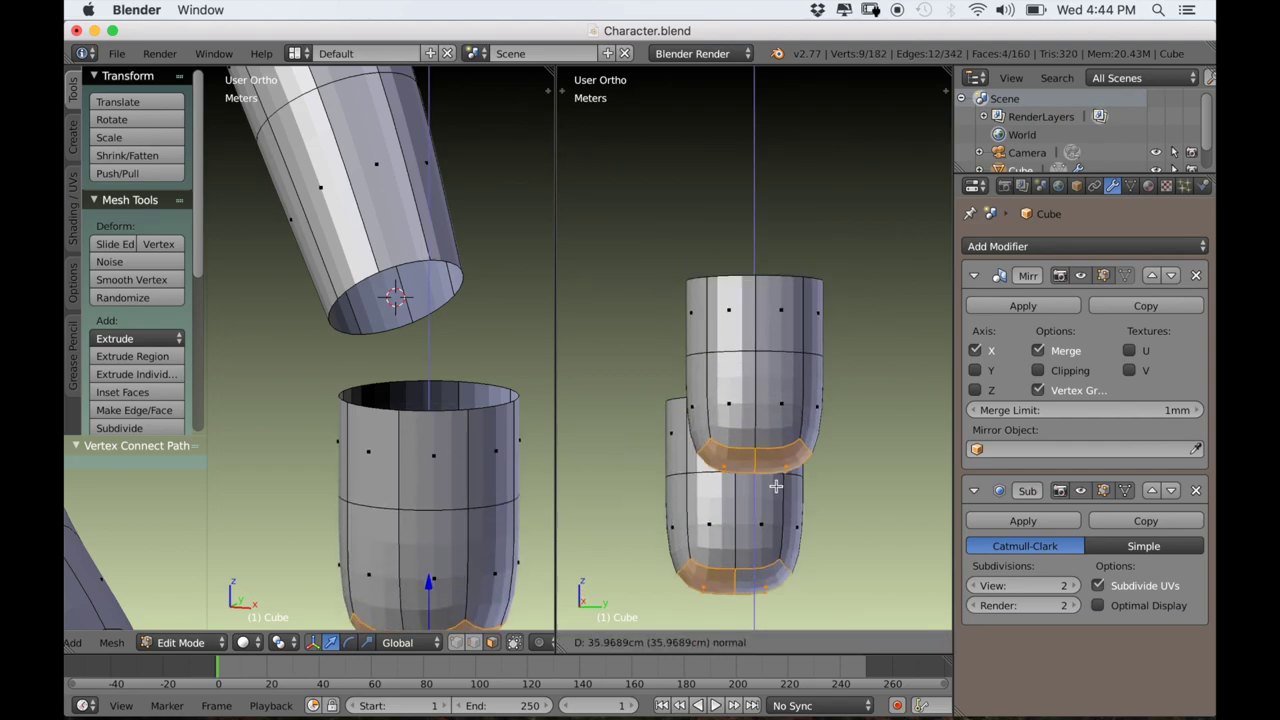
pyautogui.click(790, 490)
# Scale the extruded bottom faces by about 1.971 along the Y axis to widen that end.
pyautogui.press('s')
pyautogui.press('y')
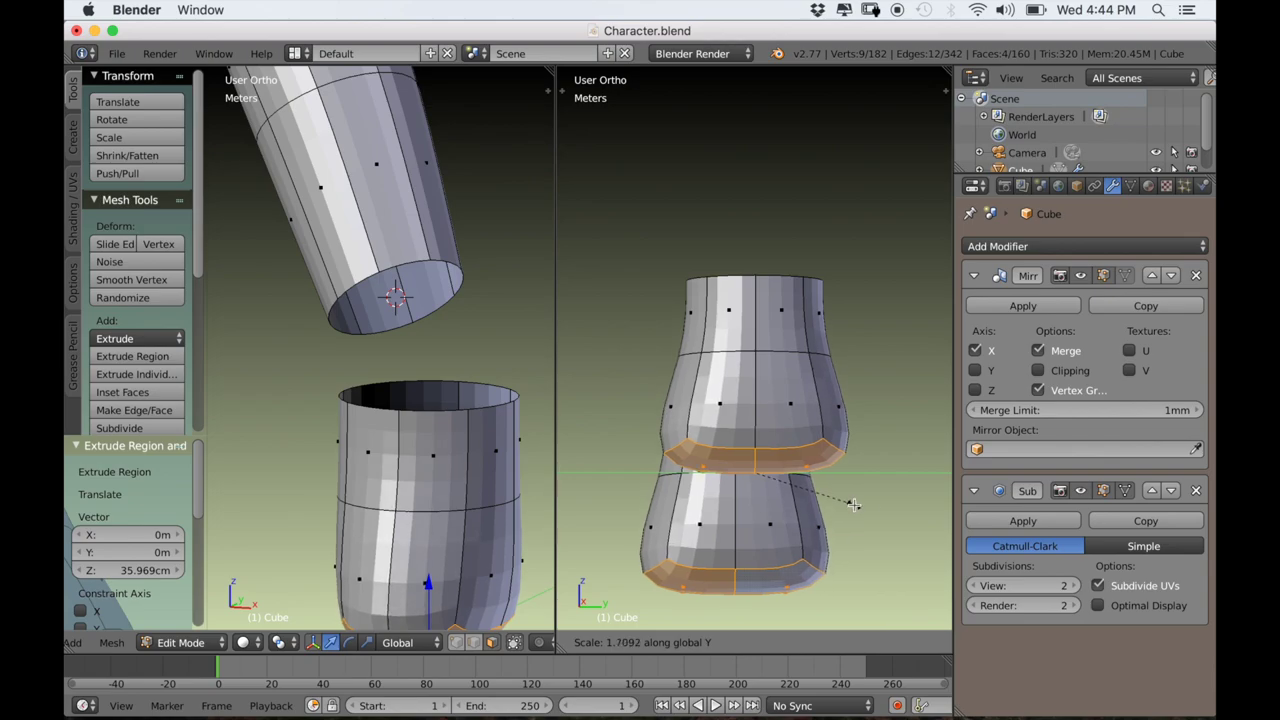
pyautogui.click(870, 507)
pyautogui.moveTo(719, 364); pyautogui.dragTo(720, 471, button='middle')
# Undo the scaling and the extrusion of the four bottom faces.
pyautogui.hotkey('ctrl', 'z')
pyautogui.hotkey('ctrl', 'z')
pyautogui.hotkey('ctrl', 'z')
pyautogui.hotkey('ctrl', 'z')
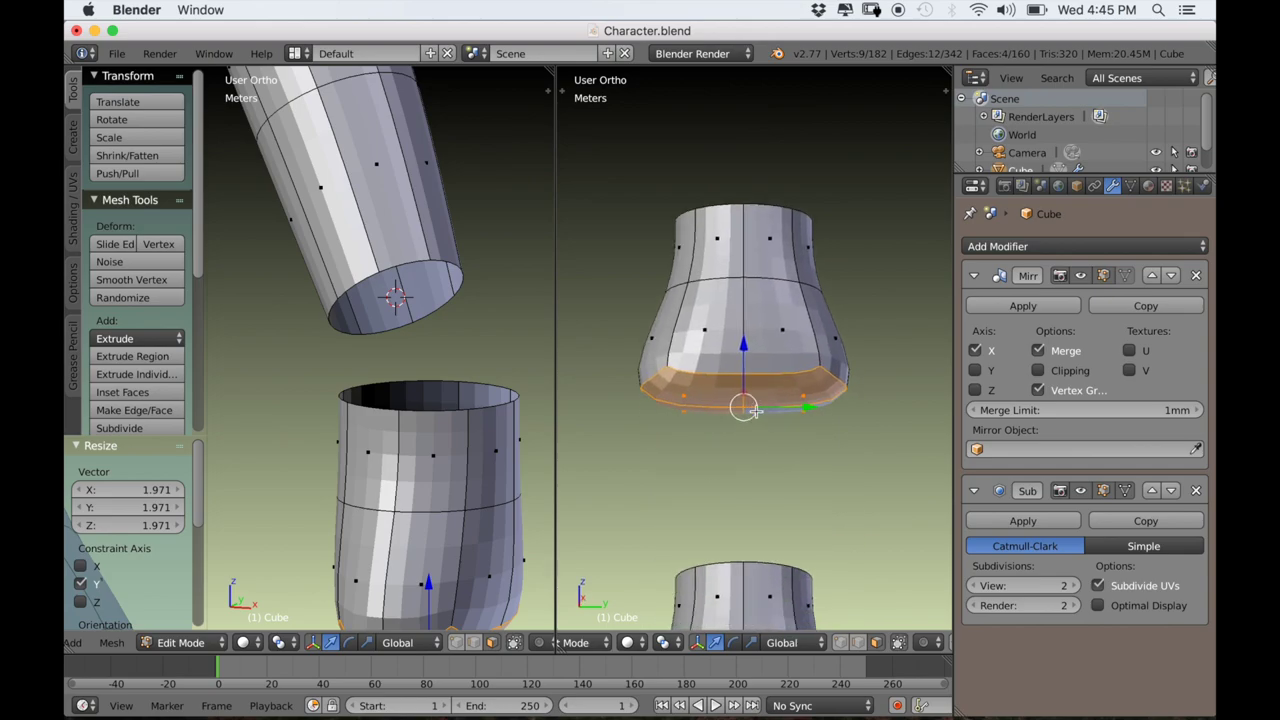
# Select the two middle edges running across the cup's bottom and rip them apart along the Y axis.
pyautogui.keyDown('shift'); pyautogui.moveTo(722, 365); pyautogui.dragTo(793, 541, button='middle'); pyautogui.keyUp('shift')
pyautogui.scroll(3, 832, 545)
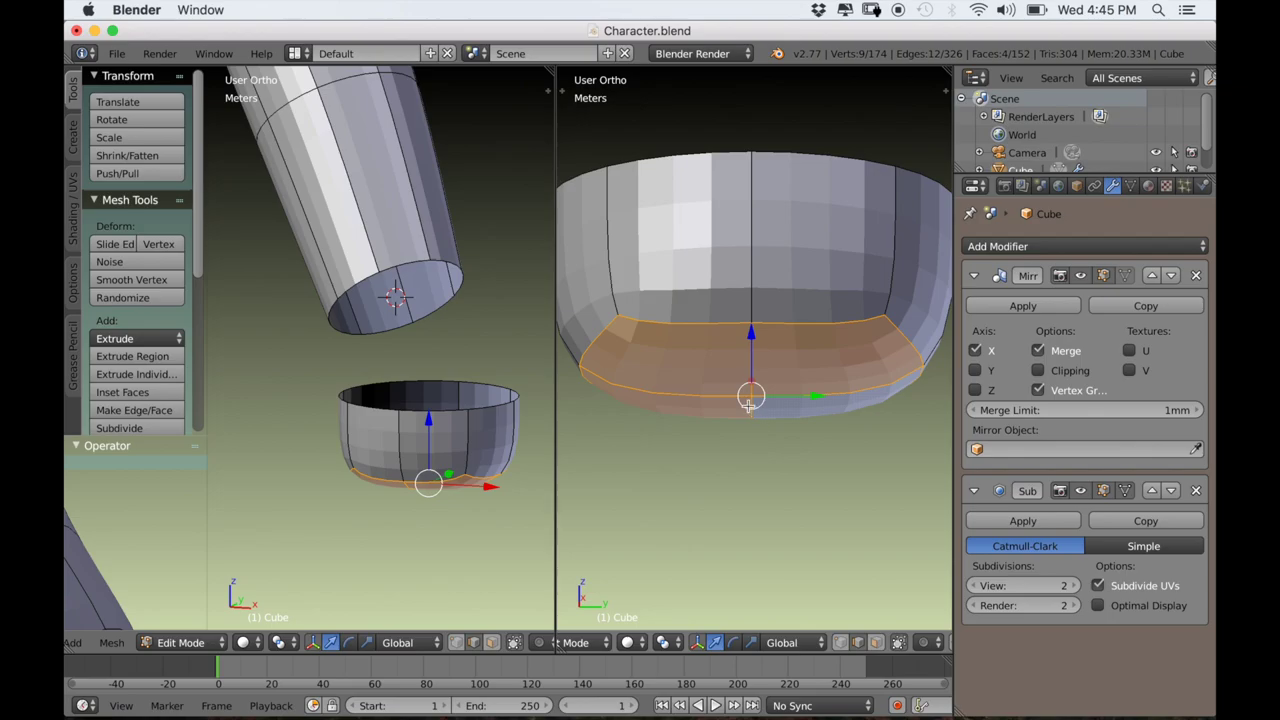
pyautogui.rightClick(749, 408)
pyautogui.keyDown('shift'); pyautogui.rightClick(749, 362); pyautogui.keyUp('shift')
pyautogui.scroll(-2, 748, 370)
pyautogui.scroll(-1, 748, 374)
pyautogui.scroll(-5, 340, 380)
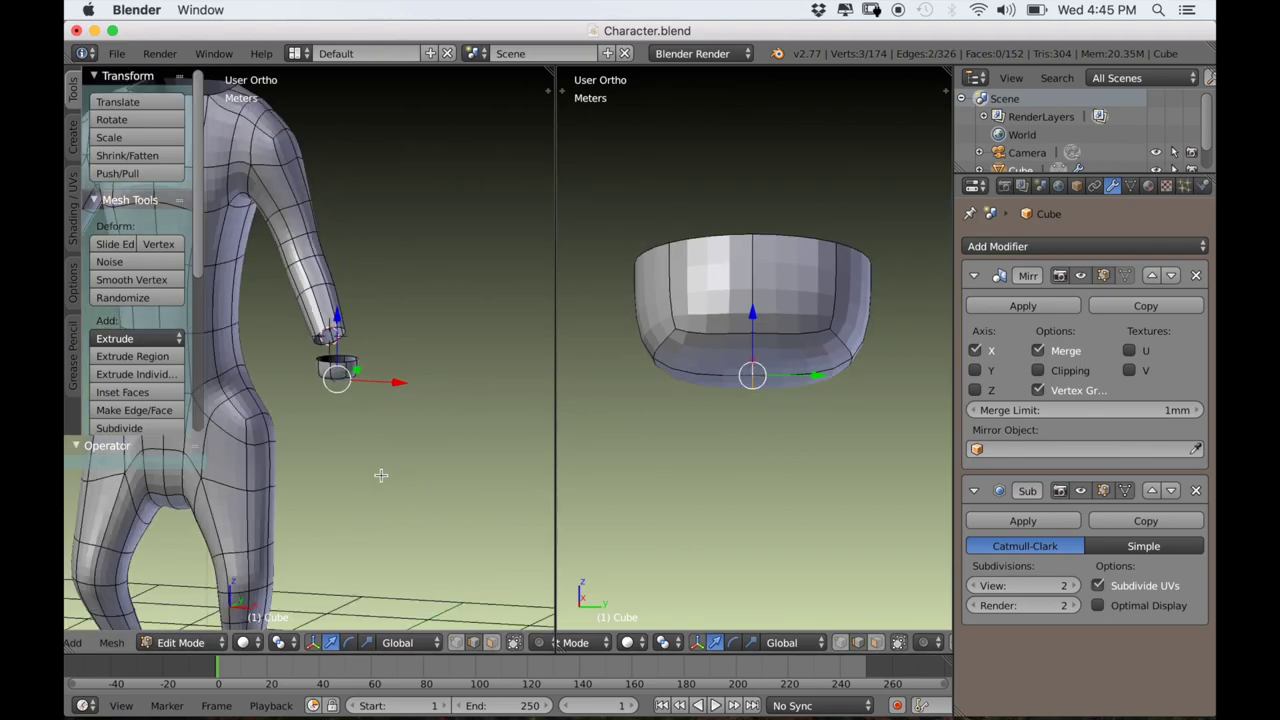
pyautogui.press('KP_1')
pyautogui.scroll(4, 350, 420)
pyautogui.scroll(-5, 316, 485)
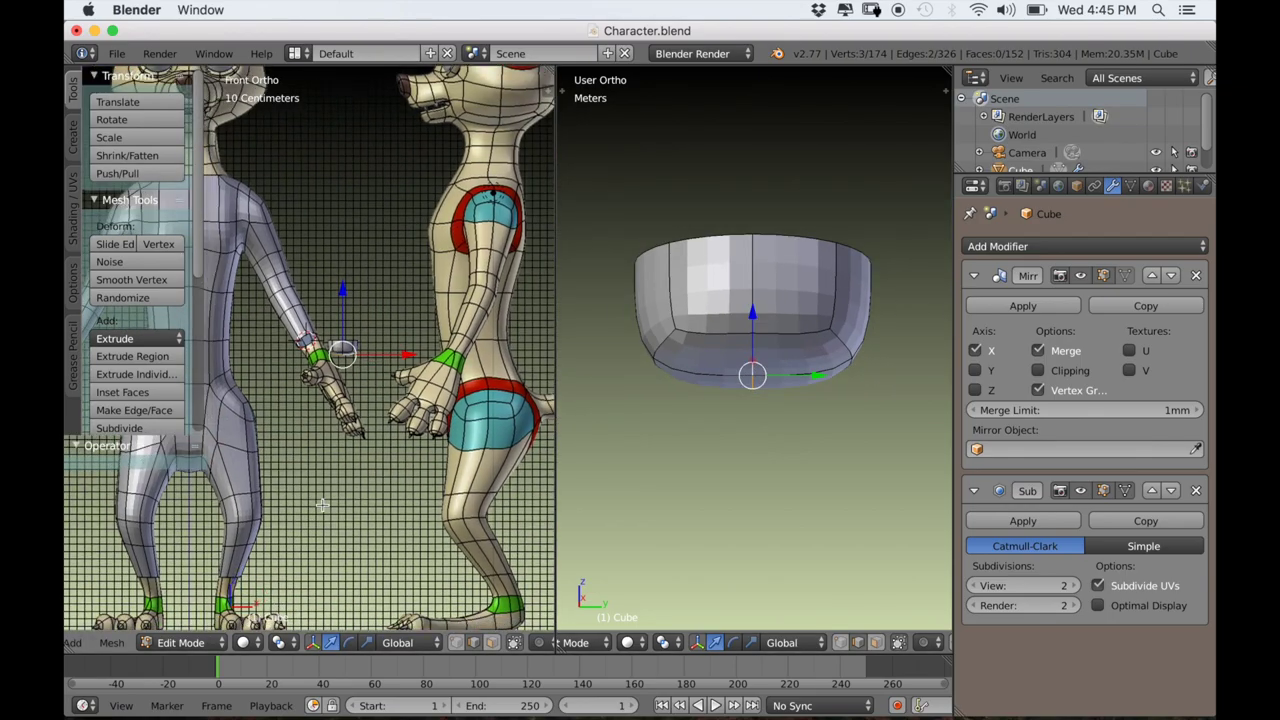
pyautogui.scroll(5, 343, 514)
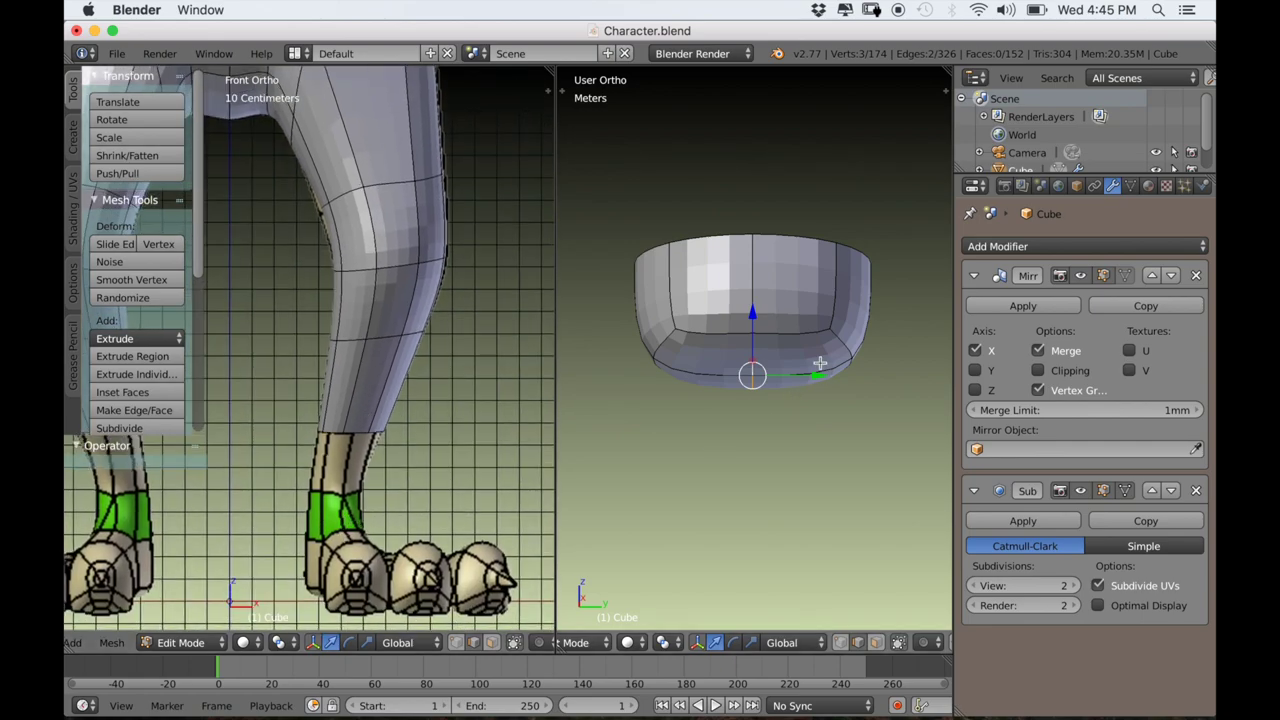
pyautogui.scroll(2, 819, 363)
pyautogui.press('e')
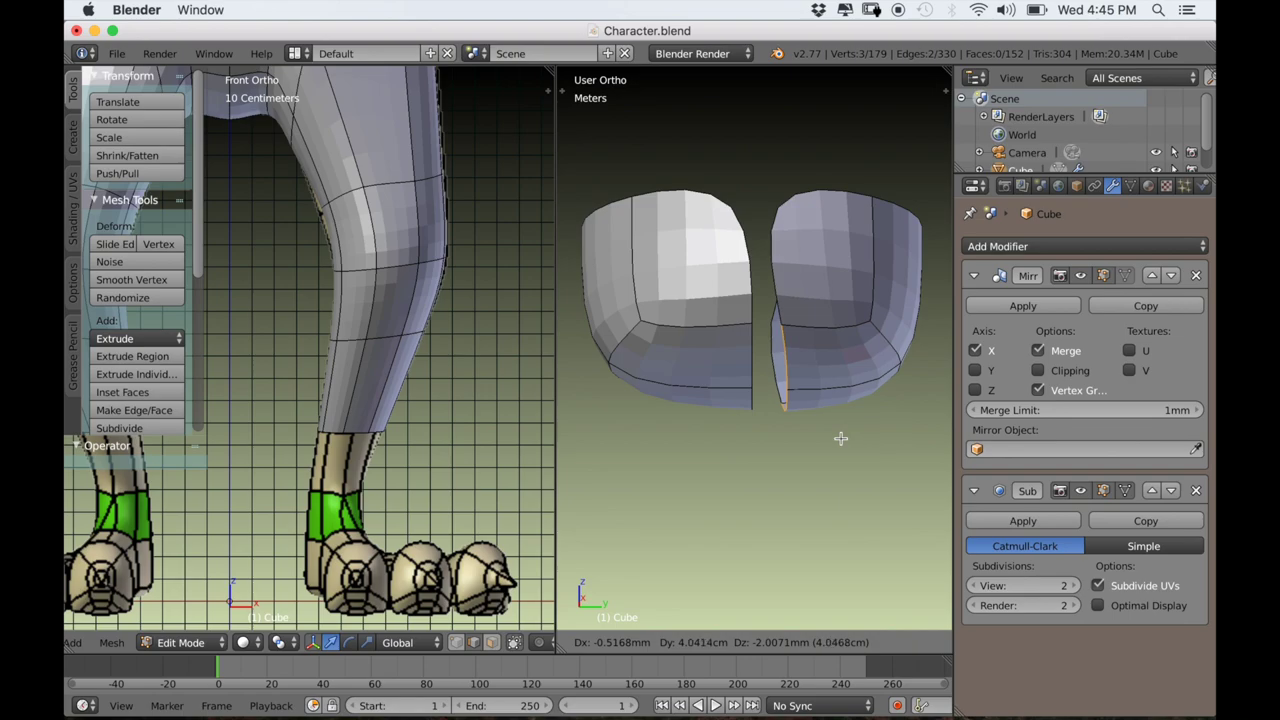
pyautogui.press('y')
pyautogui.click(852, 438)
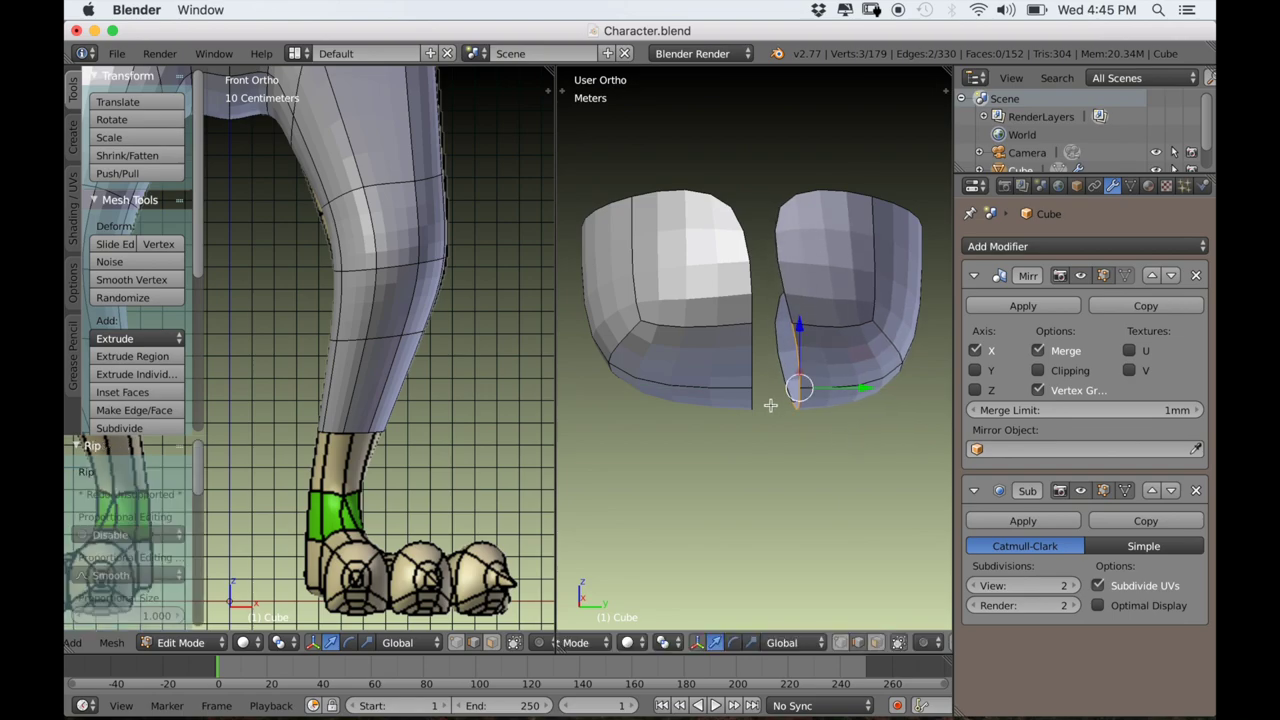
# Move the edges on the opposite side of the rip about 5.6 cm along negative Y to widen the gap.
pyautogui.moveTo(813, 387); pyautogui.dragTo(765, 397)
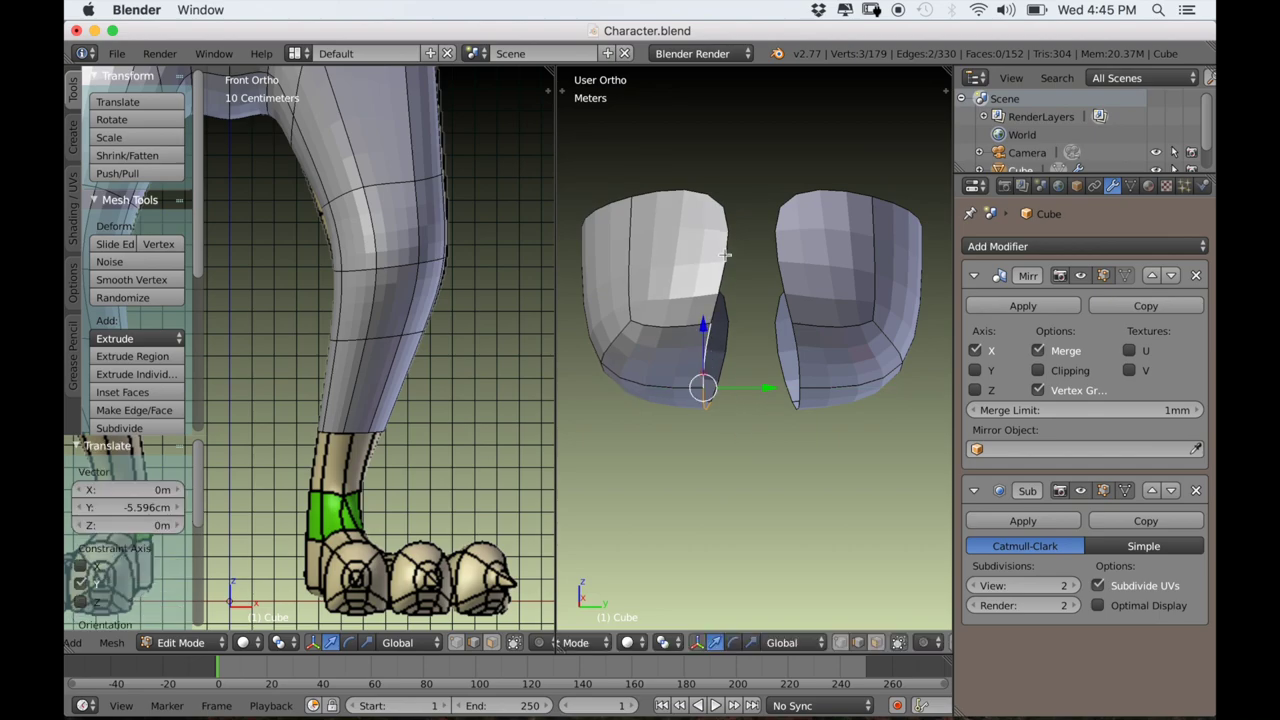
pyautogui.scroll(-1, 780, 268)
pyautogui.scroll(1, 777, 300)
# Merge the split rim vertices at center on both the front and back of the gap to close the wrist ring.
pyautogui.click(841, 643)
pyautogui.moveTo(761, 362); pyautogui.dragTo(760, 317, button='middle')
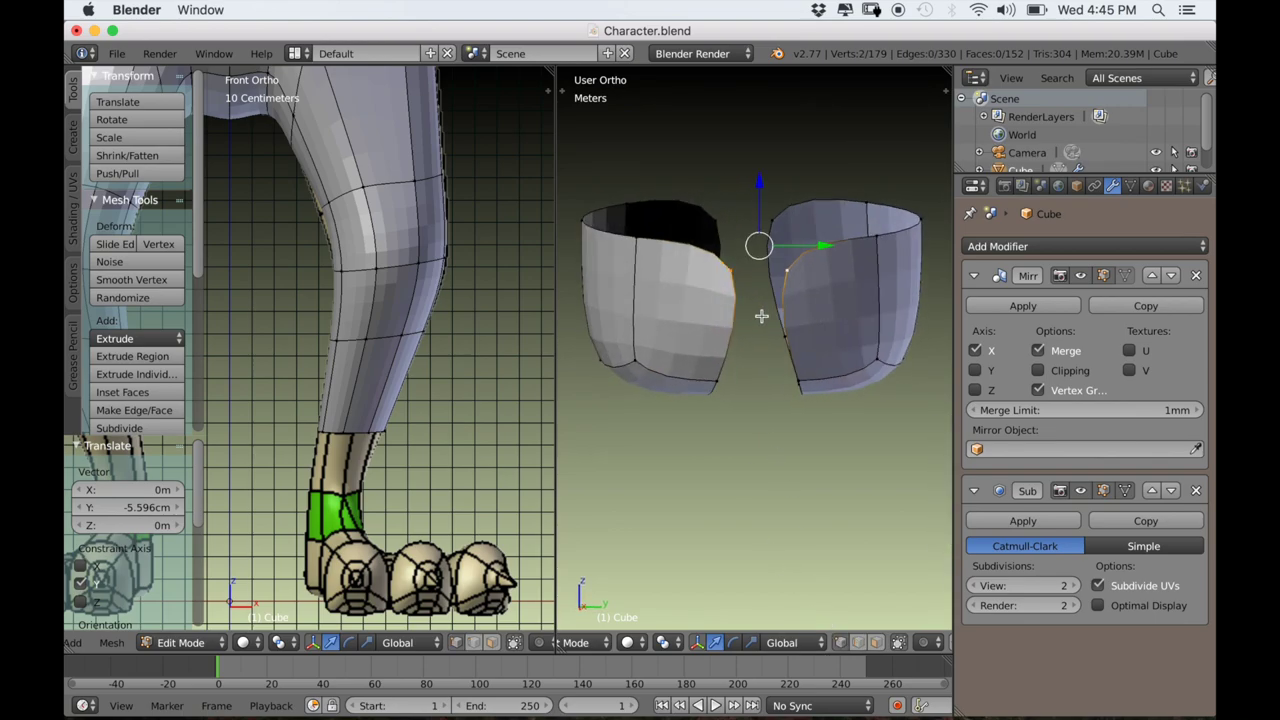
pyautogui.scroll(2, 763, 328)
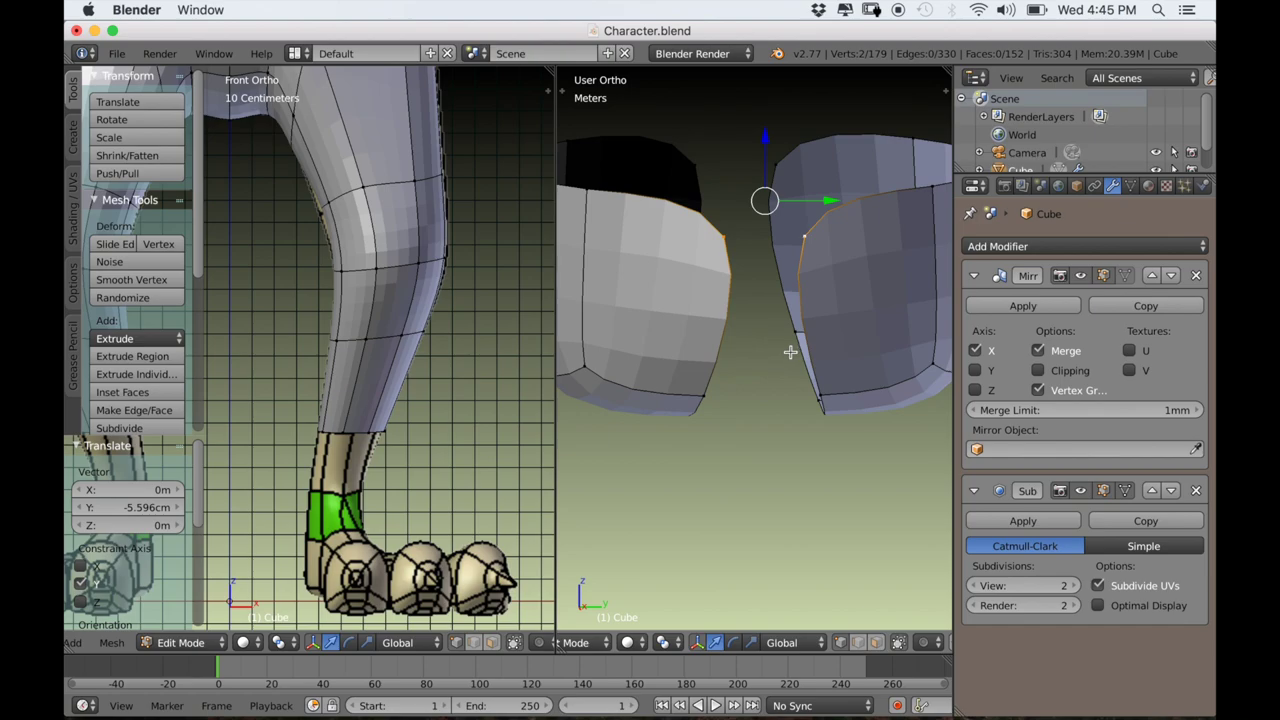
pyautogui.hotkey('alt', 'm')
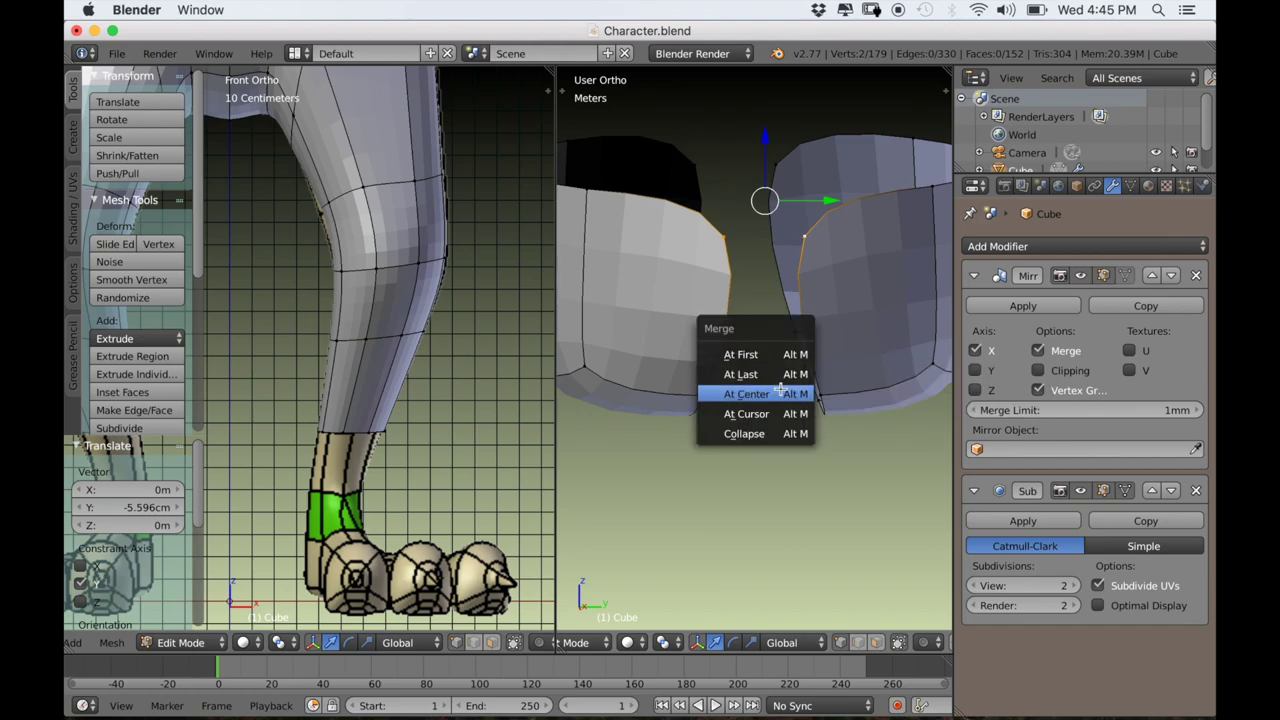
pyautogui.click(758, 397)
pyautogui.rightClick(715, 172)
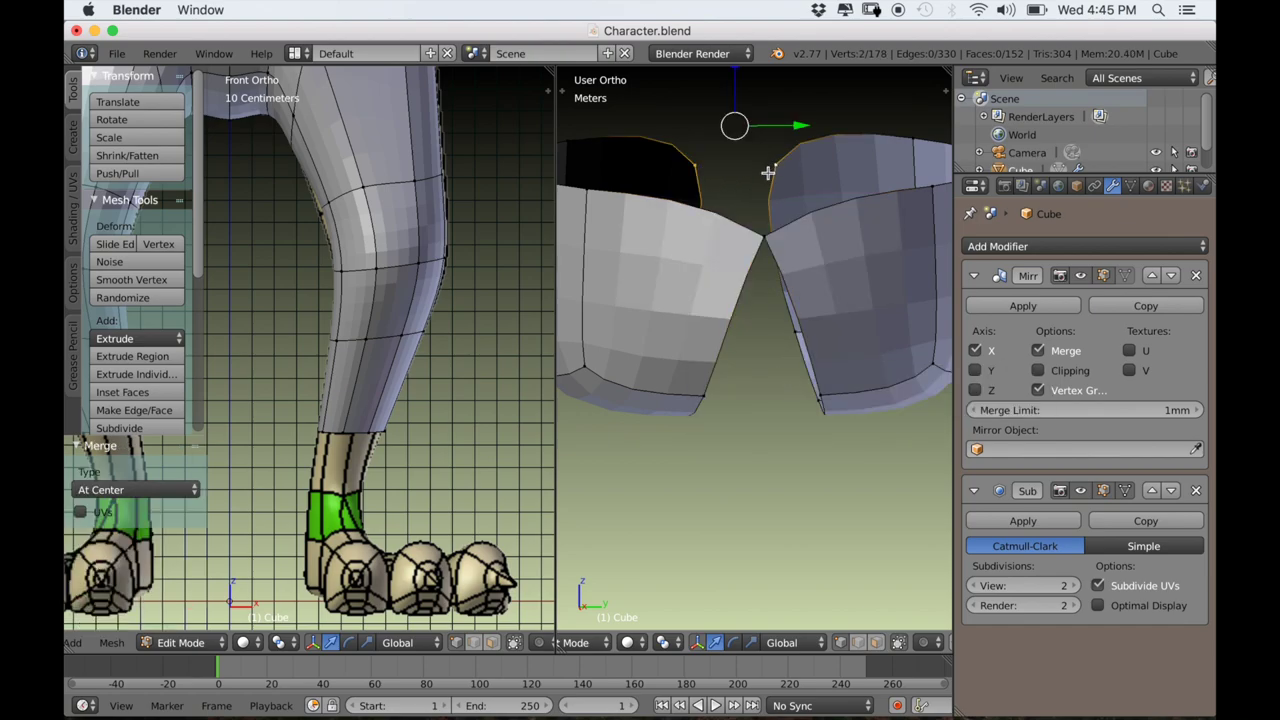
pyautogui.hotkey('alt', 'm')
pyautogui.click(766, 174)
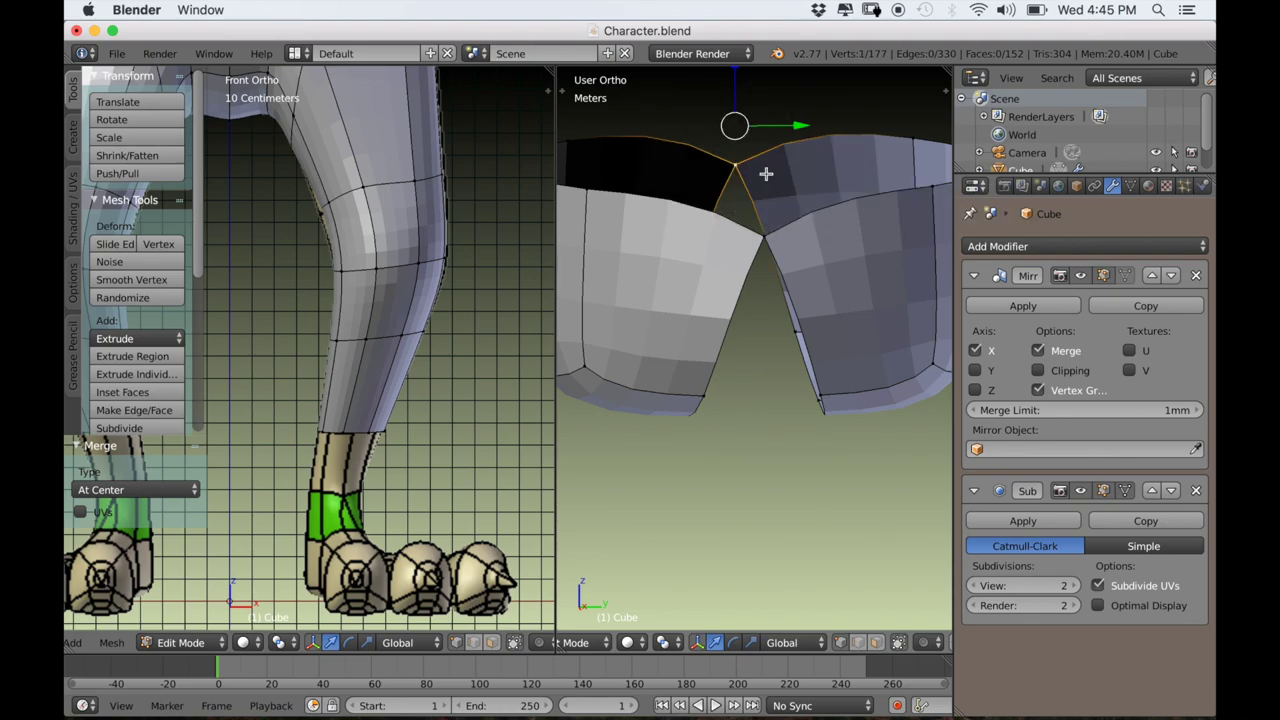
# Select the two facing pairs of edges along the bottom gap and connect them with Bridge Edge Loops.
pyautogui.moveTo(782, 278); pyautogui.dragTo(823, 439, button='middle')
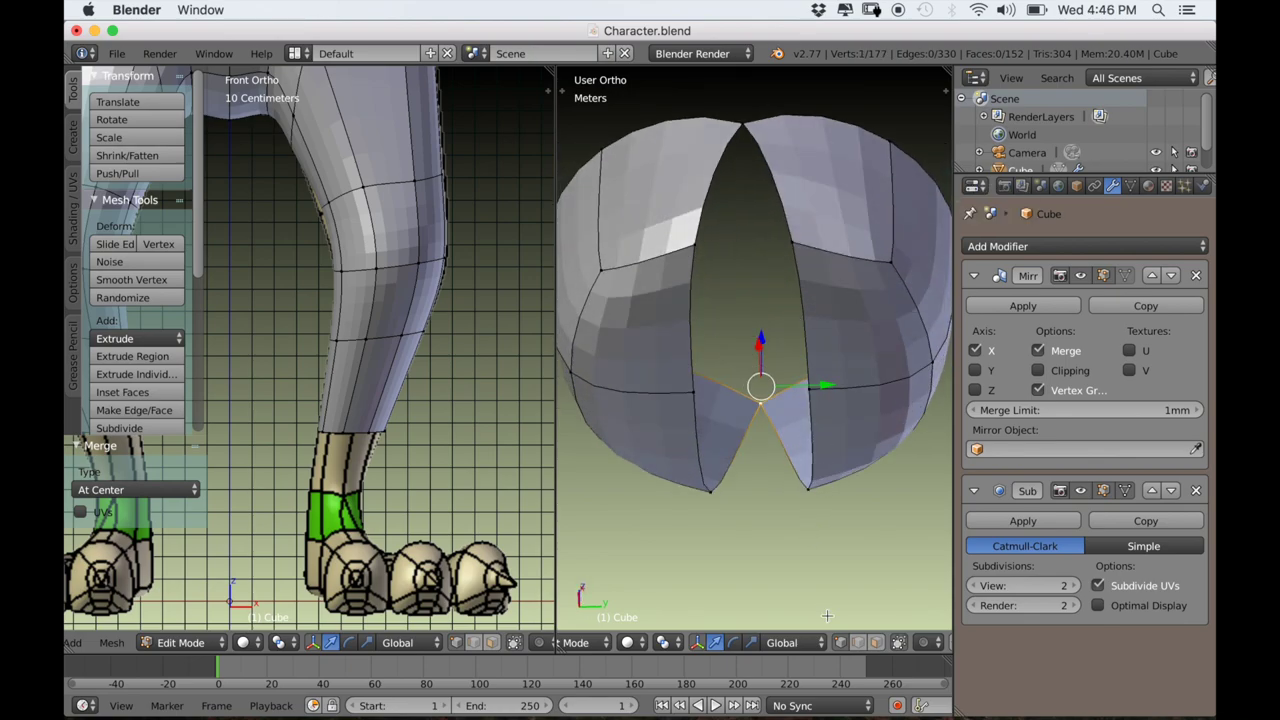
pyautogui.press('a')
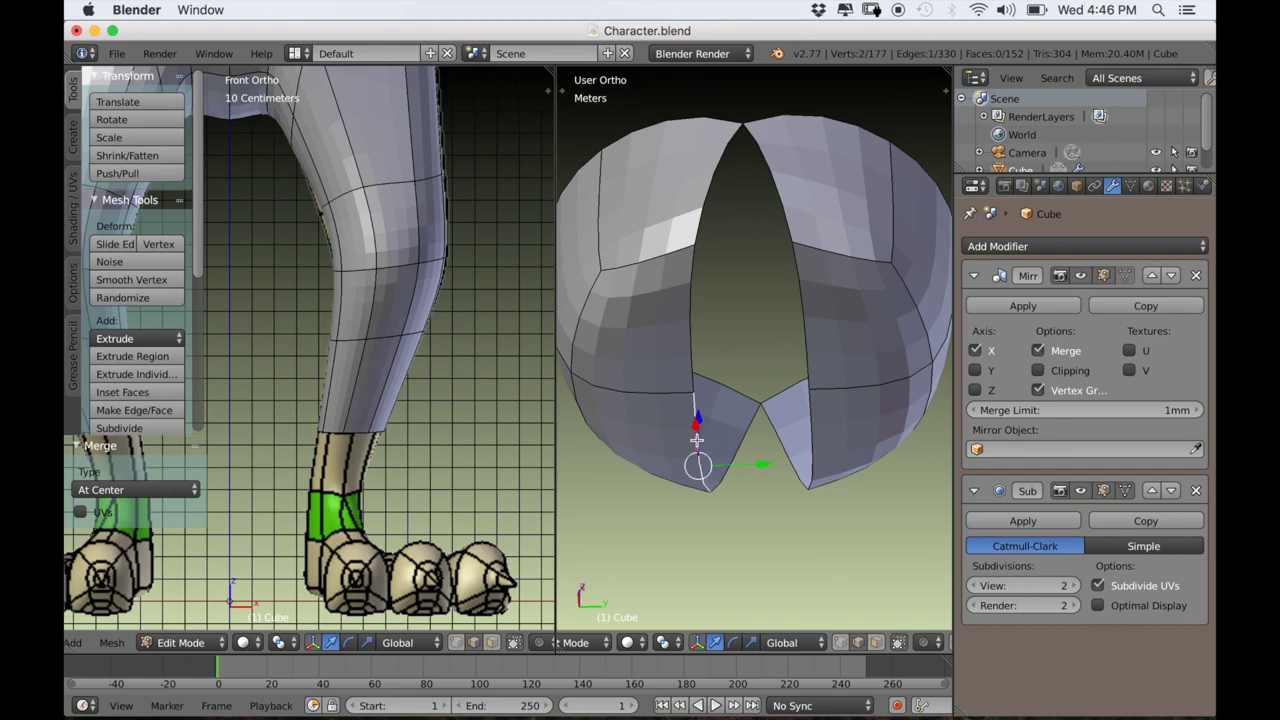
pyautogui.keyDown('shift'); pyautogui.rightClick(690, 368); pyautogui.keyUp('shift')
pyautogui.keyDown('shift'); pyautogui.rightClick(803, 342); pyautogui.keyUp('shift')
pyautogui.keyDown('shift'); pyautogui.rightClick(817, 424); pyautogui.keyUp('shift')
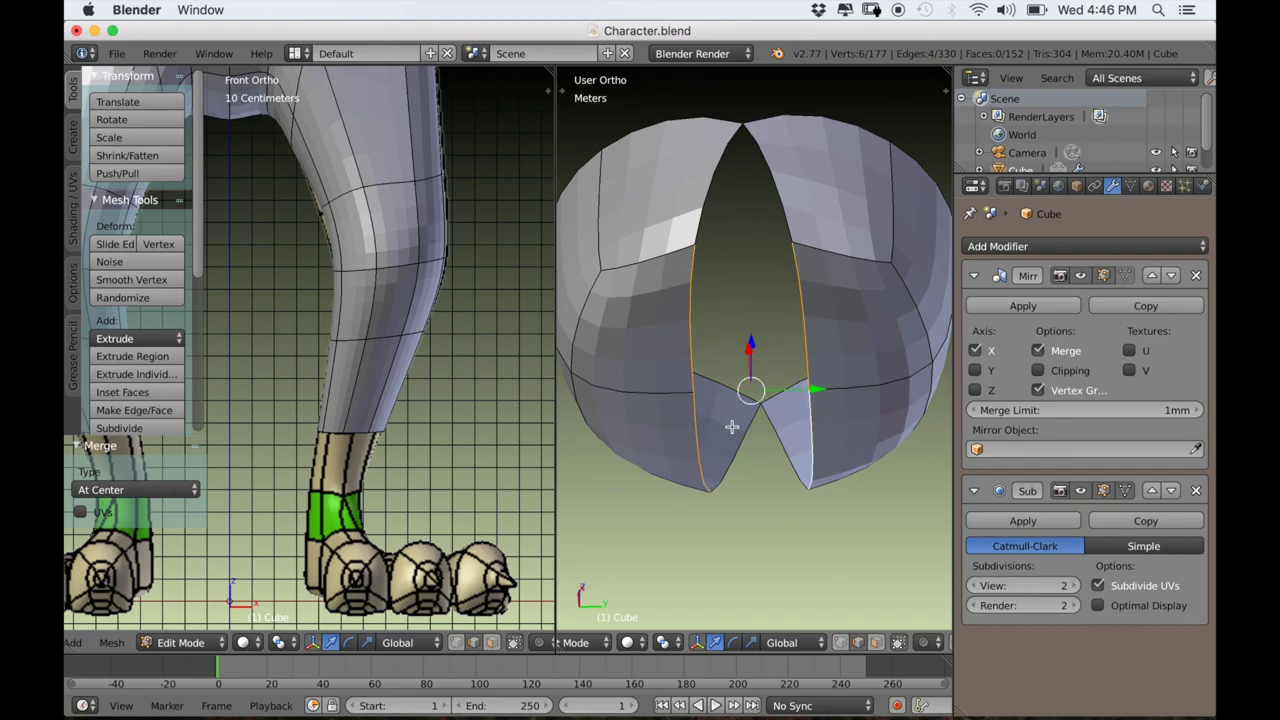
pyautogui.press('w')
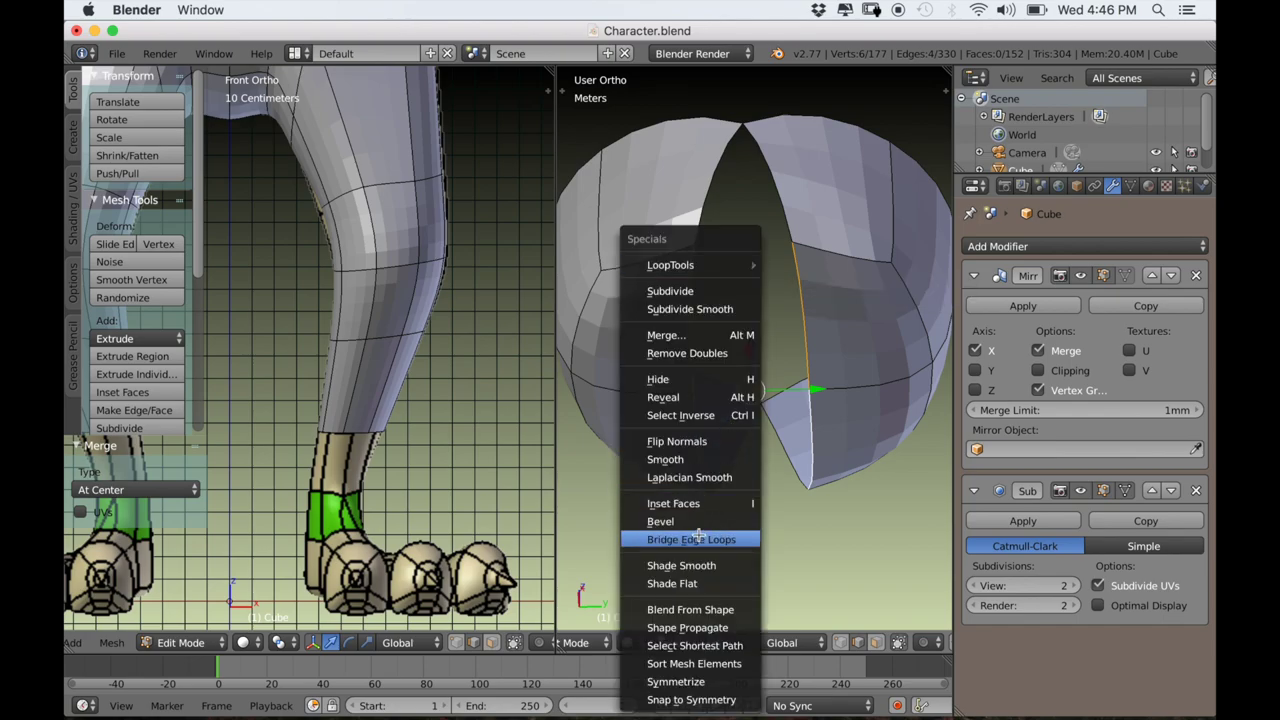
pyautogui.click(699, 539)
pyautogui.moveTo(710, 436); pyautogui.dragTo(709, 391, button='middle')
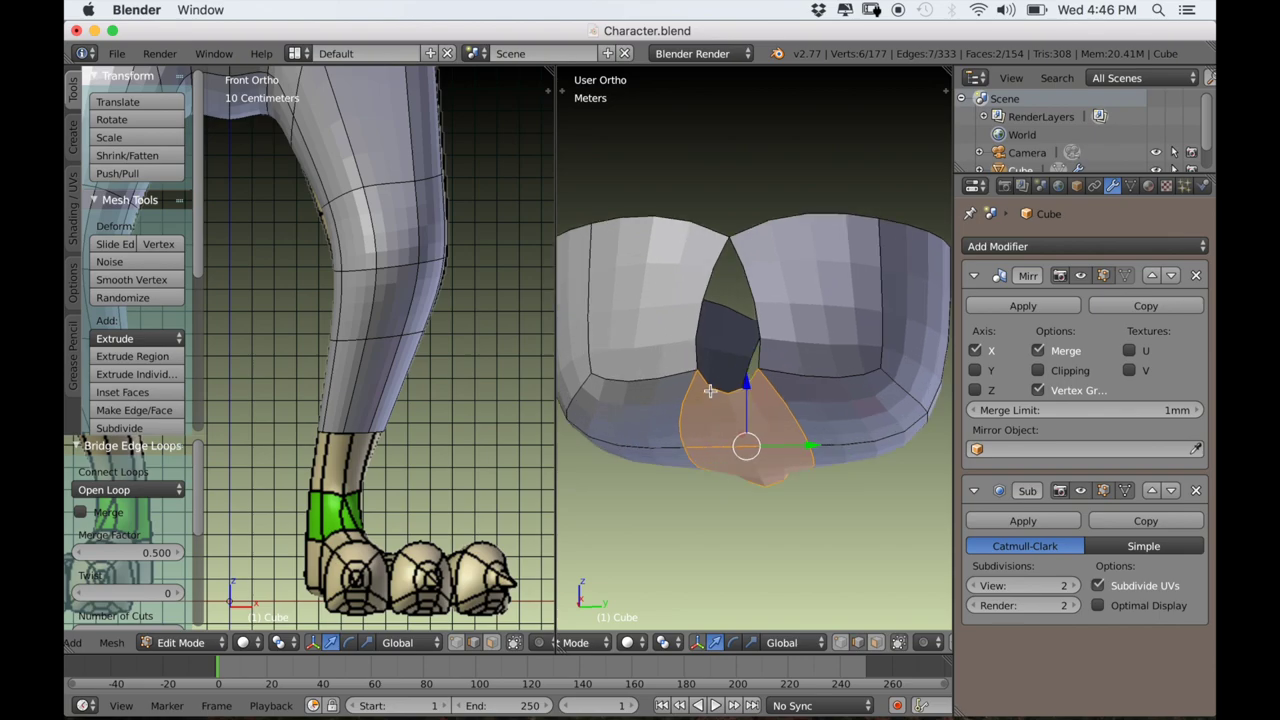
# Fill the triangular hole on one side of the cup with a face between its three border edges.
pyautogui.keyDown('alt'); pyautogui.rightClick(697, 329); pyautogui.keyUp('alt')
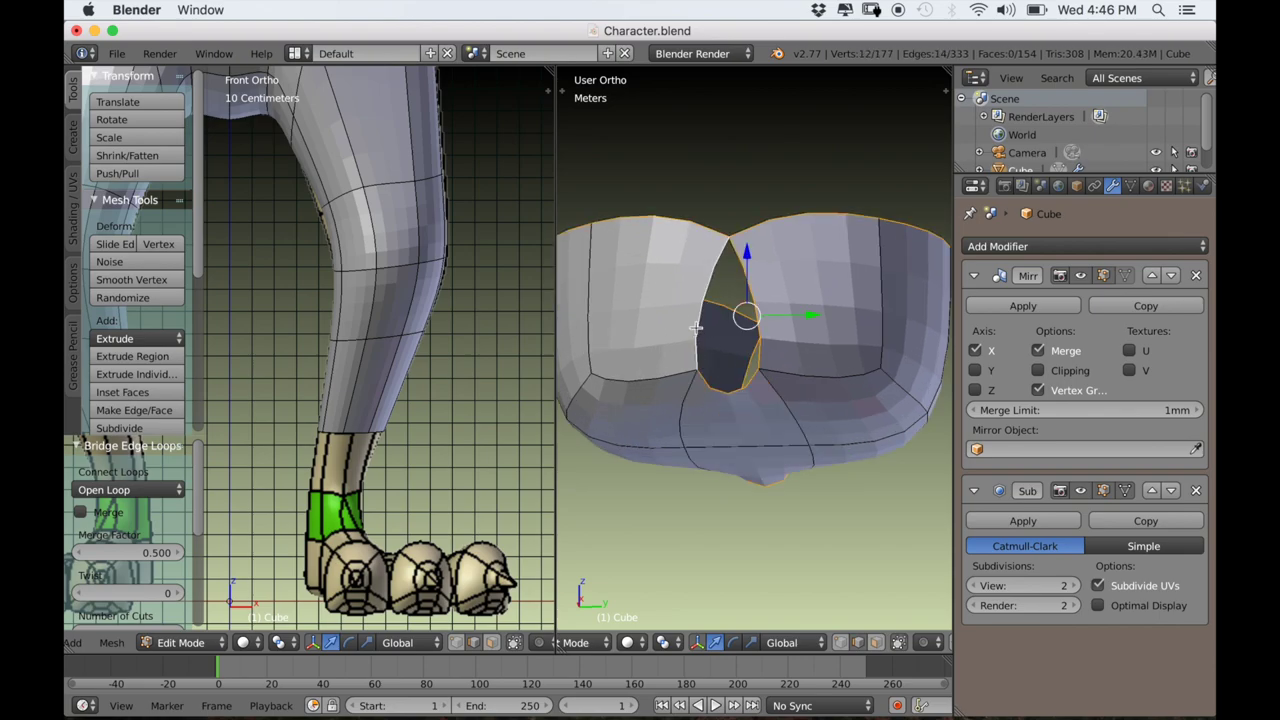
pyautogui.moveTo(702, 284); pyautogui.dragTo(709, 364, button='middle')
pyautogui.rightClick(716, 340)
pyautogui.keyDown('shift'); pyautogui.rightClick(726, 470); pyautogui.keyUp('shift')
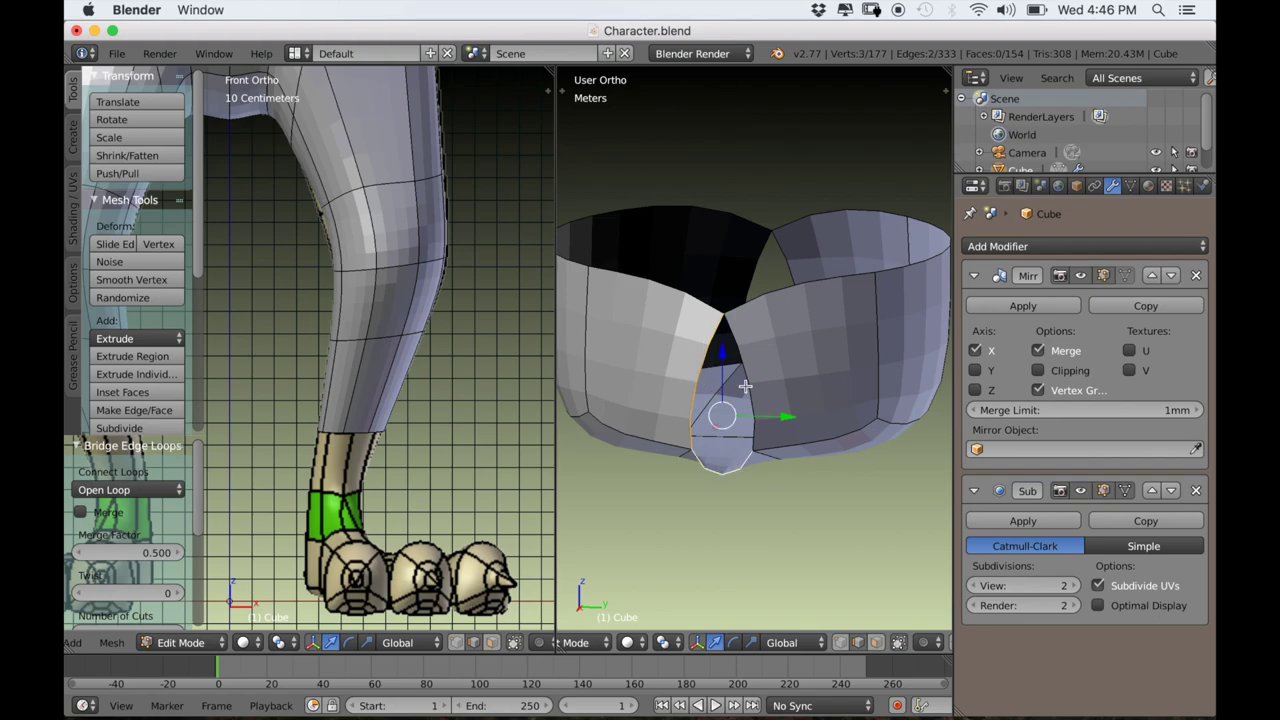
pyautogui.press('w')
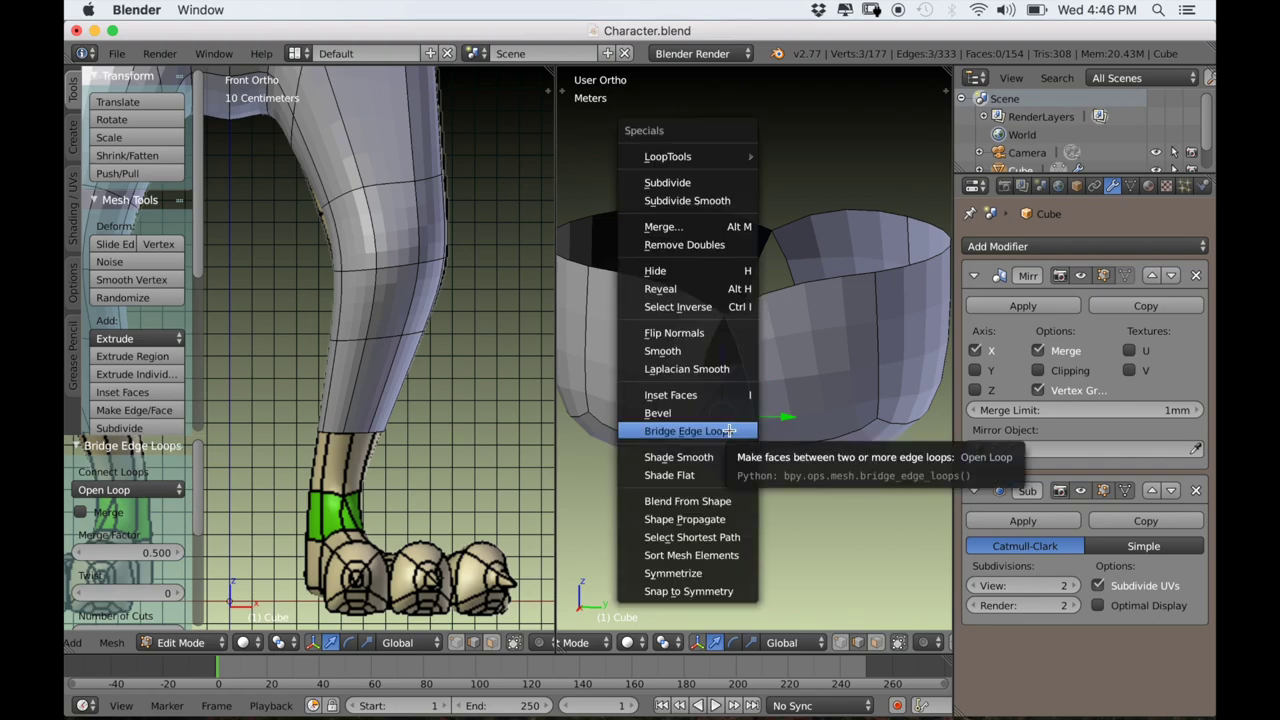
pyautogui.press('Escape')
pyautogui.press('f')
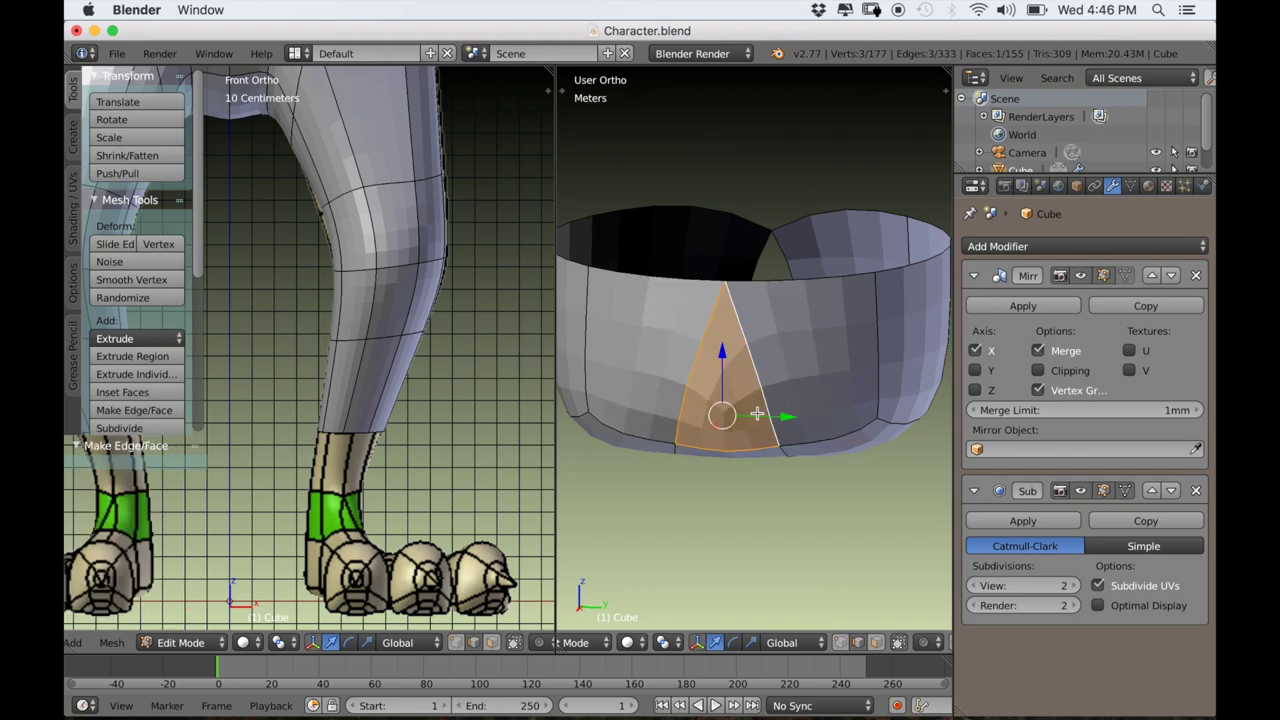
# Fill the matching triangular hole on the opposite side of the cup with a face.
pyautogui.moveTo(814, 352); pyautogui.dragTo(701, 402, button='middle')
pyautogui.rightClick(737, 402)
pyautogui.keyDown('shift'); pyautogui.rightClick(791, 402); pyautogui.keyUp('shift')
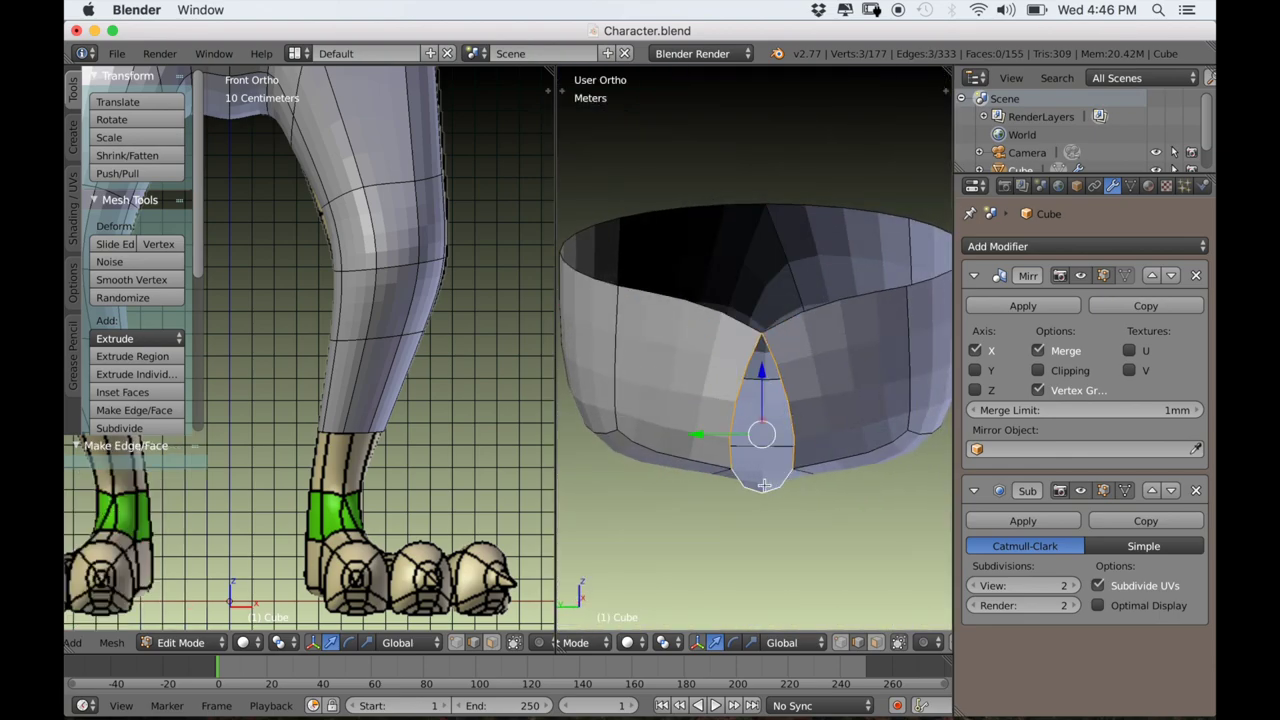
pyautogui.press('f')
pyautogui.scroll(-3, 763, 485)
pyautogui.moveTo(763, 485); pyautogui.dragTo(812, 407, button='middle')
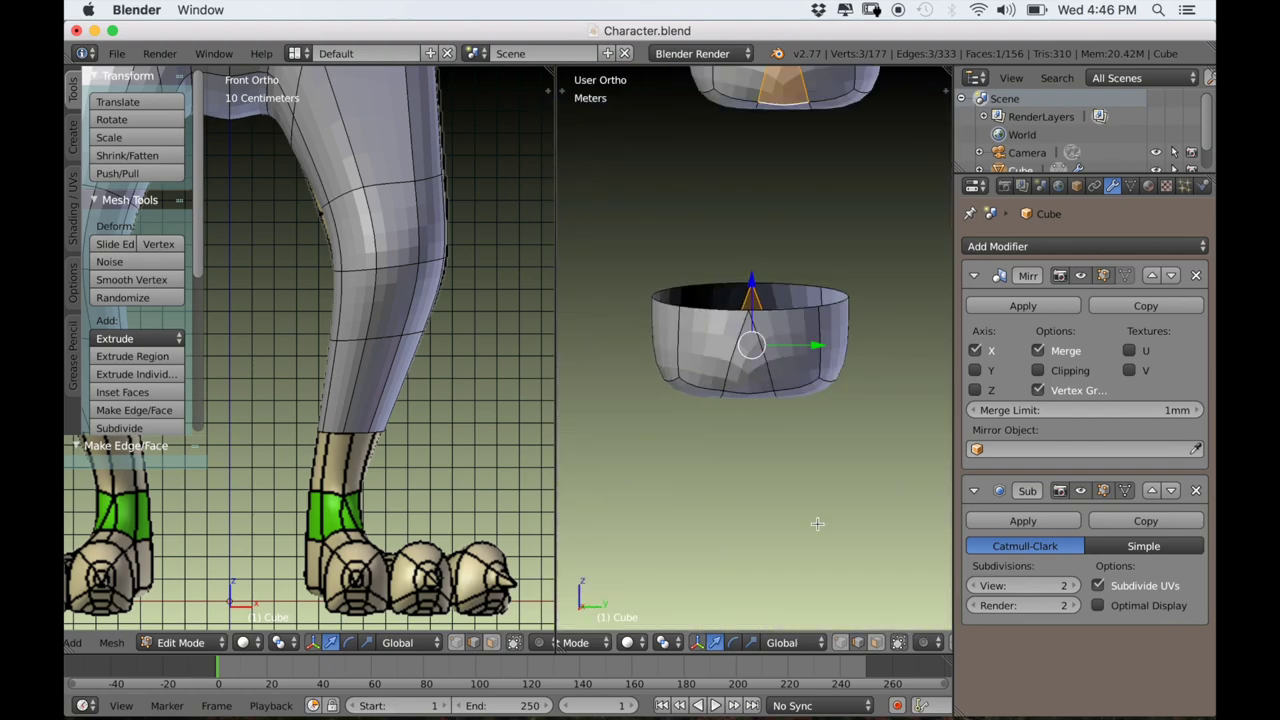
pyautogui.scroll(2, 817, 523)
pyautogui.moveTo(786, 513); pyautogui.dragTo(739, 418, button='middle')
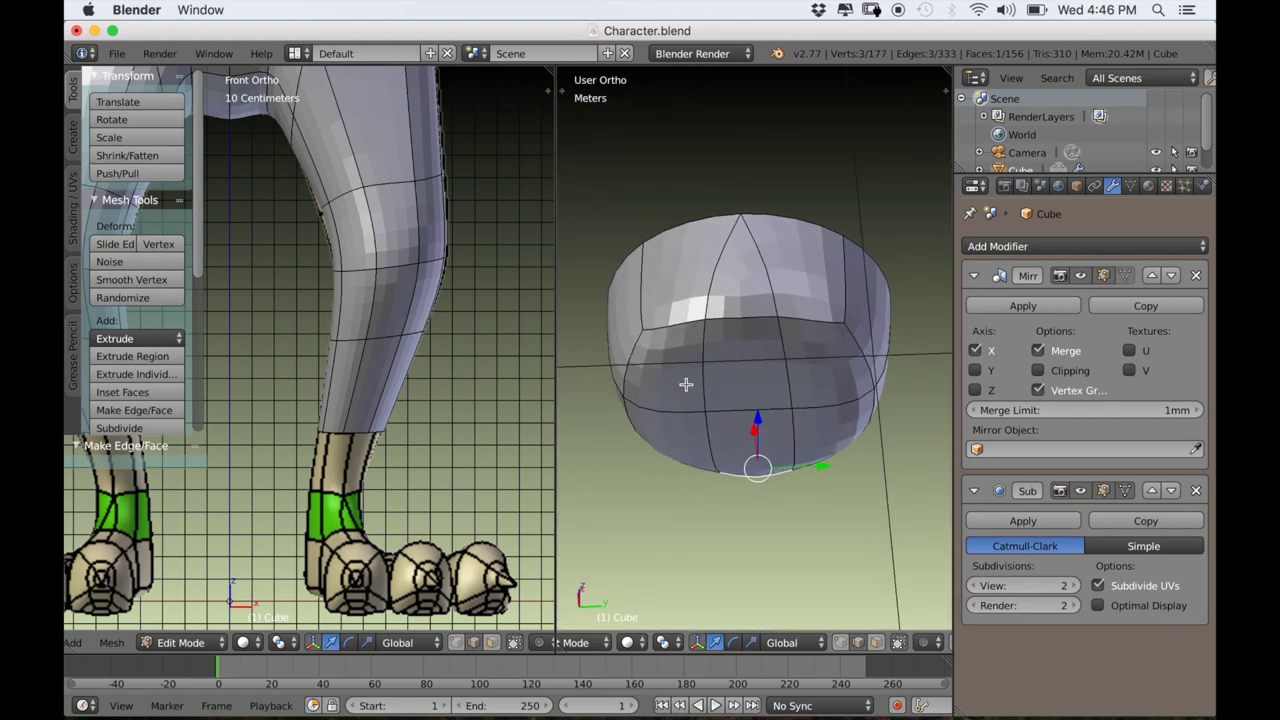
# Select the six bottom faces and extrude them about 60.5 cm downward, using the side view of the reference.
pyautogui.click(873, 643)
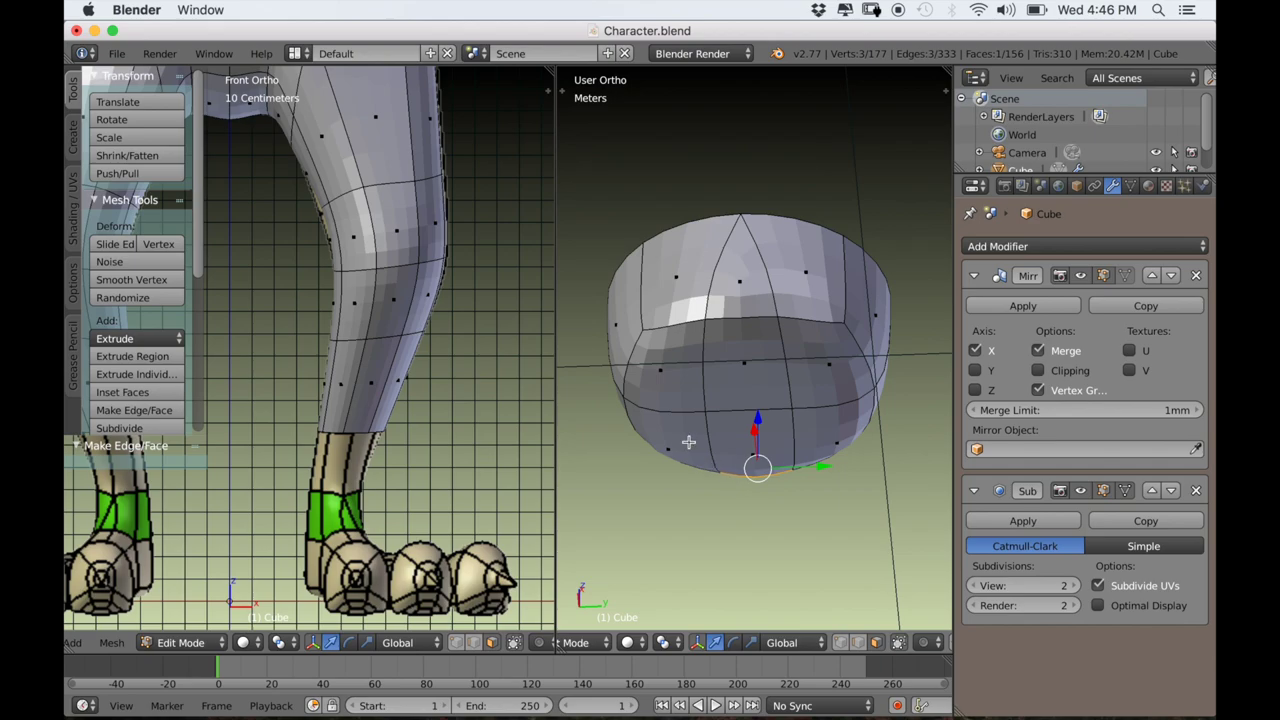
pyautogui.rightClick(679, 426)
pyautogui.keyDown('shift'); pyautogui.rightClick(678, 378); pyautogui.keyUp('shift')
pyautogui.keyDown('shift'); pyautogui.rightClick(734, 375); pyautogui.keyUp('shift')
pyautogui.keyDown('shift'); pyautogui.rightClick(755, 441); pyautogui.keyUp('shift')
pyautogui.keyDown('shift'); pyautogui.rightClick(812, 378); pyautogui.keyUp('shift')
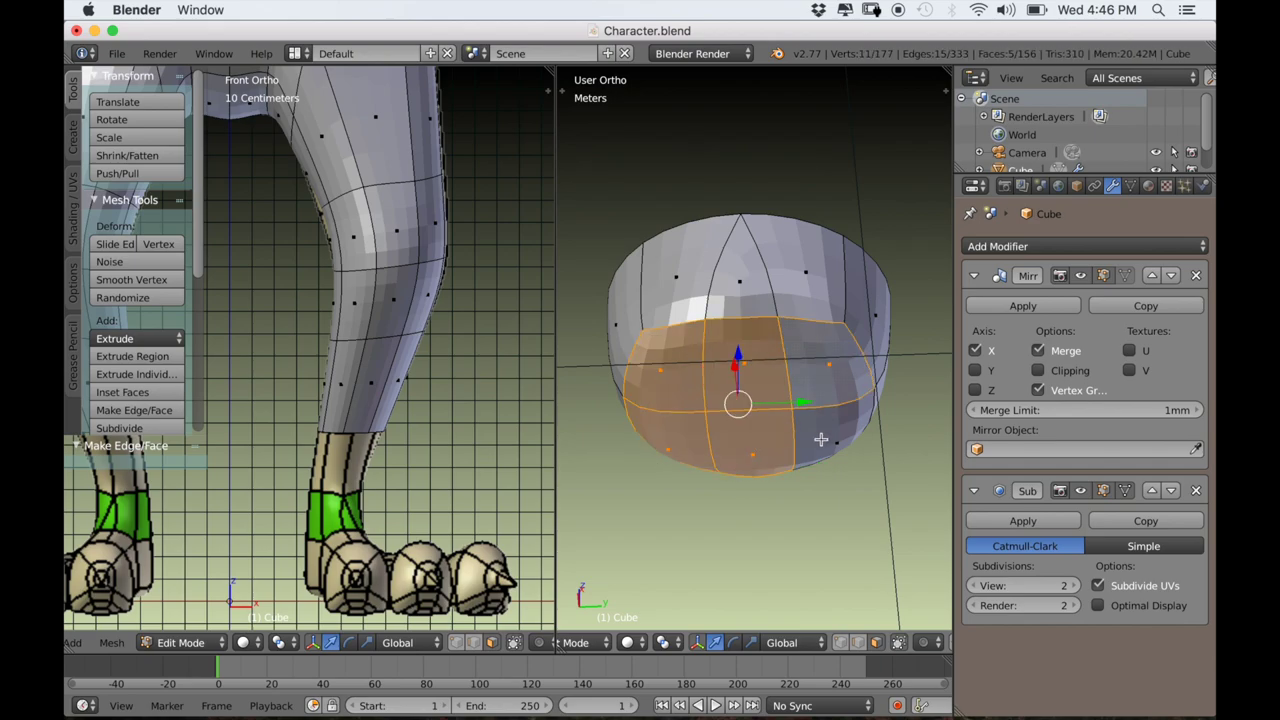
pyautogui.keyDown('shift'); pyautogui.rightClick(823, 438); pyautogui.keyUp('shift')
pyautogui.scroll(-4, 830, 433)
pyautogui.press('KP_3')
pyautogui.scroll(-2, 831, 440)
pyautogui.scroll(3, 825, 460)
pyautogui.scroll(-1, 815, 467)
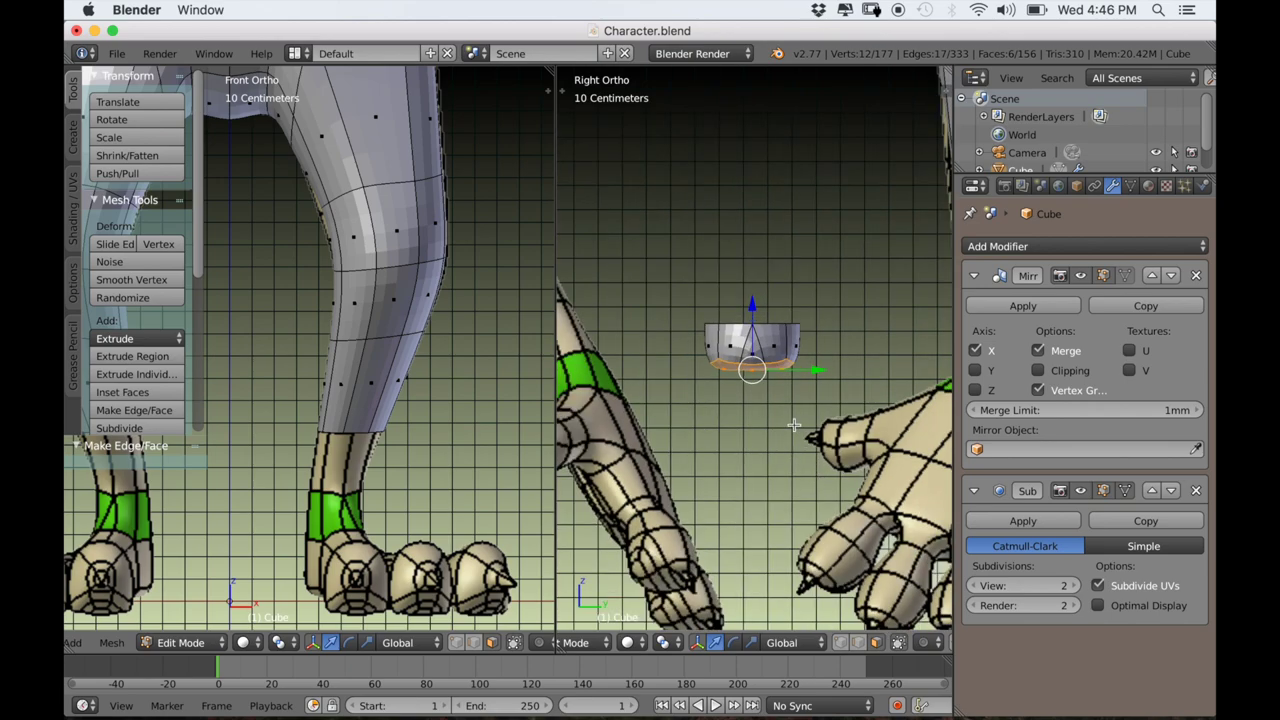
pyautogui.press('e')
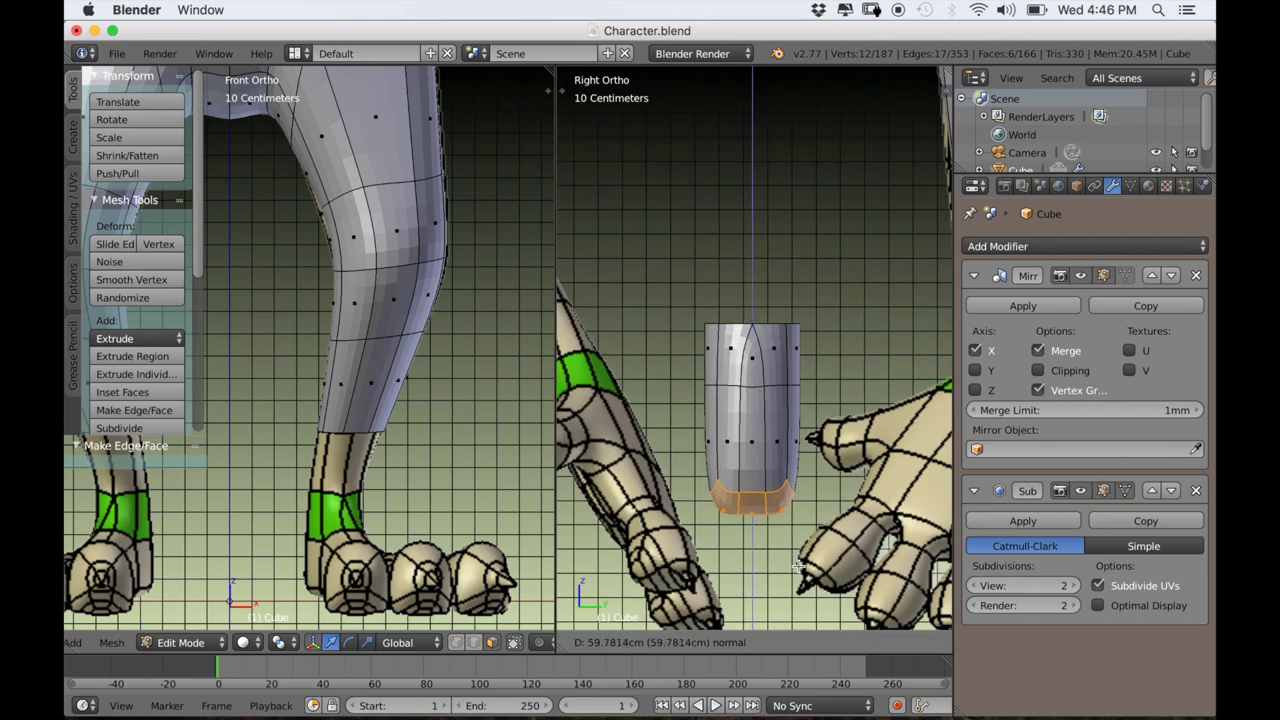
pyautogui.click(803, 564)
# Scale the extruded bottom faces by about 2.059 along the Y axis to widen the palm end.
pyautogui.press('s')
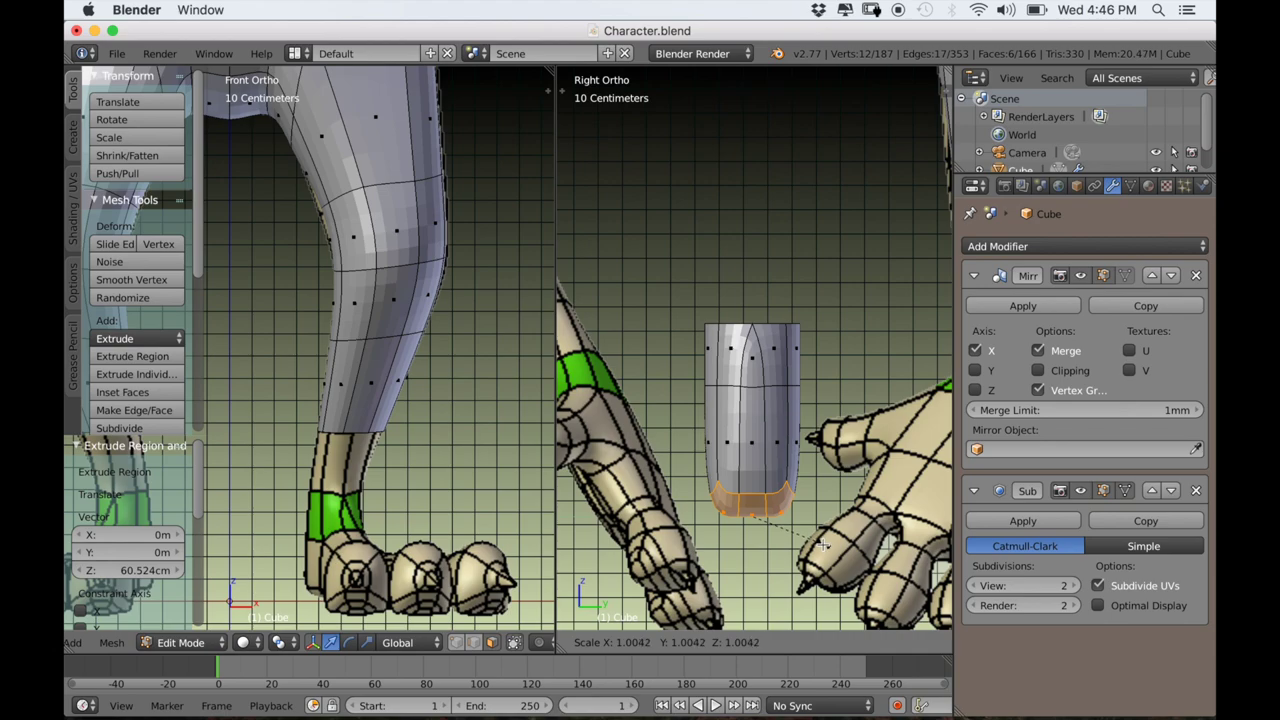
pyautogui.press('y')
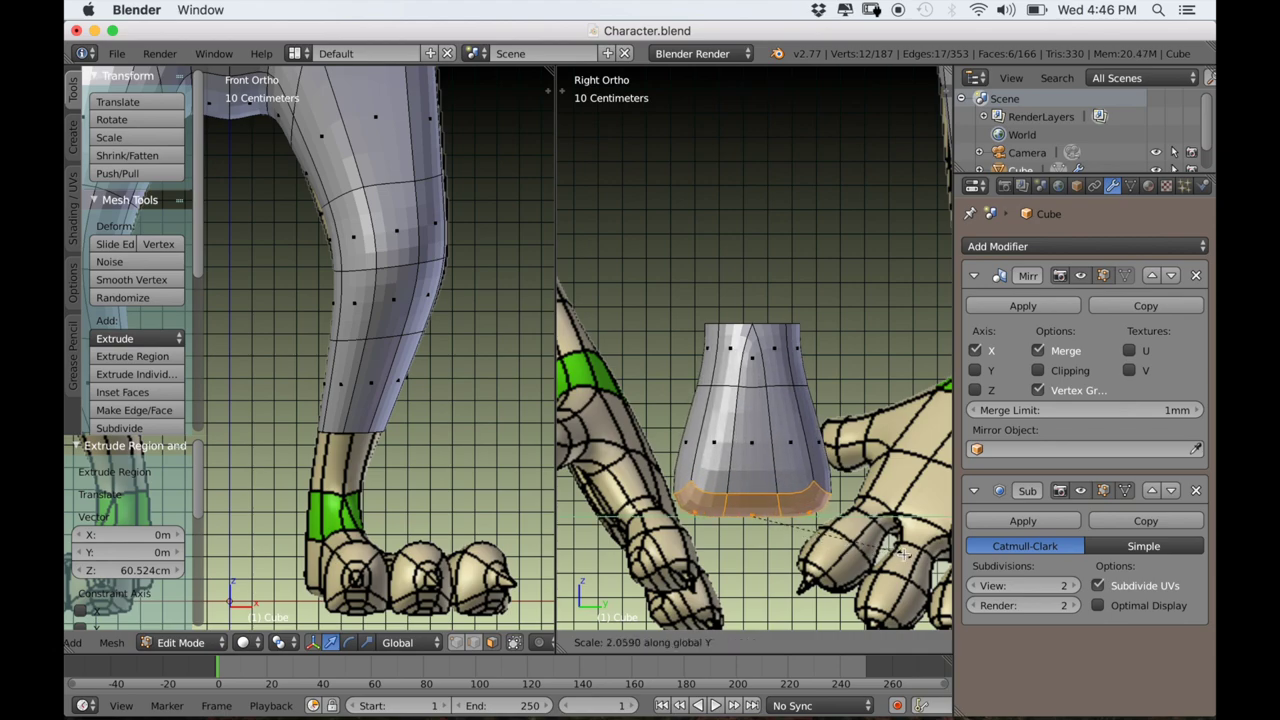
pyautogui.click(903, 554)
pyautogui.scroll(-4, 862, 542)
pyautogui.scroll(6, 845, 535)
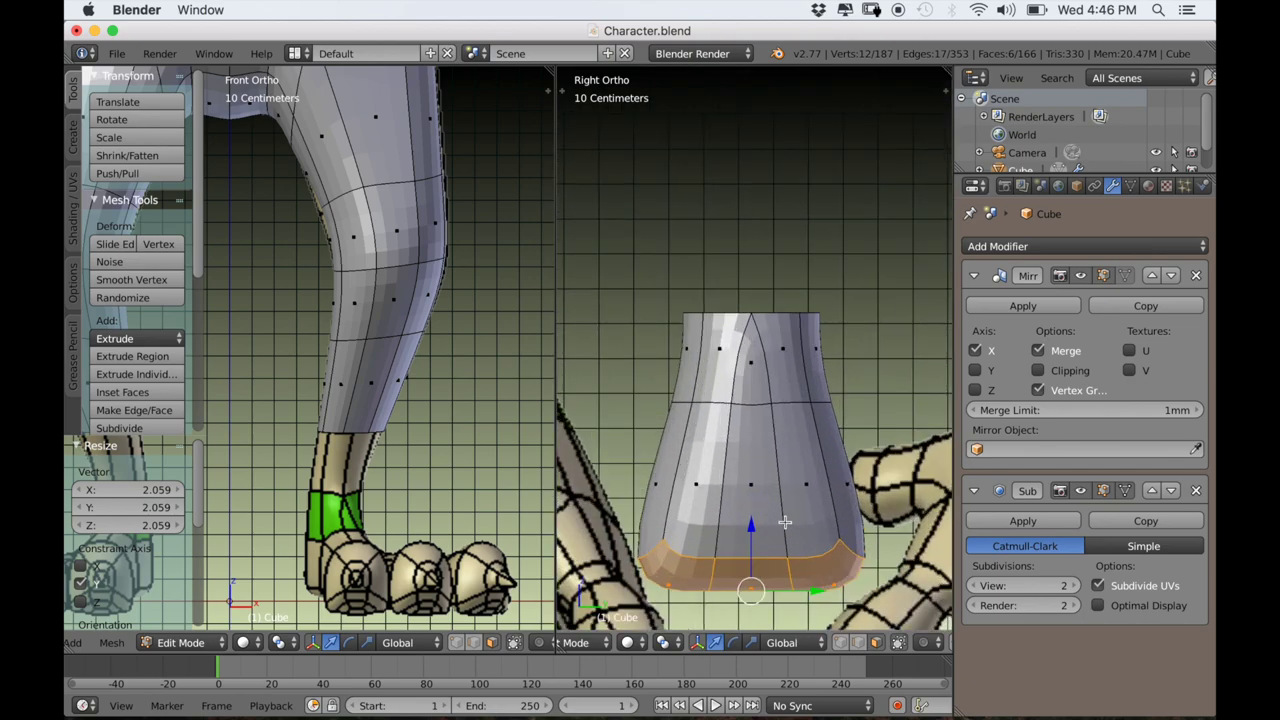
# Add a single loop cut around the middle of the extruded palm section.
pyautogui.hotkey('ctrl', 'r')
pyautogui.click(706, 470)
pyautogui.click(714, 447)
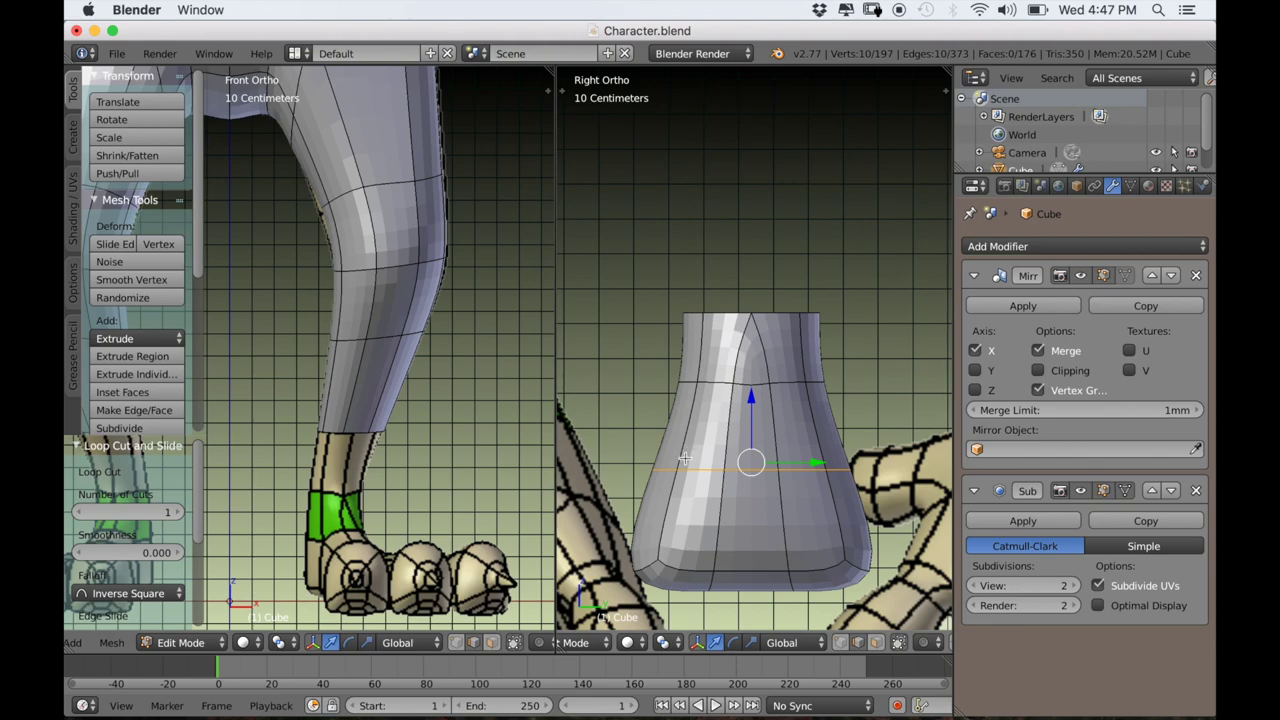
# Select the two -Y side edges of the palm's upper loop and move them about -6.189 cm along Y.
pyautogui.moveTo(684, 457); pyautogui.dragTo(722, 395, button='middle')
pyautogui.rightClick(722, 395)
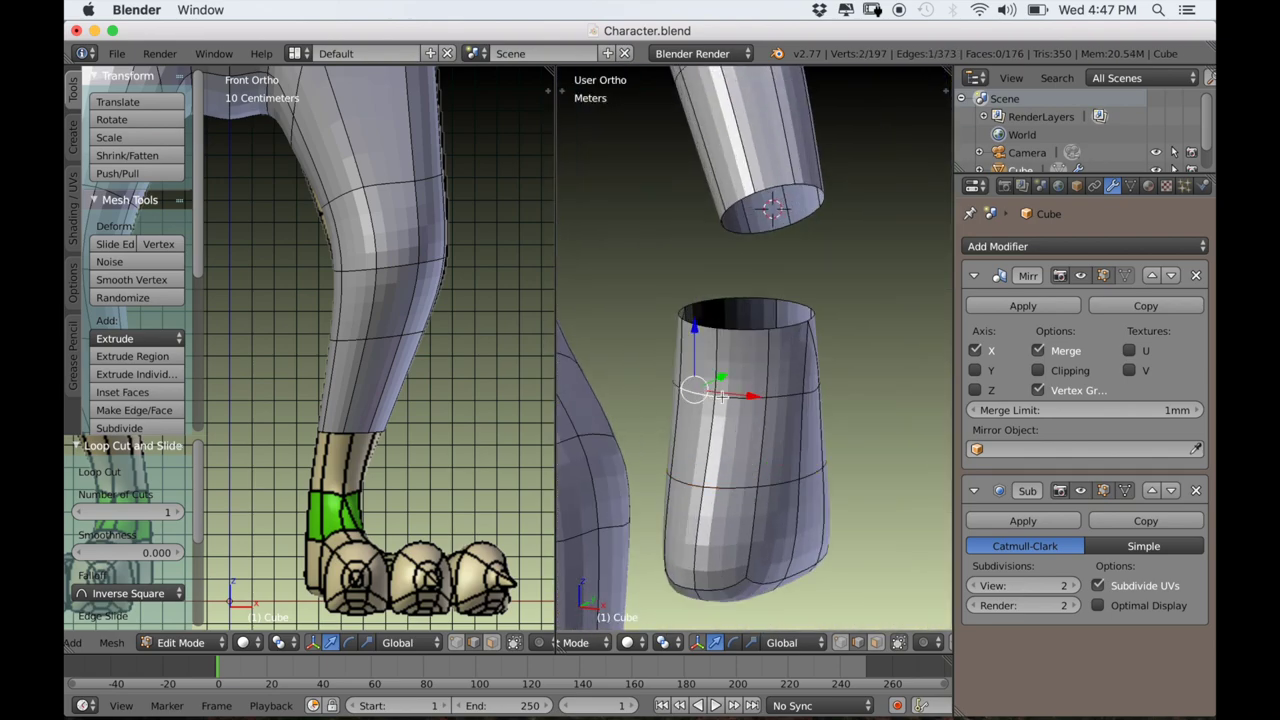
pyautogui.press('KP_3')
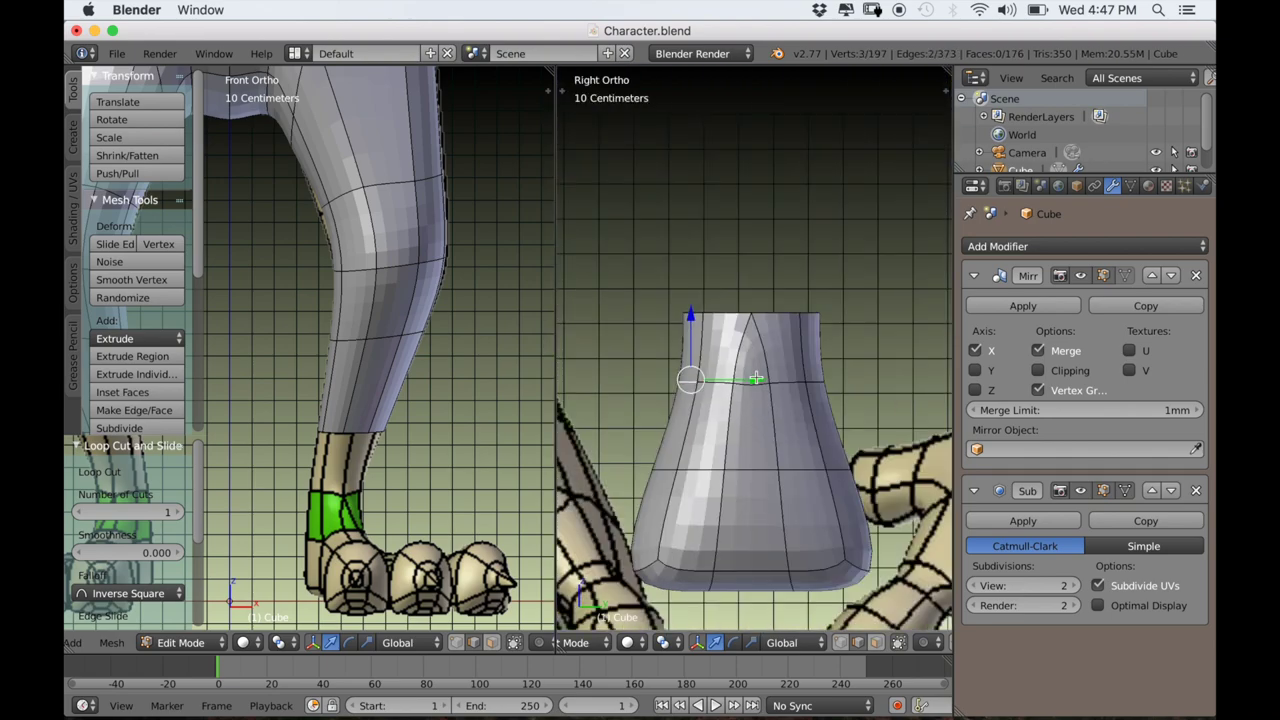
pyautogui.press('g')
pyautogui.press('y')
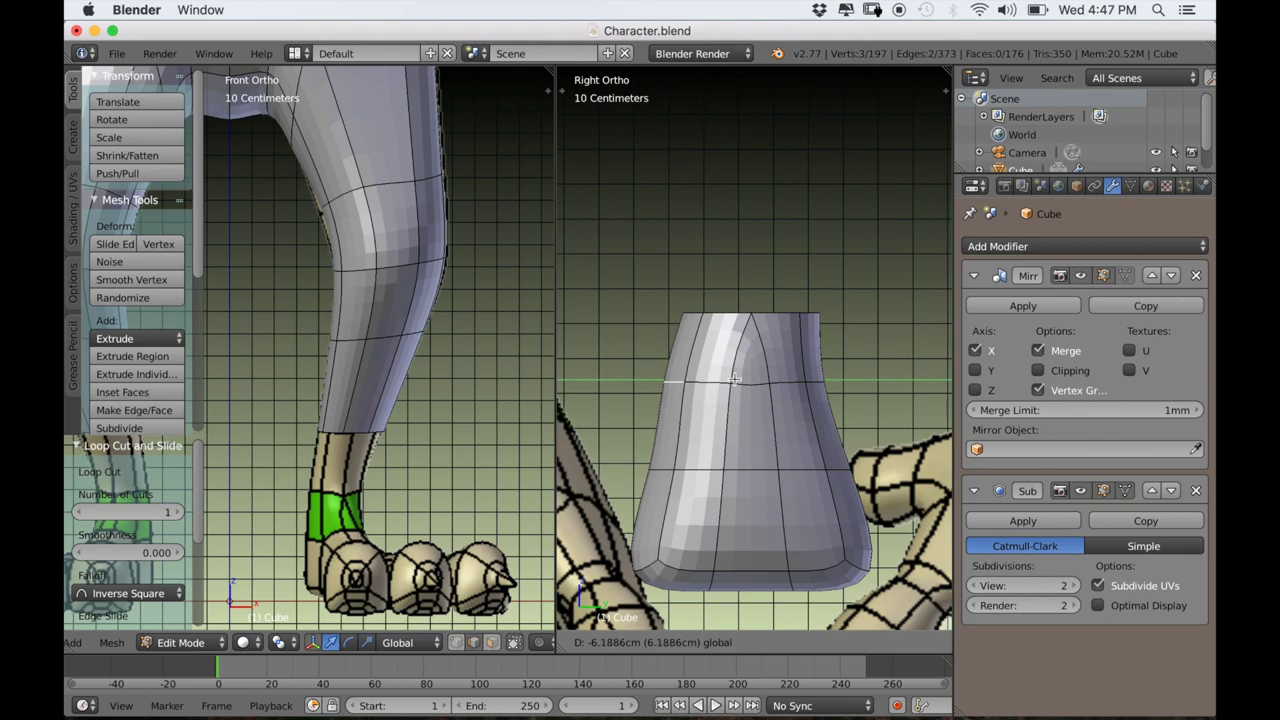
pyautogui.click(735, 378)
pyautogui.scroll(-2, 763, 403)
pyautogui.moveTo(763, 403)
pyautogui.mouseDown(button='middle')
pyautogui.moveTo(803, 467)
pyautogui.moveTo(751, 416)
pyautogui.mouseUp(button='middle')
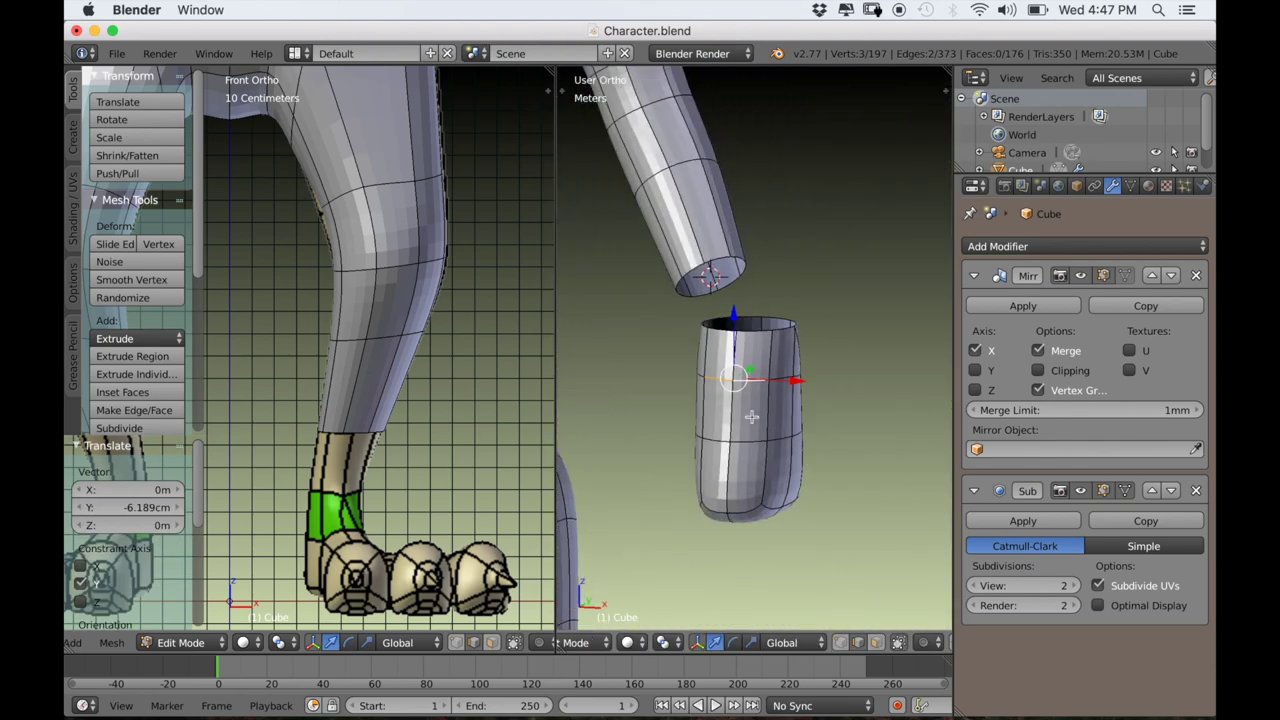
# Delete the two neighbouring faces on the palm's -Y side, between the upper and middle loops, to open a hole.
pyautogui.click(876, 642)
pyautogui.rightClick(743, 424)
pyautogui.keyDown('shift'); pyautogui.rightClick(751, 437); pyautogui.keyUp('shift')
pyautogui.press('x')
pyautogui.click(767, 470)
# Delete the two middle faces on the underside of the palm to open a hole for the middle finger.
pyautogui.scroll(-2, 789, 483)
pyautogui.moveTo(789, 483); pyautogui.dragTo(709, 456, button='middle')
pyautogui.scroll(3, 745, 498)
pyautogui.moveTo(751, 510); pyautogui.dragTo(753, 448, button='middle')
pyautogui.rightClick(743, 451)
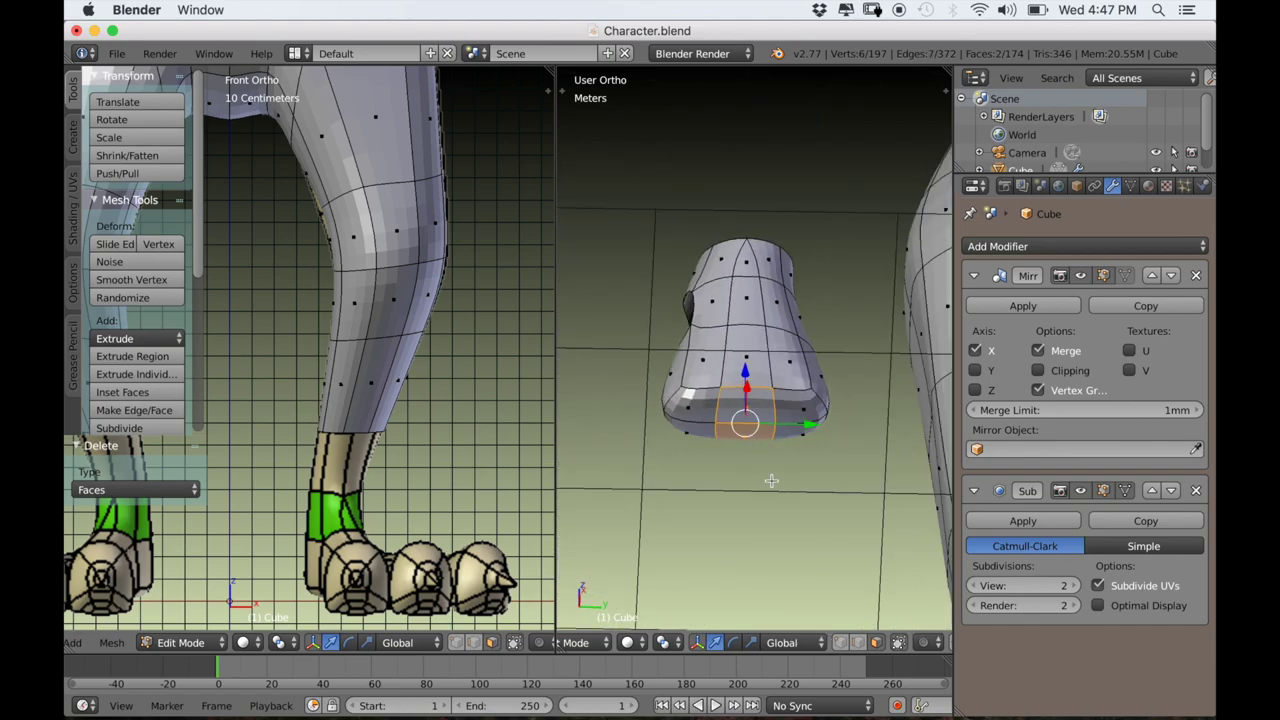
pyautogui.scroll(4, 771, 484)
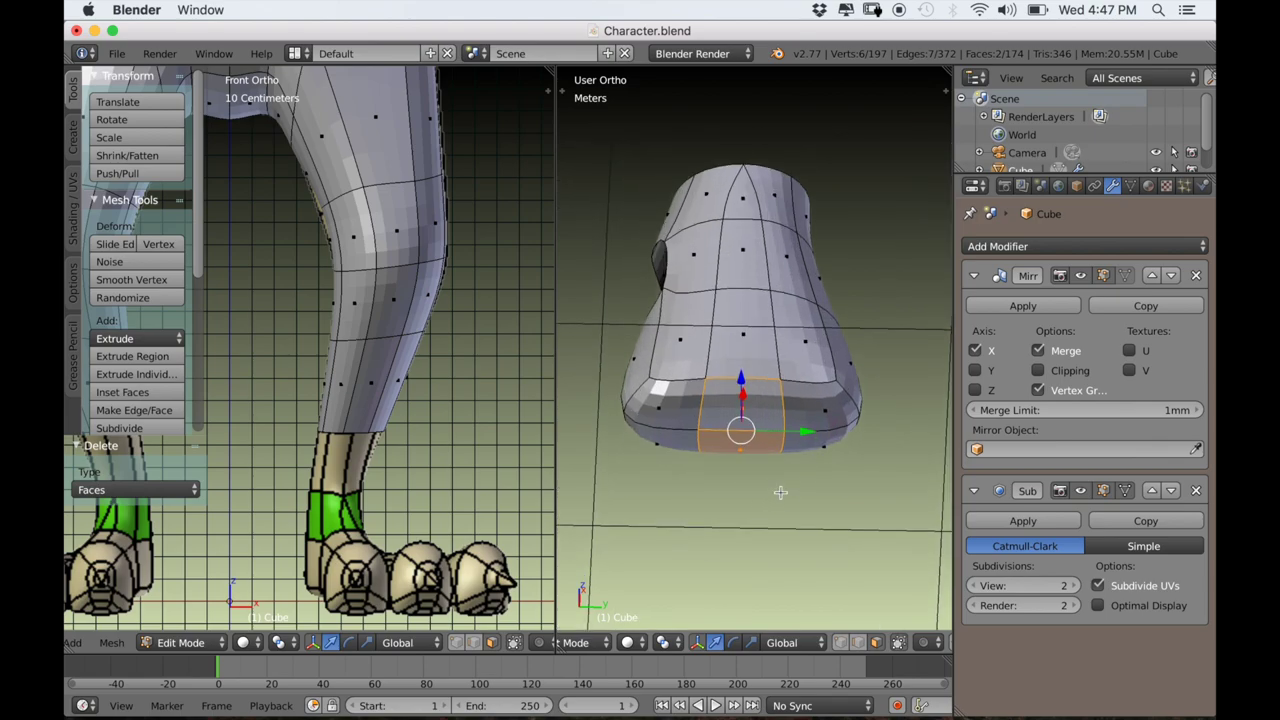
pyautogui.press('x')
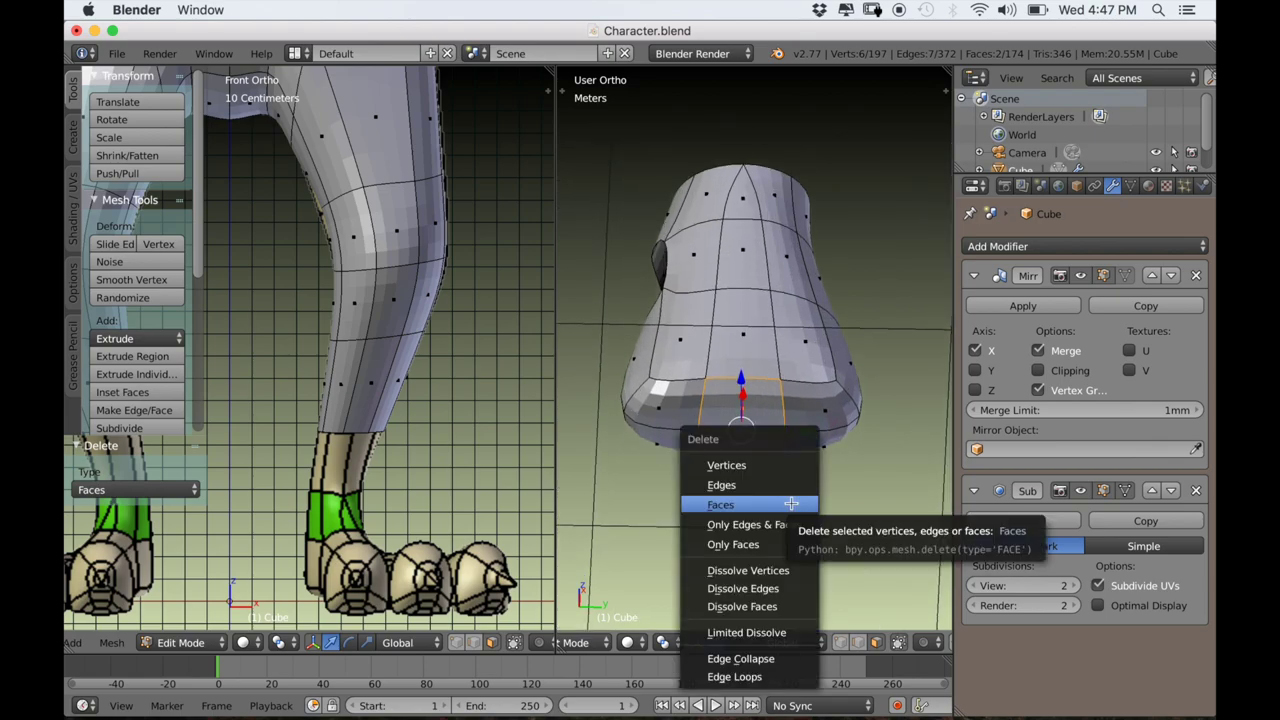
pyautogui.click(772, 508)
# Select the middle finger hole's boundary loop, reshape it into a circle with LoopTools, and scale it down.
pyautogui.click(858, 643)
pyautogui.moveTo(728, 466); pyautogui.dragTo(726, 434, button='middle')
pyautogui.keyDown('alt'); pyautogui.rightClick(699, 383); pyautogui.keyUp('alt')
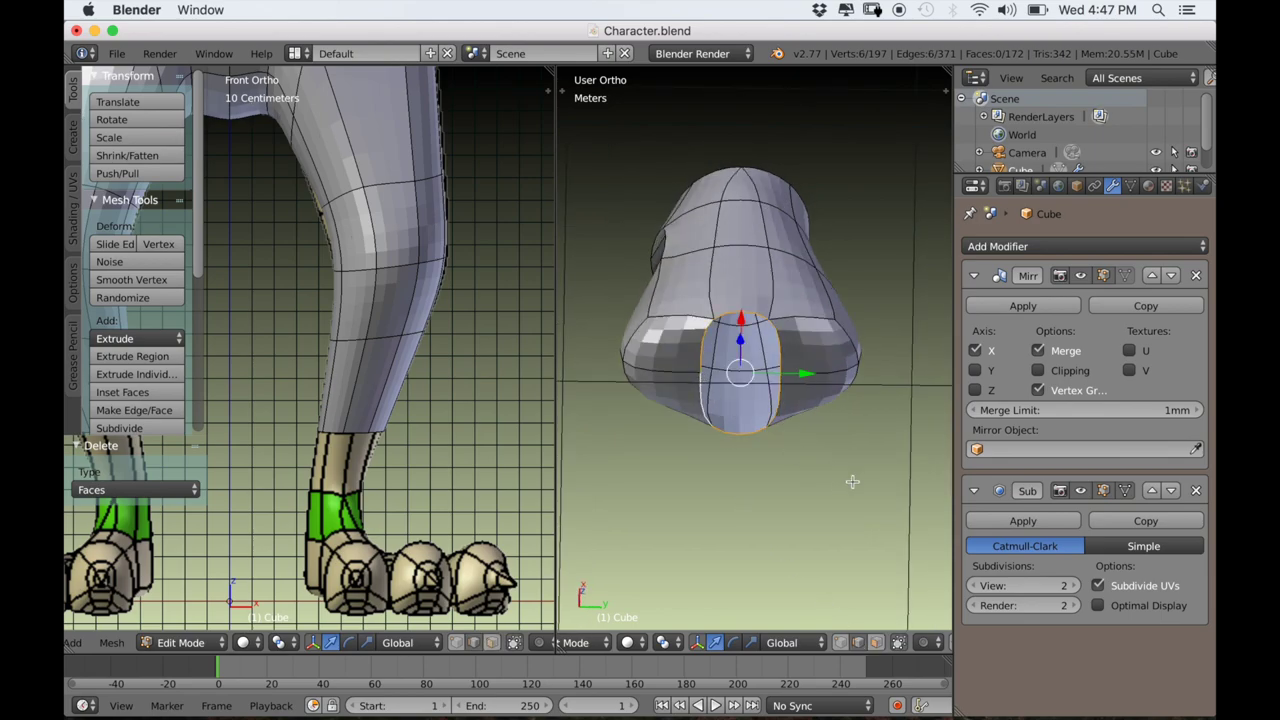
pyautogui.press('w')
pyautogui.moveTo(850, 206)
pyautogui.click(918, 227)
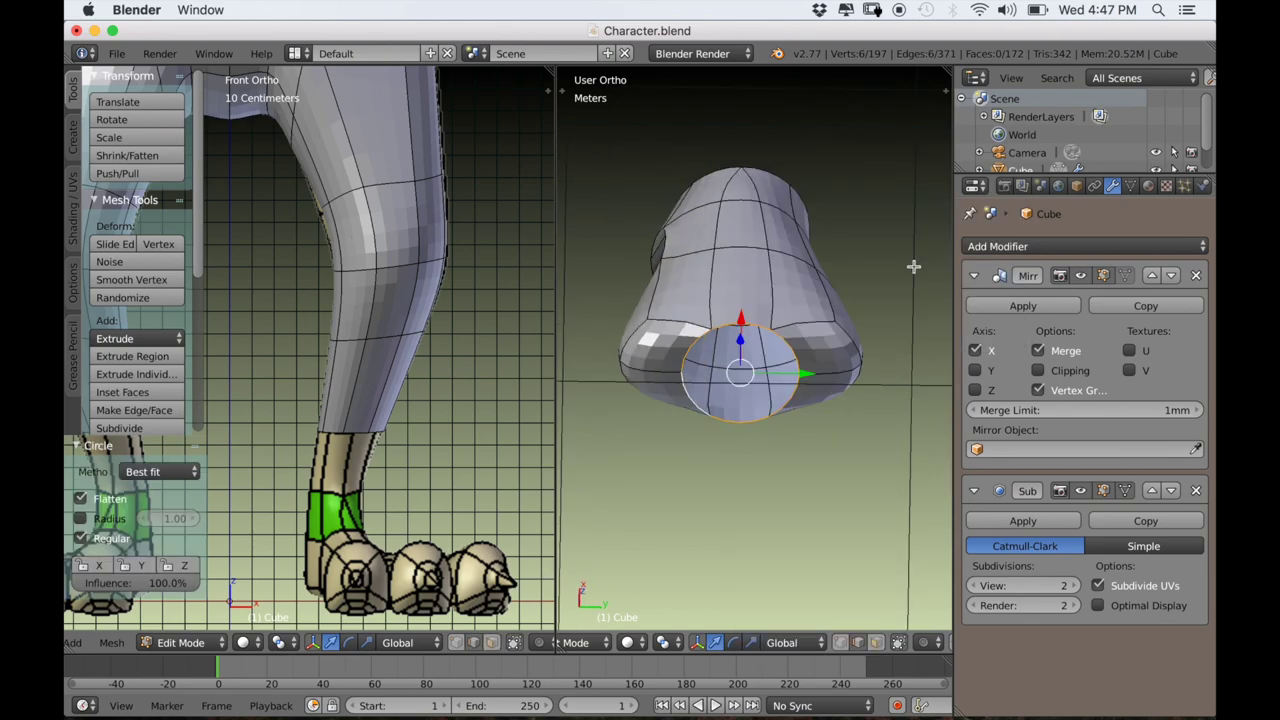
pyautogui.press('s')
pyautogui.click(854, 403)
# Extrude the circular edge loop about 13.666 cm straight down along Z, using the side view.
pyautogui.moveTo(854, 403); pyautogui.dragTo(860, 471, button='middle')
pyautogui.scroll(2, 860, 486)
pyautogui.press('KP_1')
pyautogui.press('KP_3')
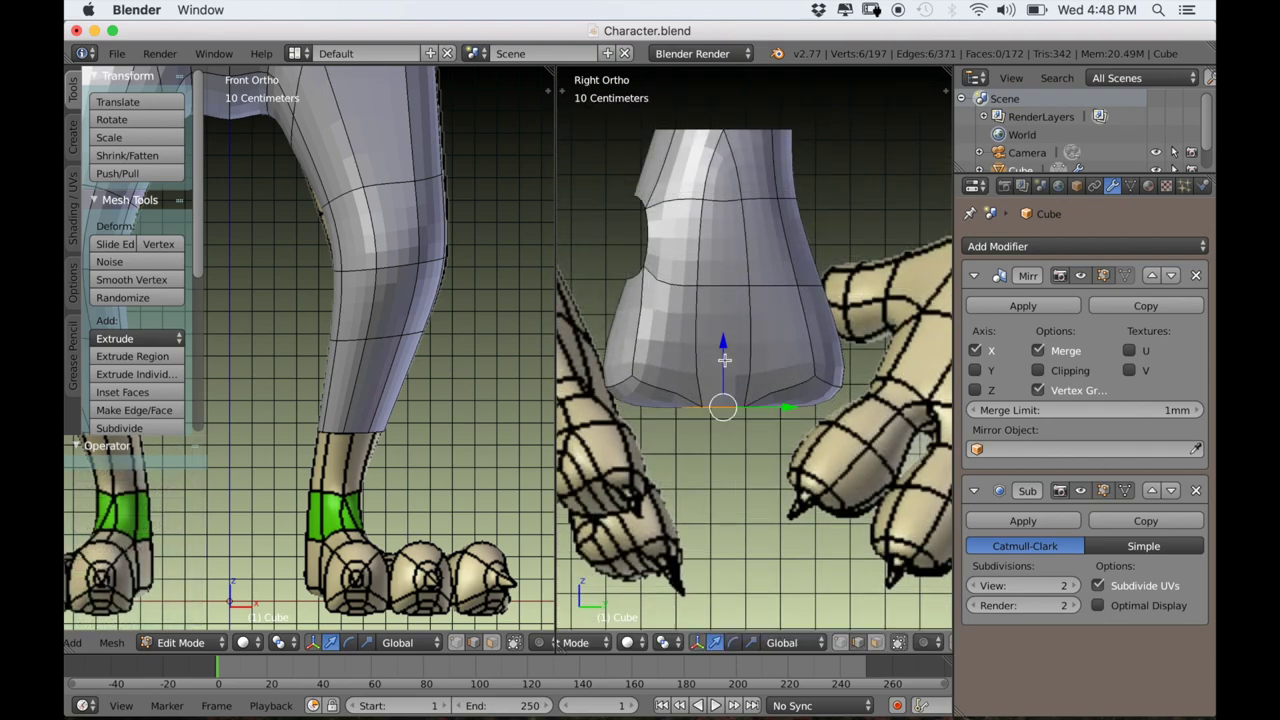
pyautogui.press('e')
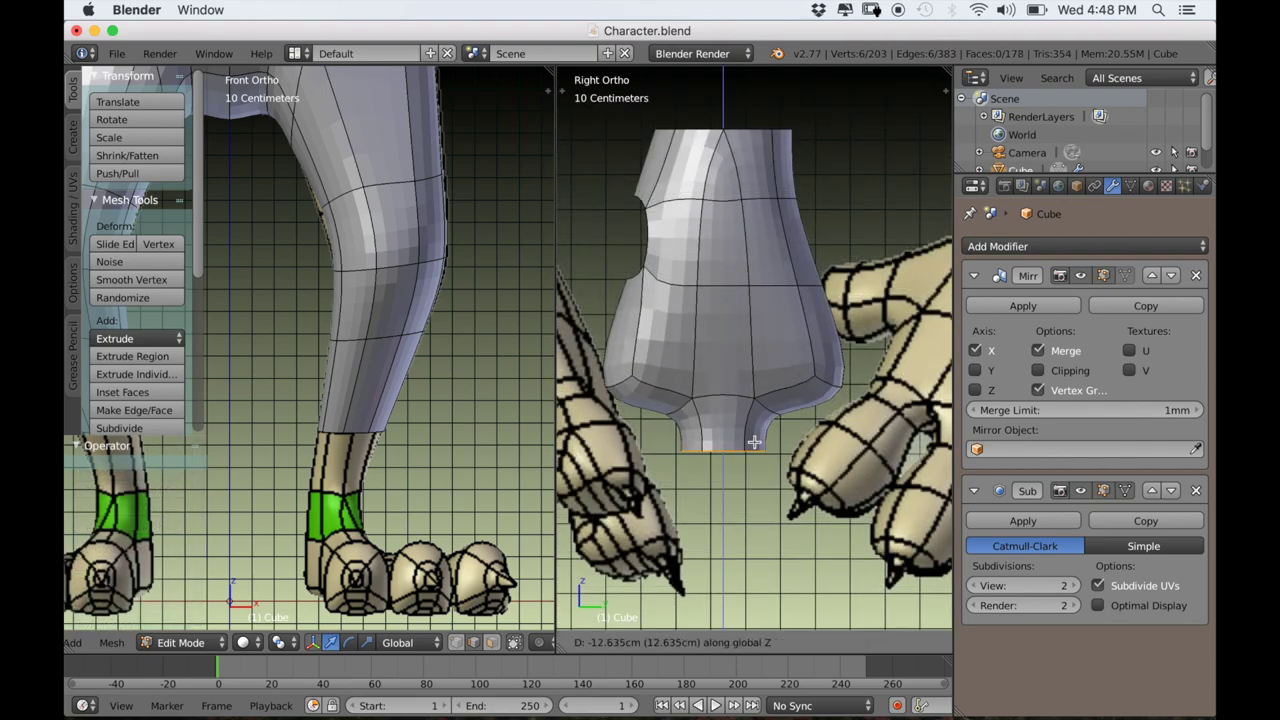
pyautogui.click(754, 444)
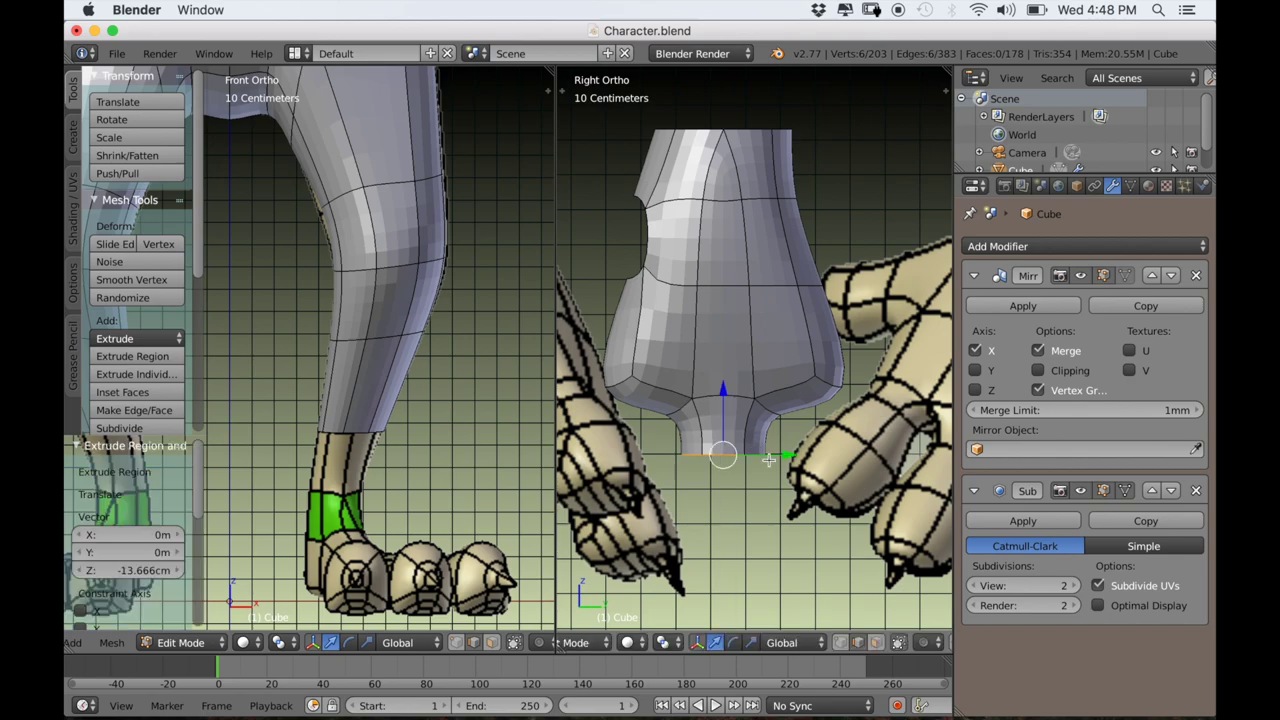
# Extrude the finger's end loop about 10.314 cm further down and scale it by about 1.149.
pyautogui.press('e')
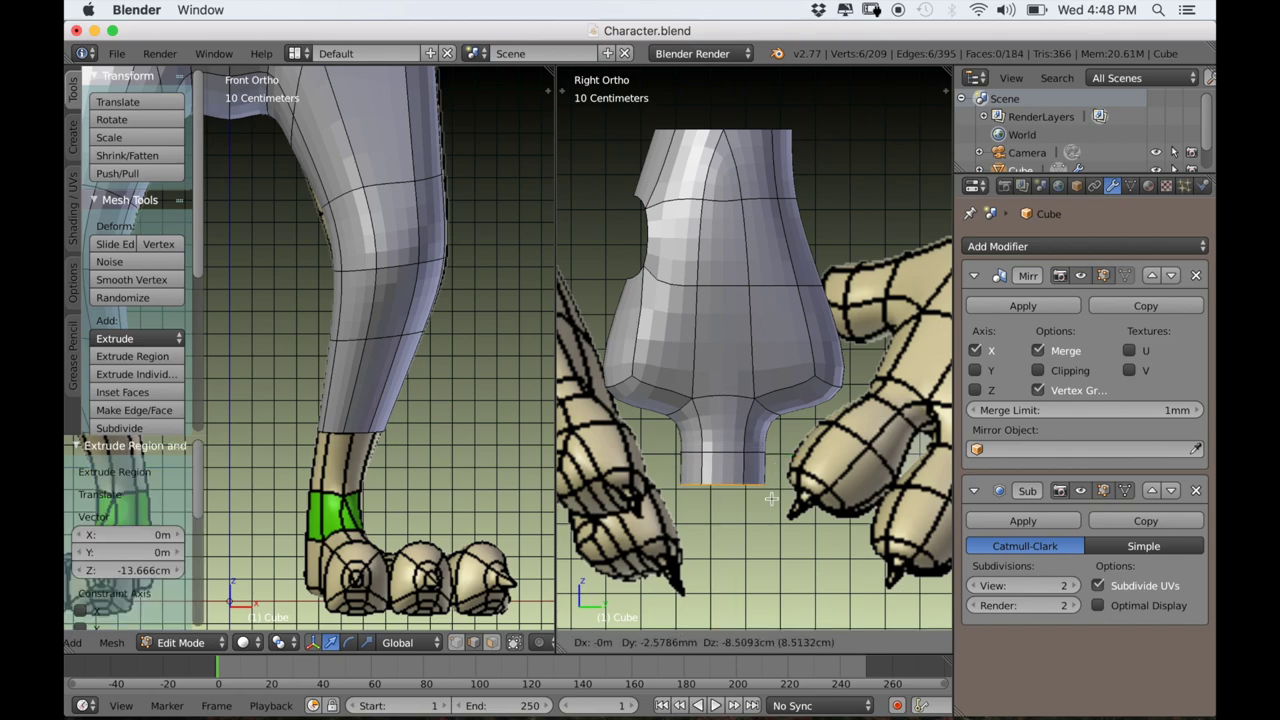
pyautogui.click(766, 504)
pyautogui.press('s')
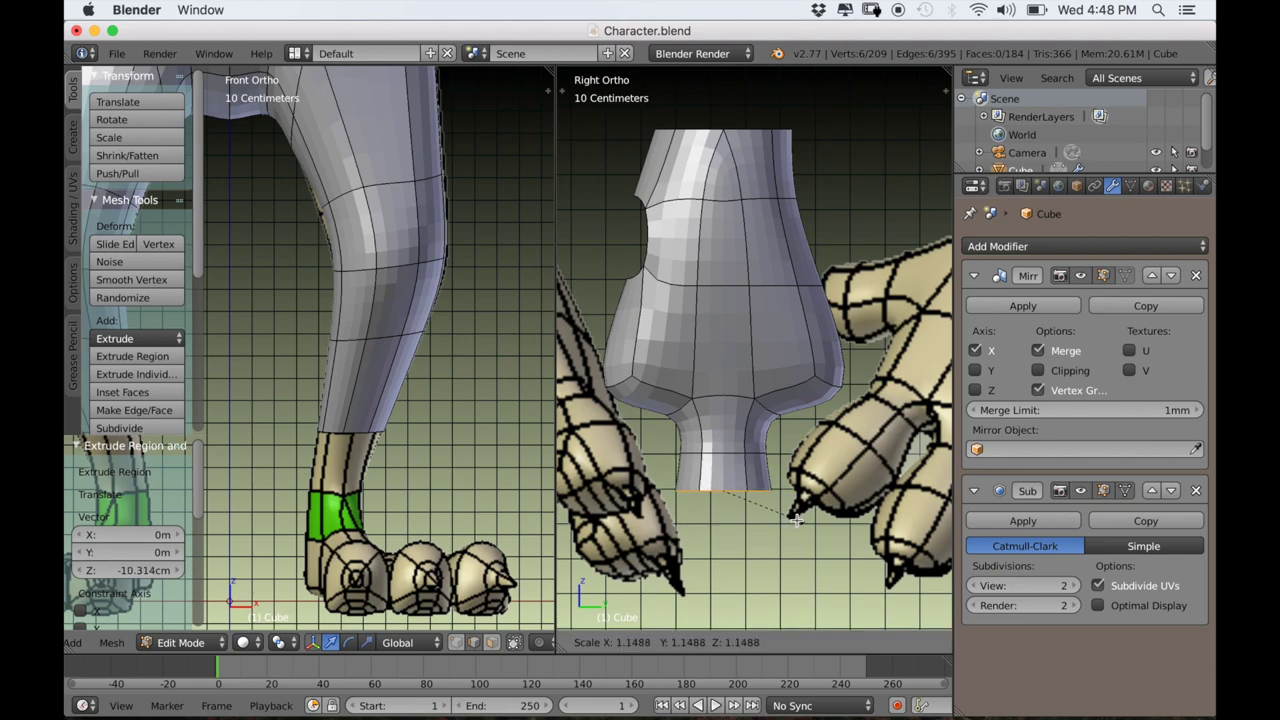
pyautogui.click(797, 519)
# Extrude the finger's end loop another 9.541 cm downward and scale it down to taper the fingertip.
pyautogui.press('e')
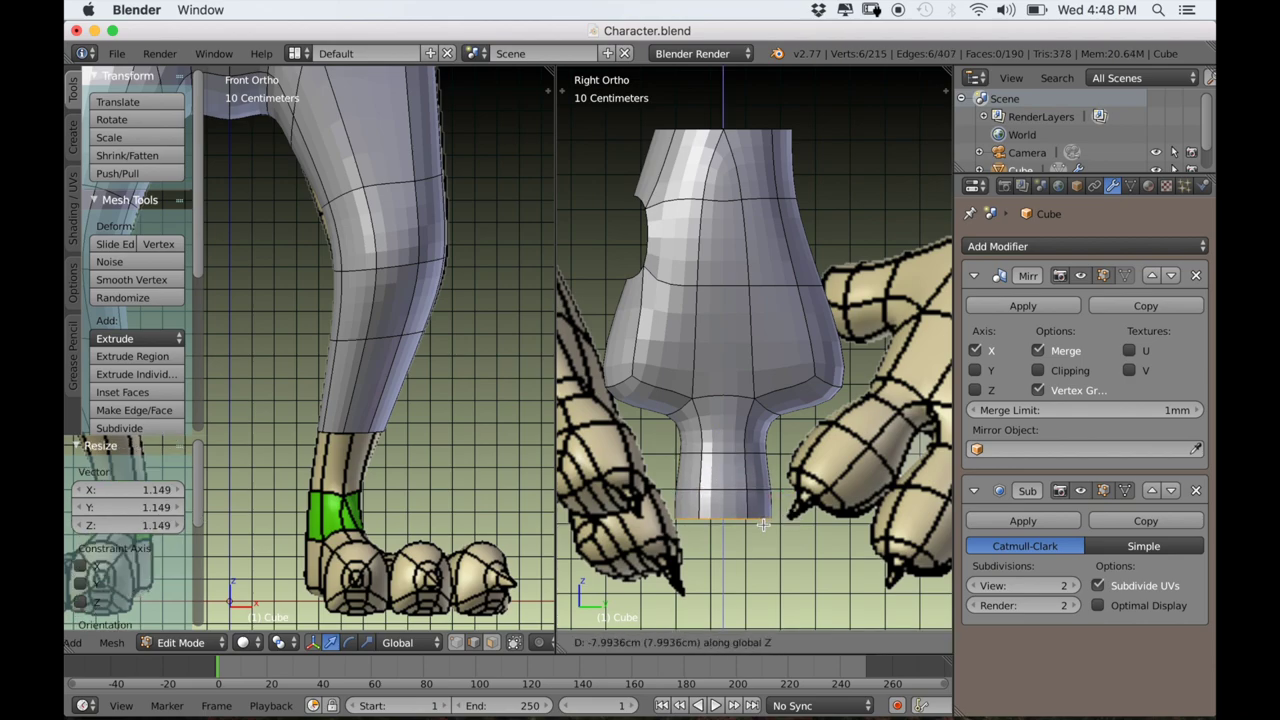
pyautogui.click(762, 530)
pyautogui.press('s')
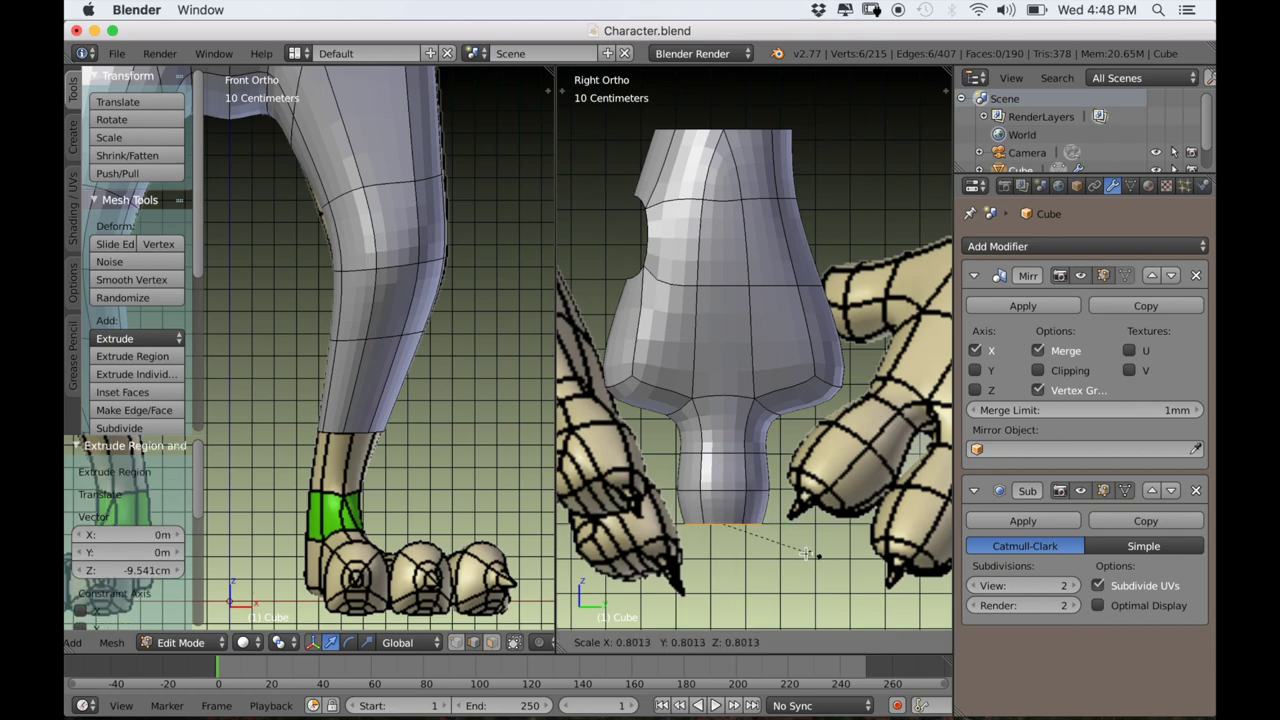
pyautogui.click(776, 555)
# Fill the fingertip opening with a face and connect its two opposite Y-side vertices to split it in half.
pyautogui.press('f')
pyautogui.scroll(-1, 728, 560)
pyautogui.moveTo(728, 560); pyautogui.dragTo(726, 484, button='middle')
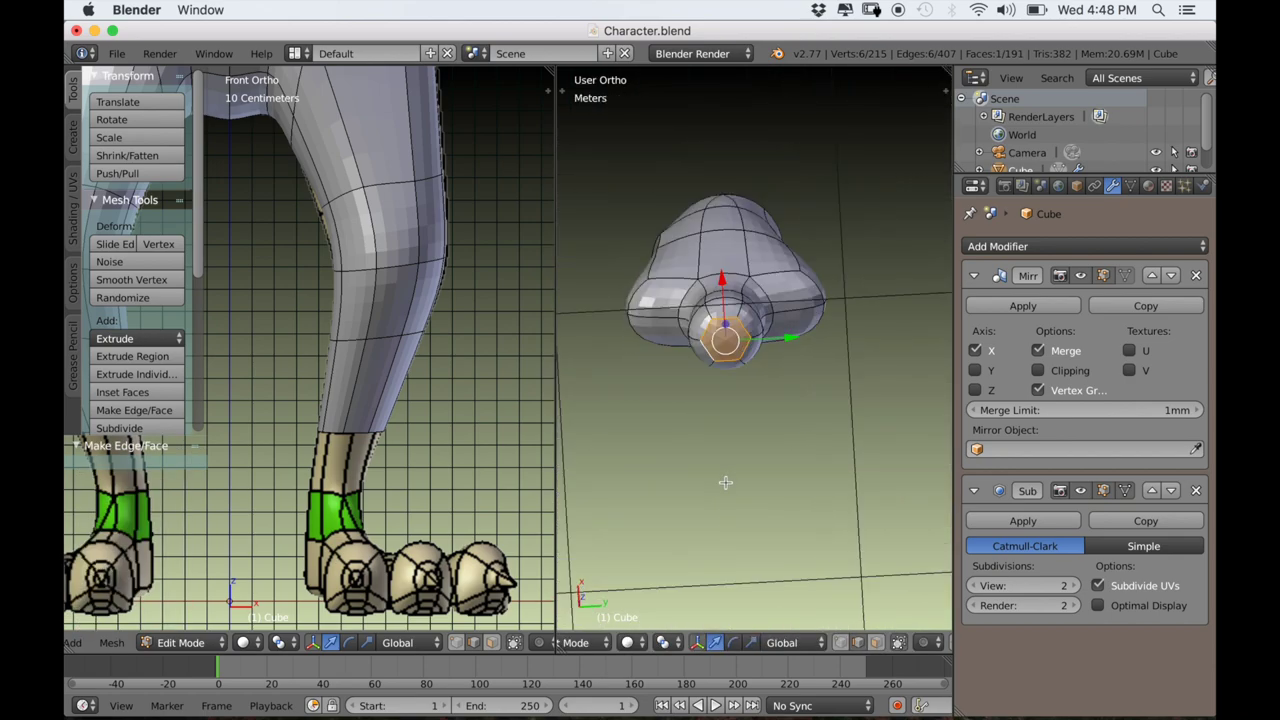
pyautogui.scroll(2, 727, 487)
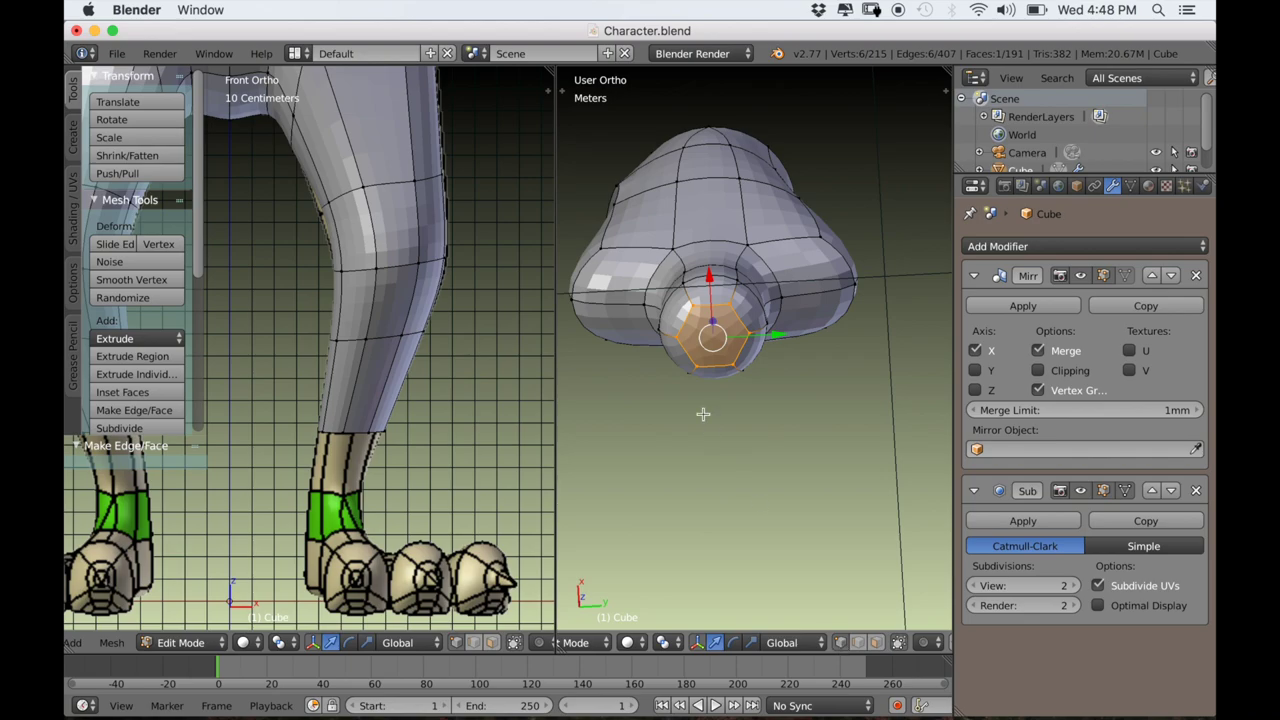
pyautogui.rightClick(683, 344)
pyautogui.keyDown('shift'); pyautogui.rightClick(741, 347); pyautogui.keyUp('shift')
pyautogui.scroll(2, 750, 380)
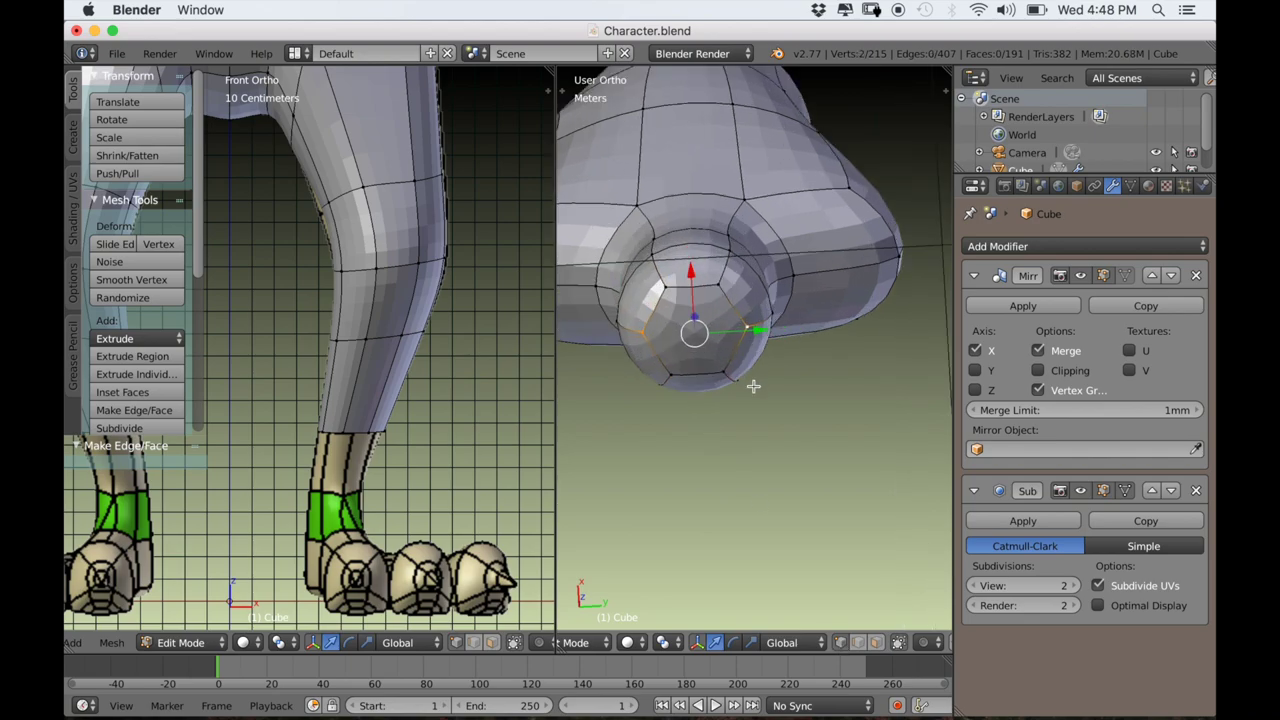
pyautogui.press('j')
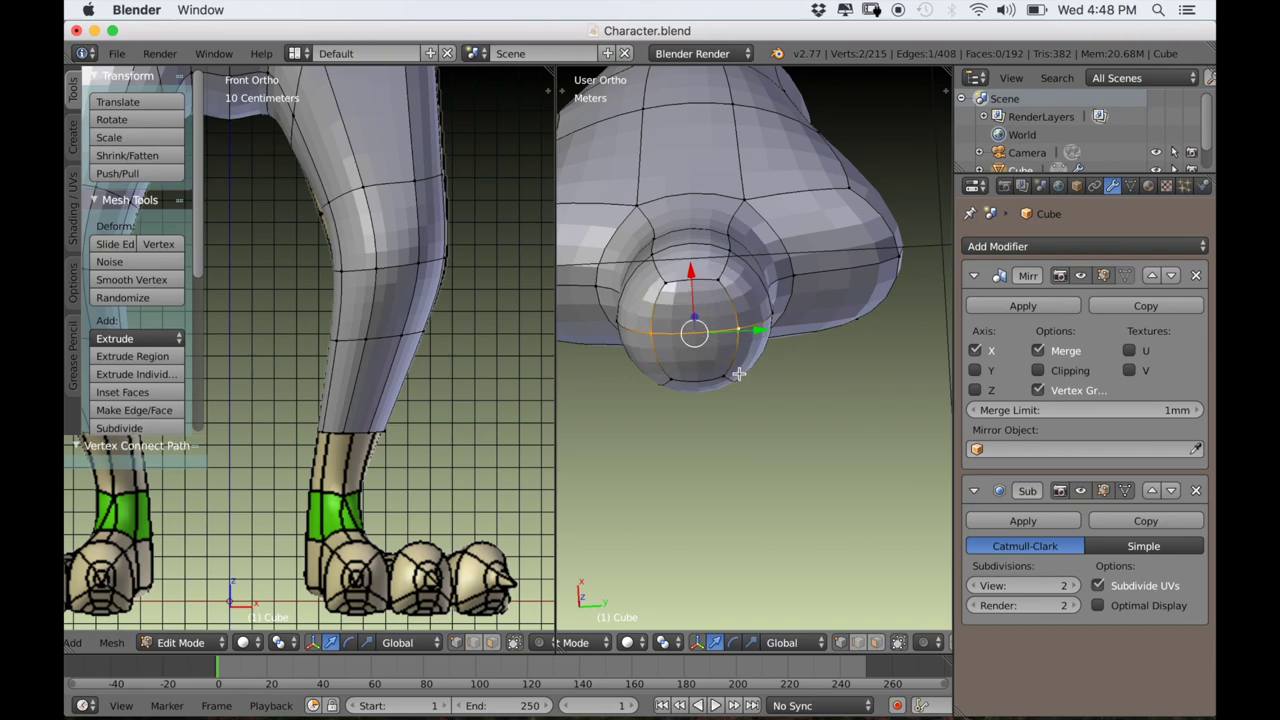
# Select the +X half of the fingertip's end cap and inset it to form the claw base.
pyautogui.moveTo(755, 347); pyautogui.dragTo(828, 397, button='middle')
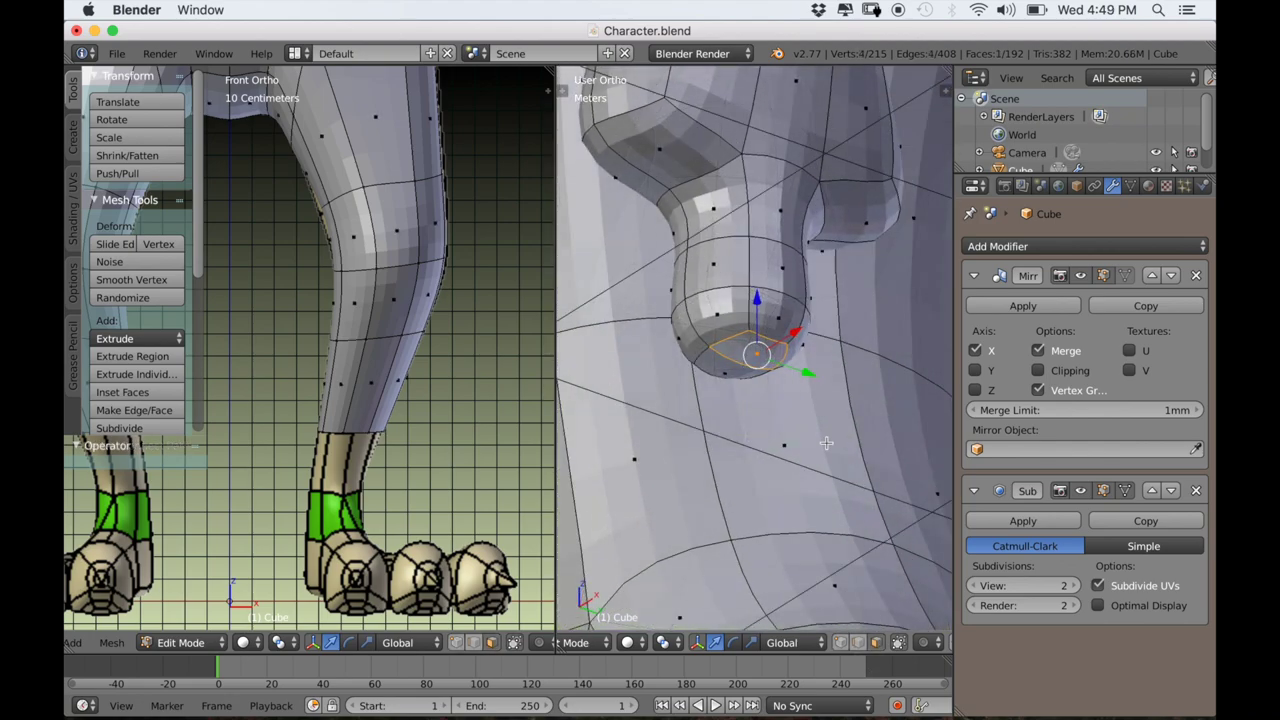
pyautogui.moveTo(826, 443); pyautogui.dragTo(835, 499, button='middle')
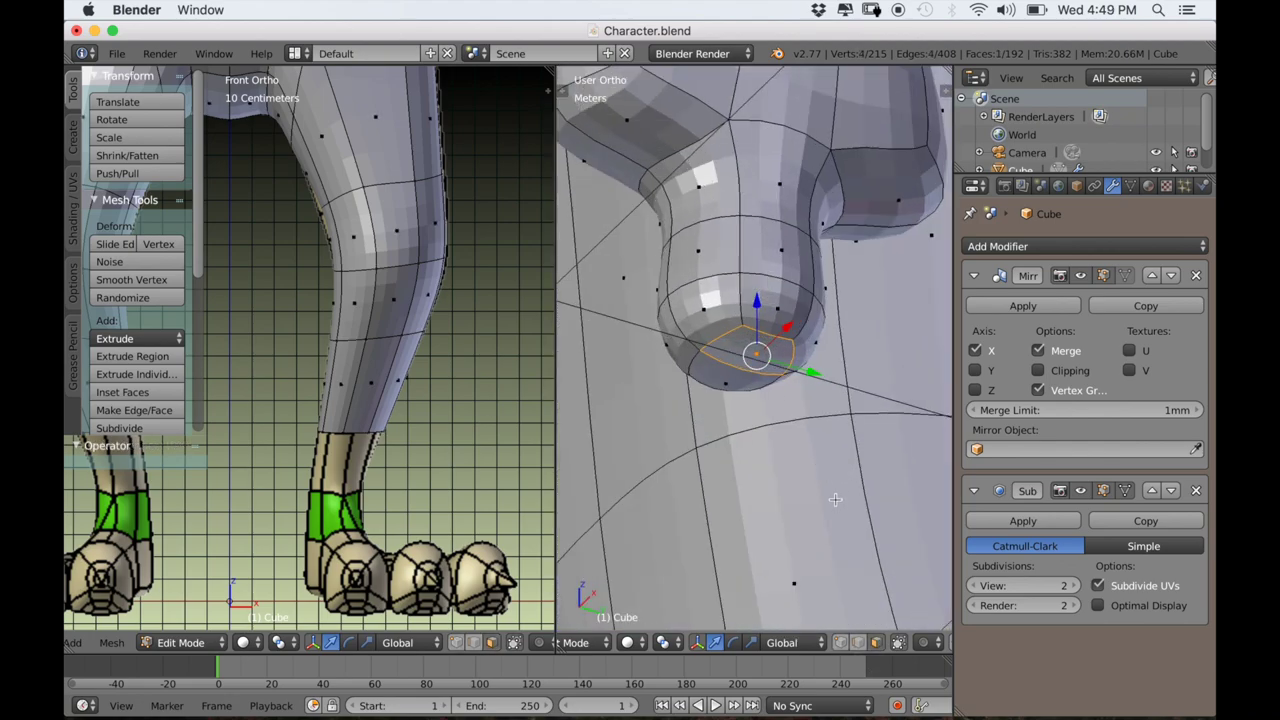
pyautogui.press('i')
pyautogui.click(837, 501)
pyautogui.moveTo(837, 501); pyautogui.dragTo(787, 365, button='middle')
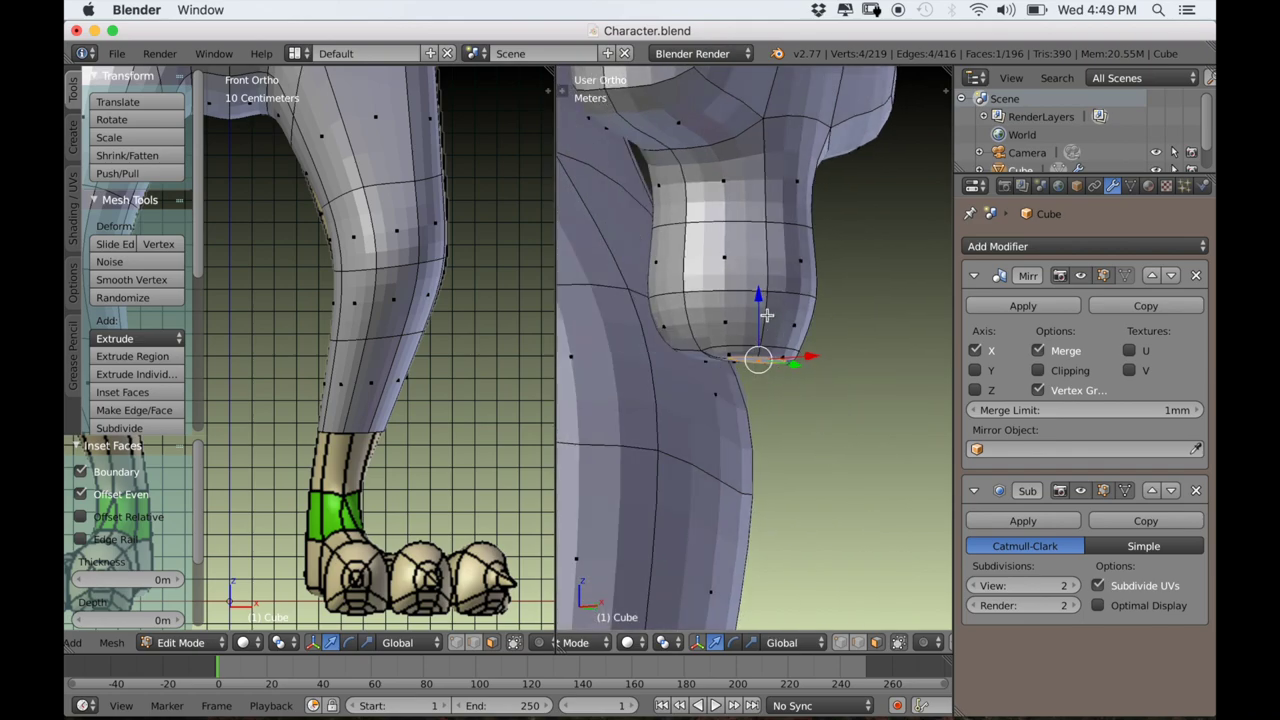
# Extrude the inset face about 16.062 cm outward and scale its end by about 0.169 into a claw tip.
pyautogui.press('e')
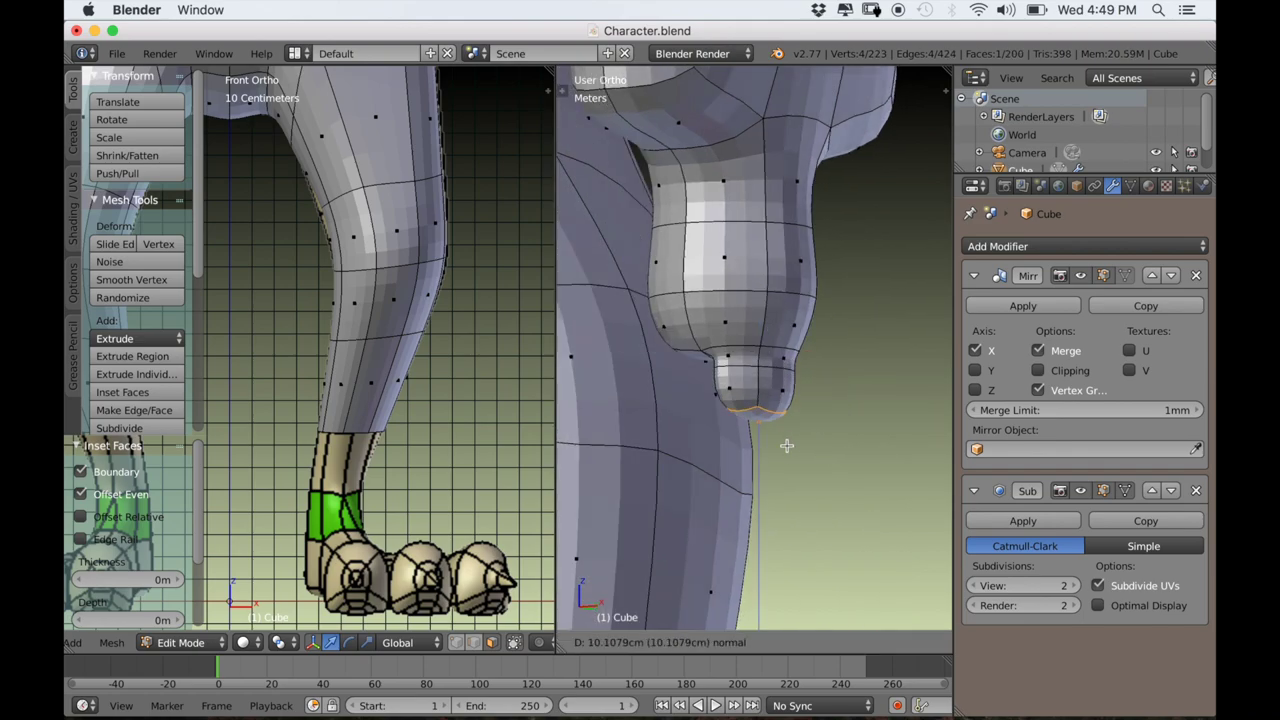
pyautogui.click(788, 478)
pyautogui.moveTo(788, 478); pyautogui.dragTo(851, 511, button='middle')
pyautogui.press('s')
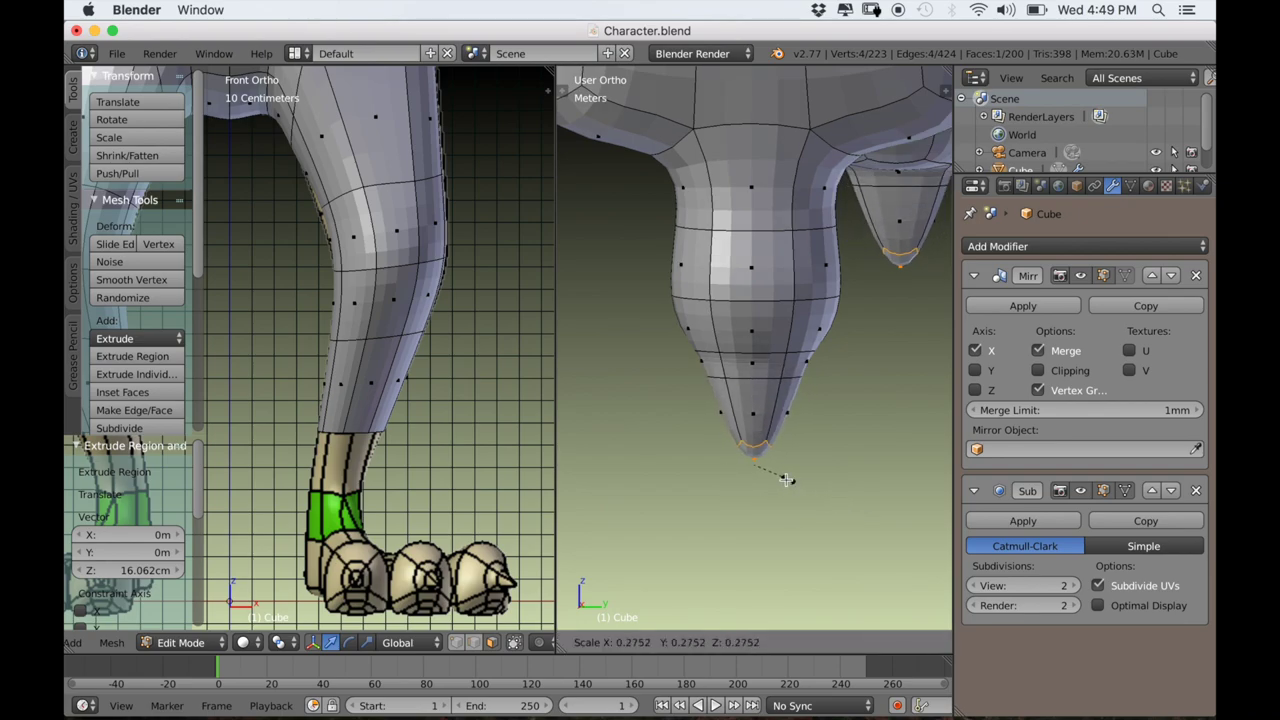
pyautogui.click(776, 473)
# Select the edge loop at the claw's base and scale it by about 0.589.
pyautogui.click(858, 642)
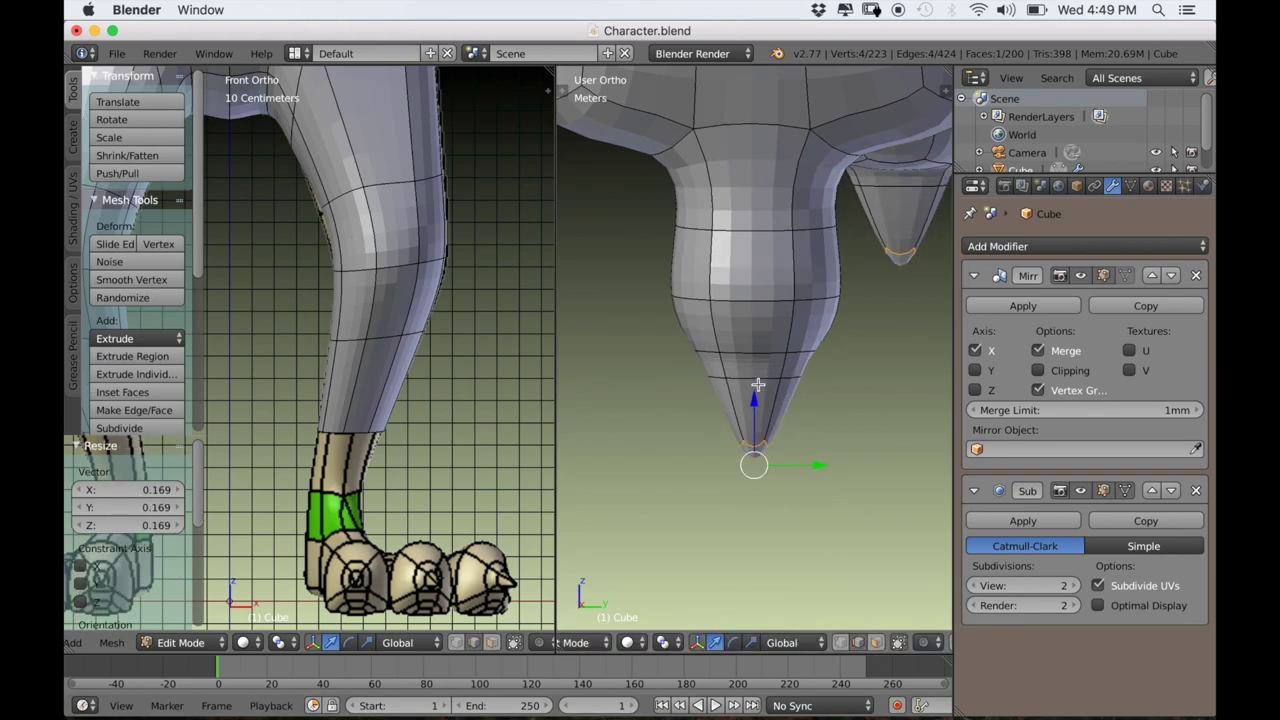
pyautogui.press('s')
pyautogui.click(814, 402)
pyautogui.moveTo(814, 402); pyautogui.dragTo(903, 413, button='middle')
pyautogui.scroll(4, 885, 440)
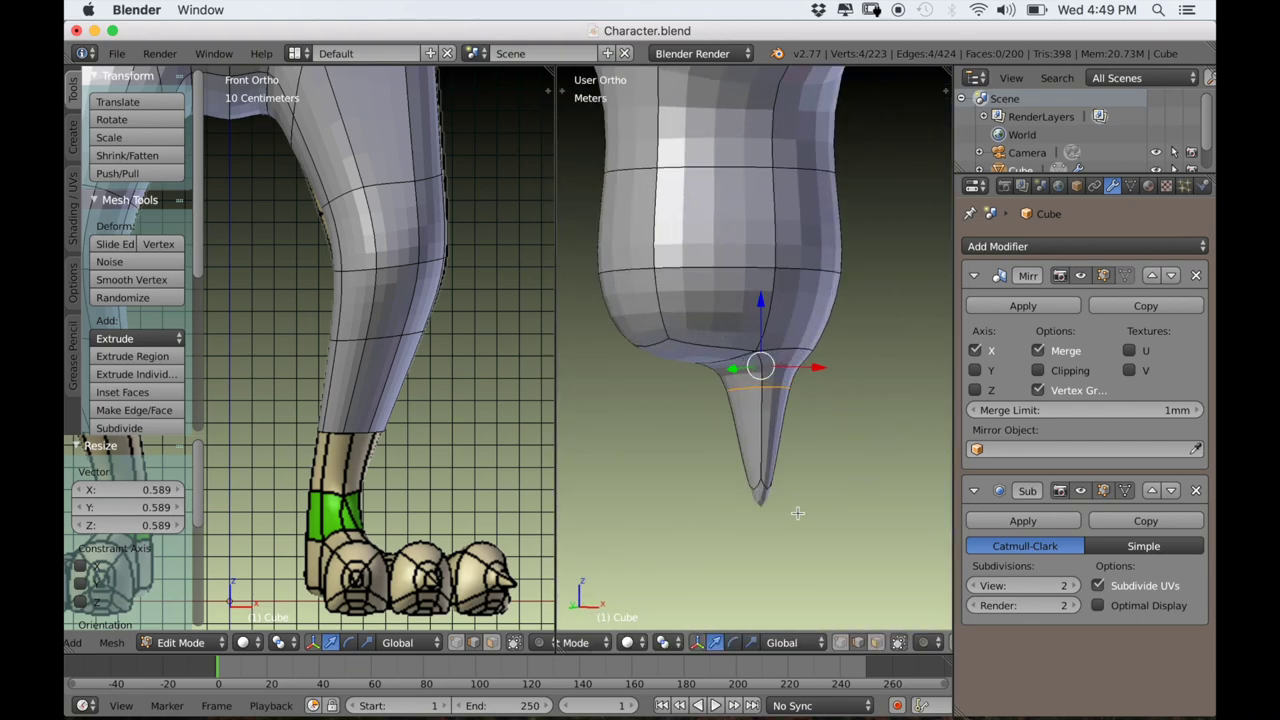
# Select the claw's tip face and move it about -1.241 cm along X.
pyautogui.click(875, 642)
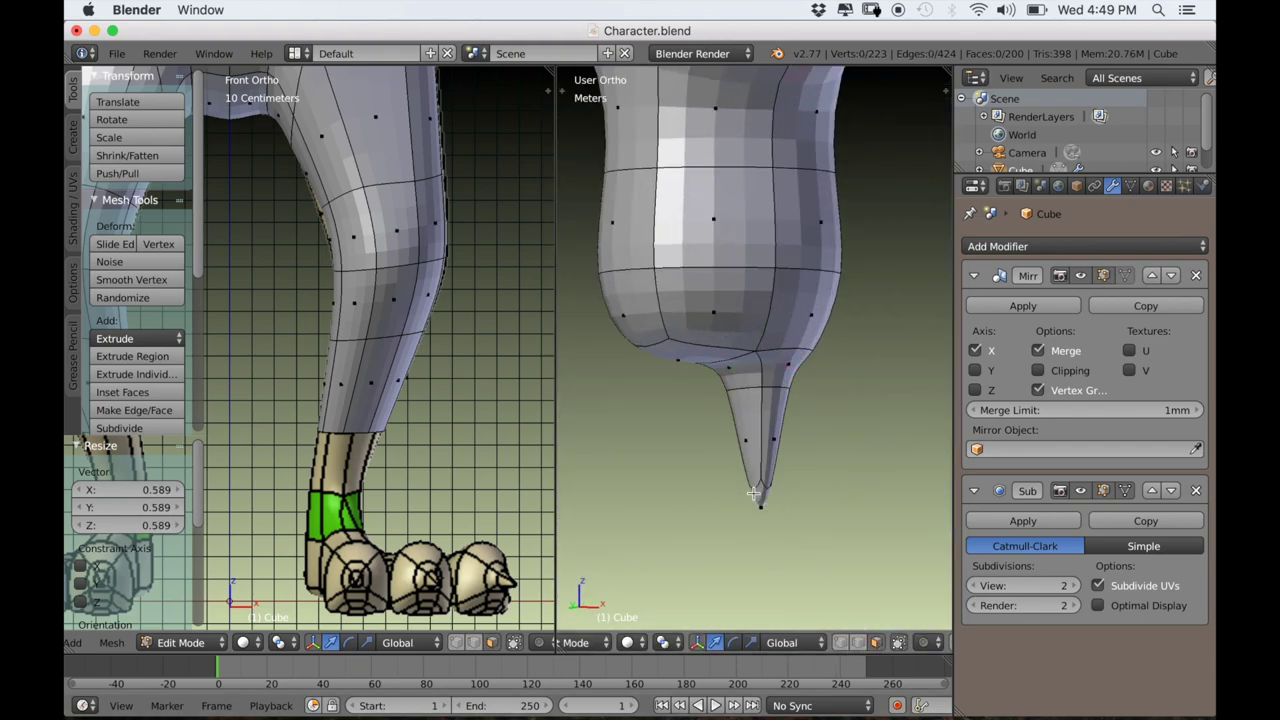
pyautogui.moveTo(823, 518); pyautogui.dragTo(815, 522)
pyautogui.moveTo(815, 522); pyautogui.dragTo(702, 512, button='middle')
pyautogui.scroll(-4, 819, 544)
pyautogui.press('g')
pyautogui.press('x')
pyautogui.moveTo(706, 470); pyautogui.dragTo(713, 476)
pyautogui.scroll(-2, 718, 480)
pyautogui.moveTo(720, 480); pyautogui.dragTo(925, 484, button='middle')
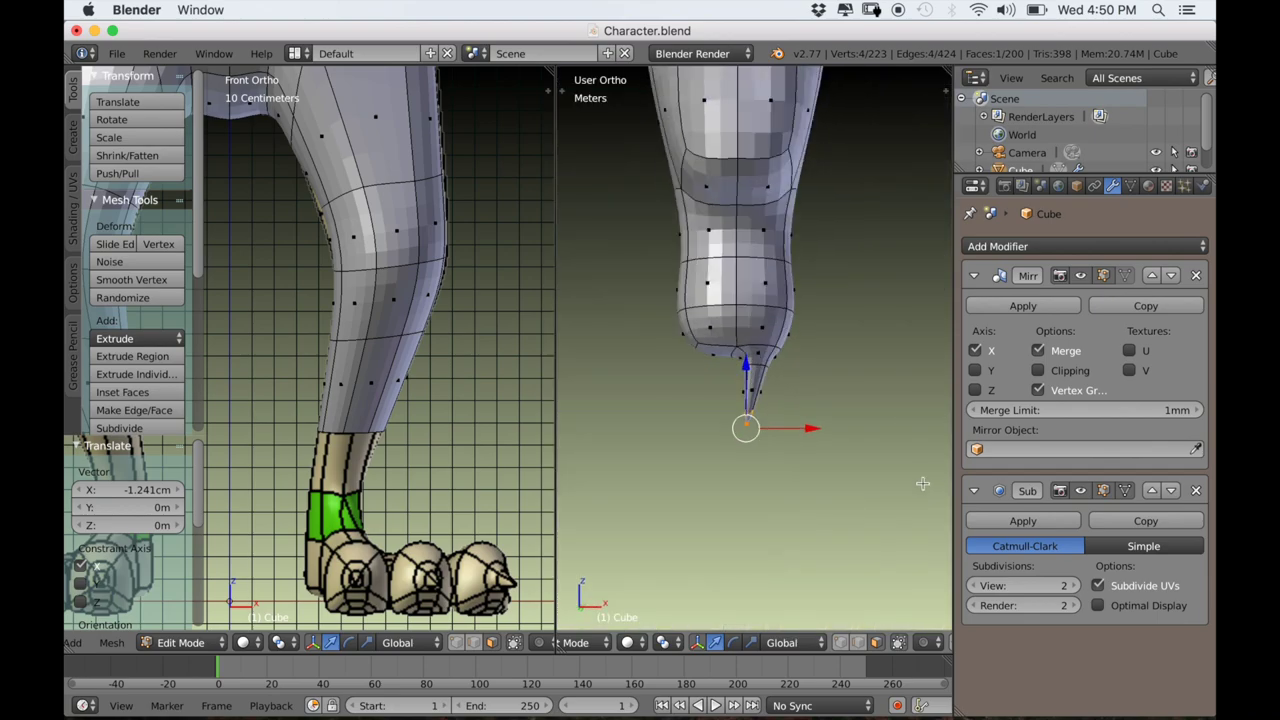
# Scale the claw's tip face by about 0.673 and raise it about 1.162 cm along Z.
pyautogui.scroll(-5, 880, 494)
pyautogui.scroll(5, 821, 506)
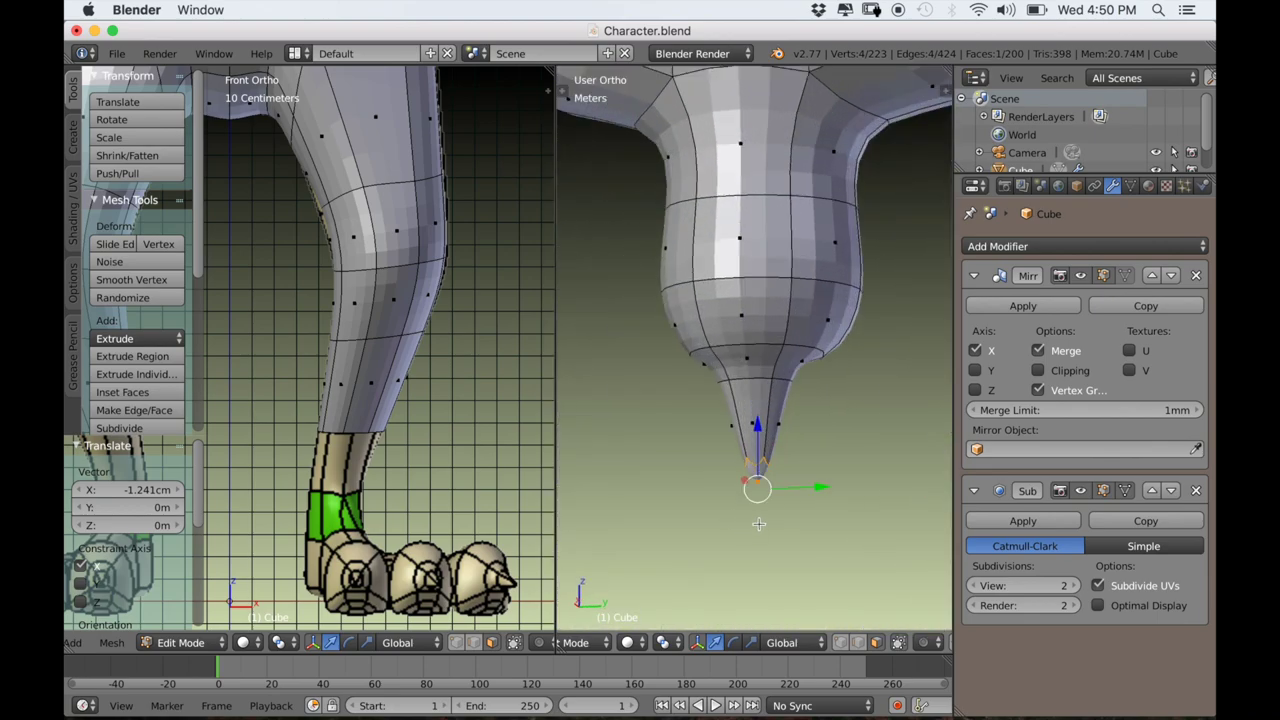
pyautogui.press('s')
pyautogui.click(765, 459)
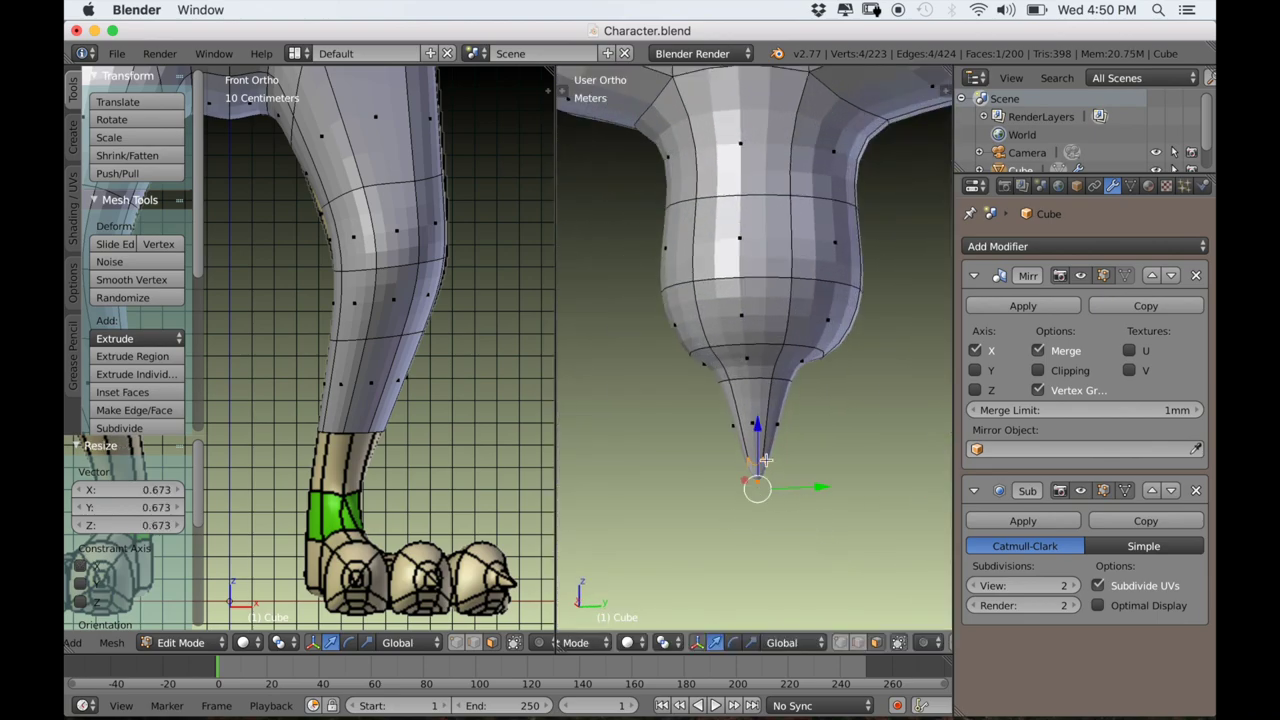
pyautogui.press('g')
pyautogui.press('z')
pyautogui.click(758, 415)
# Delete the two bottom faces at the palm's -Y end, beside the finished middle finger, and show the side view.
pyautogui.scroll(-4, 770, 470)
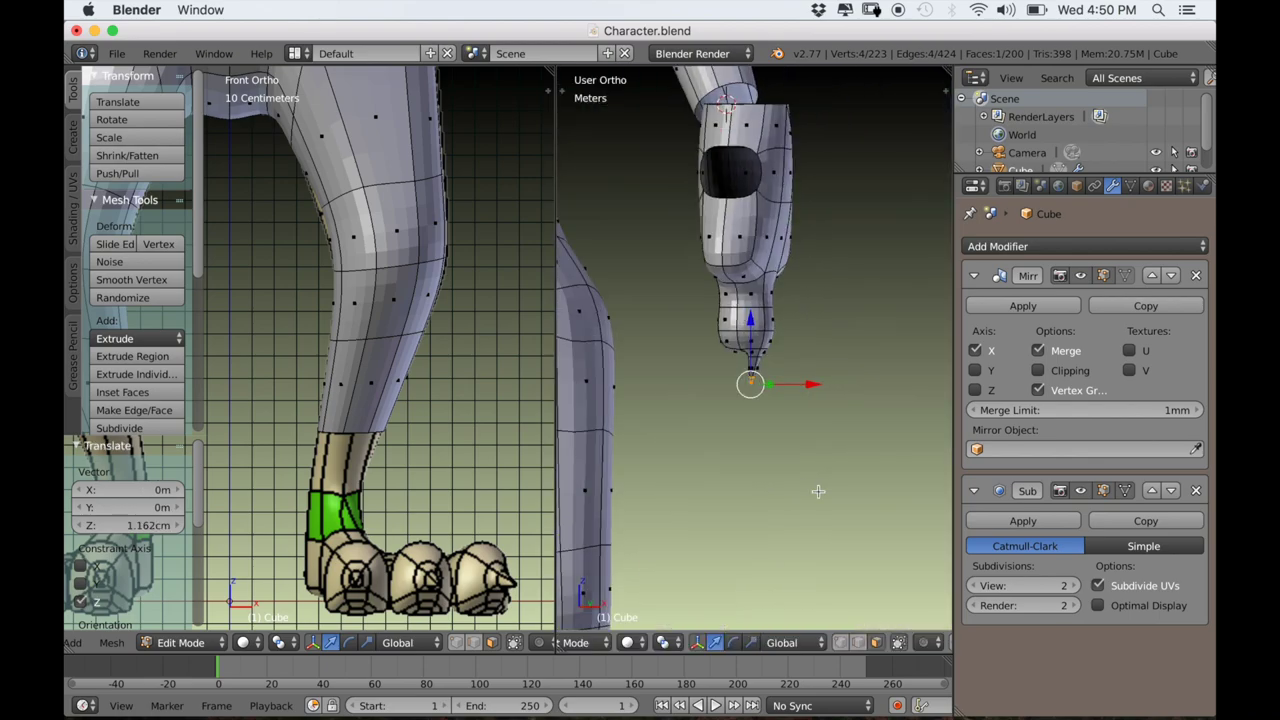
pyautogui.moveTo(784, 494); pyautogui.dragTo(789, 437, button='middle')
pyautogui.scroll(4, 757, 504)
pyautogui.scroll(-3, 812, 500)
pyautogui.scroll(4, 855, 516)
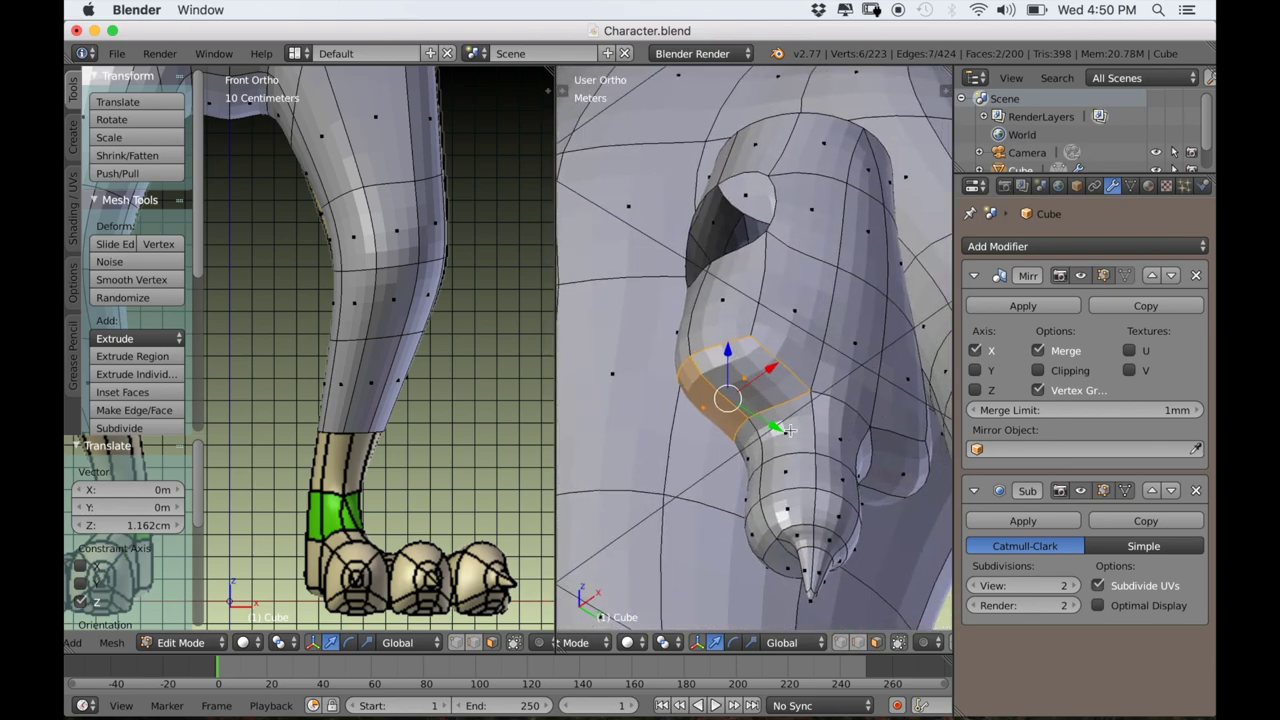
pyautogui.press('x')
pyautogui.click(766, 423)
pyautogui.scroll(-2, 776, 458)
pyautogui.moveTo(776, 458); pyautogui.dragTo(797, 519, button='middle')
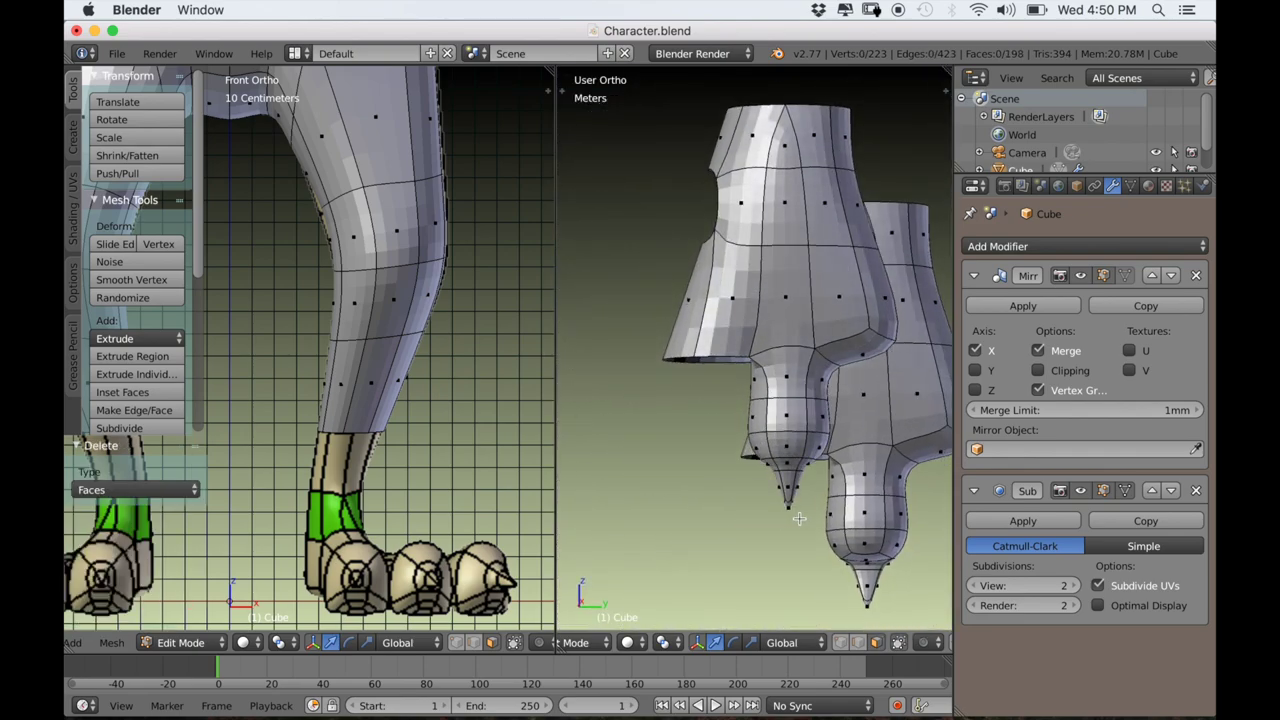
pyautogui.press('KP_3')
pyautogui.press('a')
pyautogui.press('a')
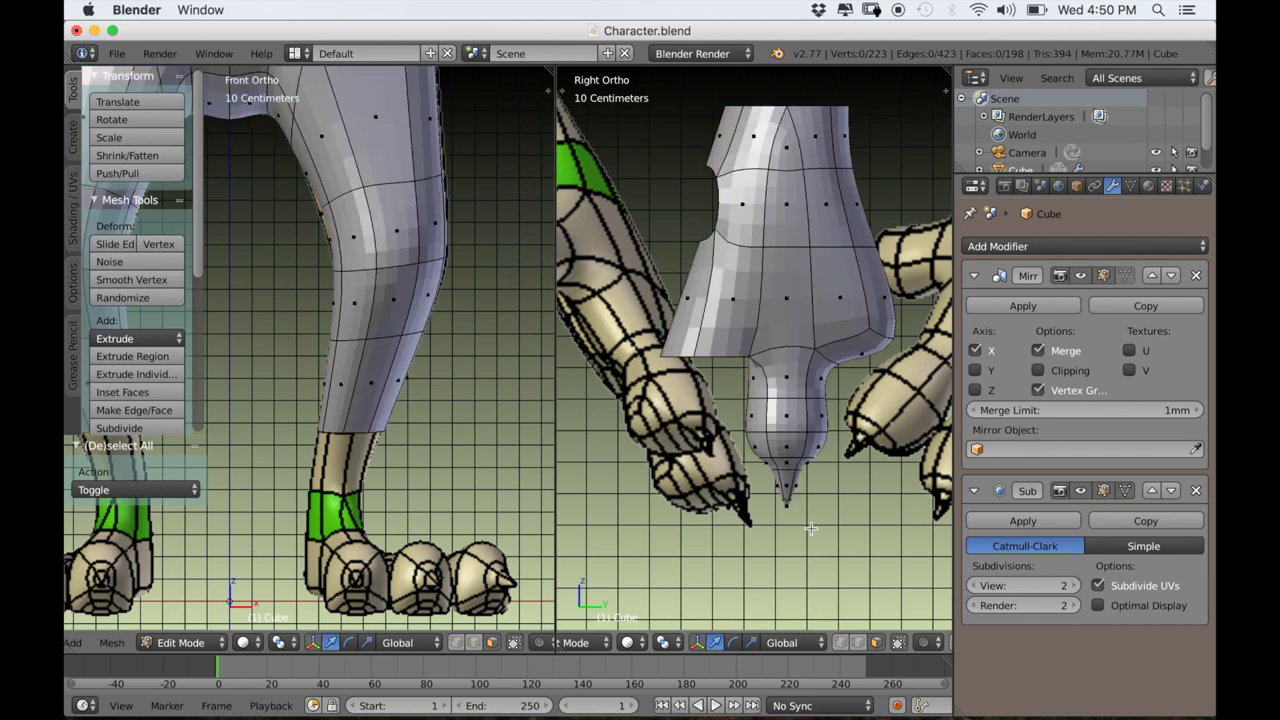
# Duplicate the middle finger's lower section with its claw, offsetting the copy about -28.336 cm along Y and 1.667 cm along Z.
pyautogui.press('z')
pyautogui.press('b')
pyautogui.moveTo(698, 397); pyautogui.dragTo(856, 542)
pyautogui.hotkey('alt', 'z')
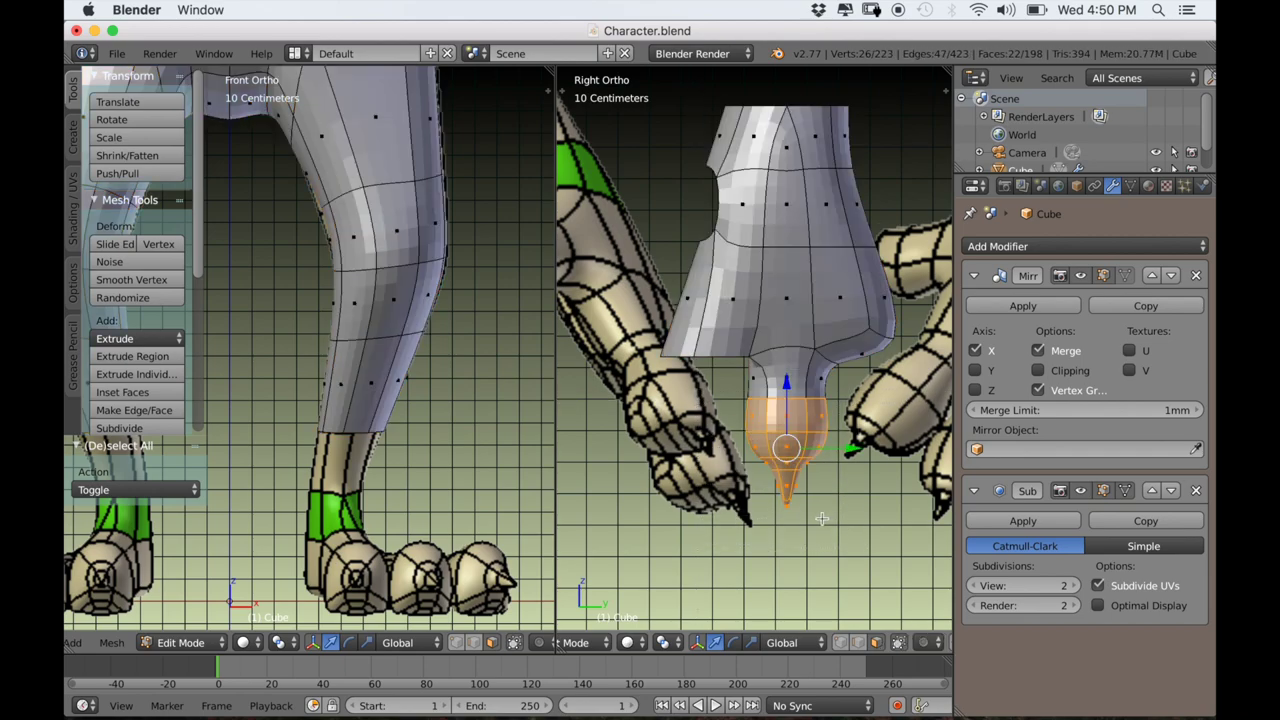
pyautogui.scroll(1, 820, 518)
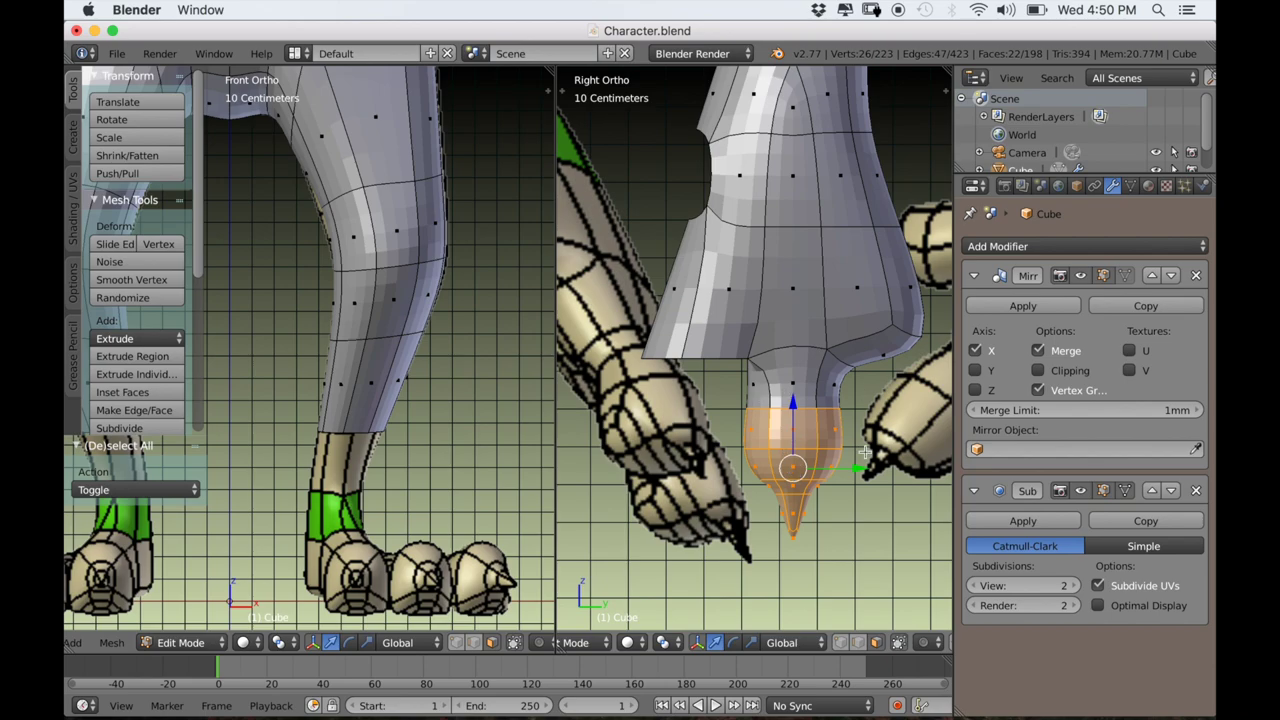
pyautogui.hotkey('shift', 'd')
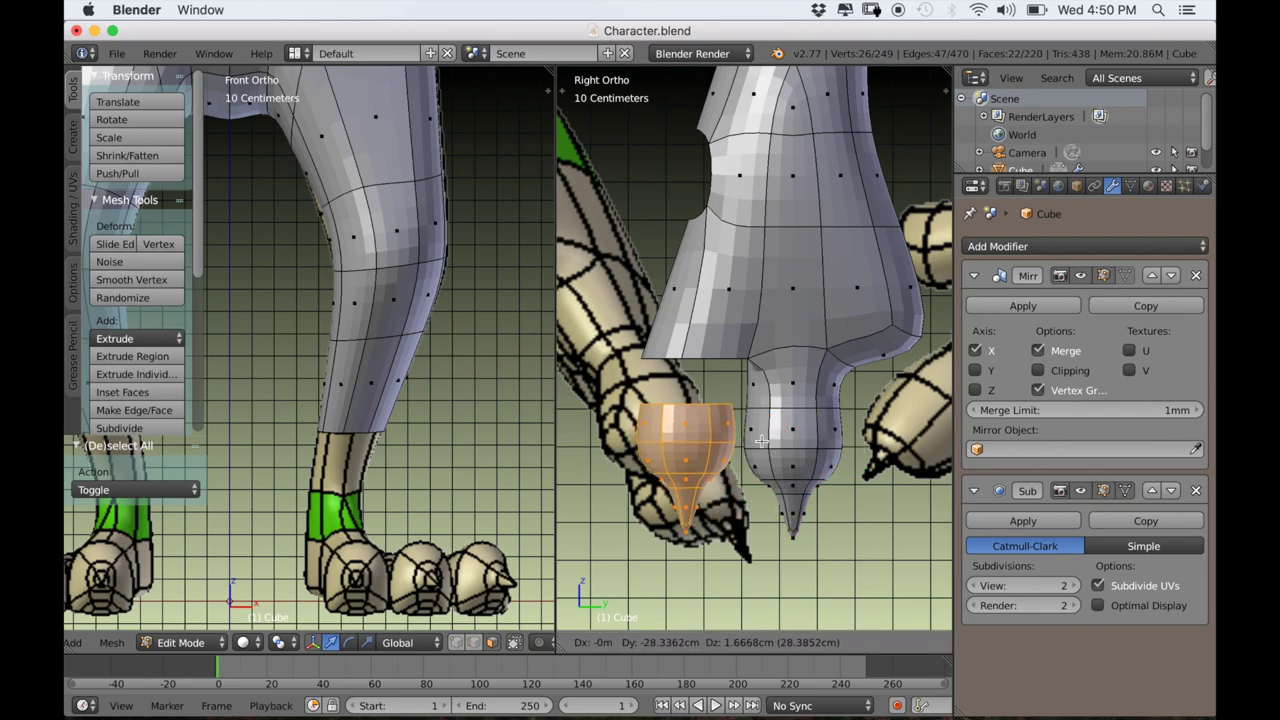
pyautogui.click(803, 430)
# Rotate the copied fingertip about 8.976° and move it about 2.381 mm along Y and 7.144 mm along Z.
pyautogui.press('r')
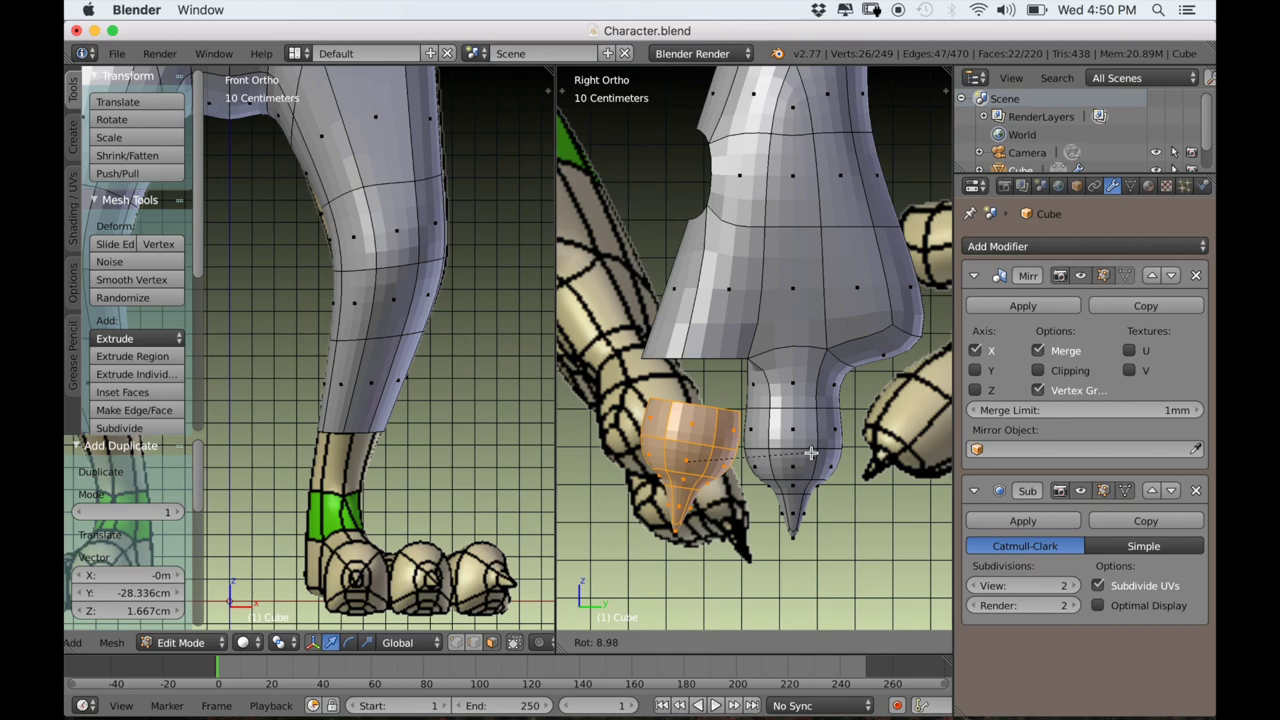
pyautogui.click(811, 453)
pyautogui.press('g')
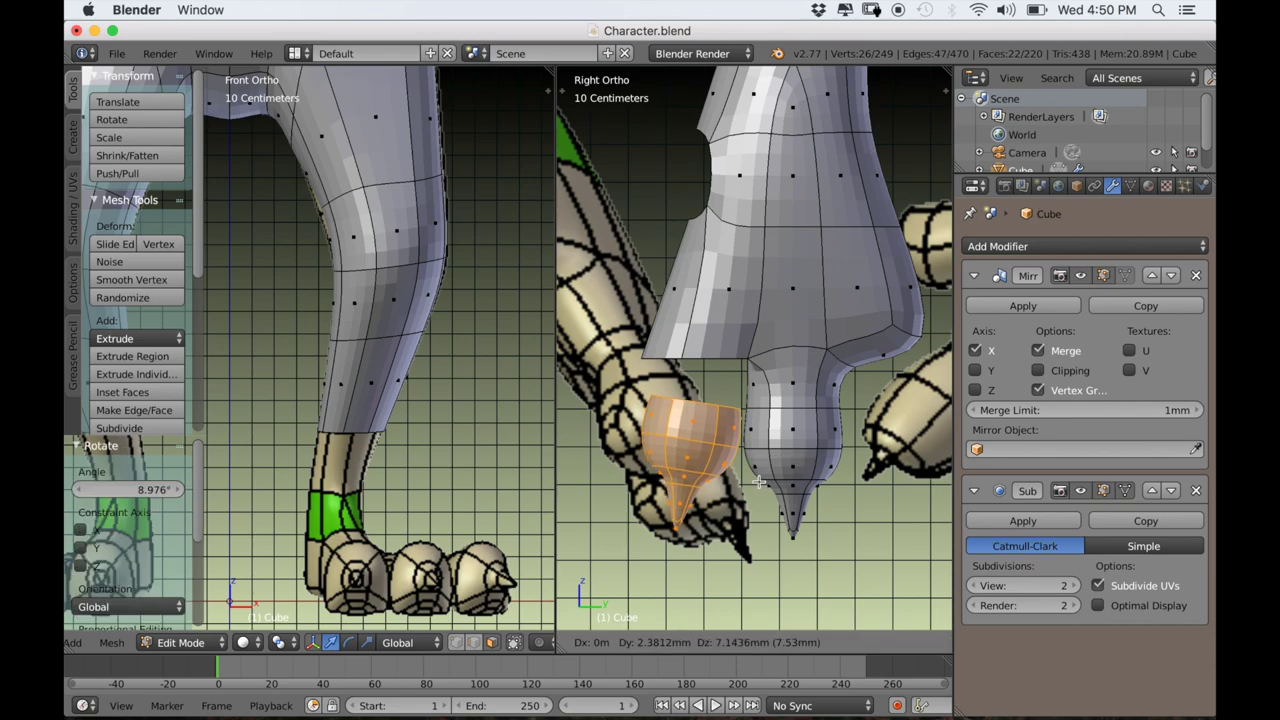
pyautogui.click(759, 483)
# Select the copied fingertip's open edge loop and the palm's open loop above it, and bridge the two edge loops.
pyautogui.scroll(2, 706, 456)
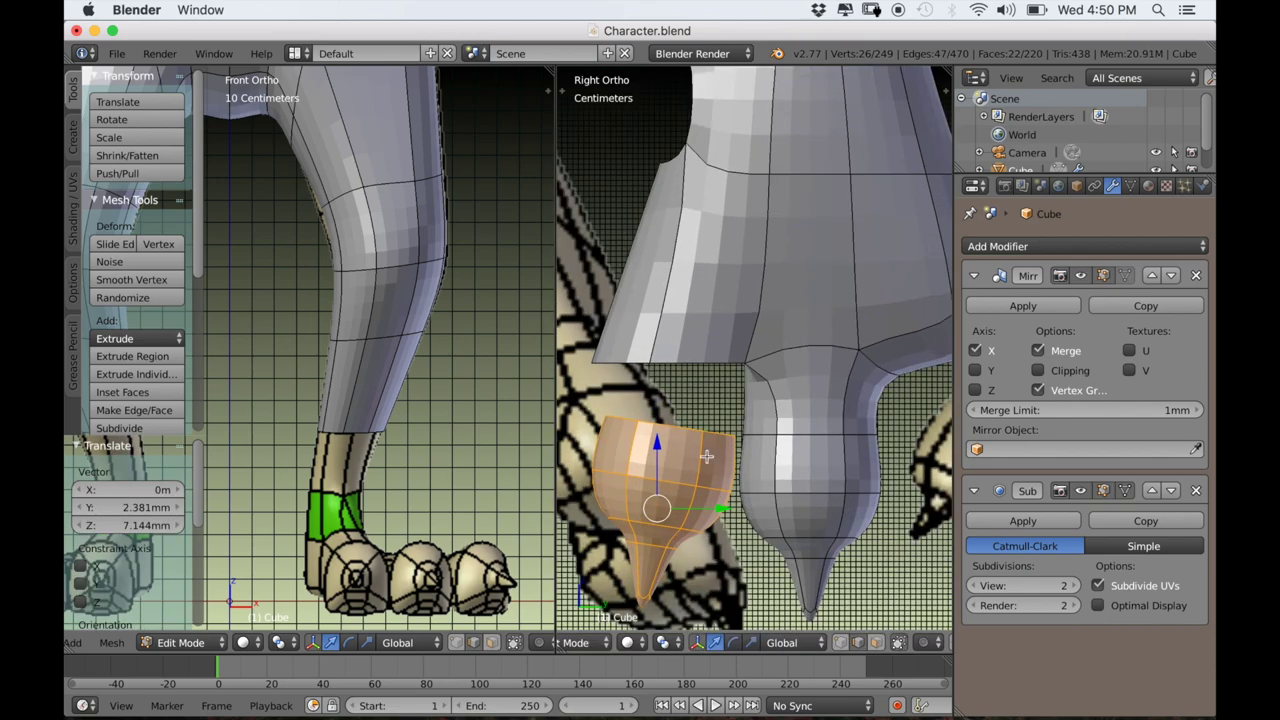
pyautogui.keyDown('alt'); pyautogui.rightClick(676, 428); pyautogui.keyUp('alt')
pyautogui.moveTo(705, 370); pyautogui.dragTo(768, 458, button='middle')
pyautogui.press('w')
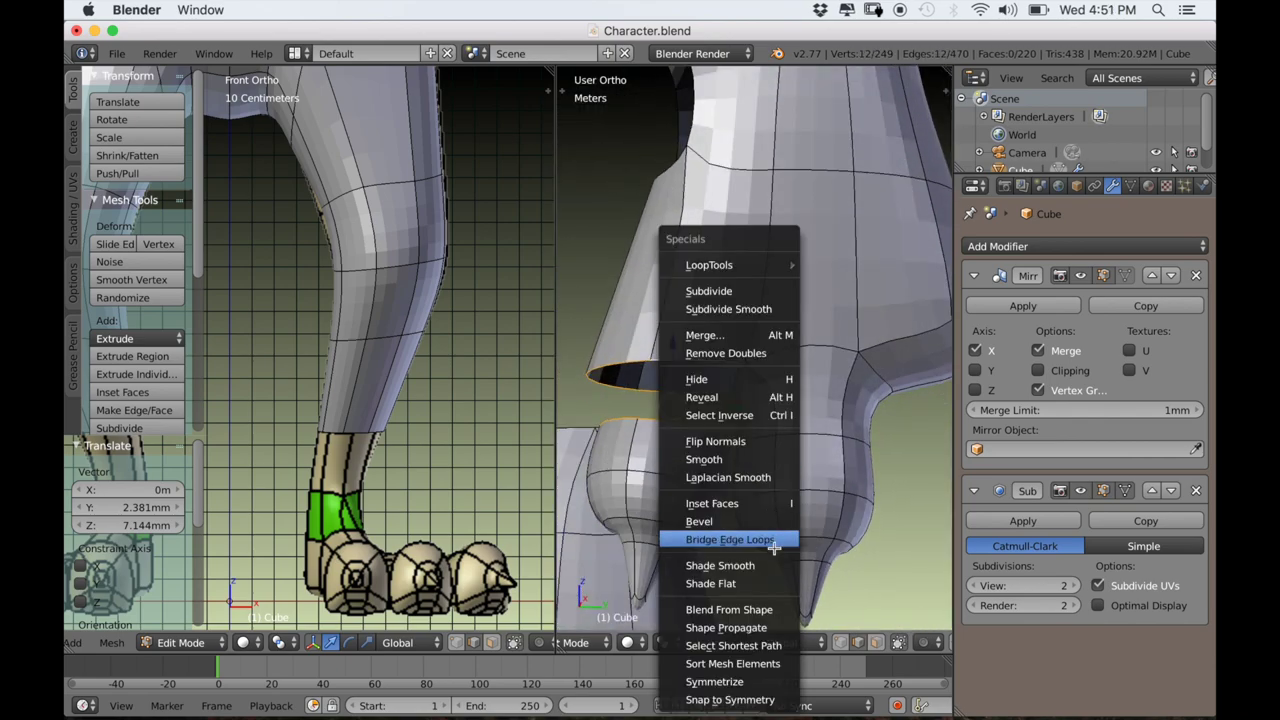
pyautogui.click(753, 539)
pyautogui.moveTo(756, 537); pyautogui.dragTo(805, 518, button='middle')
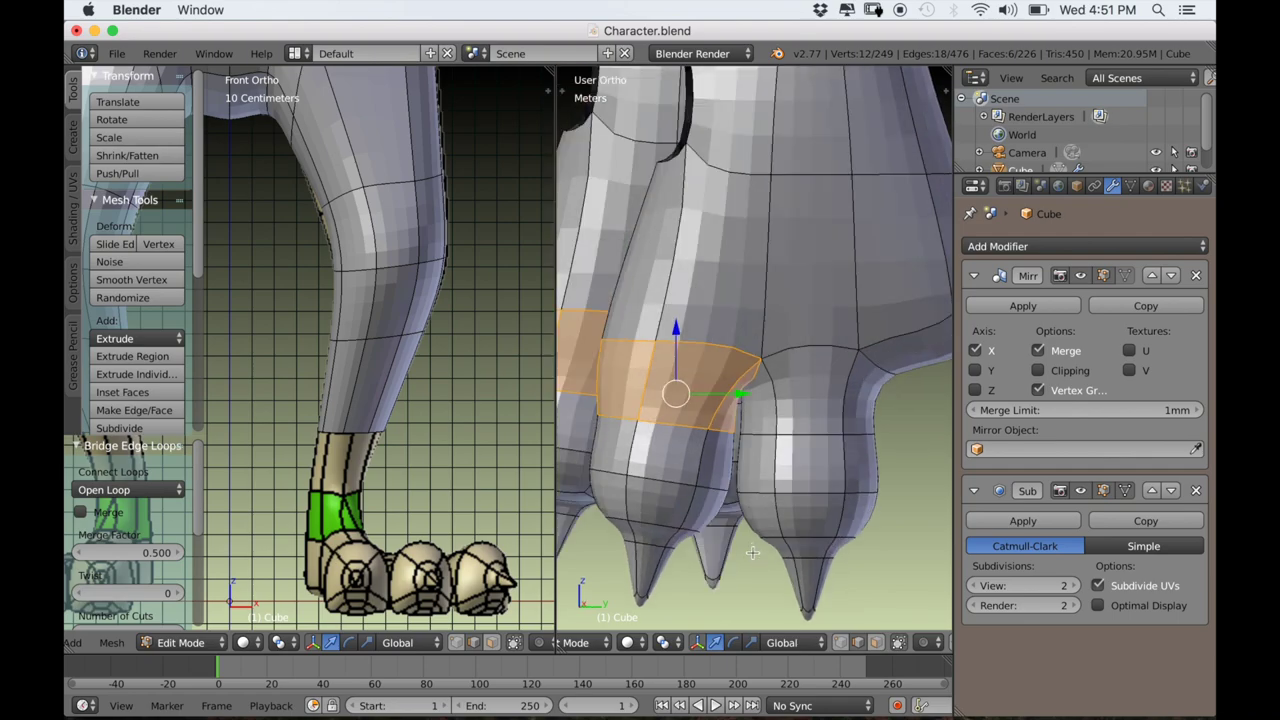
# Scale the newly bridged finger section by about 0.831 in X and Y, keeping its height.
pyautogui.press('s')
pyautogui.hotkey('shift', 'z')
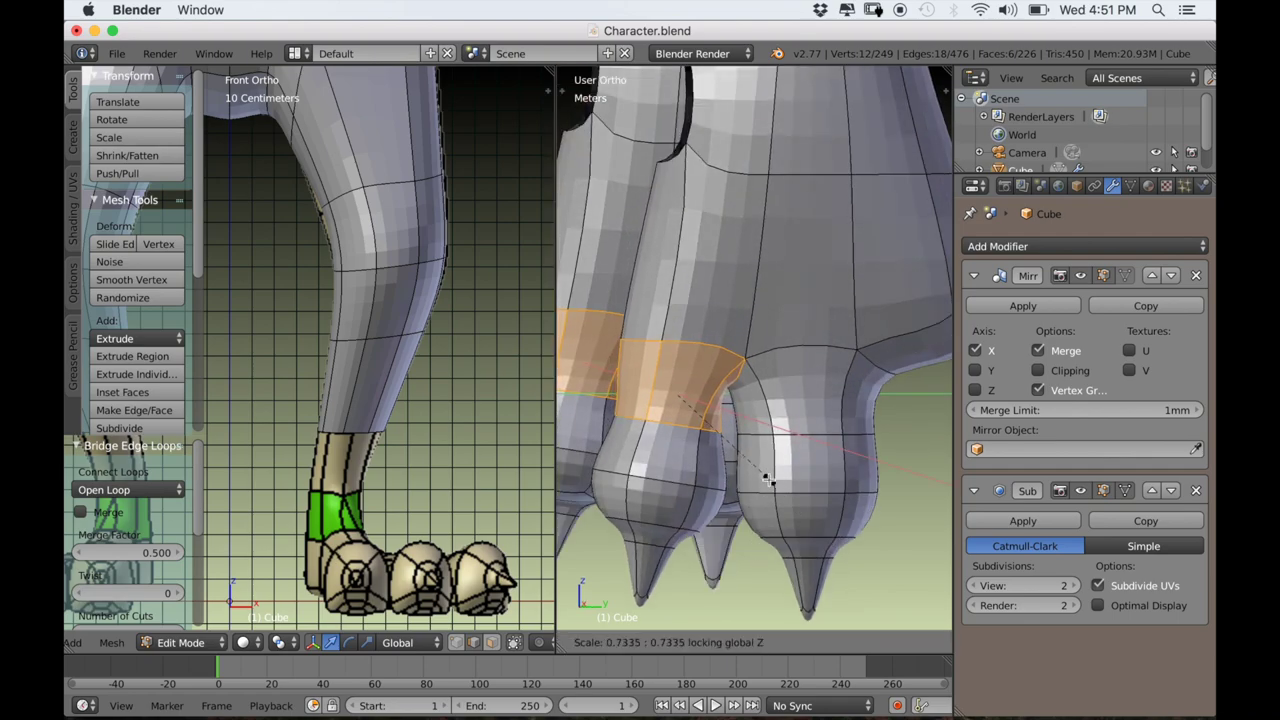
pyautogui.click(786, 482)
pyautogui.scroll(-6, 788, 485)
pyautogui.moveTo(795, 491)
pyautogui.mouseDown(button='middle')
pyautogui.moveTo(767, 484)
pyautogui.moveTo(820, 496)
pyautogui.moveTo(802, 503)
pyautogui.mouseUp(button='middle')
pyautogui.scroll(3, 799, 505)
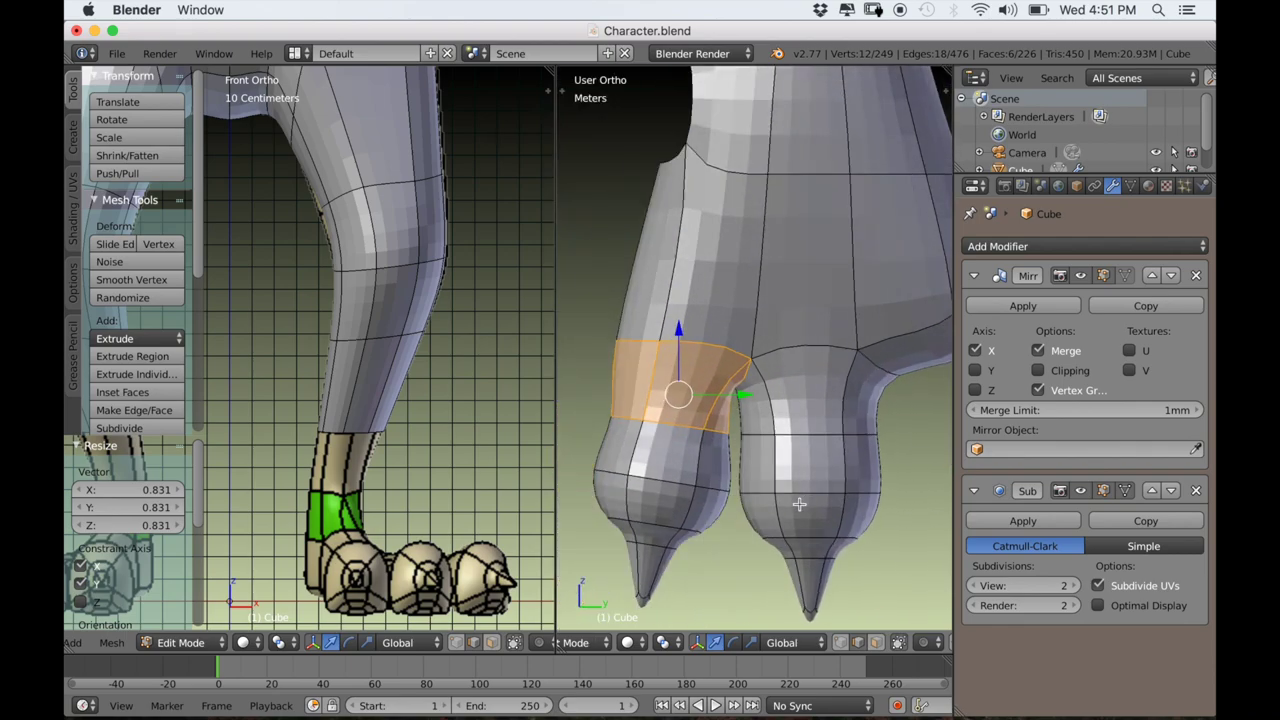
# Select the edge loop around the middle finger's upper section and scale it by about 0.860.
pyautogui.rightClick(790, 440)
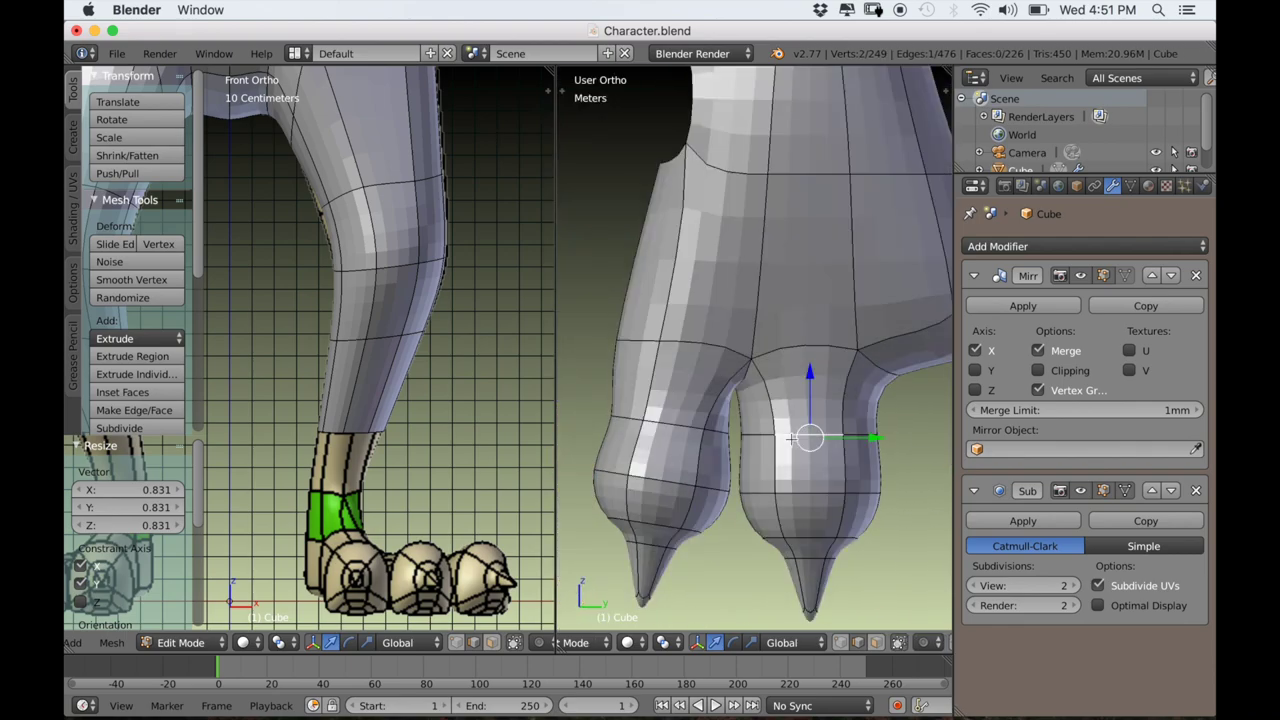
pyautogui.press('s')
pyautogui.click(872, 502)
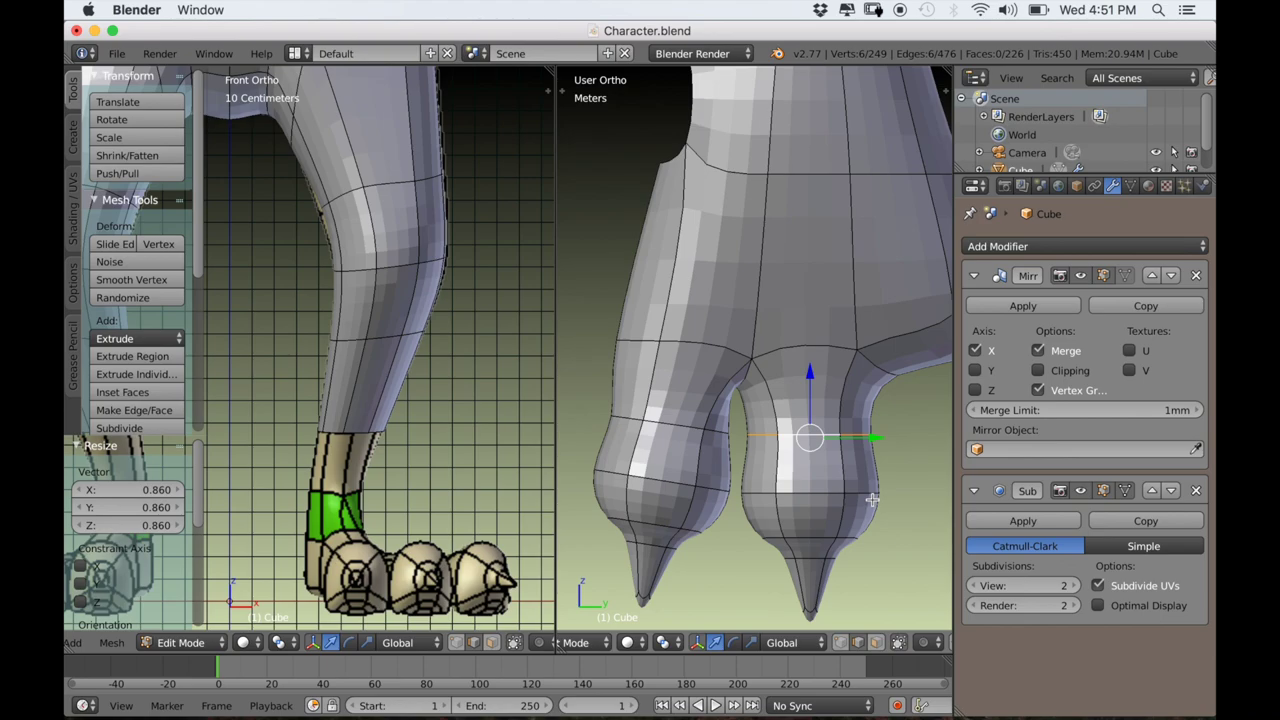
pyautogui.scroll(-2, 864, 505)
pyautogui.moveTo(864, 505); pyautogui.dragTo(847, 506, button='middle')
# In side-view wireframe, select the middle finger's lower section with its claw and duplicate it toward the palm's +Y end.
pyautogui.press('KP_3')
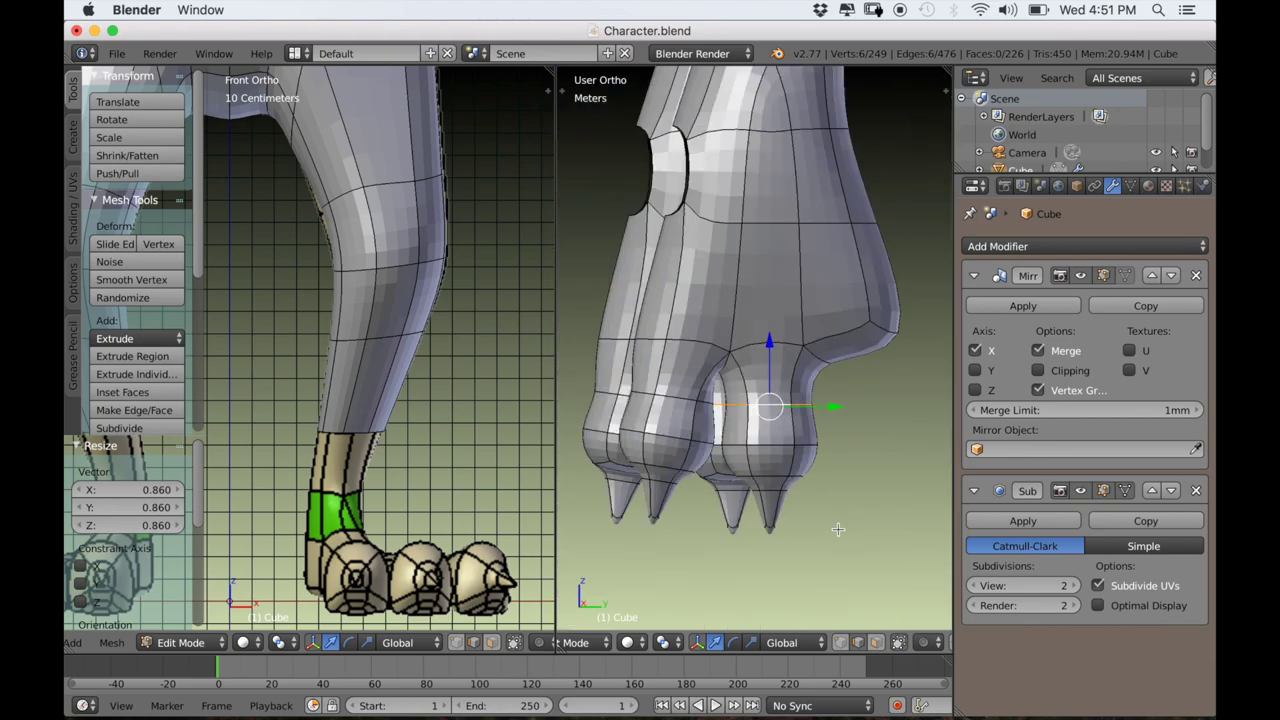
pyautogui.press('z')
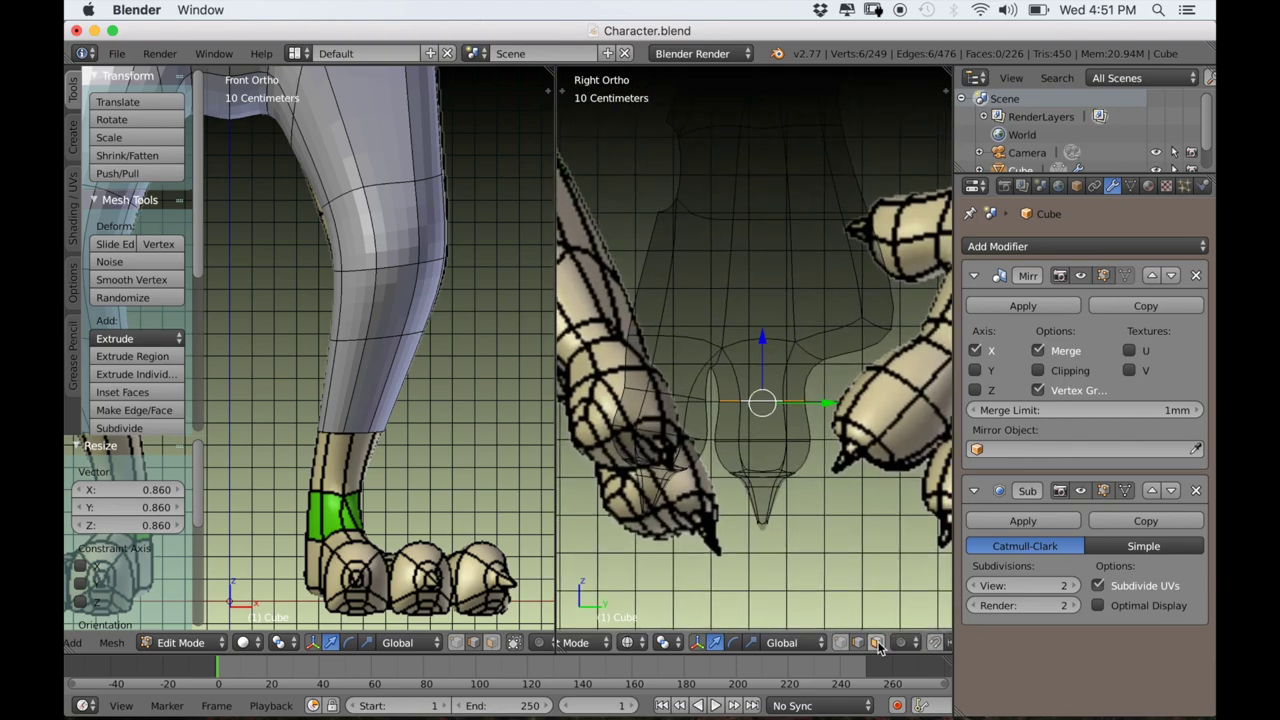
pyautogui.click(876, 643)
pyautogui.press('a')
pyautogui.press('a')
pyautogui.press('c')
pyautogui.moveTo(762, 470)
pyautogui.mouseDown()
pyautogui.moveTo(762, 432)
pyautogui.moveTo(780, 524)
pyautogui.mouseUp()
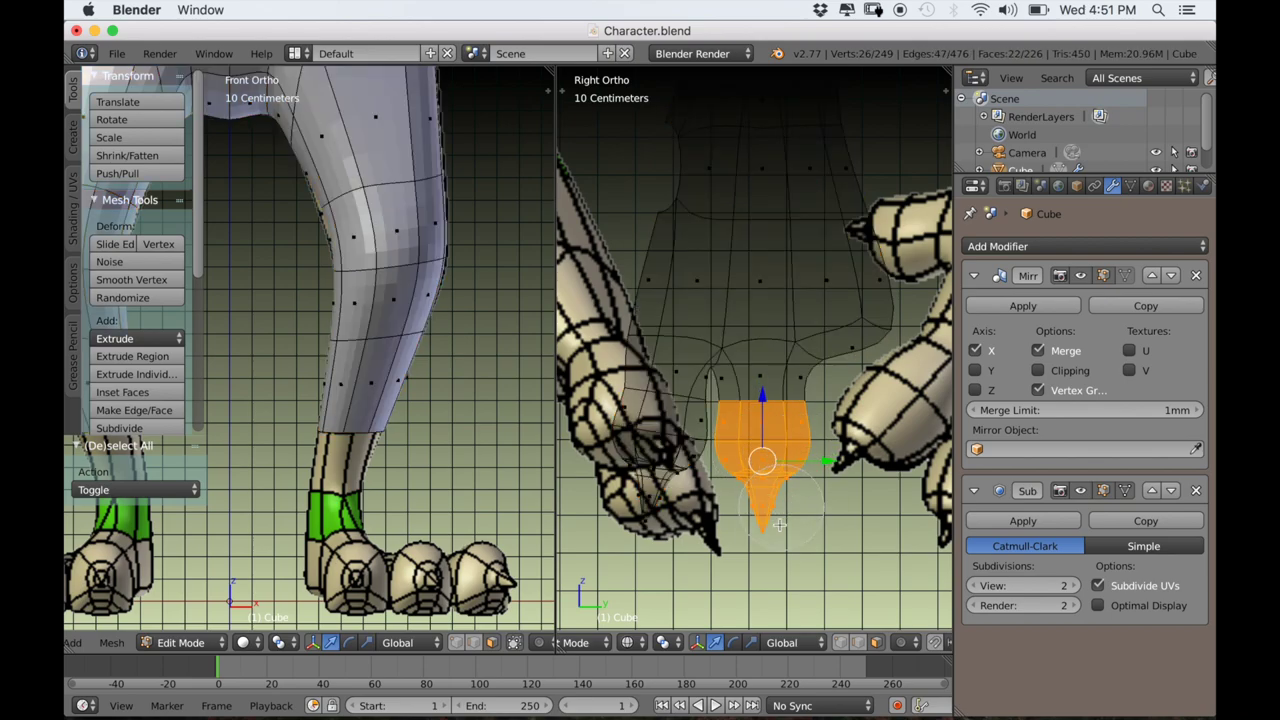
pyautogui.hotkey('shift', 'd')
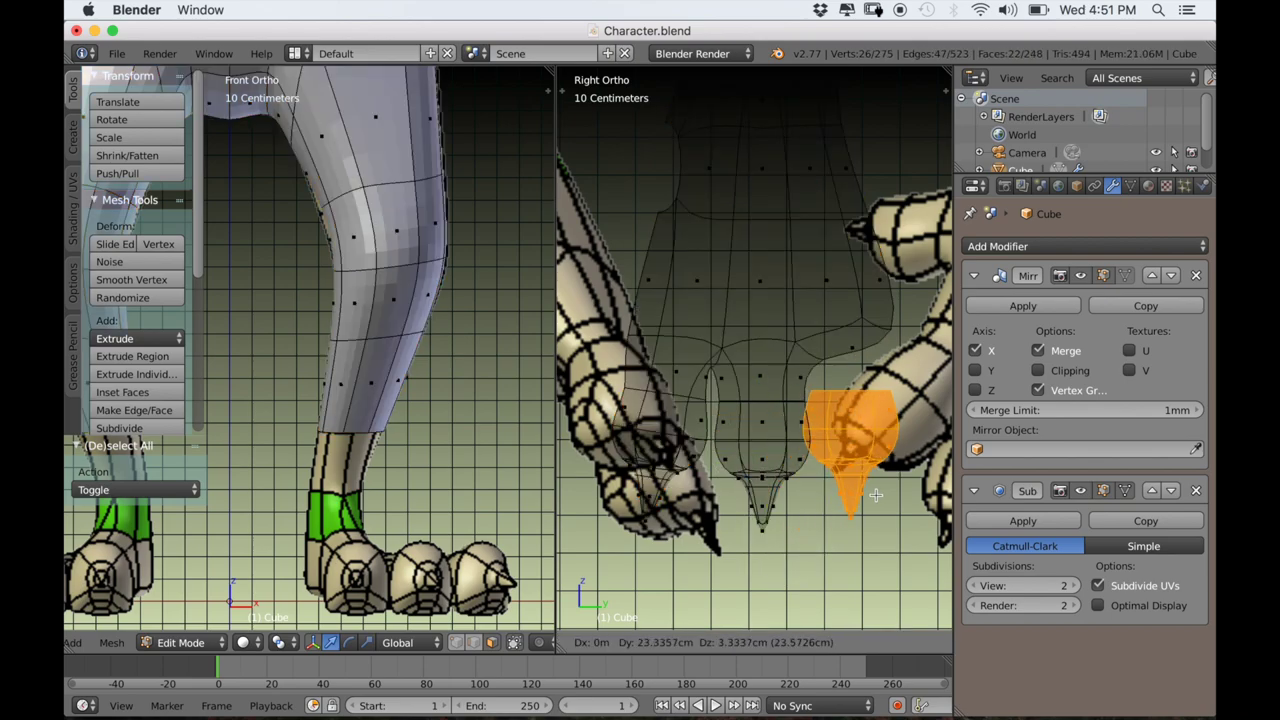
pyautogui.click(903, 433)
# Rotate and scale the new fingertip copy to fit the palm's +Y end, and raise it about 1.191 cm along Z.
pyautogui.press('r')
pyautogui.click(918, 371)
pyautogui.keyDown('shift'); pyautogui.moveTo(926, 474); pyautogui.dragTo(878, 476, button='middle'); pyautogui.keyUp('shift')
pyautogui.press('s')
pyautogui.click(872, 493)
pyautogui.press('g')
pyautogui.click(835, 491)
# Return to solid shading and delete the two bottom faces at the palm's +Y end, above the new fingertip.
pyautogui.press('z')
pyautogui.moveTo(820, 430); pyautogui.dragTo(832, 345, button='middle')
pyautogui.rightClick(818, 366)
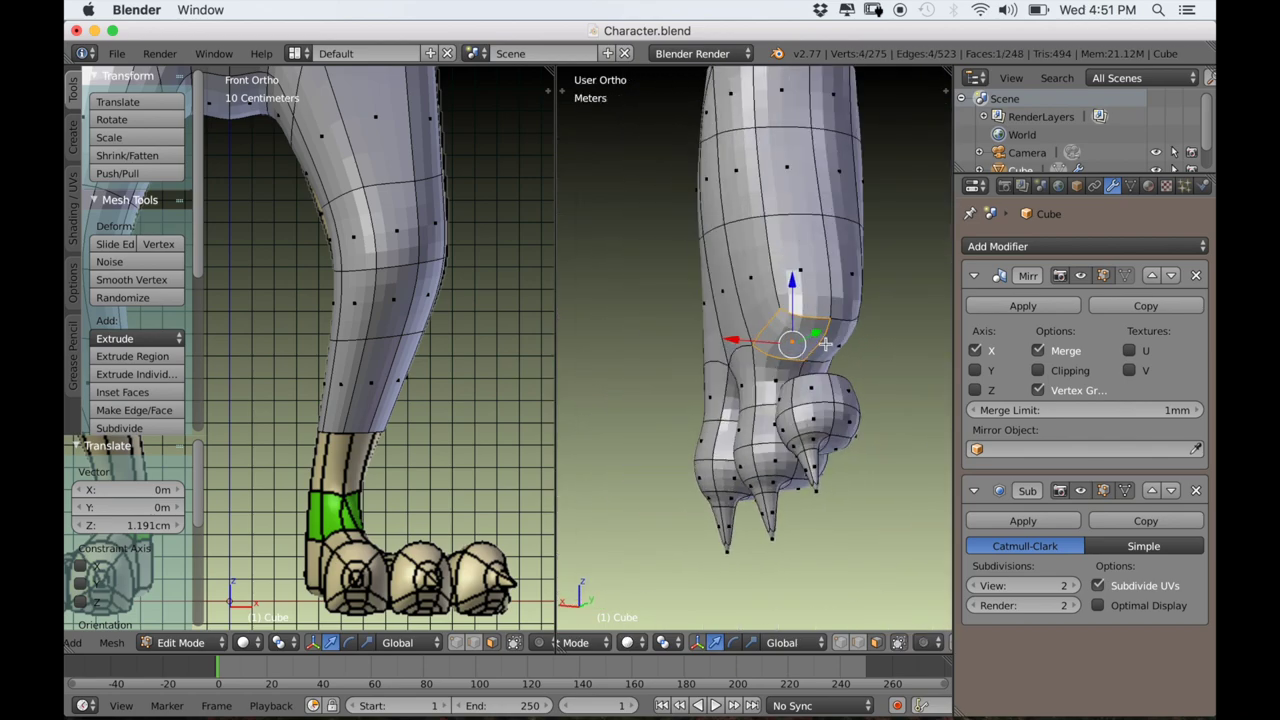
pyautogui.keyDown('shift'); pyautogui.rightClick(835, 344); pyautogui.keyUp('shift')
pyautogui.press('x')
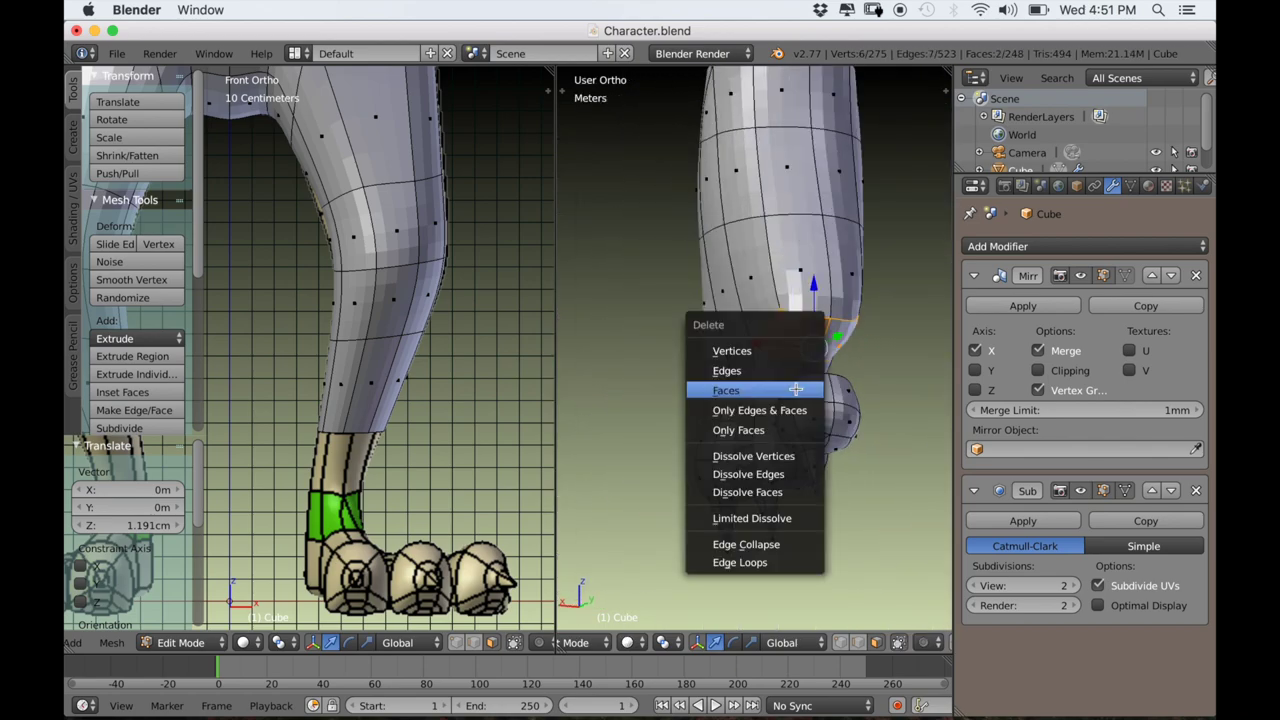
pyautogui.click(797, 389)
# Select the open edge loops of the palm's +Y end and the third fingertip, and bridge them.
pyautogui.moveTo(797, 389); pyautogui.dragTo(837, 429, button='middle')
pyautogui.scroll(4, 857, 441)
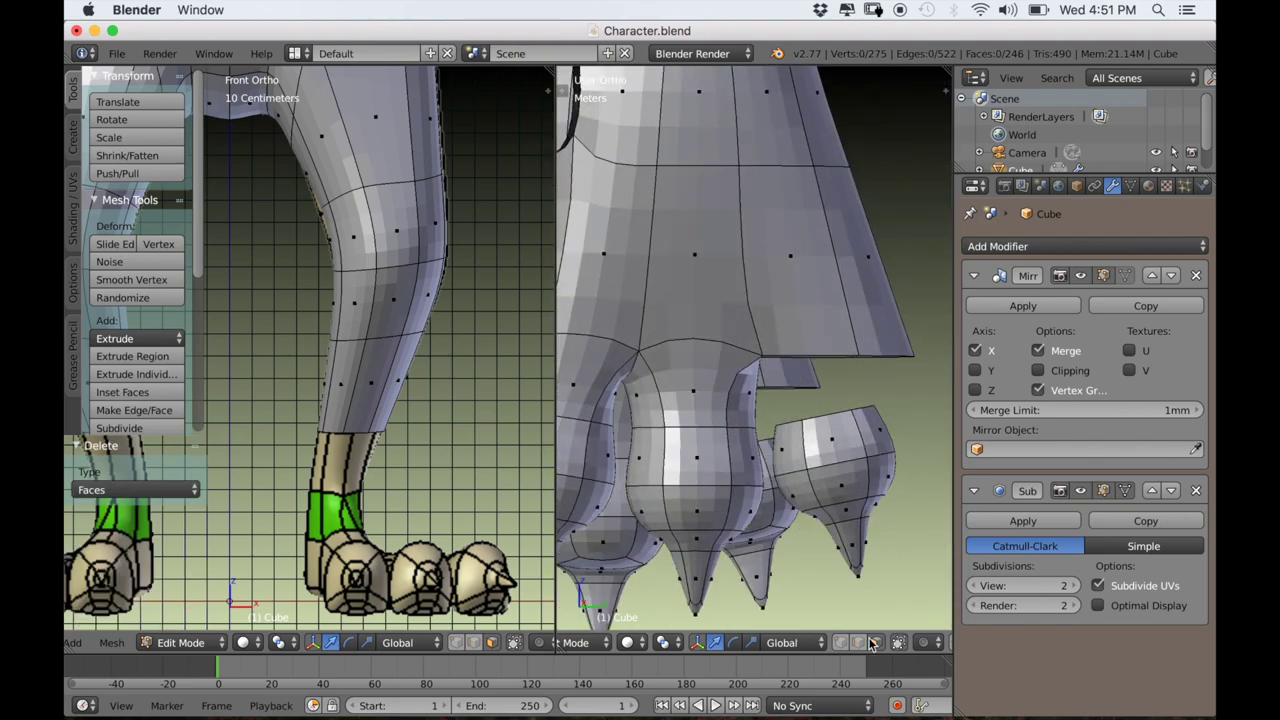
pyautogui.keyDown('alt'); pyautogui.keyDown('shift'); pyautogui.rightClick(818, 380); pyautogui.keyUp('shift'); pyautogui.keyUp('alt')
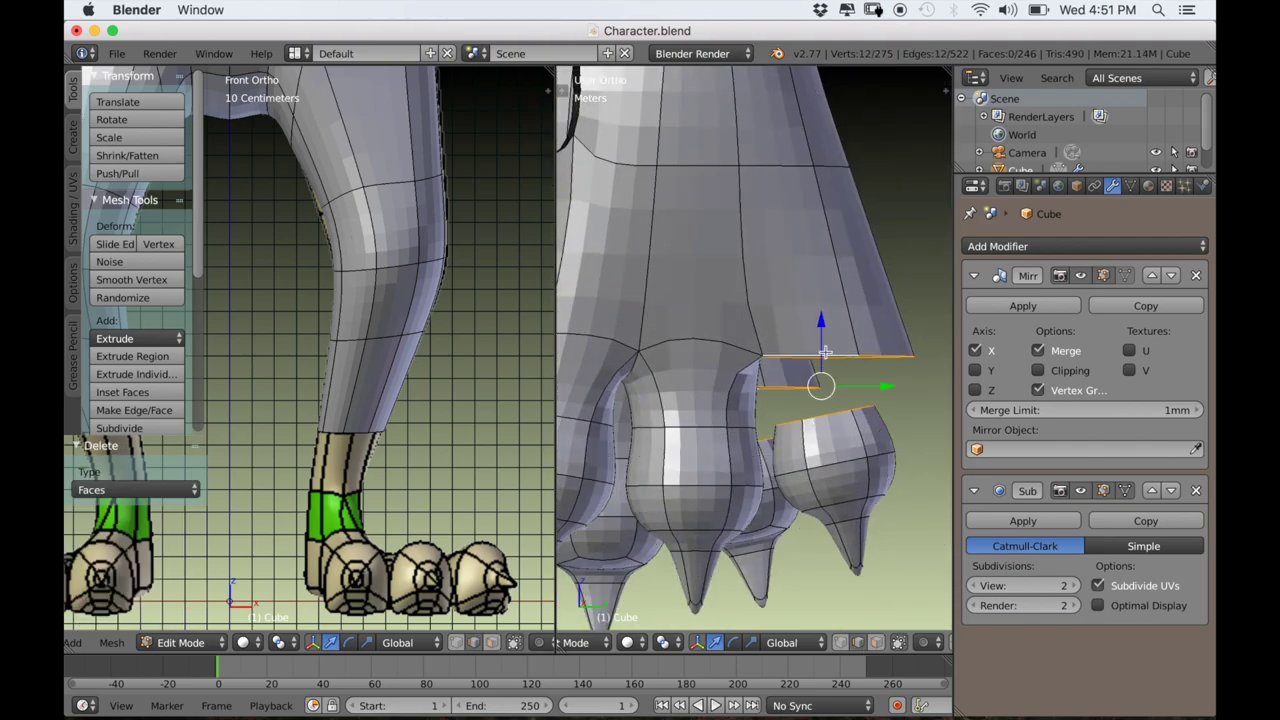
pyautogui.moveTo(818, 380); pyautogui.dragTo(840, 395, button='middle')
pyautogui.press('w')
pyautogui.click(818, 414)
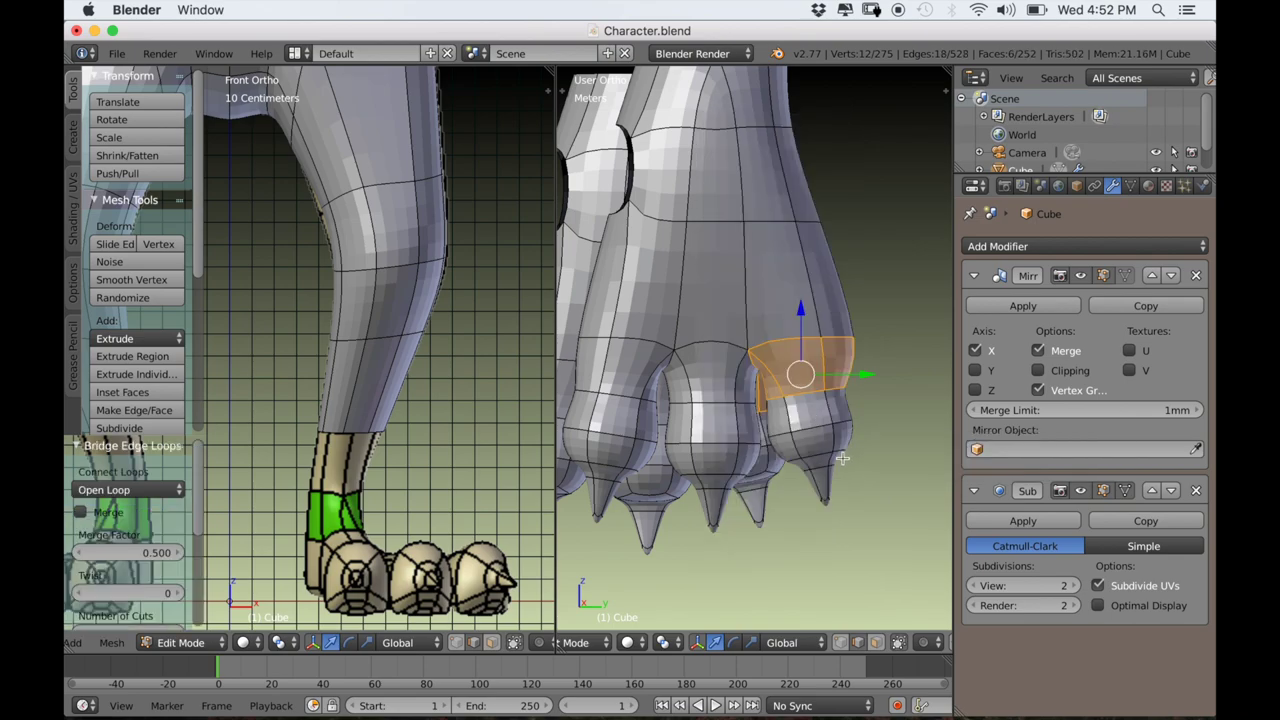
# Select the two outer edges at the base of the +Y finger and move them about -8.812 cm along Y.
pyautogui.scroll(2, 840, 445)
pyautogui.scroll(-3, 831, 417)
pyautogui.moveTo(831, 417); pyautogui.dragTo(770, 395, button='middle')
pyautogui.rightClick(851, 361)
pyautogui.rightClick(849, 350)
pyautogui.keyDown('shift'); pyautogui.rightClick(856, 350); pyautogui.keyUp('shift')
pyautogui.moveTo(858, 352); pyautogui.dragTo(911, 359, button='middle')
pyautogui.moveTo(911, 358); pyautogui.dragTo(876, 361)
pyautogui.click(870, 362)
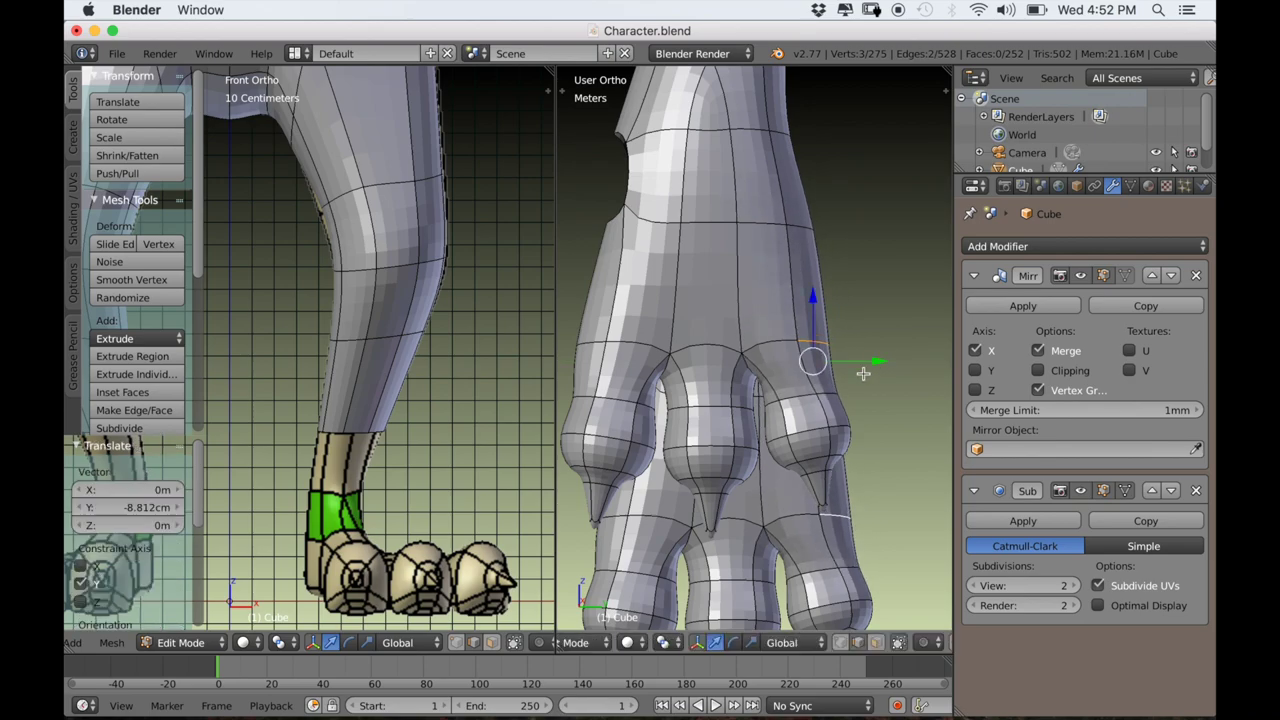
# In front-view wireframe, select the faces of all three fingers and move them 4 cm along X.
pyautogui.scroll(-4, 812, 440)
pyautogui.moveTo(812, 449); pyautogui.dragTo(926, 464, button='middle')
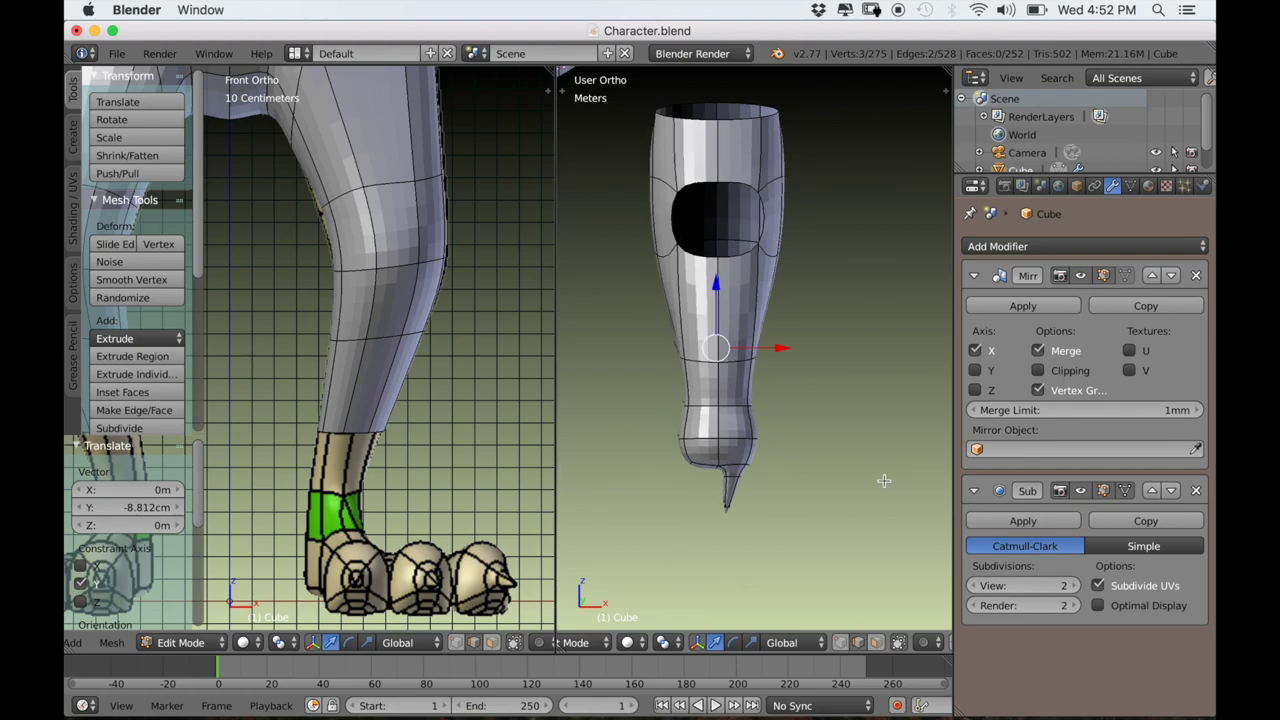
pyautogui.press('KP_1')
pyautogui.press('z')
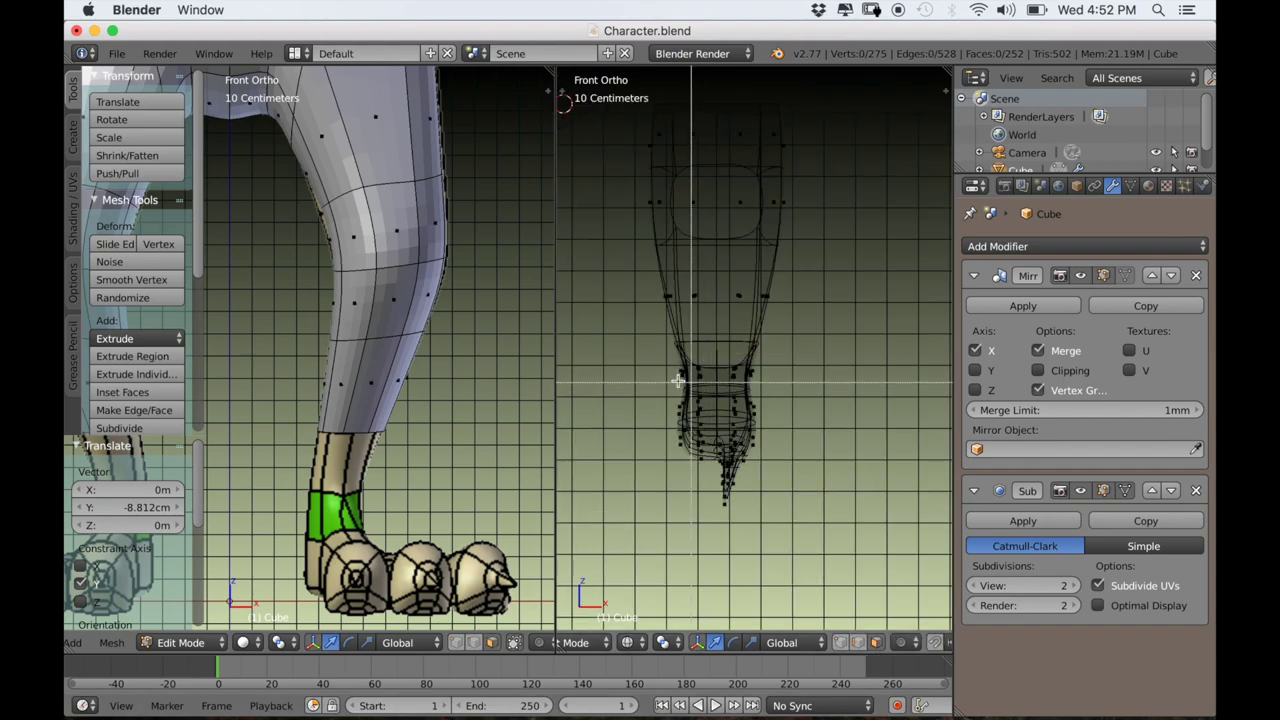
pyautogui.moveTo(796, 504); pyautogui.dragTo(807, 540)
pyautogui.moveTo(778, 429); pyautogui.dragTo(790, 429)
pyautogui.scroll(-1, 773, 428)
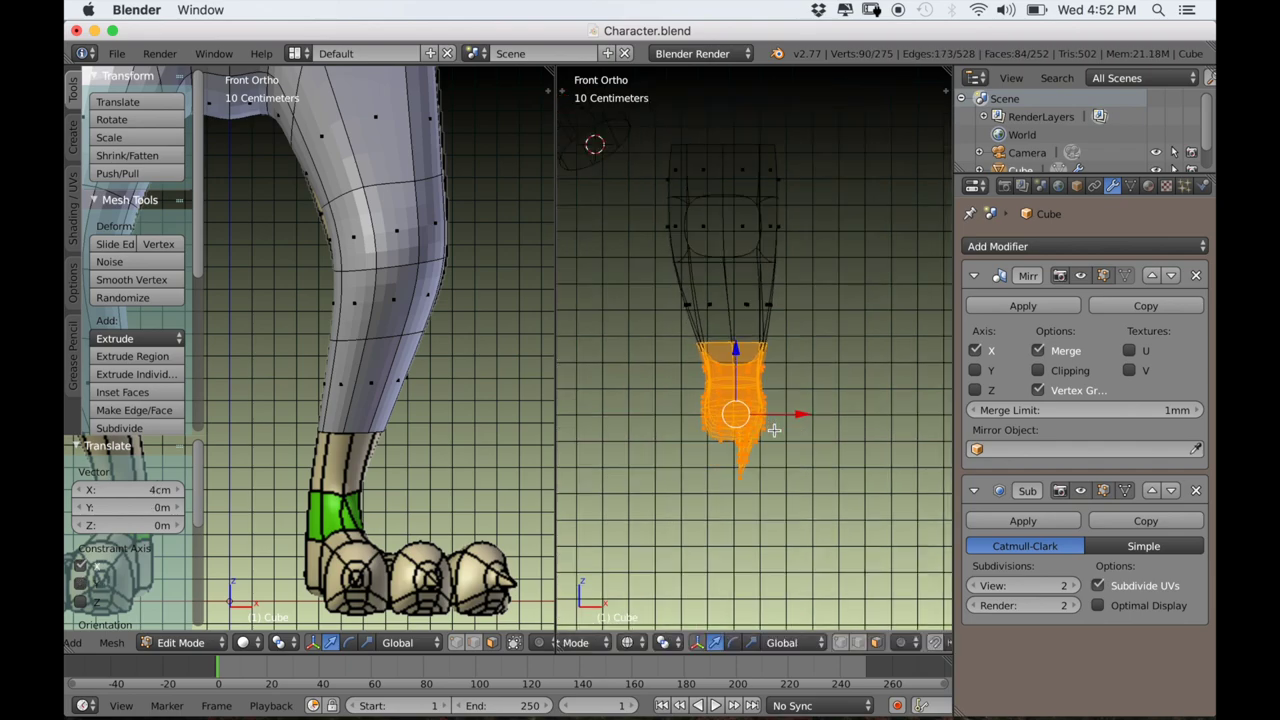
# Select the thumb opening's edge loop and move it about -3.572 cm along Y and -1.667 cm along Z in side view.
pyautogui.press('z')
pyautogui.moveTo(768, 434)
pyautogui.mouseDown(button='middle')
pyautogui.moveTo(677, 438)
pyautogui.moveTo(831, 460)
pyautogui.moveTo(791, 466)
pyautogui.moveTo(812, 480)
pyautogui.mouseUp(button='middle')
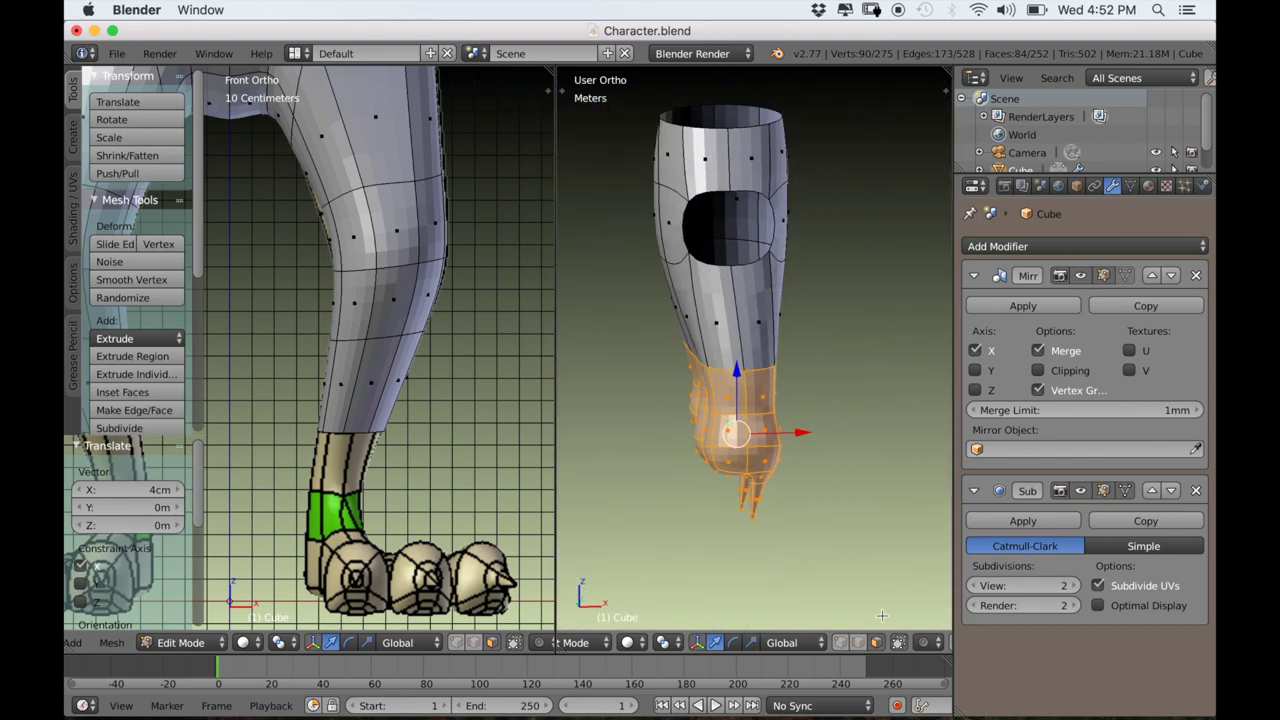
pyautogui.keyDown('alt'); pyautogui.rightClick(710, 262); pyautogui.keyUp('alt')
pyautogui.press('KP_Divide')
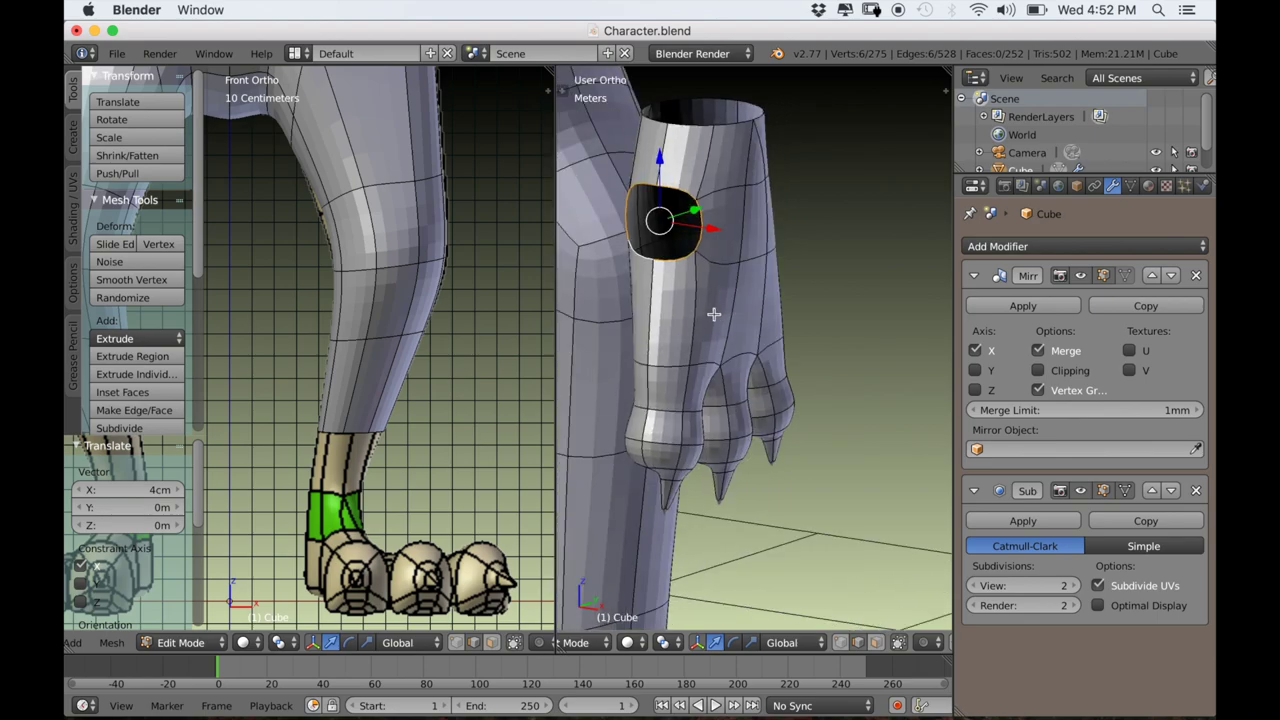
pyautogui.press('KP_3')
pyautogui.keyDown('shift'); pyautogui.moveTo(704, 330); pyautogui.dragTo(785, 331, button='middle'); pyautogui.keyUp('shift')
pyautogui.scroll(1, 780, 333)
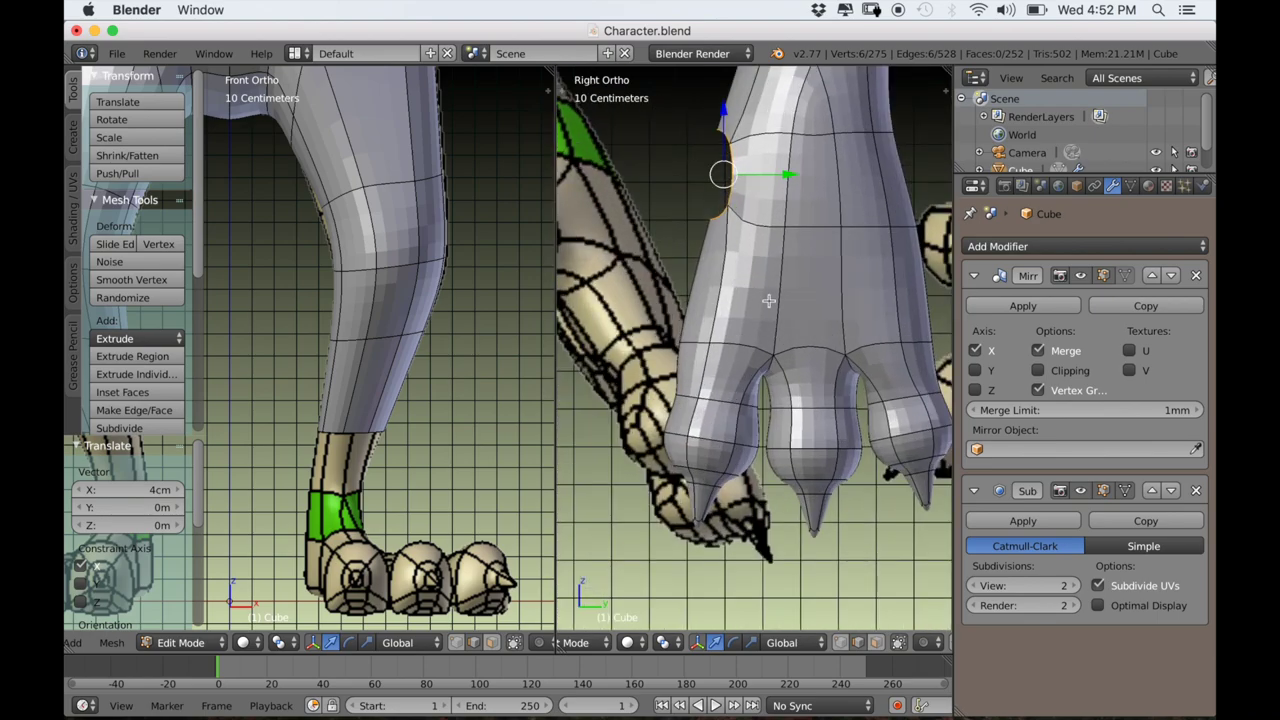
pyautogui.press('g')
pyautogui.click(760, 302)
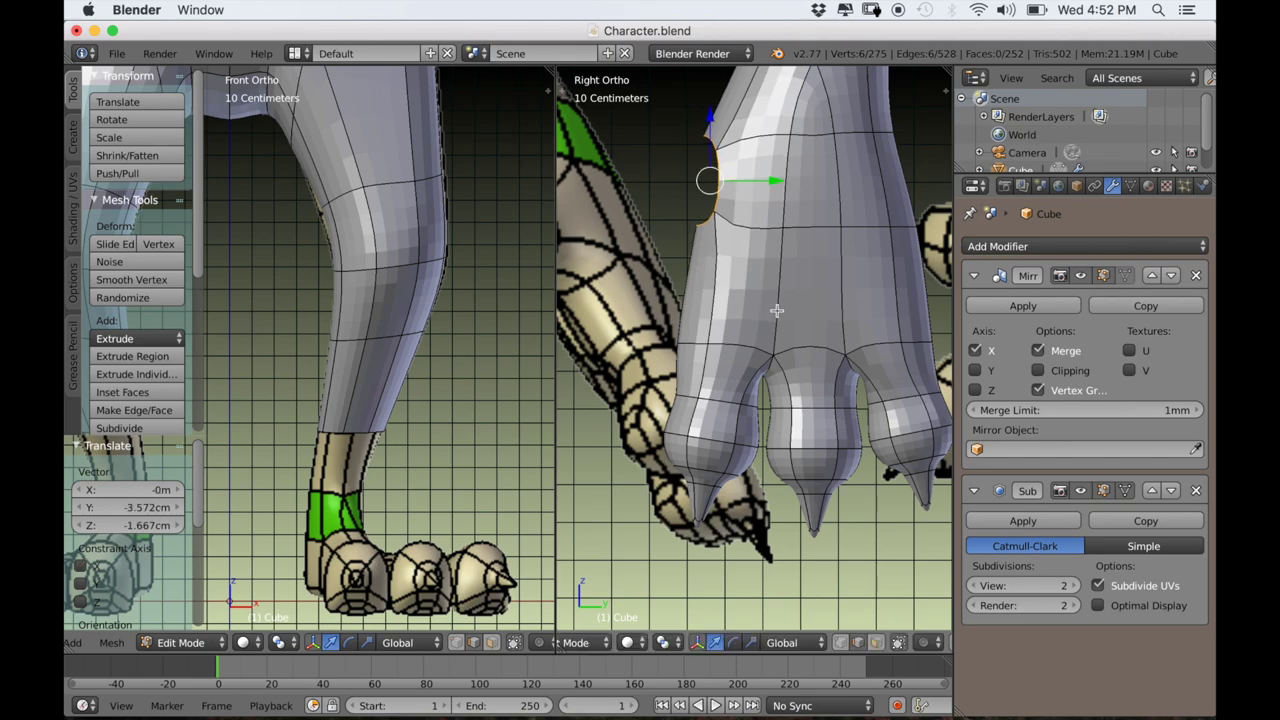
# Scale the thumb opening's edge loop by about 1.227 and extrude it about -16.573 cm along Y and -5.143 cm along Z.
pyautogui.scroll(-2, 771, 294)
pyautogui.scroll(2, 786, 298)
pyautogui.press('s')
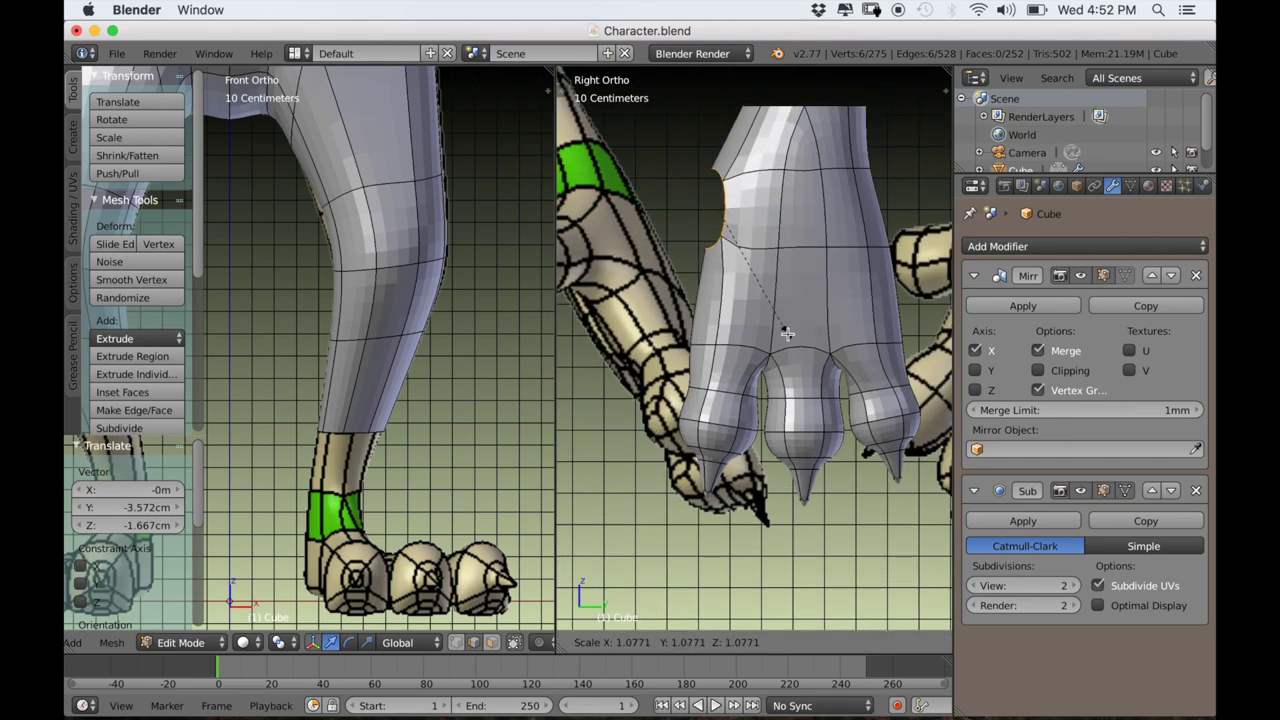
pyautogui.click(802, 344)
pyautogui.press('e')
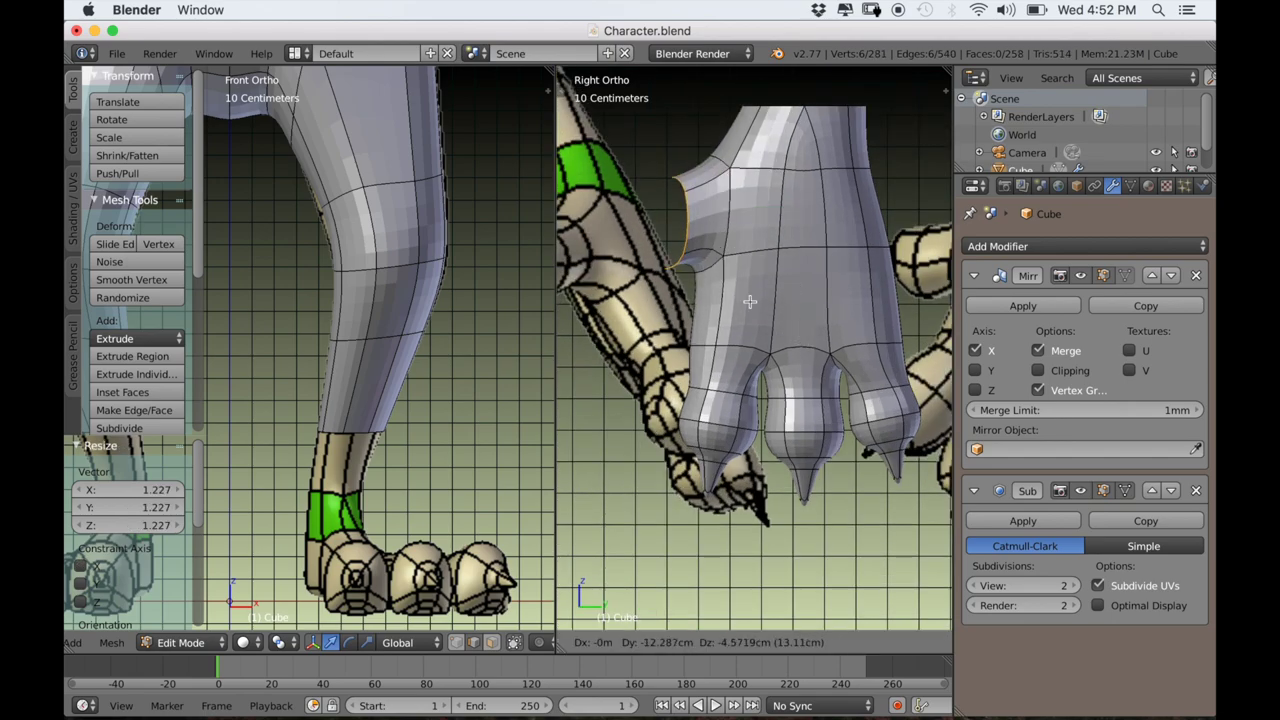
pyautogui.click(745, 301)
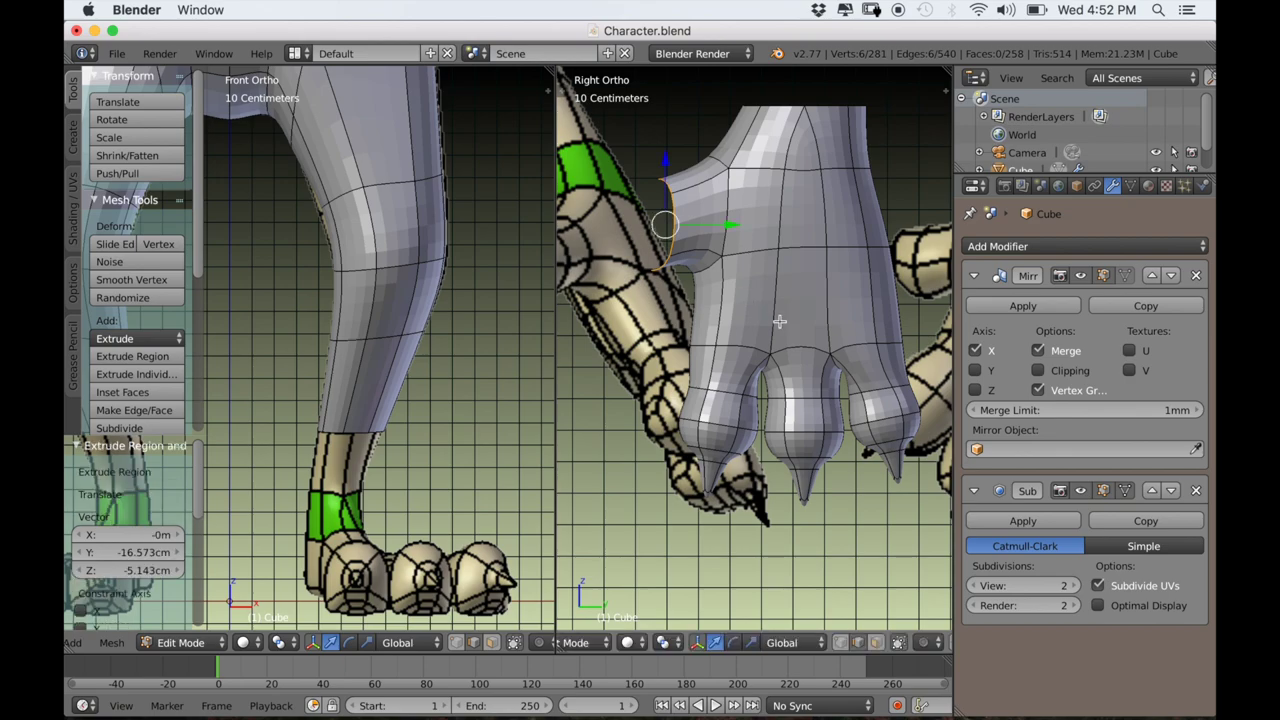
# Shrink the extruded thumb loop and move it about 5.715 mm along Y and 2.857 mm along Z.
pyautogui.press('s')
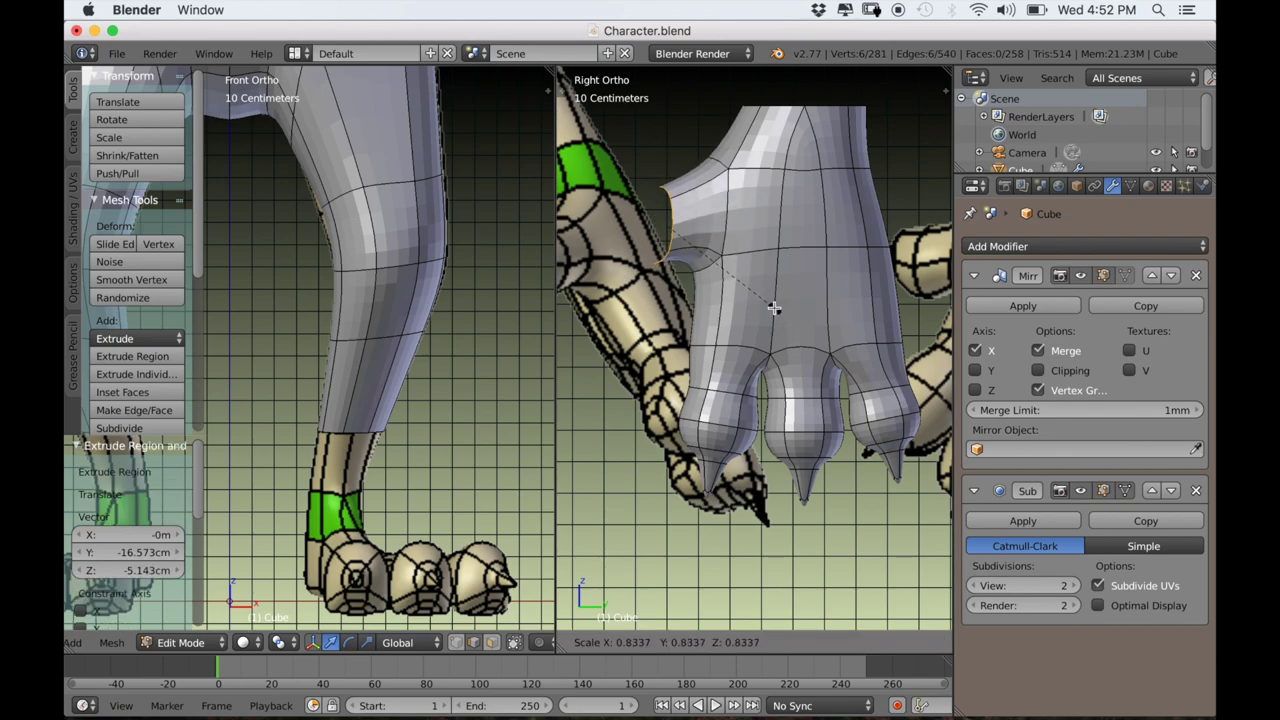
pyautogui.click(768, 308)
pyautogui.press('g')
pyautogui.click(764, 313)
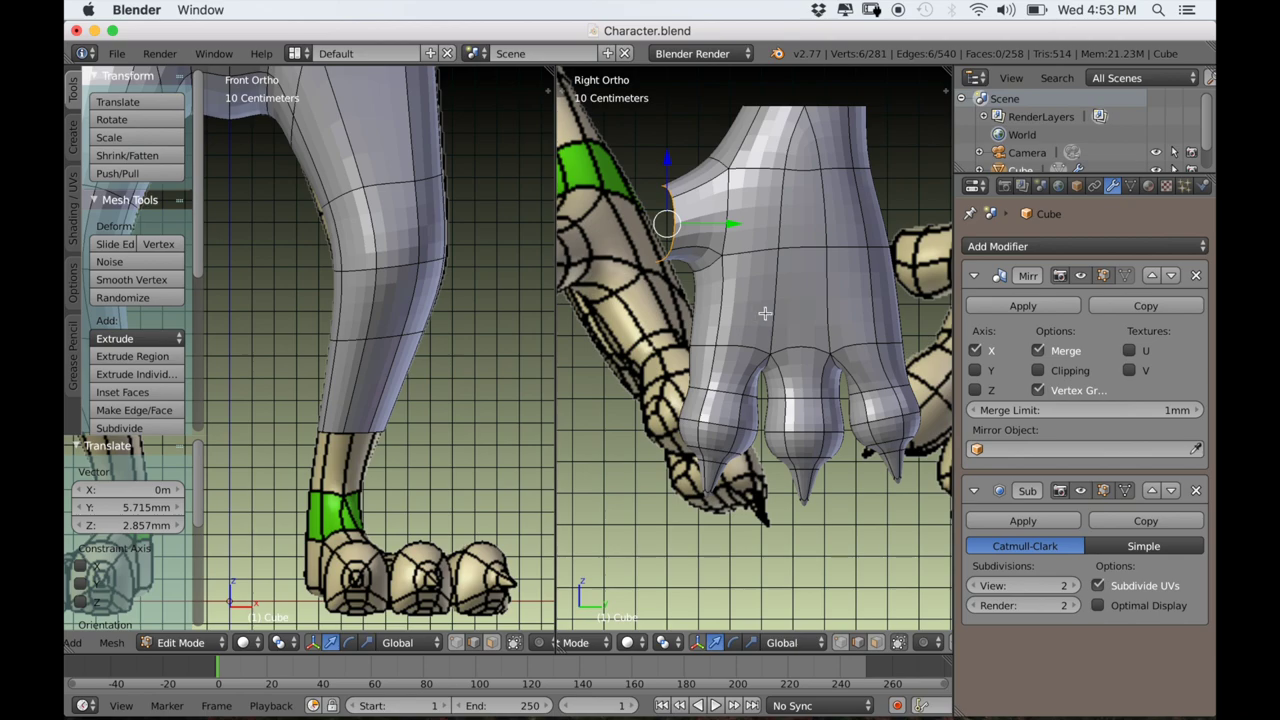
# Extrude the thumb loop about -11.715 cm along Y, scale it by 1.184, and nudge it 2 cm along Y and 5.715 mm along Z.
pyautogui.press('e')
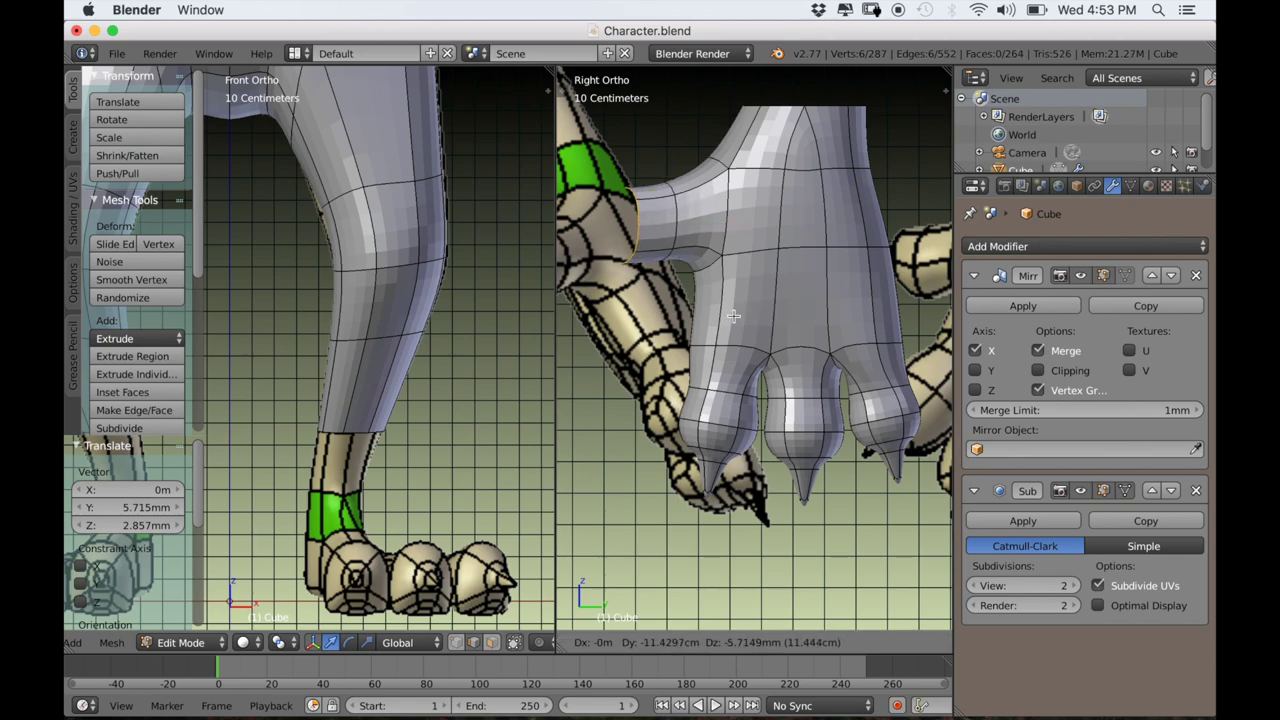
pyautogui.click(734, 315)
pyautogui.press('s')
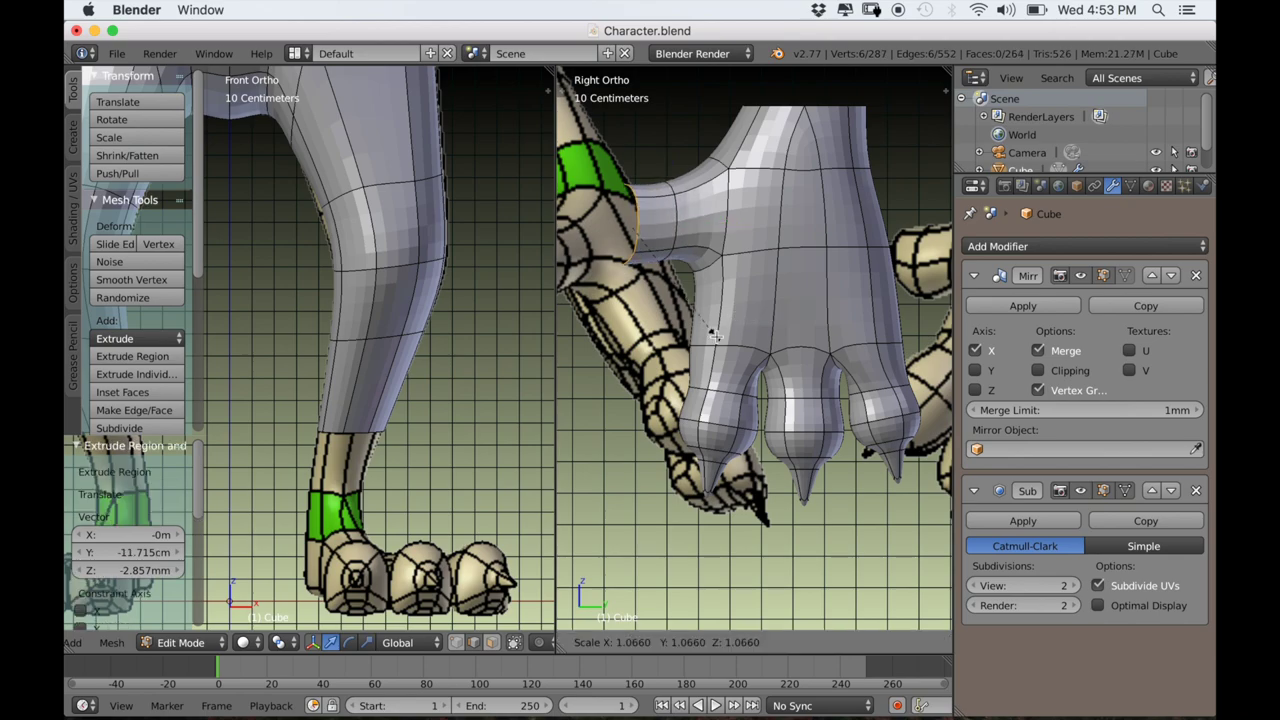
pyautogui.click(720, 339)
pyautogui.press('g')
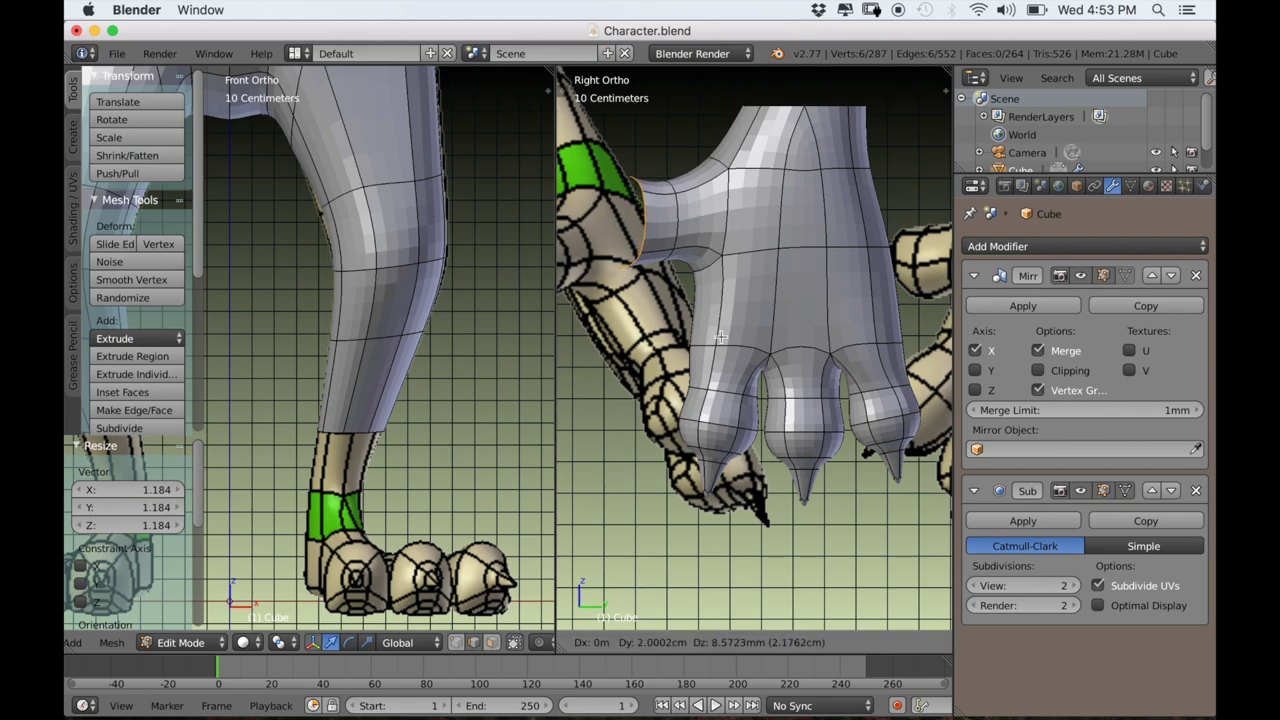
pyautogui.click(720, 339)
# Extrude the thumb's end loop again by about -5.7 cm along Y and shrink it to 0.644.
pyautogui.press('e')
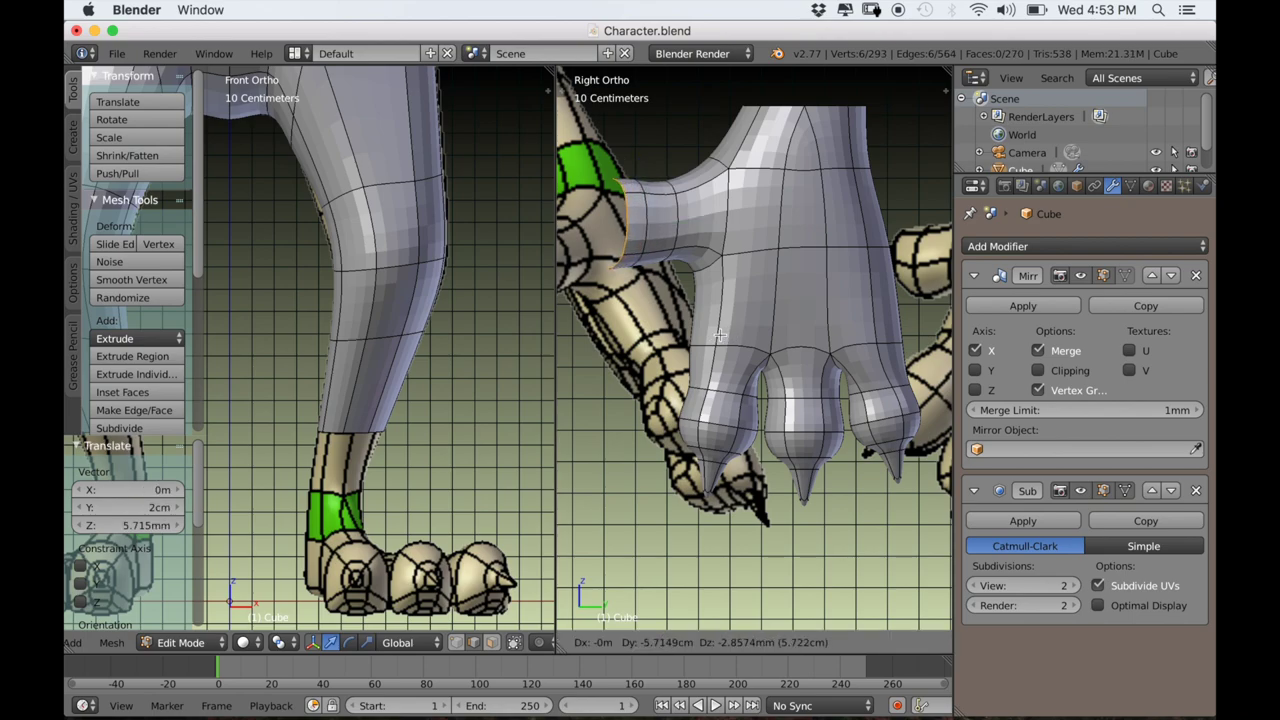
pyautogui.click(726, 334)
pyautogui.press('s')
pyautogui.click(706, 310)
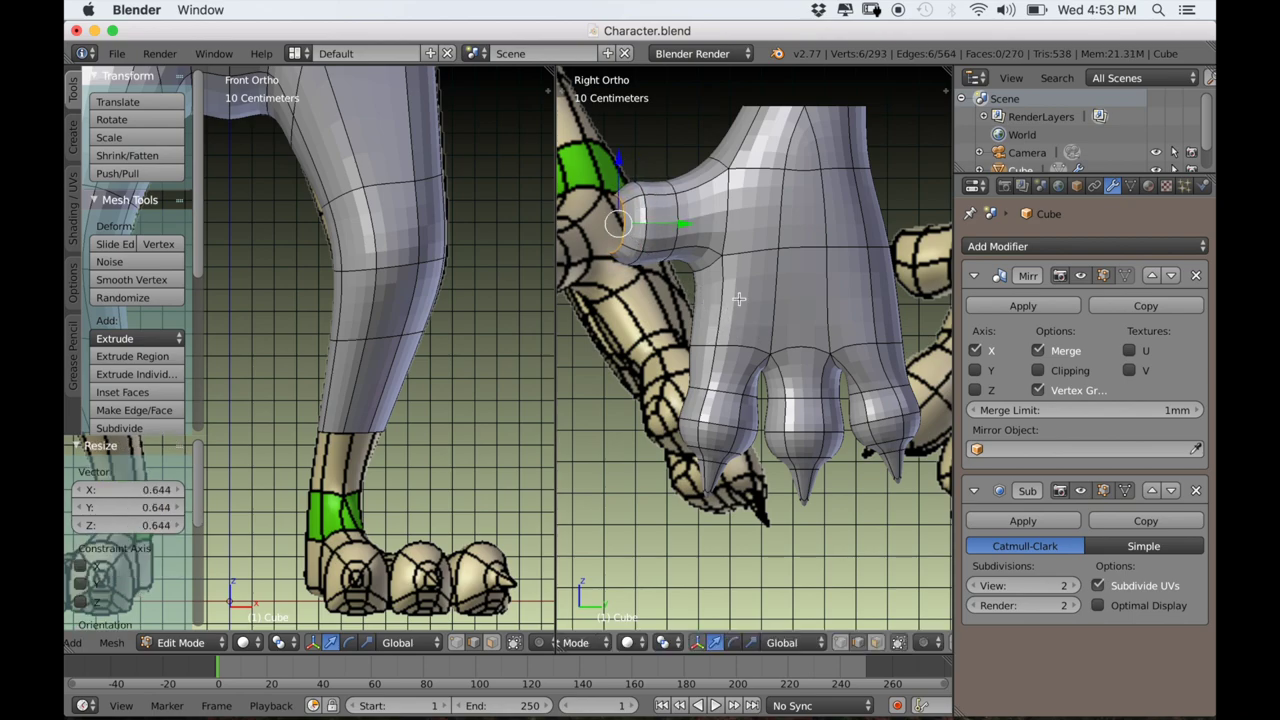
# Fill the thumb's open end with a face and move it about -3.715 cm along Y and -8.572 mm along Z.
pyautogui.press('f')
pyautogui.scroll(1, 697, 275)
pyautogui.scroll(-1, 697, 275)
pyautogui.press('g')
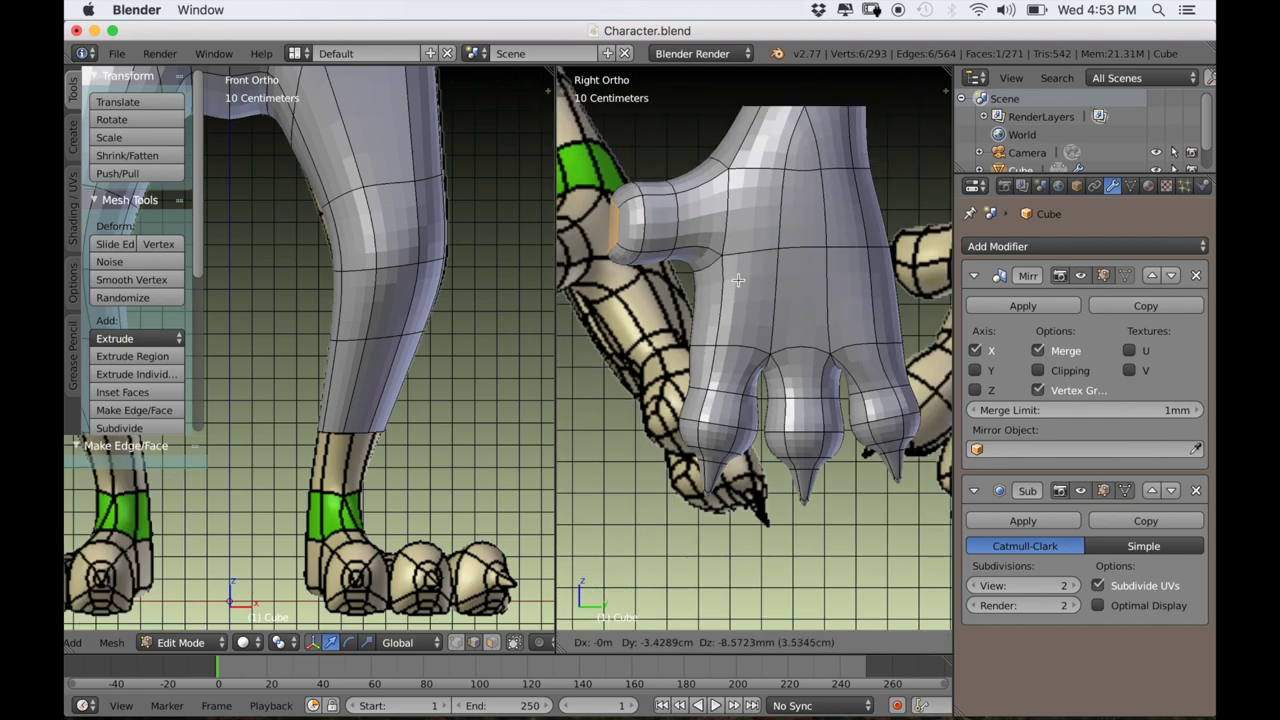
pyautogui.click(737, 280)
# Connect the upper and lower middle vertices of the thumb's six-sided end face to split it into two quads.
pyautogui.scroll(-3, 738, 280)
pyautogui.moveTo(738, 280); pyautogui.dragTo(816, 334, button='middle')
pyautogui.scroll(3, 816, 333)
pyautogui.scroll(2, 720, 340)
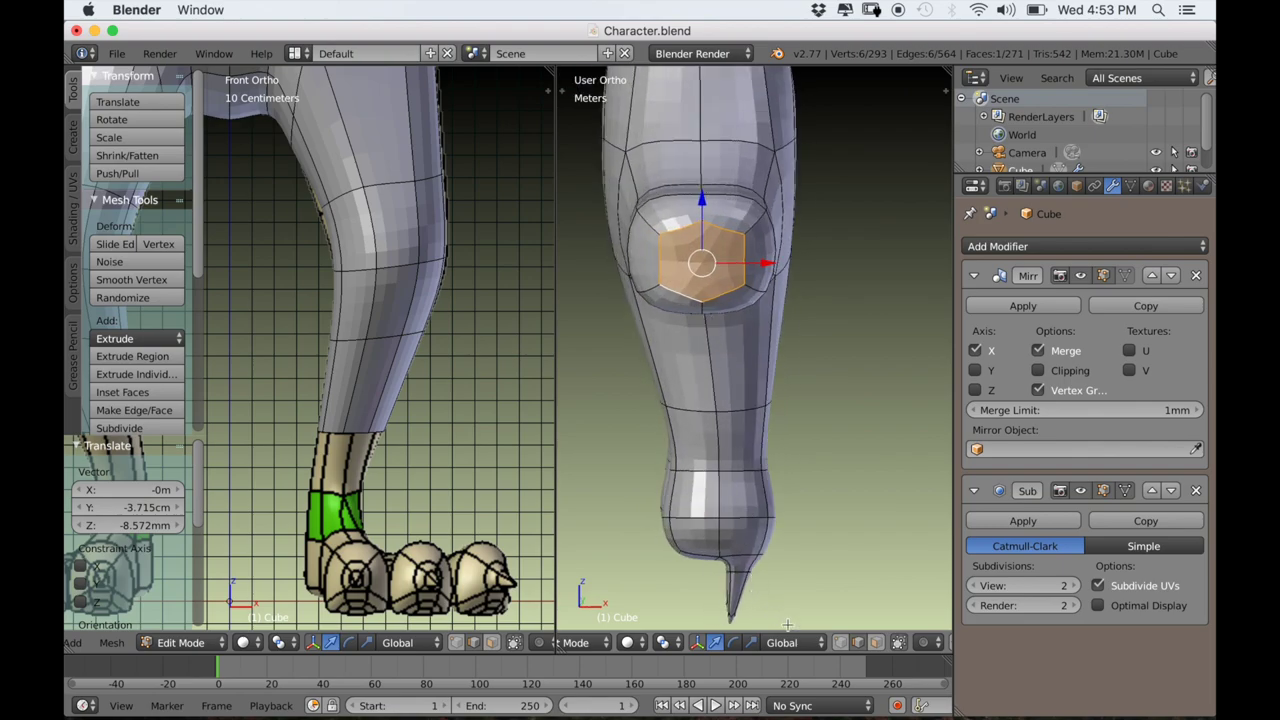
pyautogui.click(841, 644)
pyautogui.rightClick(698, 285)
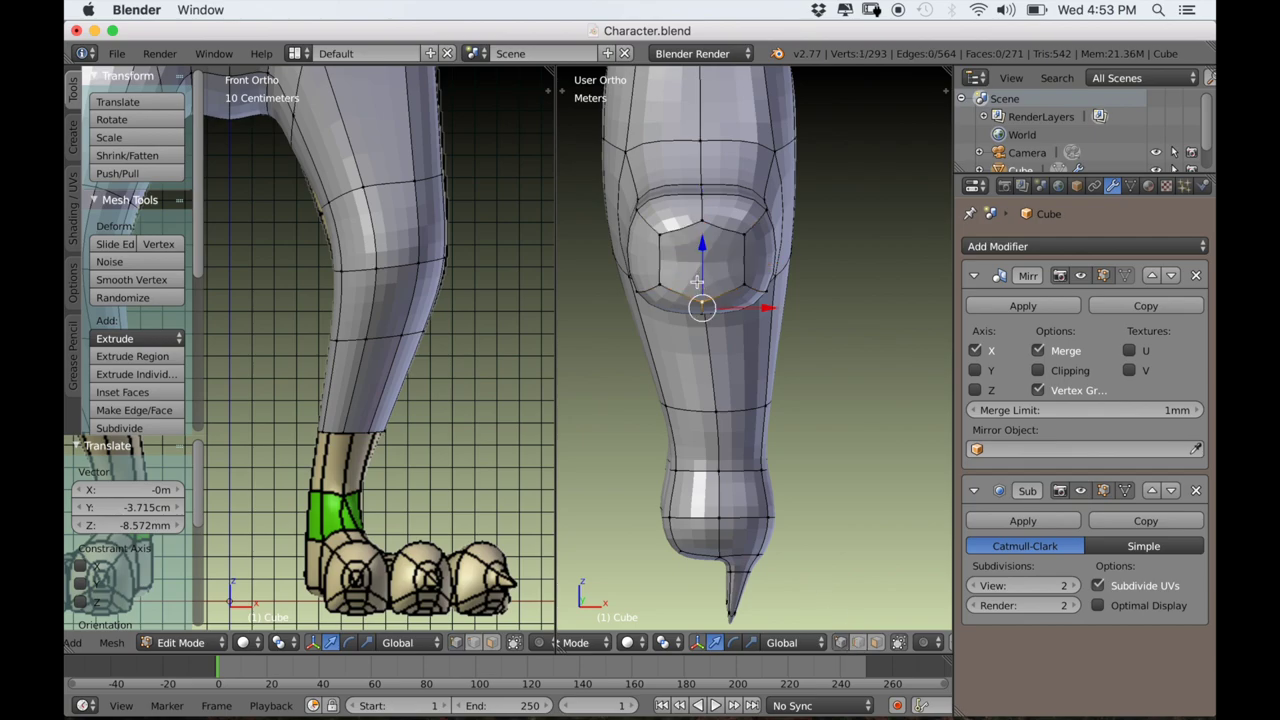
pyautogui.keyDown('shift'); pyautogui.rightClick(690, 231); pyautogui.keyUp('shift')
pyautogui.press('j')
pyautogui.moveTo(690, 231); pyautogui.dragTo(631, 272, button='middle')
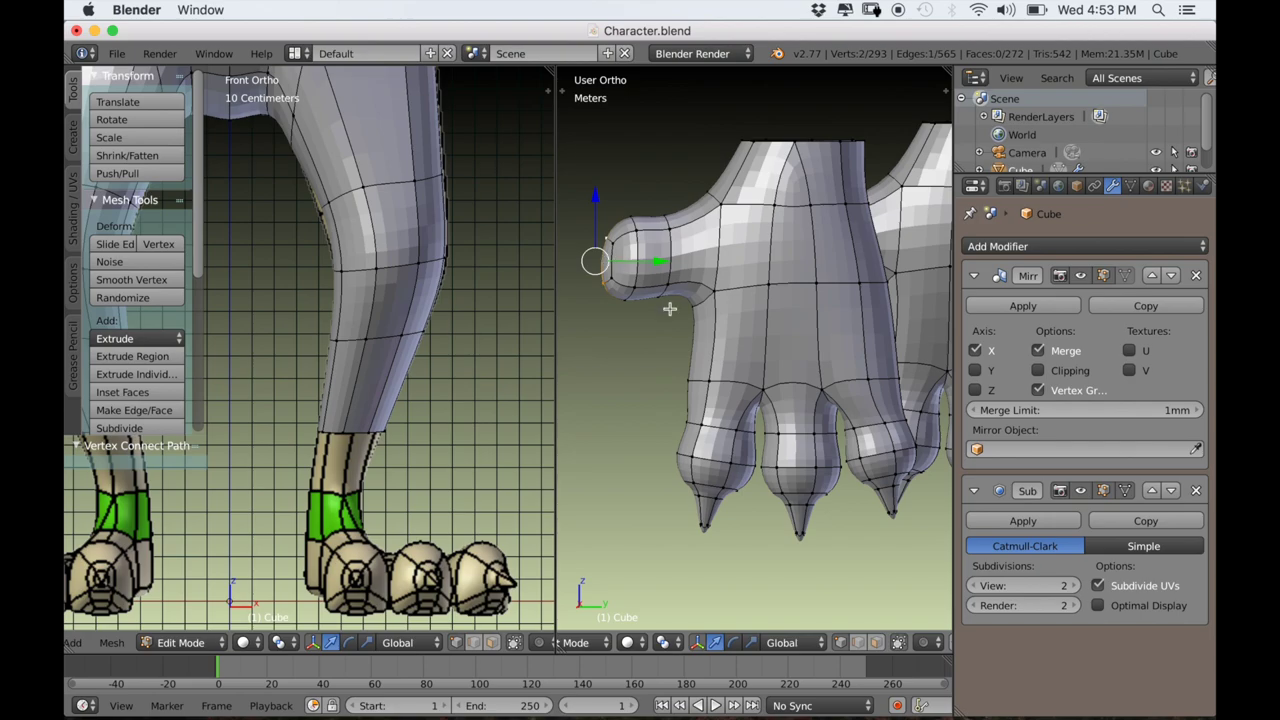
# Inset the two faces on the thumb's tip and extrude them about 16.023 cm outward as a claw.
pyautogui.press('KP_1')
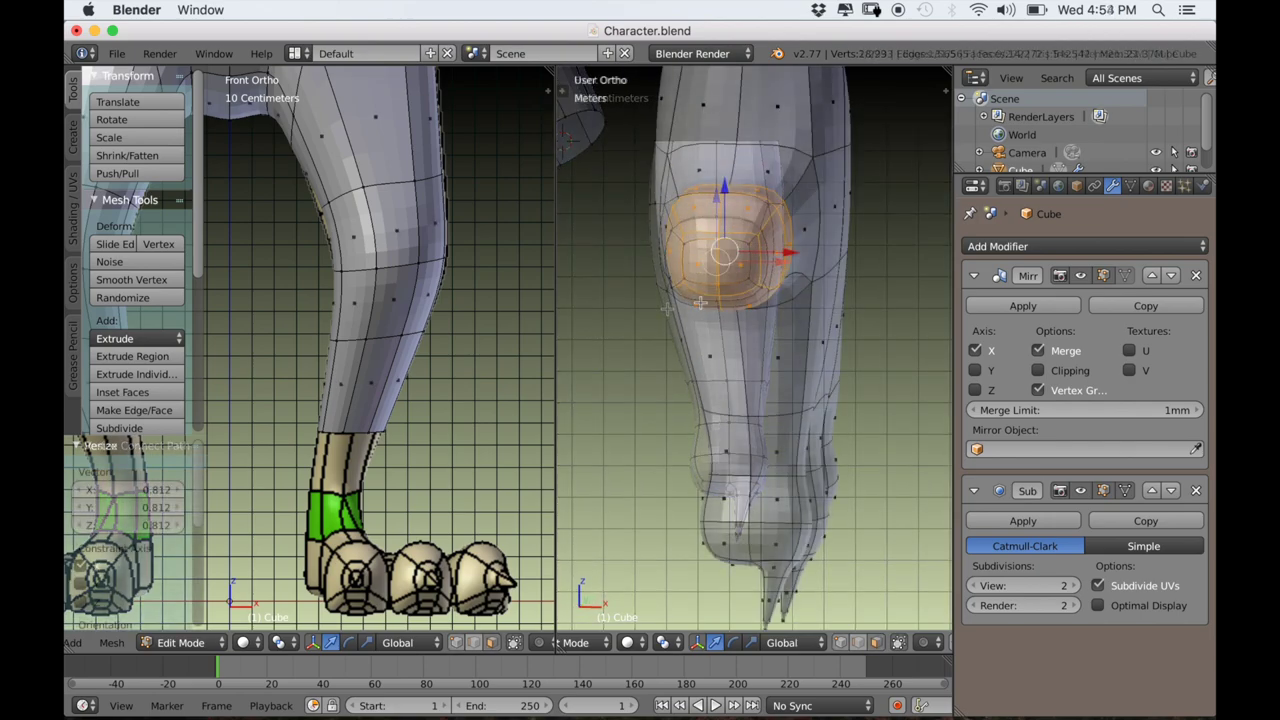
pyautogui.rightClick(699, 266)
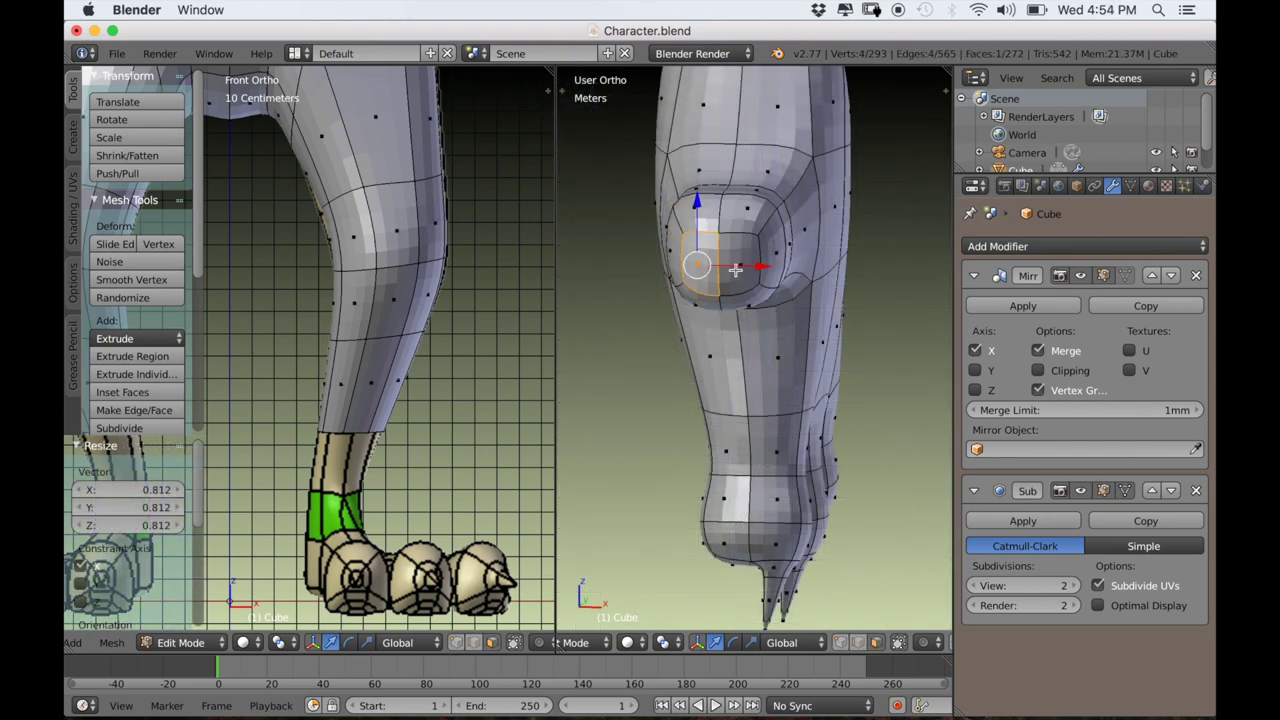
pyautogui.press('i')
pyautogui.click(814, 387)
pyautogui.moveTo(814, 387); pyautogui.dragTo(736, 391, button='middle')
pyautogui.press('e')
pyautogui.click(744, 343)
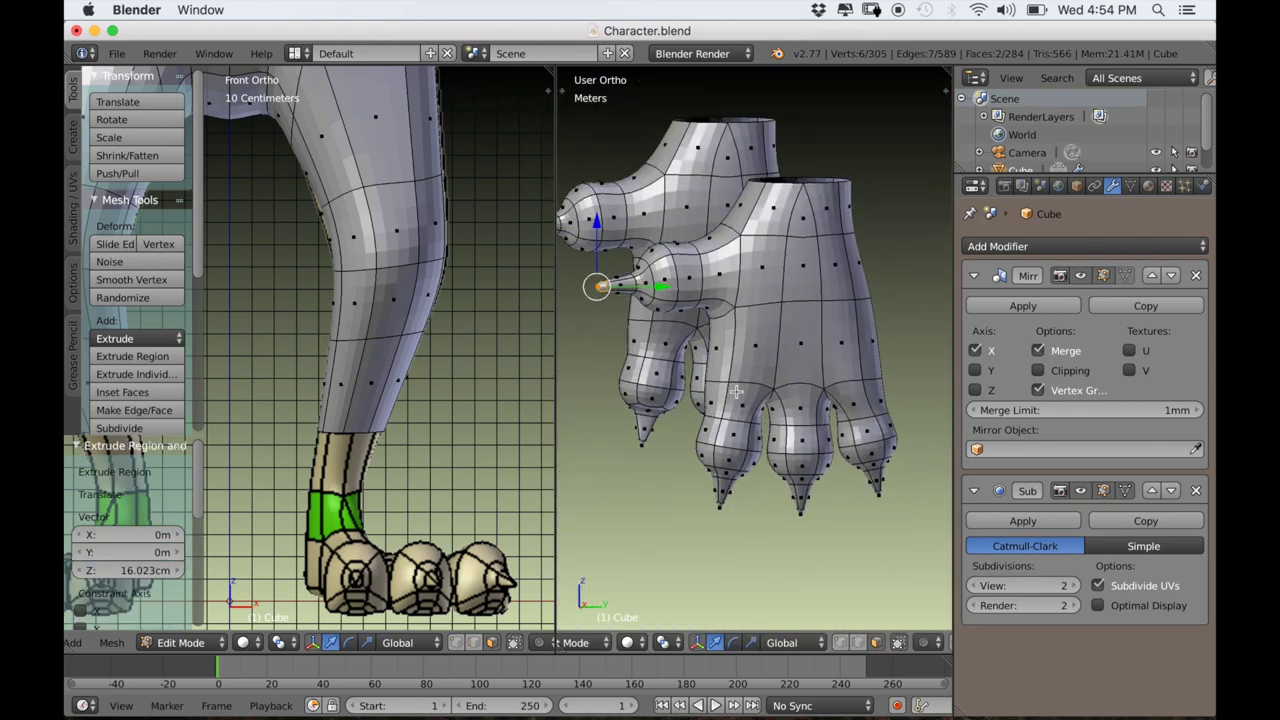
# Scale the thumb claw's tip faces to 0.702 and move them about 4.126 cm along Y.
pyautogui.press('s')
pyautogui.click(709, 360)
pyautogui.press('g')
pyautogui.press('y')
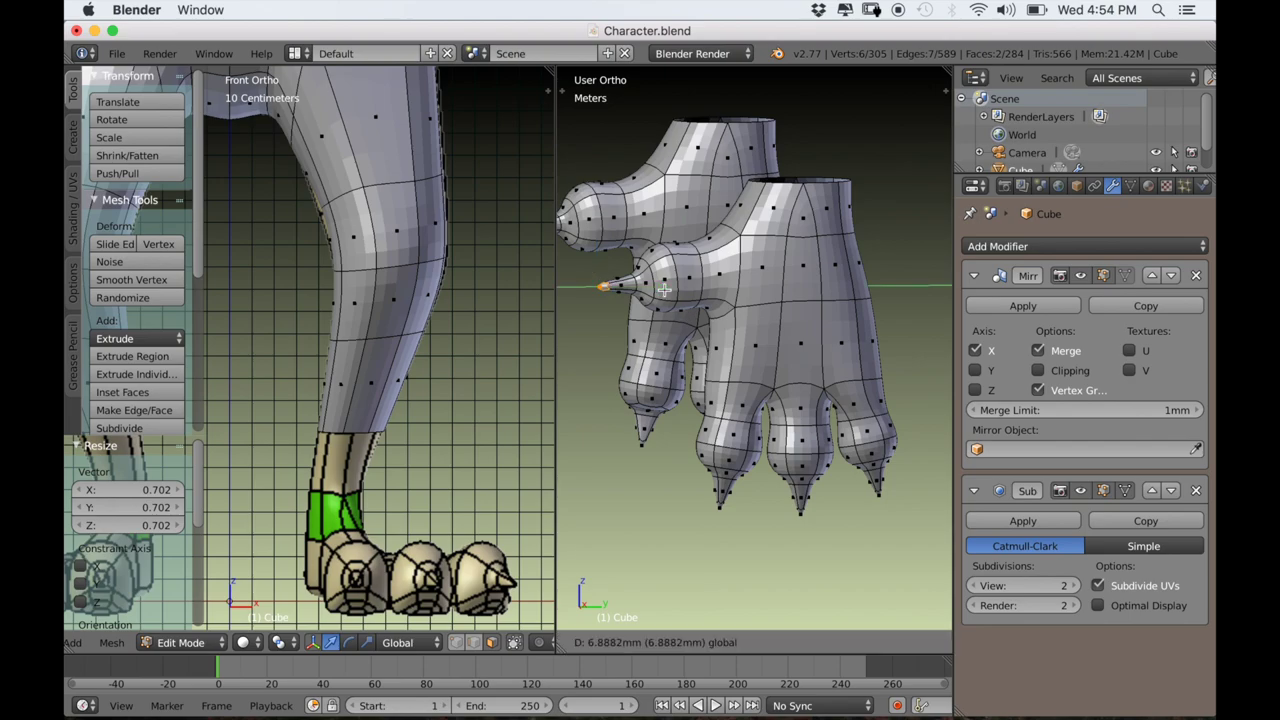
pyautogui.click(673, 290)
# Select the ring of faces around the thumb's rounded end and scale it to 0.883.
pyautogui.moveTo(673, 290); pyautogui.dragTo(701, 442, button='middle')
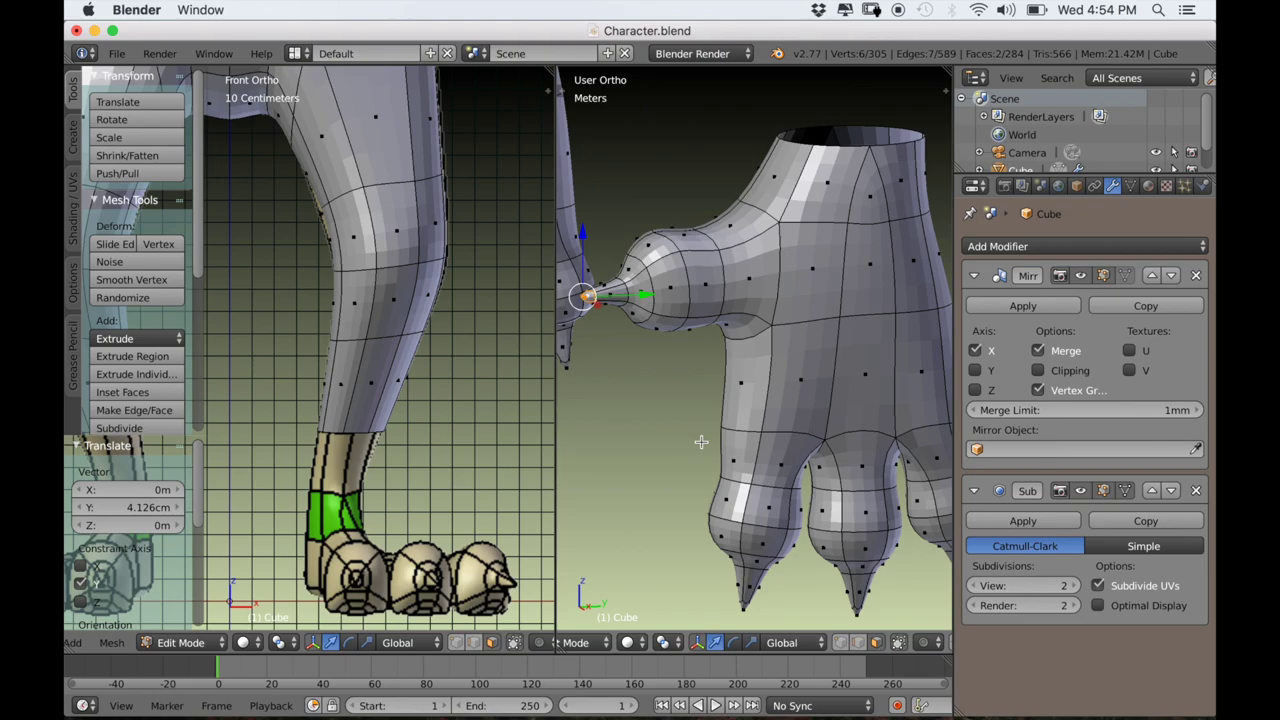
pyautogui.keyDown('alt'); pyautogui.rightClick(664, 261); pyautogui.keyUp('alt')
pyautogui.press('s')
pyautogui.click(779, 322)
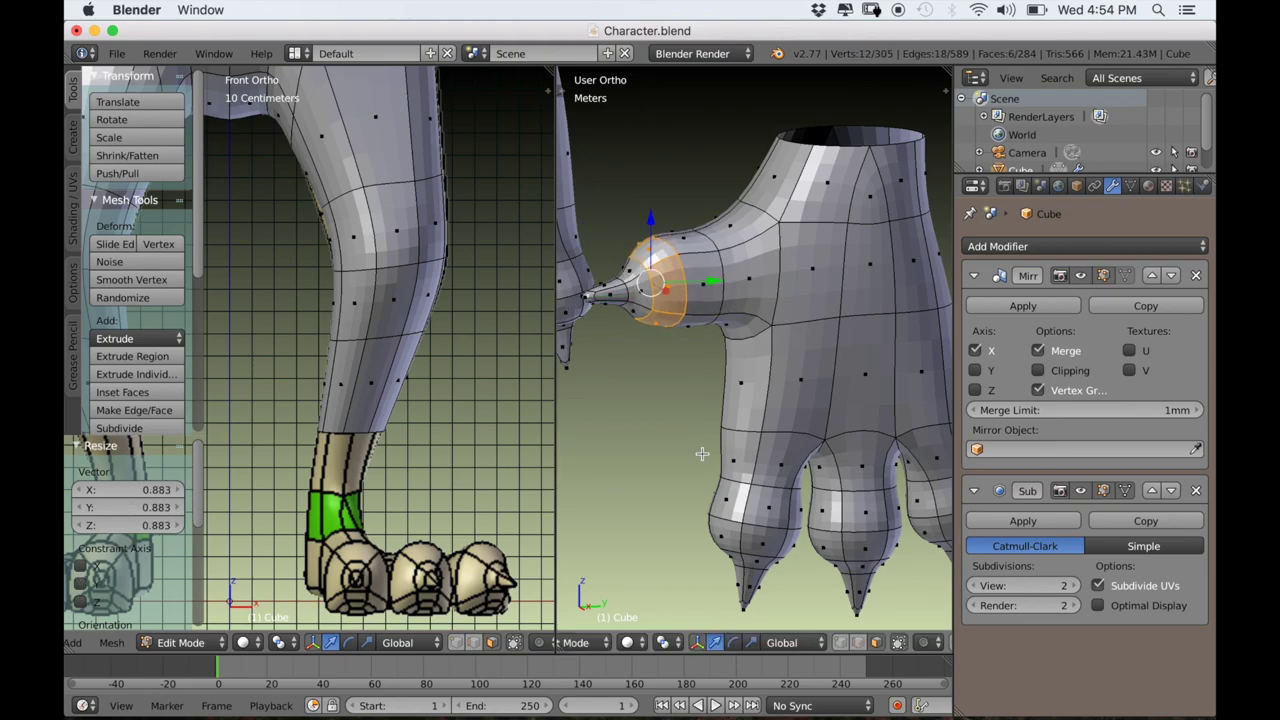
# Select all faces of the thumb's end and claw in wireframe and move them about 1.459 cm along Y.
pyautogui.moveTo(707, 282); pyautogui.dragTo(655, 330, button='middle')
pyautogui.press('z')
pyautogui.press('c')
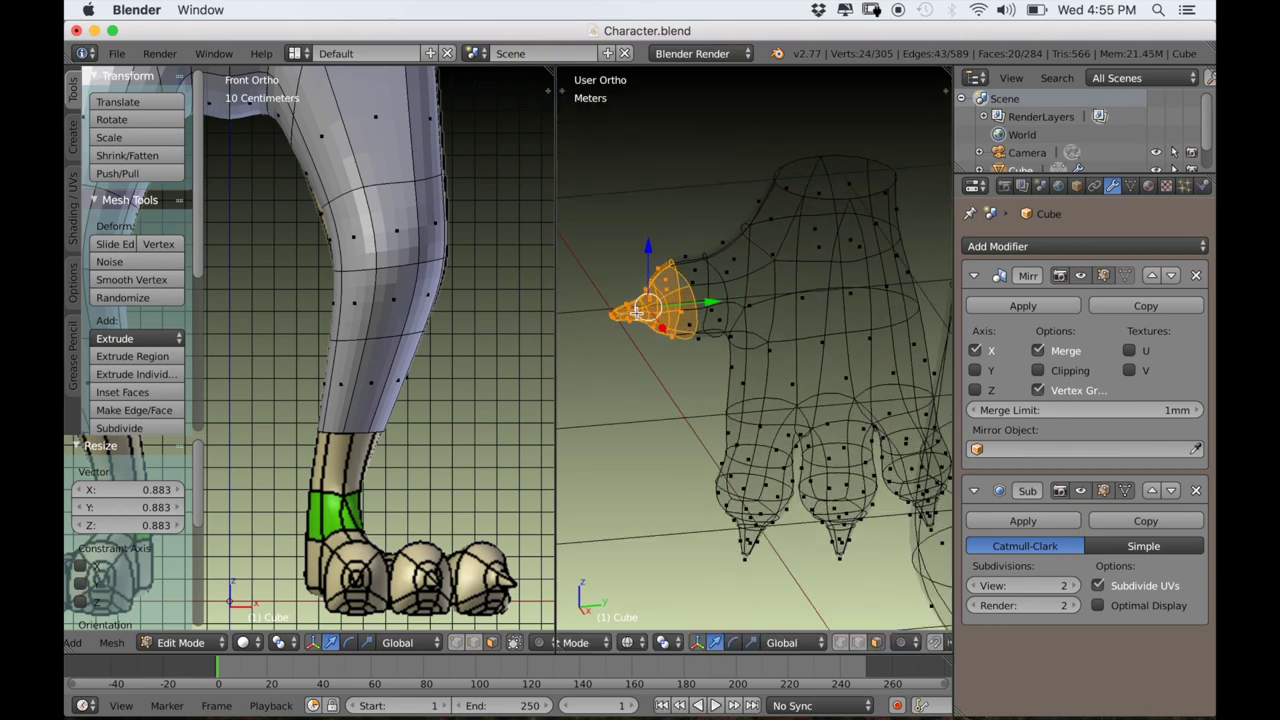
pyautogui.press('g')
pyautogui.press('y')
pyautogui.click(709, 303)
pyautogui.press('z')
# Select the thumb claw's tip faces, scale them, and move them about 7 mm along Y.
pyautogui.moveTo(646, 345); pyautogui.dragTo(698, 357, button='middle')
pyautogui.rightClick(602, 307)
pyautogui.scroll(4, 610, 312)
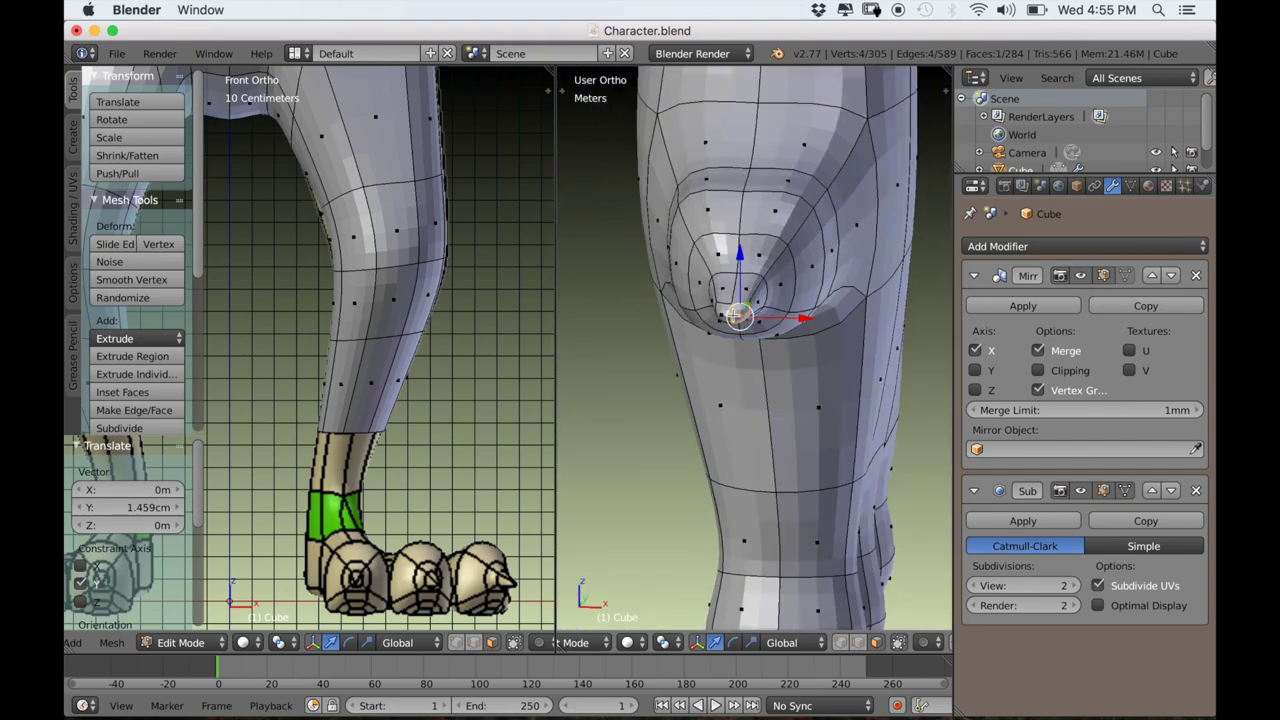
pyautogui.press('s')
pyautogui.click(823, 400)
pyautogui.moveTo(823, 400); pyautogui.dragTo(700, 420, button='middle')
pyautogui.press('g')
pyautogui.press('y')
pyautogui.click(772, 570)
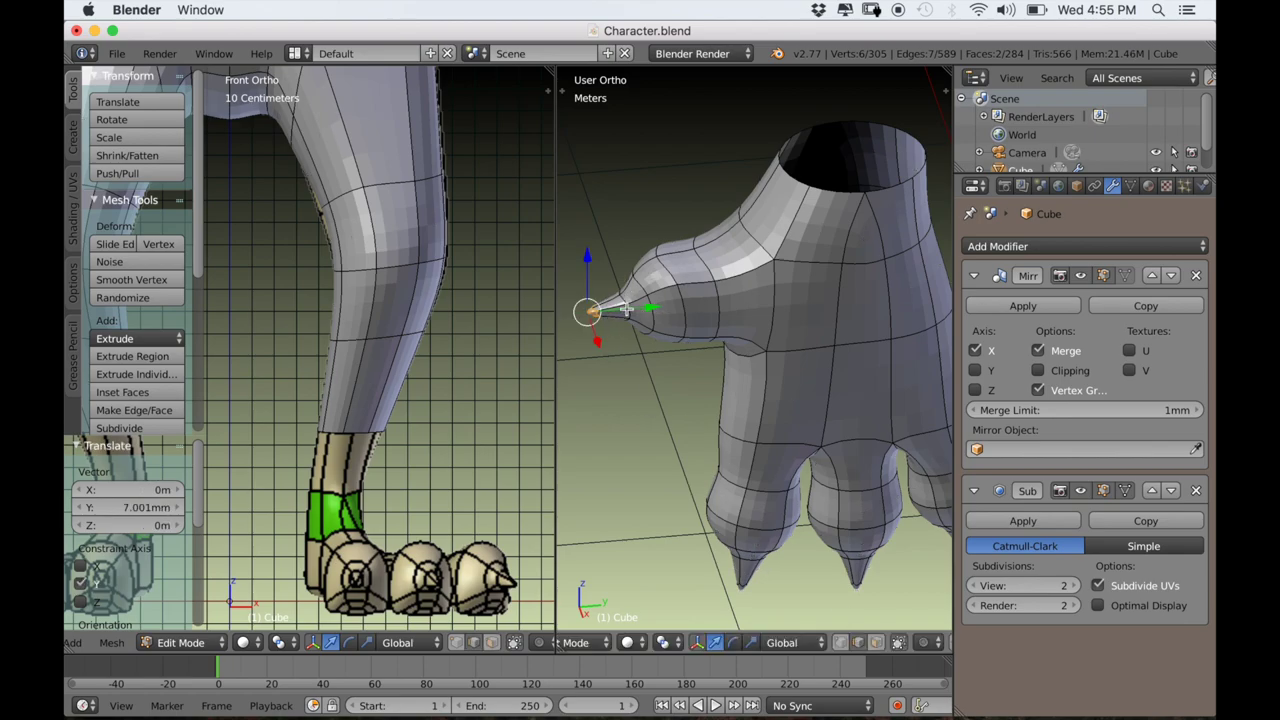
# Move the edge loop at the base of the thumb claw about 1.64 cm along Y.
pyautogui.press('g')
pyautogui.press('y')
pyautogui.click(677, 301)
# In top-view wireframe, switch to face selection and box-select the faces of the thumb's end and claw.
pyautogui.scroll(-1, 680, 310)
pyautogui.moveTo(710, 372); pyautogui.dragTo(670, 355, button='middle')
pyautogui.scroll(-3, 677, 358)
pyautogui.scroll(6, 692, 394)
pyautogui.moveTo(743, 403); pyautogui.dragTo(737, 434, button='middle')
pyautogui.scroll(-3, 754, 394)
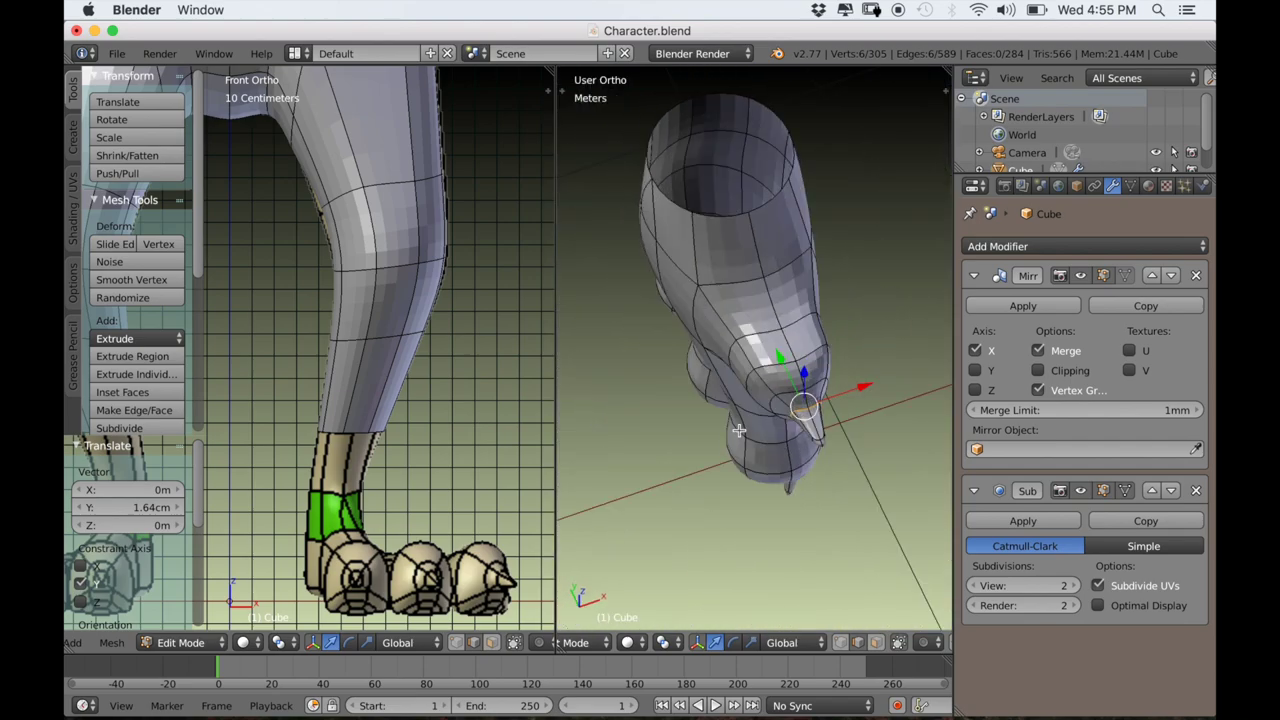
pyautogui.press('KP_7')
pyautogui.scroll(-1, 770, 475)
pyautogui.press('z')
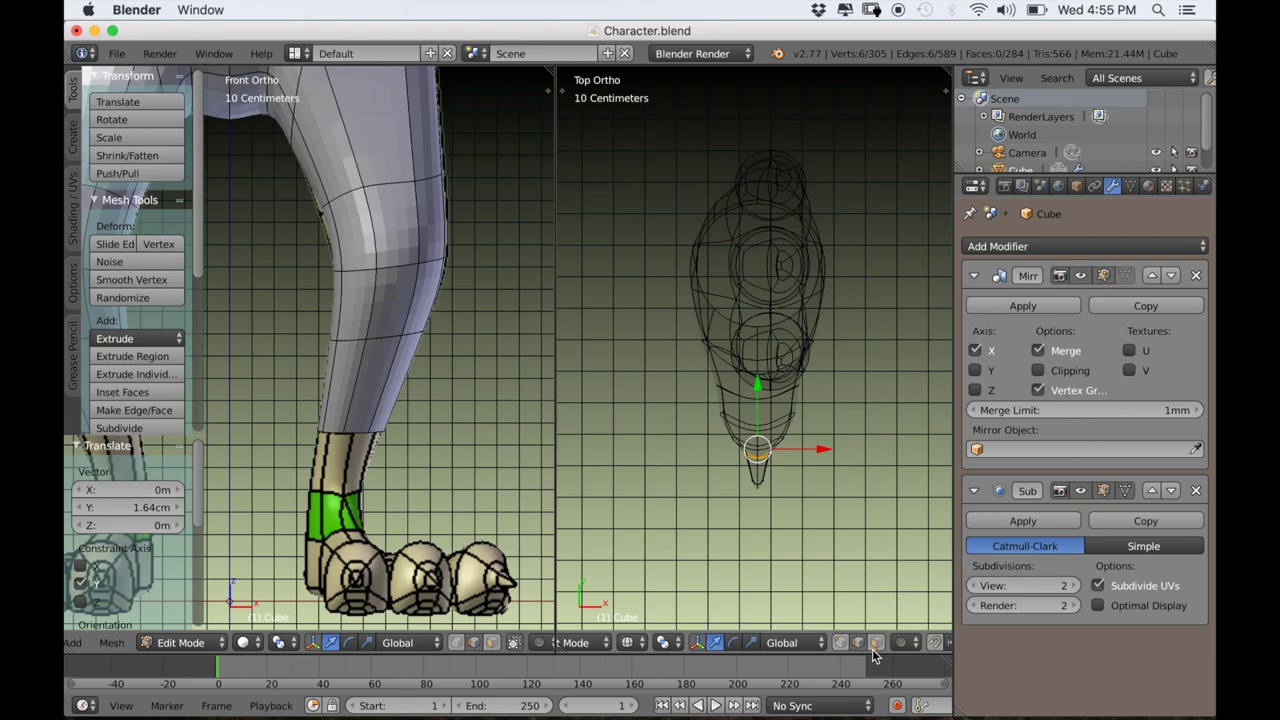
pyautogui.click(874, 645)
pyautogui.press('b')
pyautogui.moveTo(651, 409); pyautogui.dragTo(861, 522)
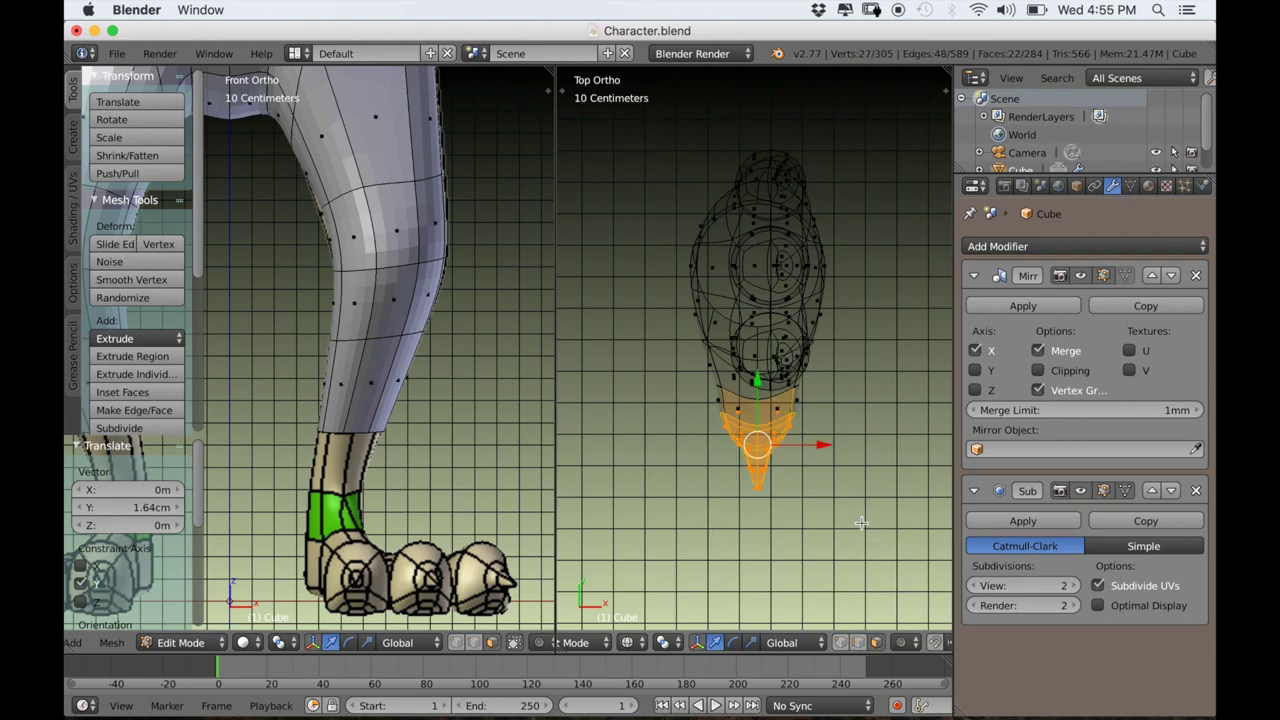
# Add the remaining faces around the thumb's end segment to the selection and move them about -6.747 cm along X and 3.969 mm along Y.
pyautogui.press('z')
pyautogui.moveTo(842, 518); pyautogui.dragTo(720, 374, button='middle')
pyautogui.scroll(2, 720, 374)
pyautogui.keyDown('shift'); pyautogui.rightClick(695, 281); pyautogui.keyUp('shift')
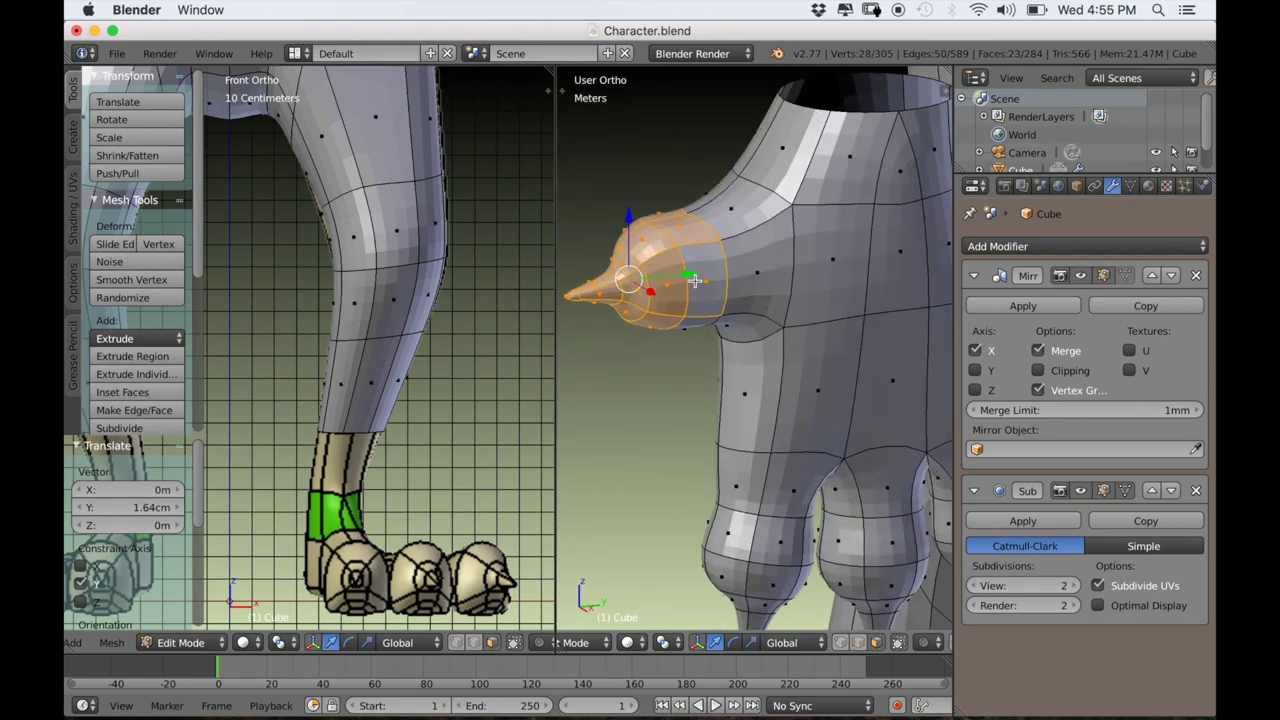
pyautogui.moveTo(698, 322); pyautogui.dragTo(790, 347, button='middle')
pyautogui.press('KP_7')
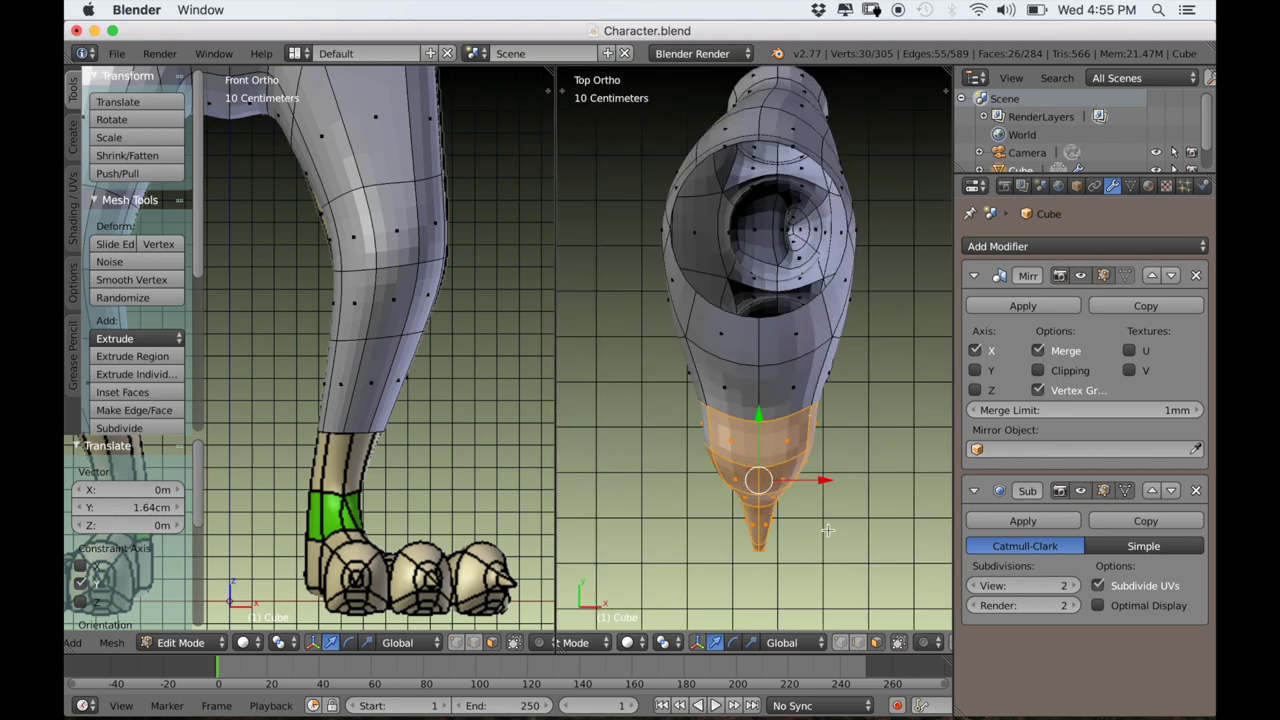
pyautogui.press('g')
pyautogui.click(796, 507)
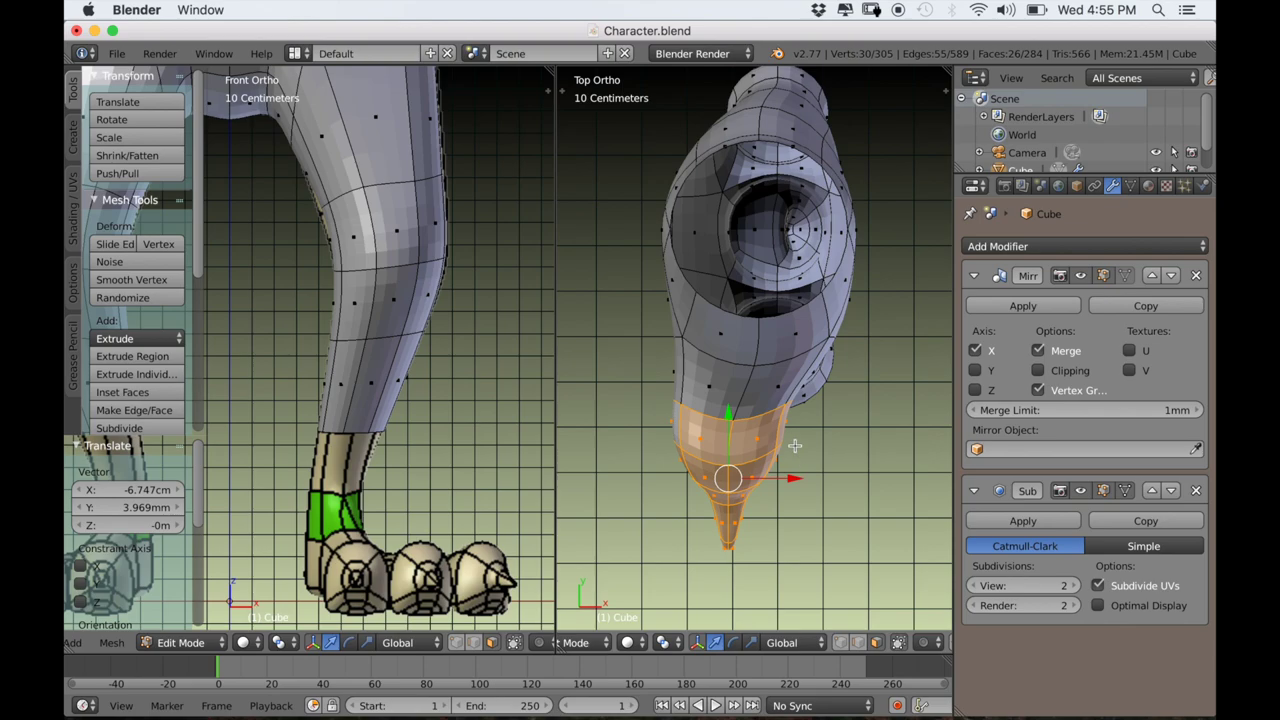
# Rotate the thumb's end segment in top view to angle the claw, shifting it about -2.183 cm along X and 3.969 mm along Y.
pyautogui.press('r')
pyautogui.click(862, 502)
pyautogui.press('g')
pyautogui.click(847, 516)
pyautogui.press('r')
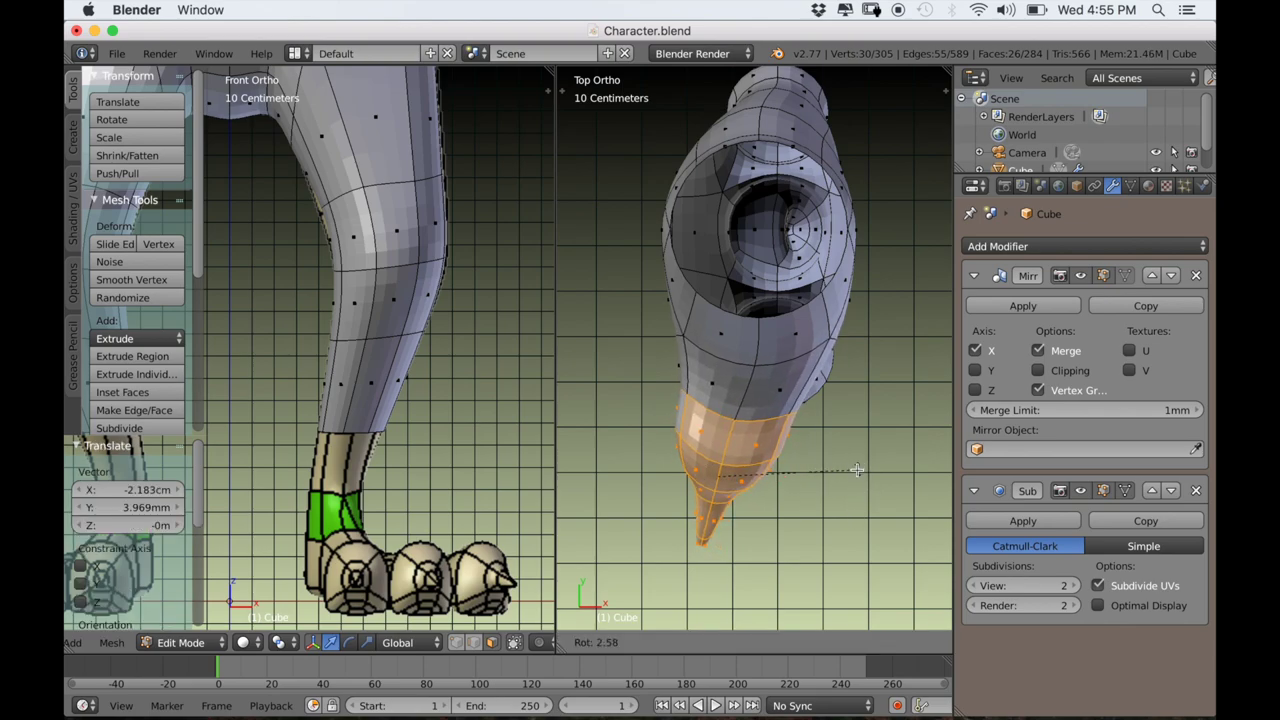
pyautogui.click(857, 471)
# In side view, rotate the thumb's end by about -10.167° and move it about 1.7 cm along Y and -4.6 cm along Z.
pyautogui.moveTo(857, 471); pyautogui.dragTo(818, 395, button='middle')
pyautogui.press('r')
pyautogui.click(844, 358)
pyautogui.press('g')
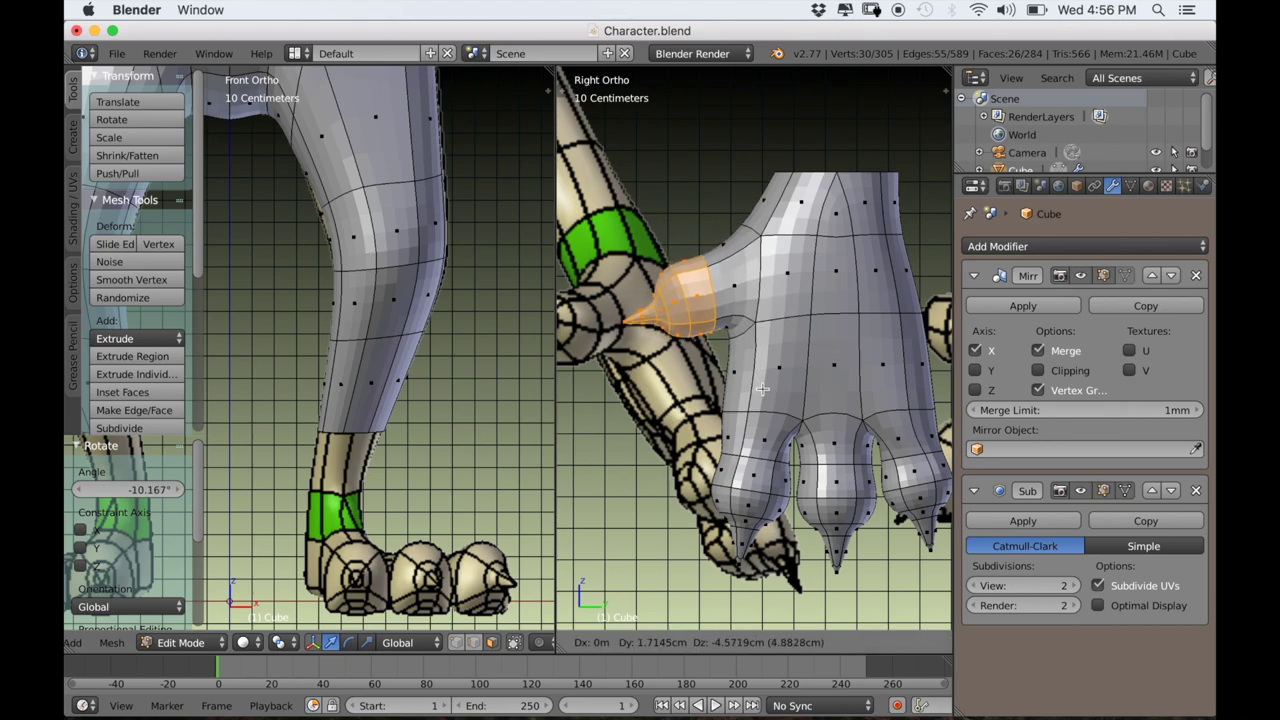
pyautogui.click(762, 389)
# Deselect everything and examine the hand's overall shape from several angles.
pyautogui.scroll(2, 716, 388)
pyautogui.press('a')
pyautogui.scroll(-4, 716, 388)
pyautogui.moveTo(716, 388); pyautogui.dragTo(837, 491, button='middle')
pyautogui.scroll(-4, 760, 494)
pyautogui.scroll(-4, 701, 438)
pyautogui.scroll(8, 701, 438)
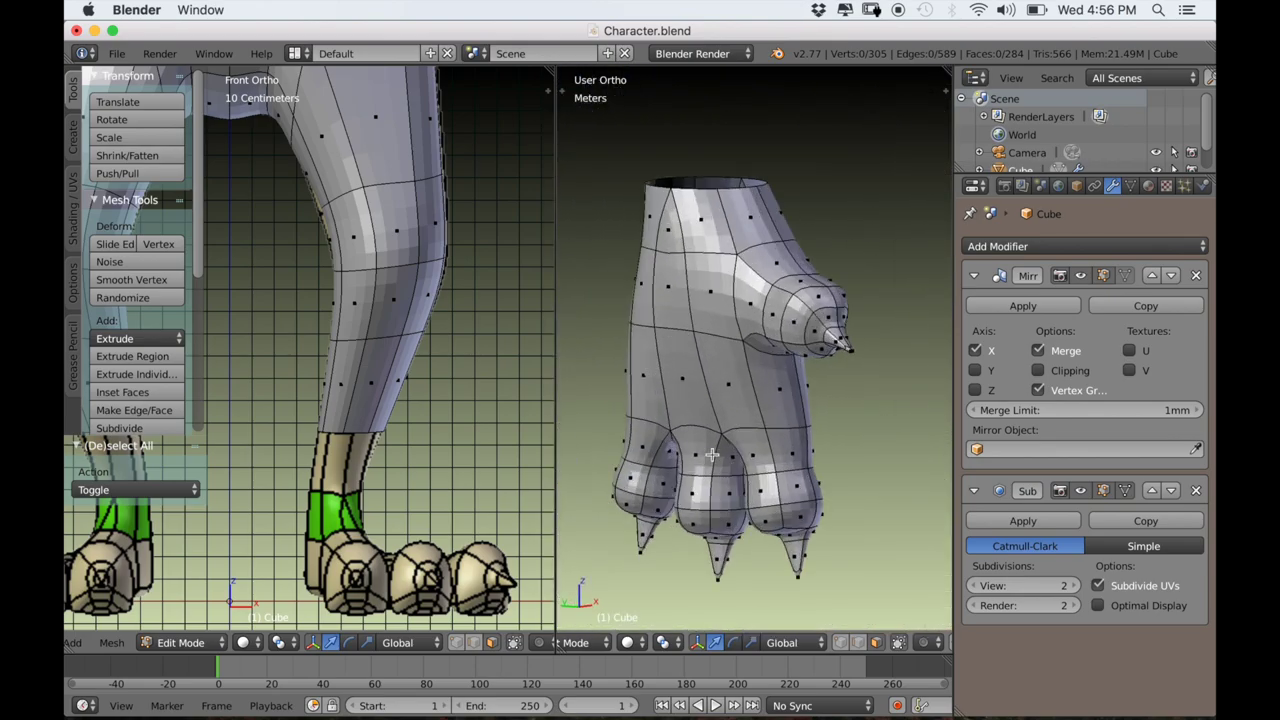
pyautogui.moveTo(643, 347); pyautogui.dragTo(671, 348, button='middle')
pyautogui.keyDown('shift'); pyautogui.moveTo(710, 435); pyautogui.dragTo(686, 330, button='middle'); pyautogui.keyUp('shift')
pyautogui.scroll(2, 683, 397)
# Select the six faces in the middle of the palm and inset them by about 4.085 cm.
pyautogui.moveTo(683, 397); pyautogui.dragTo(766, 361, button='middle')
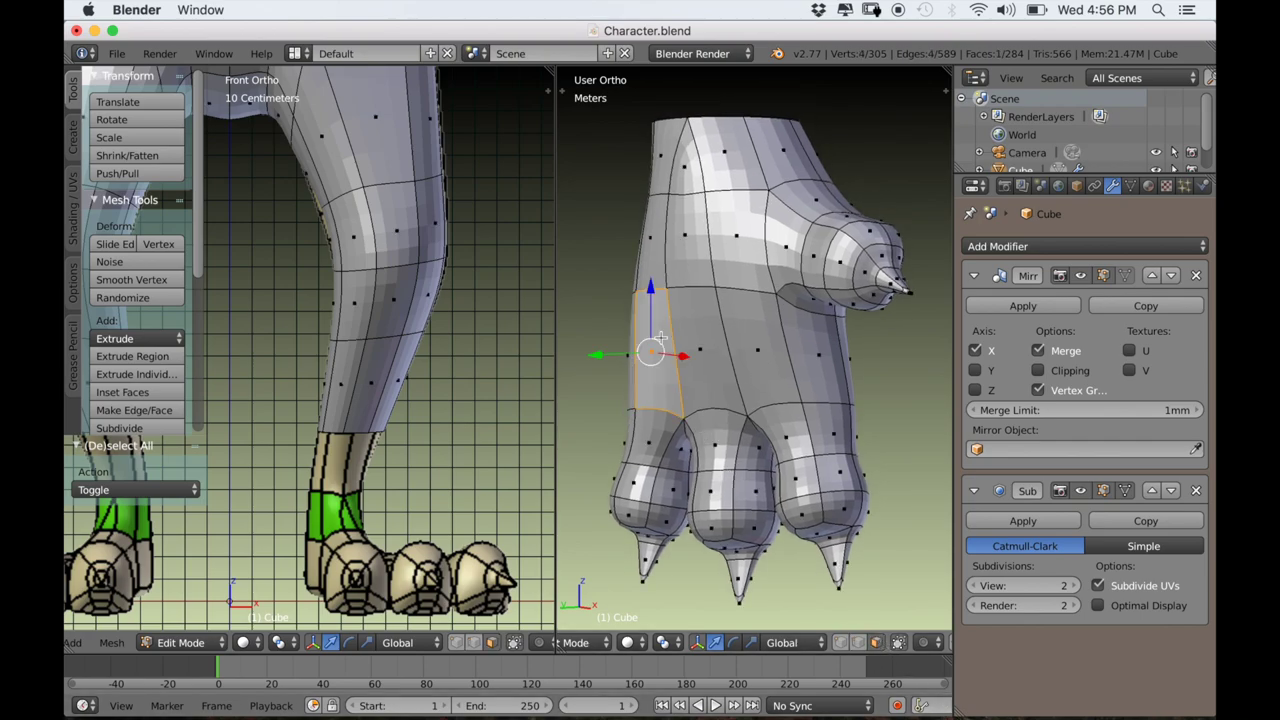
pyautogui.keyDown('shift'); pyautogui.rightClick(742, 333); pyautogui.keyUp('shift')
pyautogui.keyDown('shift'); pyautogui.rightClick(698, 261); pyautogui.keyUp('shift')
pyautogui.moveTo(655, 261); pyautogui.dragTo(685, 270, button='middle')
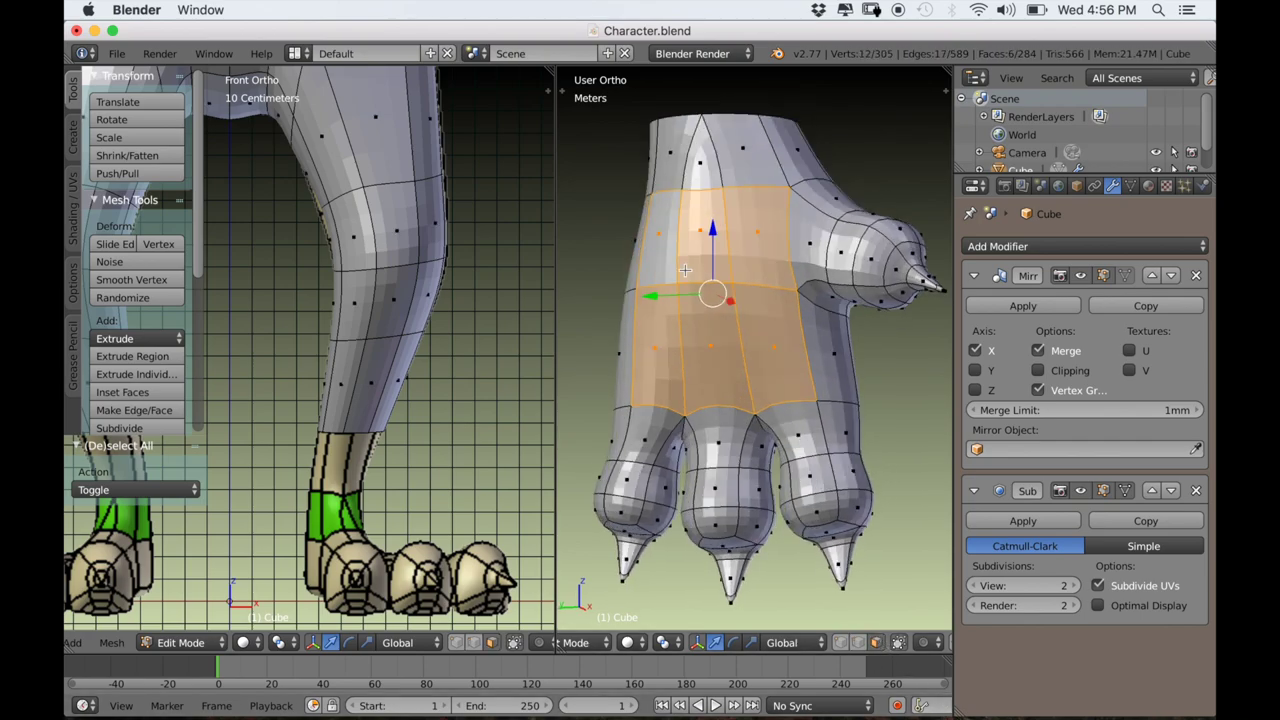
pyautogui.press('i')
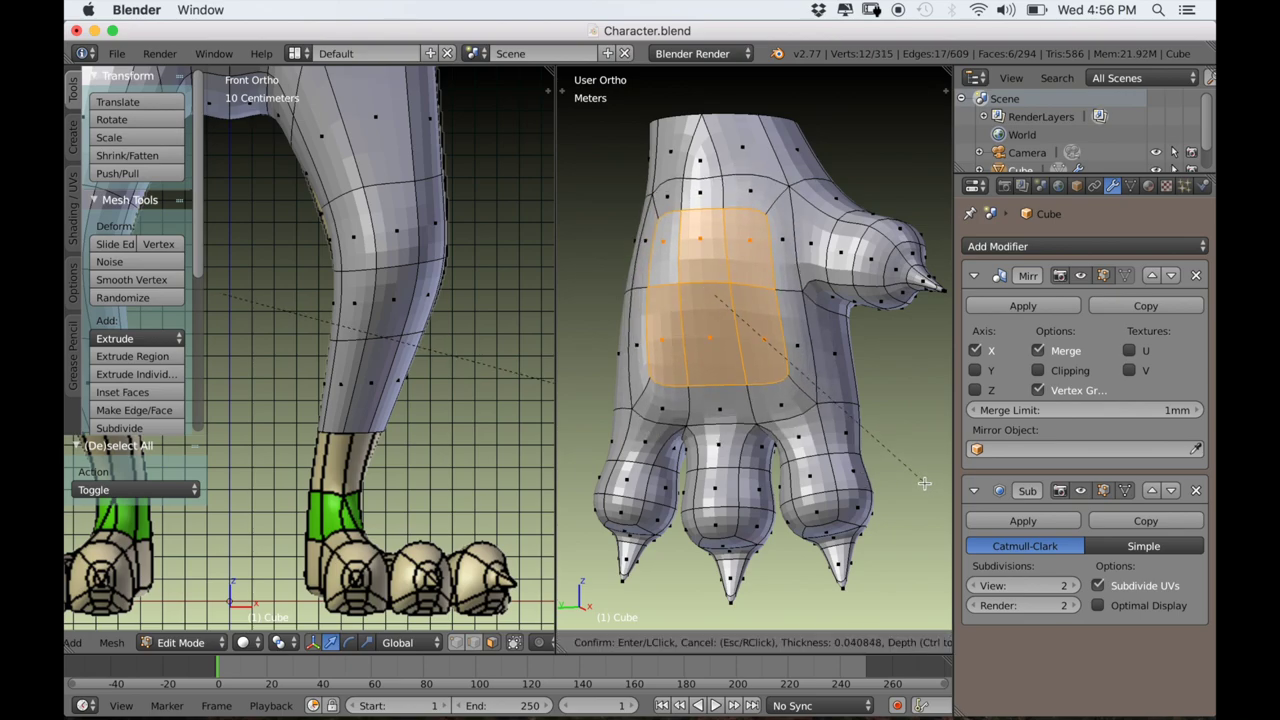
pyautogui.click(925, 484)
# Extrude the inset palm faces about 2 cm along their normal.
pyautogui.moveTo(824, 488); pyautogui.dragTo(783, 499, button='middle')
pyautogui.scroll(1, 822, 506)
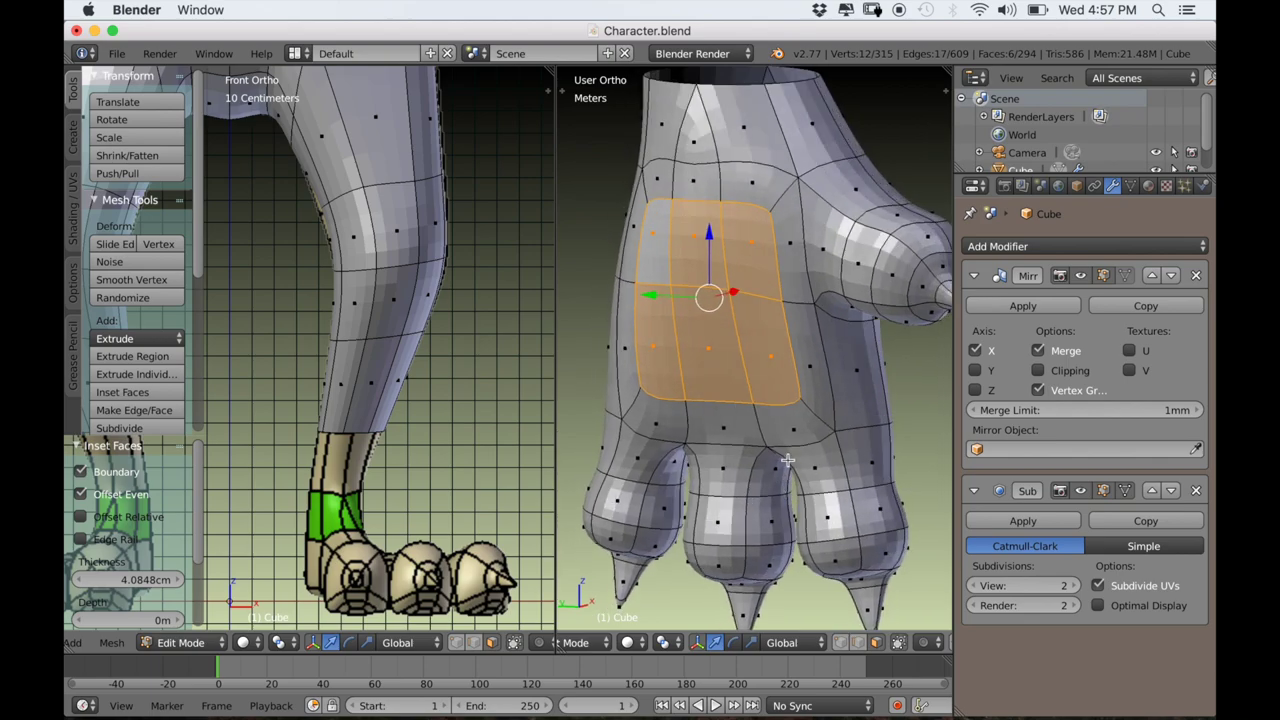
pyautogui.press('i')
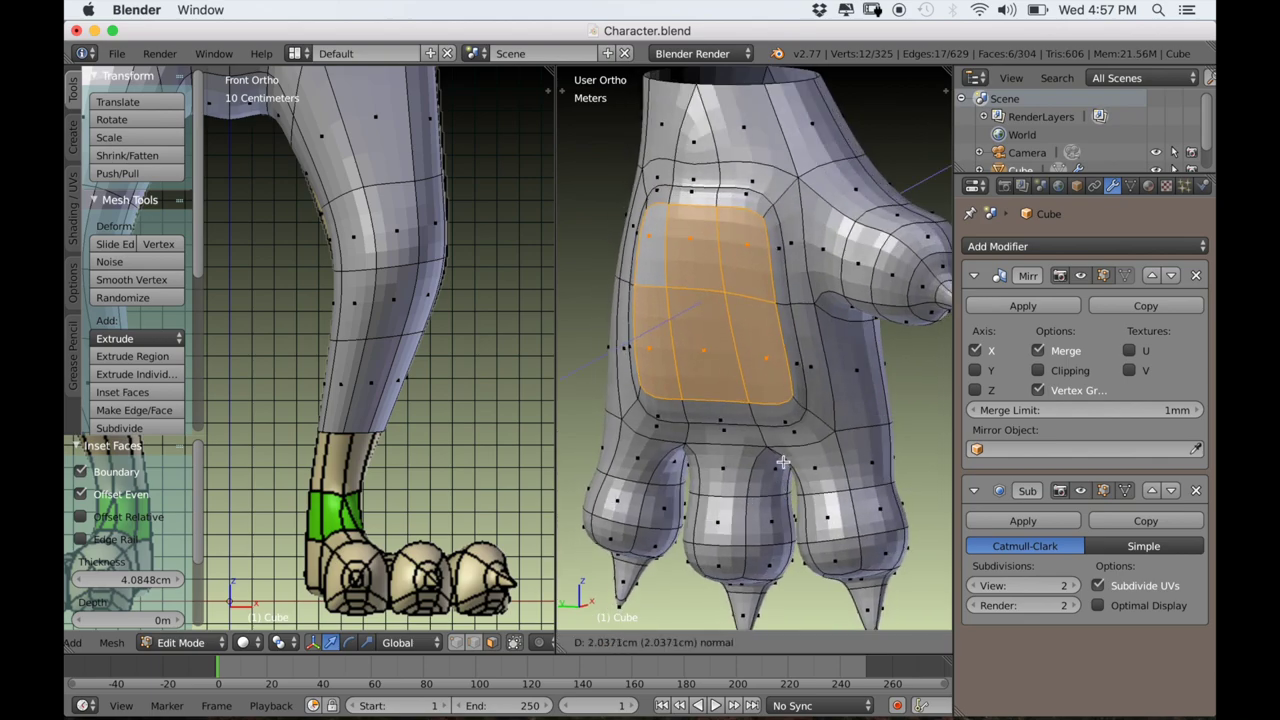
pyautogui.click(783, 460)
# Deselect the palm faces to inspect the extruded area and undo the deselection.
pyautogui.press('a')
pyautogui.scroll(-2, 780, 463)
pyautogui.moveTo(775, 465)
pyautogui.mouseDown(button='middle')
pyautogui.moveTo(886, 469)
pyautogui.moveTo(769, 477)
pyautogui.mouseUp(button='middle')
pyautogui.scroll(1, 769, 477)
pyautogui.hotkey('ctrl', 'z')
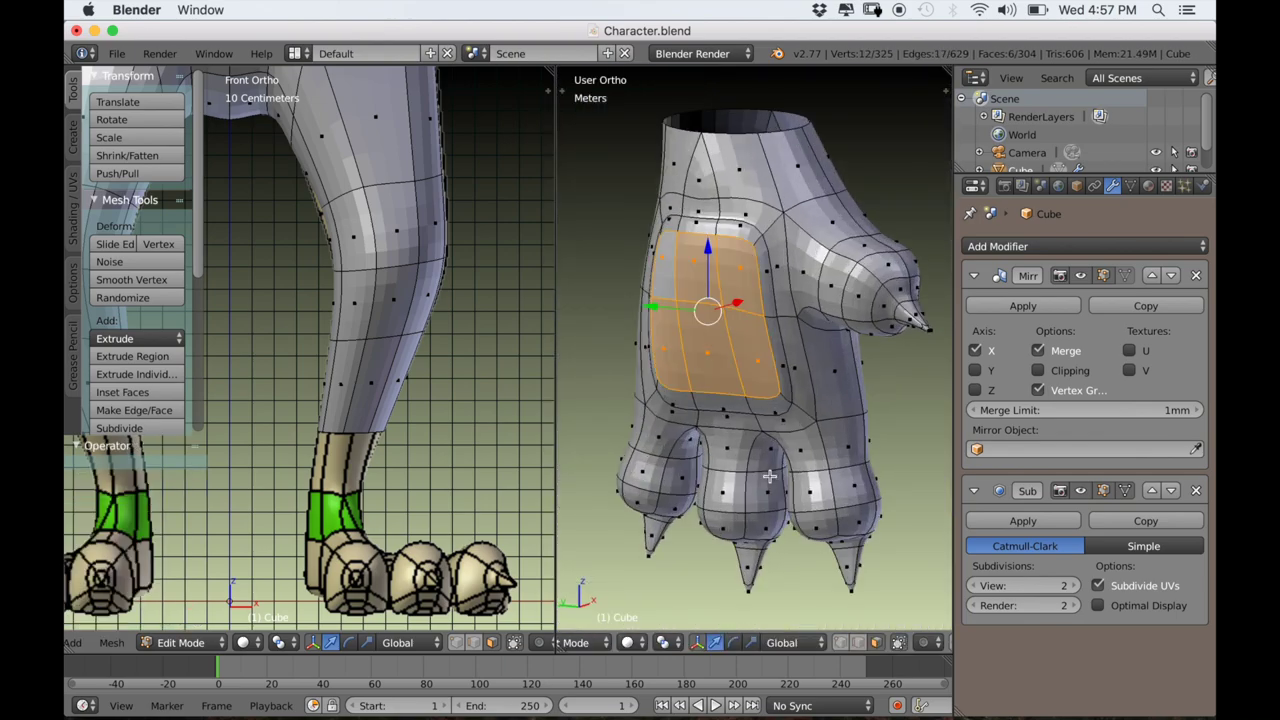
# Rotate the extruded palm faces by about 2.976° in front view.
pyautogui.press('KP_1')
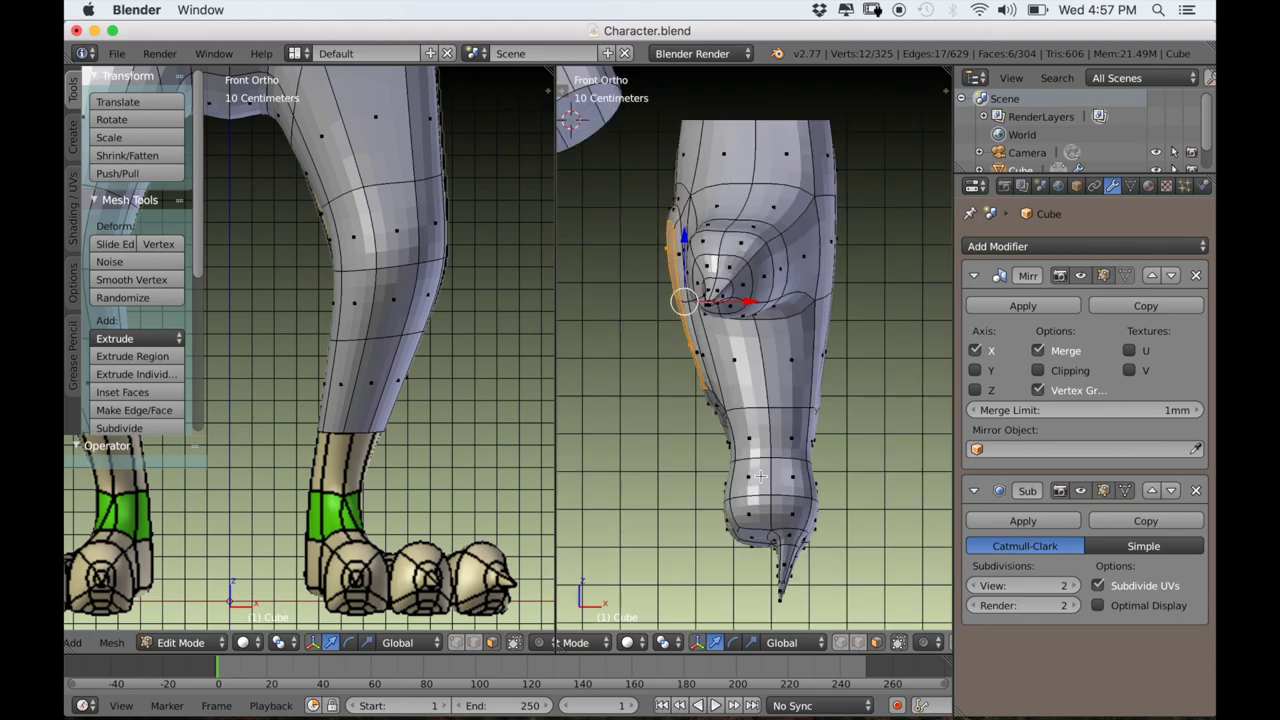
pyautogui.press('r')
pyautogui.click(733, 390)
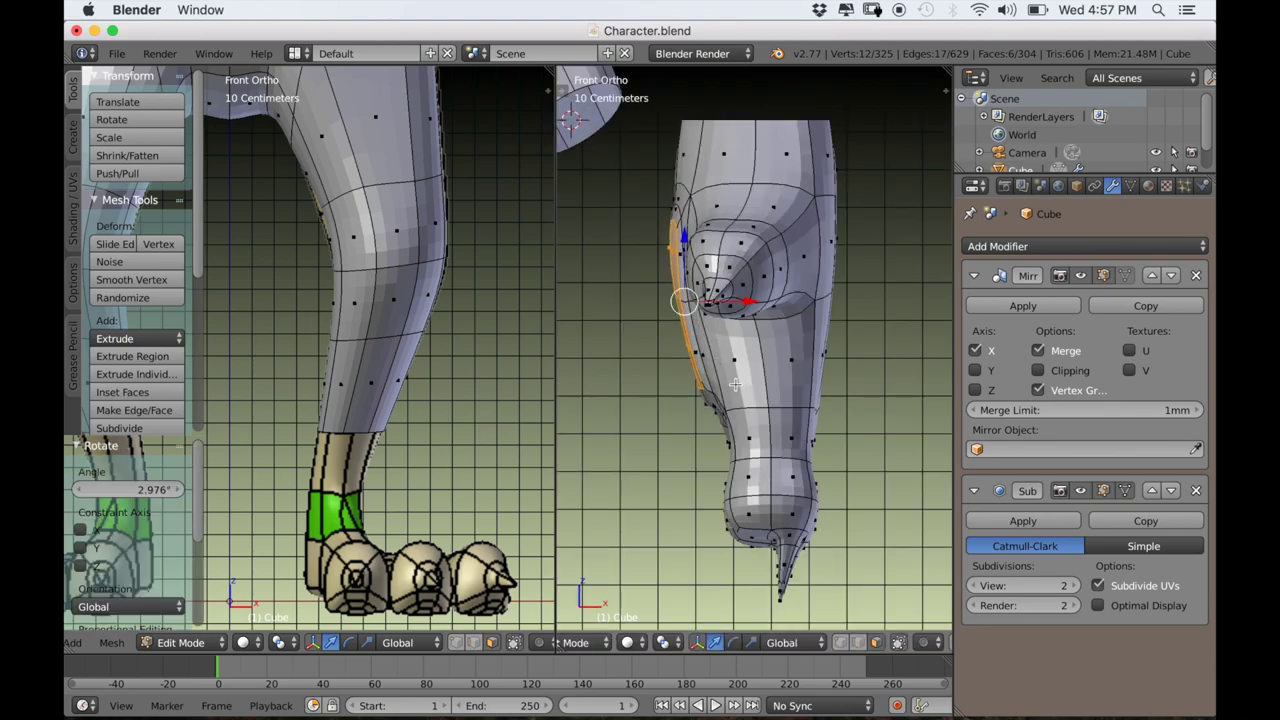
# Select the six palm-side faces across the three fingertips and extrude them outward into raised finger pads.
pyautogui.moveTo(733, 381); pyautogui.dragTo(817, 347, button='middle')
pyautogui.scroll(2, 819, 444)
pyautogui.press('a')
pyautogui.scroll(2, 817, 347)
pyautogui.rightClick(868, 458)
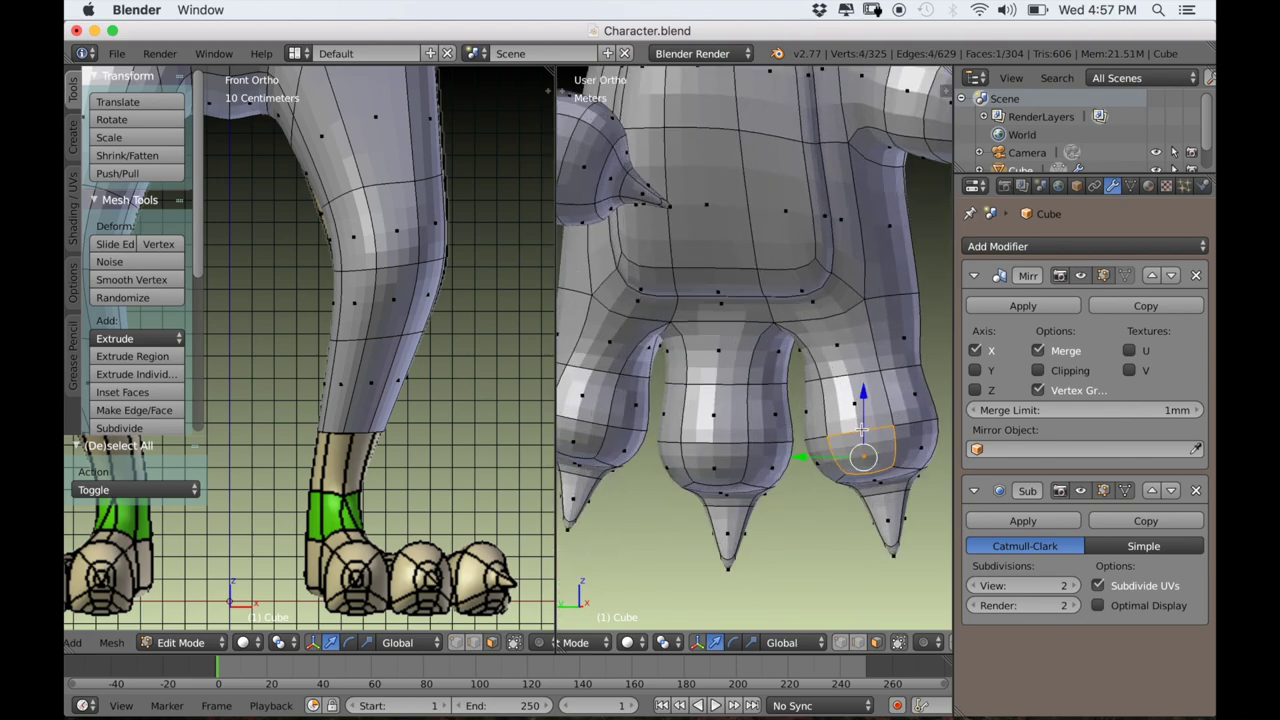
pyautogui.keyDown('shift'); pyautogui.rightClick(849, 414); pyautogui.keyUp('shift')
pyautogui.keyDown('shift'); pyautogui.rightClick(715, 430); pyautogui.keyUp('shift')
pyautogui.moveTo(715, 430); pyautogui.dragTo(746, 473, button='middle')
pyautogui.keyDown('shift'); pyautogui.rightClick(682, 408); pyautogui.keyUp('shift')
pyautogui.scroll(-2, 682, 410)
pyautogui.moveTo(684, 415); pyautogui.dragTo(706, 526, button='middle')
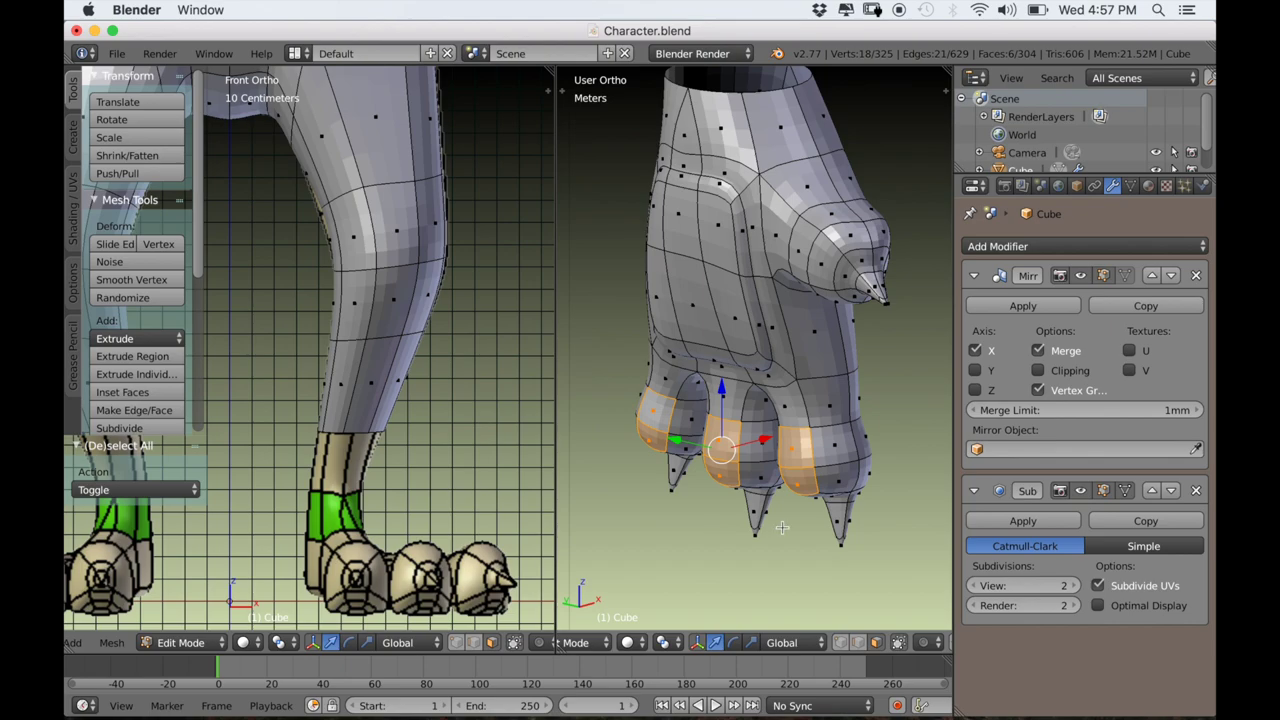
pyautogui.scroll(1, 782, 528)
pyautogui.press('e')
pyautogui.click(818, 523)
pyautogui.moveTo(818, 523); pyautogui.dragTo(758, 511, button='middle')
pyautogui.moveTo(788, 518); pyautogui.dragTo(700, 560, button='middle')
pyautogui.press('a')
# Select the whole linked hand and rotate and move it in right view to match the reference hand.
pyautogui.press('KP_3')
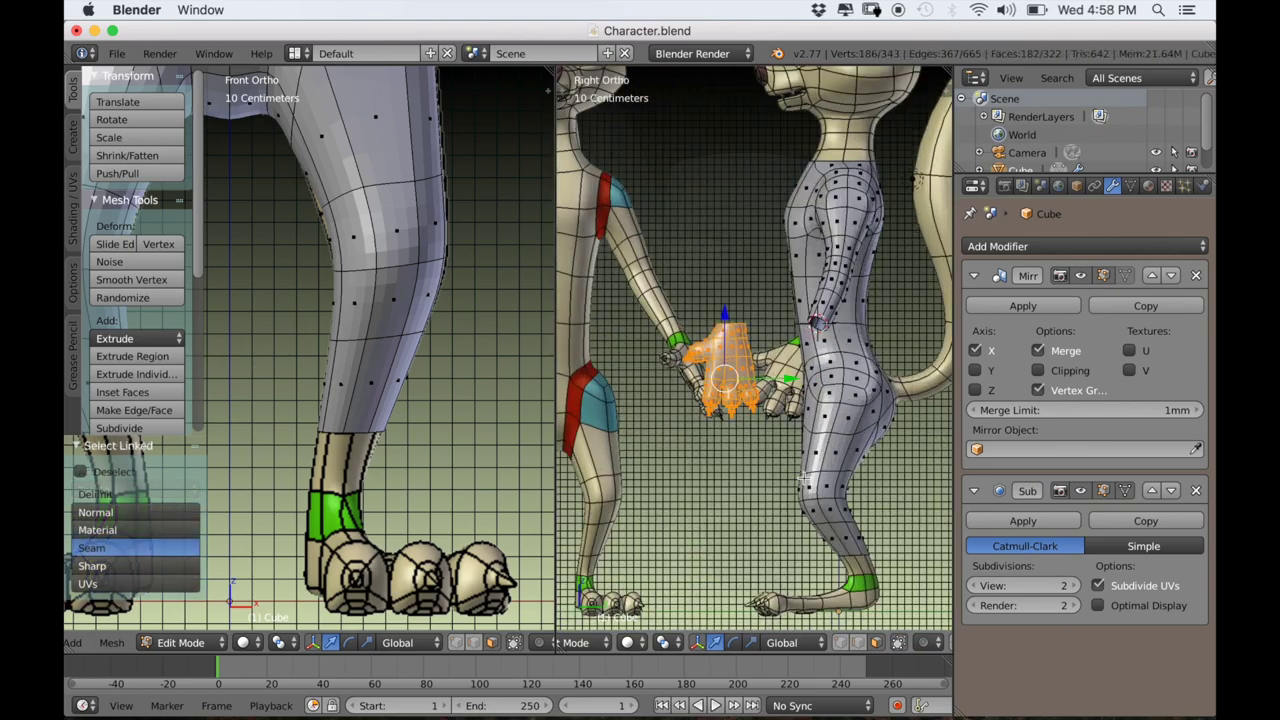
pyautogui.scroll(2, 803, 477)
pyautogui.press('g')
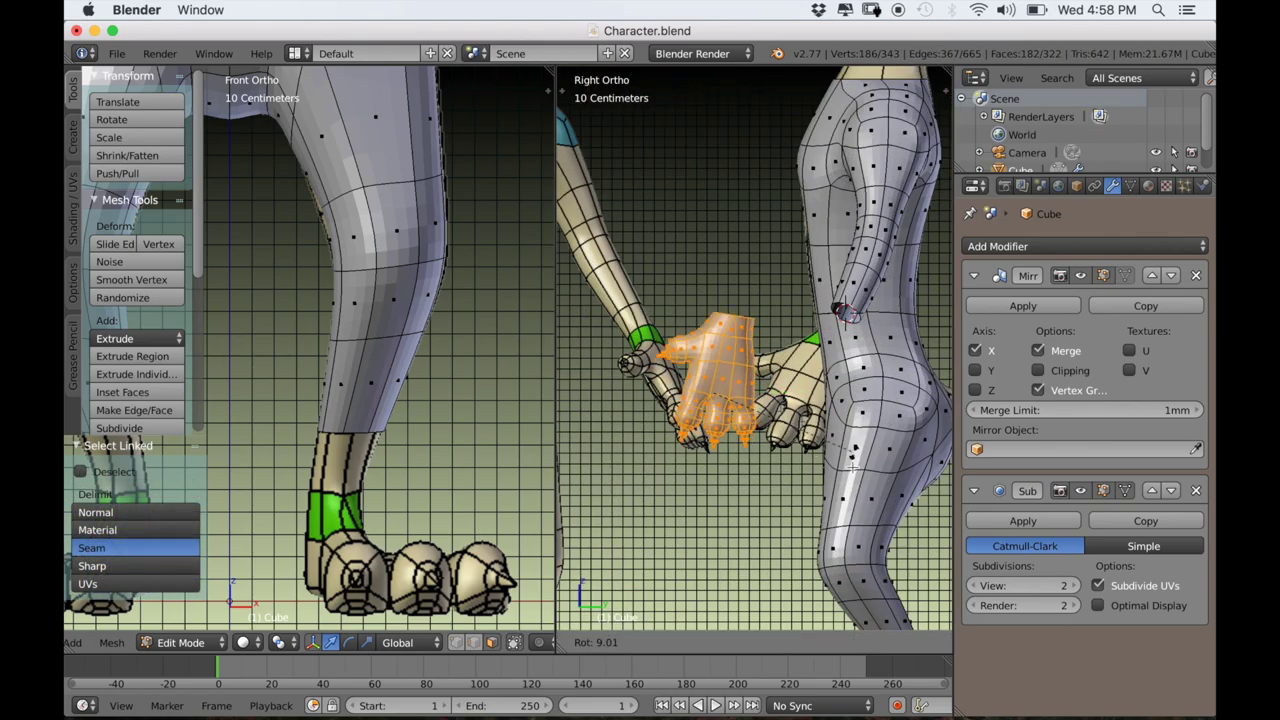
pyautogui.click(848, 452)
pyautogui.press('r')
pyautogui.click(871, 497)
pyautogui.scroll(1, 845, 482)
pyautogui.press('g')
pyautogui.click(832, 500)
# Select the nine faces on the back of the hand and move them about 2.4 cm inward along X.
pyautogui.scroll(-2, 395, 420)
pyautogui.keyDown('shift'); pyautogui.moveTo(415, 240); pyautogui.dragTo(350, 500, button='middle'); pyautogui.keyUp('shift')
pyautogui.scroll(3, 408, 423)
pyautogui.moveTo(370, 450); pyautogui.dragTo(430, 425, button='middle')
pyautogui.scroll(2, 429, 478)
pyautogui.scroll(-3, 429, 478)
pyautogui.rightClick(435, 425)
pyautogui.keyDown('shift'); pyautogui.rightClick(462, 412); pyautogui.keyUp('shift')
pyautogui.keyDown('shift'); pyautogui.rightClick(410, 485); pyautogui.keyUp('shift')
pyautogui.keyDown('shift'); pyautogui.rightClick(452, 482); pyautogui.keyUp('shift')
pyautogui.moveTo(452, 482); pyautogui.dragTo(431, 442, button='middle')
pyautogui.keyDown('shift'); pyautogui.rightClick(403, 387); pyautogui.keyUp('shift')
pyautogui.moveTo(403, 390); pyautogui.dragTo(570, 459, button='middle')
pyautogui.moveTo(502, 363); pyautogui.dragTo(497, 363)
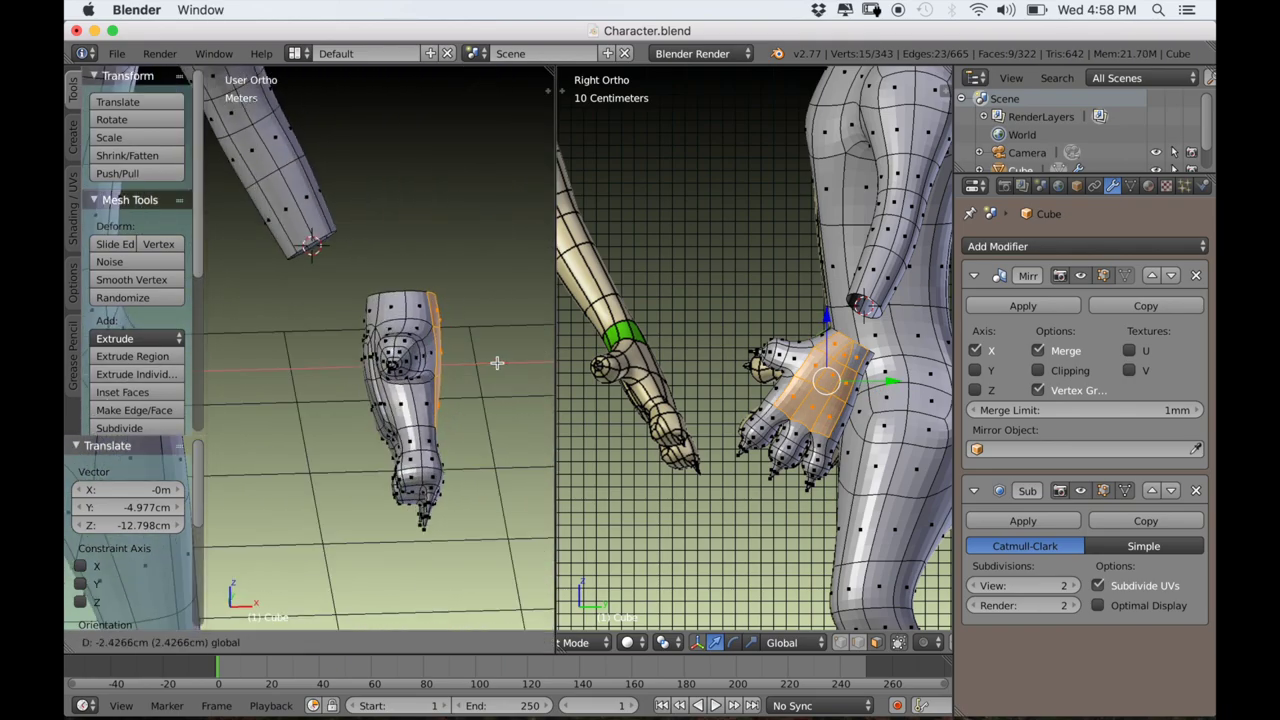
pyautogui.press('KP_1')
pyautogui.moveTo(504, 414); pyautogui.dragTo(502, 411)
pyautogui.moveTo(502, 411); pyautogui.dragTo(322, 444, button='middle')
# Select the whole linked hand and rotate it by about -21.15° in front view.
pyautogui.press('KP_1')
pyautogui.press('l')
pyautogui.press('r')
pyautogui.click(494, 420)
pyautogui.scroll(3, 430, 461)
pyautogui.scroll(1, 430, 461)
pyautogui.scroll(-3, 309, 409)
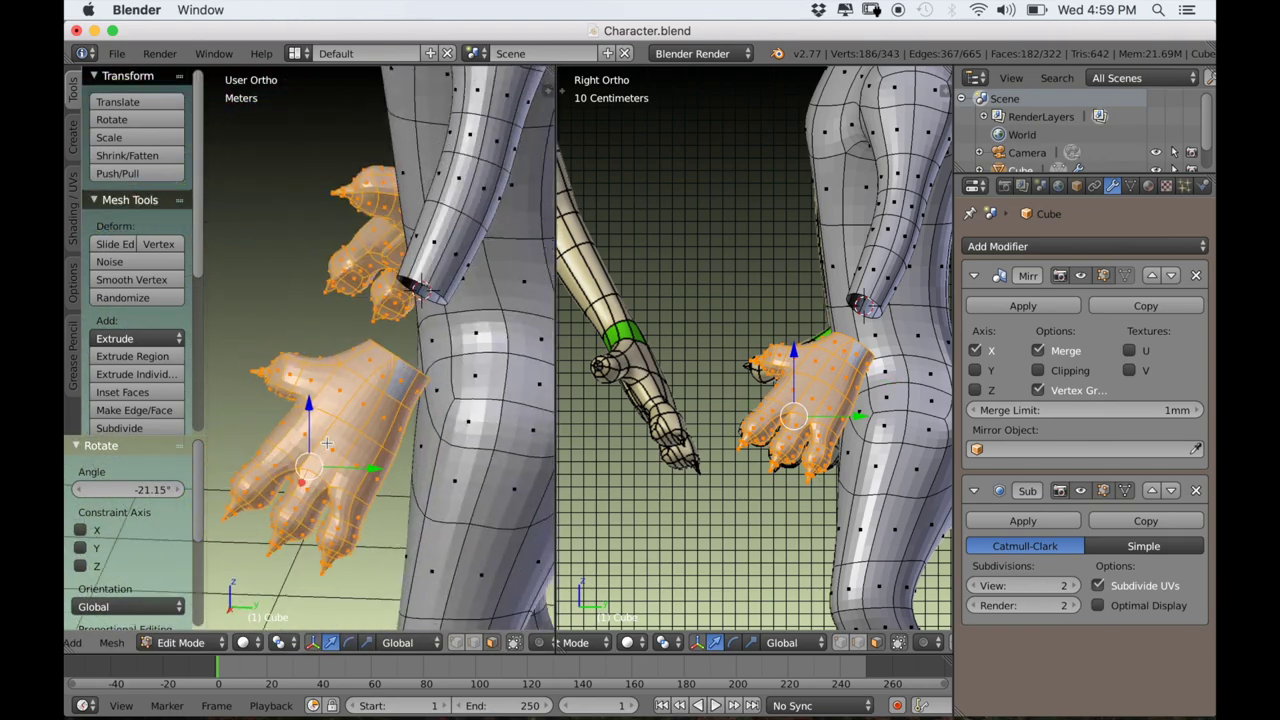
# Move and rotate the hand in line with the forearm, finishing with a rotation of about -1.285° in right view.
pyautogui.press('KP_1')
pyautogui.press('g')
pyautogui.click(426, 409)
pyautogui.moveTo(426, 409); pyautogui.dragTo(165, 415, button='middle')
pyautogui.press('KP_1')
pyautogui.press('r')
pyautogui.click(544, 374)
pyautogui.press('r')
pyautogui.click(871, 392)
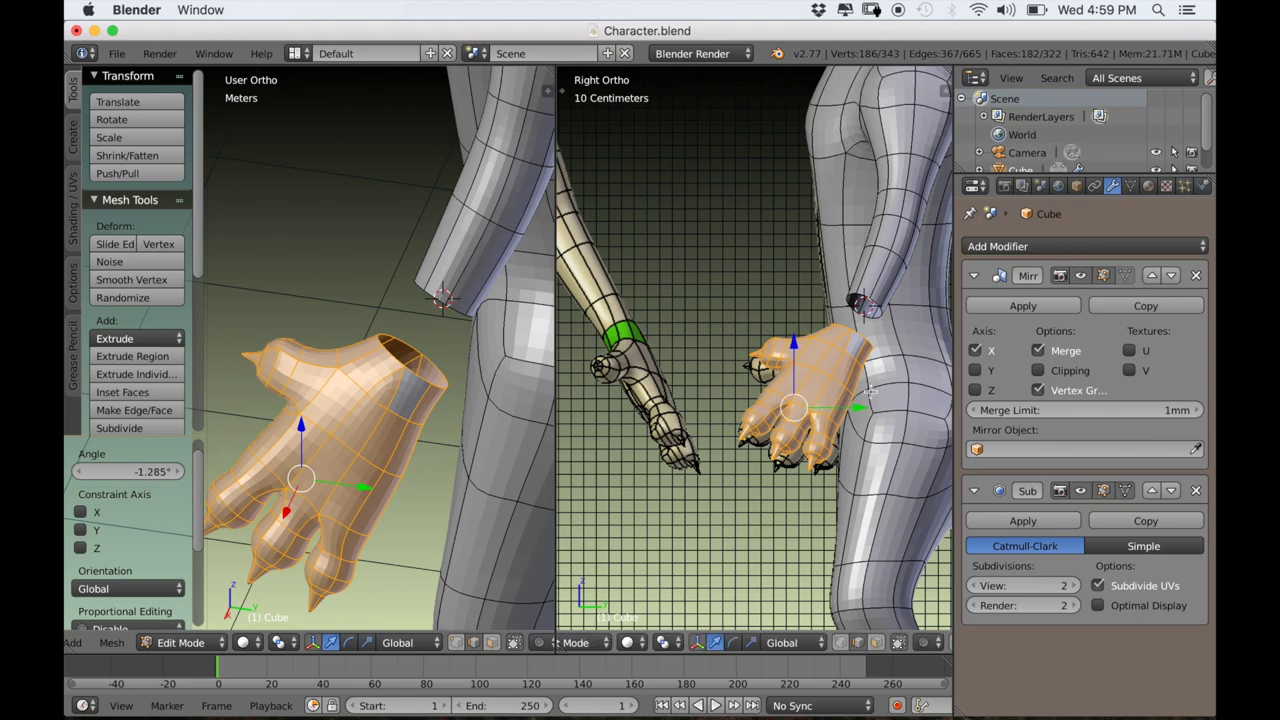
# Select the open edge loops of the wrist and forearm and join them with Bridge Edge Loops.
pyautogui.keyDown('alt'); pyautogui.rightClick(400, 362); pyautogui.keyUp('alt')
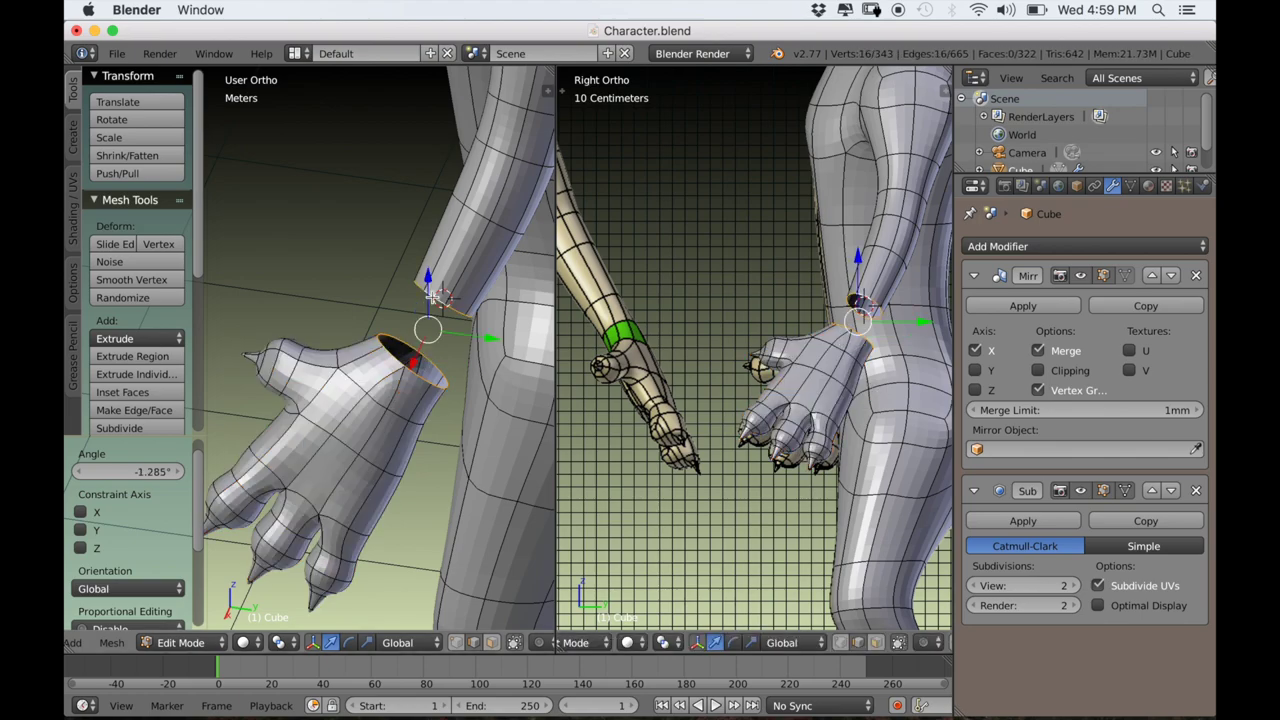
pyautogui.press('w')
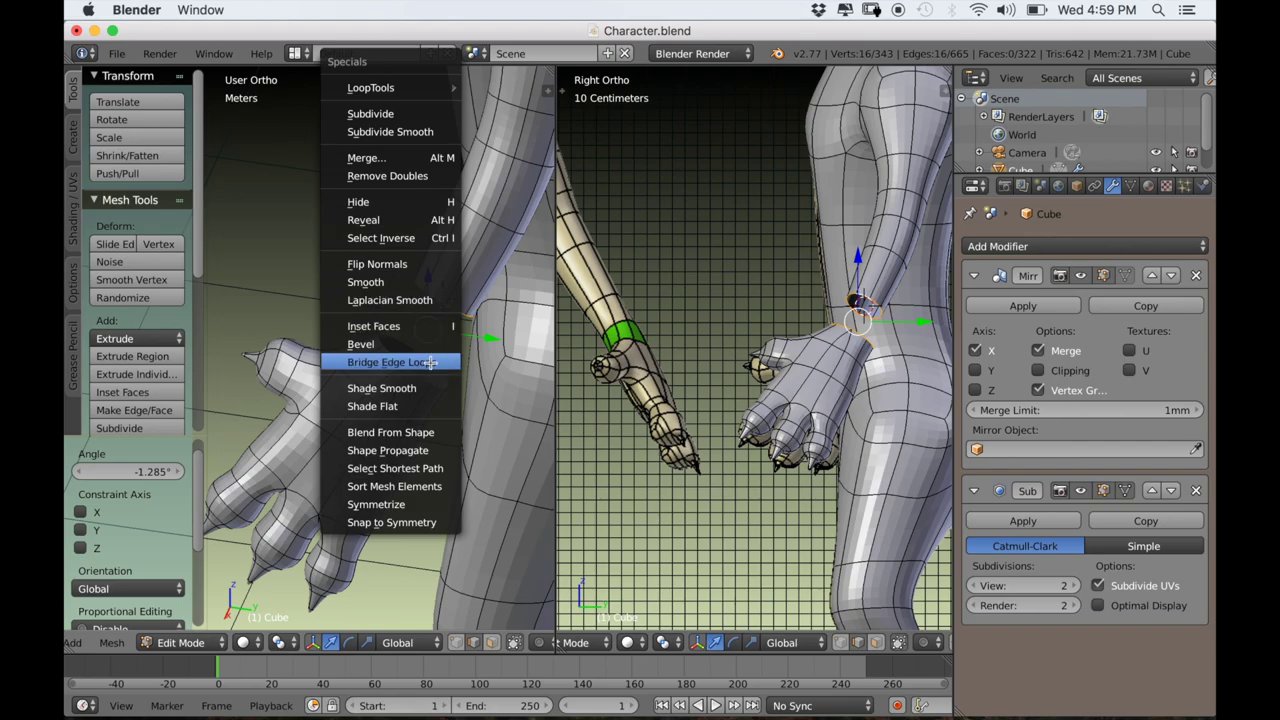
pyautogui.click(430, 362)
pyautogui.moveTo(423, 406); pyautogui.dragTo(469, 375, button='middle')
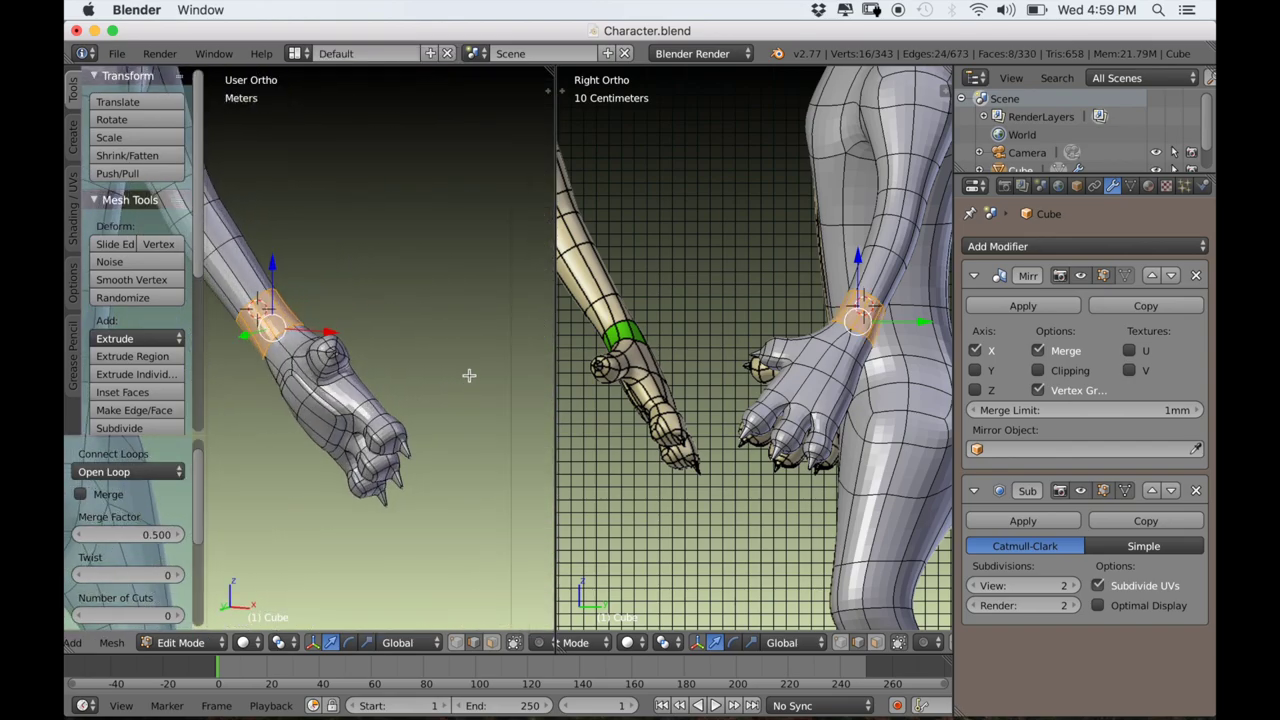
# Select the six palm pad faces and move them about 3.17 cm with smooth proportional editing.
pyautogui.scroll(-6, 400, 395)
pyautogui.moveTo(320, 420); pyautogui.dragTo(447, 395, button='middle')
pyautogui.scroll(3, 426, 440)
pyautogui.moveTo(426, 439); pyautogui.dragTo(356, 458, button='middle')
pyautogui.press('a')
pyautogui.scroll(4, 406, 468)
pyautogui.scroll(4, 357, 539)
pyautogui.scroll(3, 280, 454)
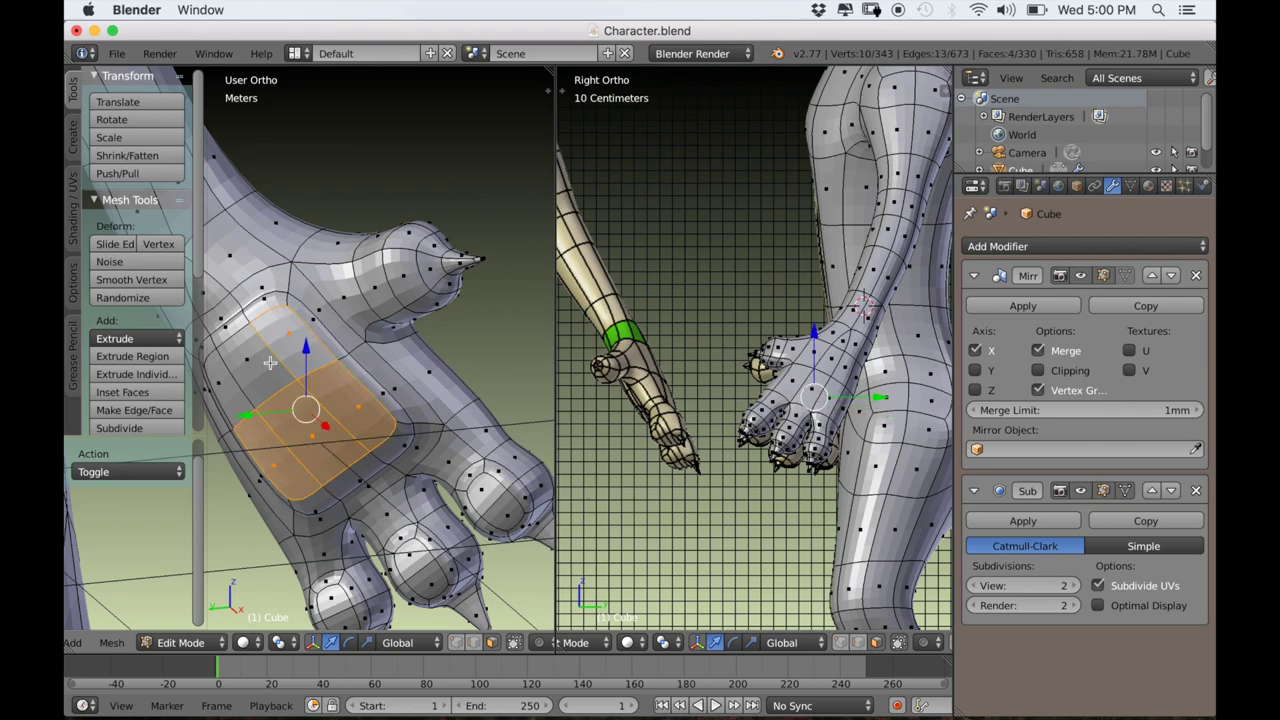
pyautogui.scroll(-2, 257, 371)
pyautogui.moveTo(257, 371); pyautogui.dragTo(314, 505, button='middle')
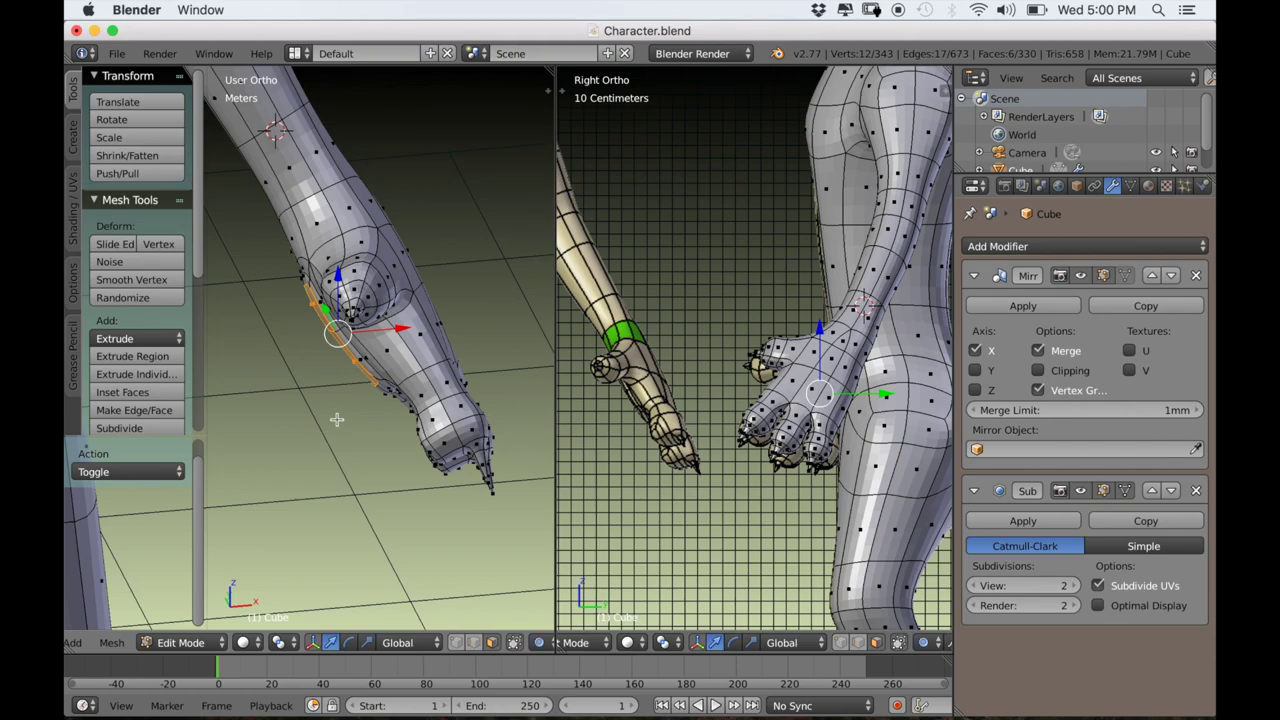
pyautogui.press('g')
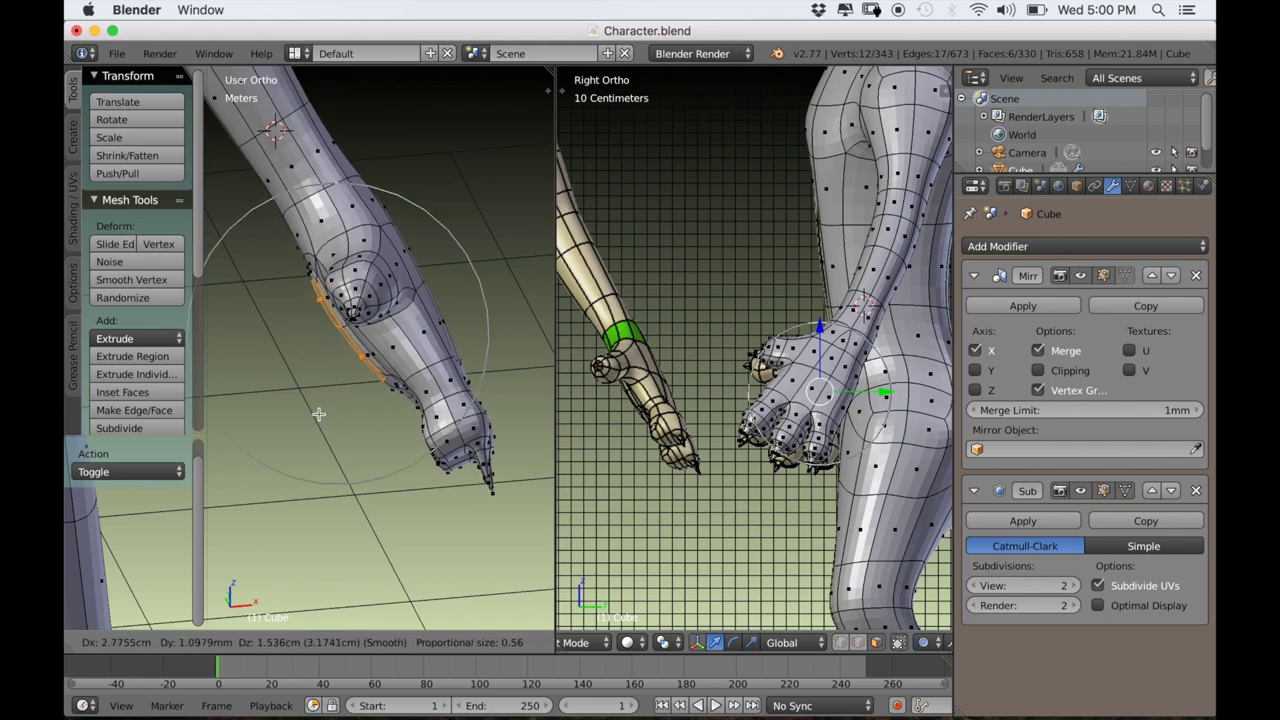
pyautogui.click(320, 414)
pyautogui.moveTo(320, 414); pyautogui.dragTo(471, 609, button='middle')
pyautogui.press('a')
# Select the open edge loop at the lower end of the leg and snap the 3D cursor to it.
pyautogui.scroll(-5, 426, 534)
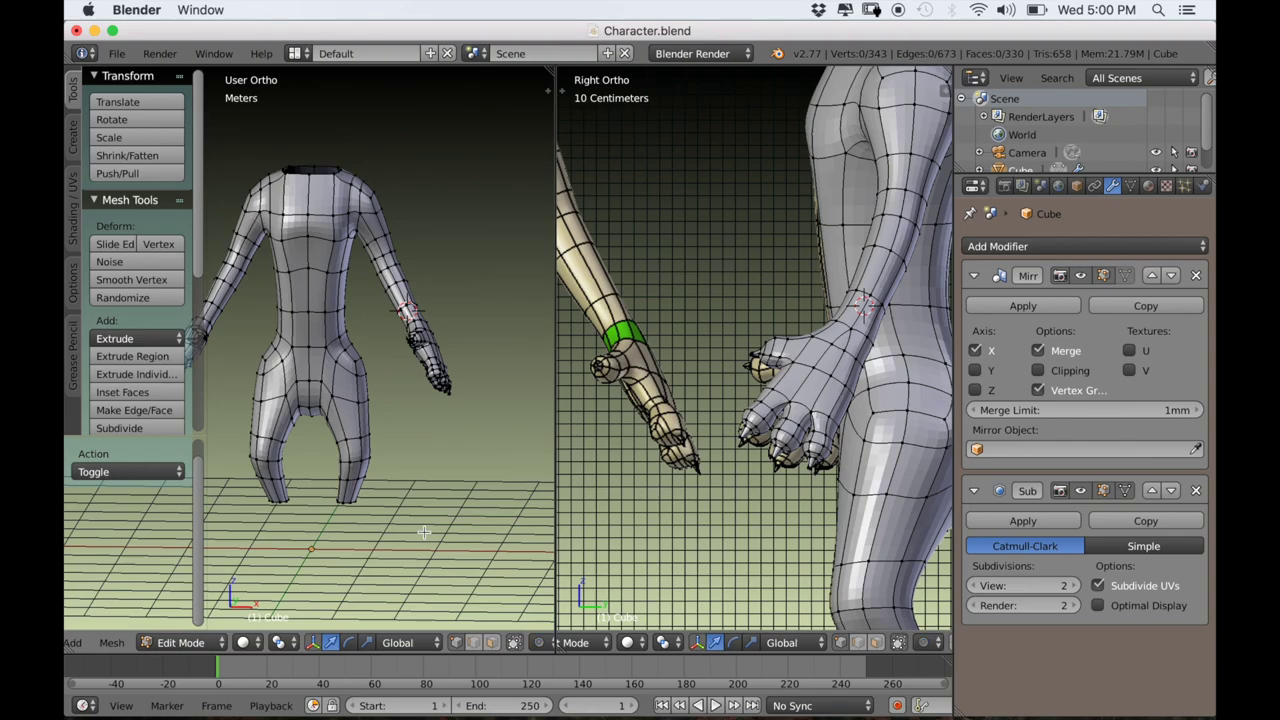
pyautogui.scroll(-2, 424, 532)
pyautogui.moveTo(424, 532); pyautogui.dragTo(415, 533, button='middle')
pyautogui.keyDown('shift'); pyautogui.moveTo(337, 539); pyautogui.dragTo(368, 452, button='middle'); pyautogui.keyUp('shift')
pyautogui.scroll(-2, 733, 495)
pyautogui.keyDown('shift'); pyautogui.scroll(-8, 733, 494); pyautogui.keyUp('shift')
pyautogui.scroll(3, 734, 490)
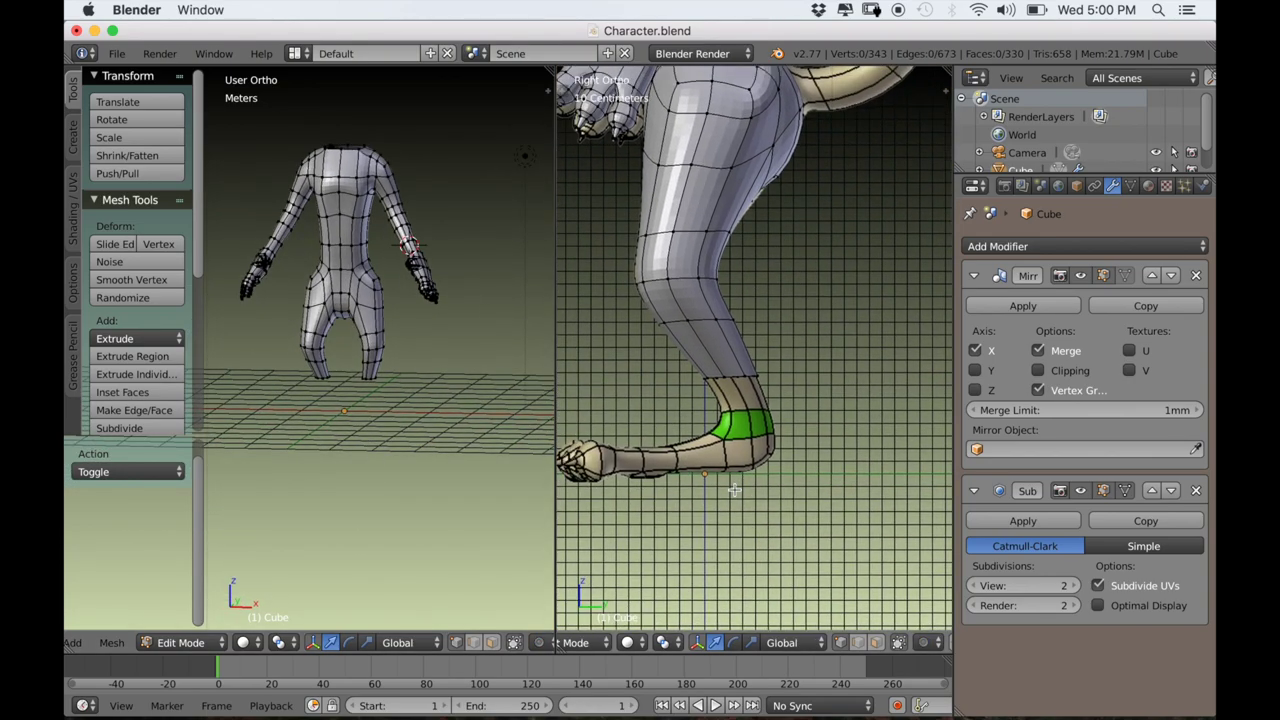
pyautogui.scroll(2, 734, 492)
pyautogui.keyDown('shift'); pyautogui.moveTo(735, 496); pyautogui.dragTo(833, 480, button='middle'); pyautogui.keyUp('shift')
pyautogui.scroll(3, 418, 476)
pyautogui.keyDown('shift'); pyautogui.moveTo(418, 476); pyautogui.dragTo(391, 573, button='middle'); pyautogui.keyUp('shift')
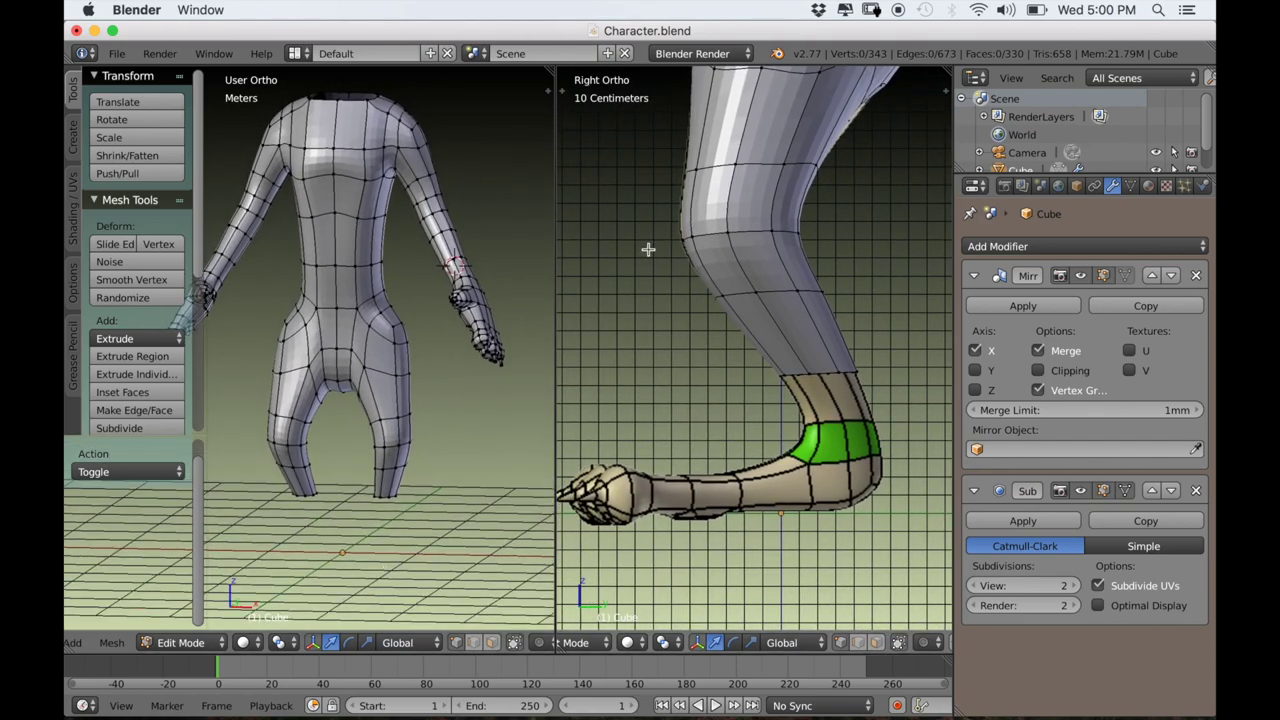
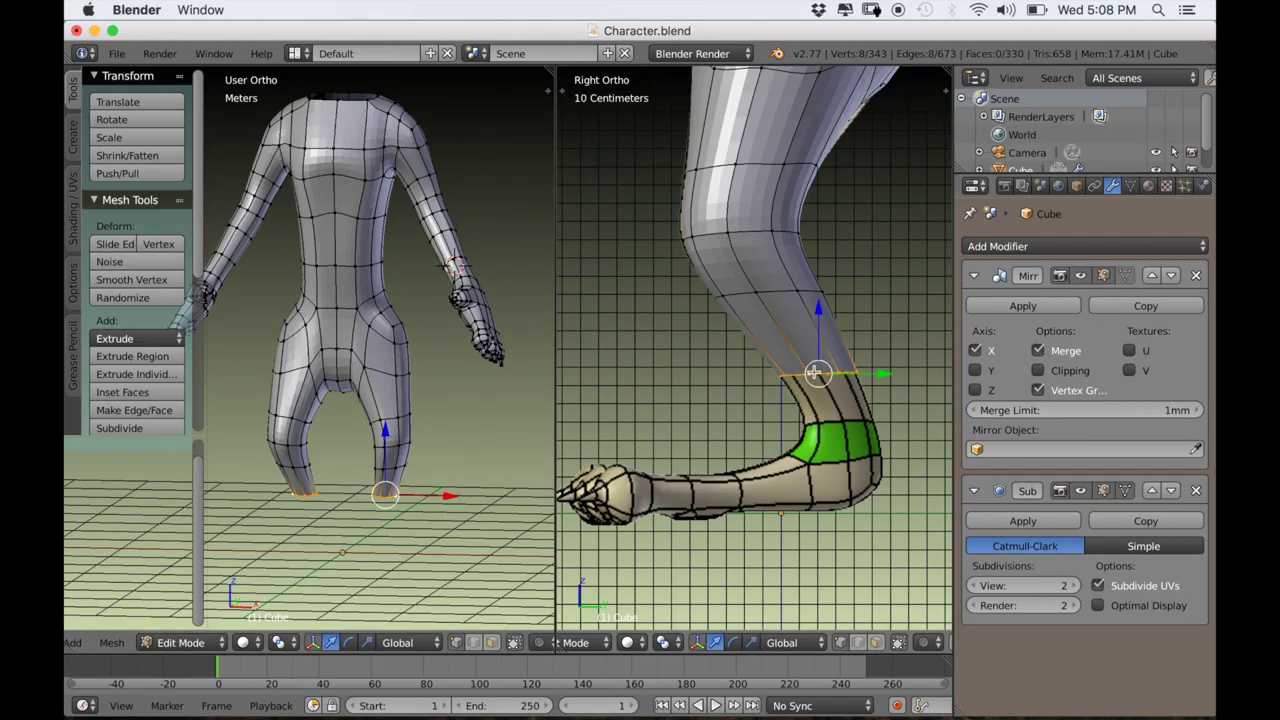
pyautogui.hotkey('shift', 's')
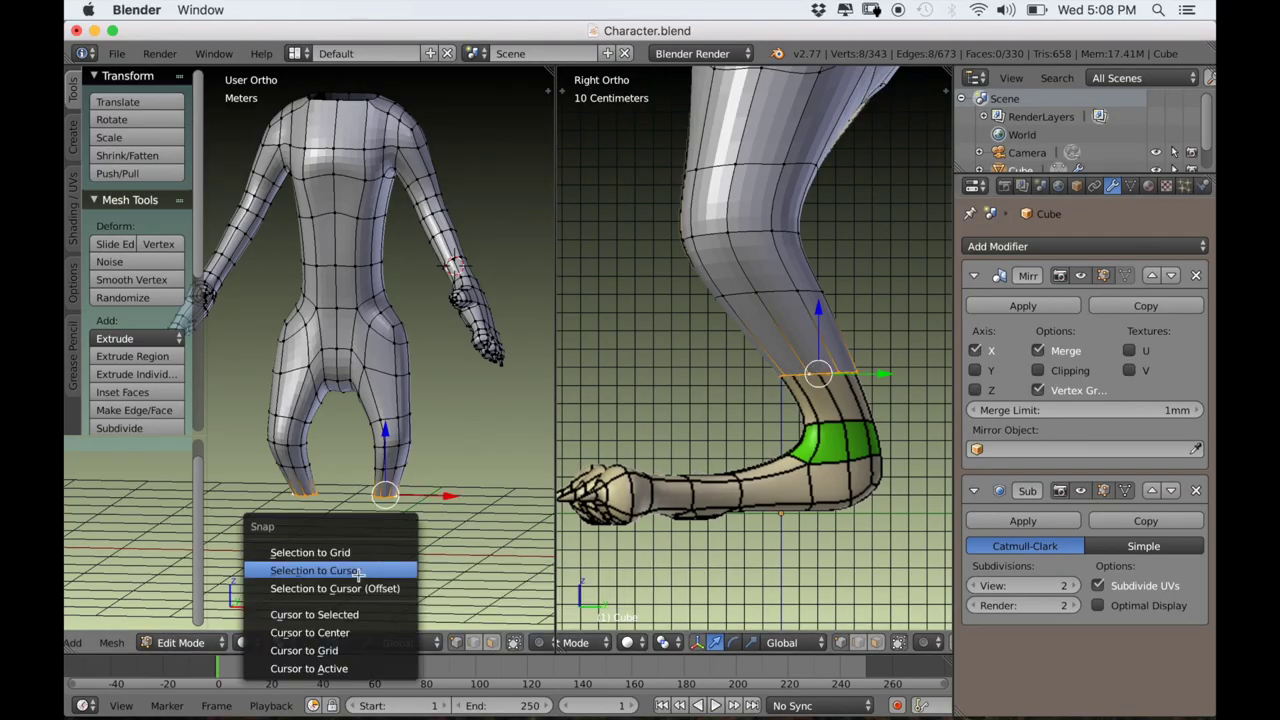
pyautogui.click(360, 611)
# Add a mesh circle with 8 vertices at the end of the leg.
pyautogui.scroll(4, 356, 571)
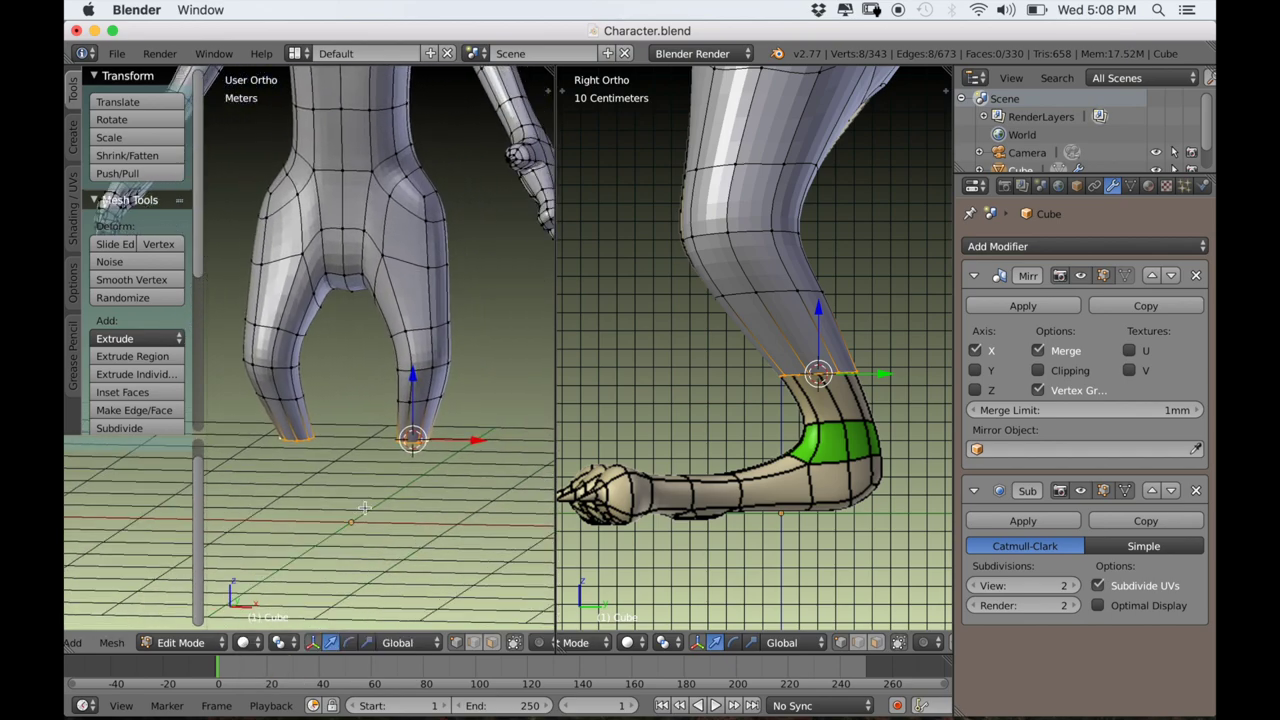
pyautogui.hotkey('shift', 'a')
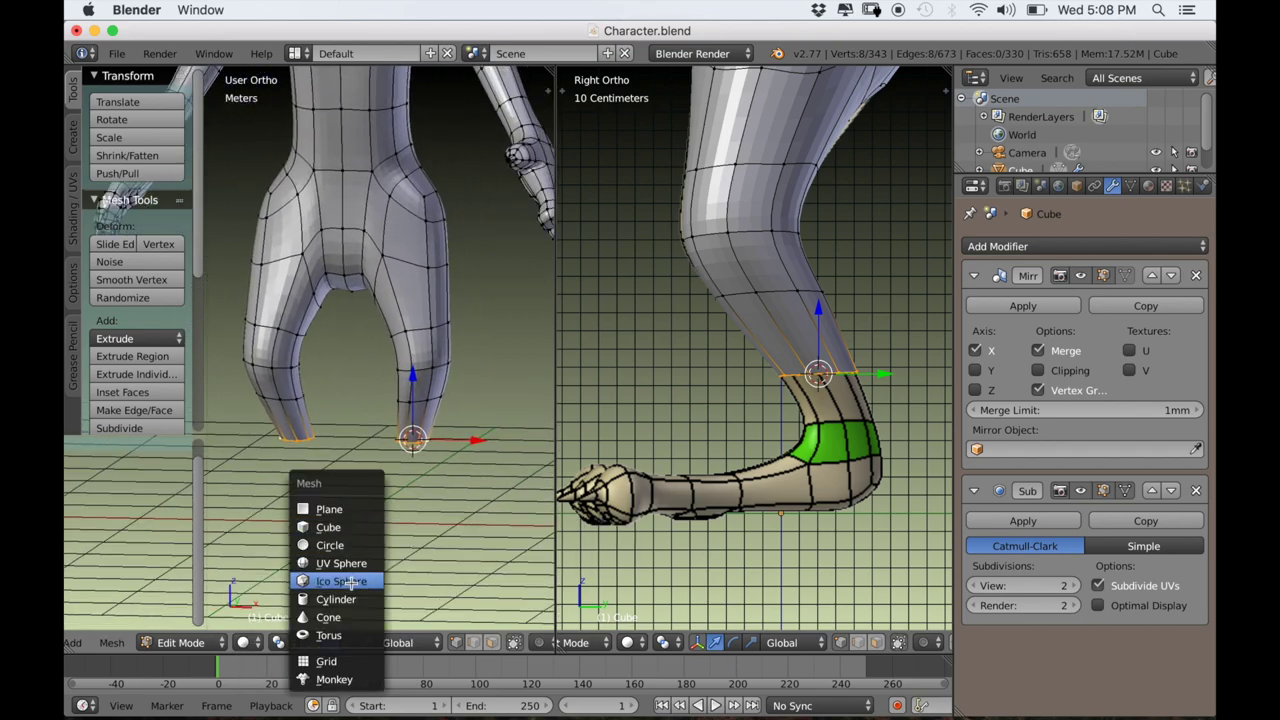
pyautogui.click(347, 546)
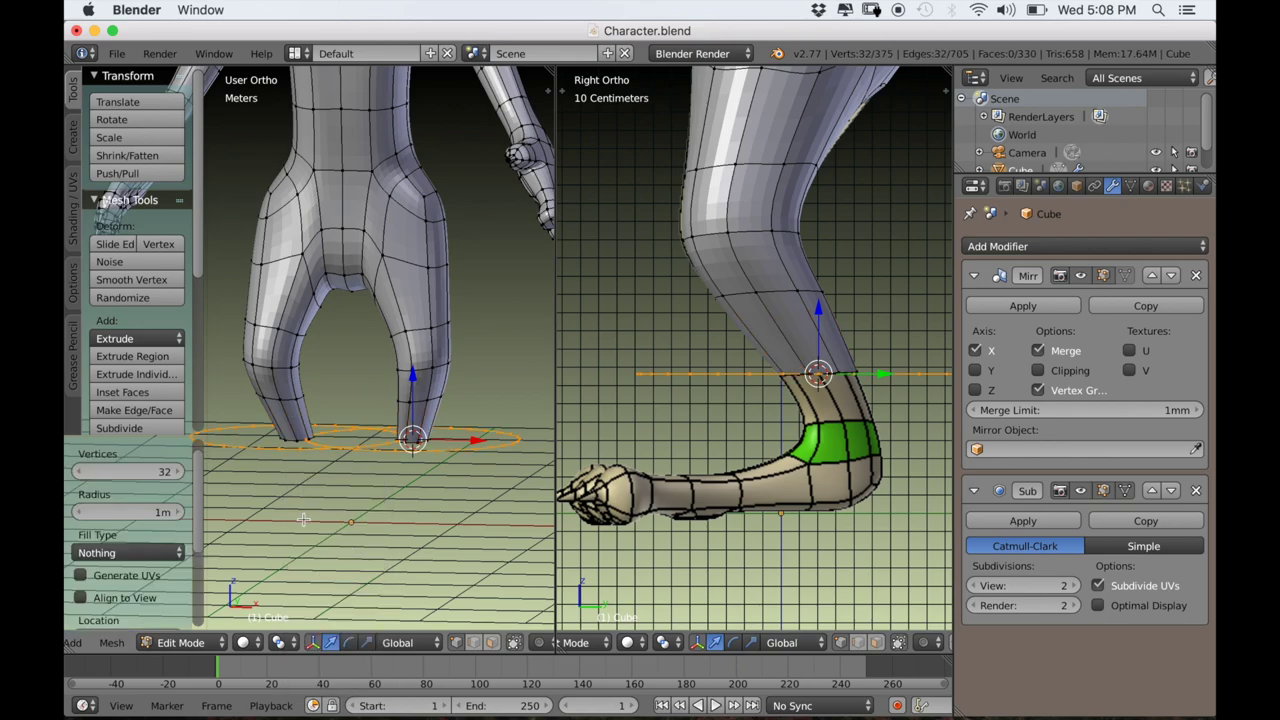
pyautogui.click(141, 470)
pyautogui.write('8')
pyautogui.press('Return')
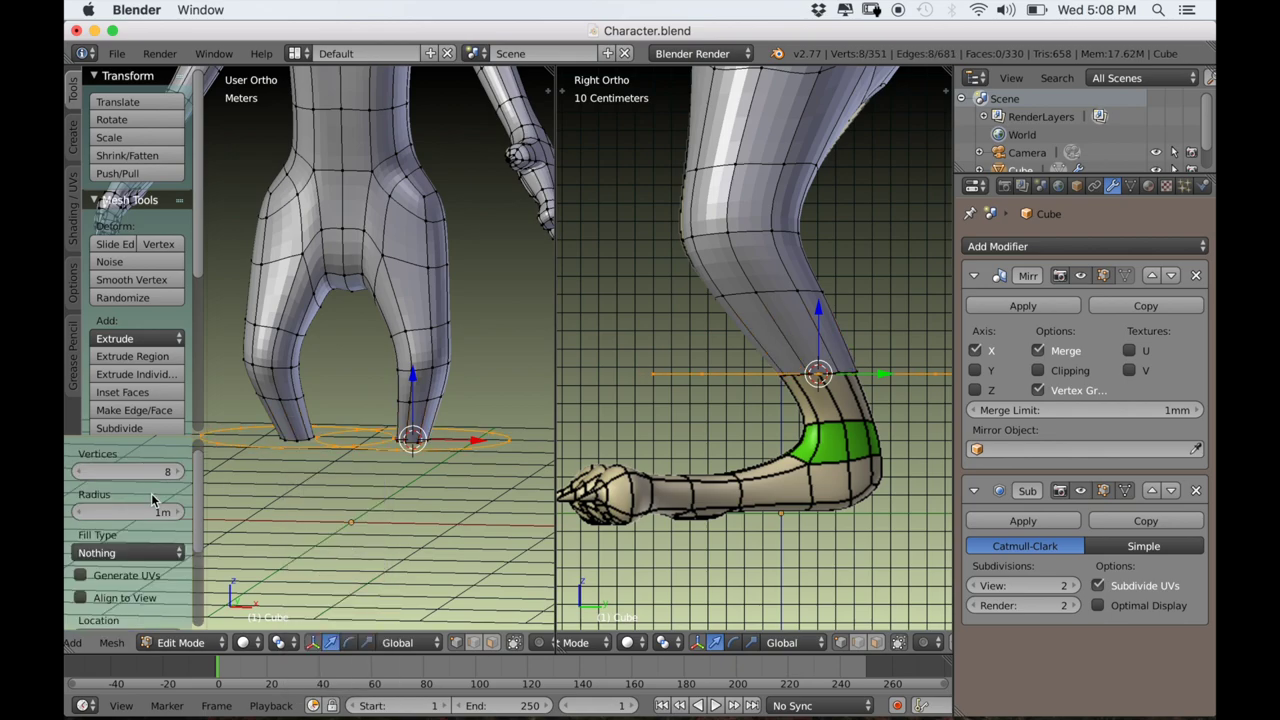
# Scale the circle to about 0.233 and move it 12.001 cm in Y and -25.374 cm in Z above the reference ankle.
pyautogui.press('s')
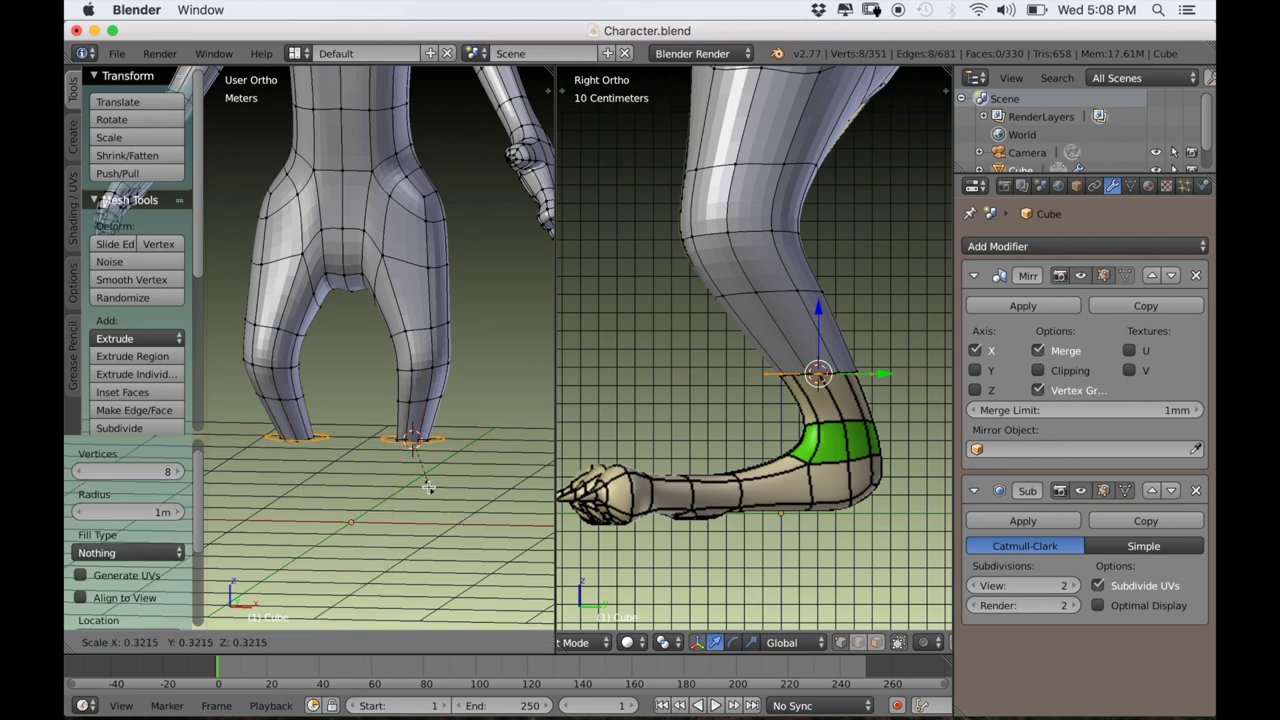
pyautogui.click(420, 478)
pyautogui.scroll(2, 783, 418)
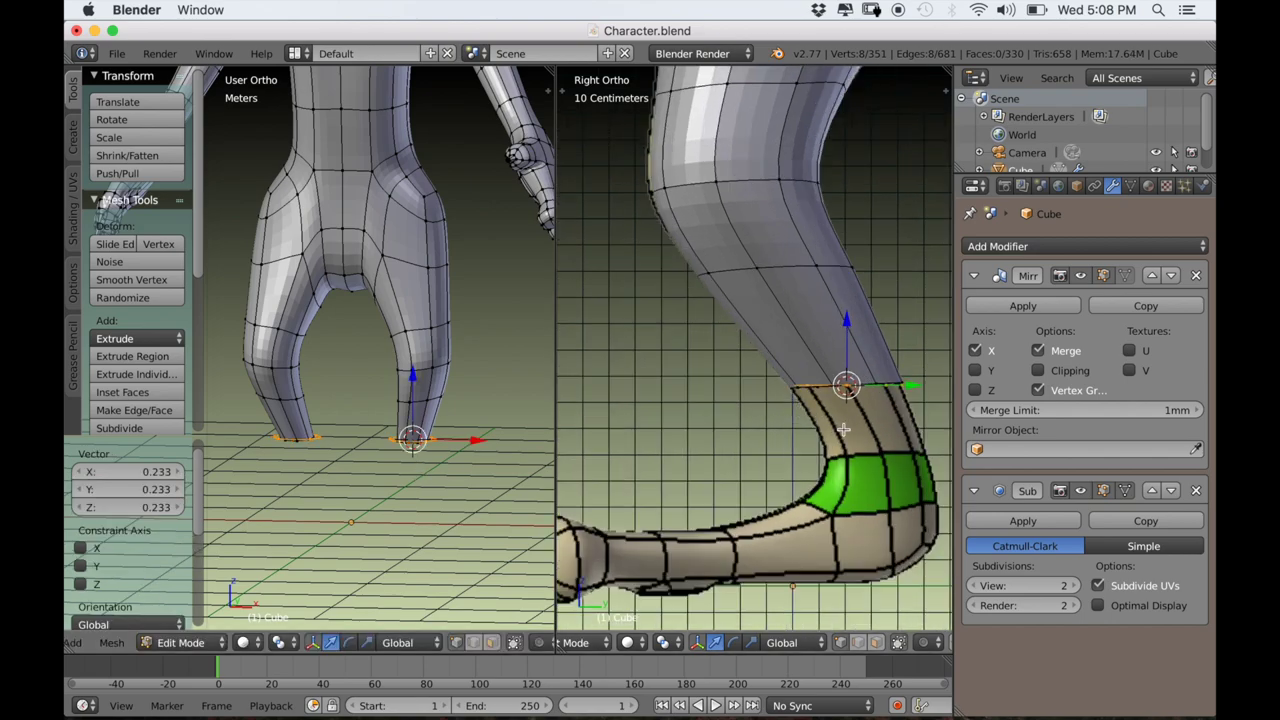
pyautogui.keyDown('shift'); pyautogui.moveTo(842, 428); pyautogui.dragTo(800, 407, button='middle'); pyautogui.keyUp('shift')
pyautogui.press('g')
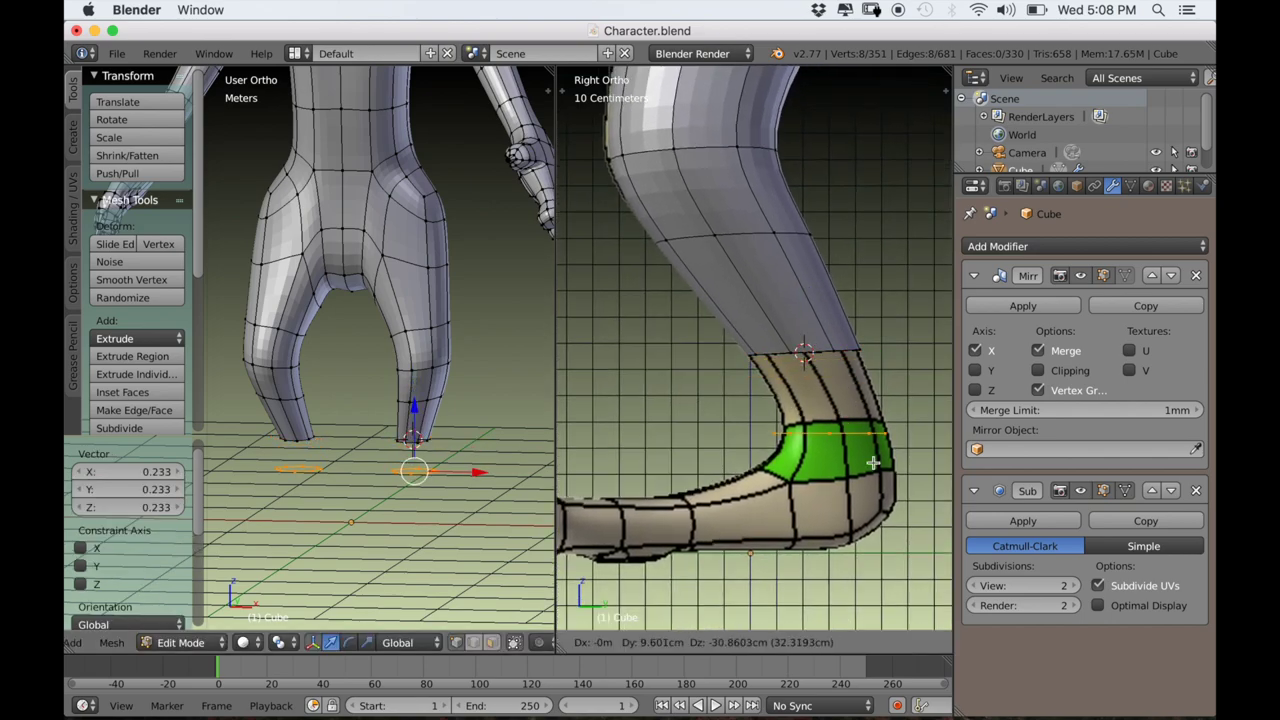
pyautogui.click(880, 447)
# Extrude the ankle circle about 22.8 cm downward along Z to the top of the reference foot.
pyautogui.press('KP_1')
pyautogui.scroll(2, 448, 537)
pyautogui.scroll(1, 448, 537)
pyautogui.keyDown('shift'); pyautogui.moveTo(448, 537); pyautogui.dragTo(400, 334, button='middle'); pyautogui.keyUp('shift')
pyautogui.scroll(3, 400, 334)
pyautogui.keyDown('shift'); pyautogui.moveTo(456, 507); pyautogui.dragTo(349, 463, button='middle'); pyautogui.keyUp('shift')
pyautogui.scroll(1, 349, 463)
pyautogui.keyDown('shift'); pyautogui.moveTo(479, 434); pyautogui.dragTo(384, 404, button='middle'); pyautogui.keyUp('shift')
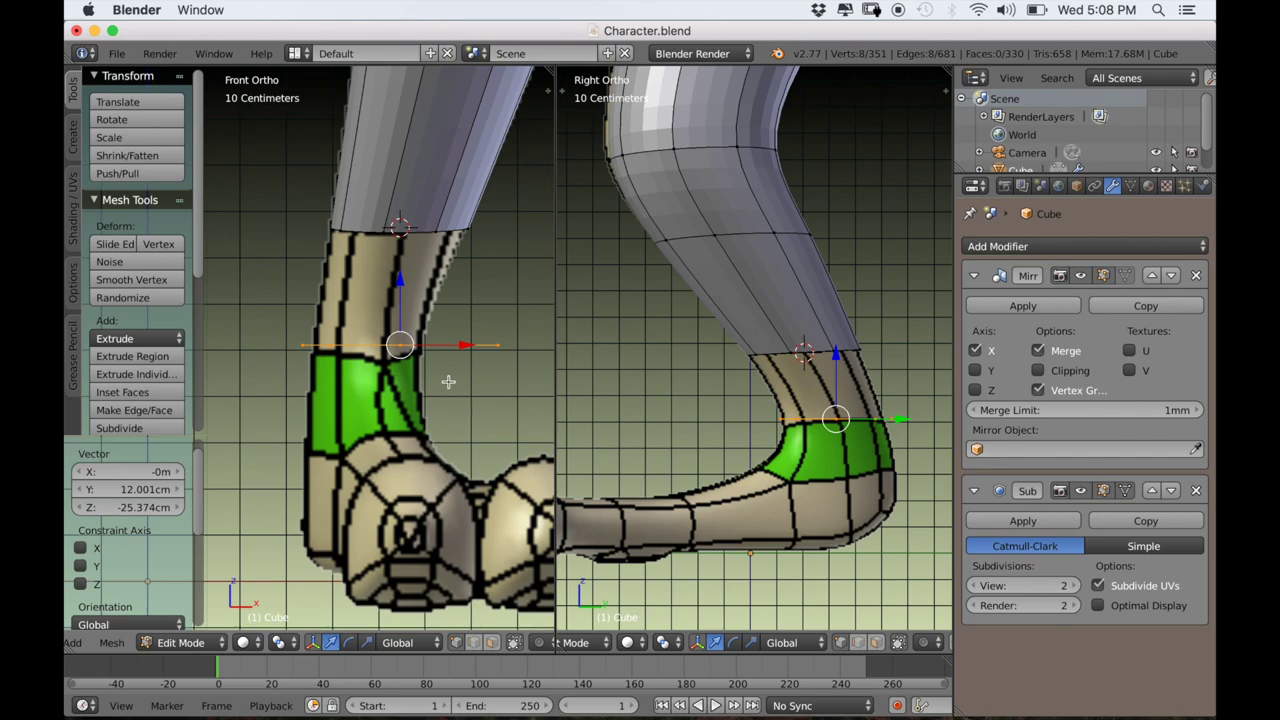
pyautogui.press('e')
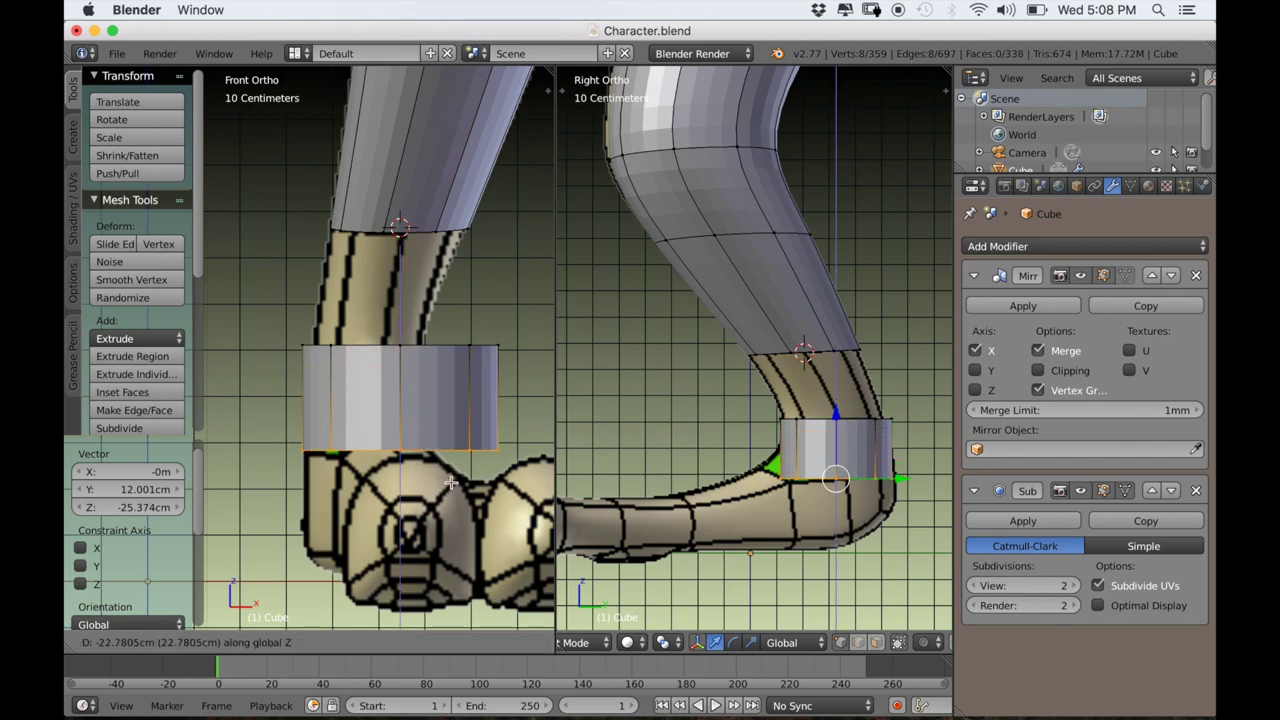
pyautogui.click(451, 485)
# Fill the lower opening of the ankle cylinder with a face and connect its opposite vertices with two crossing edges.
pyautogui.moveTo(451, 485); pyautogui.dragTo(430, 468, button='middle')
pyautogui.scroll(-3, 445, 466)
pyautogui.press('KP_Decimal')
pyautogui.scroll(-2, 417, 466)
pyautogui.press('f')
pyautogui.moveTo(381, 428); pyautogui.dragTo(384, 374, button='middle')
pyautogui.moveTo(366, 474)
pyautogui.mouseDown(button='middle')
pyautogui.moveTo(350, 462)
pyautogui.moveTo(360, 458)
pyautogui.mouseUp(button='middle')
pyautogui.rightClick(366, 436)
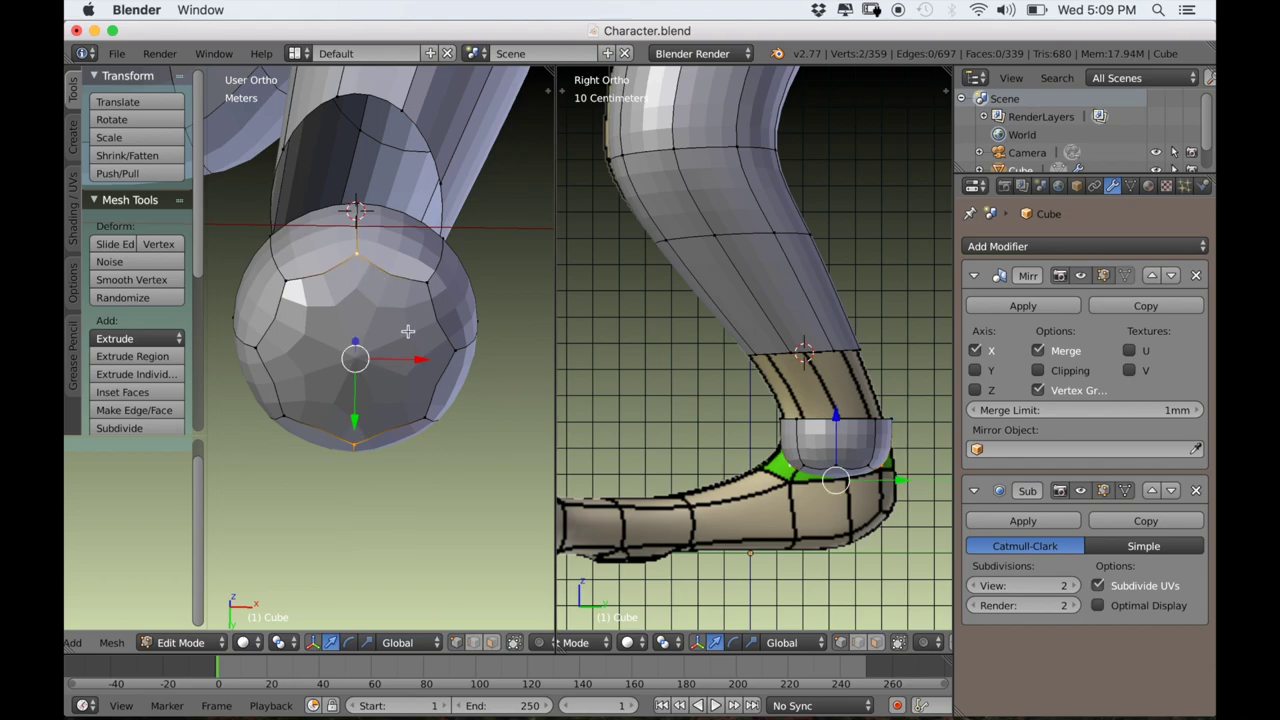
pyautogui.press('j')
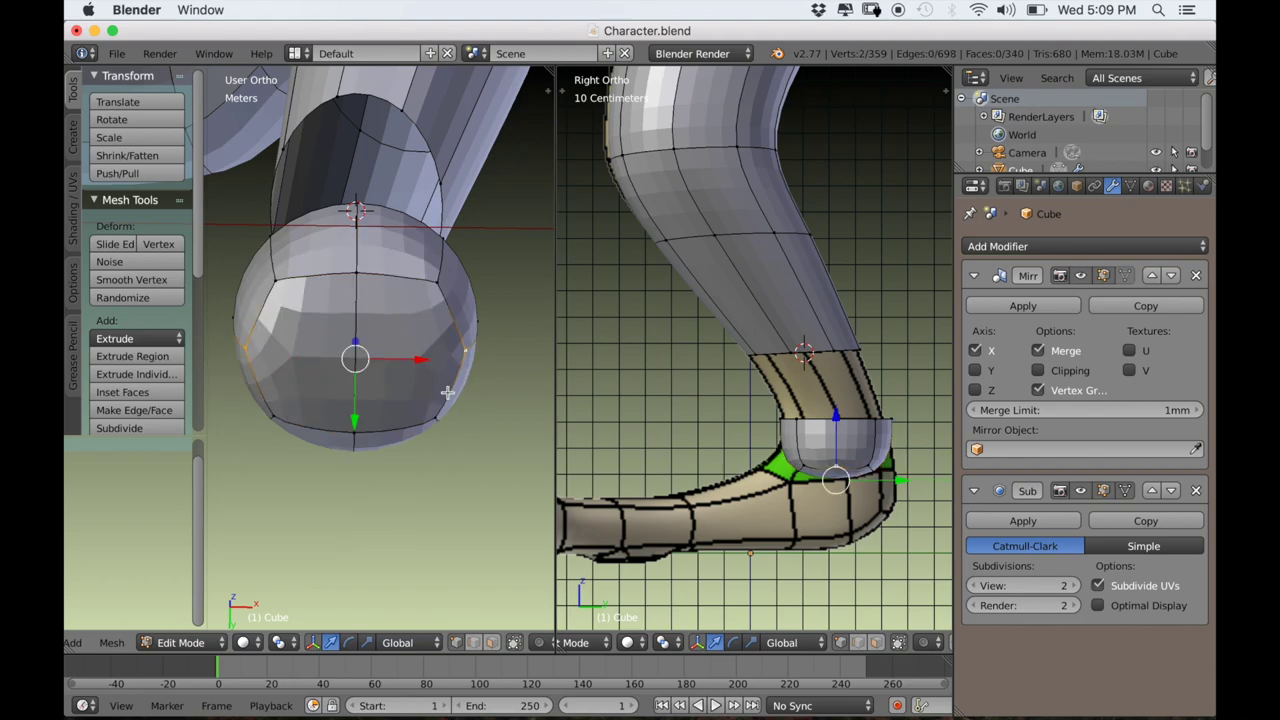
pyautogui.press('j')
pyautogui.scroll(-2, 411, 354)
pyautogui.moveTo(409, 346)
pyautogui.mouseDown(button='middle')
pyautogui.moveTo(409, 400)
pyautogui.moveTo(408, 367)
pyautogui.mouseUp(button='middle')
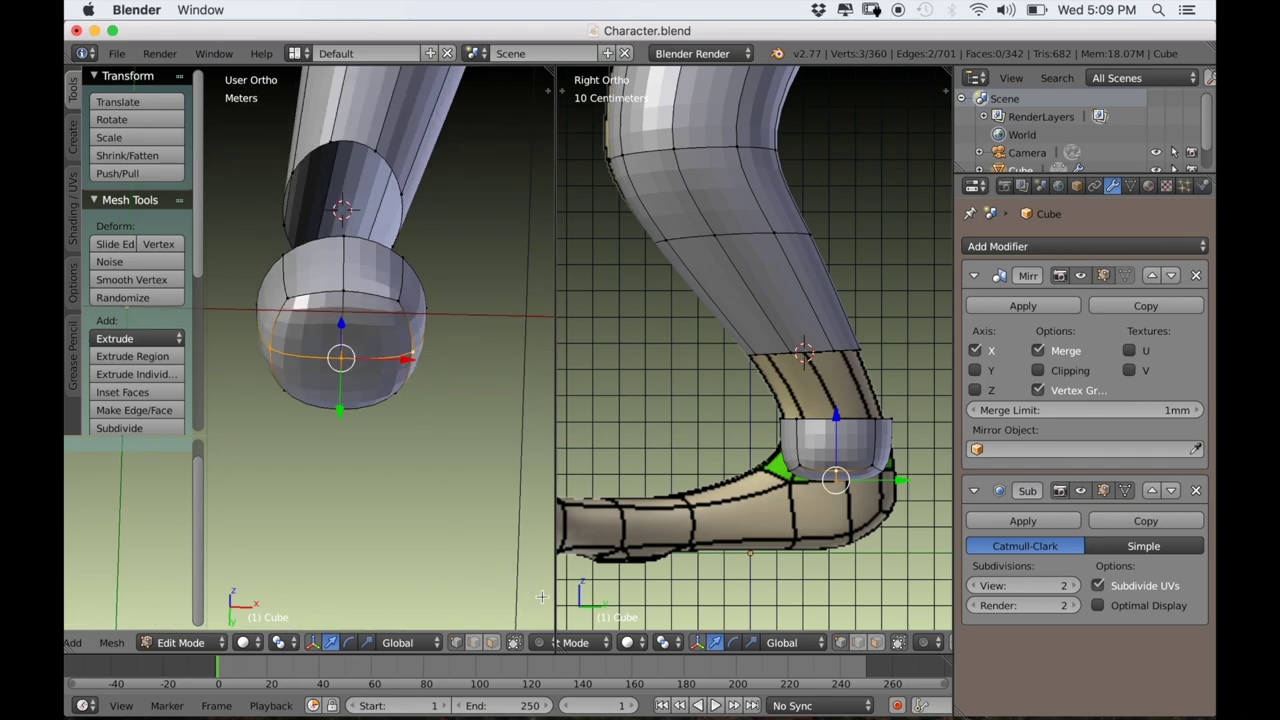
# Rip the cylinder's bottom face along the middle edges and move the ripped edges 5.346 cm along X.
pyautogui.press('v')
pyautogui.click(342, 352)
pyautogui.press('KP_1')
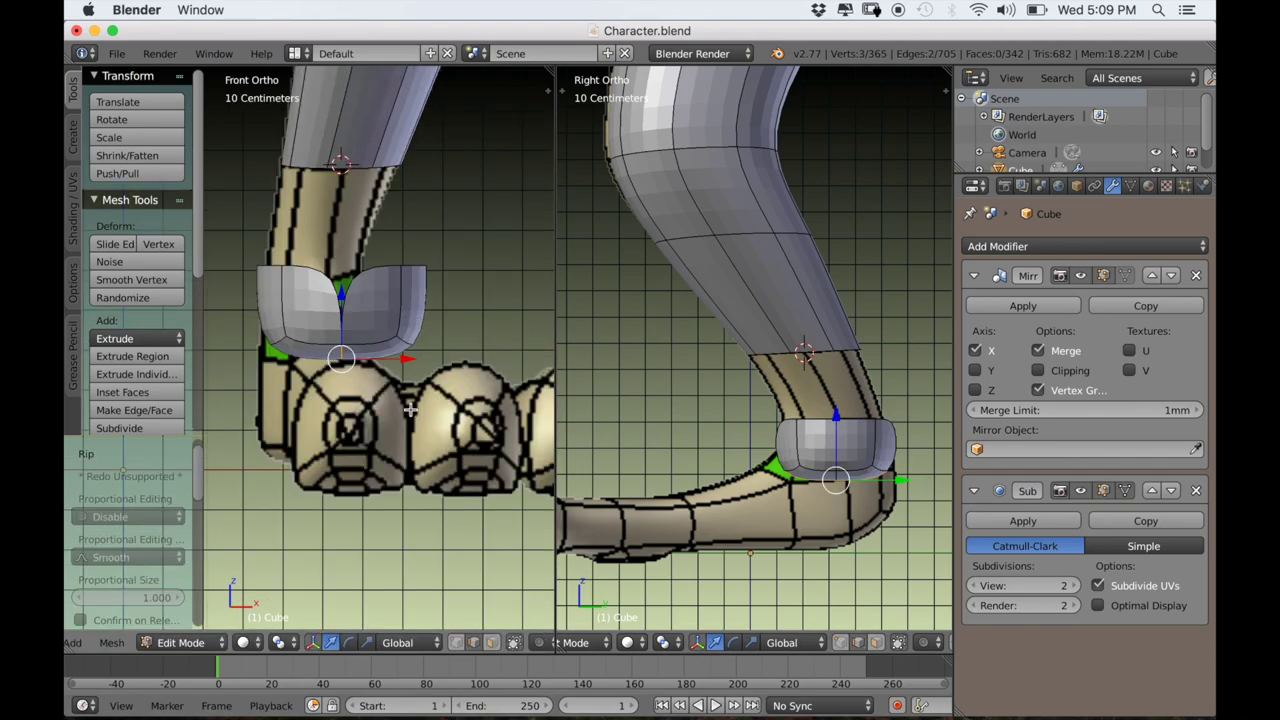
pyautogui.scroll(4, 410, 410)
pyautogui.press('g')
pyautogui.click(472, 375)
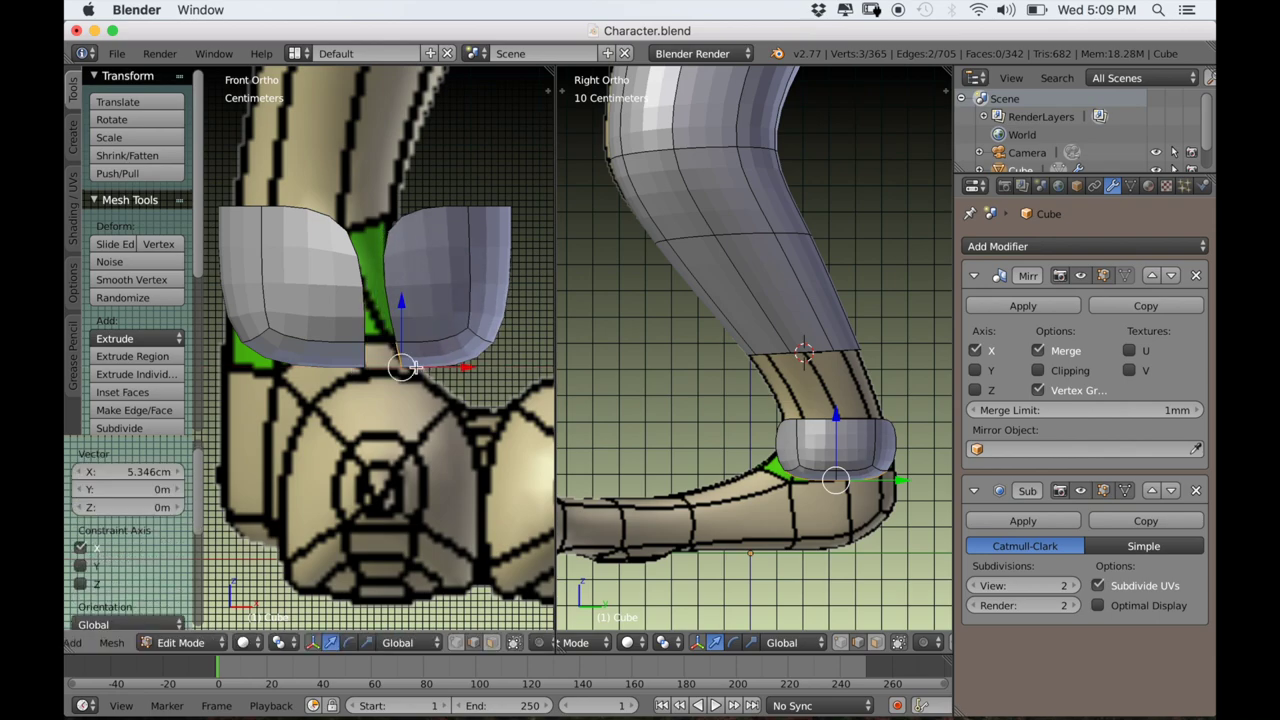
# Move the opposite ripped edges by -6.519 cm along X to widen the gap.
pyautogui.scroll(2, 433, 429)
pyautogui.scroll(2, 737, 470)
pyautogui.moveTo(737, 470); pyautogui.dragTo(833, 308, button='middle')
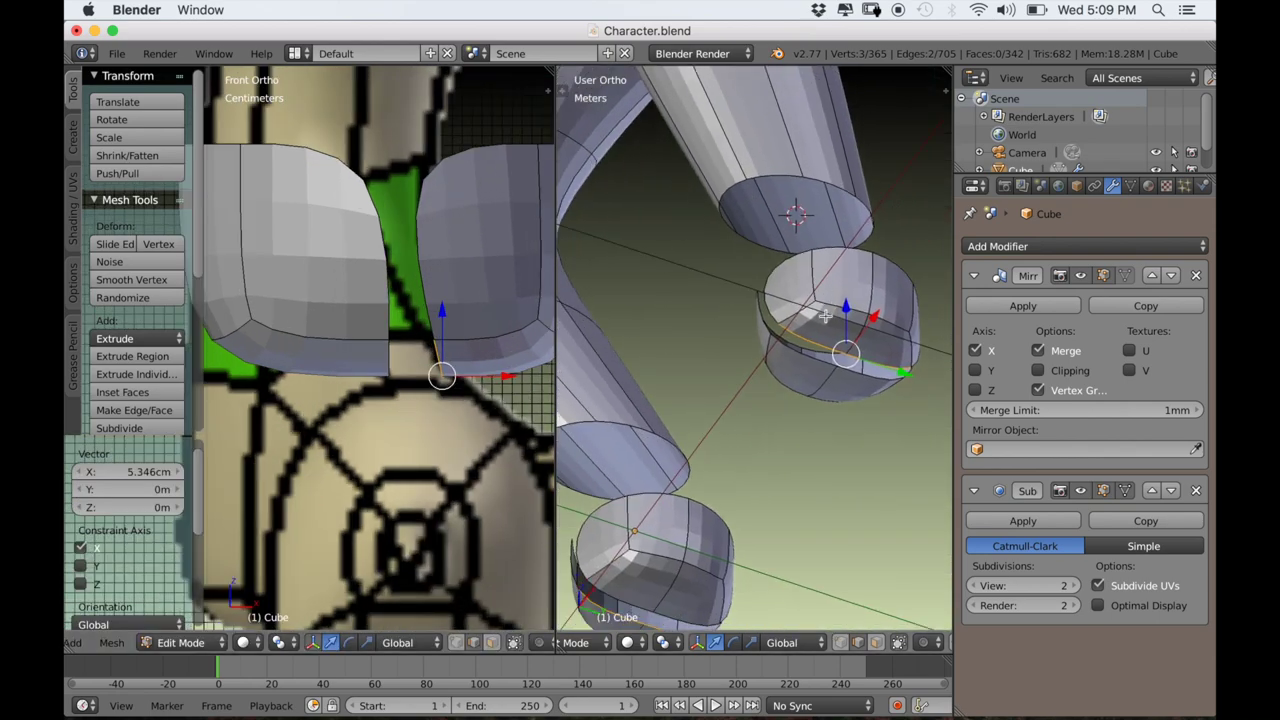
pyautogui.press('g')
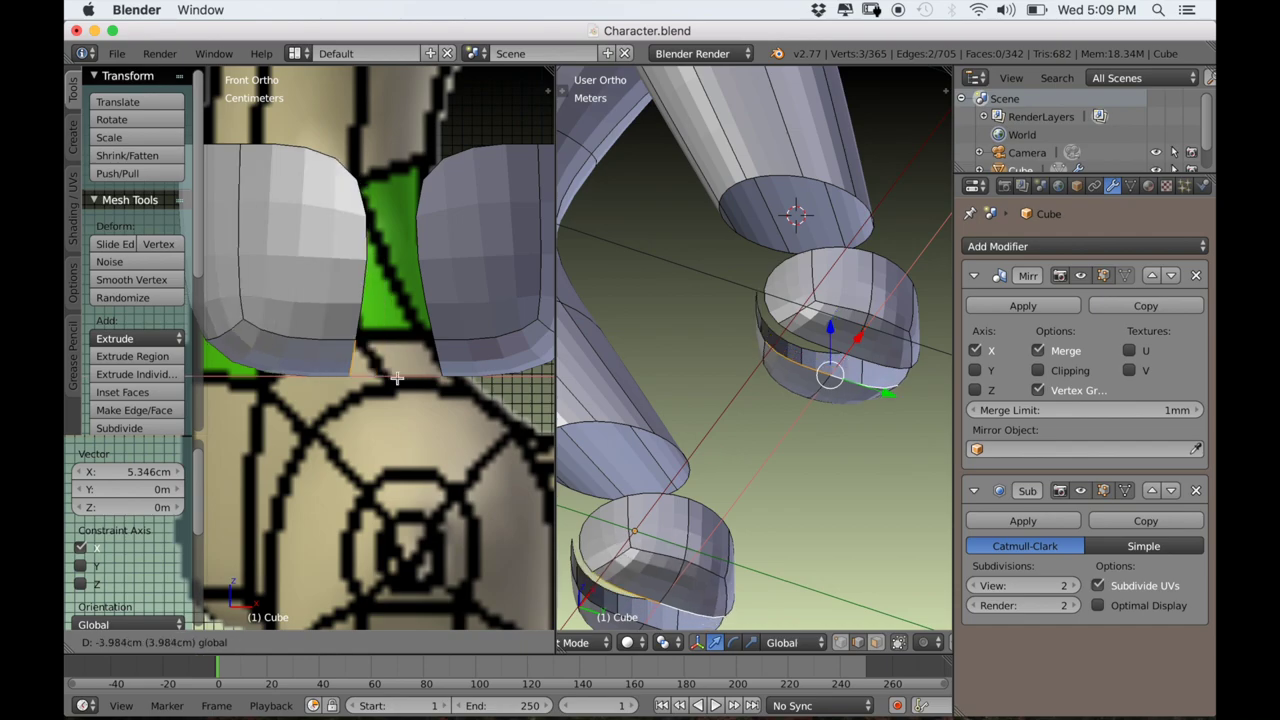
pyautogui.click(440, 400)
# Bridge the two separated edge loops across the gap in the ankle cylinder's bottom.
pyautogui.scroll(2, 441, 405)
pyautogui.moveTo(441, 405); pyautogui.dragTo(413, 396, button='middle')
pyautogui.press('w')
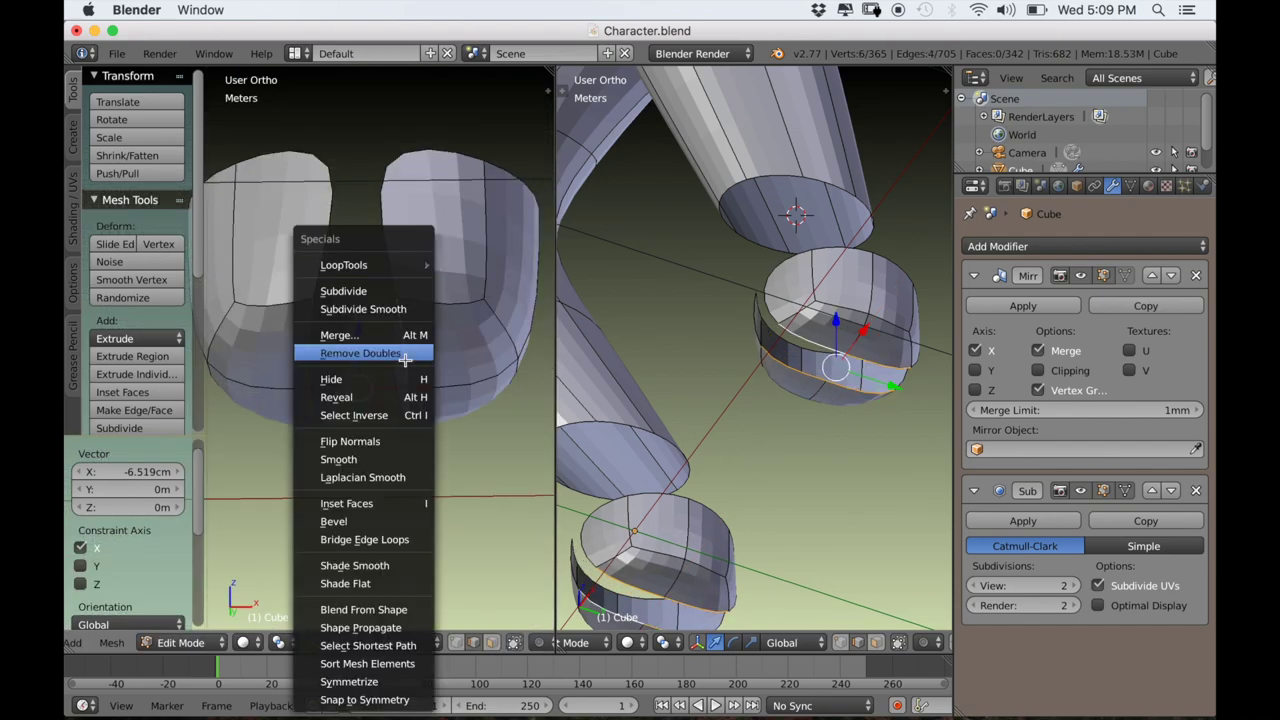
pyautogui.click(364, 539)
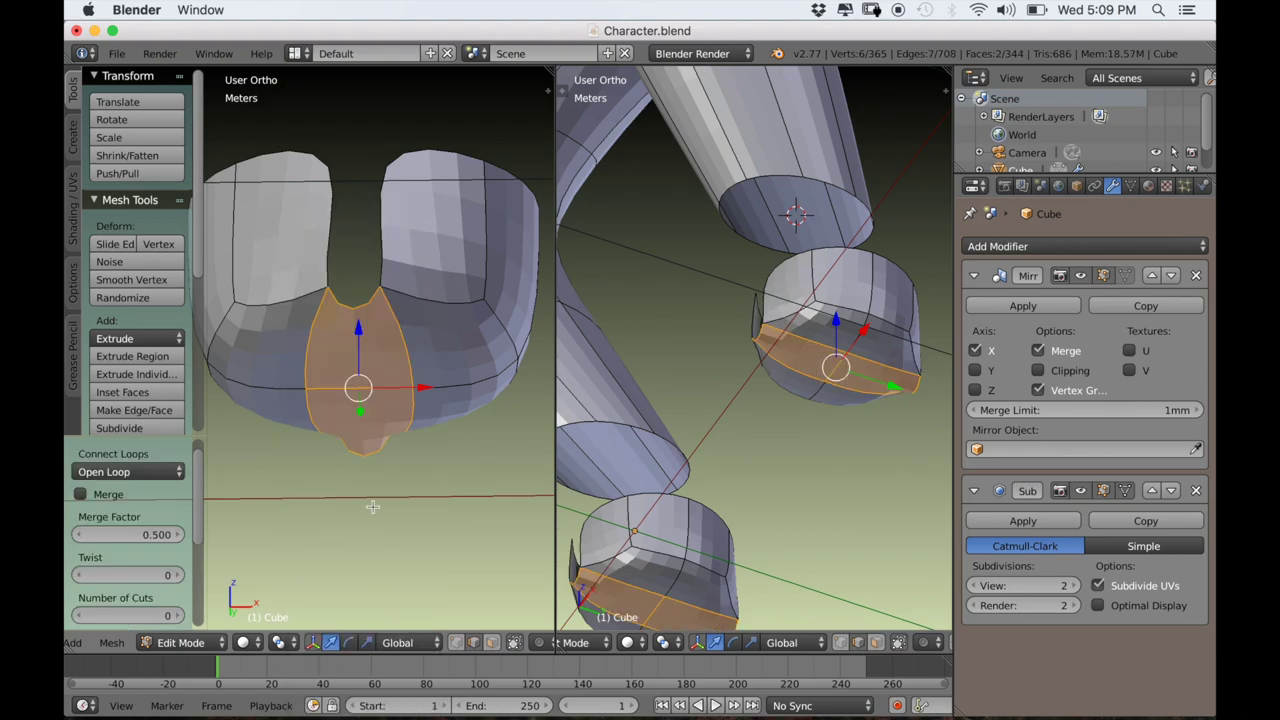
# Merge each pair of split rim vertices at their center, on both sides of the cylinder's upper opening.
pyautogui.scroll(-2, 371, 510)
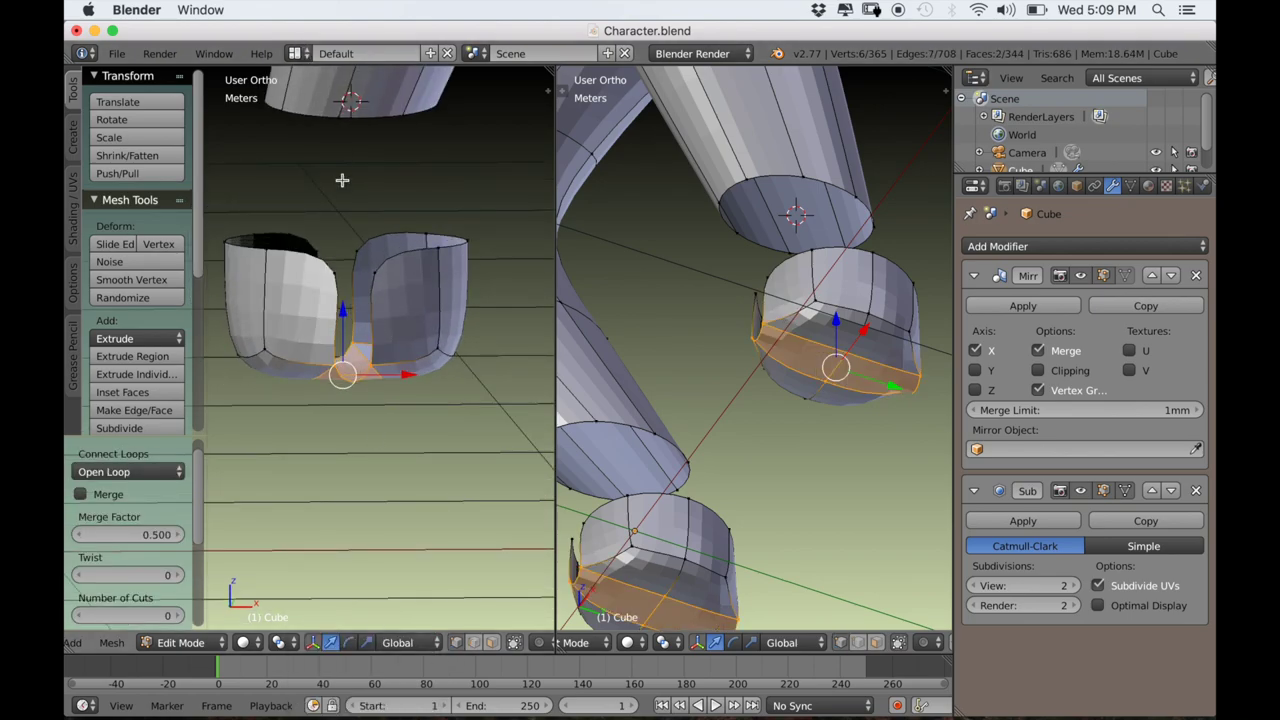
pyautogui.rightClick(348, 268)
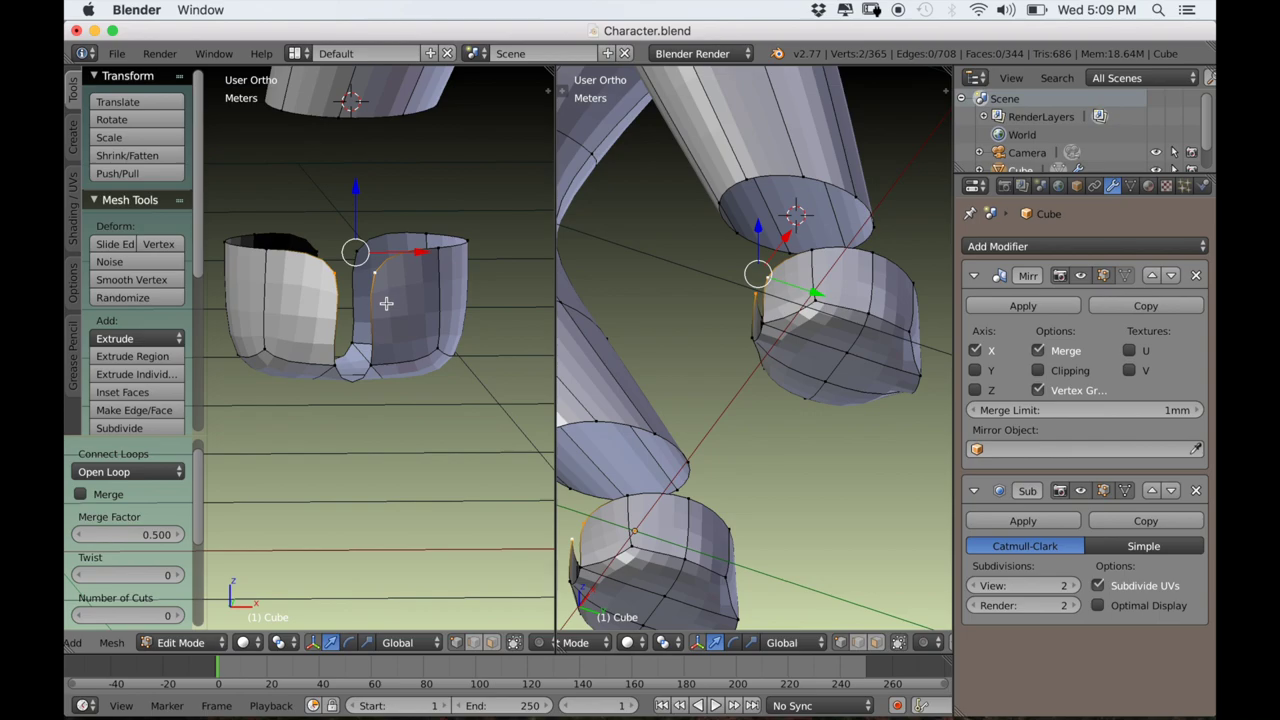
pyautogui.hotkey('alt', 'm')
pyautogui.click(330, 349)
pyautogui.scroll(3, 366, 262)
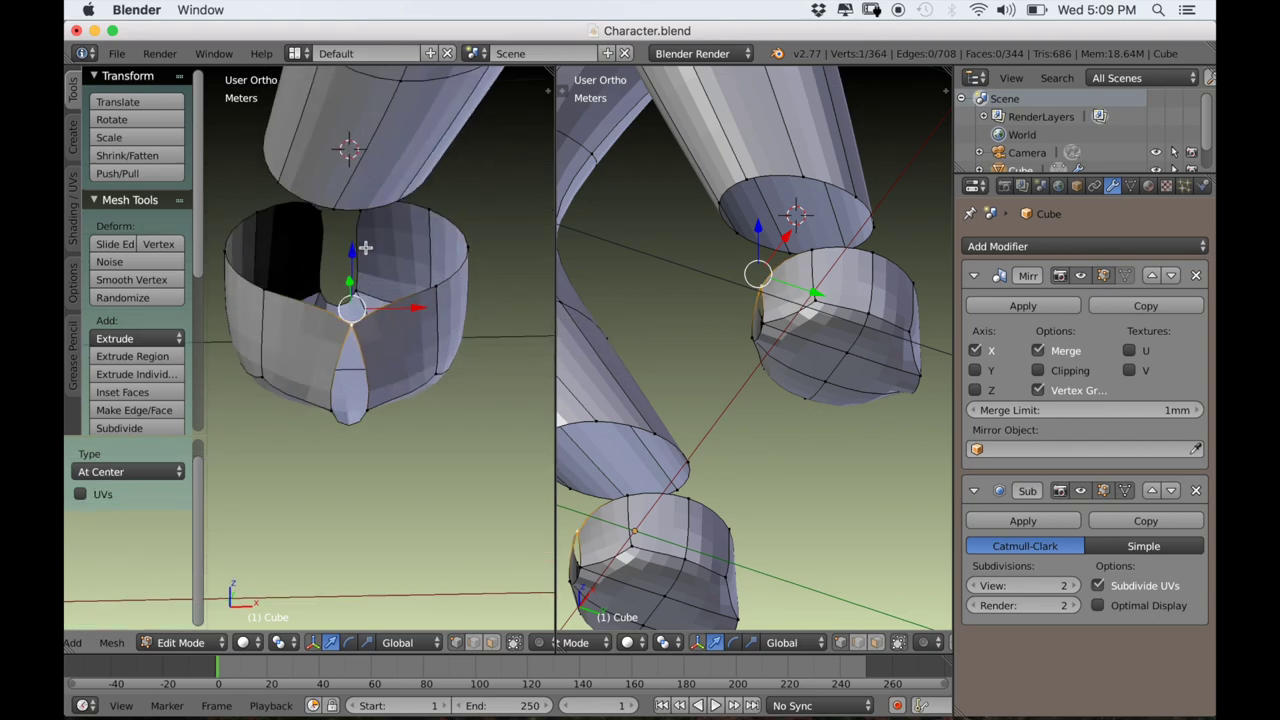
pyautogui.scroll(1, 363, 317)
pyautogui.keyDown('shift'); pyautogui.moveTo(366, 262); pyautogui.dragTo(362, 296, button='middle'); pyautogui.keyUp('shift')
pyautogui.rightClick(336, 214)
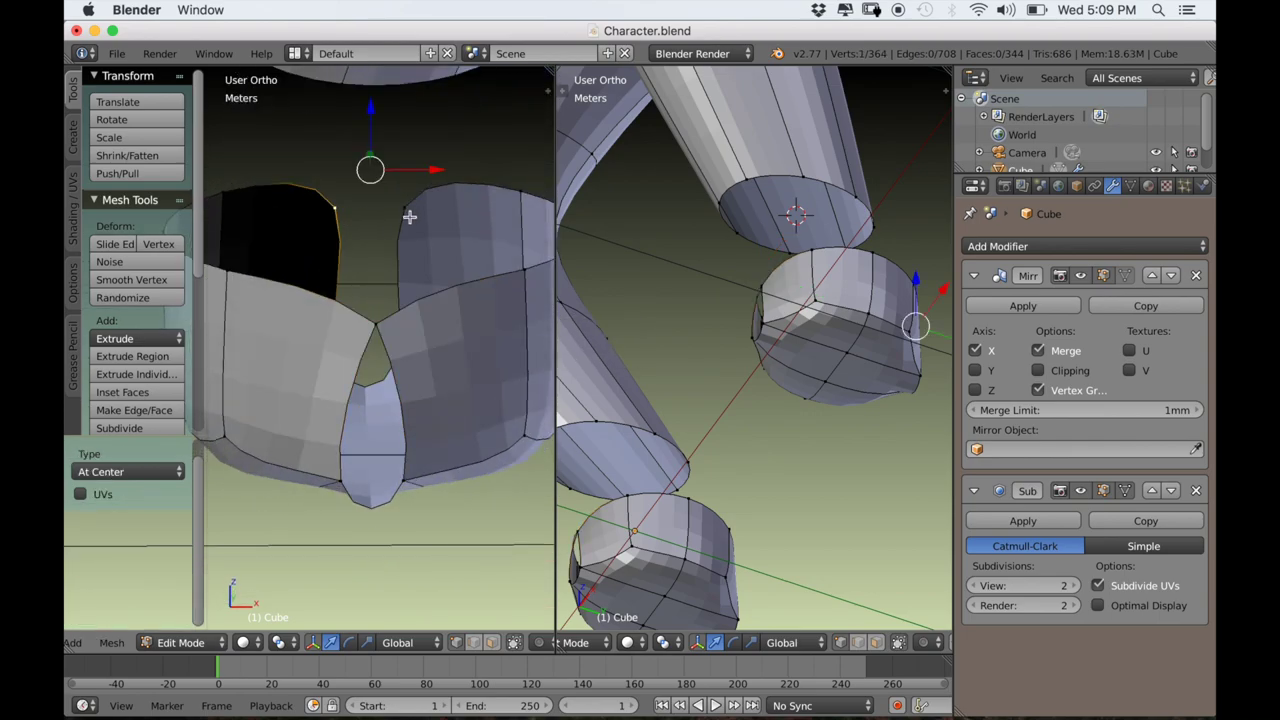
pyautogui.hotkey('alt', 'm')
pyautogui.click(412, 237)
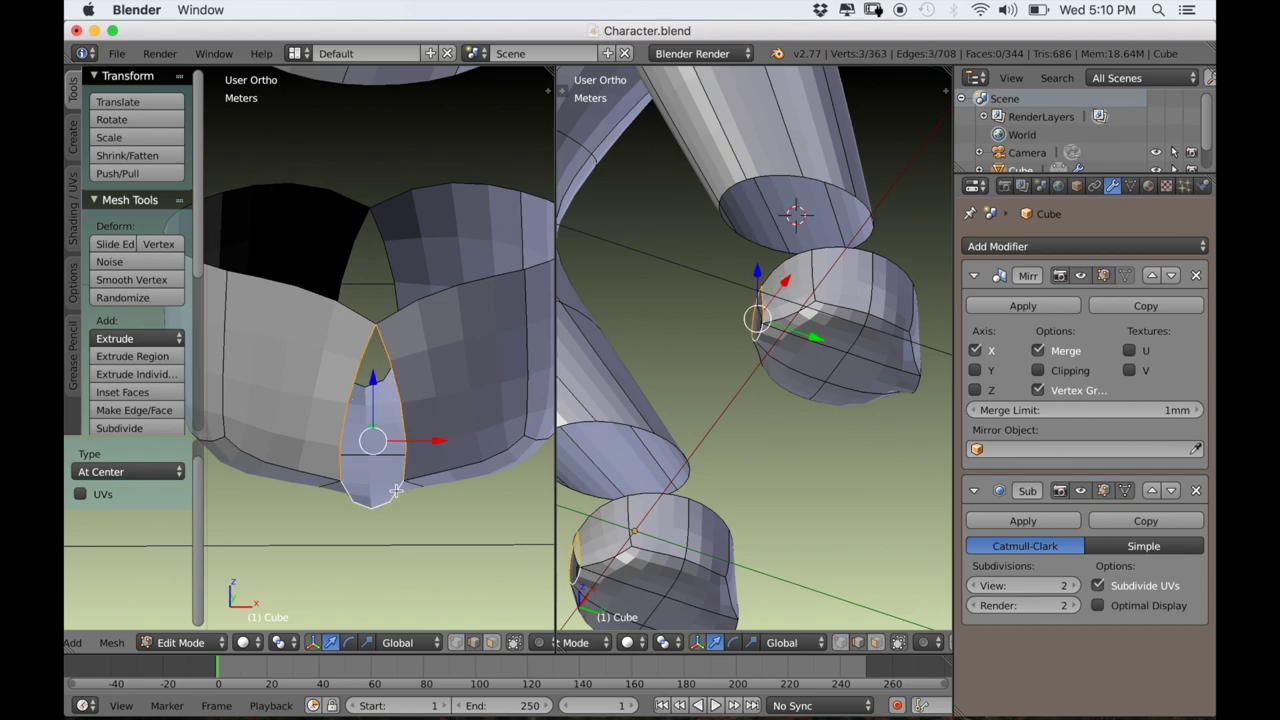
# Fill the two triangular side openings between the merged rim vertices and the bridged strip with faces.
pyautogui.press('f')
pyautogui.rightClick(356, 256)
pyautogui.keyDown('shift'); pyautogui.rightClick(384, 254); pyautogui.keyUp('shift')
pyautogui.scroll(-2, 431, 291)
pyautogui.moveTo(431, 291); pyautogui.dragTo(402, 439, button='middle')
pyautogui.press('f')
# Select the six bottom faces of the ankle cylinder and extrude them 26.669 cm downward to the sole of the reference foot.
pyautogui.moveTo(360, 498); pyautogui.dragTo(440, 620, button='middle')
pyautogui.rightClick(290, 419)
pyautogui.keyDown('shift'); pyautogui.rightClick(288, 379); pyautogui.keyUp('shift')
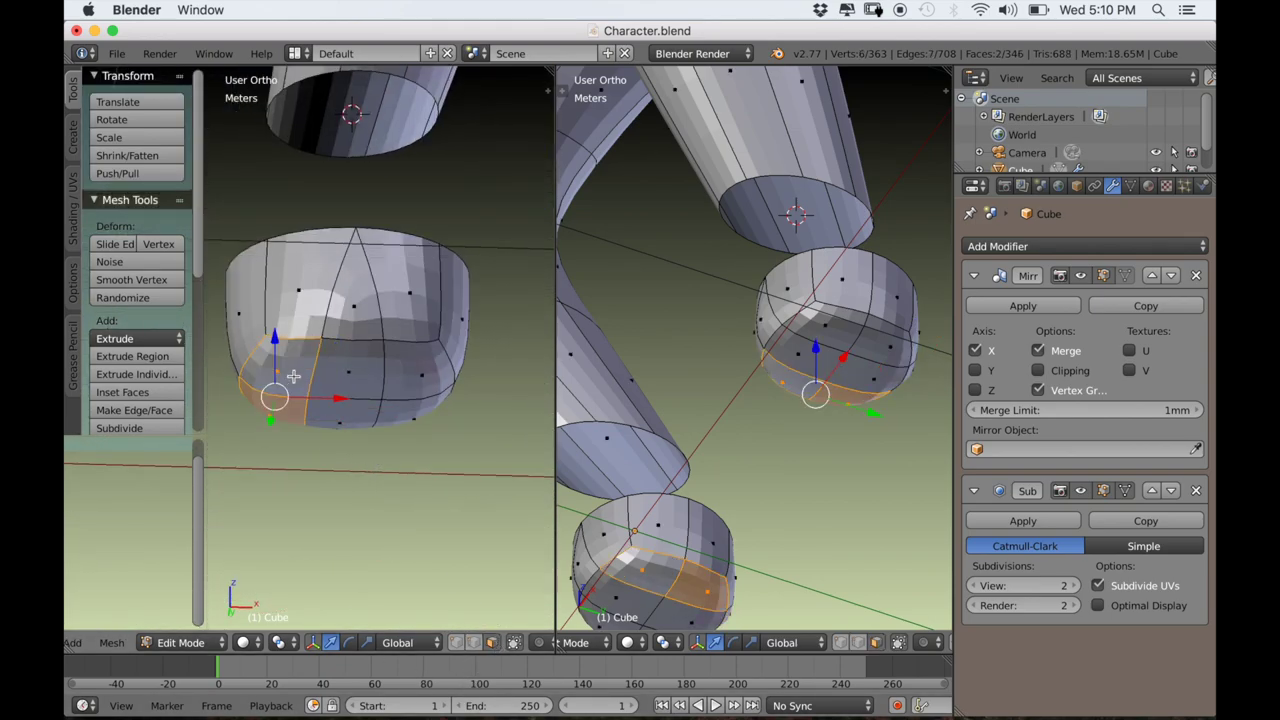
pyautogui.keyDown('shift'); pyautogui.rightClick(342, 378); pyautogui.keyUp('shift')
pyautogui.keyDown('shift'); pyautogui.rightClick(398, 410); pyautogui.keyUp('shift')
pyautogui.keyDown('shift'); pyautogui.rightClick(406, 390); pyautogui.keyUp('shift')
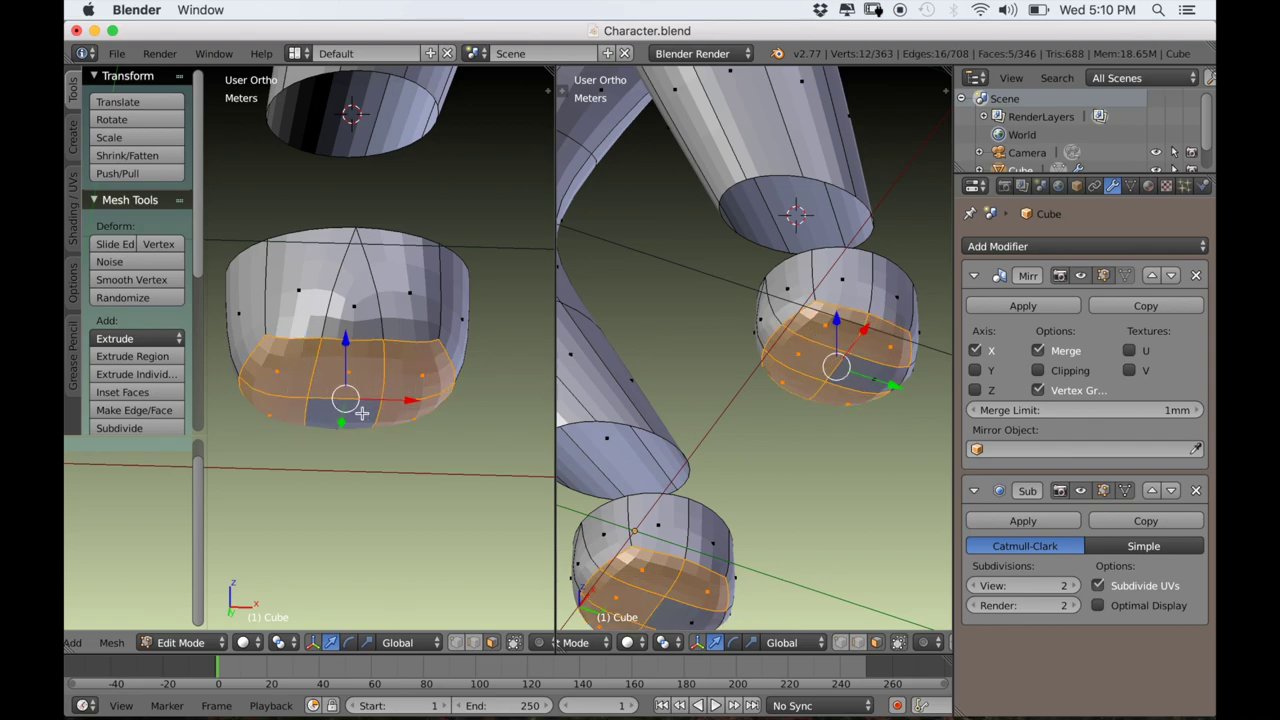
pyautogui.keyDown('shift'); pyautogui.rightClick(363, 412); pyautogui.keyUp('shift')
pyautogui.press('KP_1')
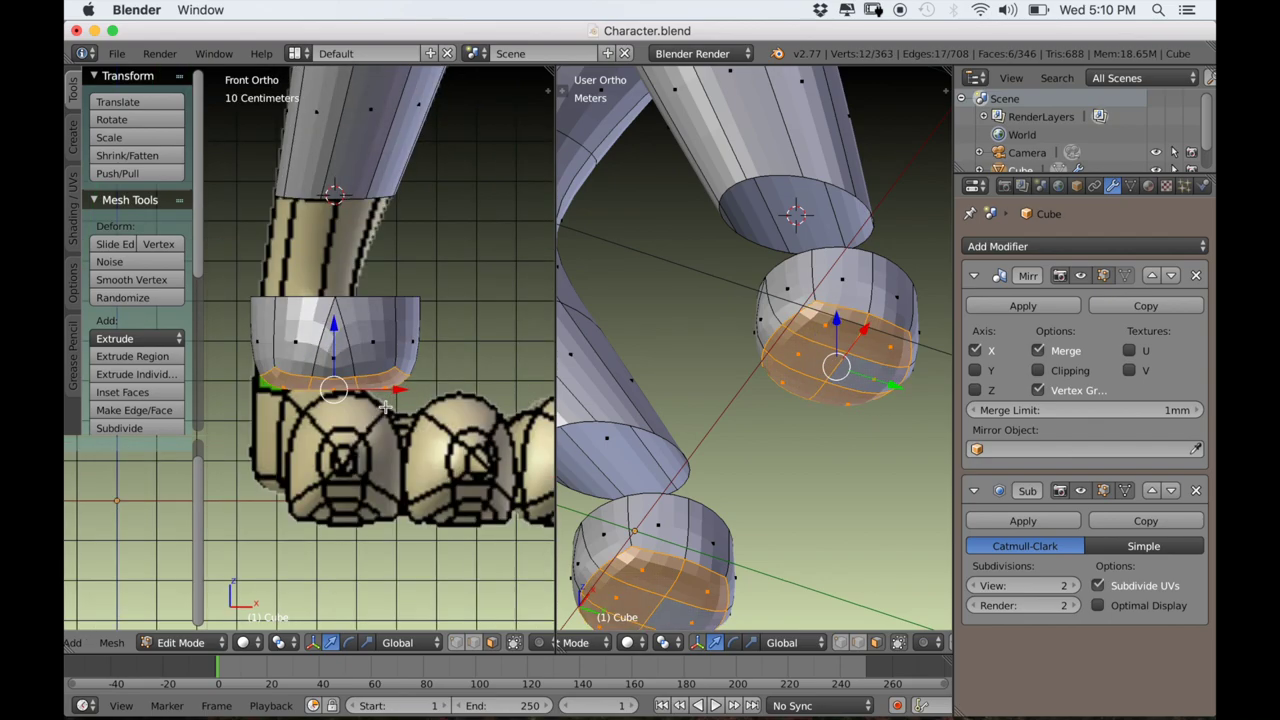
pyautogui.press('KP_3')
pyautogui.scroll(-2, 752, 430)
pyautogui.scroll(1, 763, 418)
pyautogui.keyDown('shift'); pyautogui.moveTo(792, 403); pyautogui.dragTo(709, 399, button='middle'); pyautogui.keyUp('shift')
pyautogui.scroll(1, 708, 398)
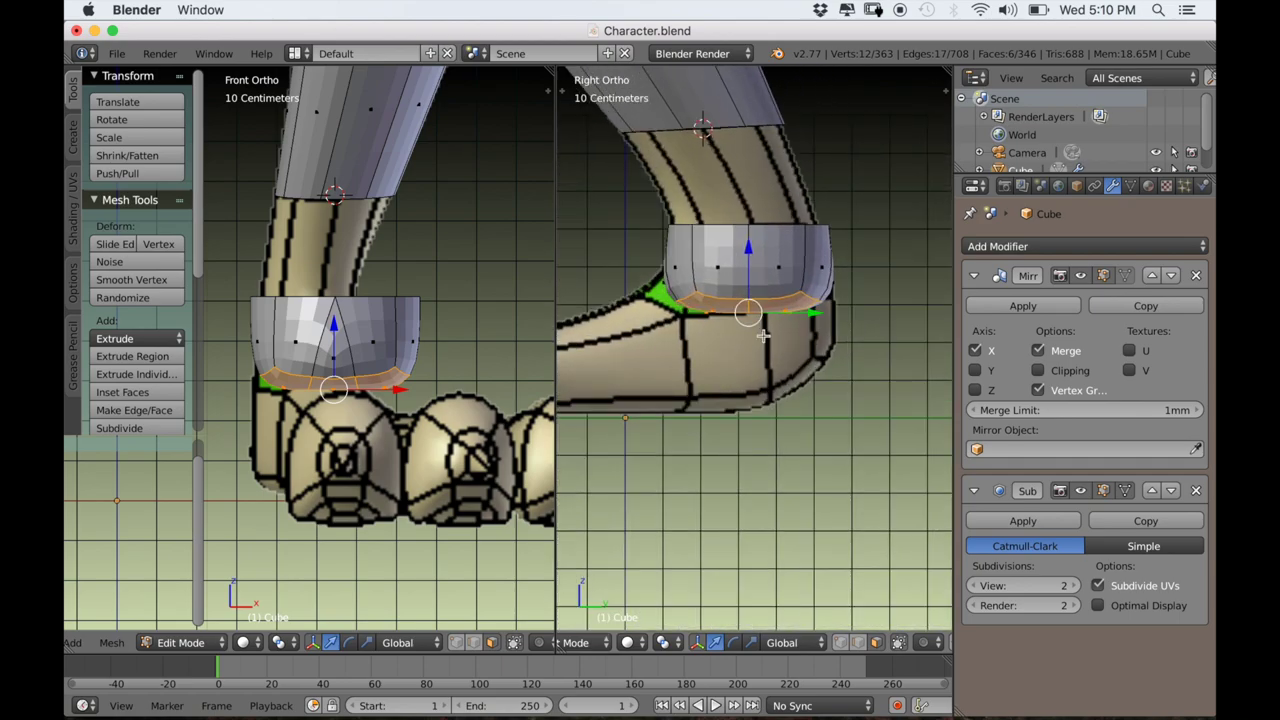
pyautogui.press('e')
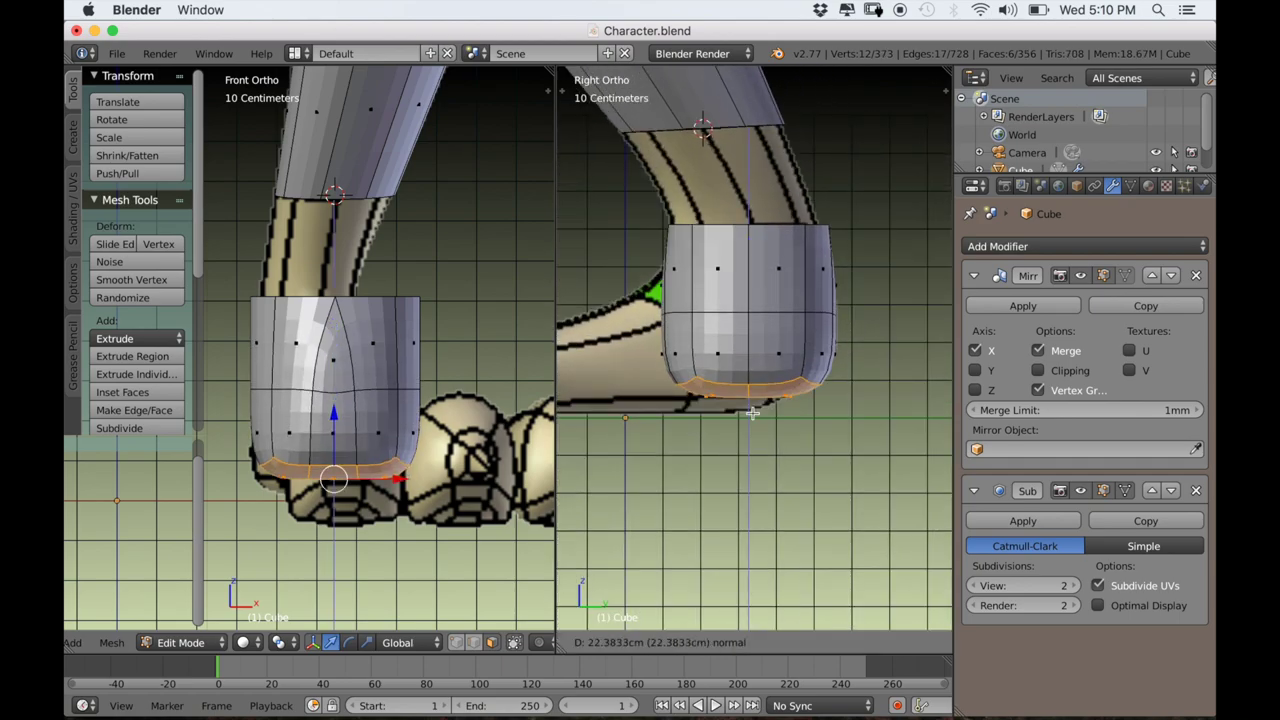
pyautogui.click(748, 427)
# Select the three lower front faces of the foot block and extrude them 33.608 cm forward along the reference foot.
pyautogui.moveTo(700, 434); pyautogui.dragTo(716, 391, button='middle')
pyautogui.rightClick(713, 372)
pyautogui.keyDown('shift'); pyautogui.rightClick(748, 368); pyautogui.keyUp('shift')
pyautogui.keyDown('shift'); pyautogui.rightClick(770, 367); pyautogui.keyUp('shift')
pyautogui.press('KP_3')
pyautogui.keyDown('shift'); pyautogui.moveTo(704, 438); pyautogui.dragTo(816, 431, button='middle'); pyautogui.keyUp('shift')
pyautogui.press('e')
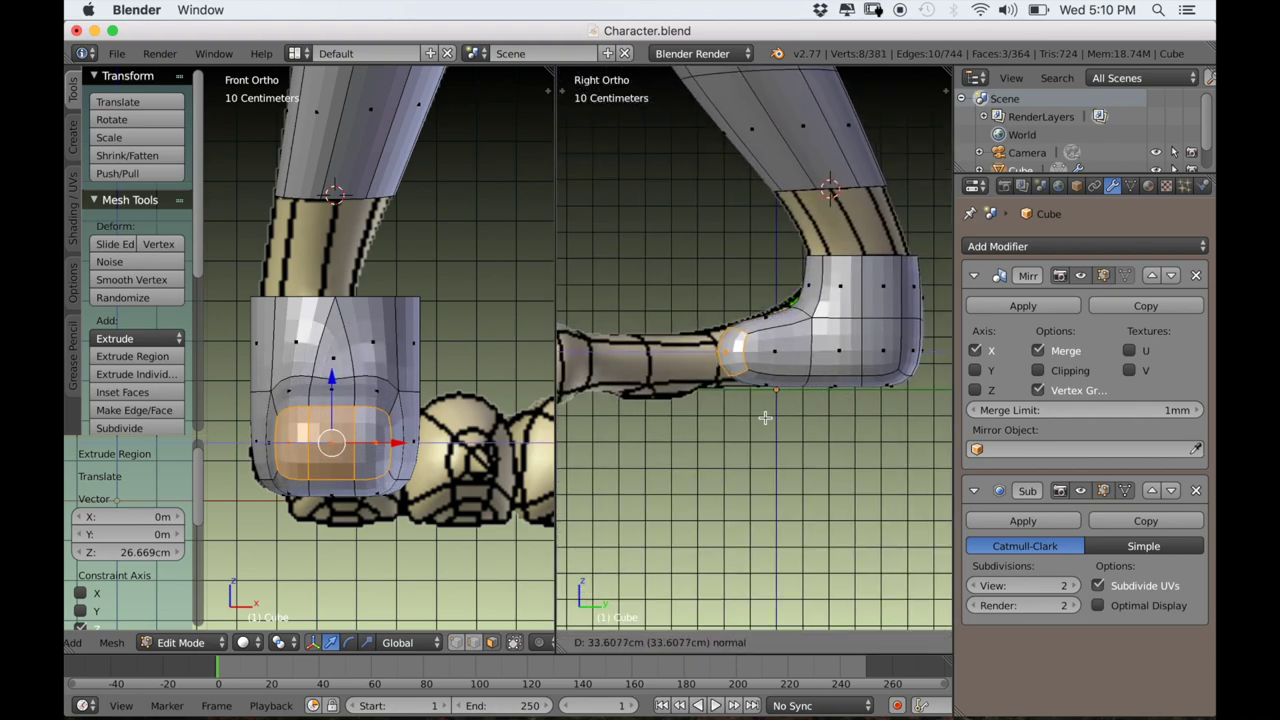
pyautogui.click(764, 417)
# Extrude the three front faces of the foot another 29.218 cm forward.
pyautogui.scroll(-2, 766, 414)
pyautogui.moveTo(764, 425); pyautogui.dragTo(634, 448, button='middle')
pyautogui.moveTo(793, 408); pyautogui.dragTo(794, 411, button='middle')
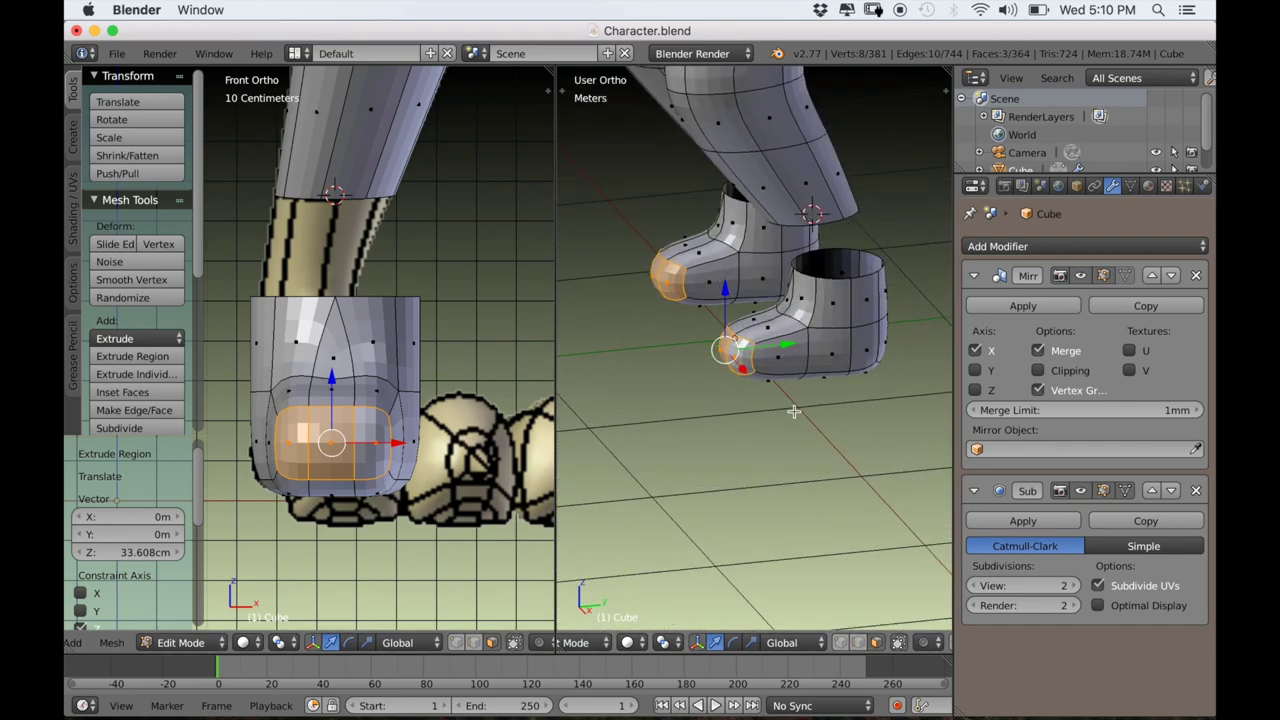
pyautogui.press('KP_3')
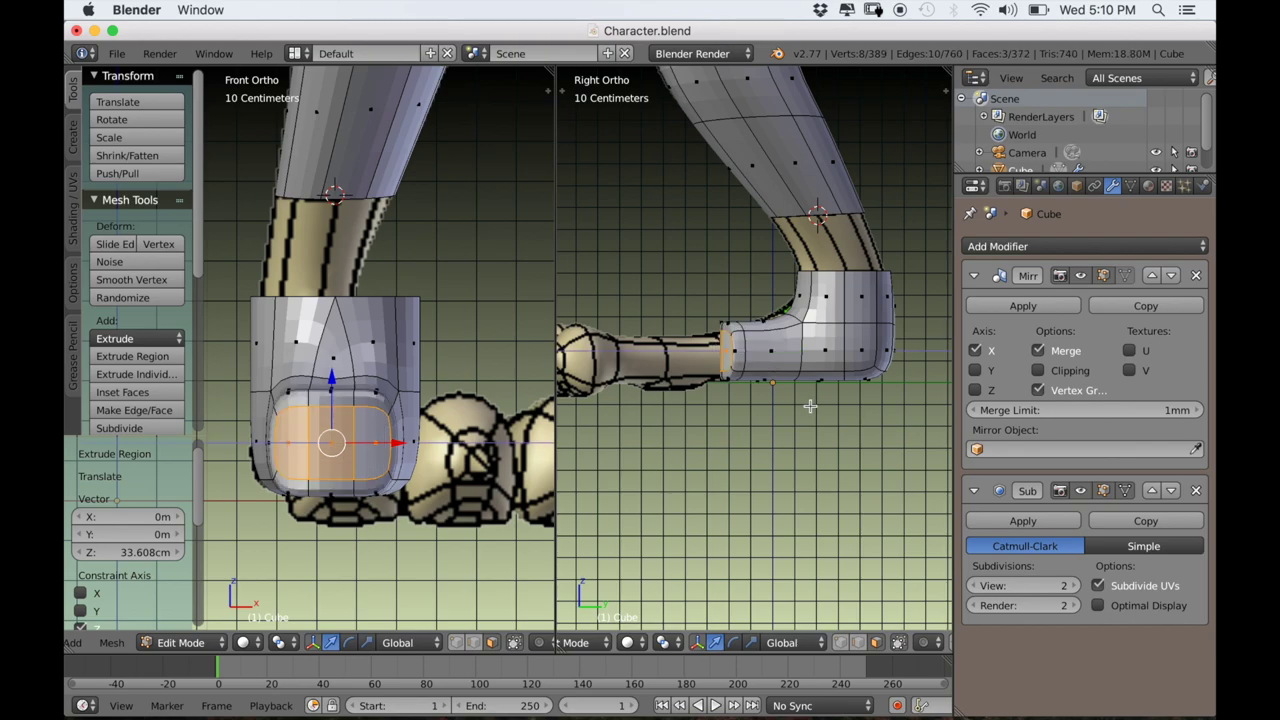
pyautogui.press('e')
pyautogui.click(759, 416)
# Widen the front end of the foot by scaling its three end faces by 1.633 along X.
pyautogui.scroll(-2, 689, 400)
pyautogui.moveTo(689, 400); pyautogui.dragTo(757, 460, button='middle')
pyautogui.scroll(2, 791, 449)
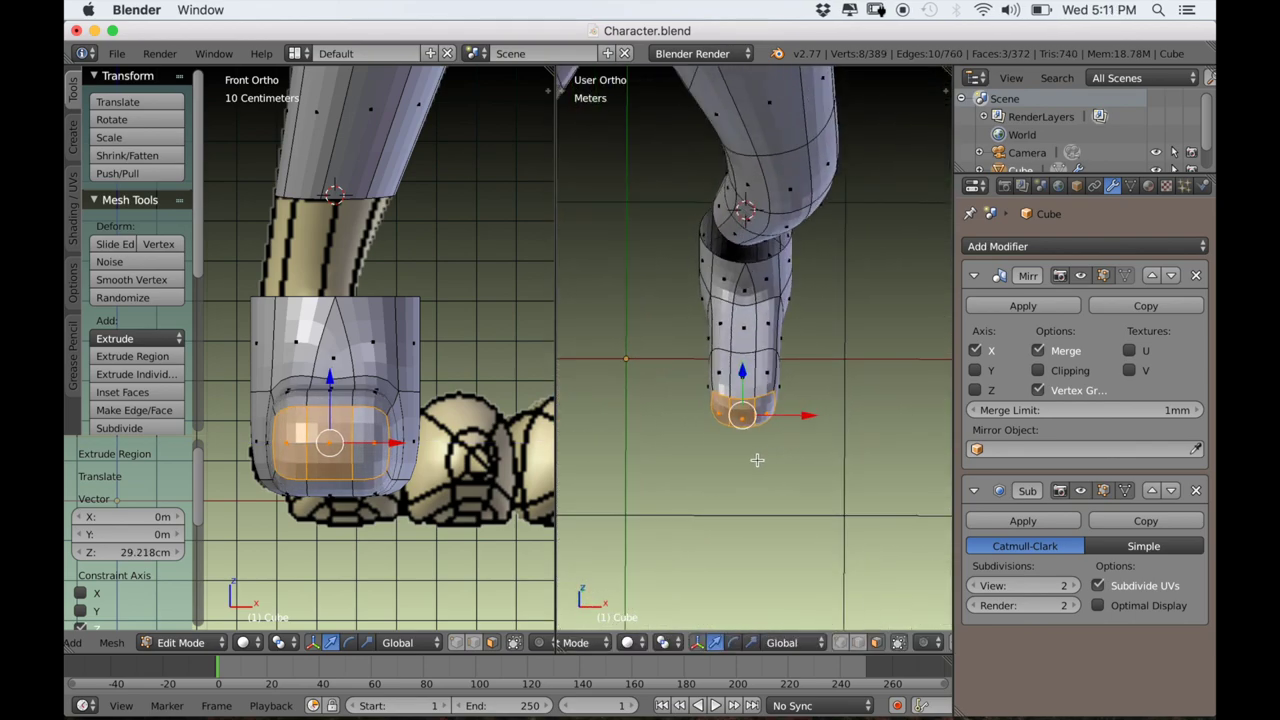
pyautogui.press('s')
pyautogui.press('x')
pyautogui.click(806, 446)
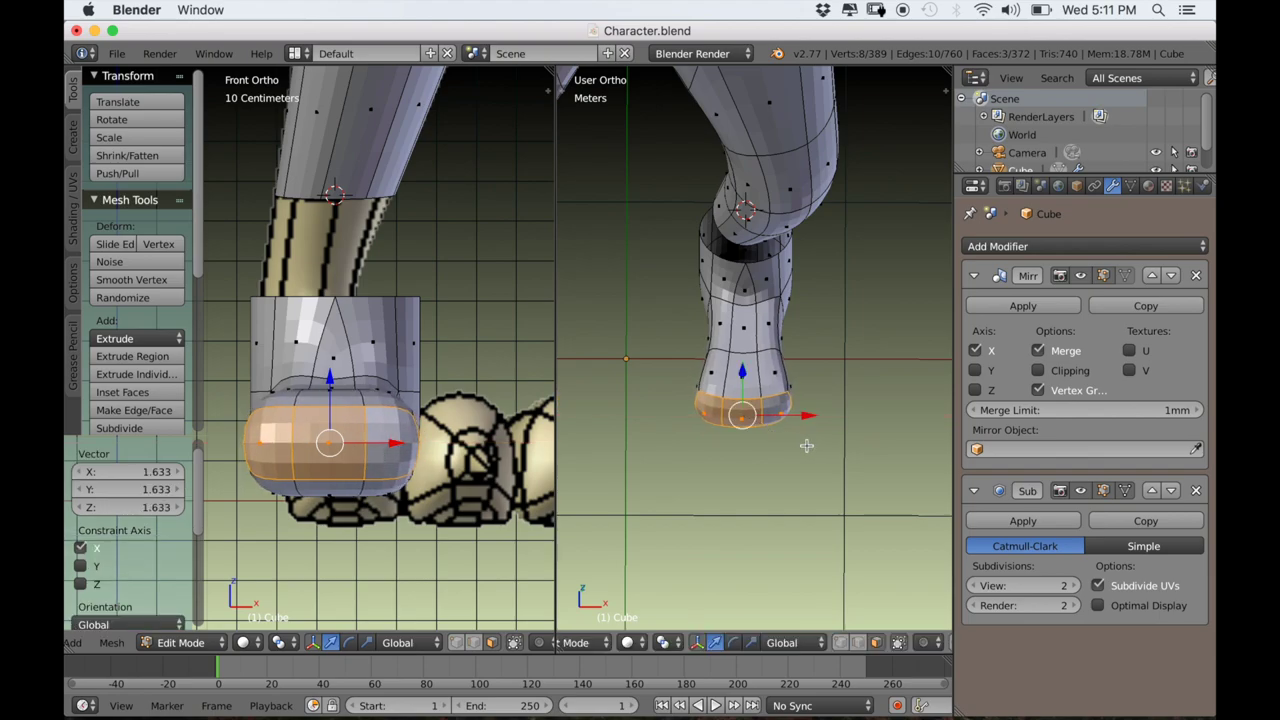
# Select the four lower side faces of the heel and scale them by 0.503 along X to narrow it.
pyautogui.moveTo(806, 446); pyautogui.dragTo(663, 426, button='middle')
pyautogui.scroll(3, 778, 461)
pyautogui.rightClick(799, 412)
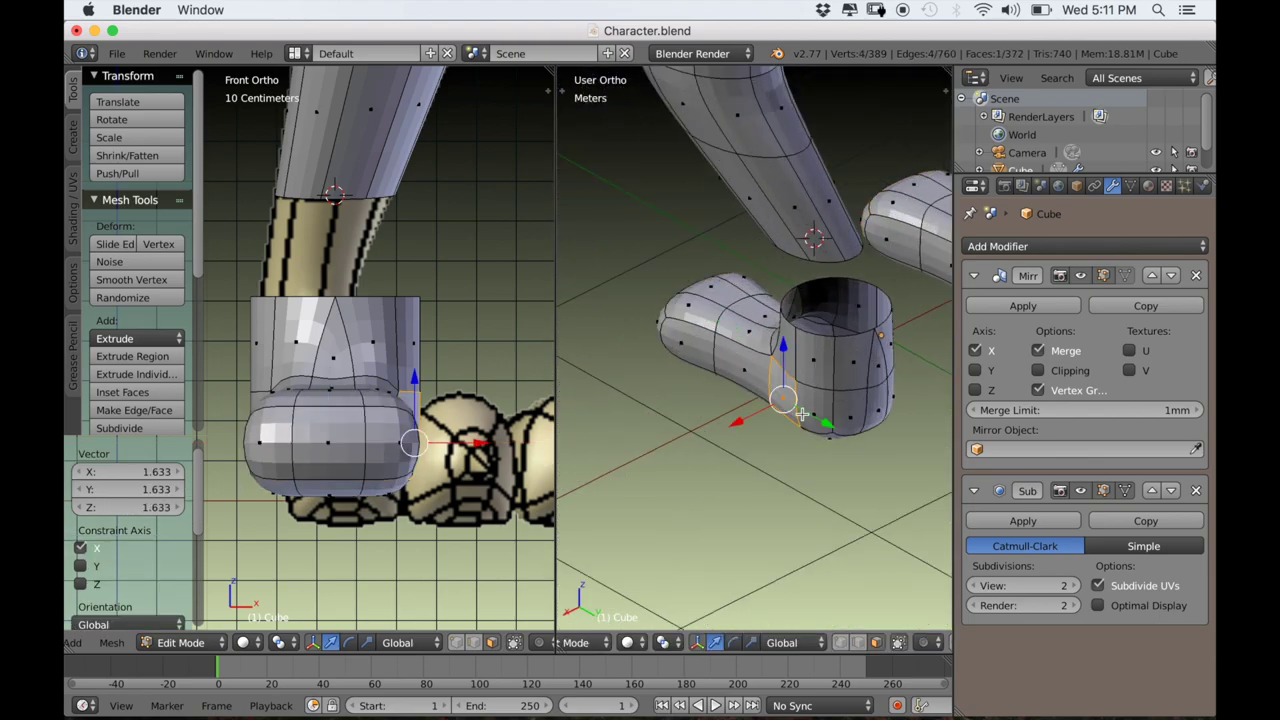
pyautogui.keyDown('shift'); pyautogui.rightClick(812, 416); pyautogui.keyUp('shift')
pyautogui.moveTo(812, 416); pyautogui.dragTo(772, 434, button='middle')
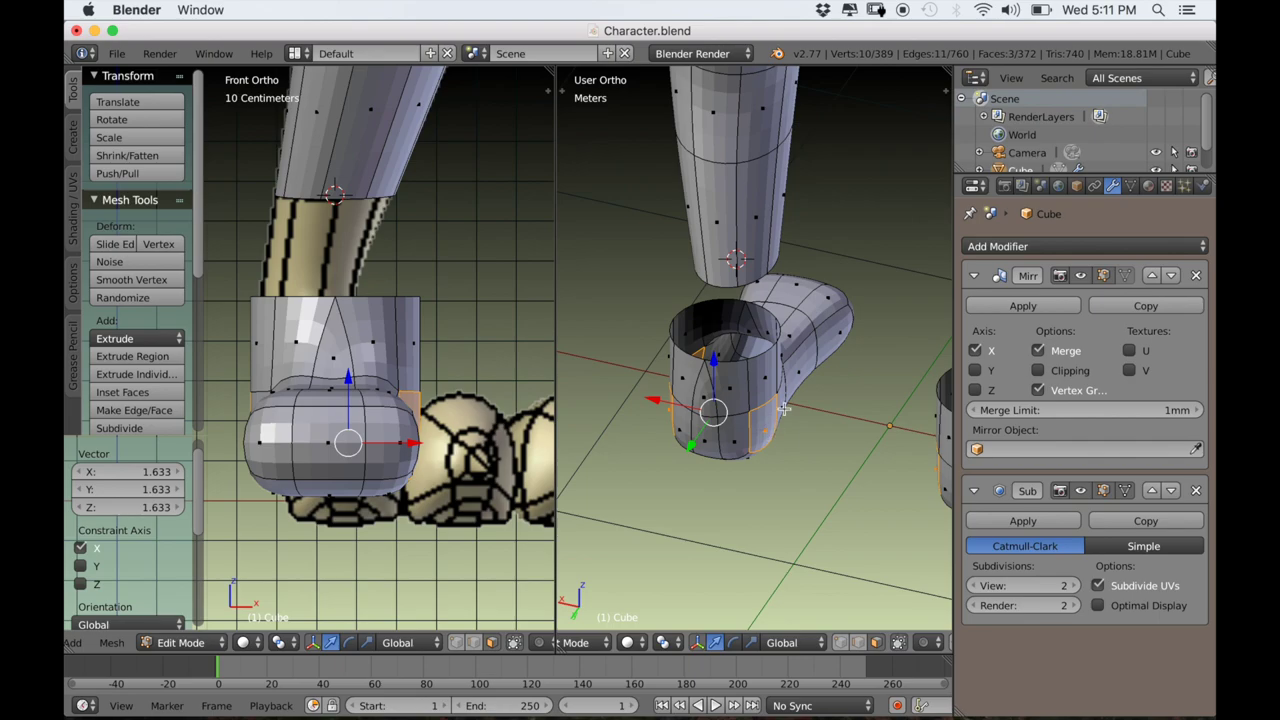
pyautogui.moveTo(783, 407); pyautogui.dragTo(872, 502, button='middle')
pyautogui.press('s')
pyautogui.press('x')
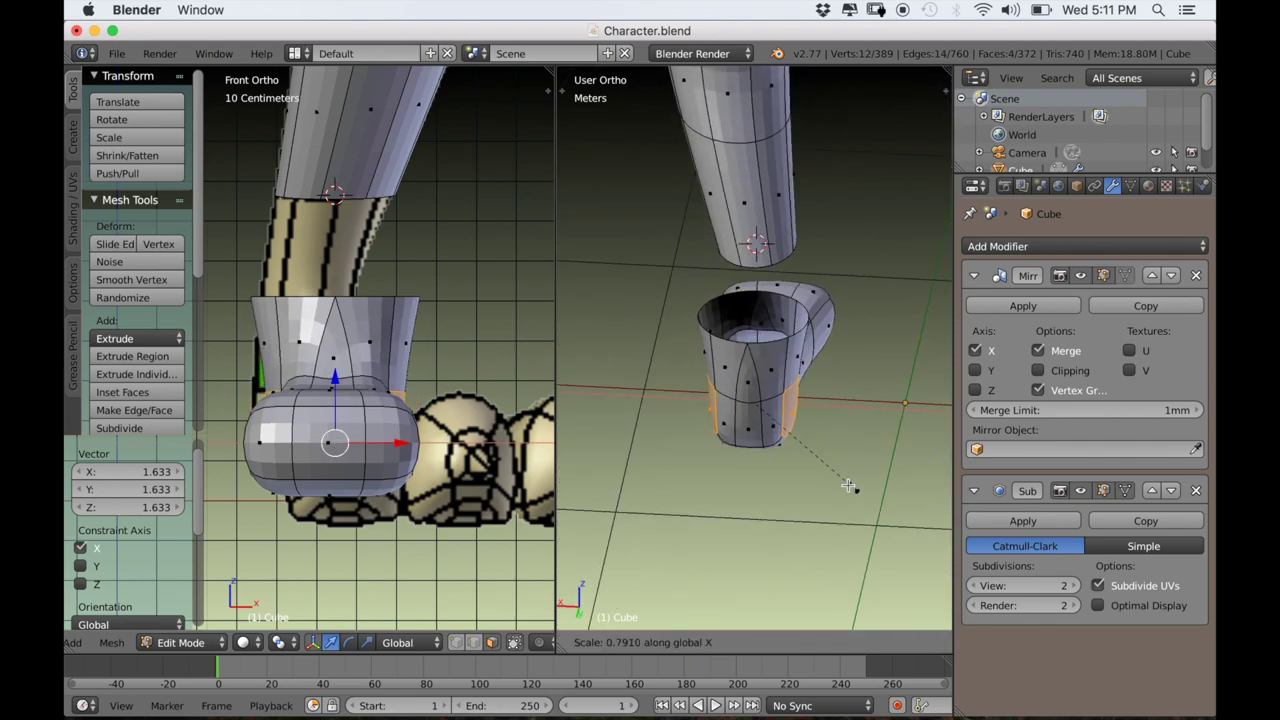
pyautogui.click(816, 458)
# Select the middle end face of the foot and extrude it forward to begin the toe along the side reference.
pyautogui.moveTo(816, 458); pyautogui.dragTo(805, 557, button='middle')
pyautogui.scroll(2, 796, 452)
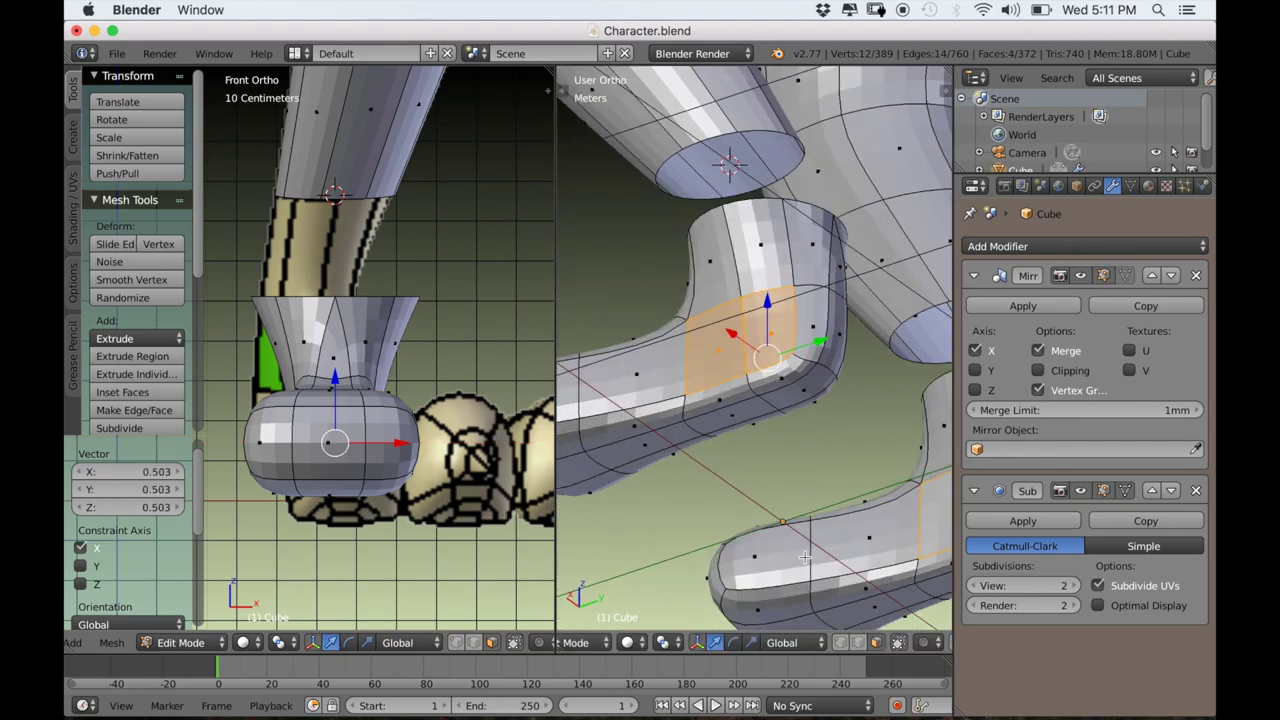
pyautogui.moveTo(850, 600); pyautogui.dragTo(740, 500, button='middle')
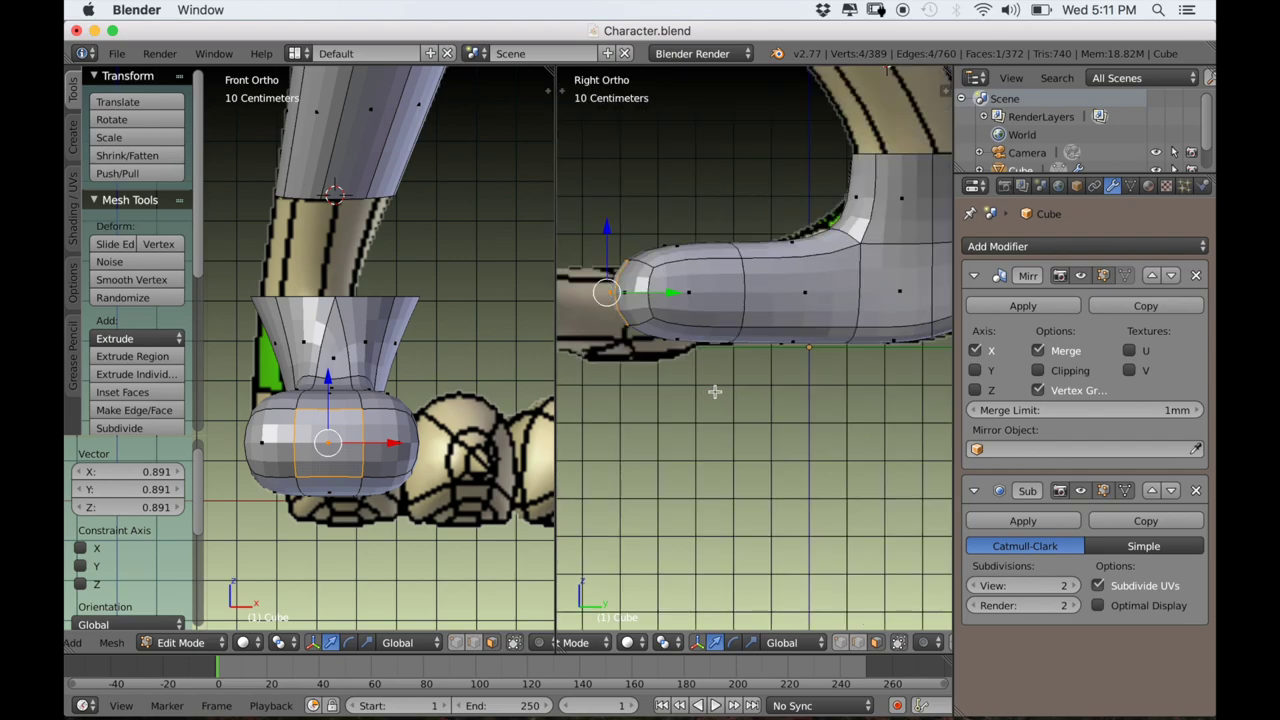
pyautogui.scroll(-2, 754, 414)
pyautogui.keyDown('shift'); pyautogui.moveTo(690, 384); pyautogui.dragTo(799, 423, button='middle'); pyautogui.keyUp('shift')
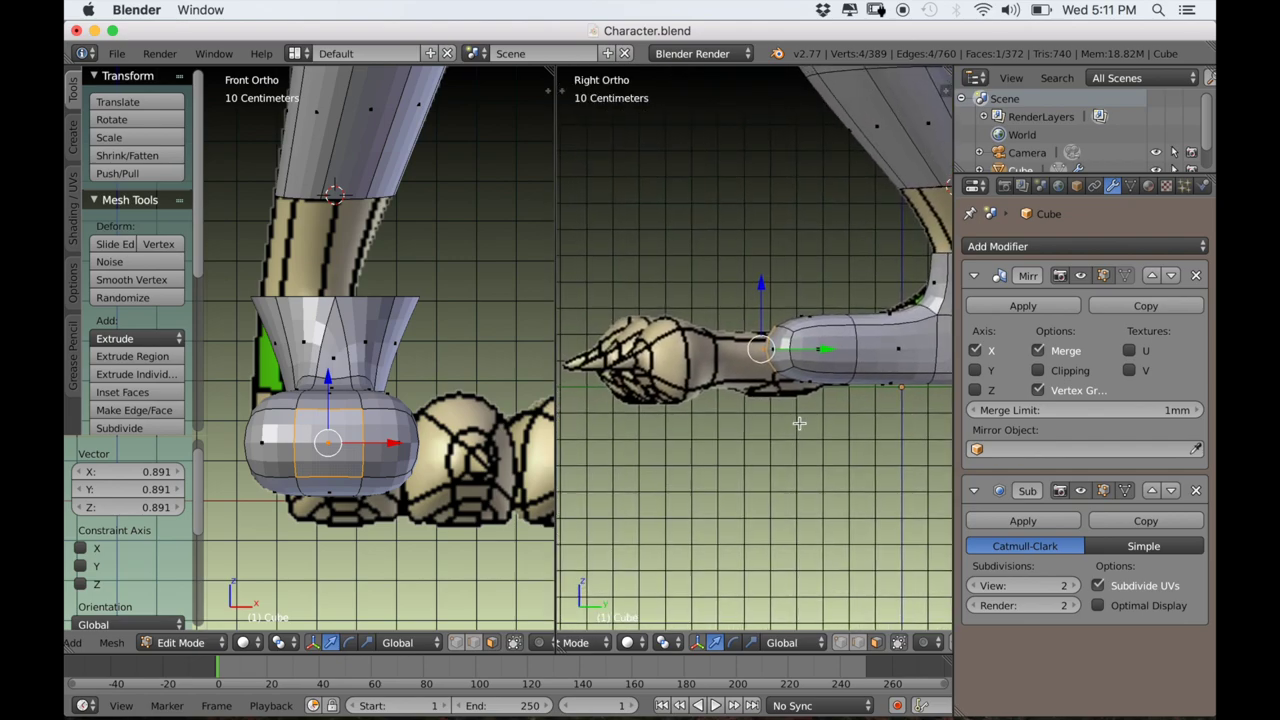
pyautogui.press('e')
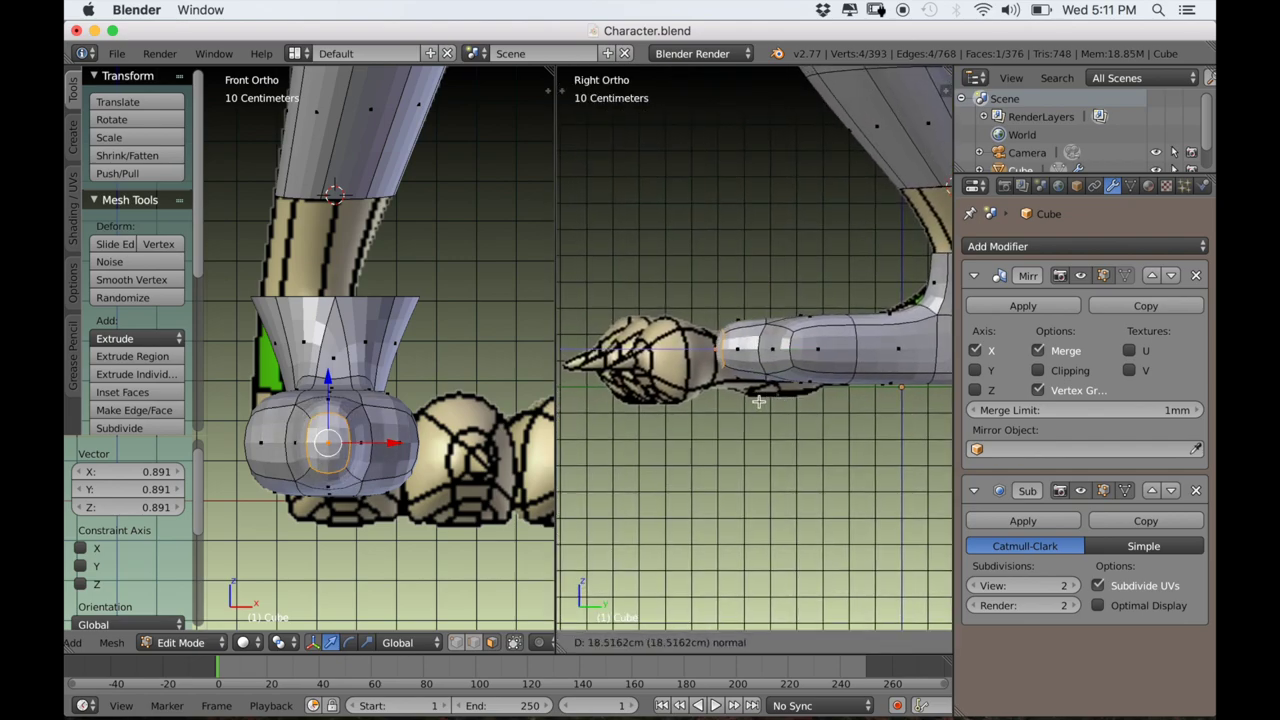
pyautogui.click(790, 397)
# Extrude the toe's end face forward again and scale it by 1.519 to start the bulge.
pyautogui.press('e')
pyautogui.click(775, 404)
pyautogui.press('s')
pyautogui.click(824, 434)
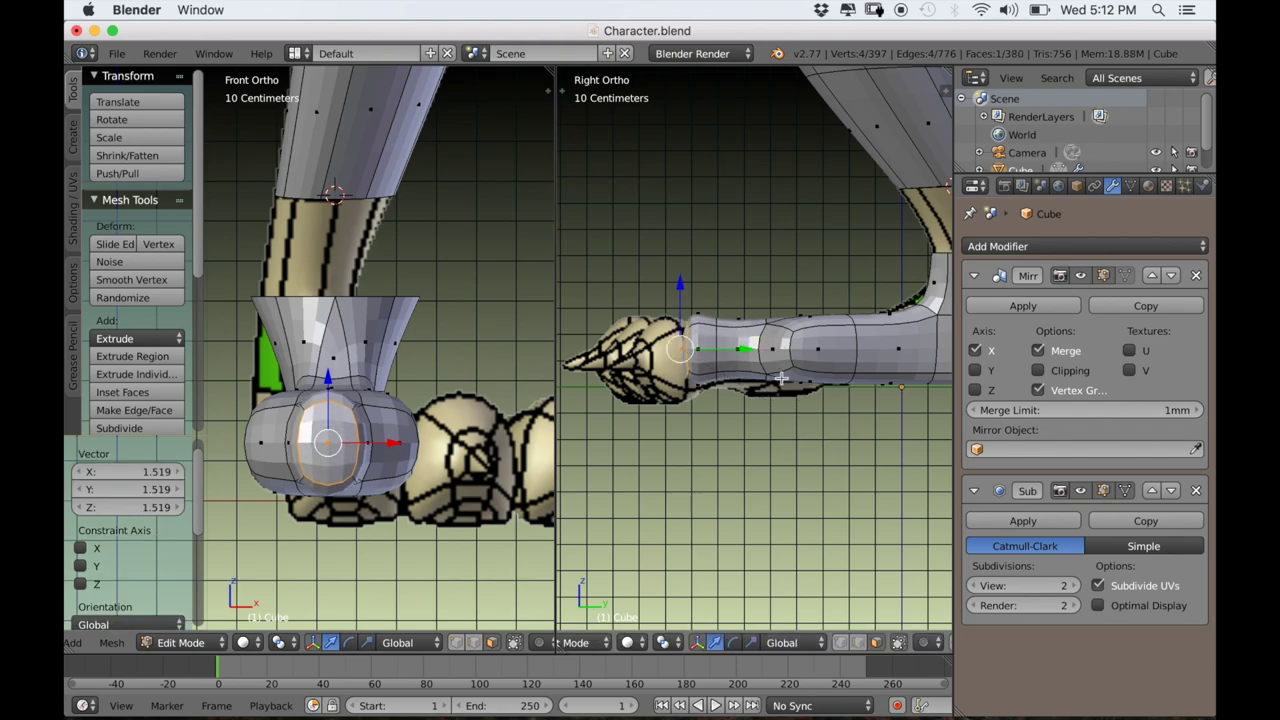
# Extrude the toe's end face 13.716 cm and scale it by 0.553 to round off the tip.
pyautogui.press('e')
pyautogui.click(815, 392)
pyautogui.press('s')
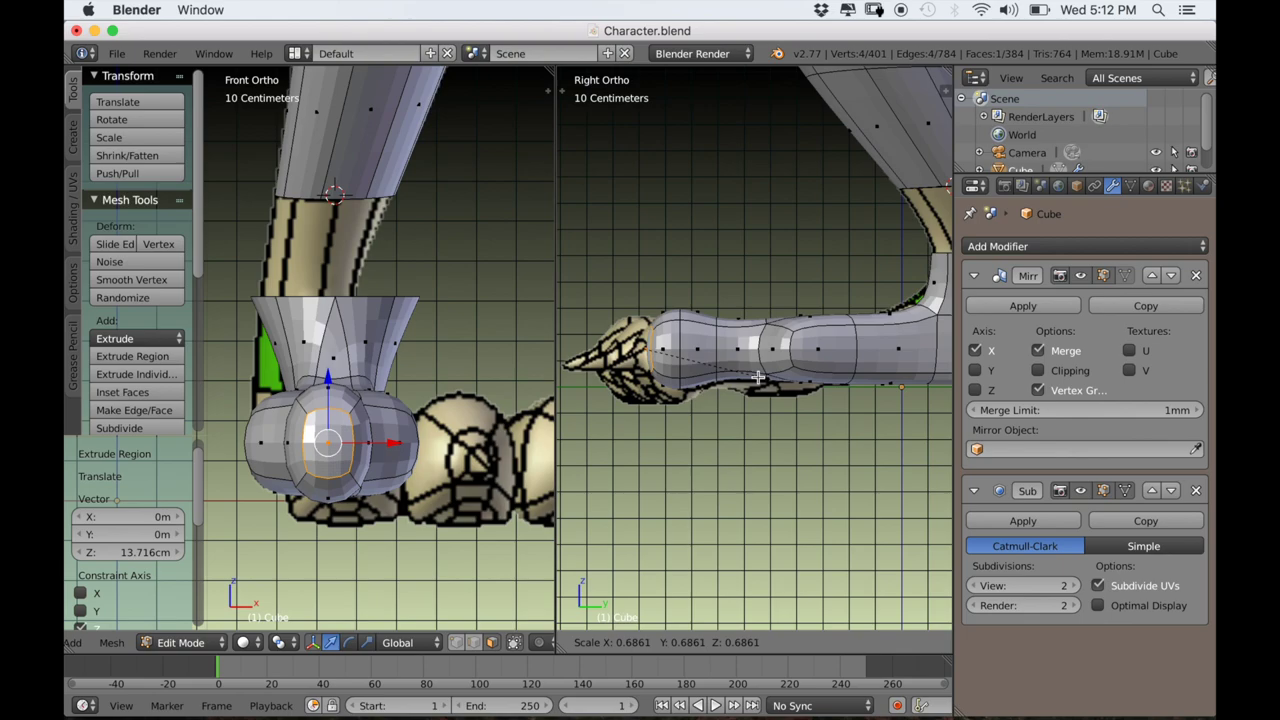
pyautogui.click(738, 372)
# Inset the toe's end face by 4.9141 cm and scale the inner face by 0.717 along Z.
pyautogui.scroll(3, 735, 376)
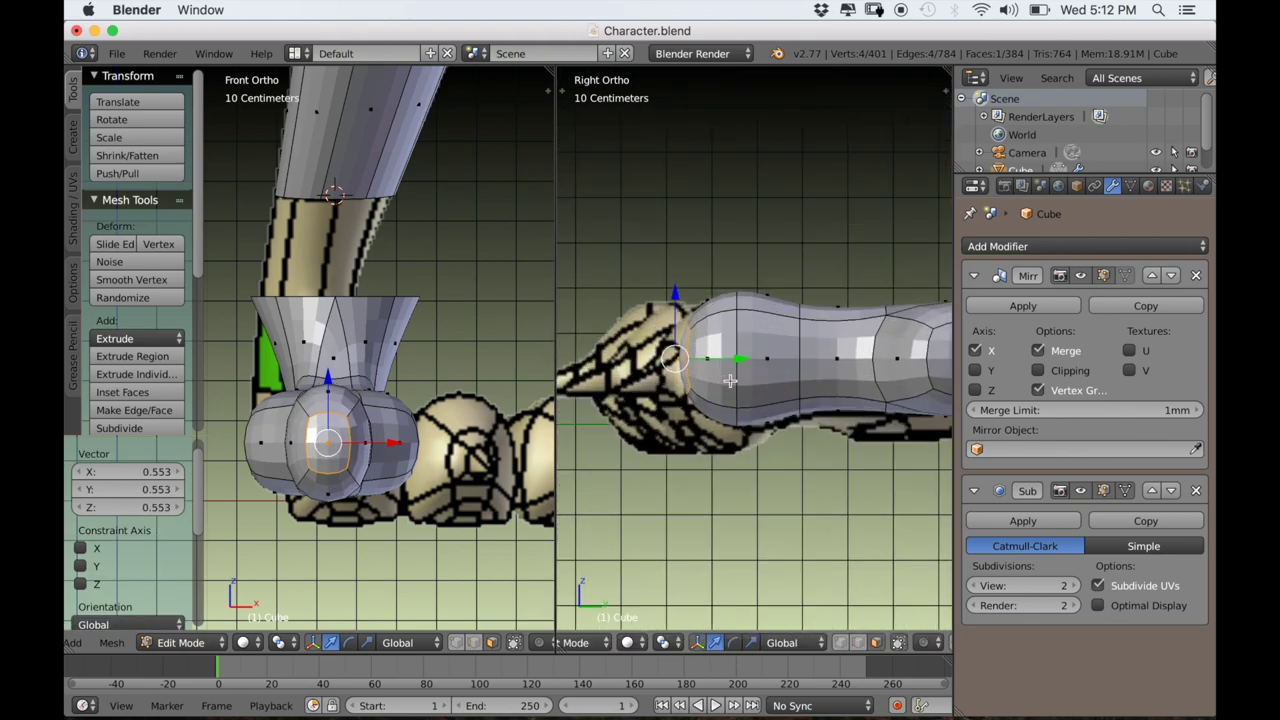
pyautogui.moveTo(697, 381); pyautogui.dragTo(799, 419, button='middle')
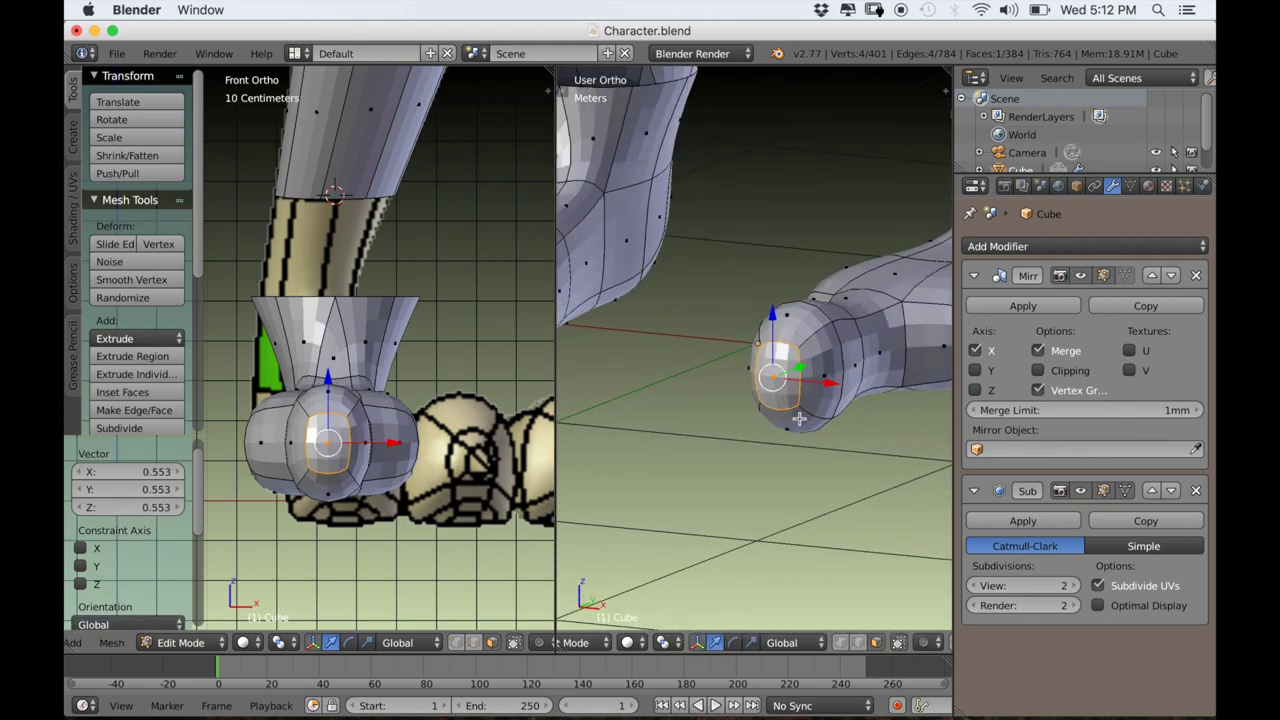
pyautogui.press('i')
pyautogui.click(849, 451)
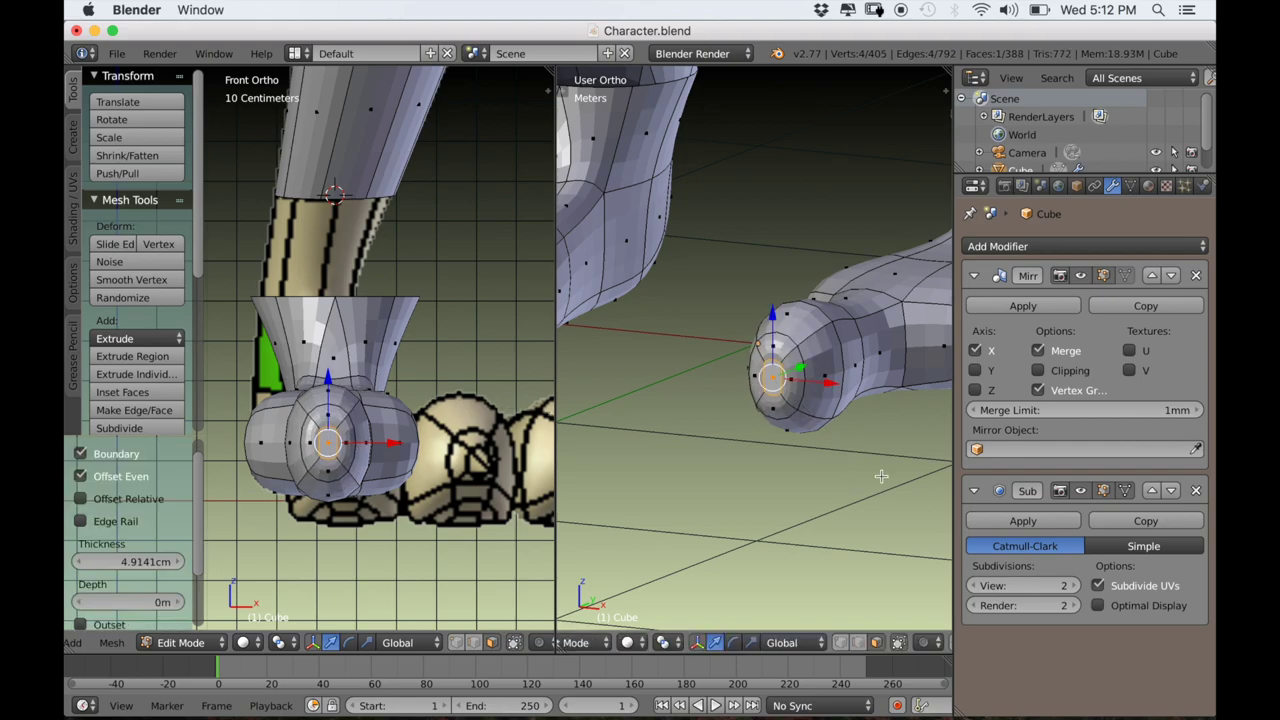
pyautogui.press('s')
pyautogui.click(851, 446)
# Extrude the inset face about 16.3 cm forward, lower its end, and scale it down into a pointed claw.
pyautogui.moveTo(851, 446); pyautogui.dragTo(789, 437, button='middle')
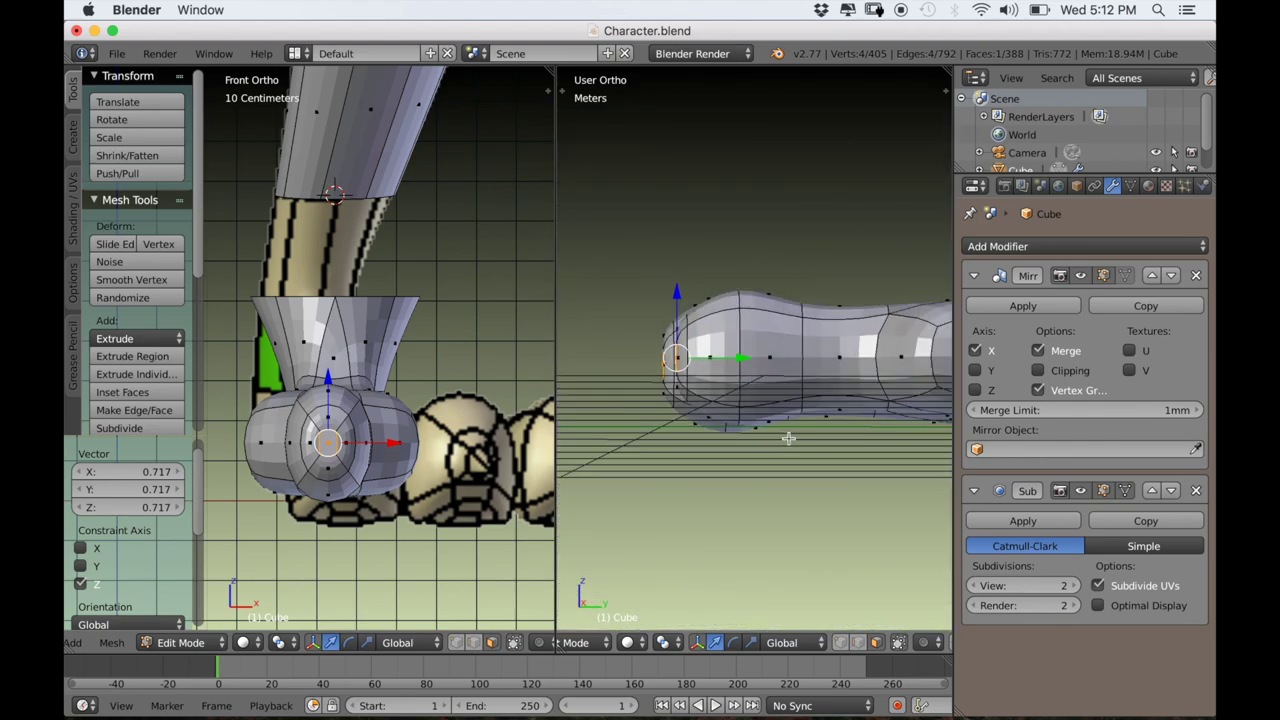
pyautogui.press('KP_3')
pyautogui.press('e')
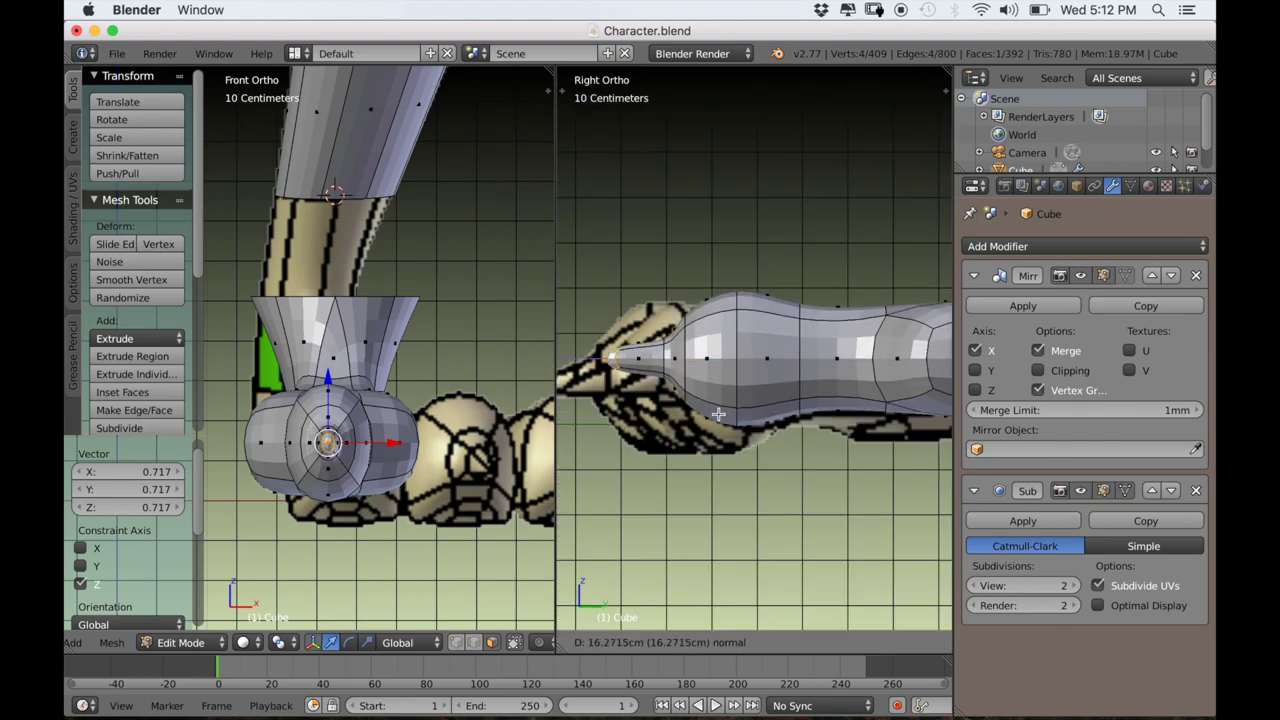
pyautogui.click(718, 413)
pyautogui.press('g')
pyautogui.click(712, 407)
pyautogui.press('s')
pyautogui.click(718, 402)
# Move the claw's tip face 3.057 cm along Y to shorten the claw.
pyautogui.moveTo(718, 402); pyautogui.dragTo(711, 459, button='middle')
pyautogui.press('g')
pyautogui.press('y')
pyautogui.click(870, 402)
# Select the faces of the toe's bulging end and claw and move them 8.729 cm along Y.
pyautogui.scroll(-3, 868, 409)
pyautogui.scroll(7, 775, 435)
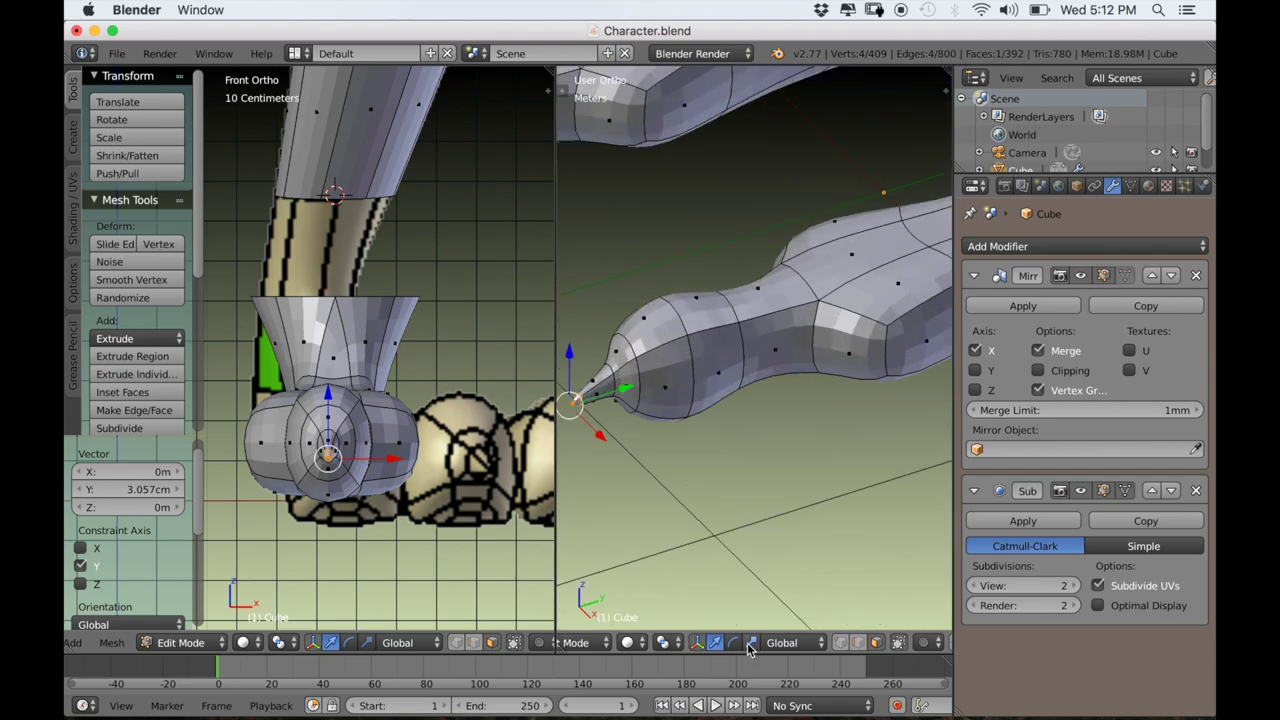
pyautogui.scroll(-1, 680, 515)
pyautogui.press('z')
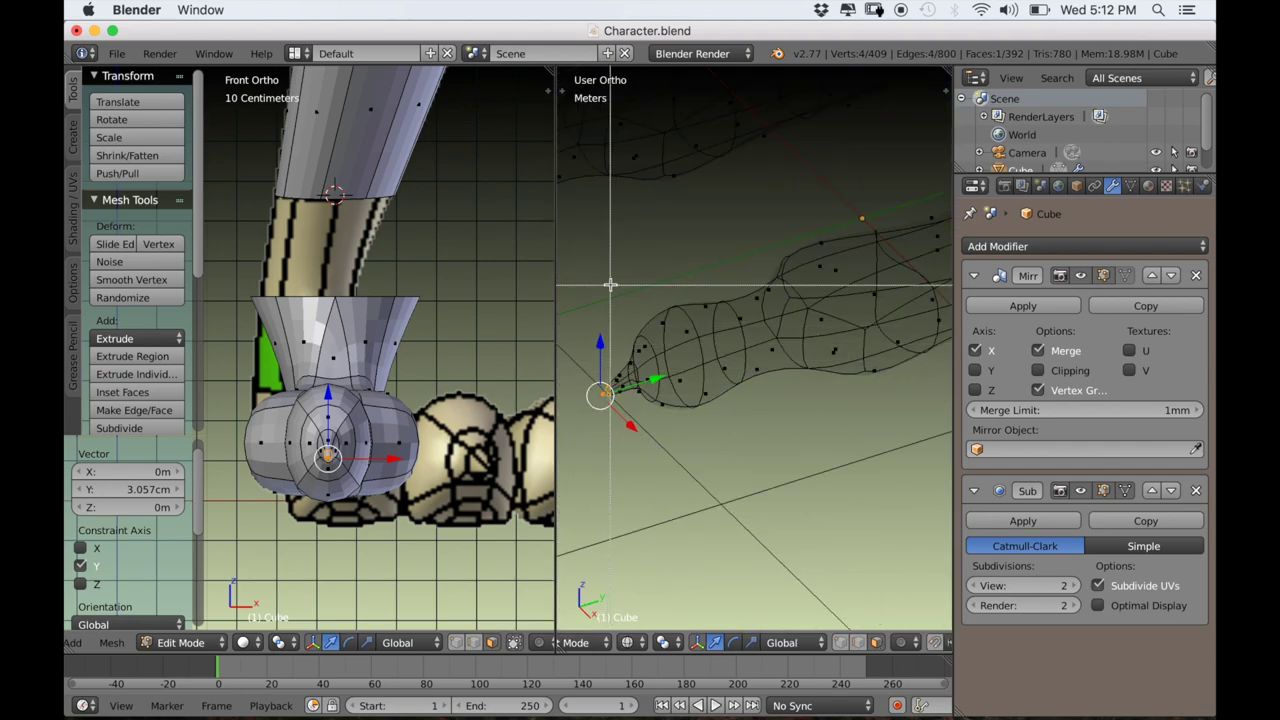
pyautogui.moveTo(738, 453); pyautogui.dragTo(734, 455)
pyautogui.press('z')
pyautogui.moveTo(730, 450); pyautogui.dragTo(754, 400, button='middle')
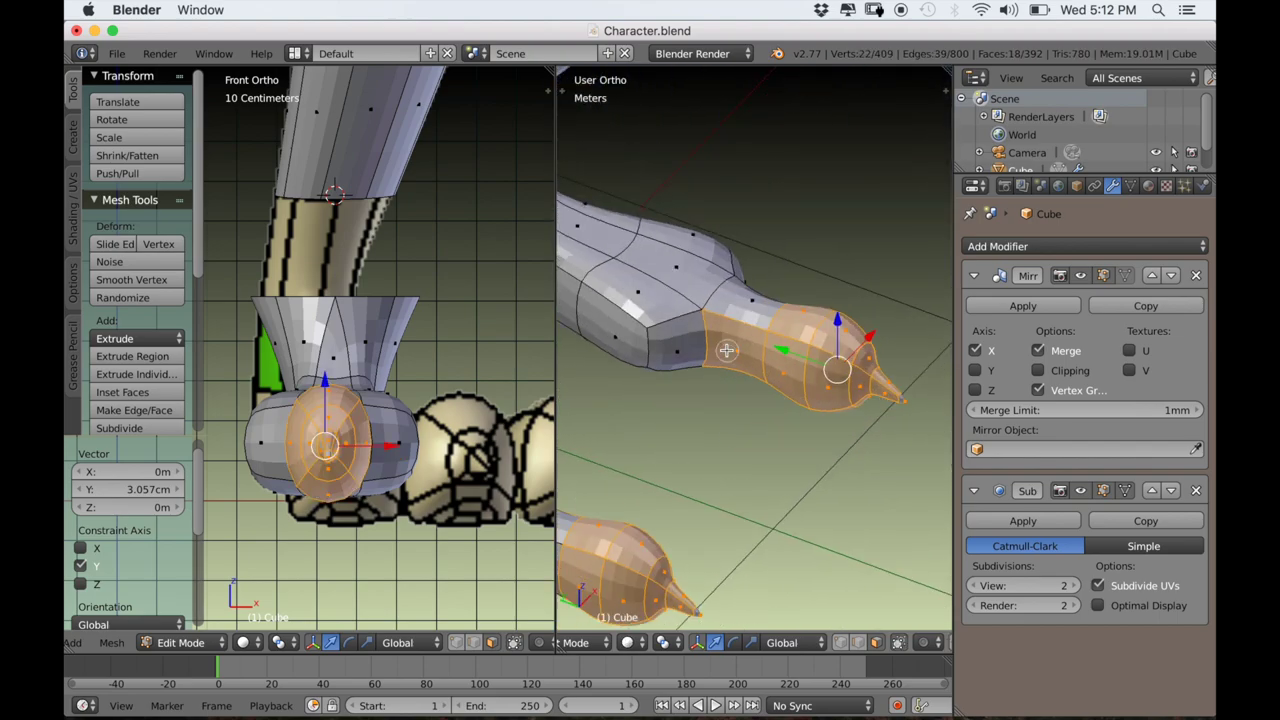
pyautogui.moveTo(807, 362); pyautogui.dragTo(783, 353)
pyautogui.moveTo(840, 409); pyautogui.dragTo(706, 396, button='middle')
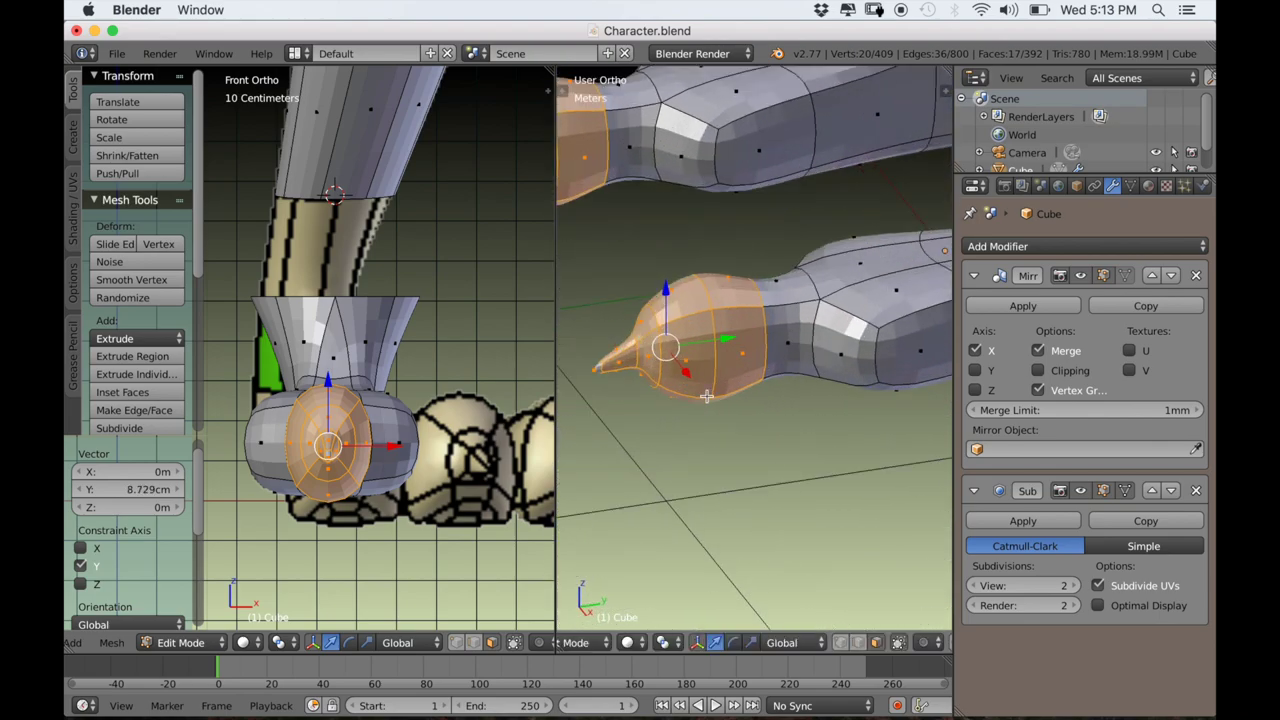
# Move the selected toe end and claw a further 2.322 cm along Y.
pyautogui.press('g')
pyautogui.click(734, 339)
# Duplicate the toe end 18.653 cm along X as an outer toe, rotated -8.007° and shifted 4.366 cm further outward.
pyautogui.moveTo(734, 339); pyautogui.dragTo(796, 440, button='middle')
pyautogui.press('KP_7')
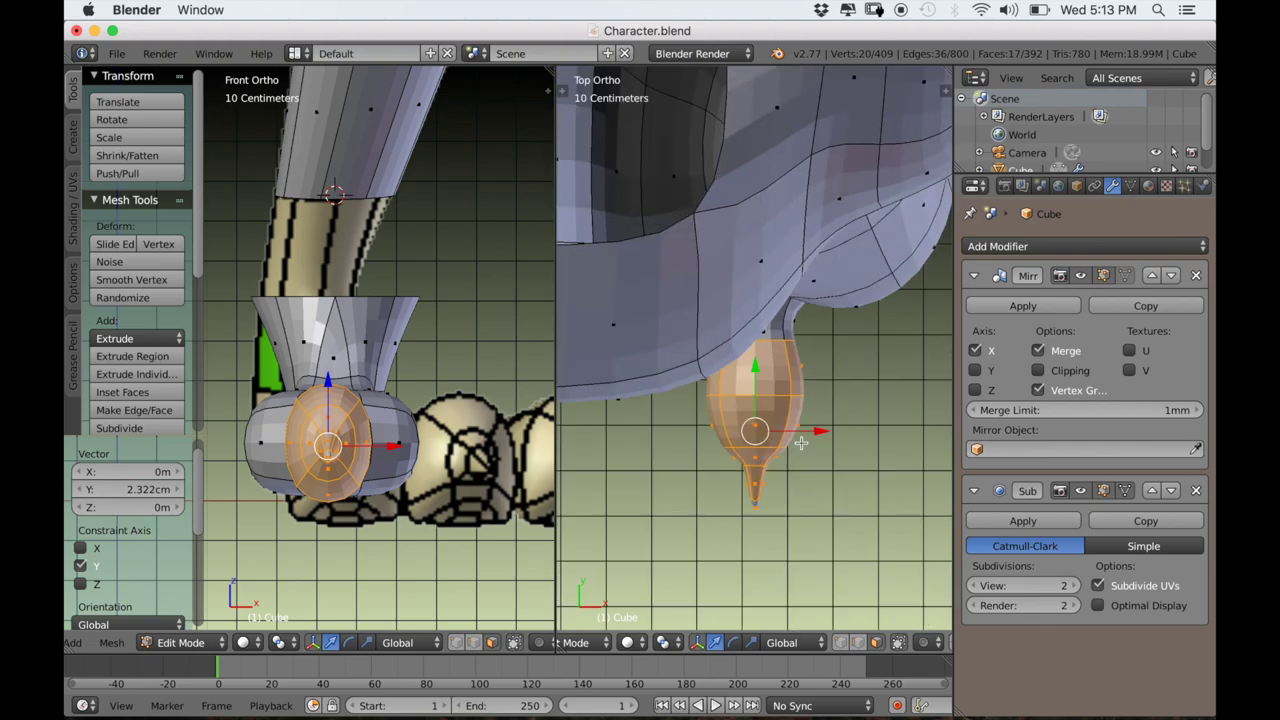
pyautogui.scroll(4, 801, 453)
pyautogui.press('z')
pyautogui.scroll(-2, 801, 453)
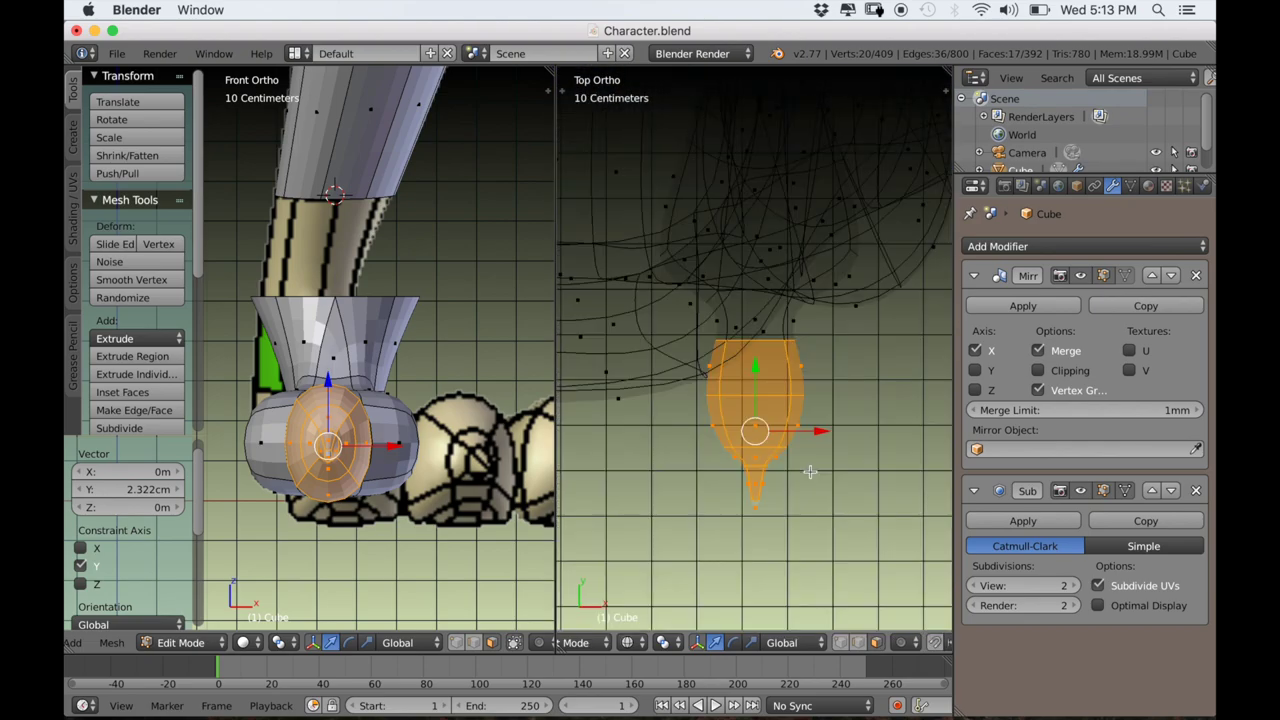
pyautogui.hotkey('shift', 'd')
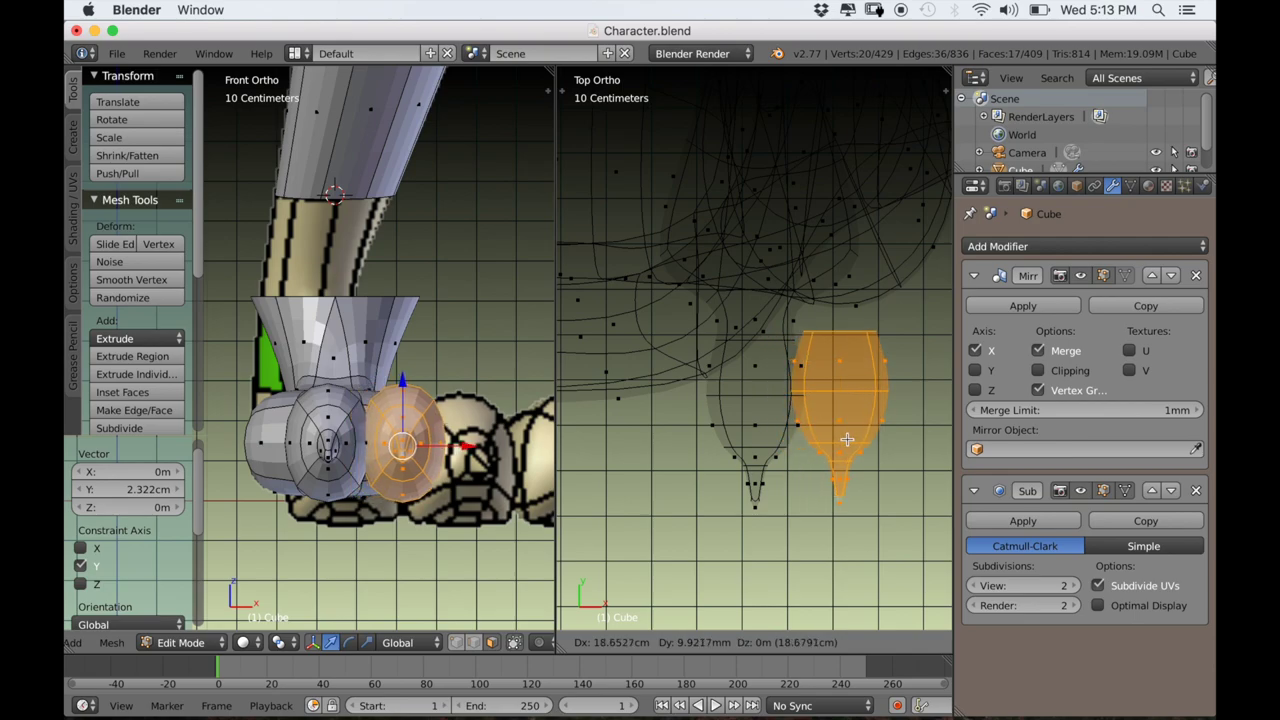
pyautogui.click(845, 432)
pyautogui.press('r')
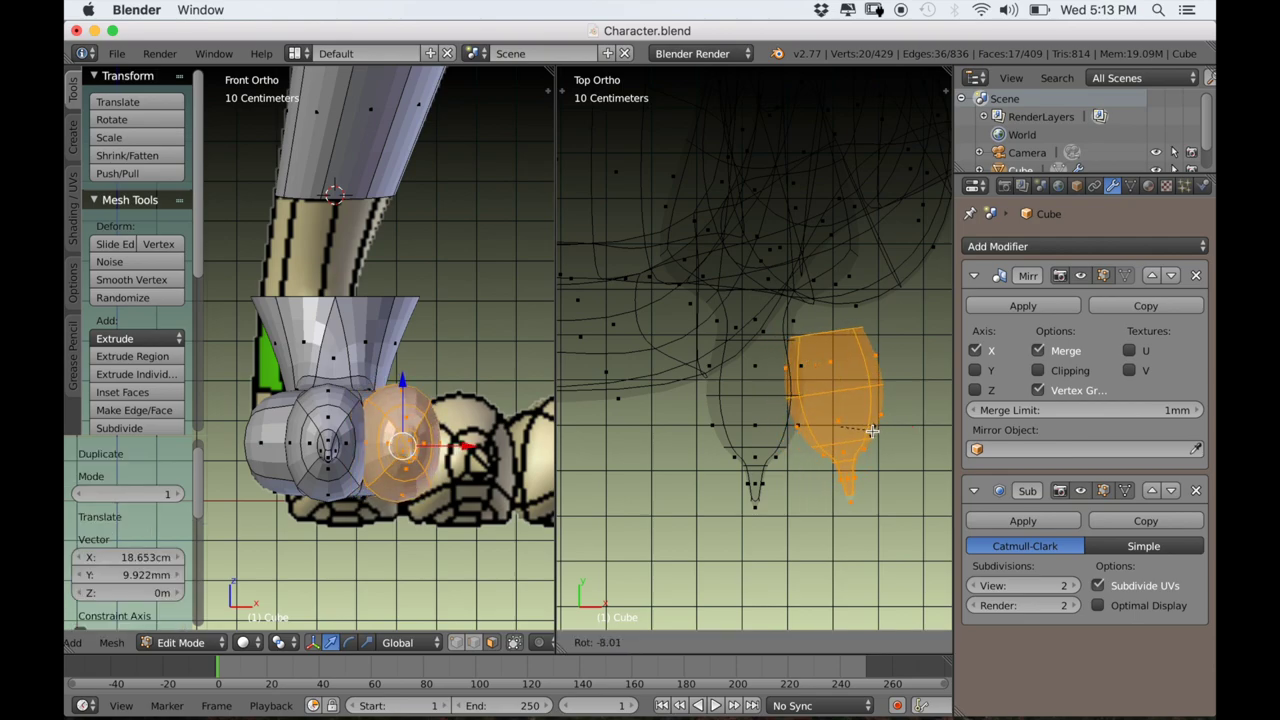
pyautogui.click(876, 429)
pyautogui.press('g')
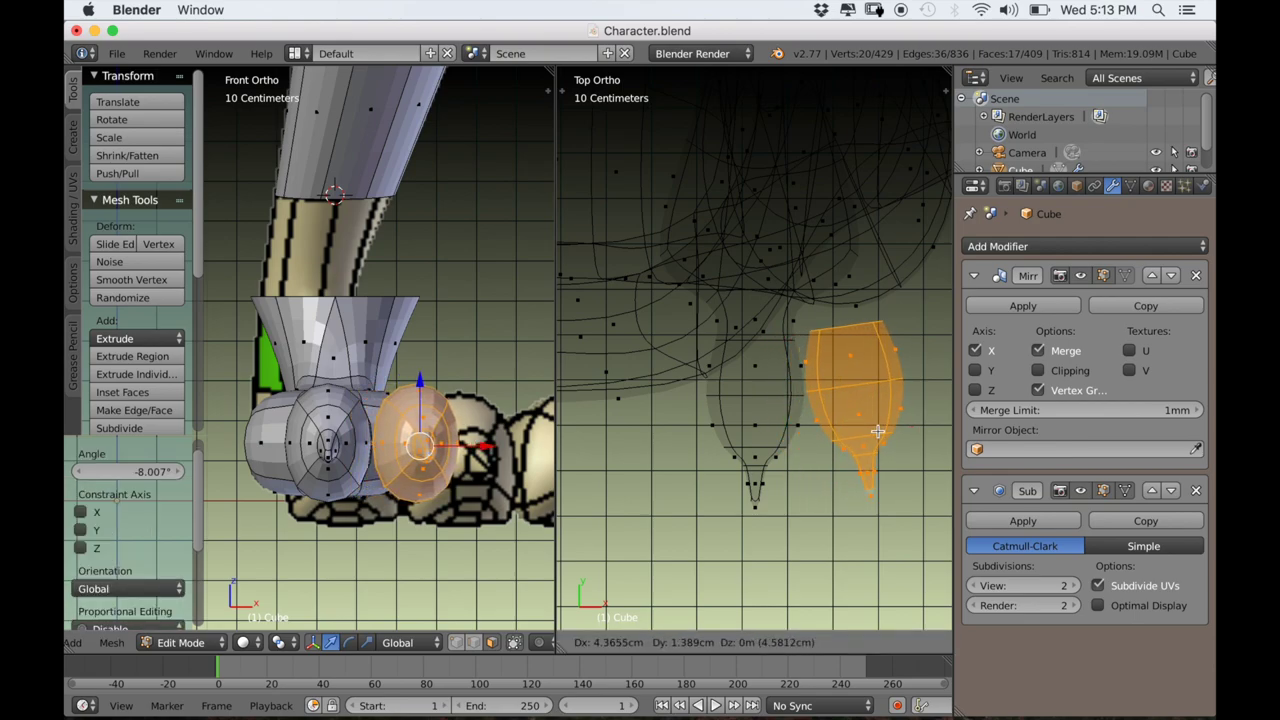
pyautogui.click(877, 431)
# Duplicate the outer toe -45.441 cm along X as an inner toe, rotated 20.283° and nudged slightly inward.
pyautogui.hotkey('shift', 'd')
pyautogui.press('x')
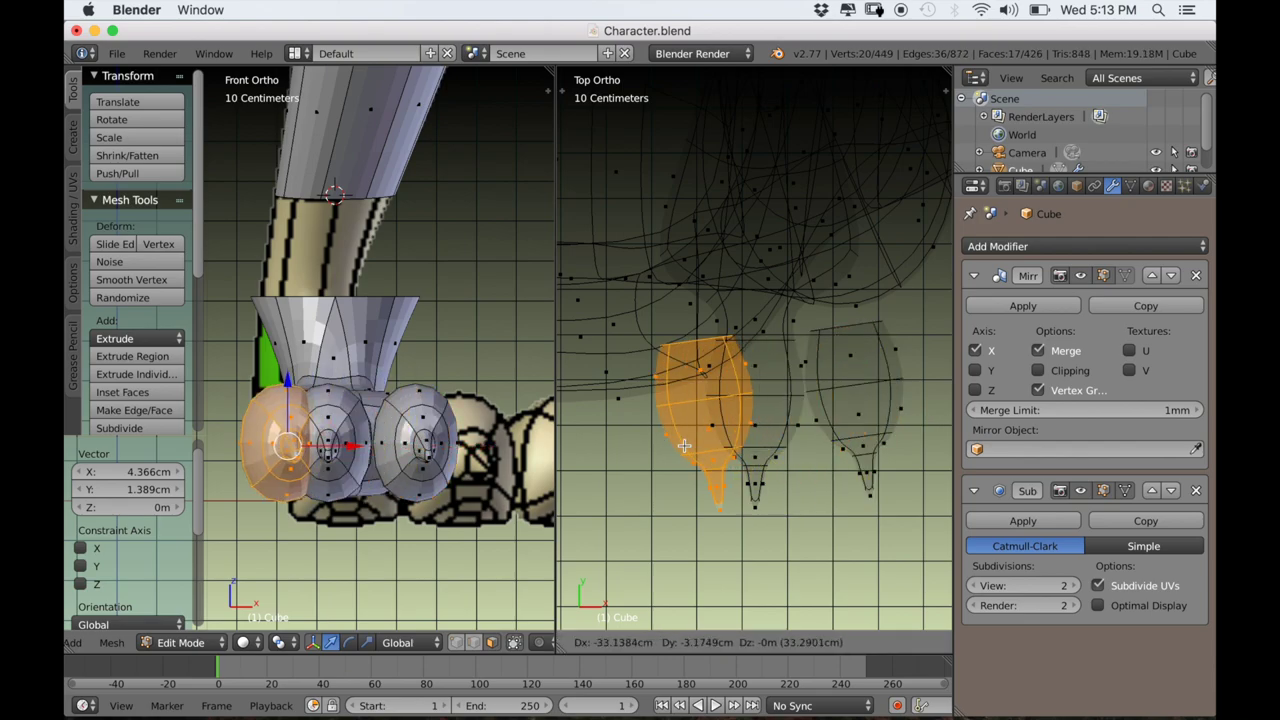
pyautogui.click(659, 441)
pyautogui.press('r')
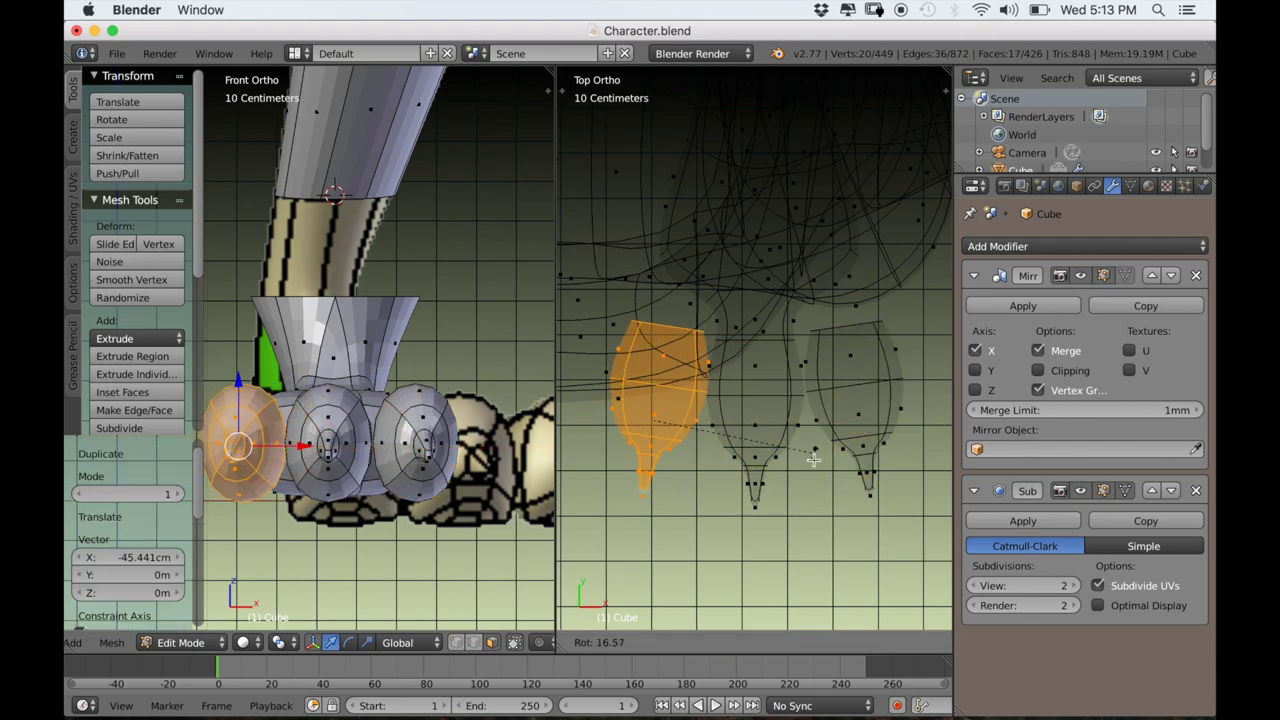
pyautogui.click(812, 463)
pyautogui.press('g')
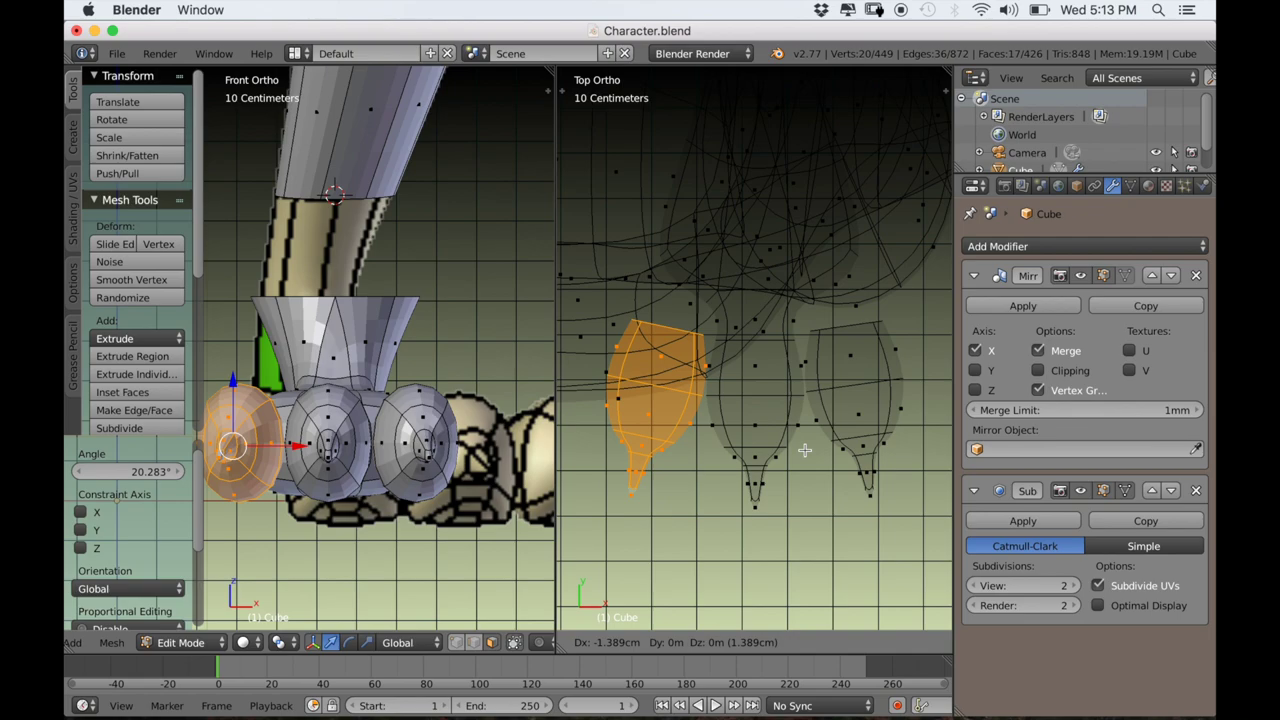
pyautogui.click(805, 450)
# Delete the two foot end faces that face the duplicated inner and outer toes.
pyautogui.moveTo(805, 450)
pyautogui.mouseDown(button='middle')
pyautogui.moveTo(806, 426)
pyautogui.moveTo(824, 424)
pyautogui.mouseUp(button='middle')
pyautogui.press('z')
pyautogui.rightClick(872, 333)
pyautogui.moveTo(776, 385); pyautogui.dragTo(718, 386, button='middle')
pyautogui.keyDown('shift'); pyautogui.rightClick(656, 268); pyautogui.keyUp('shift')
pyautogui.press('x')
pyautogui.click(668, 362)
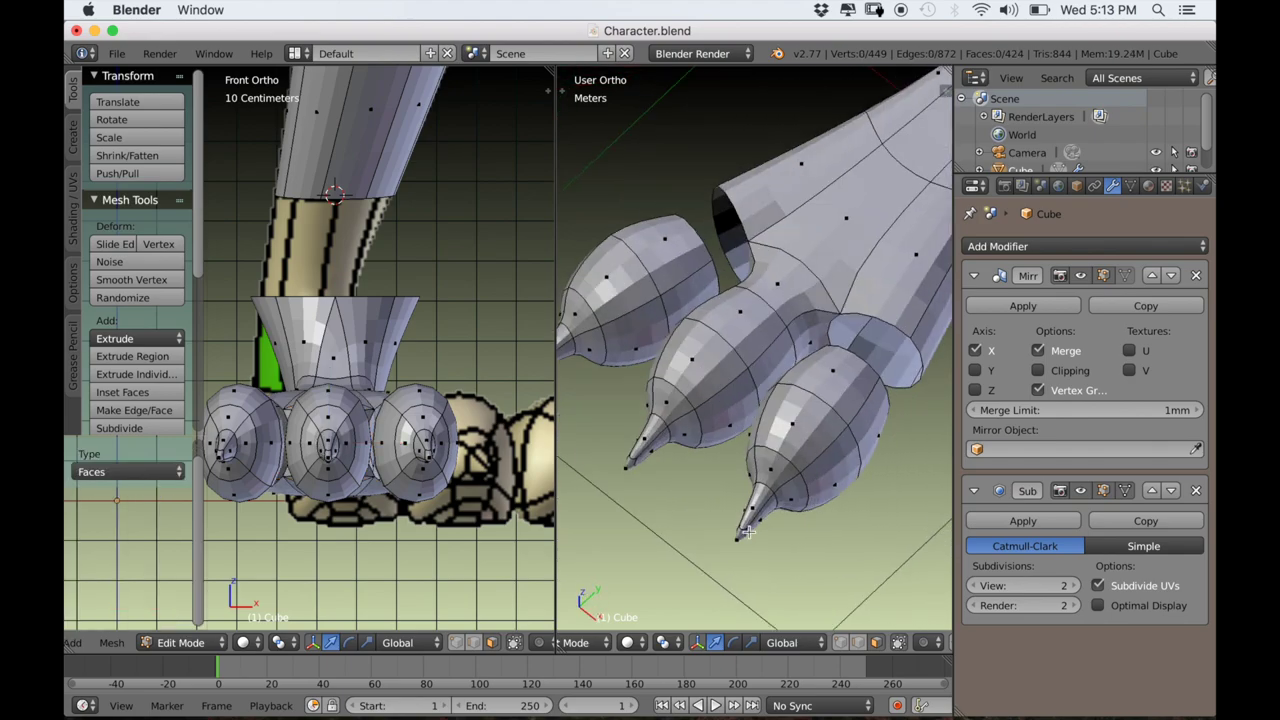
# Bridge the open edge loop of the outer toe to the matching opening in the foot.
pyautogui.moveTo(877, 513); pyautogui.dragTo(830, 428, button='middle')
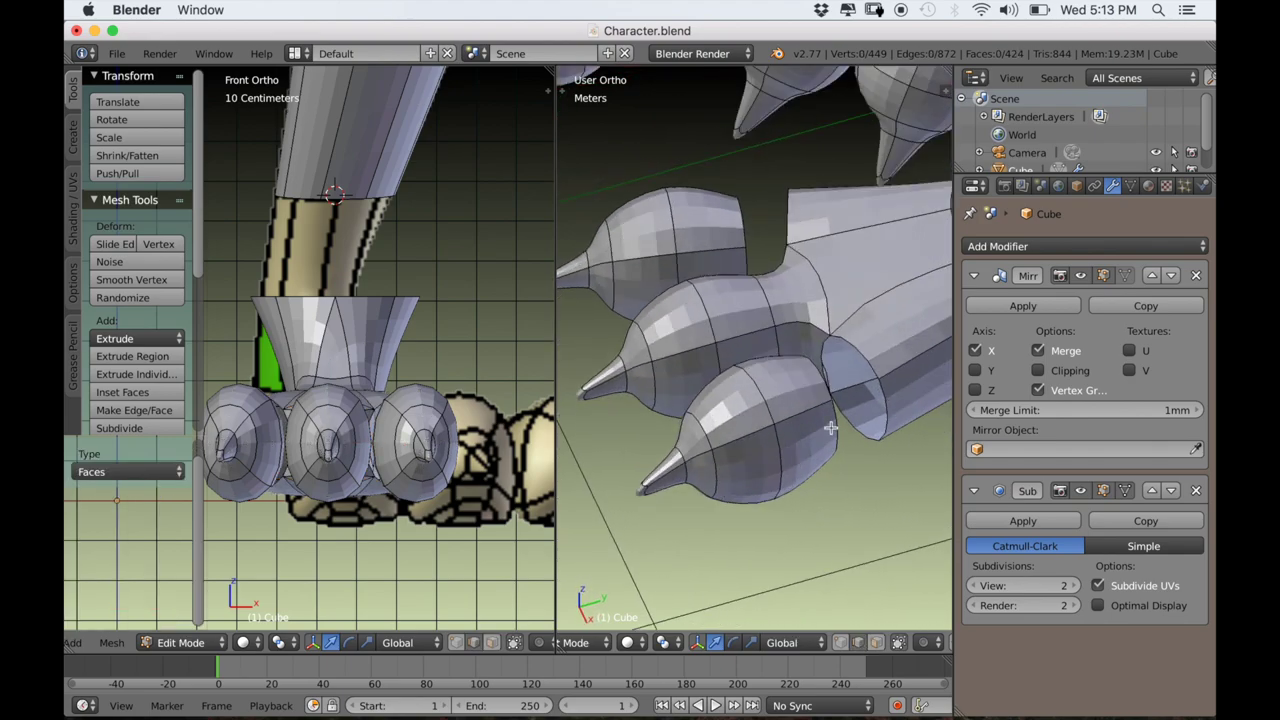
pyautogui.press('w')
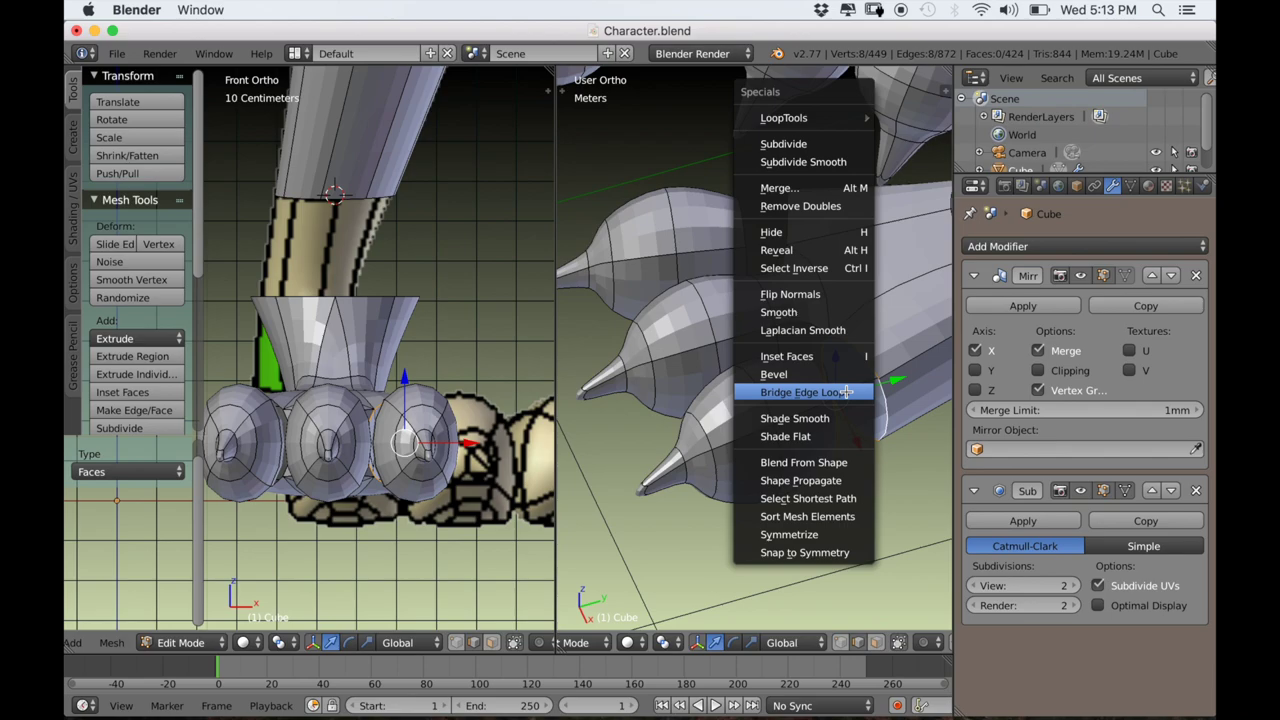
pyautogui.click(773, 306)
pyautogui.moveTo(773, 306); pyautogui.dragTo(797, 380, button='middle')
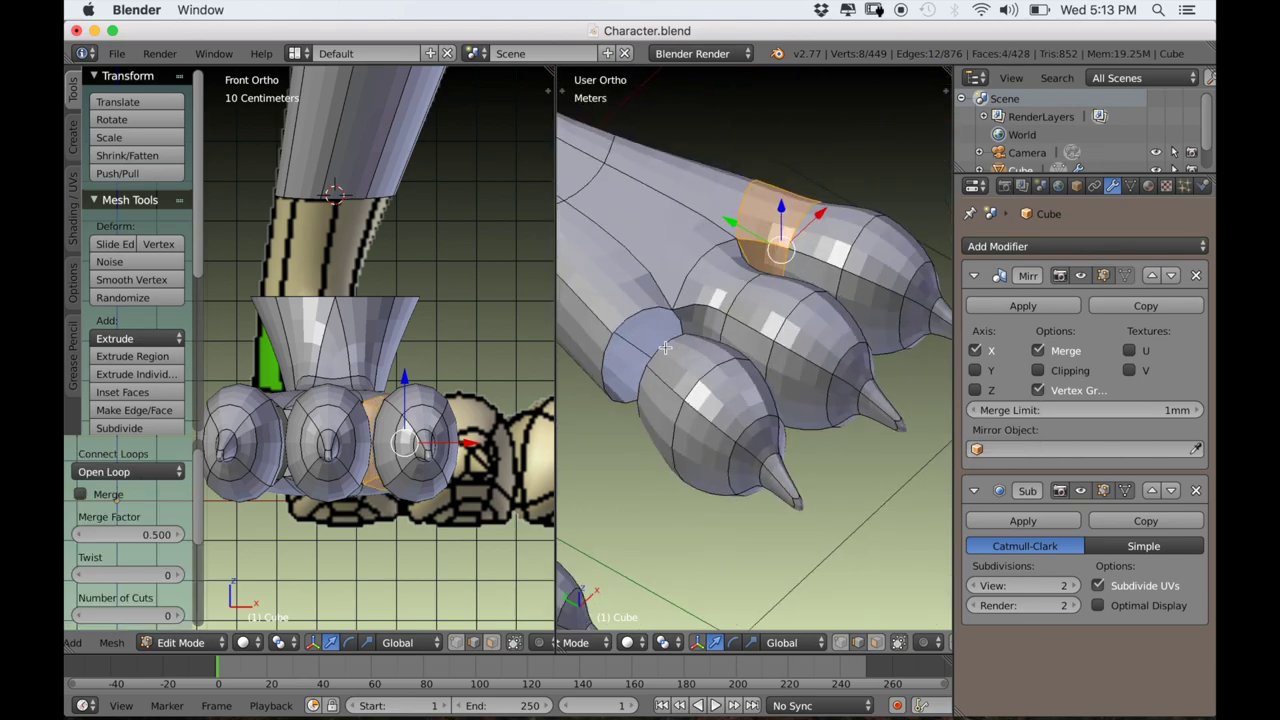
# Bridge the open edge loop of the inner toe to the foot's remaining opening.
pyautogui.keyDown('alt'); pyautogui.rightClick(645, 324); pyautogui.keyUp('alt')
pyautogui.press('w')
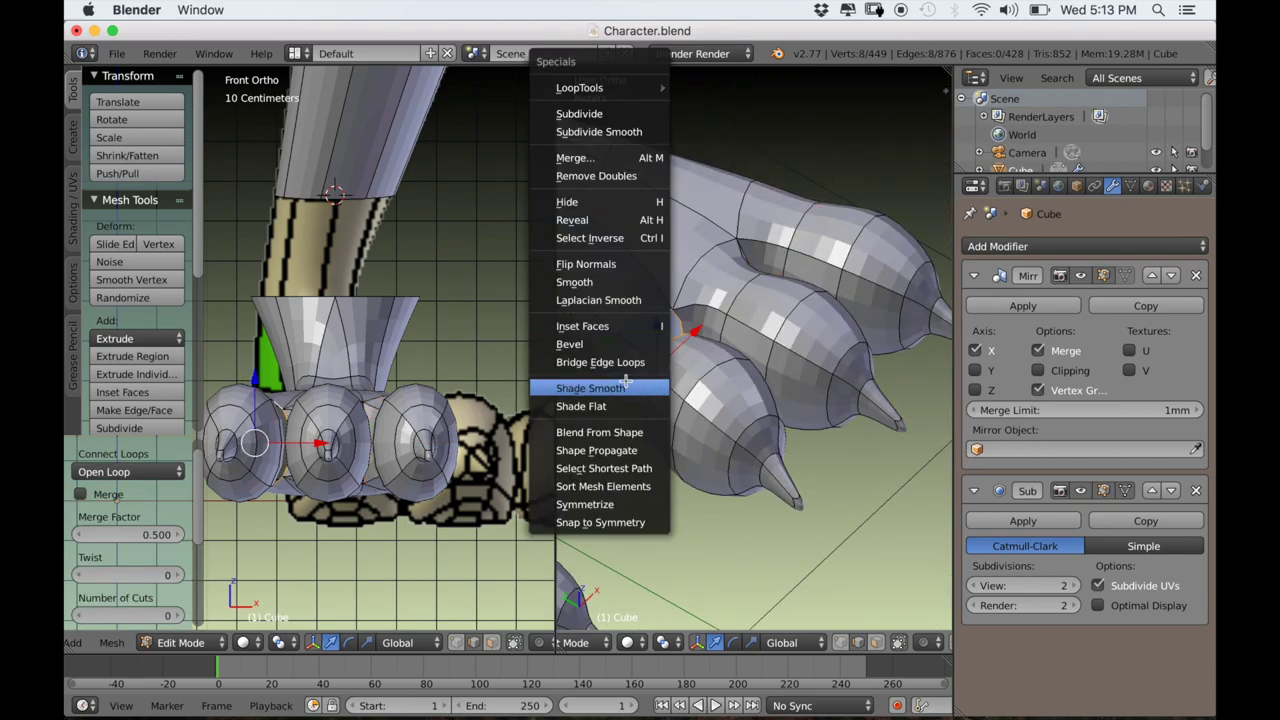
pyautogui.click(622, 366)
pyautogui.moveTo(622, 366); pyautogui.dragTo(713, 322, button='middle')
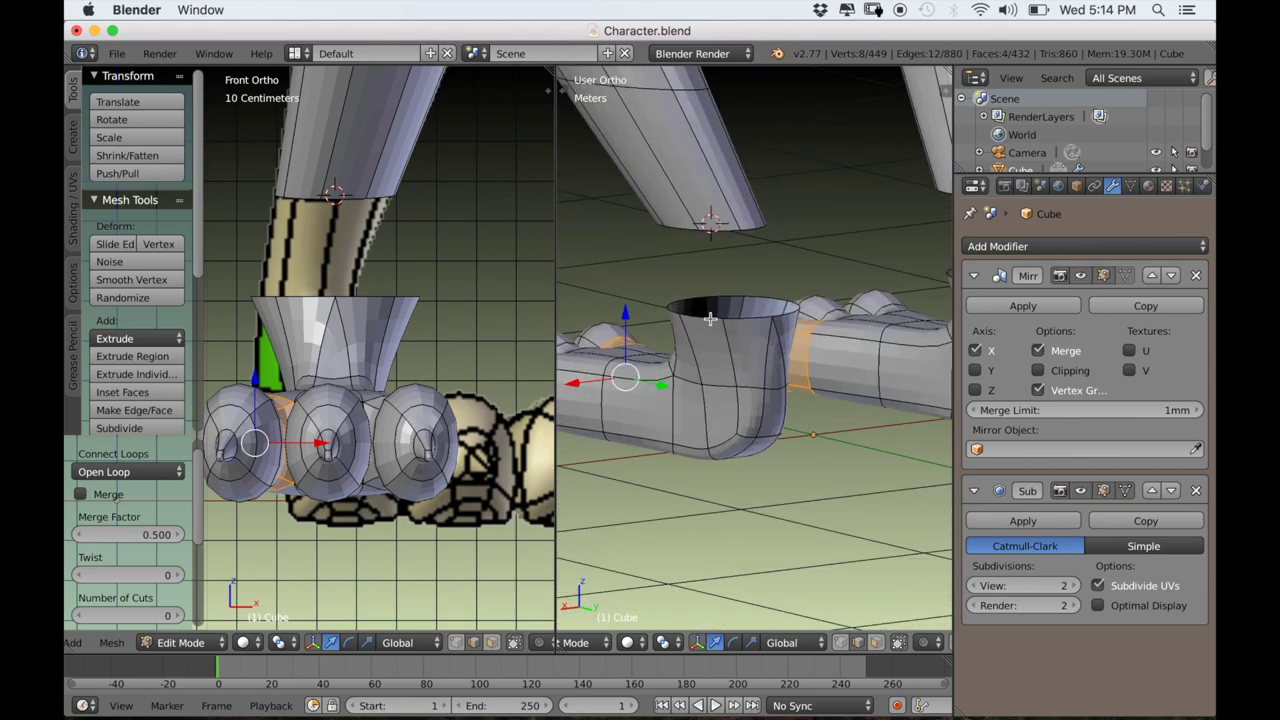
# Scale the open edge loop at the top of the ankle to 0.834.
pyautogui.keyDown('alt'); pyautogui.rightClick(710, 319); pyautogui.keyUp('alt')
pyautogui.scroll(-2, 794, 409)
pyautogui.keyDown('shift'); pyautogui.moveTo(803, 406); pyautogui.dragTo(757, 445, button='middle'); pyautogui.keyUp('shift')
pyautogui.press('s')
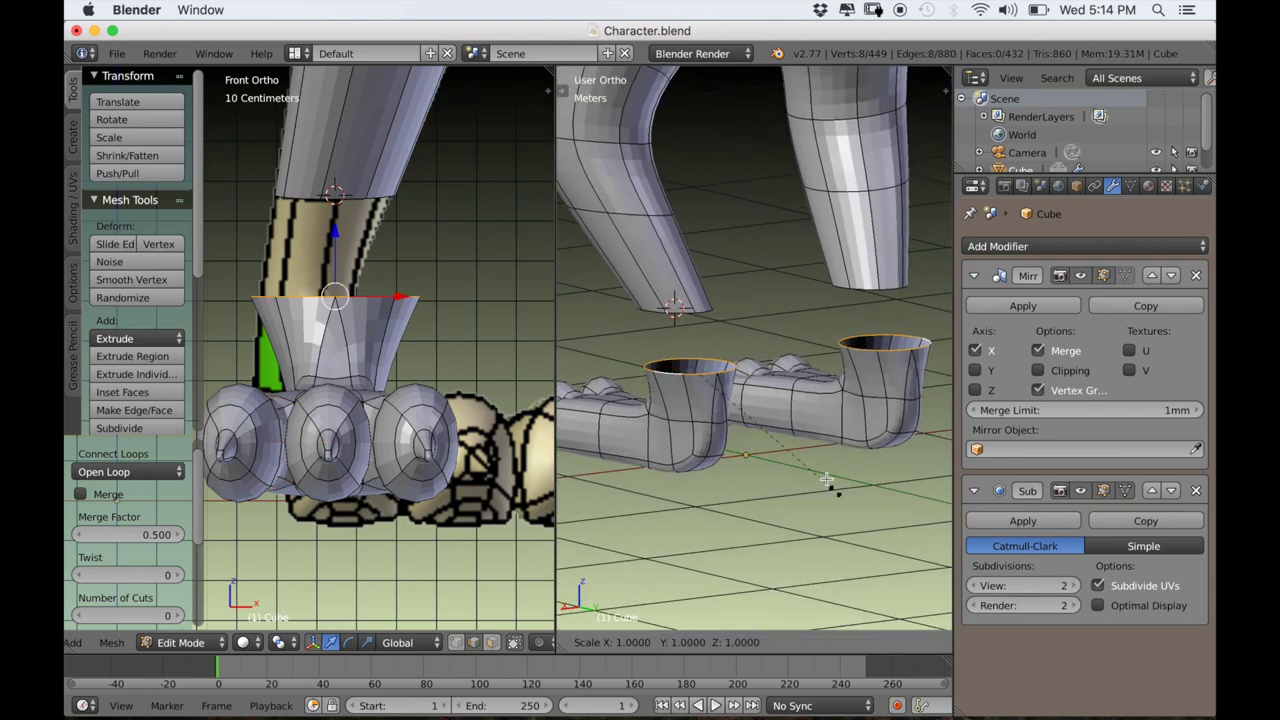
pyautogui.click(808, 470)
pyautogui.scroll(-6, 400, 420)
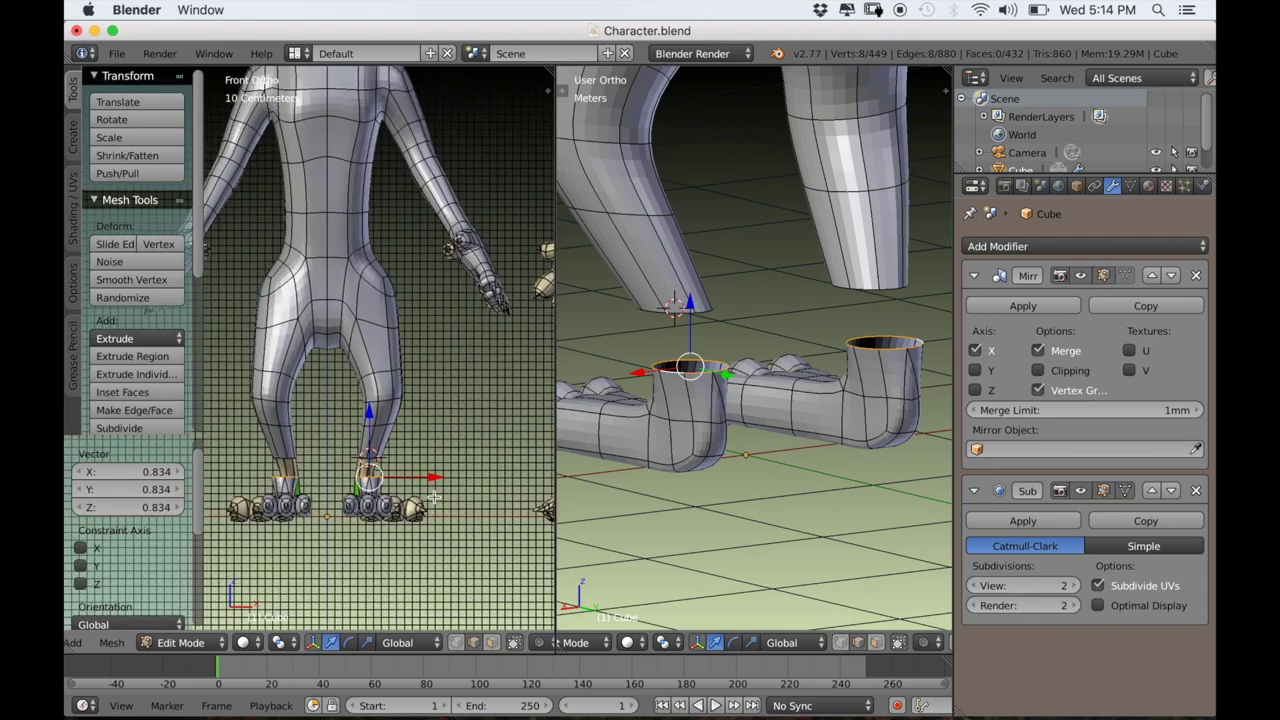
pyautogui.scroll(-2, 434, 502)
# Inset the three sole faces behind the toes by 4.4059 mm and extrude them about 2.39 cm.
pyautogui.moveTo(650, 487); pyautogui.dragTo(780, 480, button='middle')
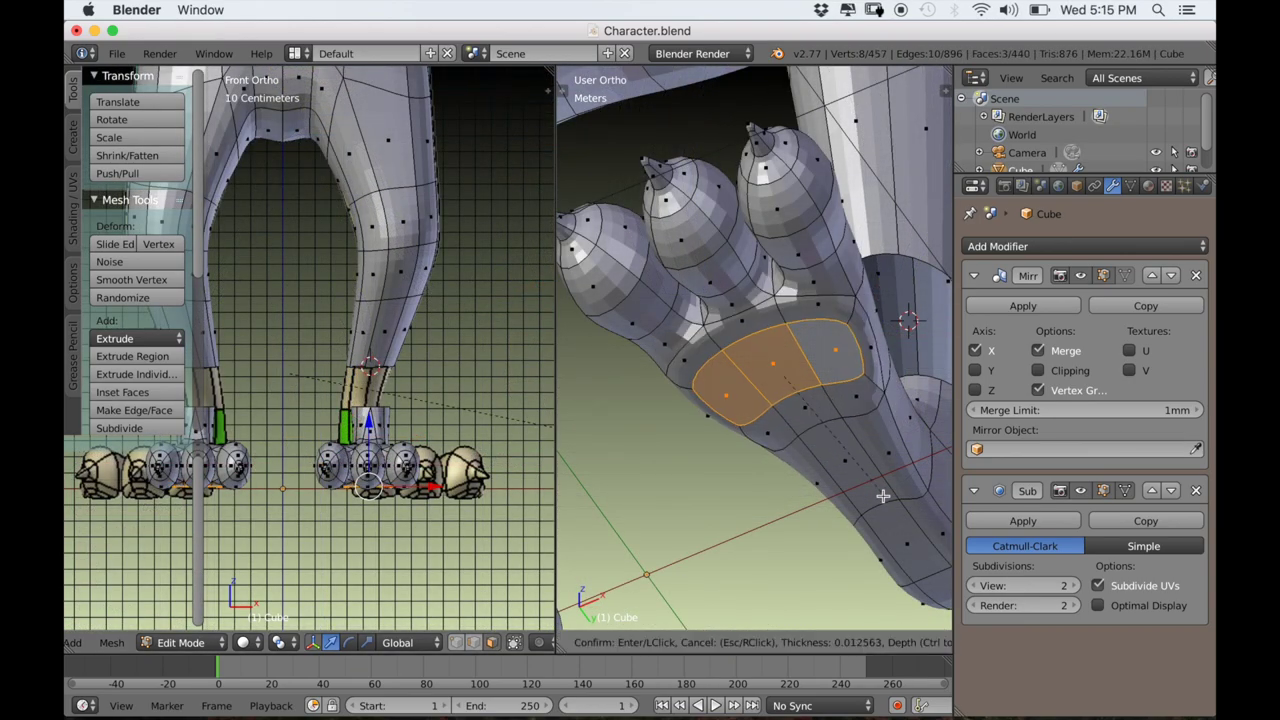
pyautogui.click(882, 494)
pyautogui.moveTo(830, 484); pyautogui.dragTo(793, 523, button='middle')
pyautogui.press('e')
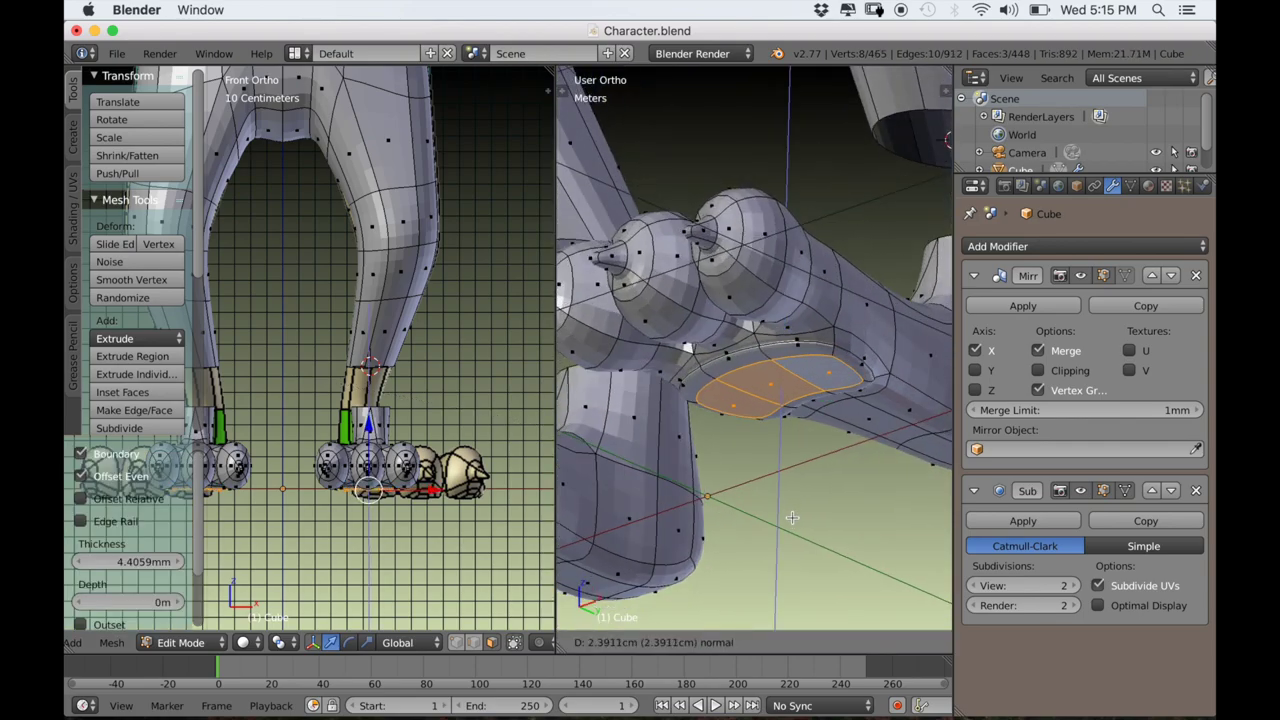
pyautogui.click(792, 517)
# Scale the extruded sole pad faces to 0.810 and move them -4.2 mm along Z.
pyautogui.press('s')
pyautogui.click(810, 511)
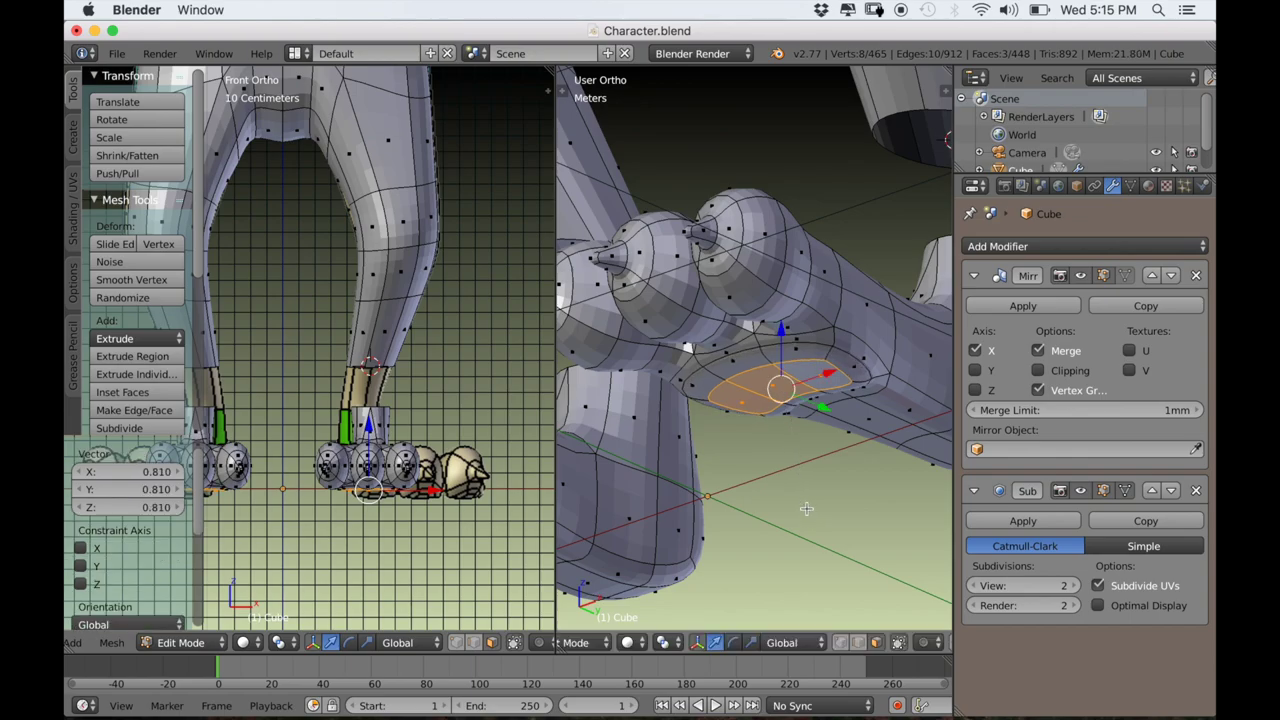
pyautogui.moveTo(810, 511); pyautogui.dragTo(750, 498, button='middle')
pyautogui.moveTo(769, 326); pyautogui.dragTo(770, 336)
# Select the two underside faces of each of the three toes and deselect the sole pad faces.
pyautogui.moveTo(790, 432); pyautogui.dragTo(808, 386, button='middle')
pyautogui.scroll(-2, 808, 386)
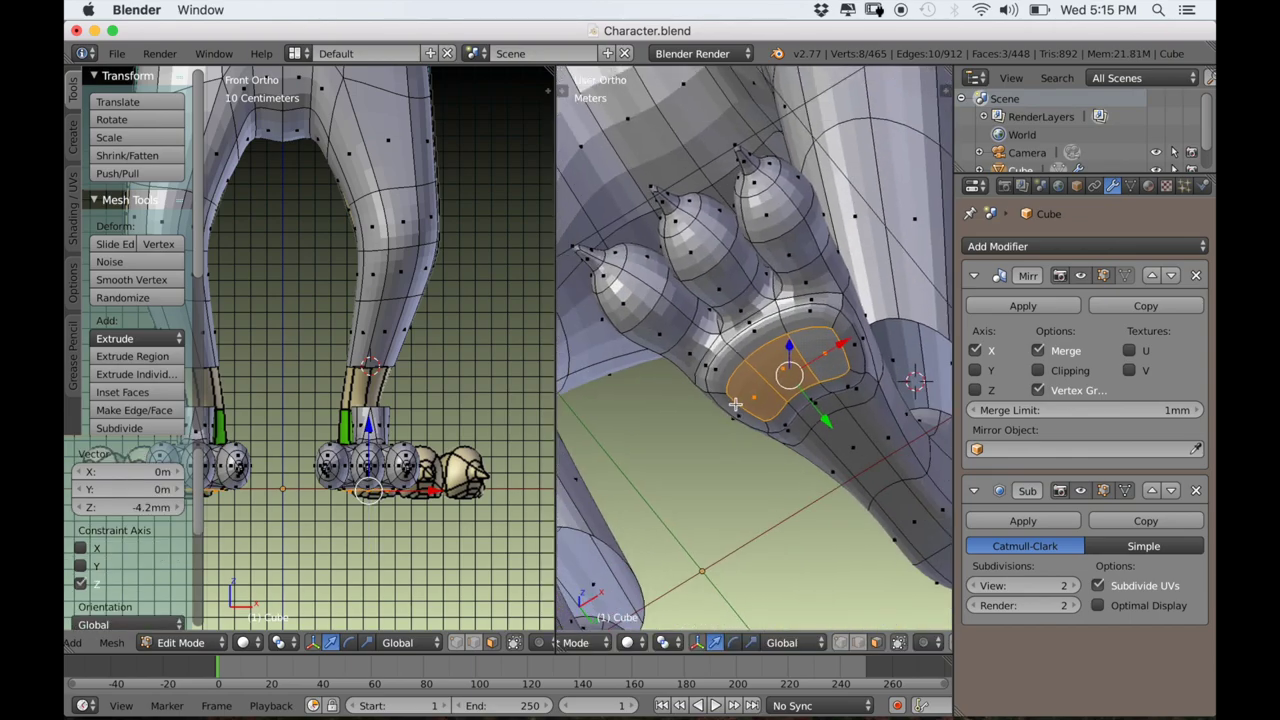
pyautogui.scroll(-5, 808, 386)
pyautogui.keyDown('shift'); pyautogui.moveTo(845, 330); pyautogui.dragTo(874, 426, button='middle'); pyautogui.keyUp('shift')
pyautogui.keyDown('shift'); pyautogui.moveTo(850, 270); pyautogui.dragTo(755, 483, button='middle'); pyautogui.keyUp('shift')
pyautogui.scroll(8, 755, 483)
pyautogui.scroll(-6, 755, 483)
pyautogui.keyDown('shift'); pyautogui.moveTo(677, 506); pyautogui.dragTo(935, 200, button='middle'); pyautogui.keyUp('shift')
pyautogui.scroll(5, 935, 200)
pyautogui.moveTo(825, 560); pyautogui.dragTo(732, 468, button='middle')
pyautogui.keyDown('shift'); pyautogui.rightClick(617, 322); pyautogui.keyUp('shift')
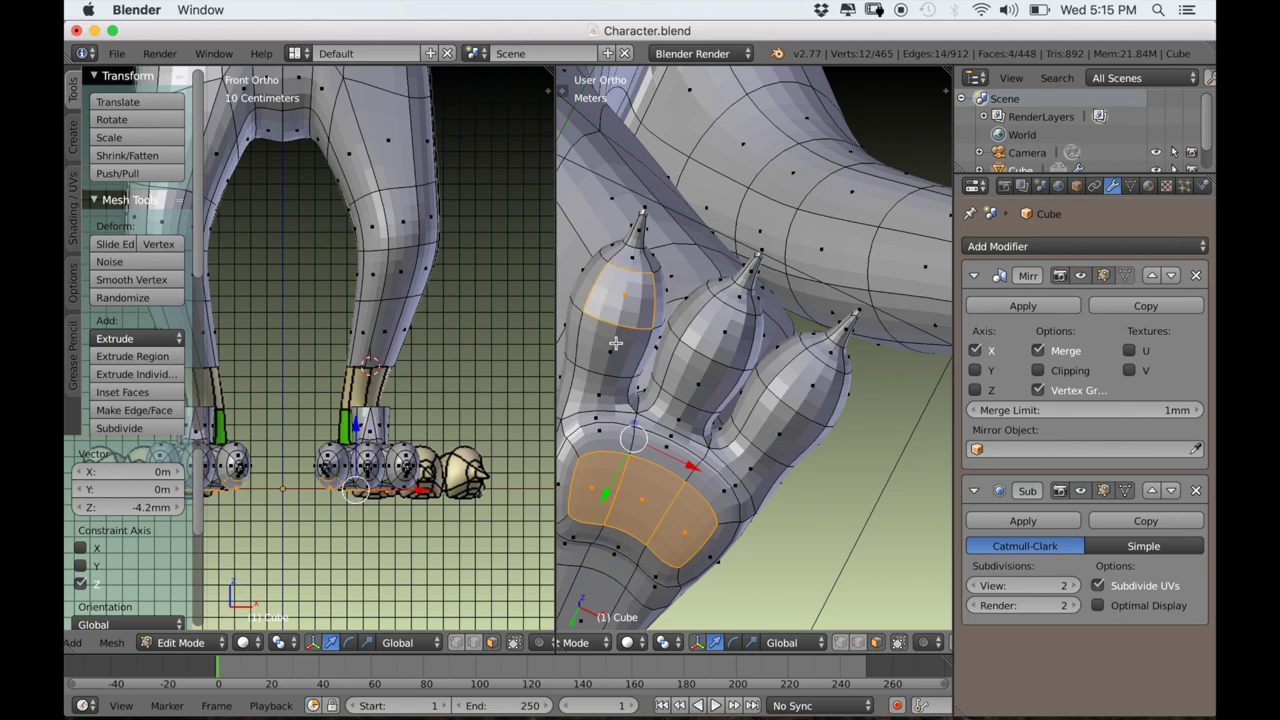
pyautogui.keyDown('shift'); pyautogui.rightClick(611, 346); pyautogui.keyUp('shift')
pyautogui.keyDown('shift'); pyautogui.rightClick(713, 328); pyautogui.keyUp('shift')
pyautogui.keyDown('shift'); pyautogui.rightClick(736, 374); pyautogui.keyUp('shift')
pyautogui.keyDown('shift'); pyautogui.rightClick(764, 421); pyautogui.keyUp('shift')
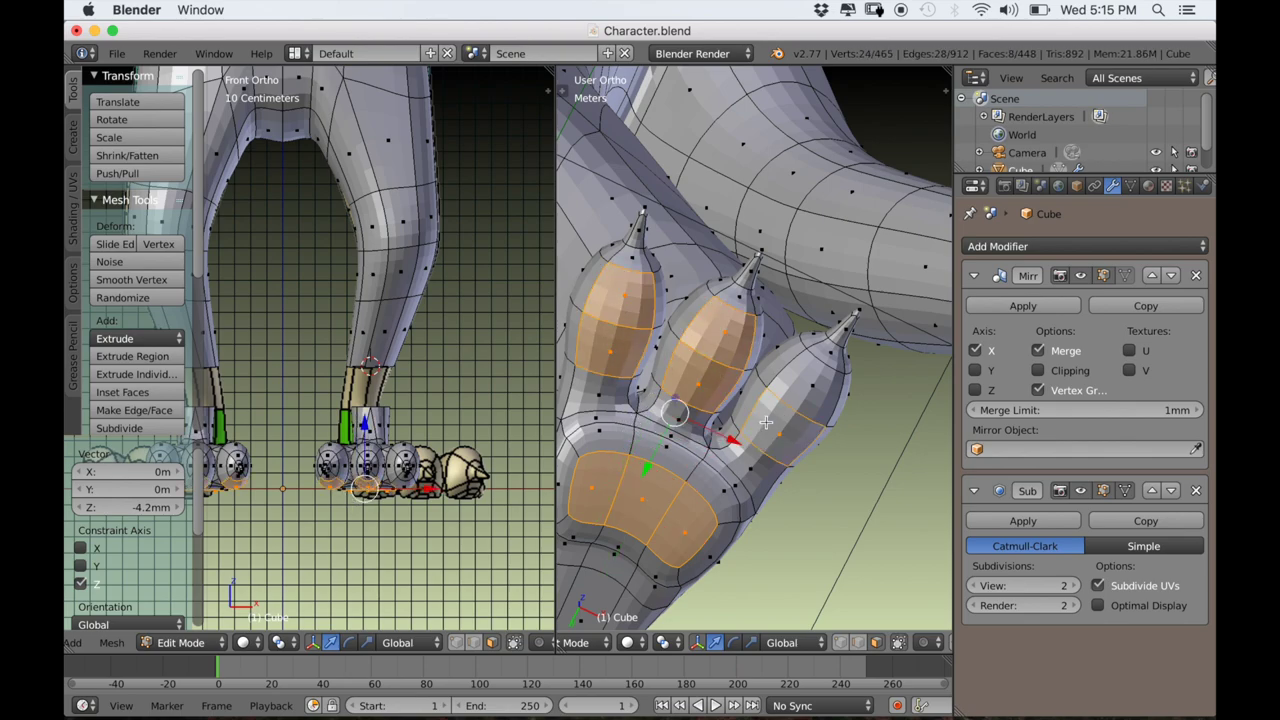
pyautogui.keyDown('shift'); pyautogui.rightClick(802, 389); pyautogui.keyUp('shift')
pyautogui.moveTo(802, 389); pyautogui.dragTo(886, 509, button='middle')
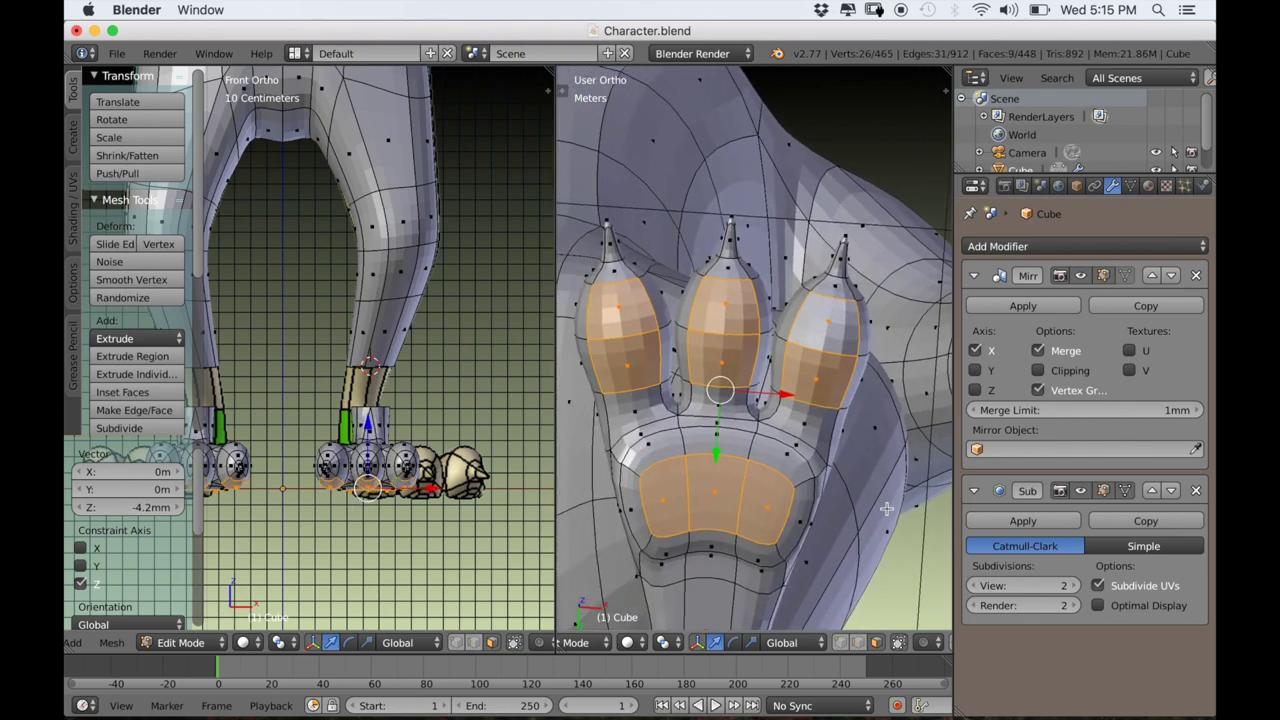
pyautogui.press('c')
pyautogui.moveTo(663, 499); pyautogui.dragTo(753, 507, button='middle')
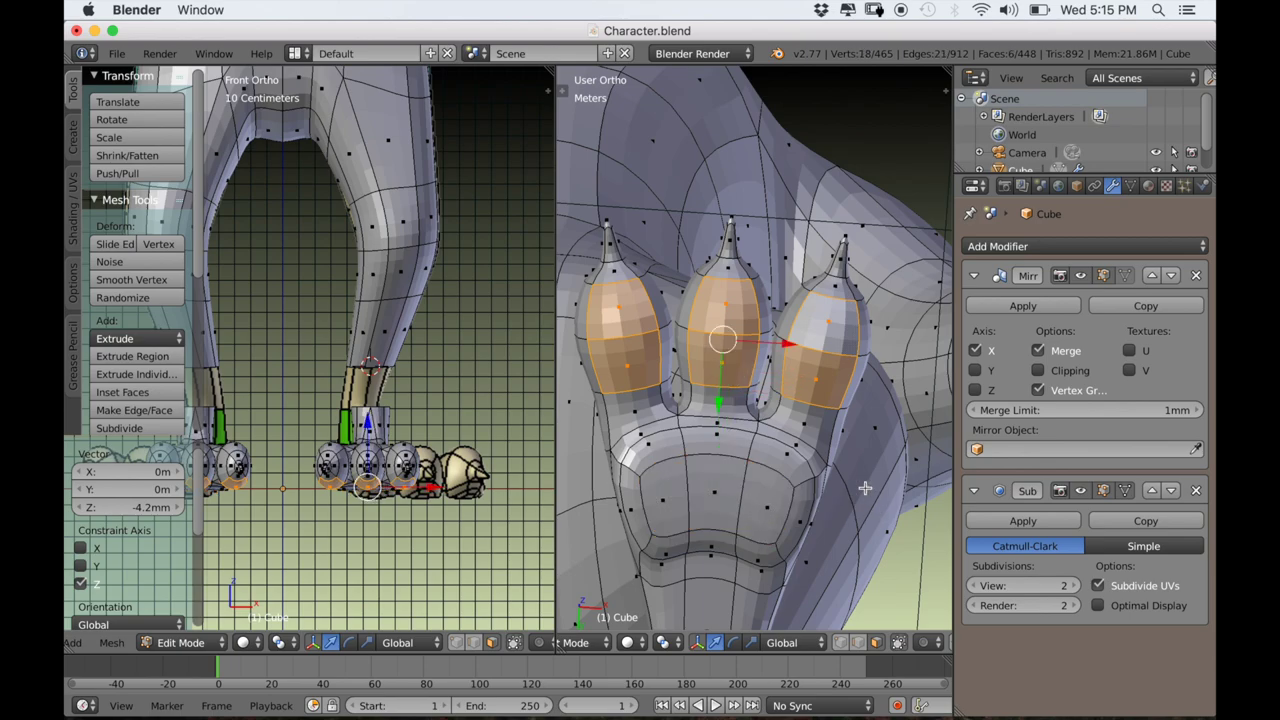
pyautogui.moveTo(832, 482); pyautogui.dragTo(757, 491, button='middle')
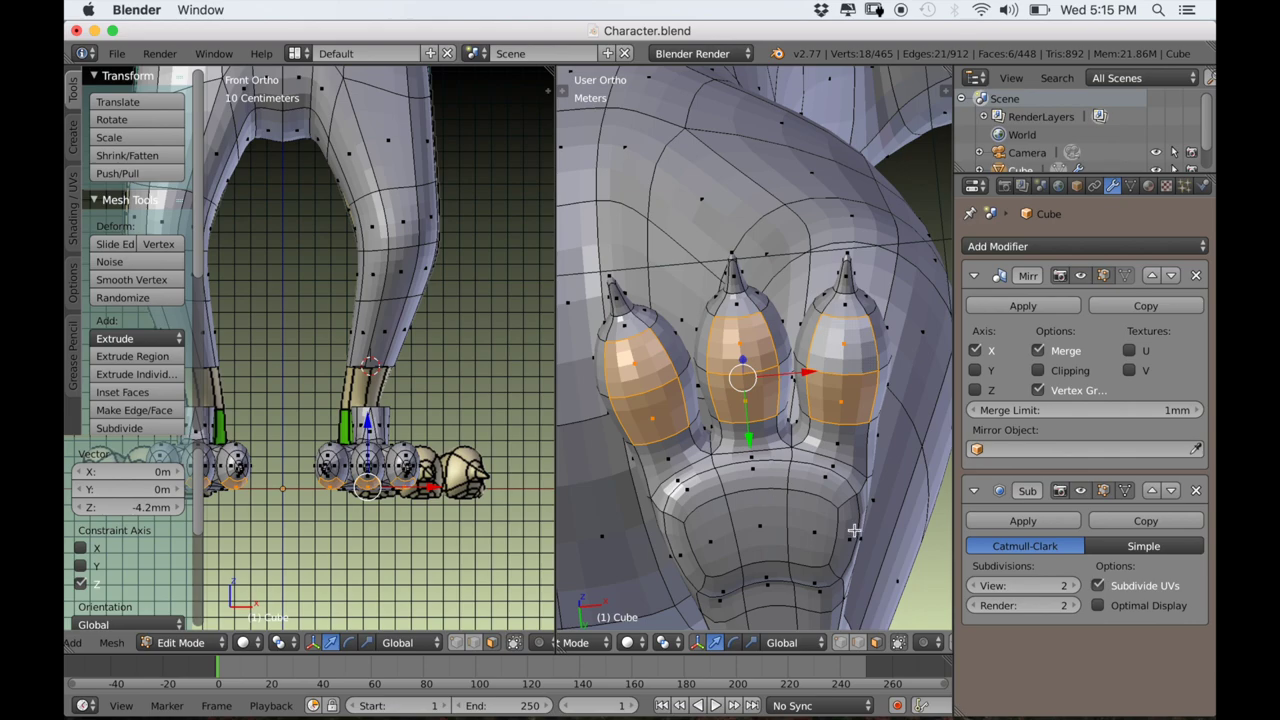
# Extrude the toes' underside faces in place and scale them to 0.723 around their Individual Origins.
pyautogui.press('i')
pyautogui.press('Escape')
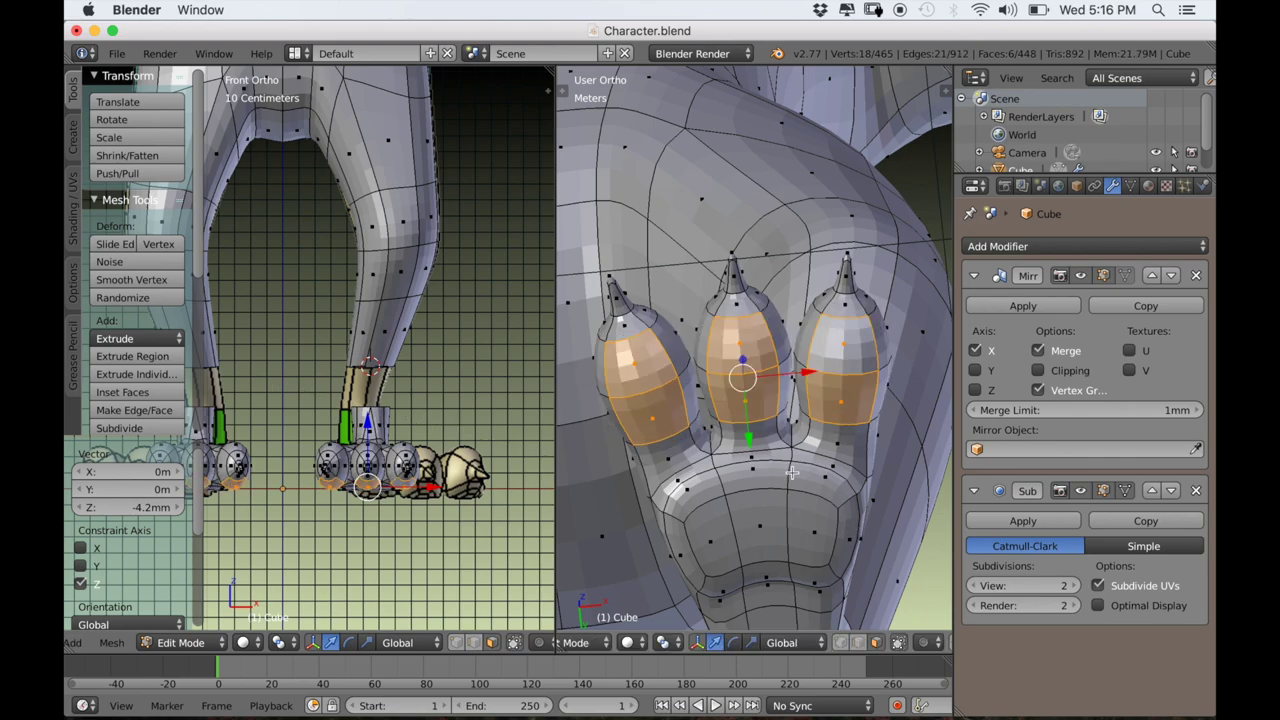
pyautogui.press('e')
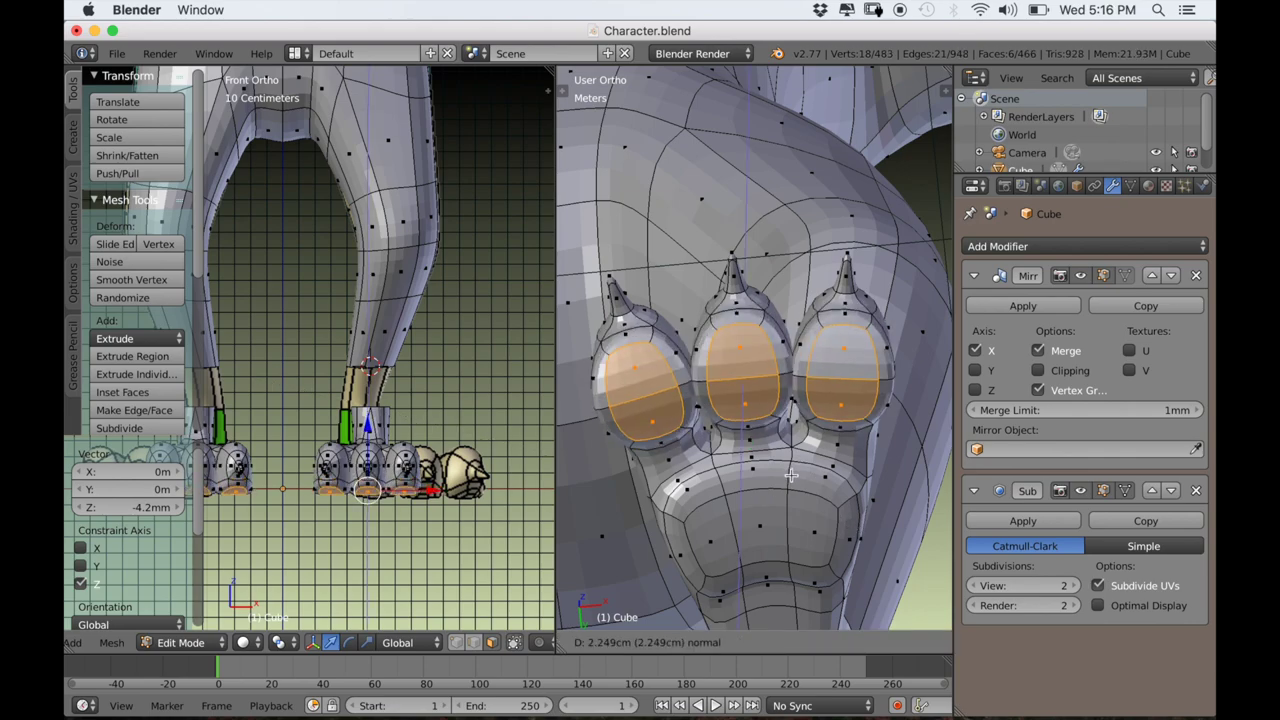
pyautogui.press('Escape')
pyautogui.click(663, 642)
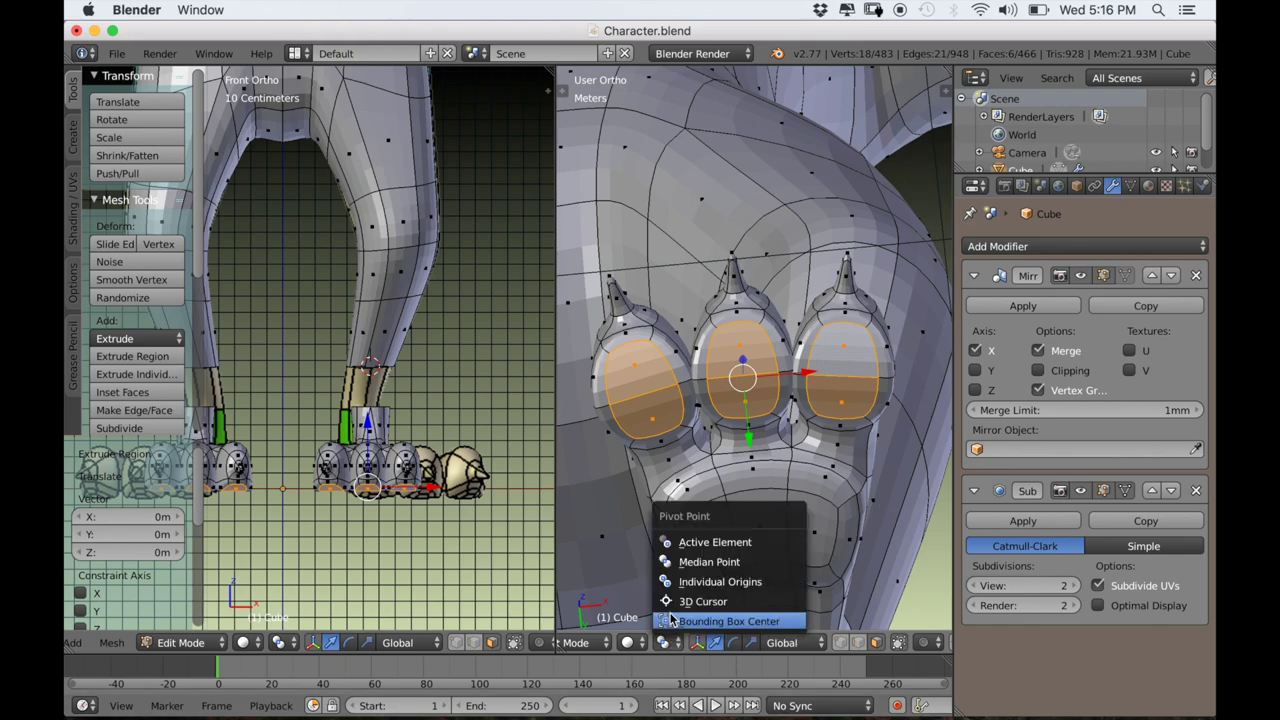
pyautogui.click(685, 586)
pyautogui.press('s')
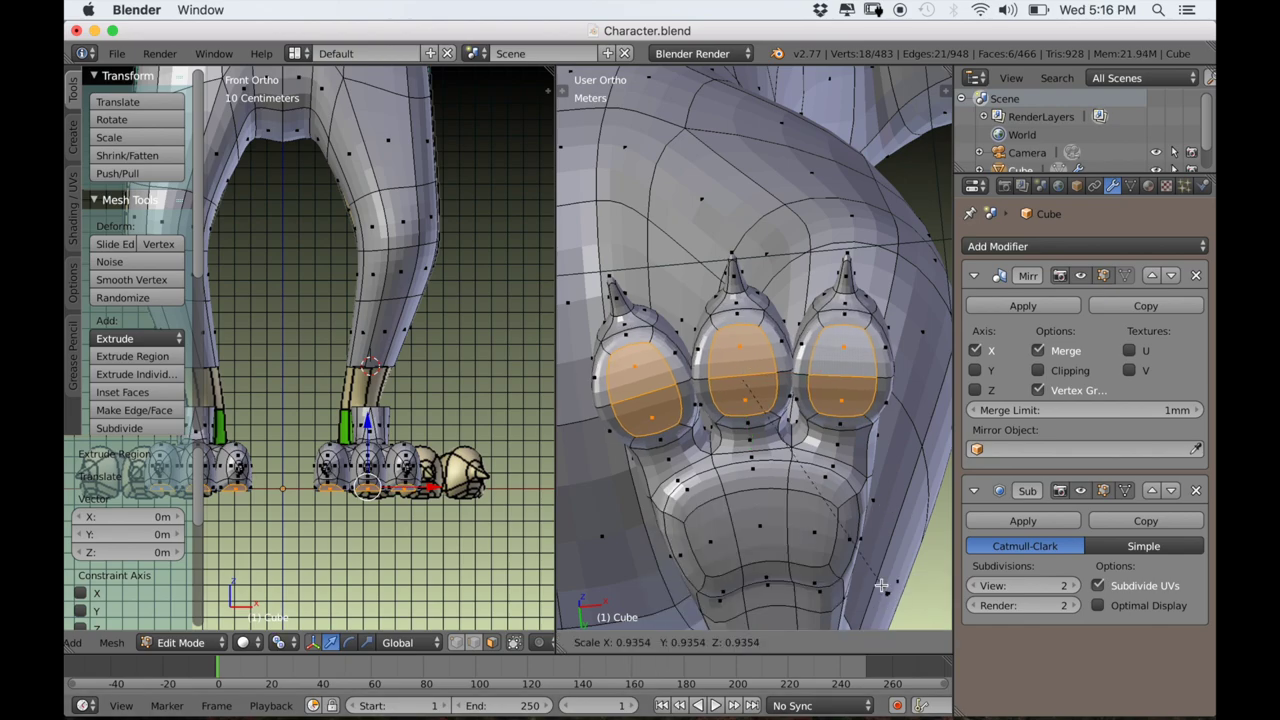
pyautogui.click(847, 545)
# Extrude the scaled toe pad faces 1.502 cm along their normal.
pyautogui.moveTo(847, 545); pyautogui.dragTo(854, 589, button='middle')
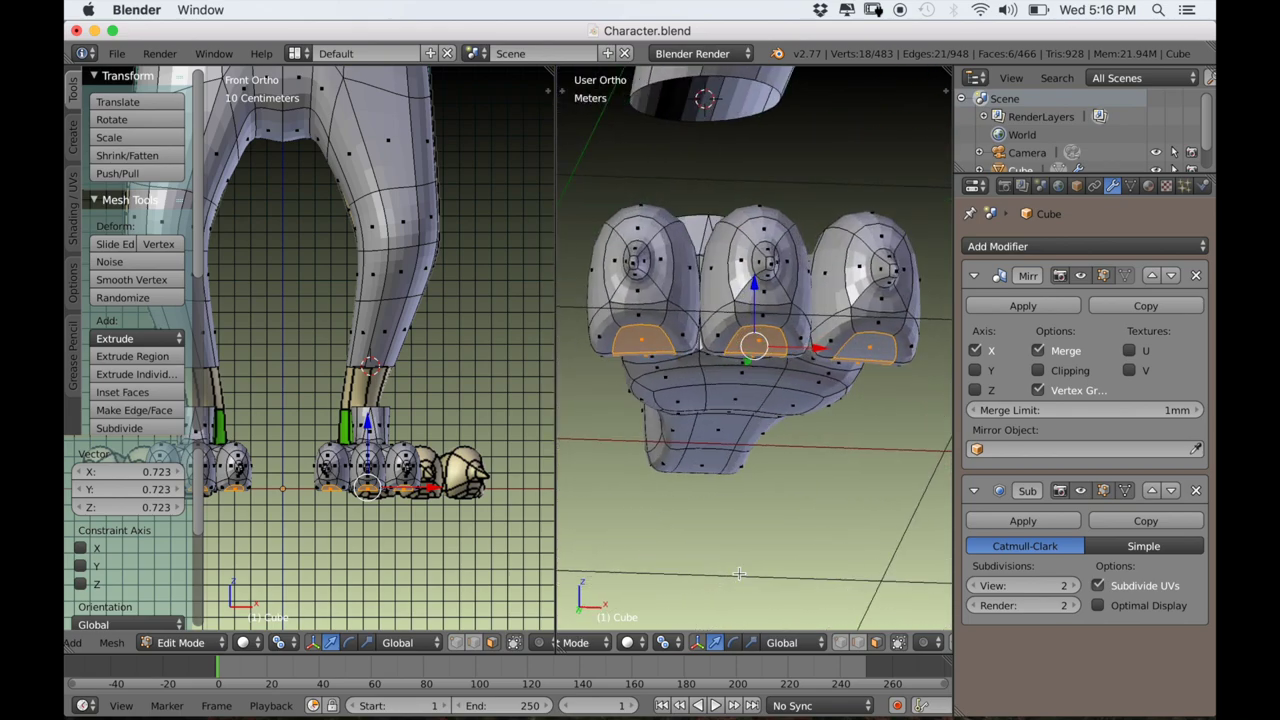
pyautogui.press('e')
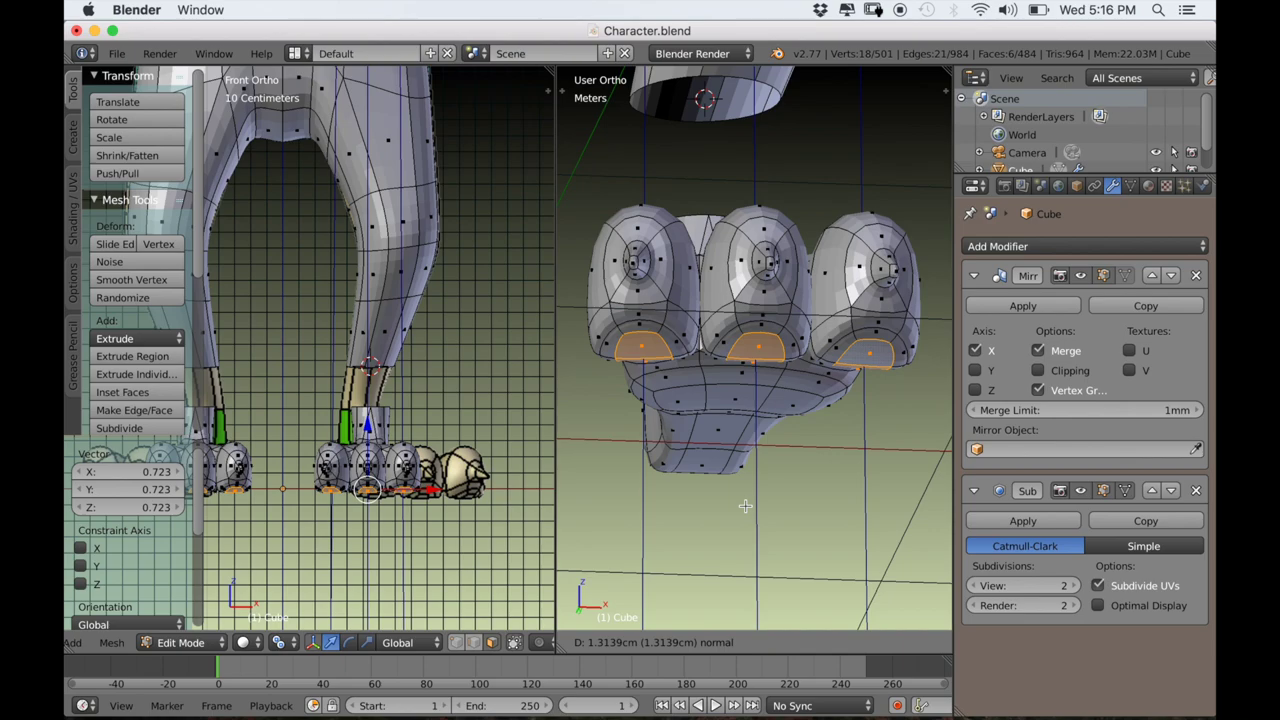
pyautogui.click(745, 507)
# Select the ring of faces surrounding the extruded pad on each of the three toes.
pyautogui.scroll(3, 614, 423)
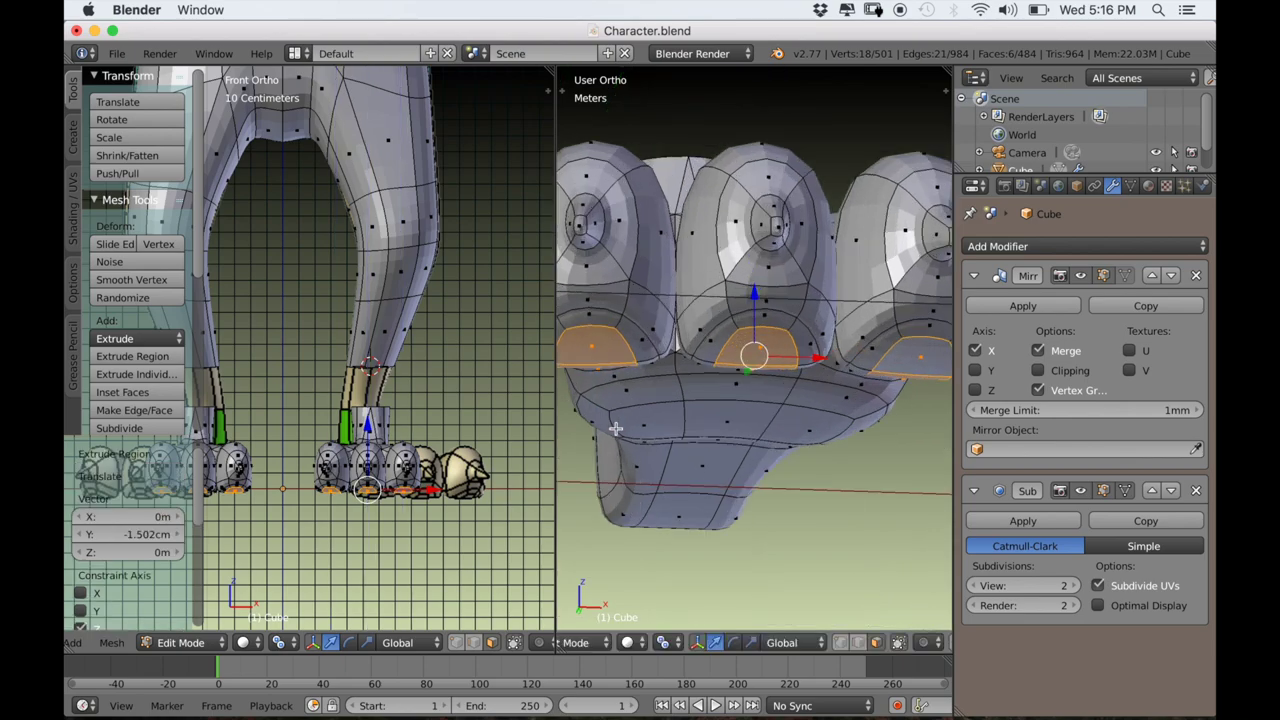
pyautogui.scroll(-1, 607, 345)
pyautogui.keyDown('alt'); pyautogui.rightClick(587, 307); pyautogui.keyUp('alt')
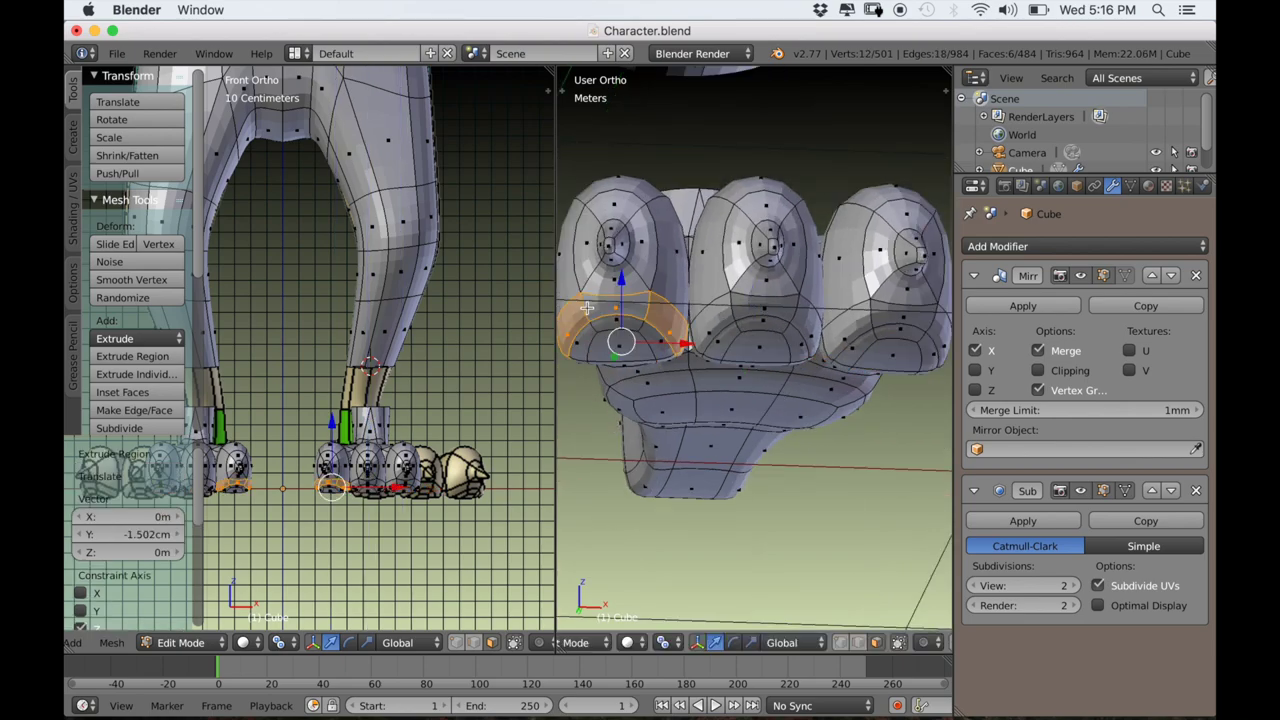
pyautogui.keyDown('alt'); pyautogui.keyDown('shift'); pyautogui.rightClick(732, 308); pyautogui.keyUp('shift'); pyautogui.keyUp('alt')
pyautogui.keyDown('alt'); pyautogui.keyDown('shift'); pyautogui.rightClick(843, 316); pyautogui.keyUp('shift'); pyautogui.keyUp('alt')
pyautogui.keyDown('alt'); pyautogui.keyDown('shift'); pyautogui.rightClick(735, 309); pyautogui.keyUp('shift'); pyautogui.keyUp('alt')
pyautogui.keyDown('alt'); pyautogui.keyDown('shift'); pyautogui.rightClick(876, 313); pyautogui.keyUp('shift'); pyautogui.keyUp('alt')
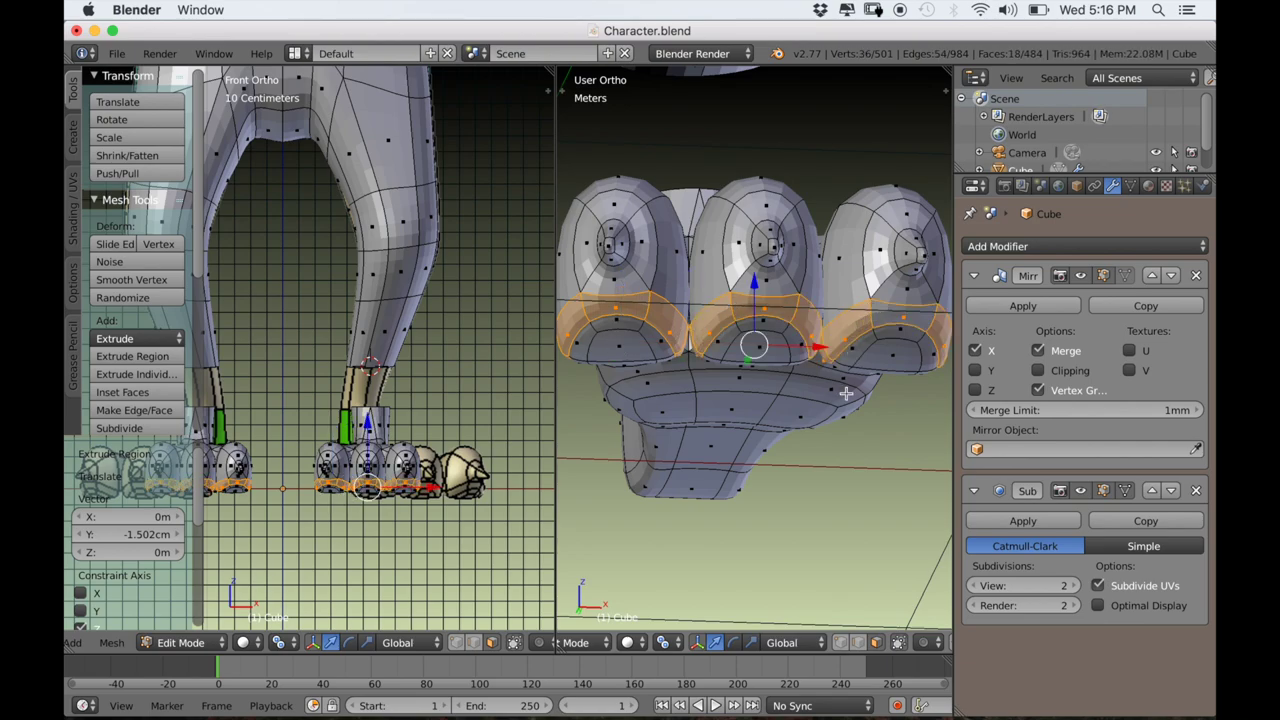
# Smooth the selected toe faces with a smoothing factor of 0.260 and clear the selection.
pyautogui.press('w')
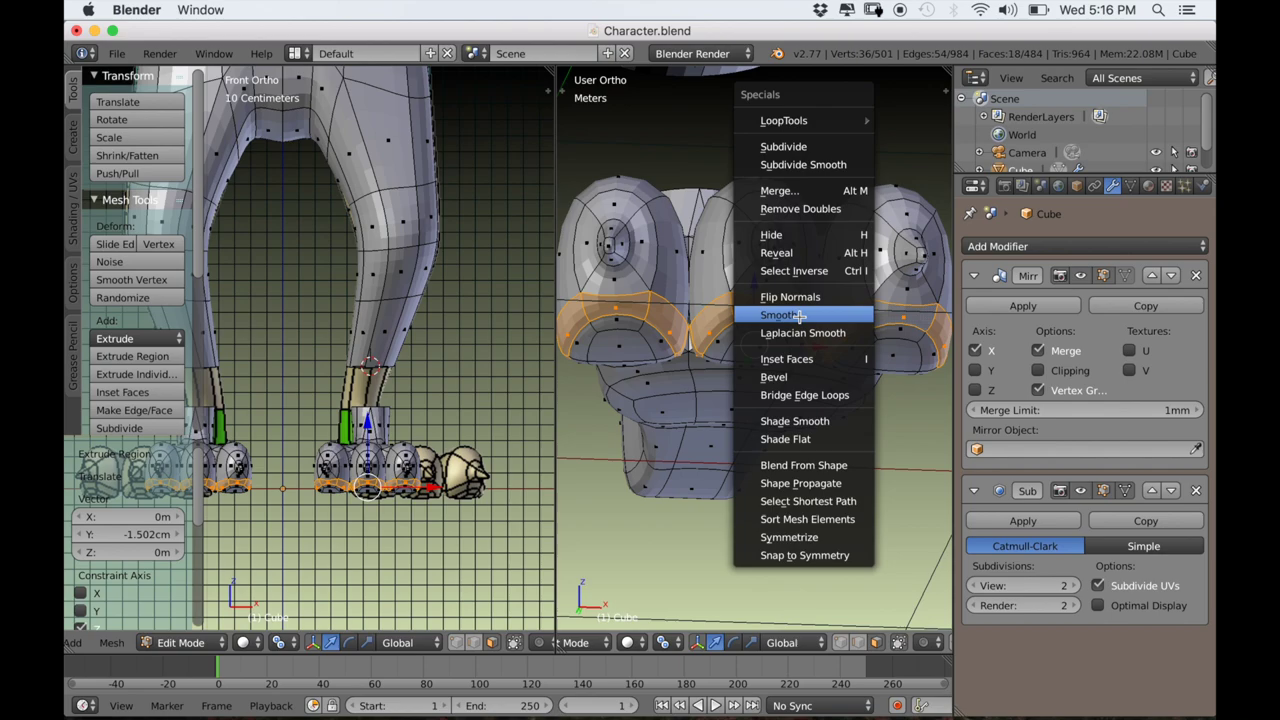
pyautogui.click(800, 315)
pyautogui.moveTo(800, 317); pyautogui.dragTo(763, 424, button='middle')
pyautogui.press('t')
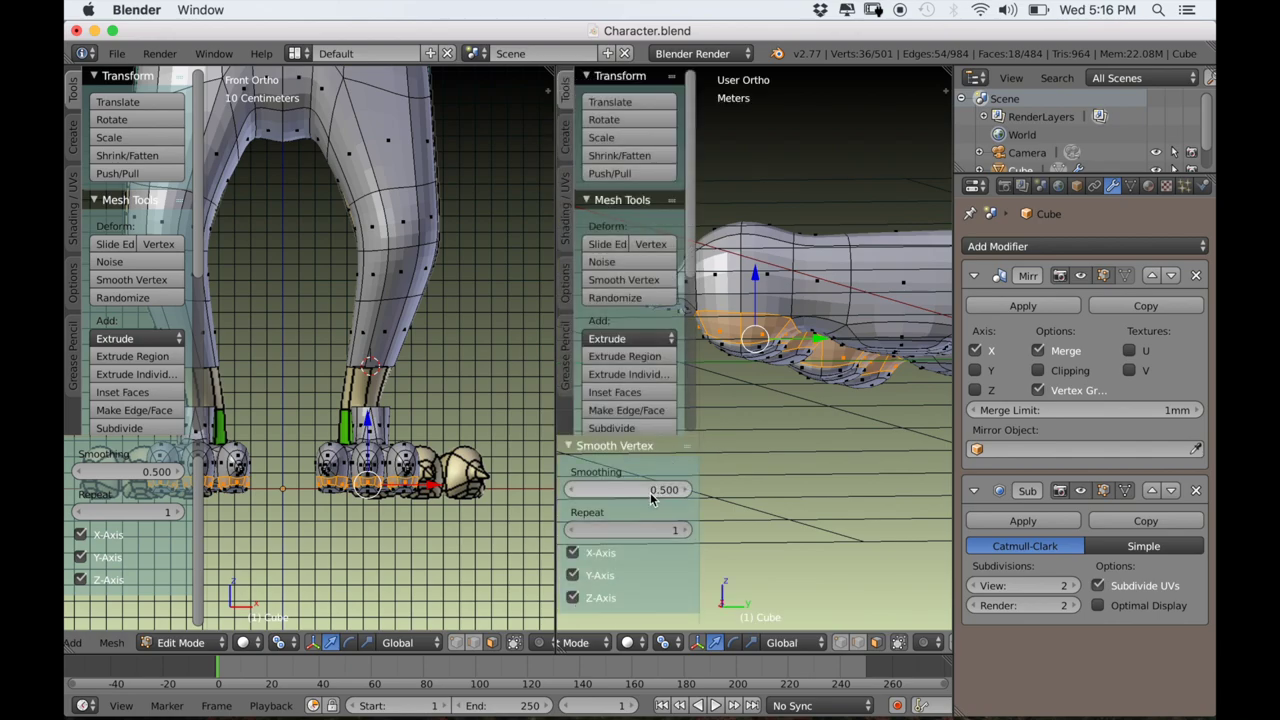
pyautogui.moveTo(749, 432); pyautogui.dragTo(803, 436, button='middle')
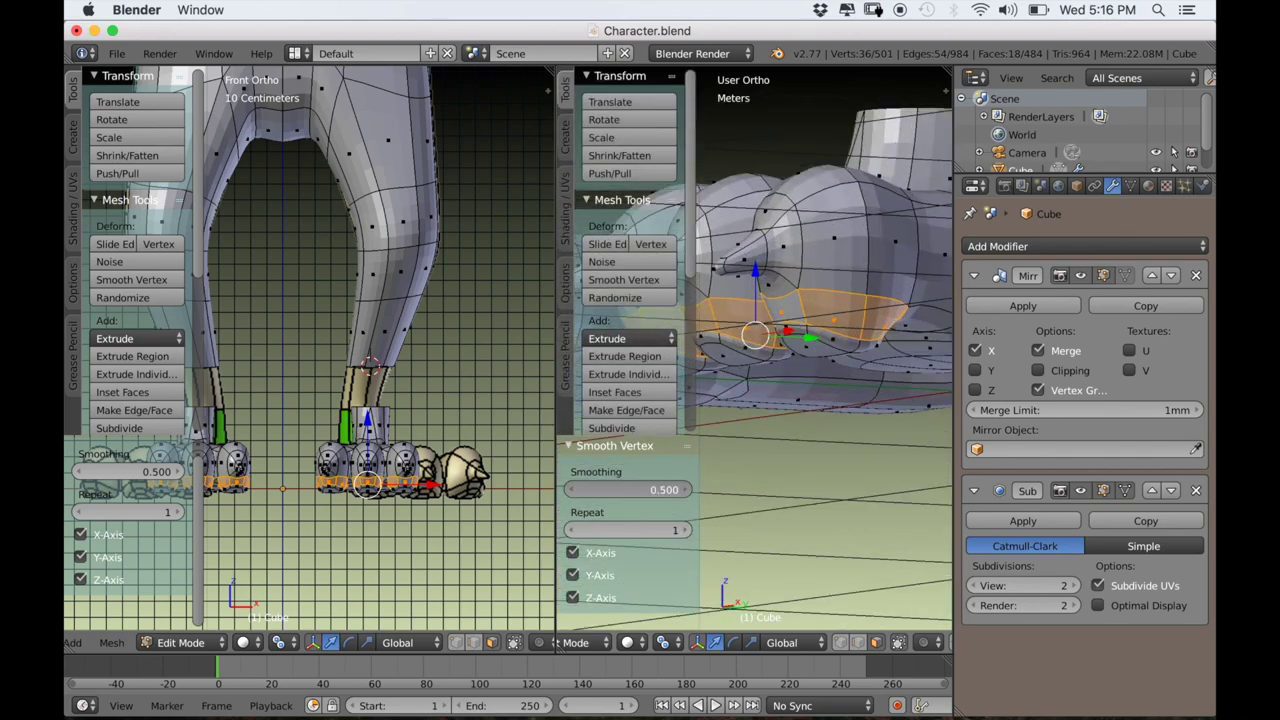
pyautogui.moveTo(640, 490); pyautogui.dragTo(586, 489)
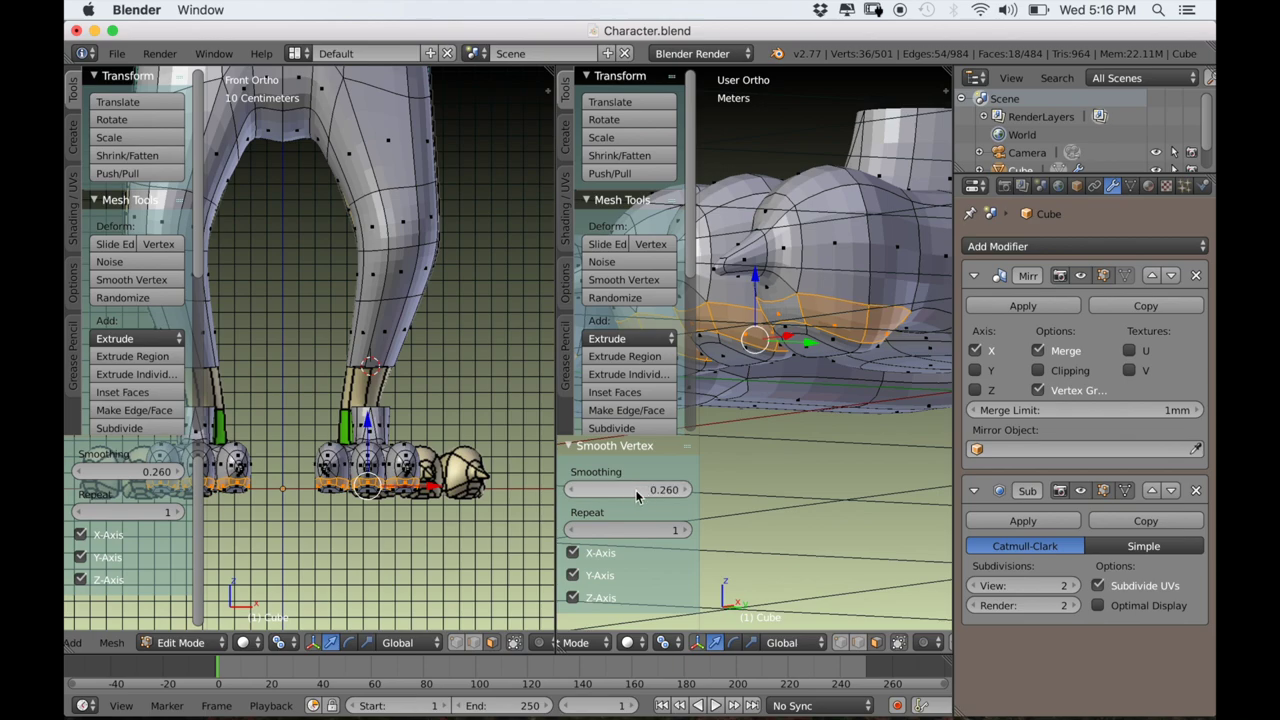
pyautogui.scroll(-4, 859, 433)
pyautogui.moveTo(859, 433); pyautogui.dragTo(826, 371, button='middle')
pyautogui.press('a')
# Select the upper pad-rim edges along one side of the three toes and edge-slide them with a factor of -0.476.
pyautogui.scroll(2, 846, 463)
pyautogui.scroll(3, 846, 463)
pyautogui.scroll(-5, 832, 435)
pyautogui.moveTo(832, 435); pyautogui.dragTo(721, 484, button='middle')
pyautogui.press('t')
pyautogui.scroll(-2, 805, 451)
pyautogui.scroll(2, 783, 521)
pyautogui.scroll(5, 743, 518)
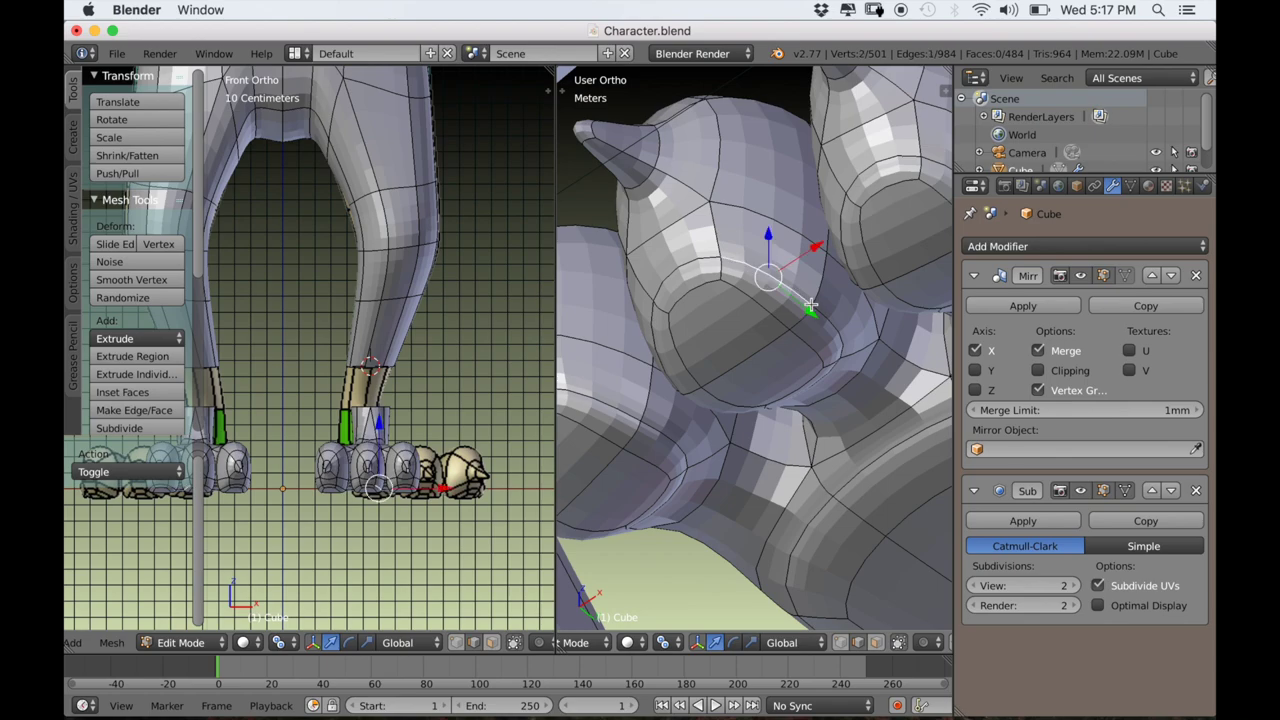
pyautogui.moveTo(821, 312); pyautogui.dragTo(631, 365, button='middle')
pyautogui.keyDown('shift'); pyautogui.rightClick(665, 387); pyautogui.keyUp('shift')
pyautogui.scroll(-3, 665, 387)
pyautogui.scroll(2, 872, 388)
pyautogui.moveTo(872, 388); pyautogui.dragTo(628, 263, button='middle')
pyautogui.keyDown('shift'); pyautogui.rightClick(832, 342); pyautogui.keyUp('shift')
pyautogui.press('g')
pyautogui.click(778, 428)
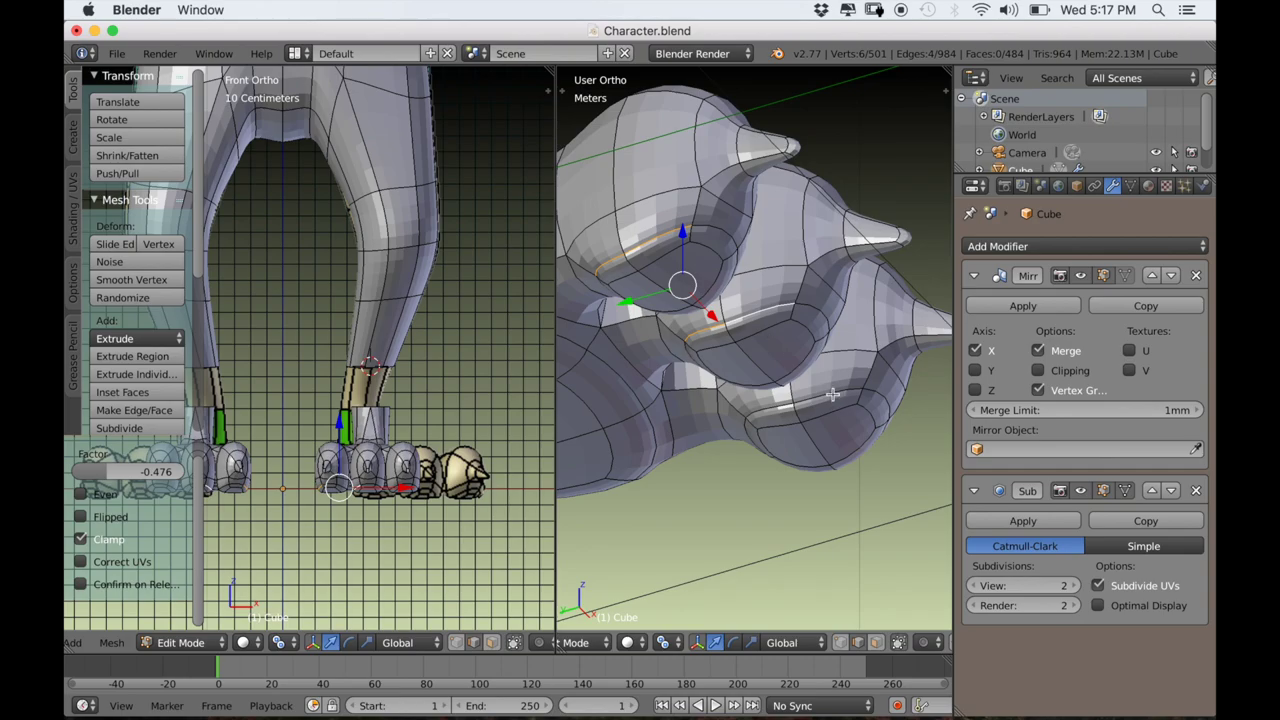
# Edge-slide the matching pad-rim edges on the toes' other side by about -0.523 and clear the selection.
pyautogui.press('g')
pyautogui.press('g')
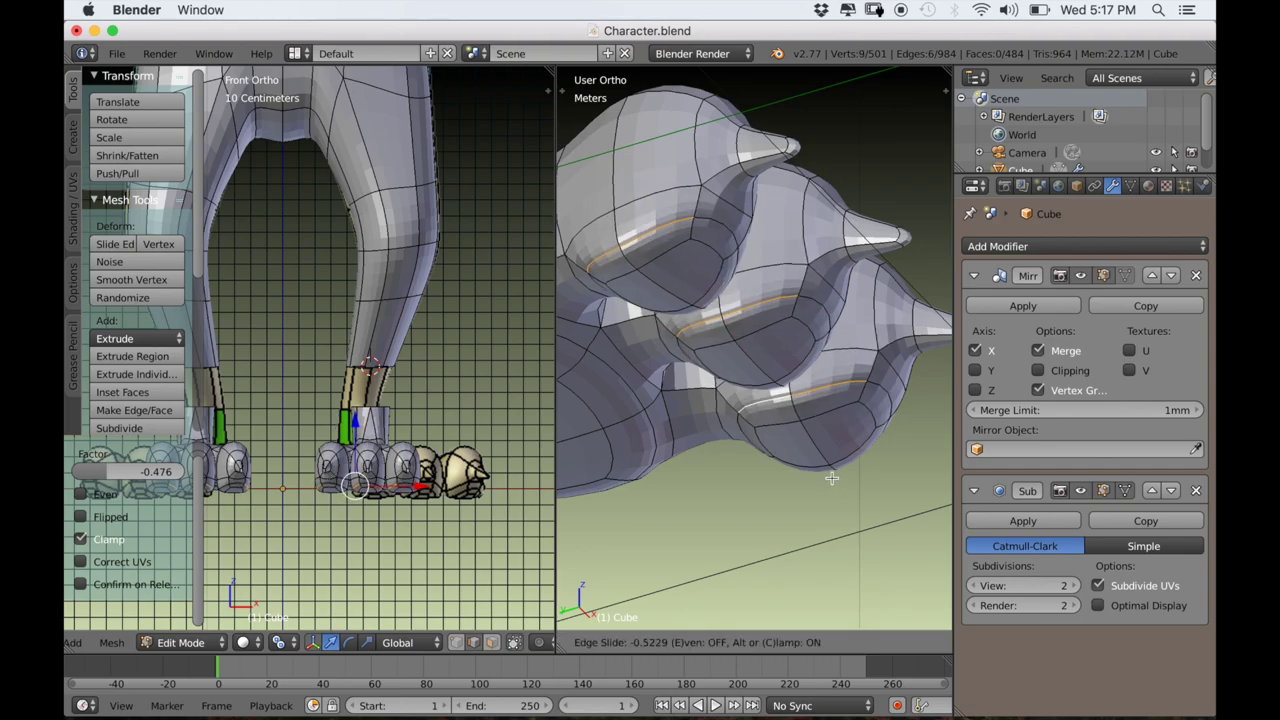
pyautogui.click(832, 478)
pyautogui.press('a')
# Select the two central pad faces and their surrounding face ring on the underside of all three toes.
pyautogui.moveTo(832, 478); pyautogui.dragTo(773, 605, button='middle')
pyautogui.scroll(-5, 743, 447)
pyautogui.scroll(9, 760, 525)
pyautogui.scroll(-4, 760, 483)
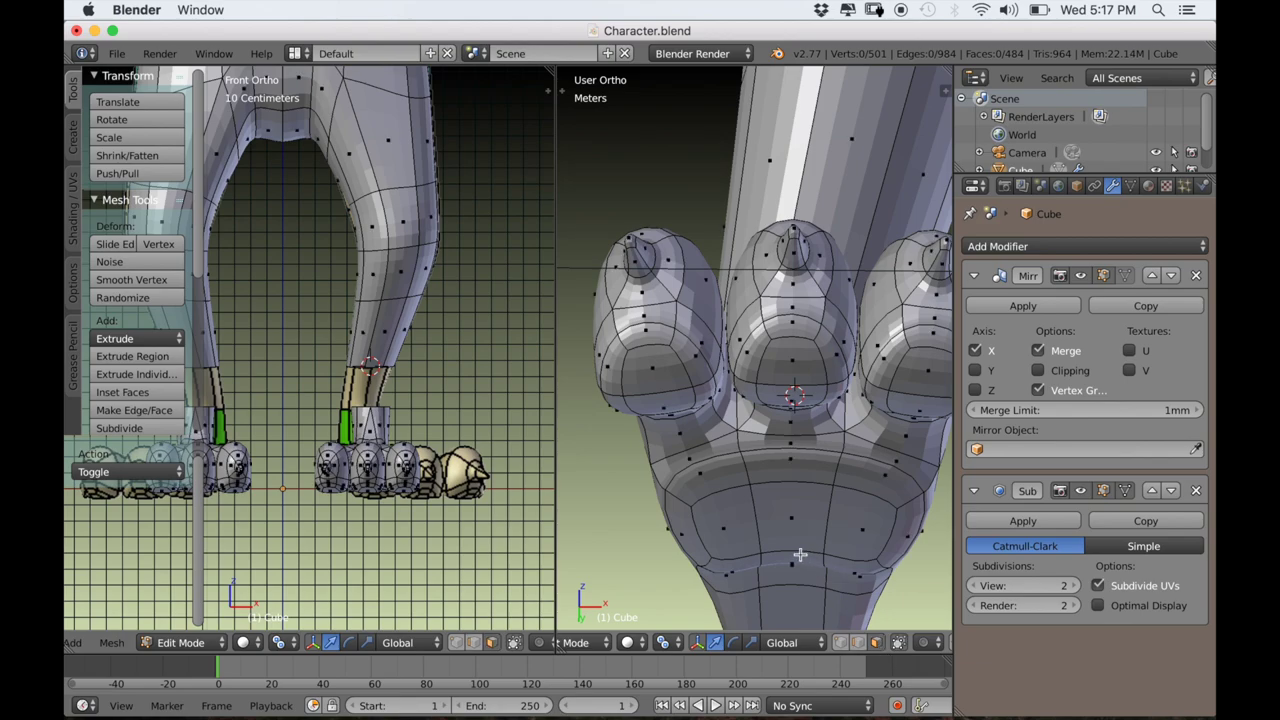
pyautogui.moveTo(800, 557); pyautogui.dragTo(767, 480, button='middle')
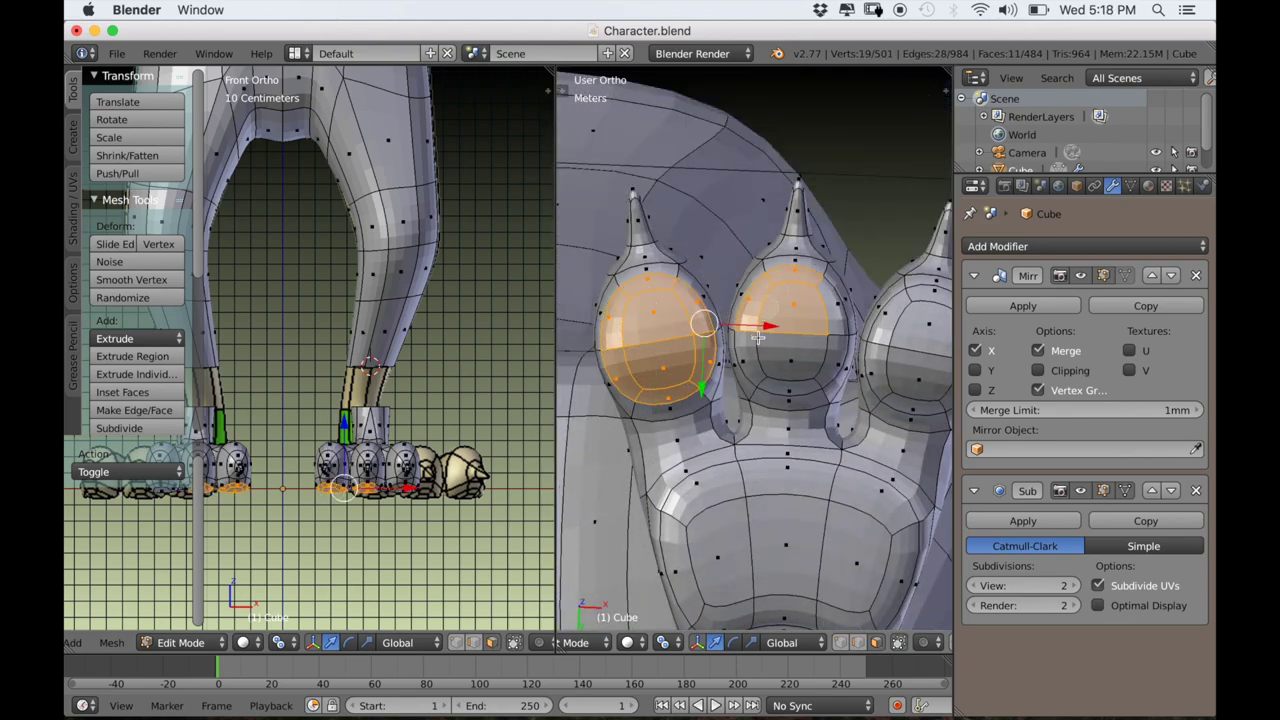
pyautogui.rightClick(922, 331)
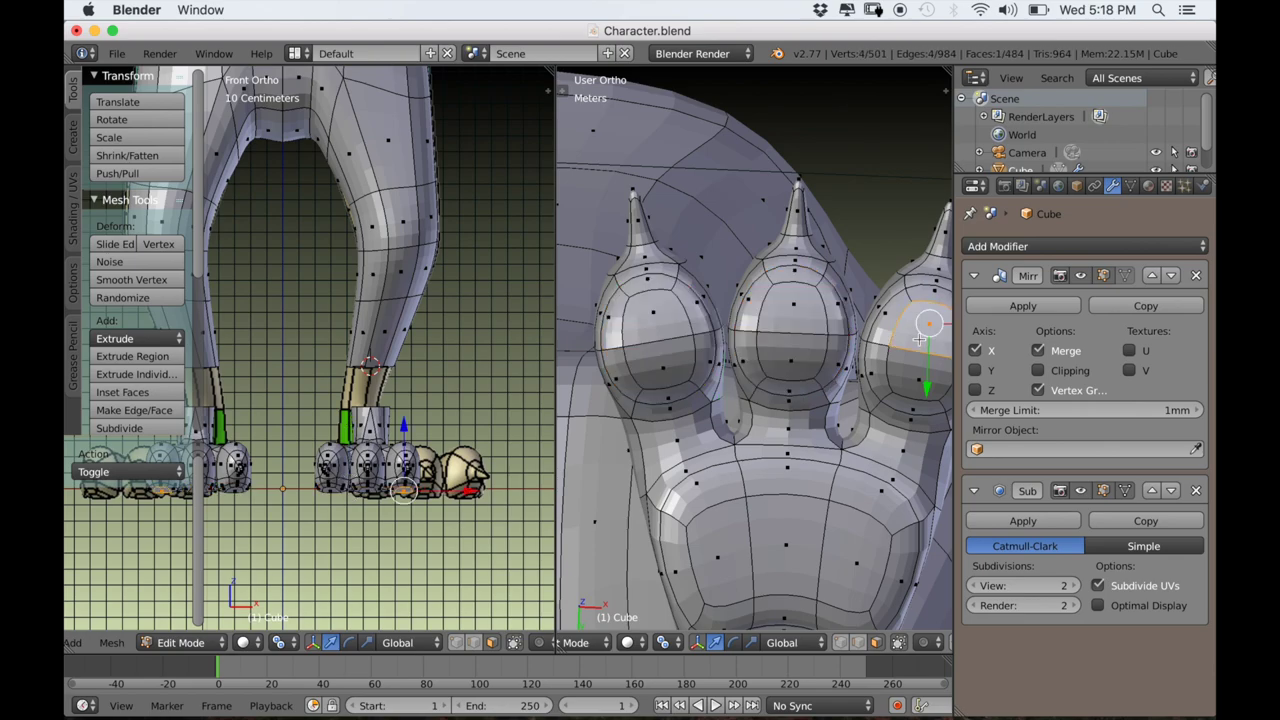
pyautogui.moveTo(922, 331); pyautogui.dragTo(876, 340, button='middle')
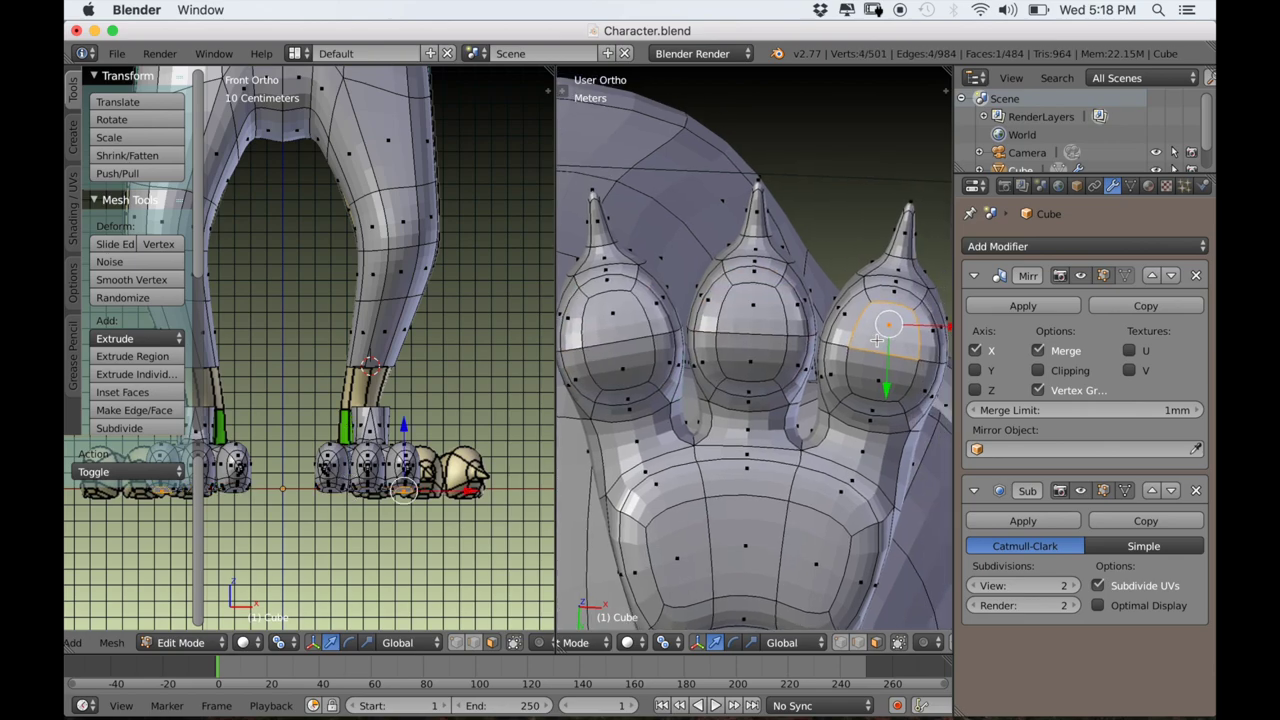
pyautogui.keyDown('shift'); pyautogui.rightClick(610, 331); pyautogui.keyUp('shift')
pyautogui.keyDown('shift'); pyautogui.rightClick(613, 342); pyautogui.keyUp('shift')
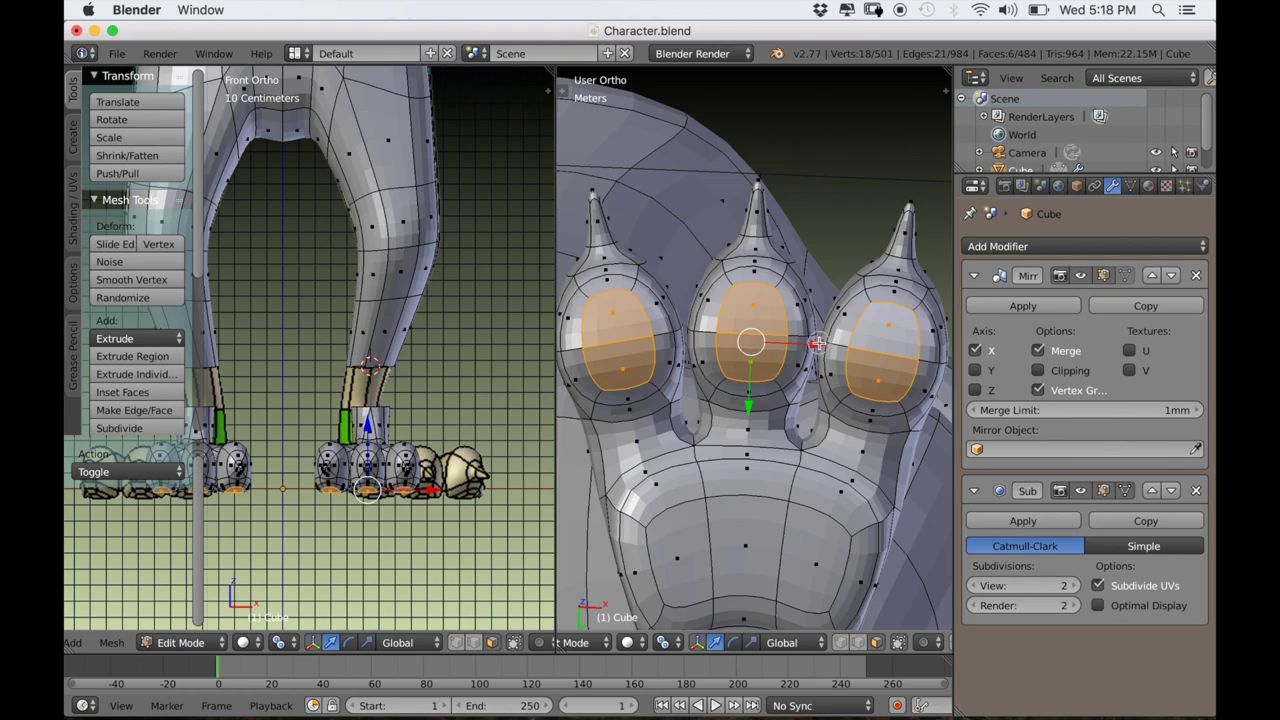
pyautogui.keyDown('alt'); pyautogui.keyDown('shift'); pyautogui.rightClick(865, 299); pyautogui.keyUp('shift'); pyautogui.keyUp('alt')
pyautogui.keyDown('alt'); pyautogui.keyDown('shift'); pyautogui.rightClick(730, 277); pyautogui.keyUp('shift'); pyautogui.keyUp('alt')
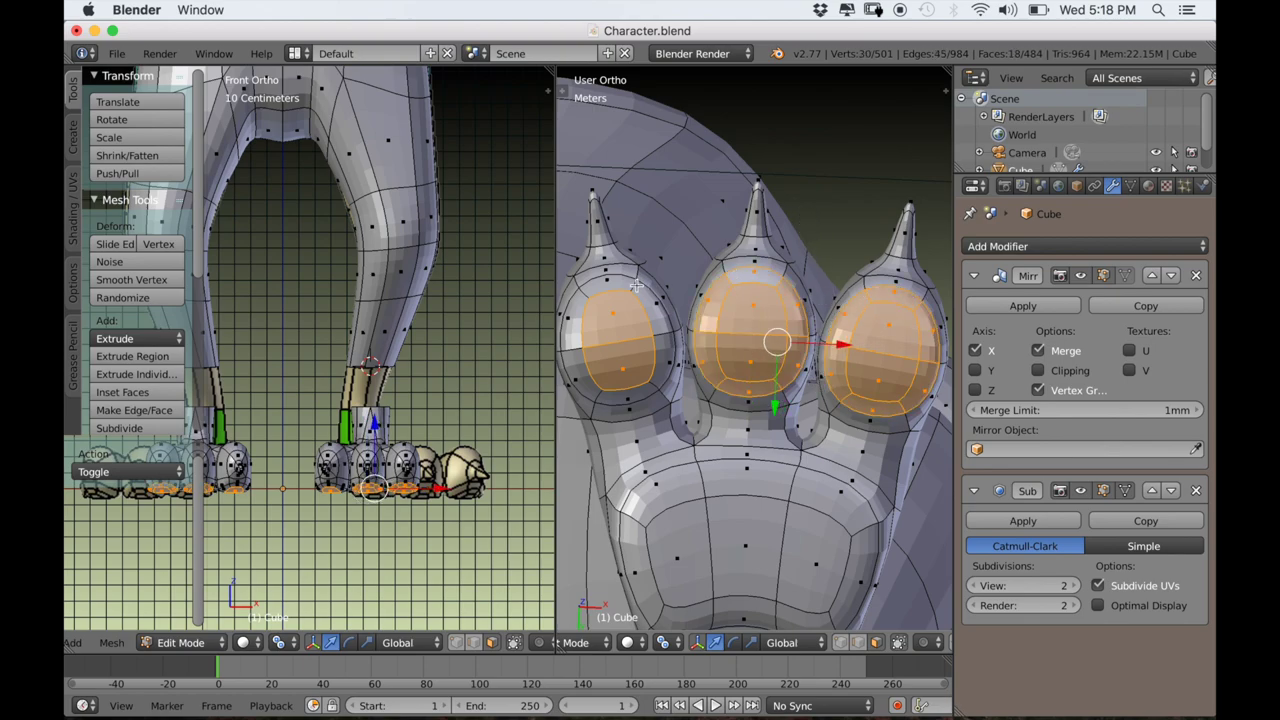
pyautogui.keyDown('alt'); pyautogui.keyDown('shift'); pyautogui.rightClick(636, 286); pyautogui.keyUp('shift'); pyautogui.keyUp('alt')
# Scale the selected toe pad faces to 0.753 along the X axis.
pyautogui.scroll(-3, 700, 350)
pyautogui.moveTo(812, 450); pyautogui.dragTo(836, 469, button='middle')
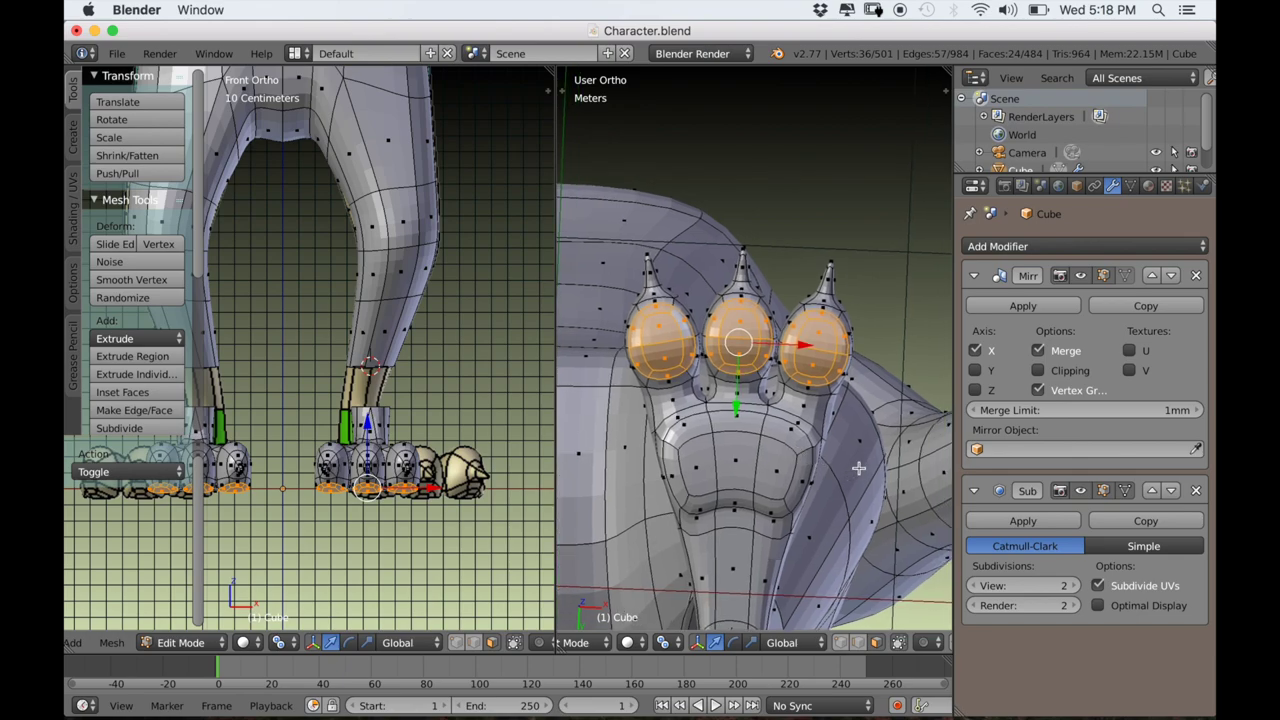
pyautogui.press('s')
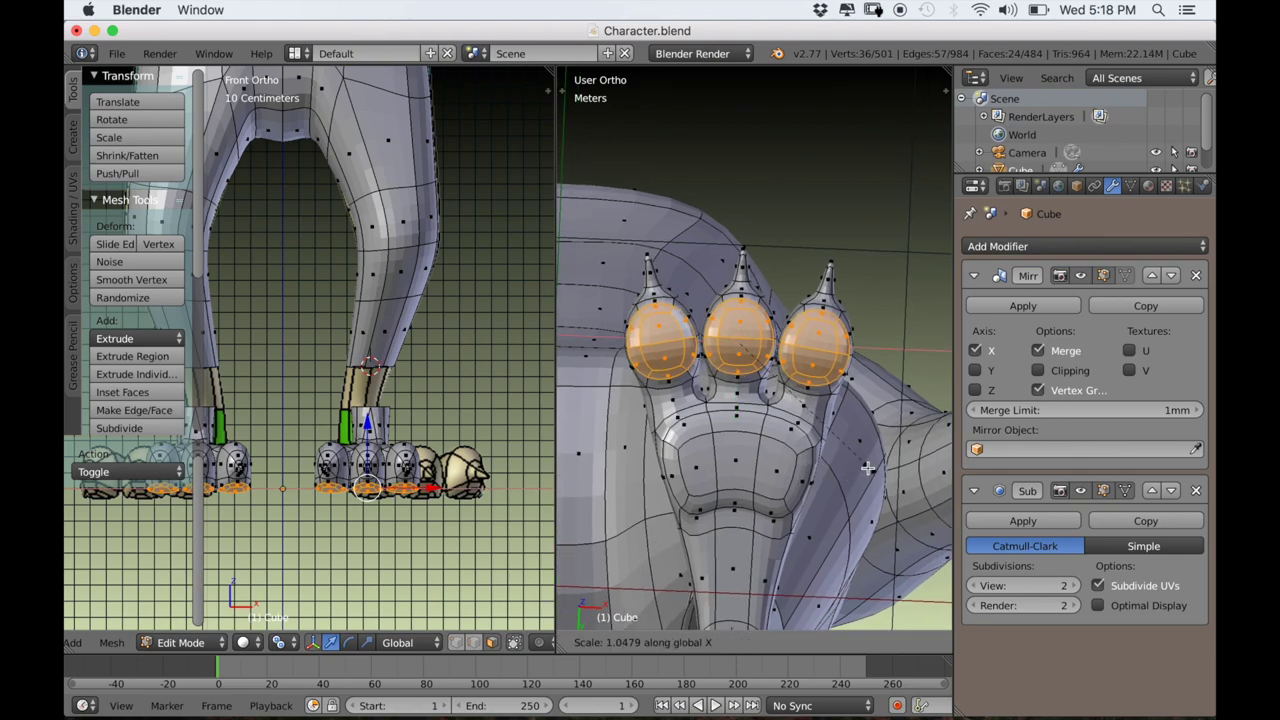
pyautogui.click(829, 436)
pyautogui.scroll(-3, 826, 430)
pyautogui.moveTo(816, 420); pyautogui.dragTo(789, 520, button='middle')
pyautogui.scroll(4, 820, 506)
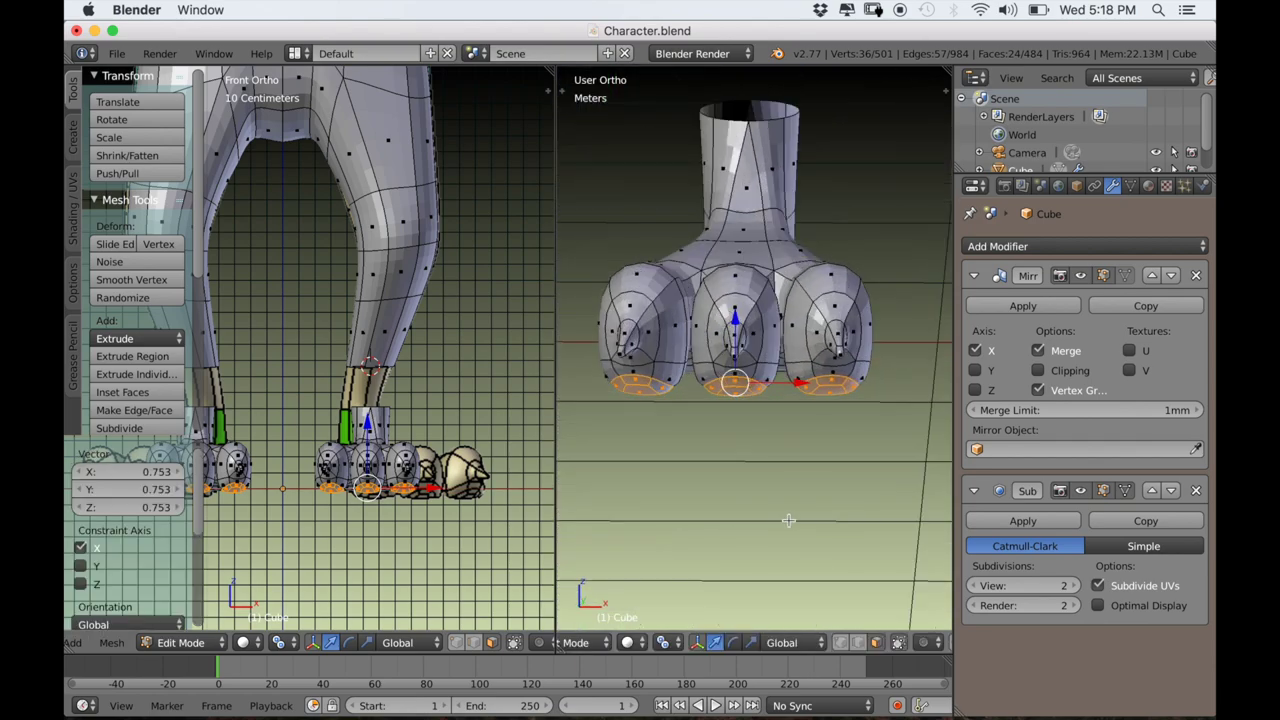
# Scale the toe pad faces by another 0.925 along X and raise them slightly along Z.
pyautogui.scroll(1, 786, 520)
pyautogui.press('s')
pyautogui.press('x')
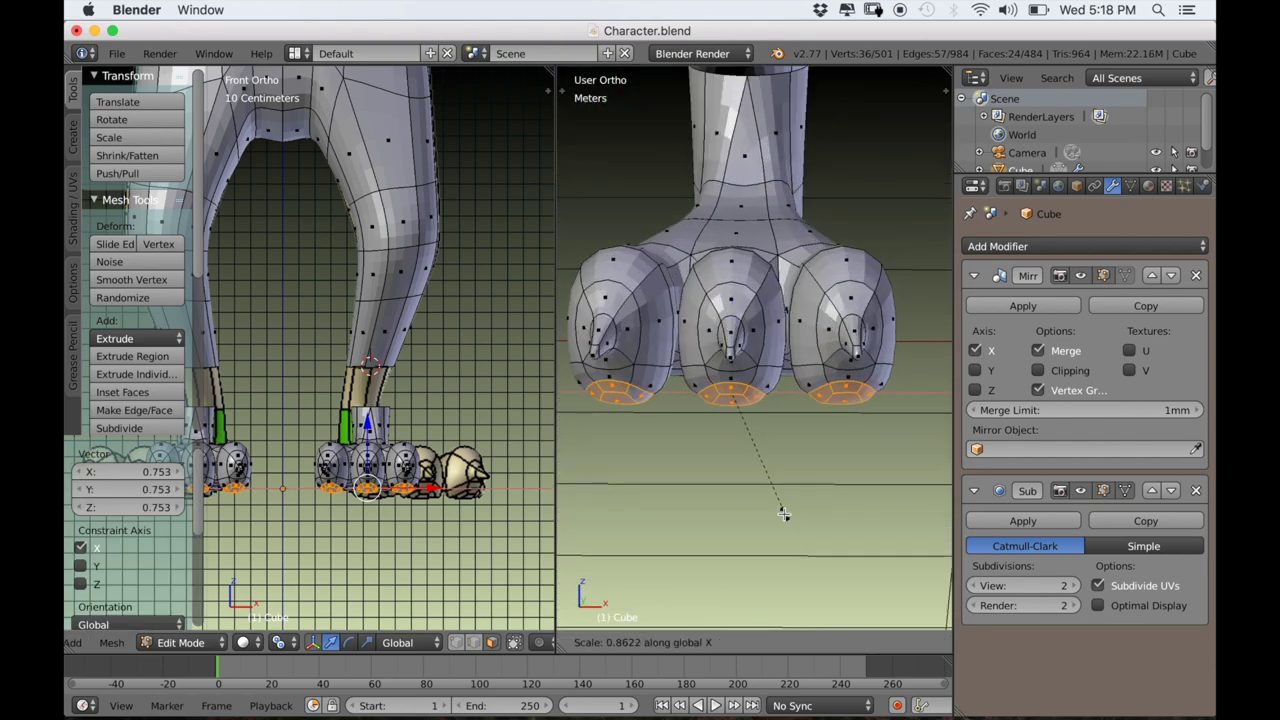
pyautogui.click(794, 515)
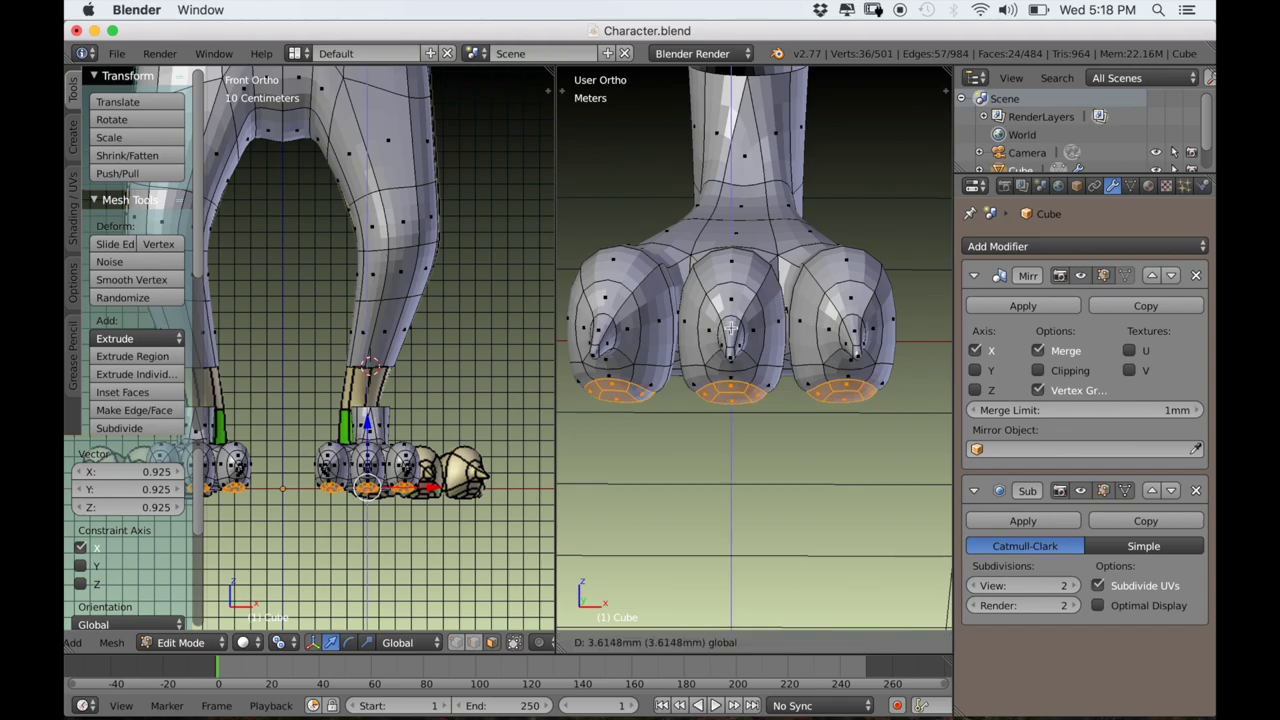
pyautogui.scroll(-3, 723, 380)
pyautogui.moveTo(723, 380); pyautogui.dragTo(763, 469, button='middle')
pyautogui.press('Tab')
pyautogui.scroll(4, 674, 320)
pyautogui.press('Tab')
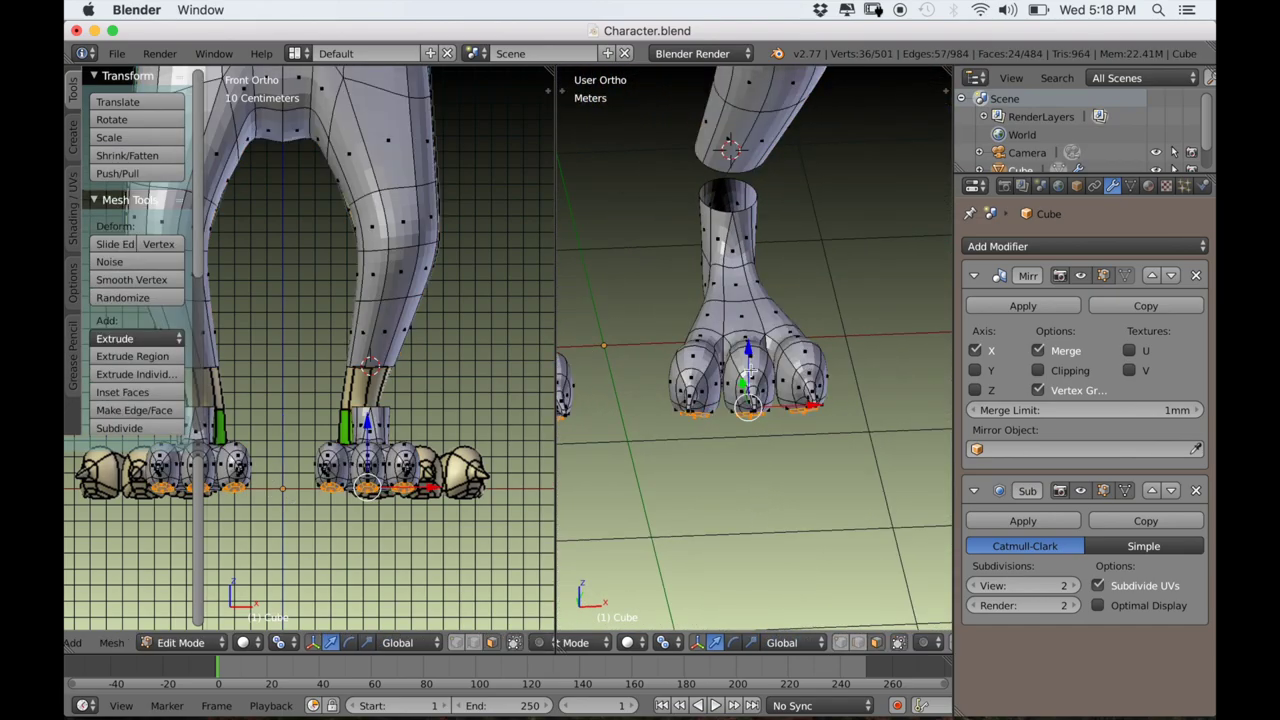
# Select the whole linked foot, rotate it 18.33° about Z and move it 21.865 cm along X.
pyautogui.press('l')
pyautogui.press('r')
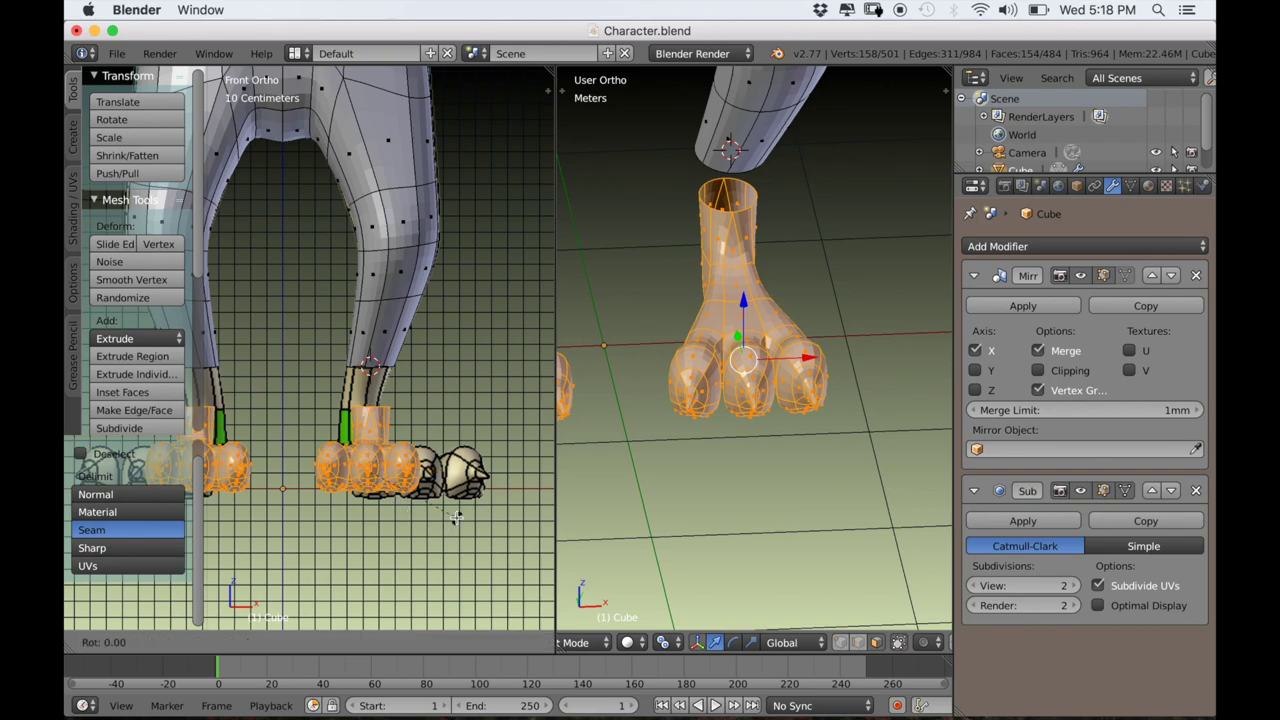
pyautogui.press('z')
pyautogui.click(435, 541)
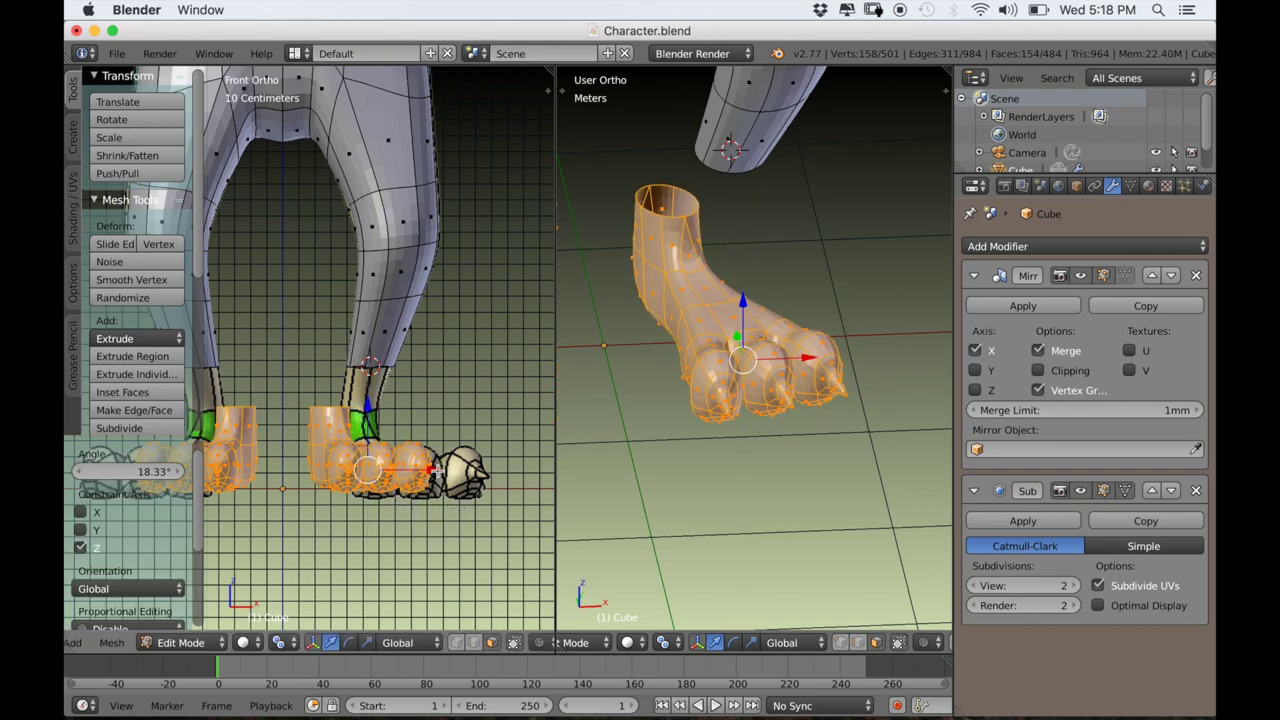
pyautogui.press('g')
pyautogui.press('x')
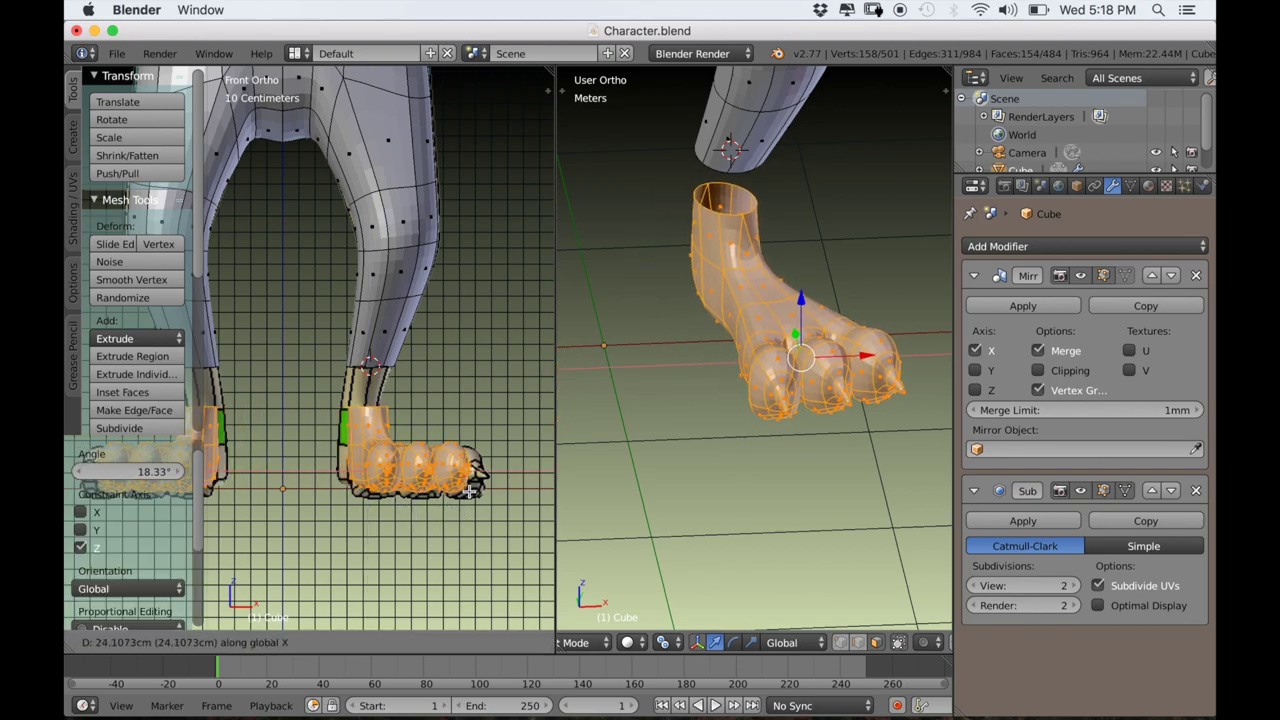
pyautogui.click(465, 491)
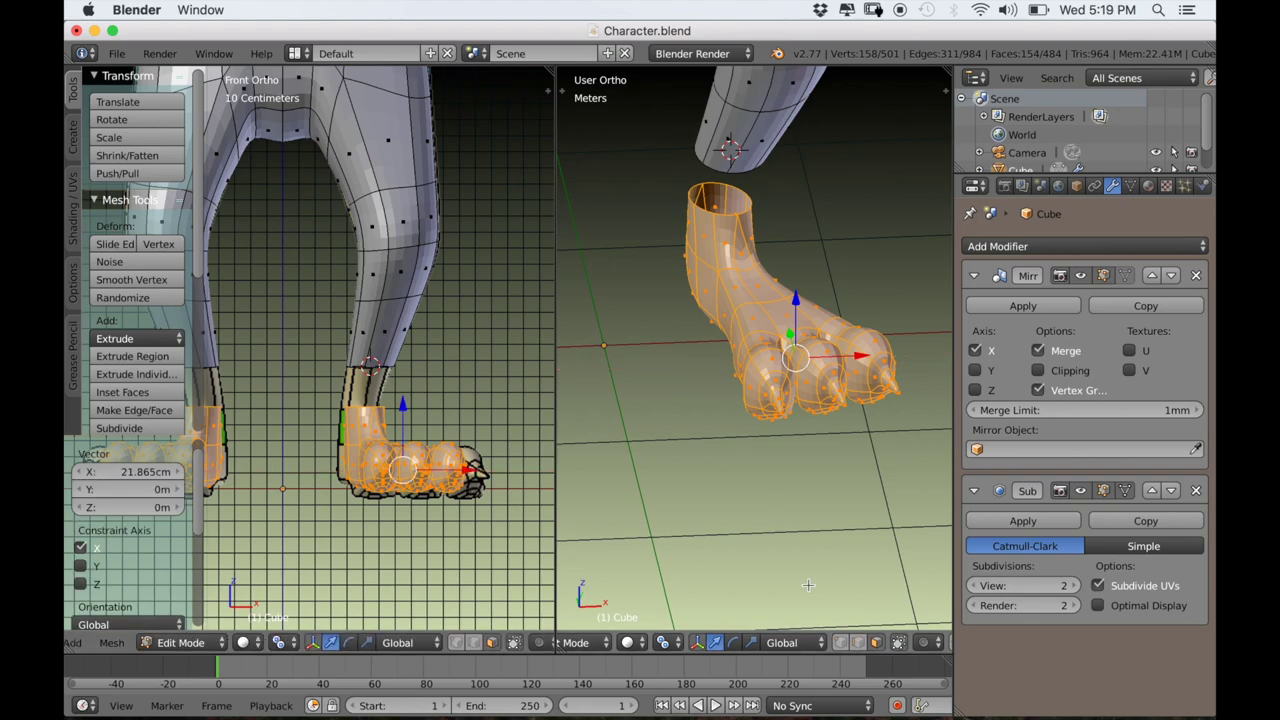
# Select the open edge loops of the lower leg and ankle and connect them with Bridge Edge Loops.
pyautogui.click(856, 642)
pyautogui.scroll(2, 746, 354)
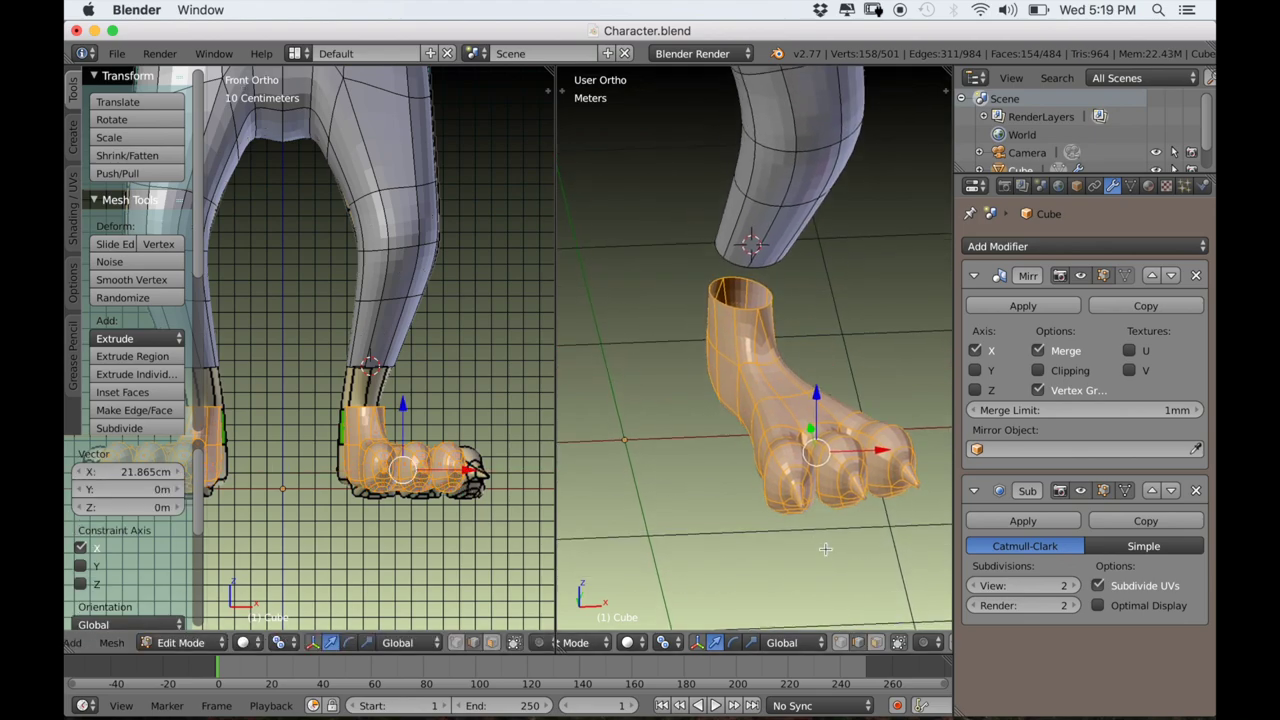
pyautogui.keyDown('alt'); pyautogui.click(730, 304); pyautogui.keyUp('alt')
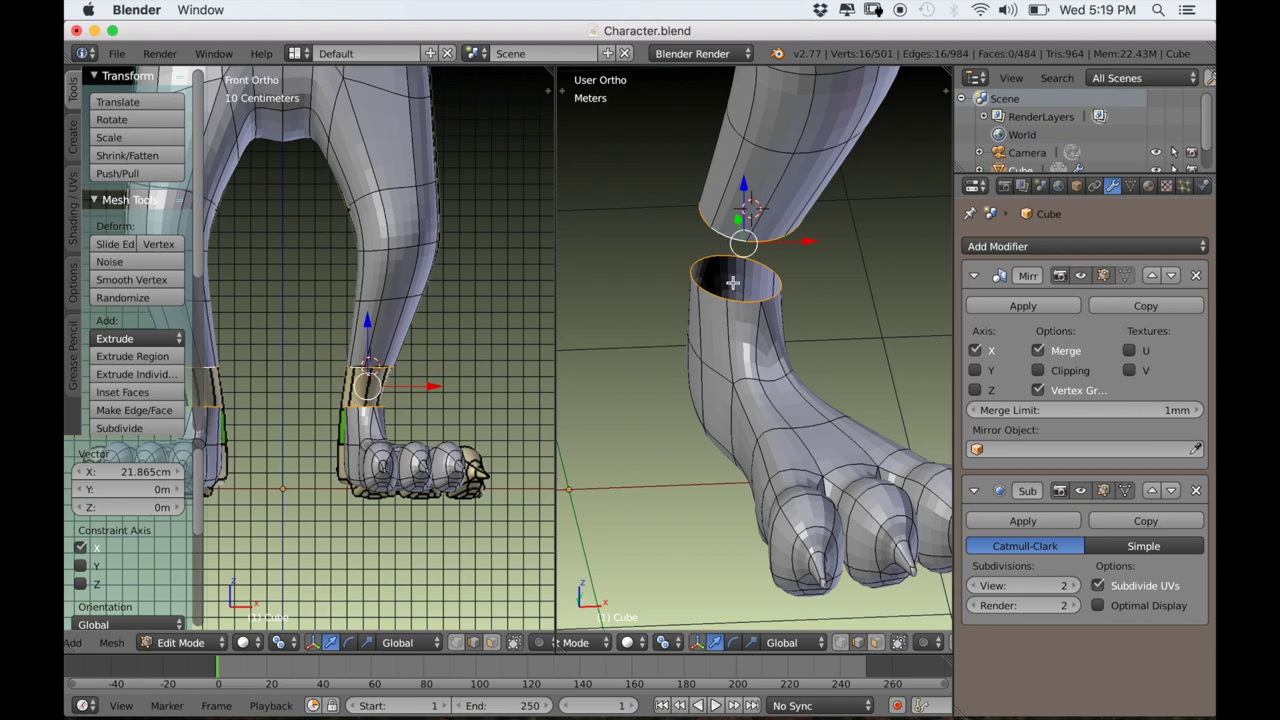
pyautogui.press('w')
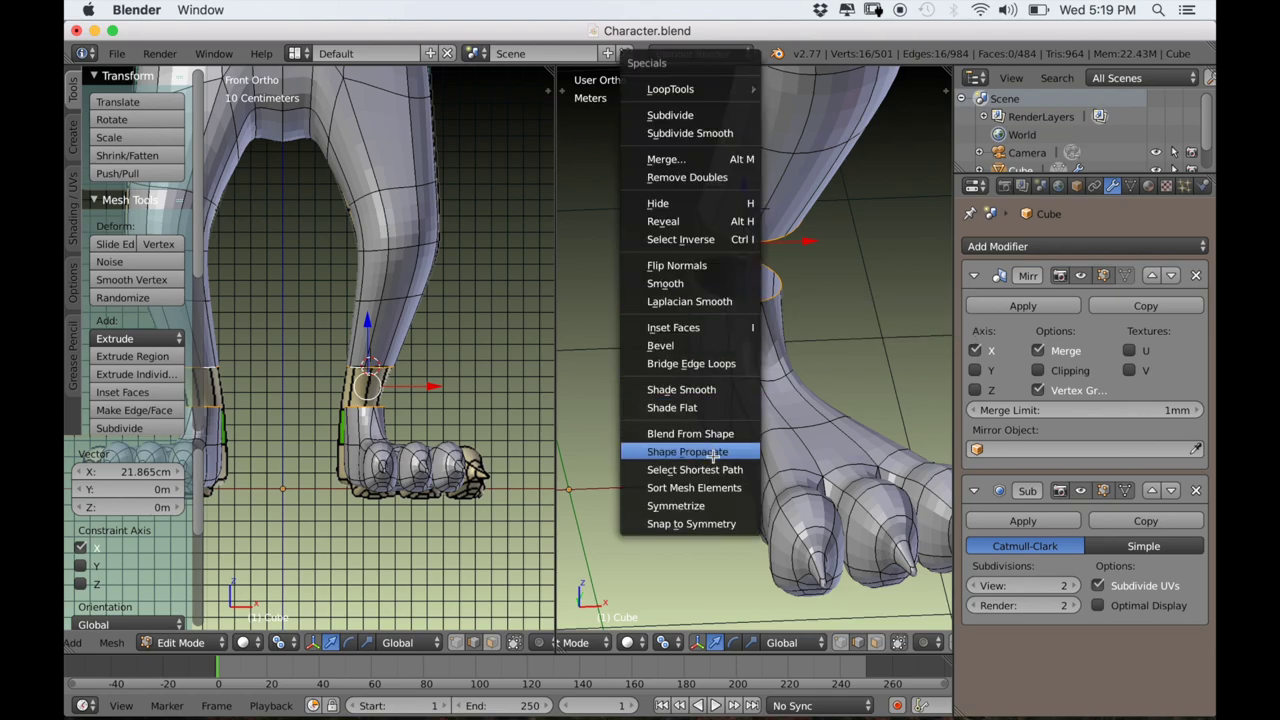
pyautogui.click(697, 364)
pyautogui.moveTo(700, 366); pyautogui.dragTo(899, 446, button='middle')
pyautogui.press('a')
# Examine the joined leg and foot in Object Mode, including the back of the hips.
pyautogui.moveTo(800, 450); pyautogui.dragTo(785, 517, button='middle')
pyautogui.press('Tab')
pyautogui.scroll(-4, 789, 467)
pyautogui.scroll(2, 568, 504)
pyautogui.scroll(3, 789, 508)
pyautogui.keyDown('shift'); pyautogui.moveTo(810, 466); pyautogui.dragTo(744, 563, button='middle'); pyautogui.keyUp('shift')
pyautogui.scroll(2, 817, 594)
pyautogui.press('Tab')
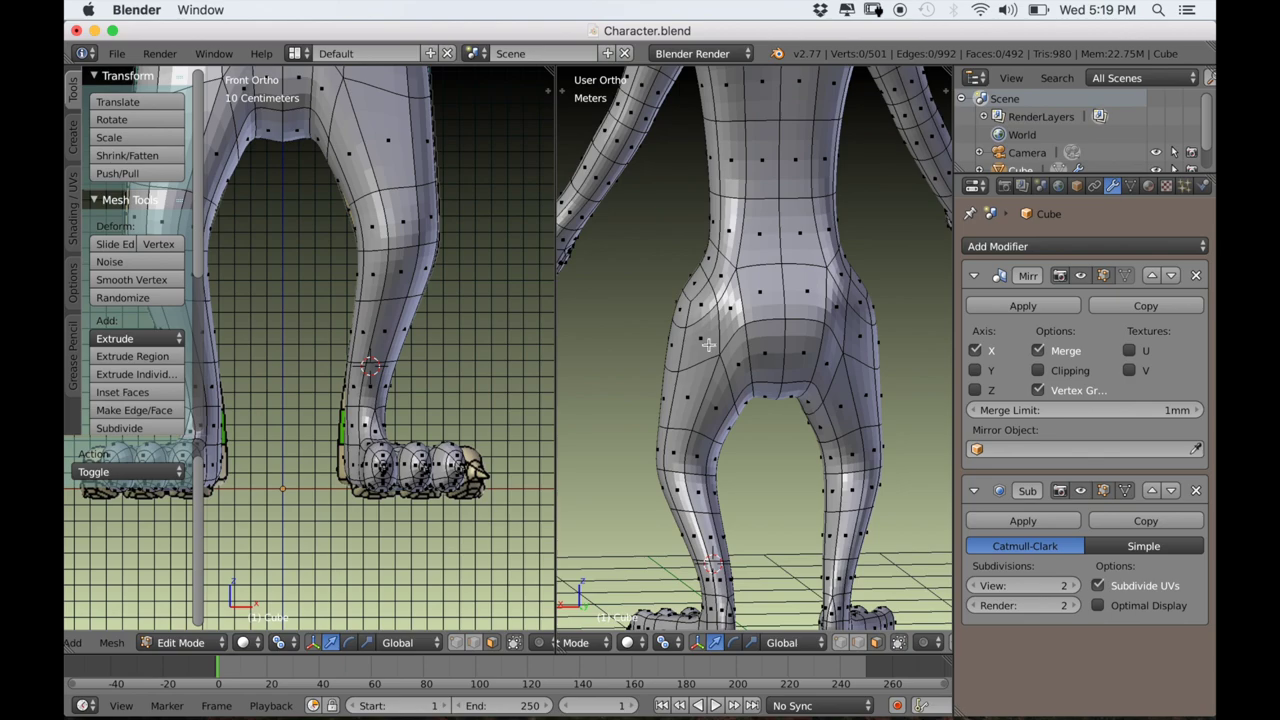
# Select the faces across the rear of the pelvis and buttock in Edit Mode.
pyautogui.moveTo(724, 345)
pyautogui.mouseDown()
pyautogui.moveTo(708, 363)
pyautogui.moveTo(757, 322)
pyautogui.mouseUp()
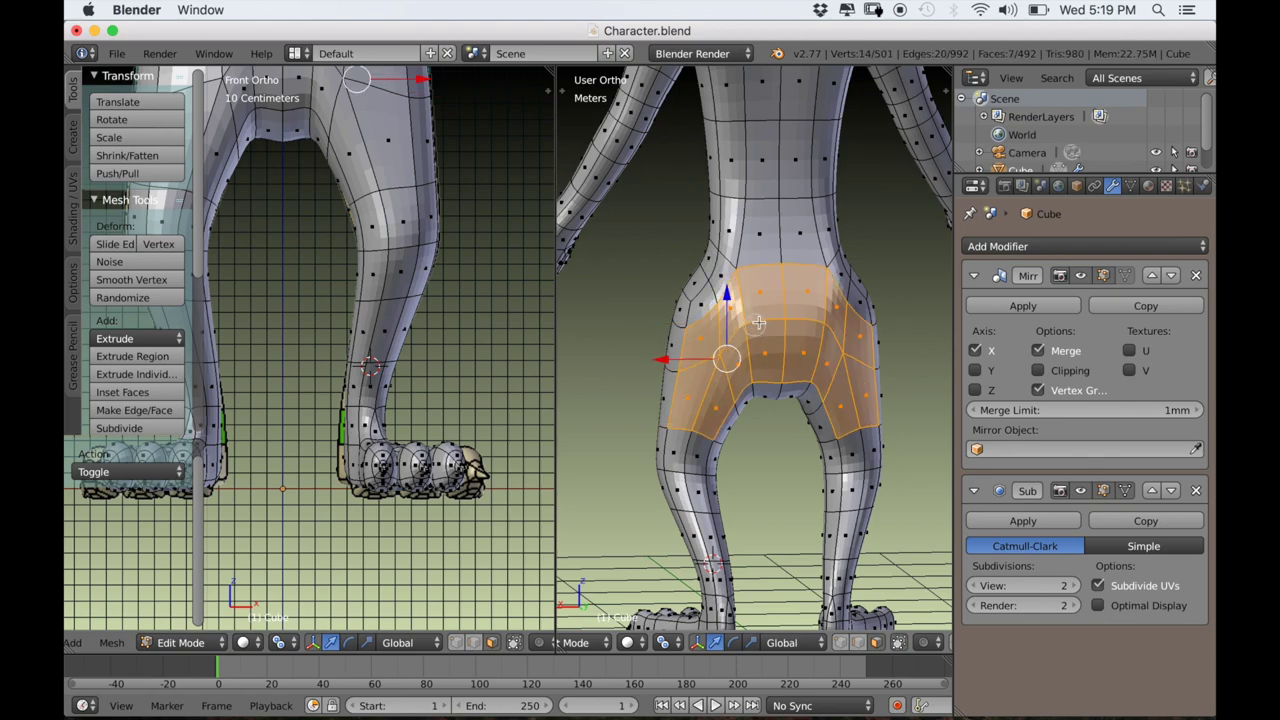
pyautogui.scroll(-2, 724, 373)
pyautogui.moveTo(722, 376); pyautogui.dragTo(735, 403, button='middle')
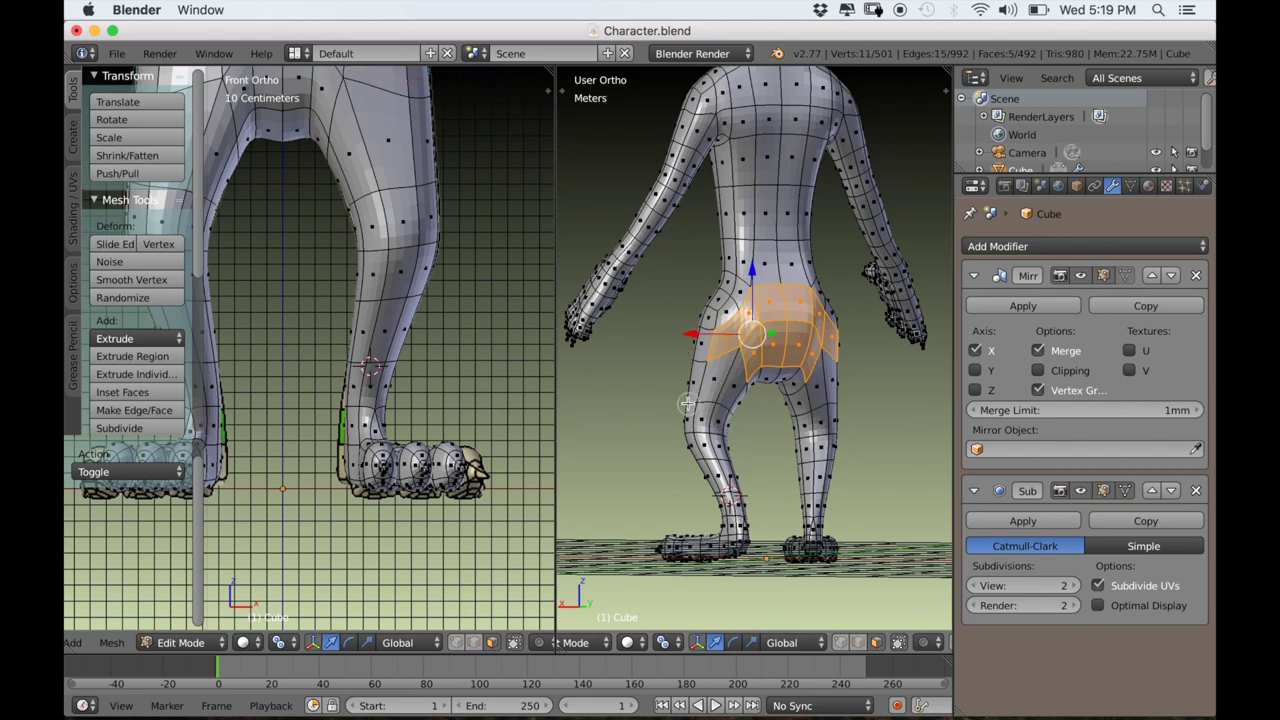
# Try to smooth the selected rear hip faces with a smoothing factor of 0.250.
pyautogui.press('w')
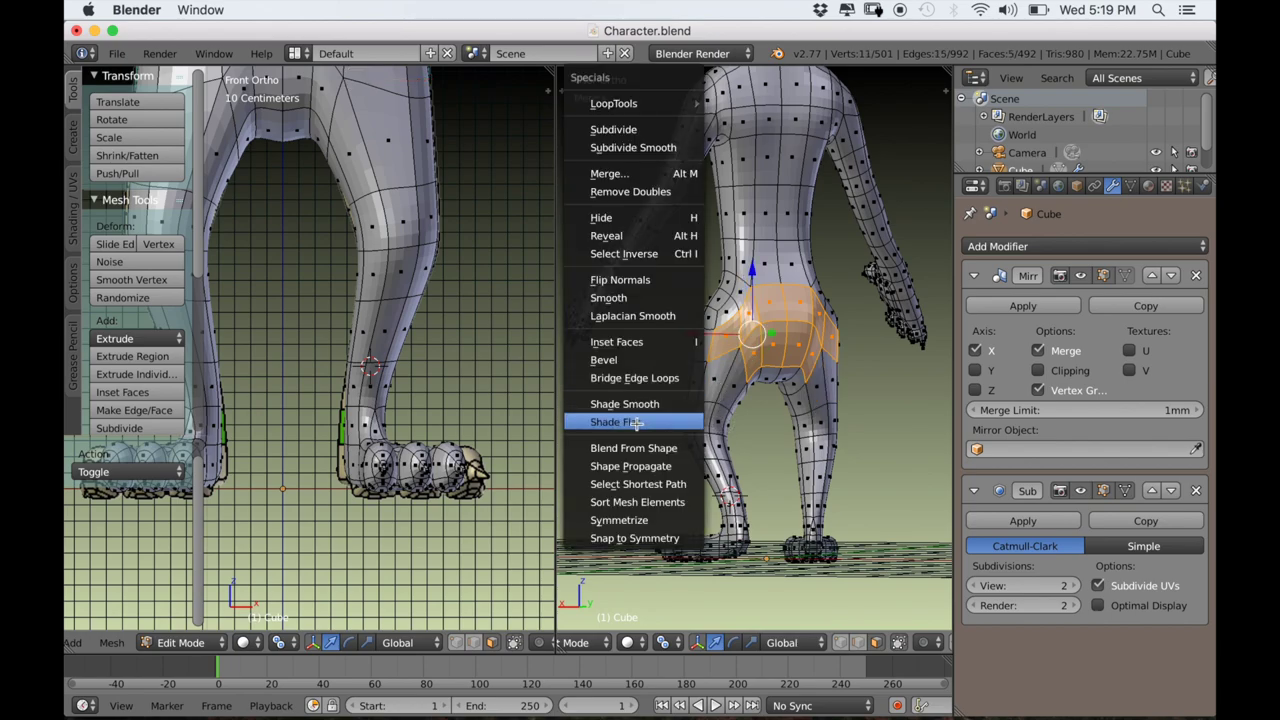
pyautogui.click(632, 298)
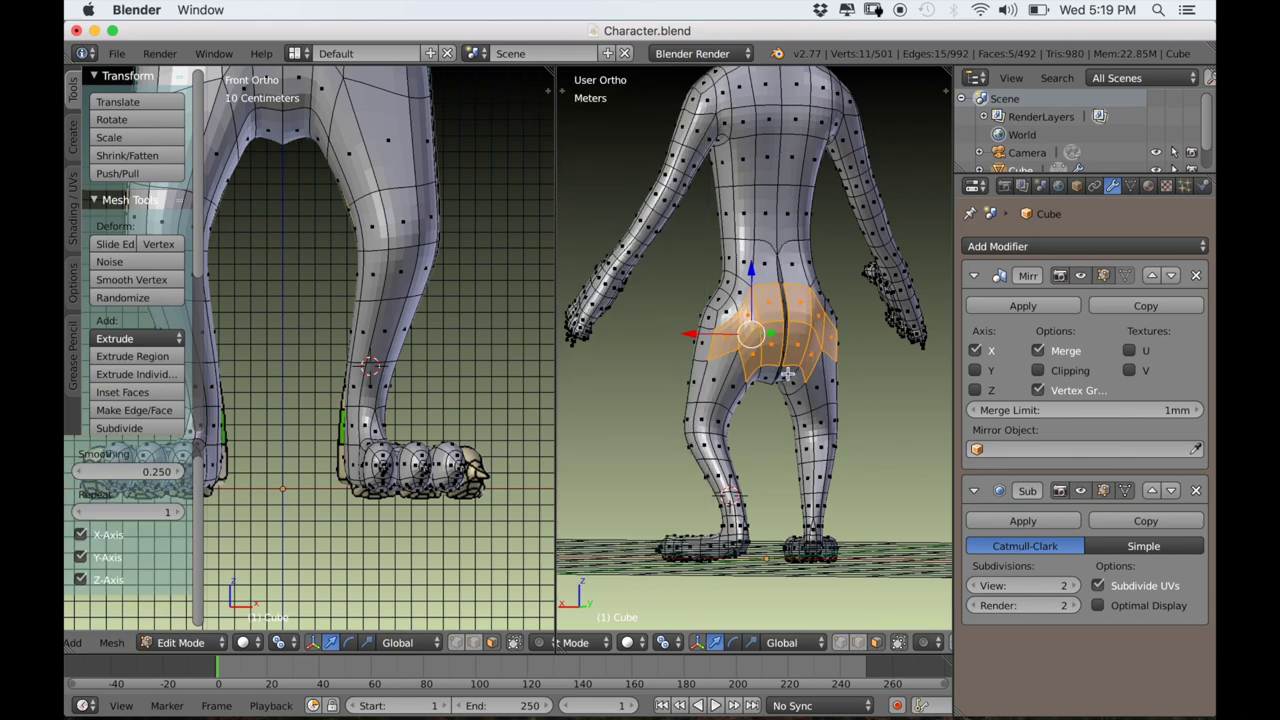
pyautogui.hotkey('ctrl', 'z')
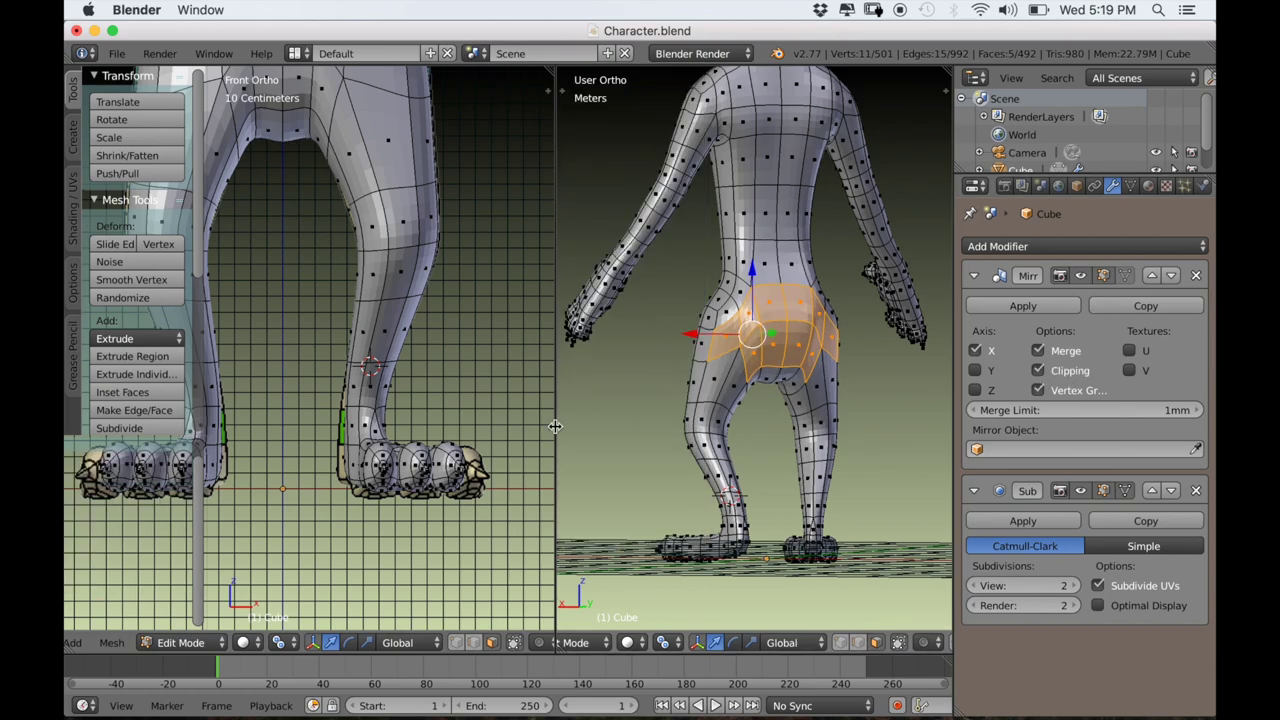
# Smooth the selected rear hip faces again with a smoothing factor of 0.250 and check the hips in Object Mode.
pyautogui.press('w')
pyautogui.click(439, 426)
pyautogui.scroll(5, 742, 428)
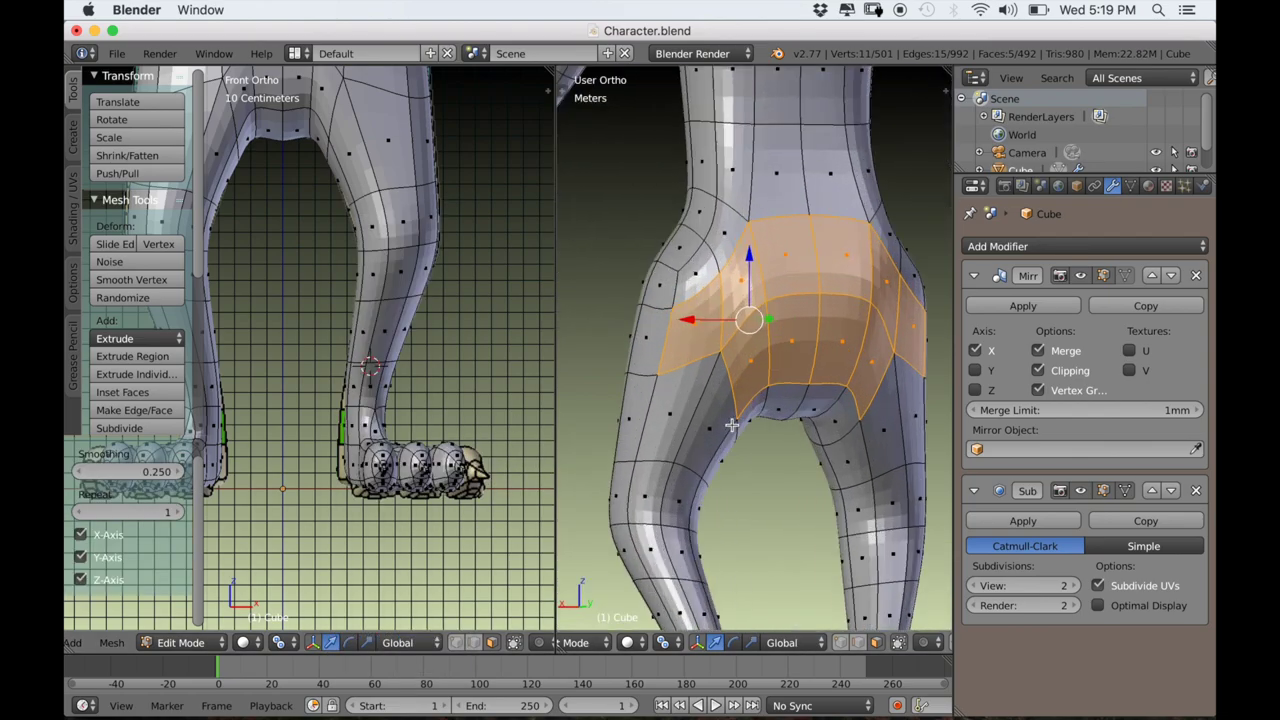
pyautogui.moveTo(742, 428); pyautogui.dragTo(678, 426, button='middle')
pyautogui.press('a')
pyautogui.press('Tab')
pyautogui.scroll(-4, 690, 440)
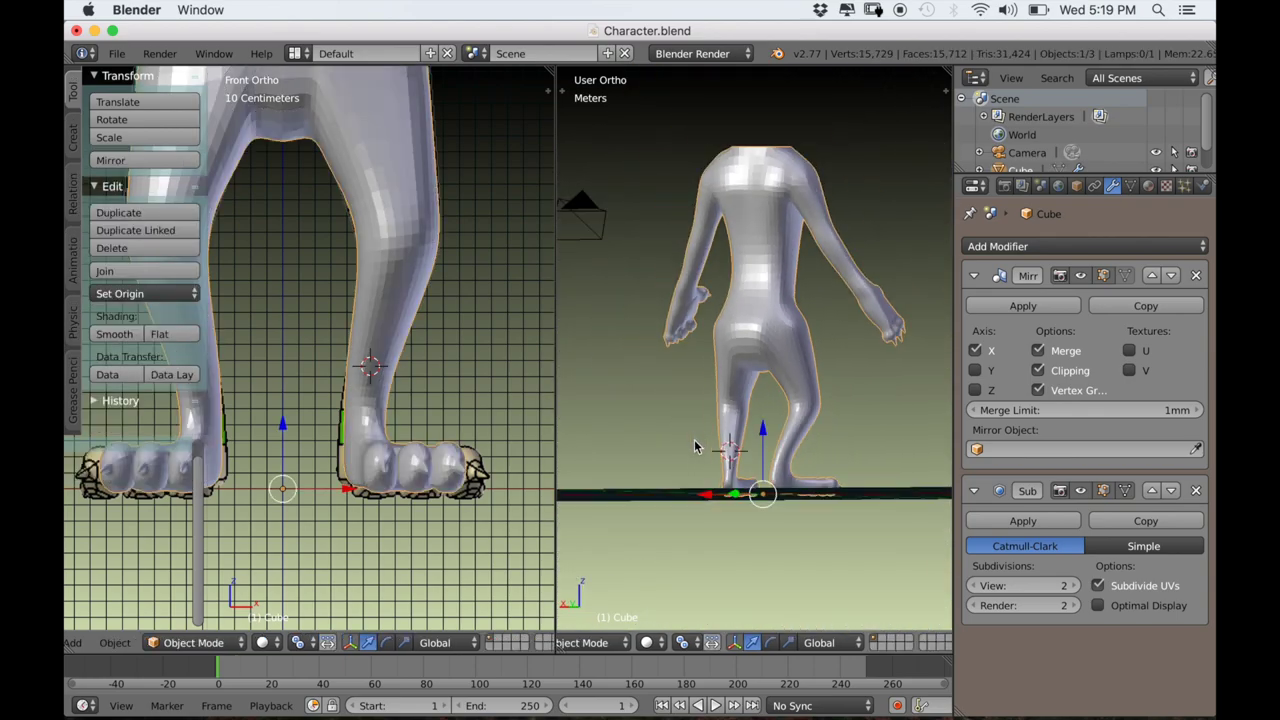
pyautogui.scroll(2, 730, 450)
pyautogui.moveTo(760, 457); pyautogui.dragTo(804, 446, button='middle')
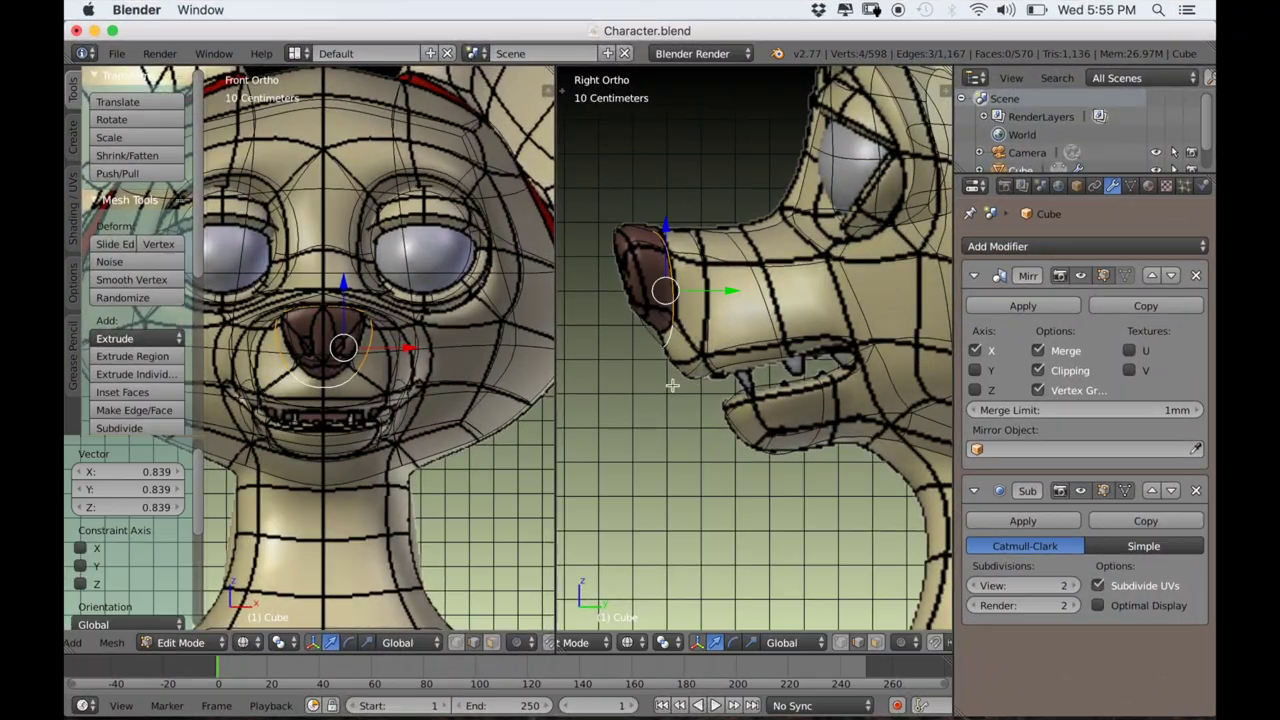
# Move the edge at the side of the muzzle, next to the mouth, along the X axis.
pyautogui.press('z')
pyautogui.scroll(-4, 671, 383)
pyautogui.press('z')
pyautogui.moveTo(340, 380)
pyautogui.mouseDown(button='middle')
pyautogui.moveTo(390, 390)
pyautogui.moveTo(420, 375)
pyautogui.moveTo(310, 385)
pyautogui.moveTo(445, 400)
pyautogui.moveTo(300, 435)
pyautogui.moveTo(420, 484)
pyautogui.moveTo(340, 475)
pyautogui.mouseUp(button='middle')
pyautogui.rightClick(455, 375)
pyautogui.press('g')
pyautogui.press('x')
pyautogui.click(448, 380)
# Adjust the heights of the lower jaw edges along the Z axis and smooth the selection.
pyautogui.rightClick(449, 455)
pyautogui.press('g')
pyautogui.press('z')
pyautogui.rightClick(414, 465)
pyautogui.press('g')
pyautogui.press('z')
pyautogui.press('w')
pyautogui.click(430, 477)
pyautogui.moveTo(423, 480); pyautogui.dragTo(330, 500, button='middle')
# Select two connected edges beside the mouth and move them about 9.9 cm along the X axis.
pyautogui.press('a')
pyautogui.scroll(-4, 457, 471)
pyautogui.rightClick(398, 392)
pyautogui.keyDown('shift'); pyautogui.rightClick(404, 362); pyautogui.keyUp('shift')
pyautogui.moveTo(473, 374); pyautogui.dragTo(497, 374)
pyautogui.scroll(-3, 483, 414)
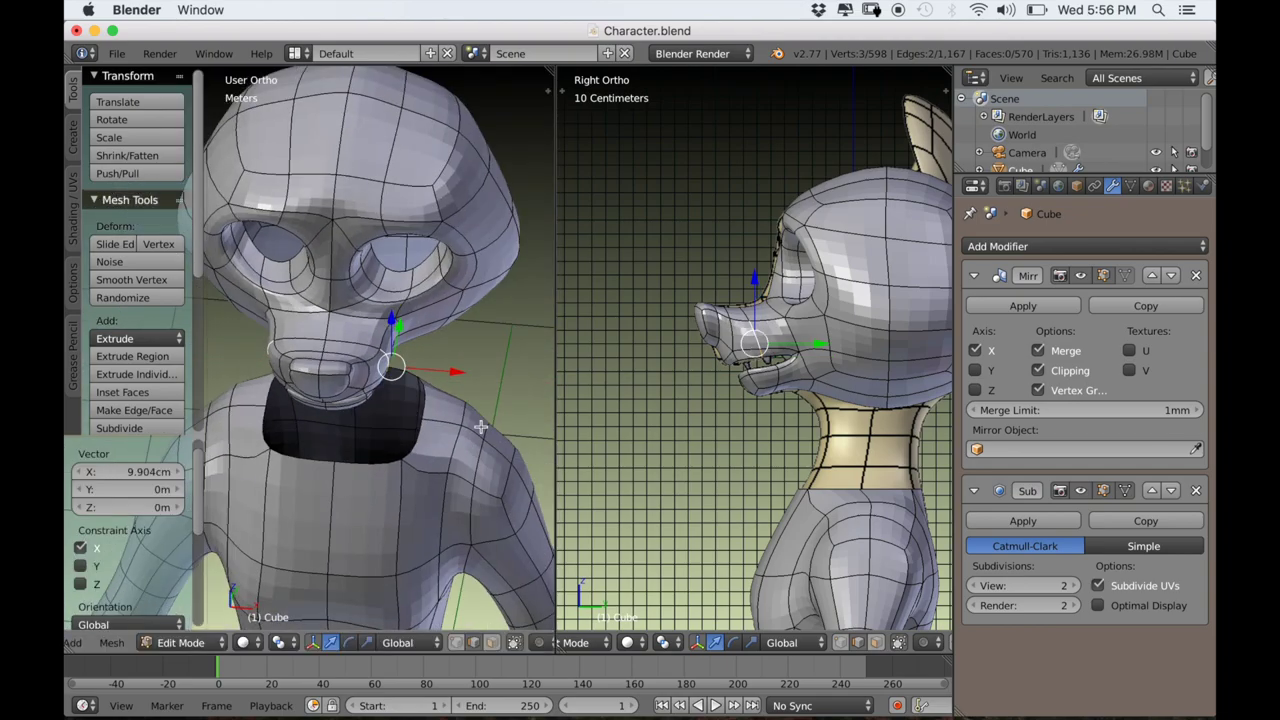
# Slide the upper lip edge below the nose by a factor of -0.106 and reposition it in the side view.
pyautogui.moveTo(483, 414); pyautogui.dragTo(505, 365, button='middle')
pyautogui.scroll(3, 505, 365)
pyautogui.scroll(7, 783, 377)
pyautogui.moveTo(594, 334); pyautogui.dragTo(700, 335, button='middle')
pyautogui.rightClick(680, 375)
pyautogui.press('g')
pyautogui.press('g')
pyautogui.press('KP_3')
pyautogui.press('g')
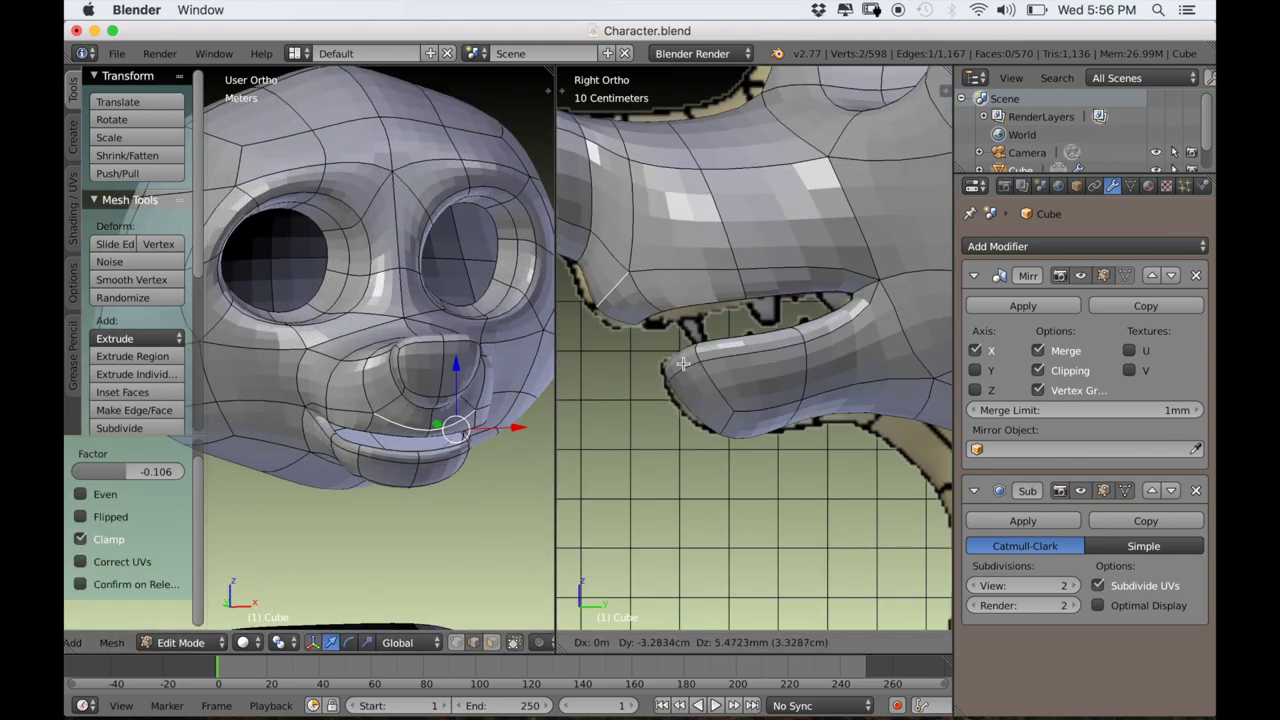
pyautogui.scroll(-8, 720, 350)
pyautogui.press('a')
pyautogui.moveTo(450, 400); pyautogui.dragTo(390, 430, button='middle')
pyautogui.scroll(-3, 446, 423)
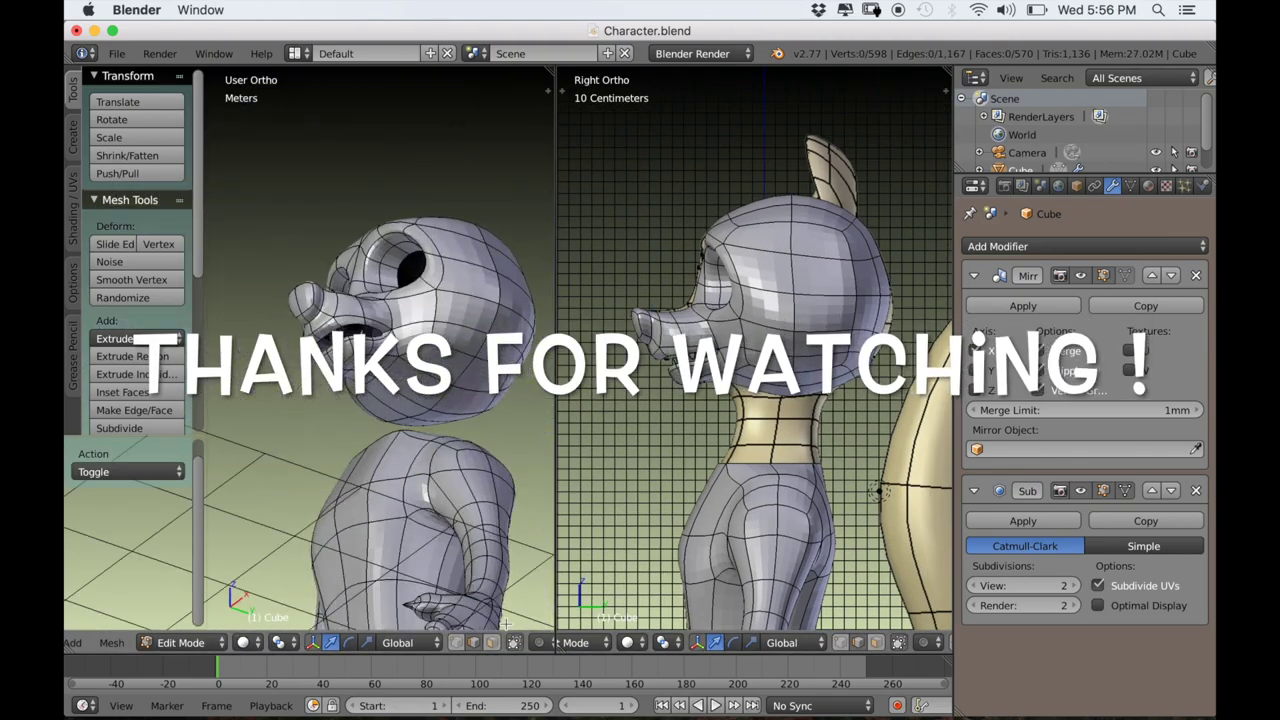
# Select the two faces on the underside of the head above the neck and delete them to open a neck hole.
pyautogui.click(491, 643)
pyautogui.scroll(4, 440, 480)
pyautogui.moveTo(440, 480); pyautogui.dragTo(400, 440, button='middle')
pyautogui.scroll(-2, 400, 440)
pyautogui.rightClick(248, 425)
pyautogui.keyDown('shift'); pyautogui.rightClick(348, 426); pyautogui.keyUp('shift')
pyautogui.scroll(-2, 402, 467)
pyautogui.scroll(5, 790, 420)
pyautogui.moveTo(790, 420); pyautogui.dragTo(786, 403, button='middle')
pyautogui.press('x')
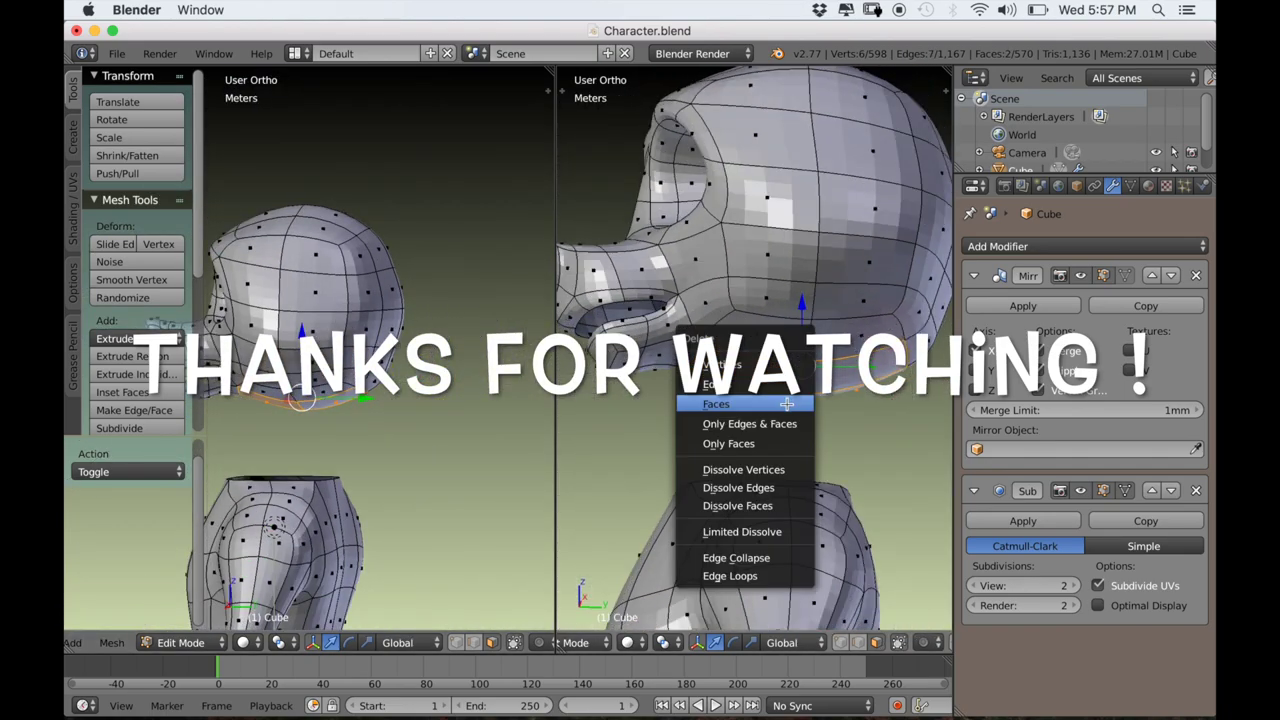
pyautogui.click(786, 403)
# Select the border edge loop of the opening under the head and fit it to the top of the reference neck.
pyautogui.click(858, 643)
pyautogui.keyDown('alt'); pyautogui.rightClick(765, 410); pyautogui.keyUp('alt')
pyautogui.press('KP_3')
pyautogui.press('s')
pyautogui.click(799, 425)
pyautogui.press('KP_1')
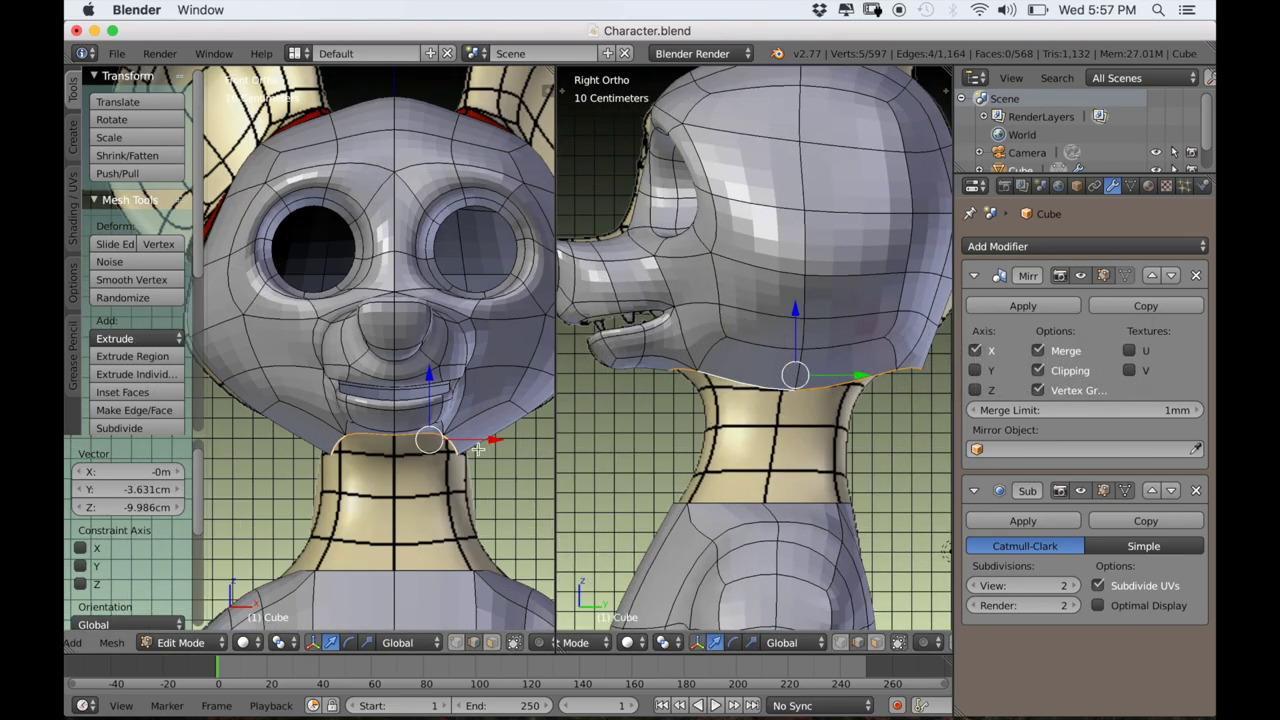